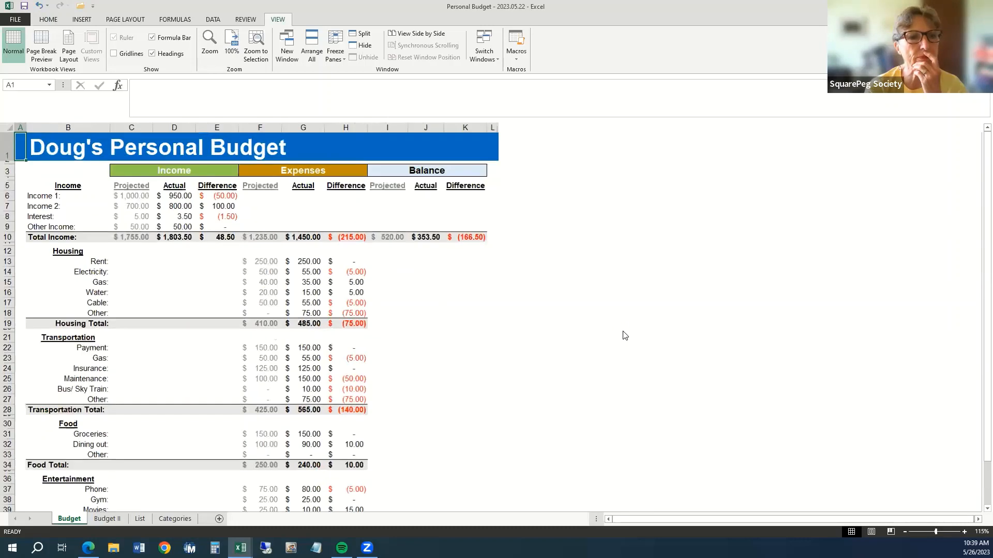
Create a new blank workbook.
{"action": "scroll", "coordinate": [625, 336], "scroll_direction": "up", "scroll_amount": 2}
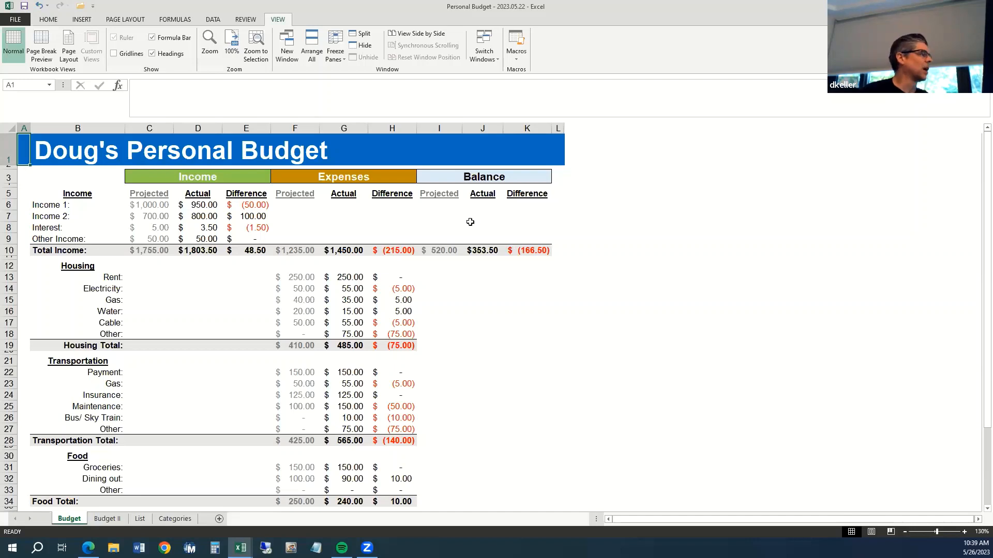
{"action": "left_click_drag", "start_coordinate": [471, 218], "coordinate": [495, 324]}
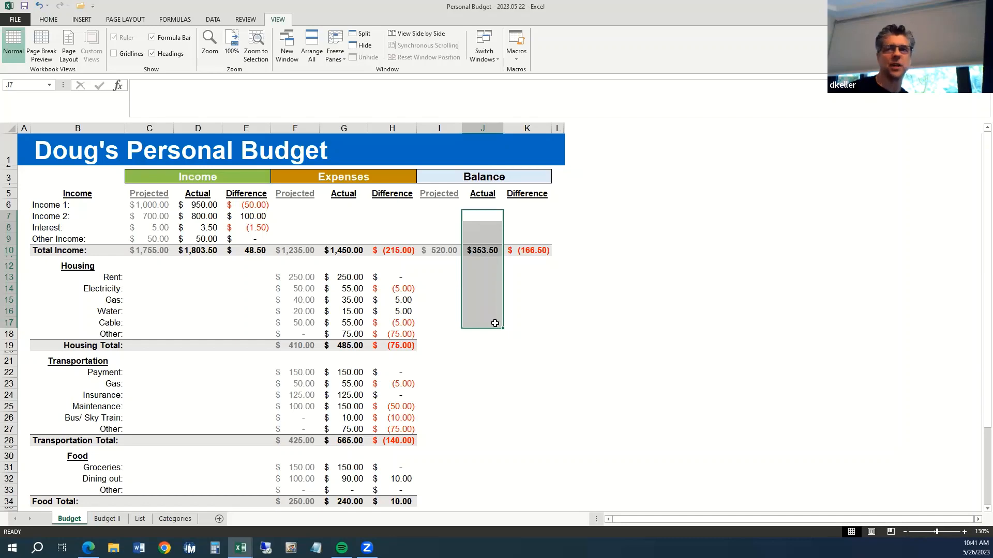
{"action": "key", "text": "ctrl+n"}
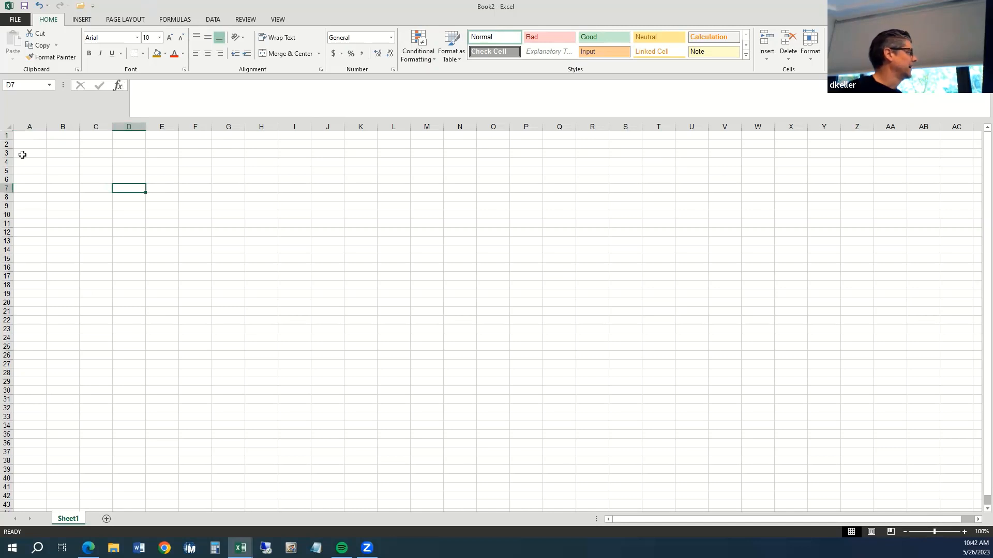
{"action": "left_click", "coordinate": [25, 143]}
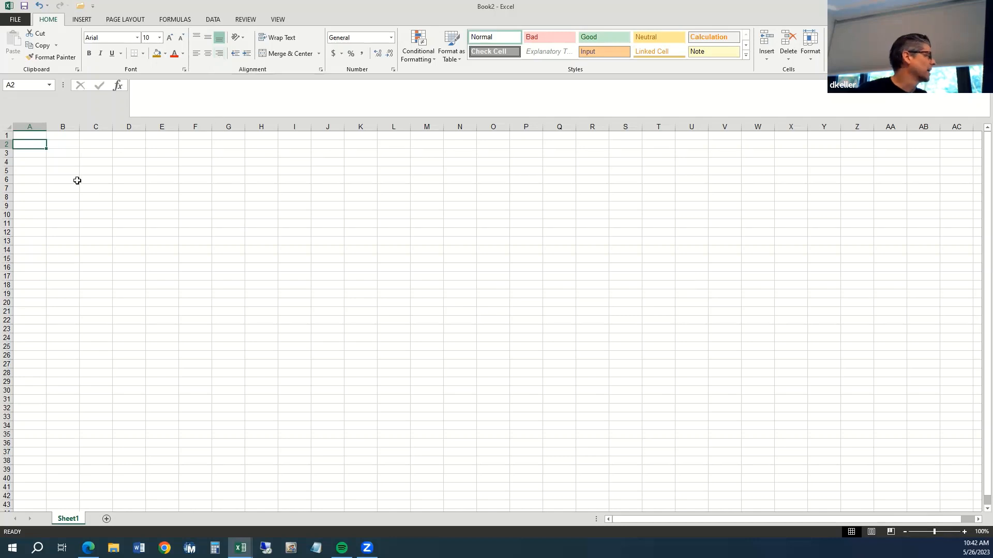
{"action": "right_click", "coordinate": [37, 147]}
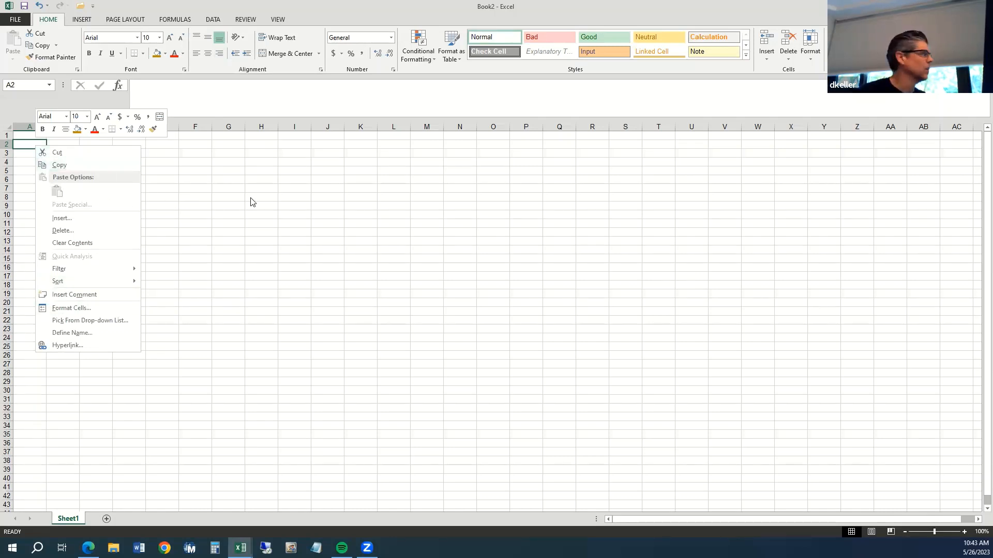
{"action": "key", "text": "Escape"}
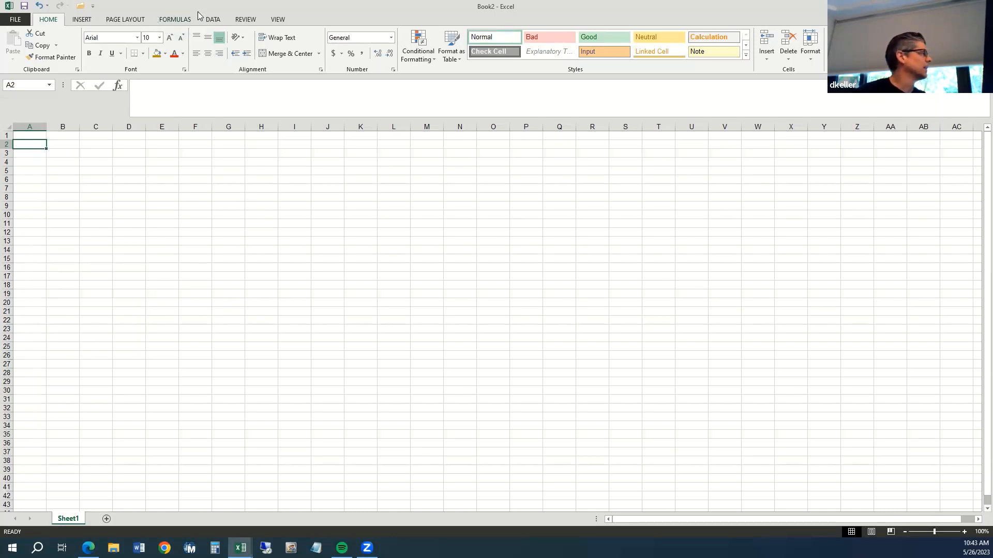
{"action": "left_click", "coordinate": [82, 19]}
{"action": "left_click", "coordinate": [118, 19]}
{"action": "left_click", "coordinate": [173, 21]}
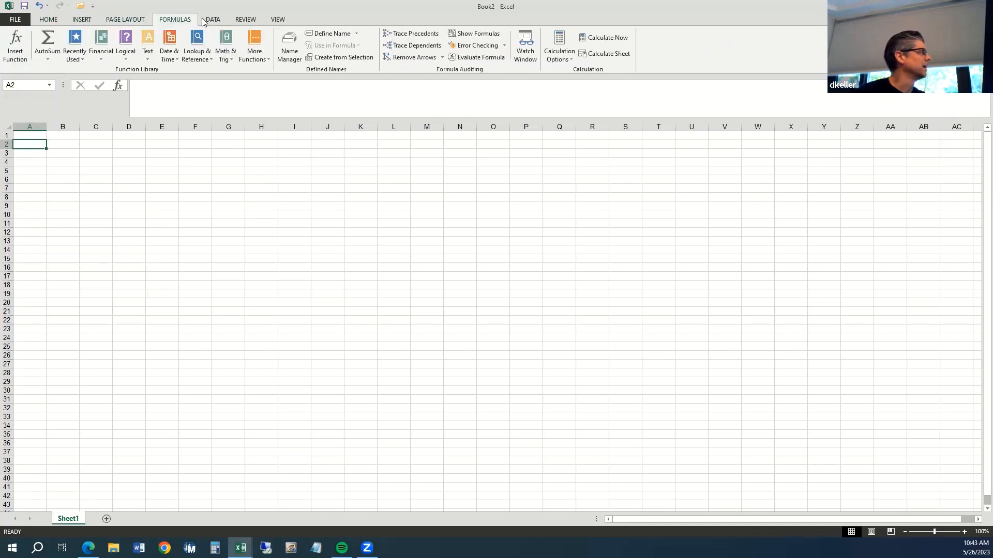
{"action": "left_click", "coordinate": [213, 21]}
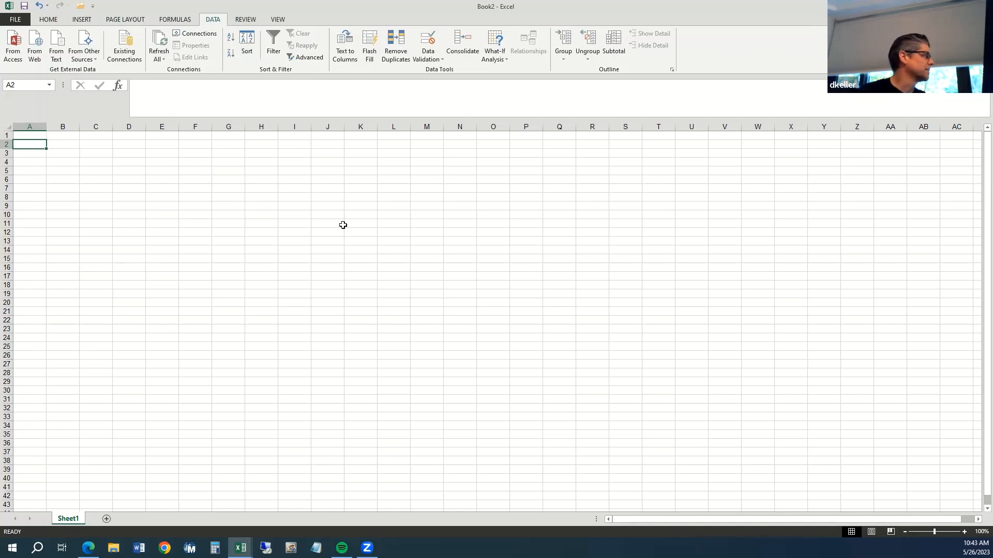
{"action": "left_click", "coordinate": [29, 137]}
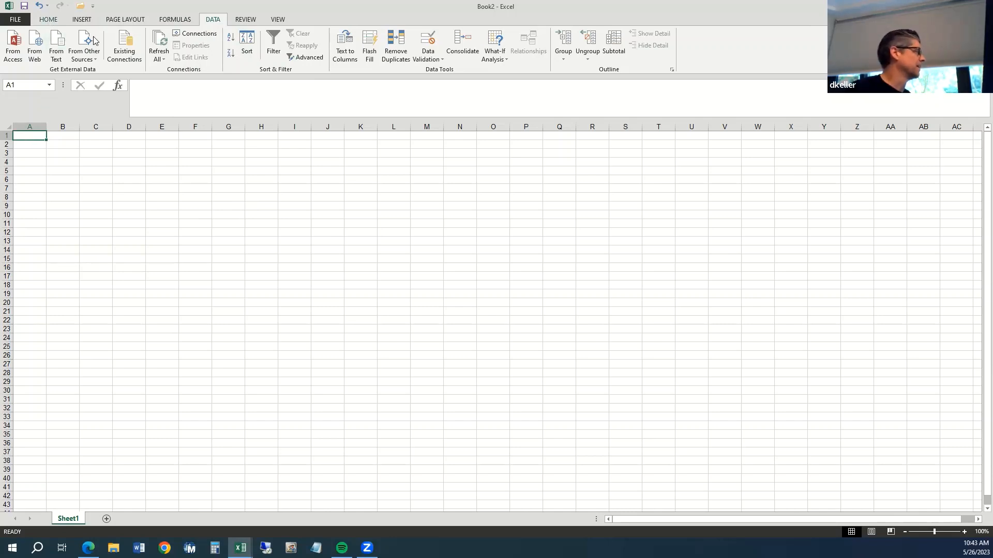
{"action": "left_click", "coordinate": [199, 183]}
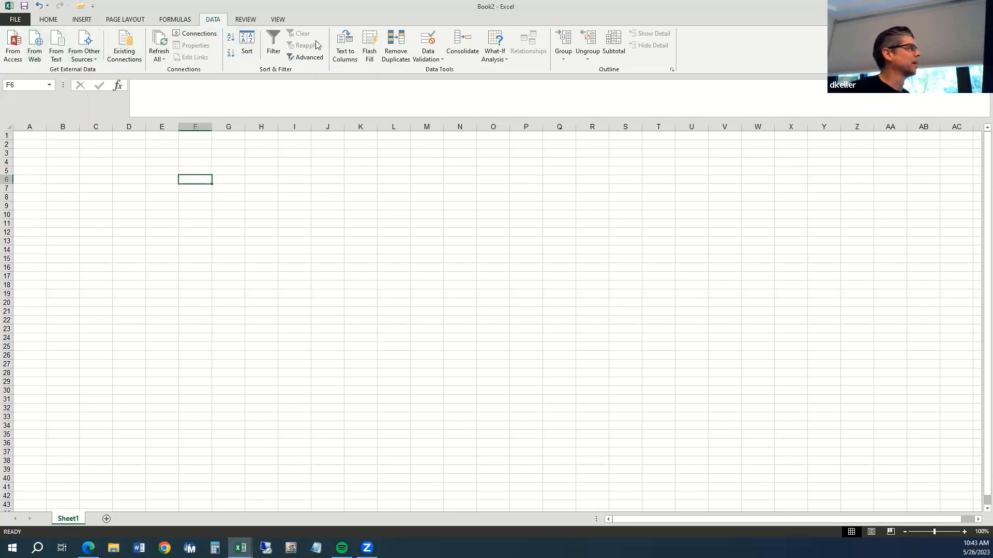
{"action": "left_click", "coordinate": [50, 20]}
{"action": "left_click", "coordinate": [81, 20]}
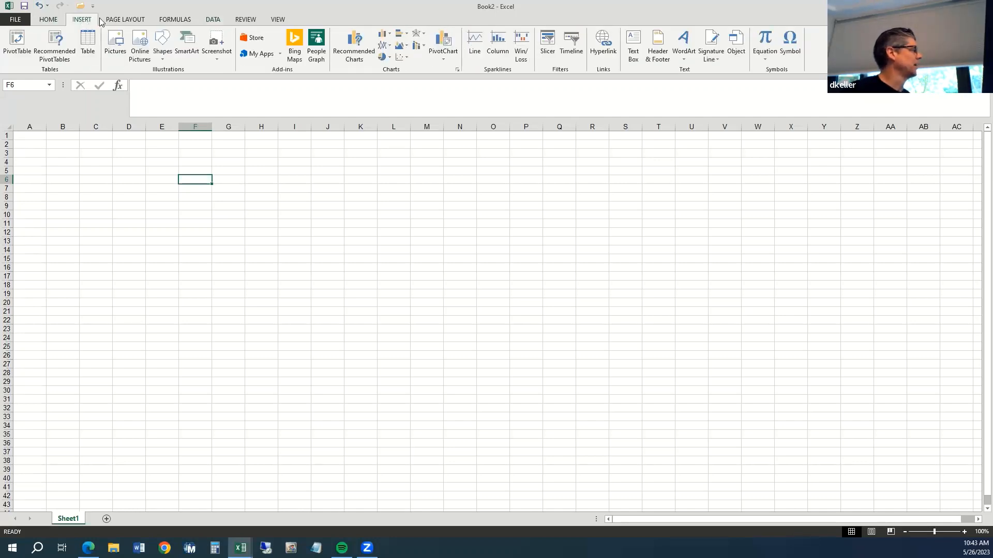
{"action": "left_click", "coordinate": [125, 20]}
{"action": "left_click", "coordinate": [174, 20]}
{"action": "left_click", "coordinate": [213, 20]}
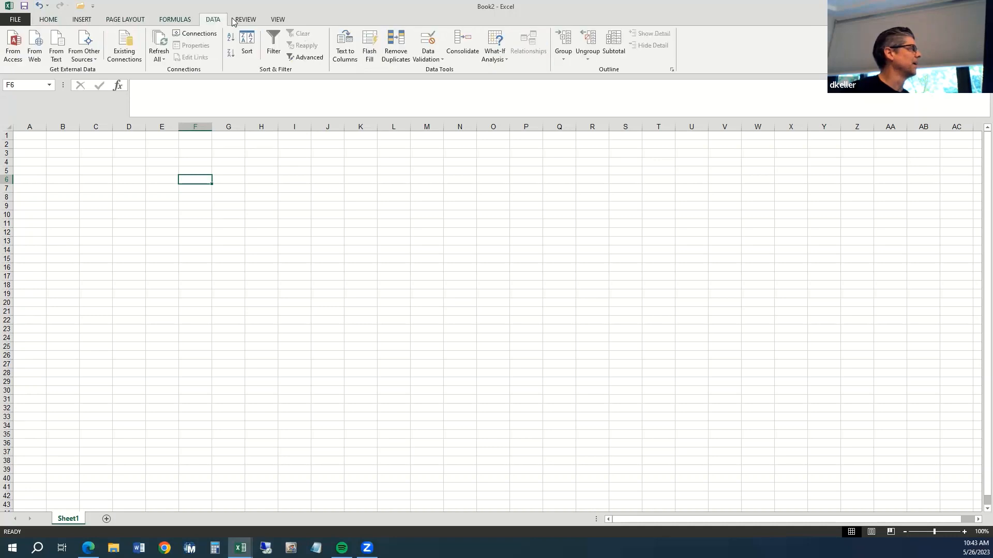
{"action": "left_click", "coordinate": [243, 19]}
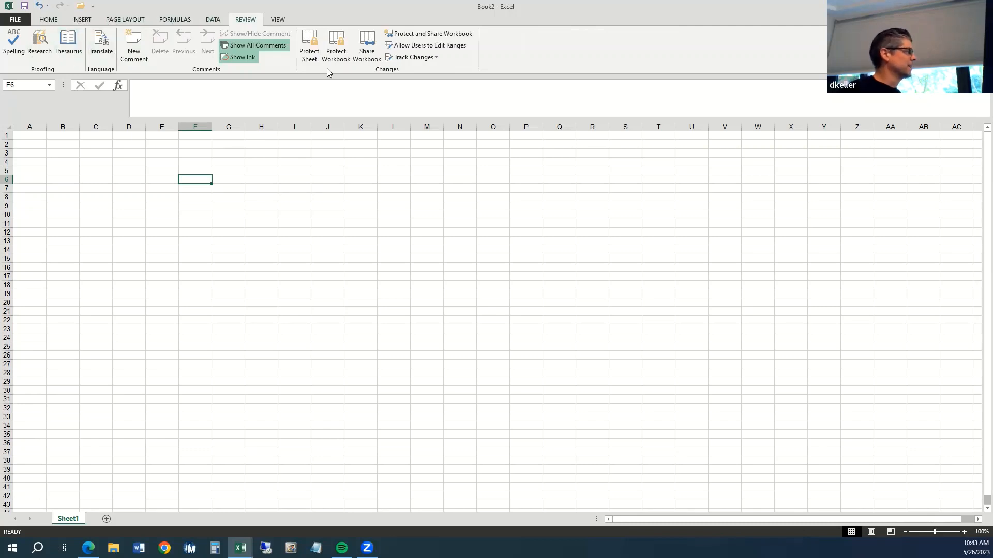
{"action": "left_click", "coordinate": [438, 58]}
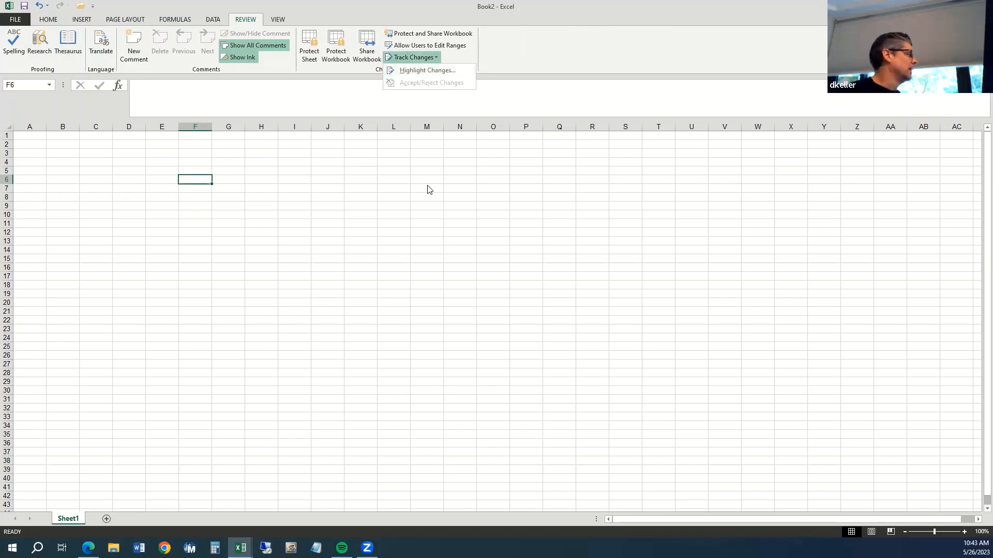
{"action": "left_click", "coordinate": [20, 140]}
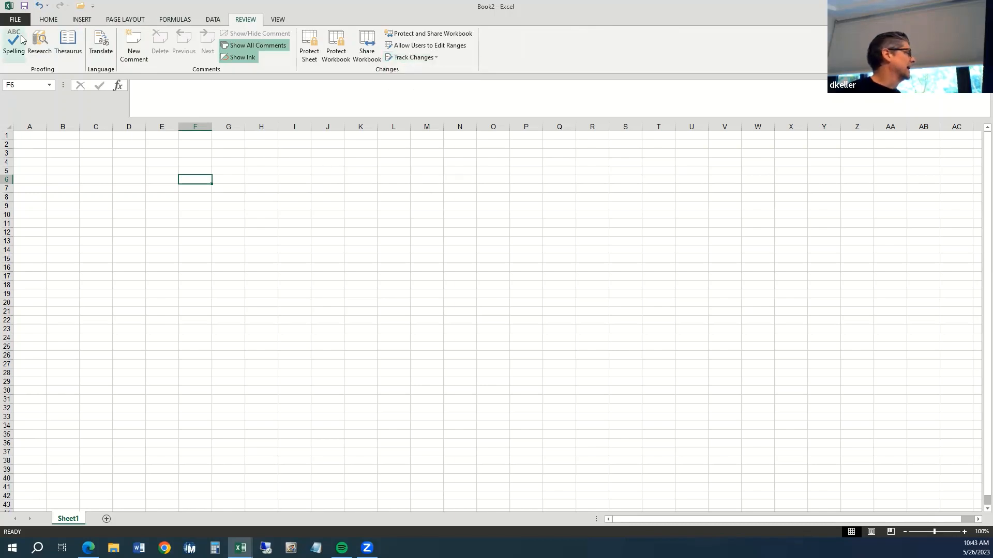
{"action": "left_click", "coordinate": [48, 20]}
{"action": "left_click", "coordinate": [81, 19]}
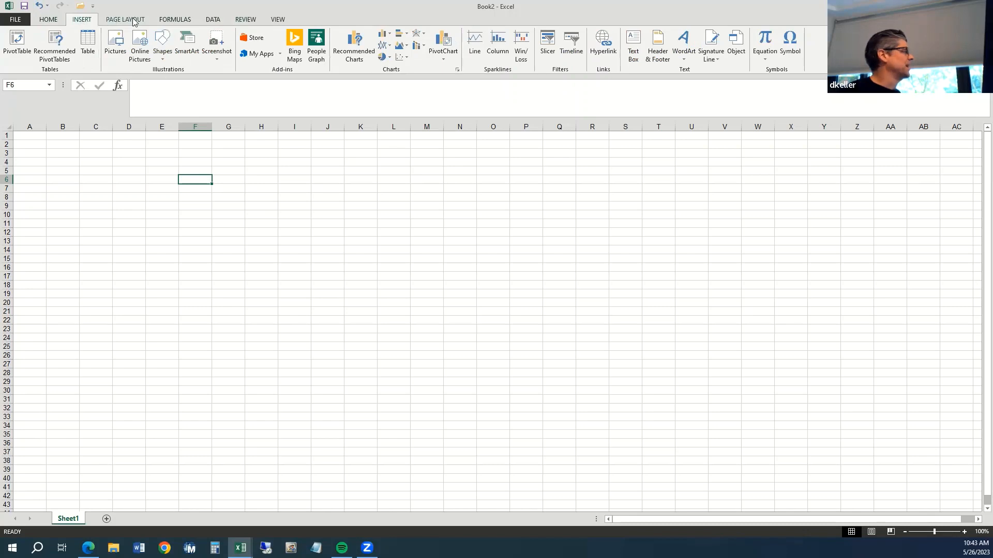
{"action": "left_click", "coordinate": [129, 20]}
{"action": "left_click", "coordinate": [184, 20]}
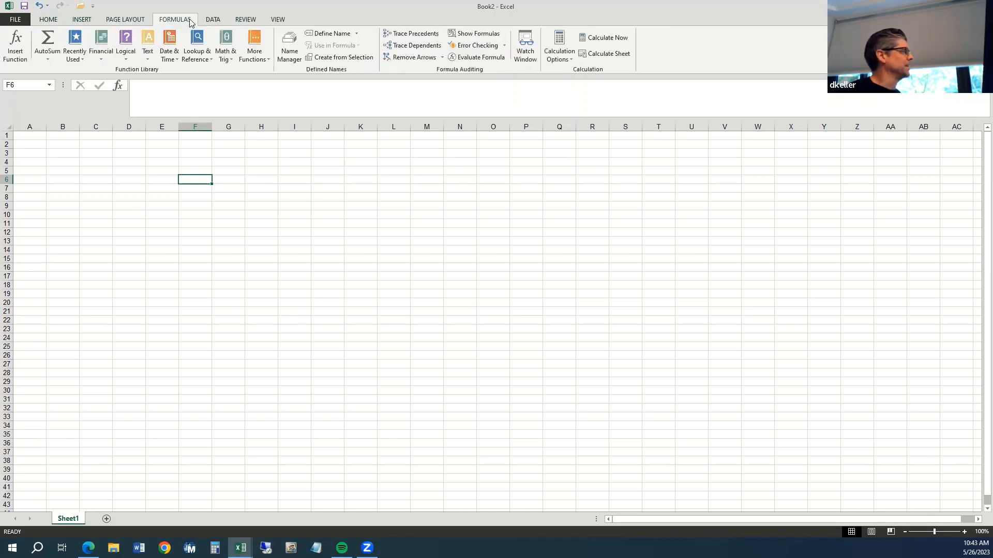
{"action": "left_click", "coordinate": [217, 20]}
{"action": "left_click", "coordinate": [245, 20]}
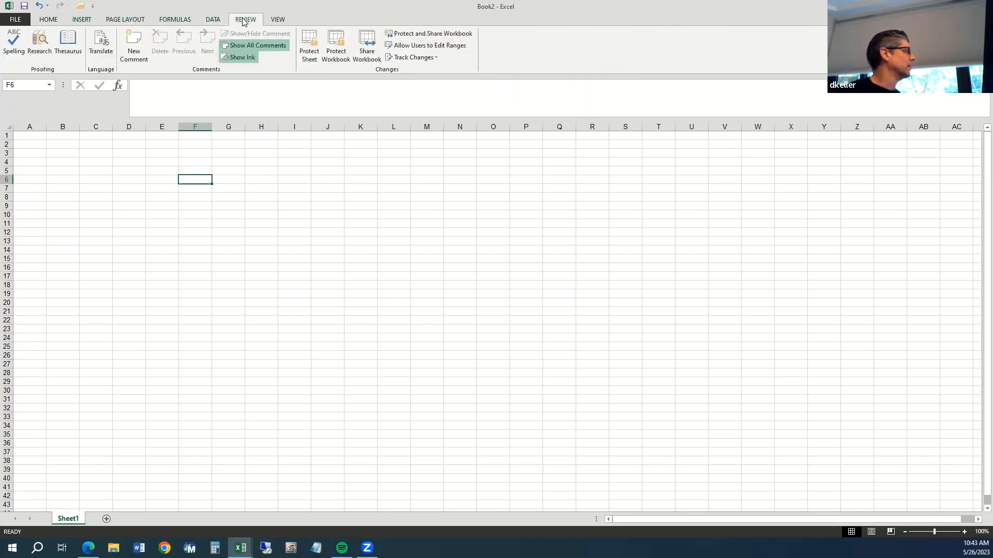
{"action": "left_click", "coordinate": [50, 21]}
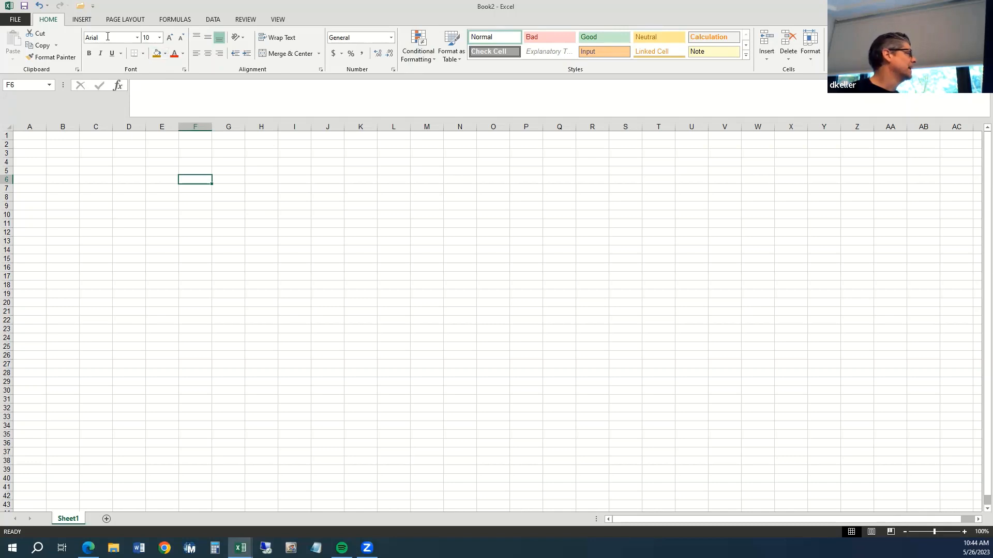
{"action": "left_click", "coordinate": [111, 21]}
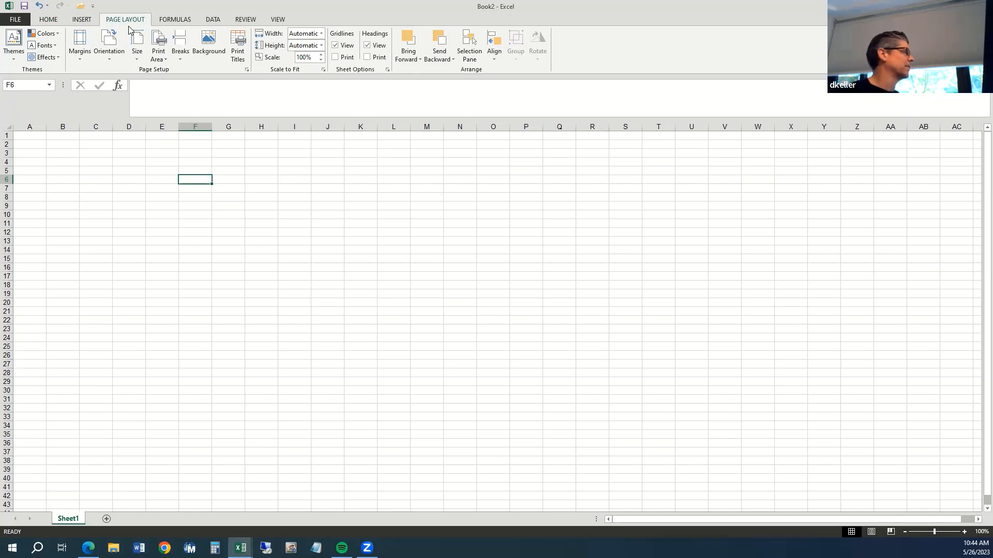
{"action": "left_click", "coordinate": [177, 20]}
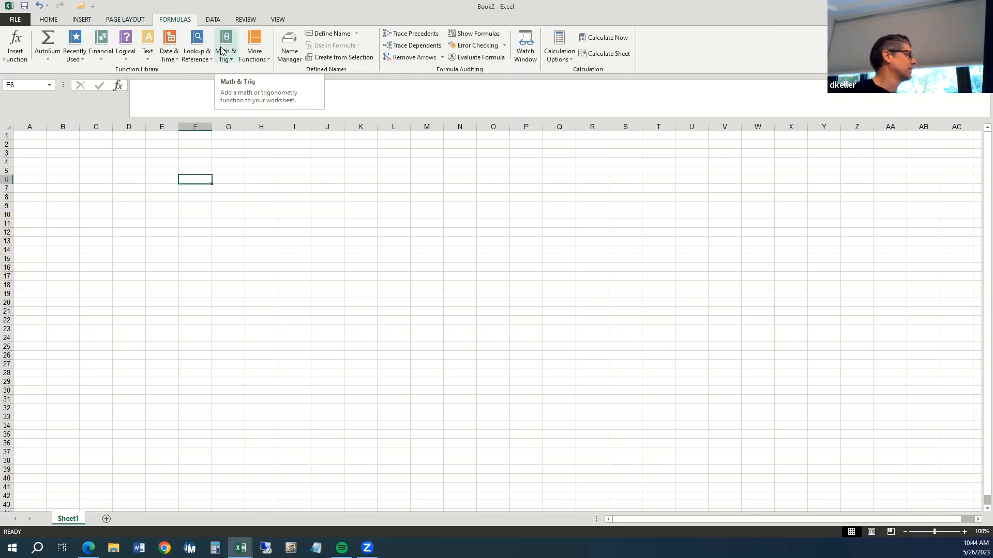
{"action": "left_click", "coordinate": [212, 19]}
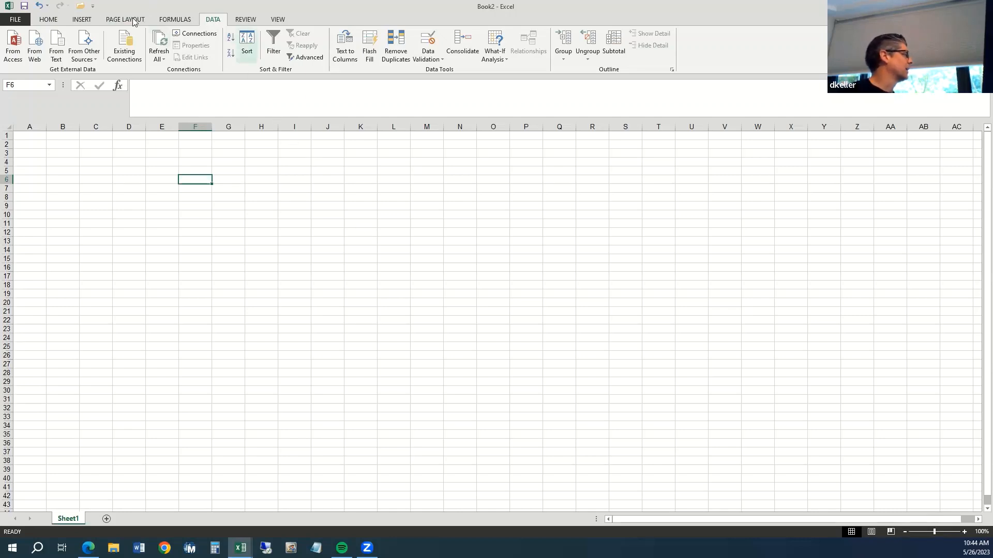
{"action": "left_click", "coordinate": [47, 21]}
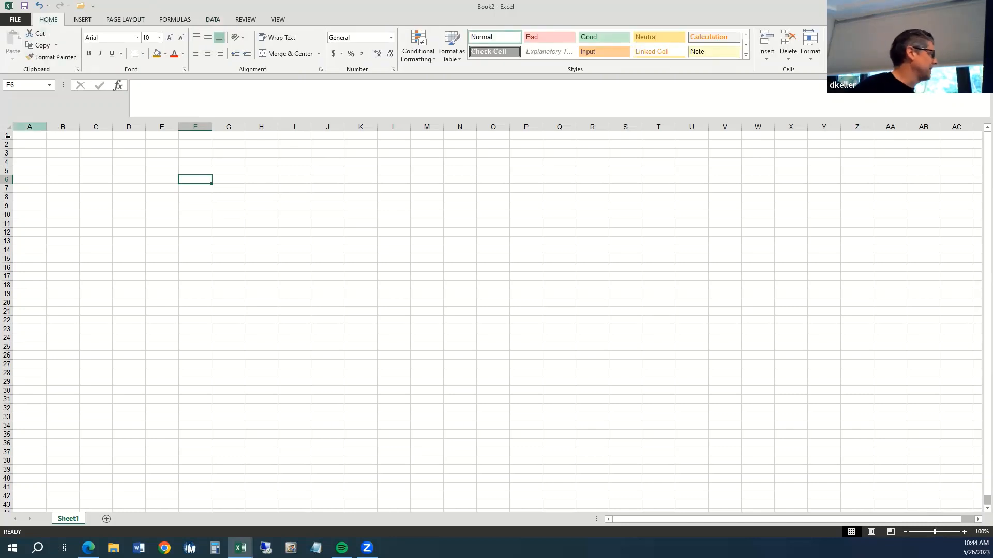
Enter the text "Something" in cell A1.
{"action": "left_click", "coordinate": [39, 137]}
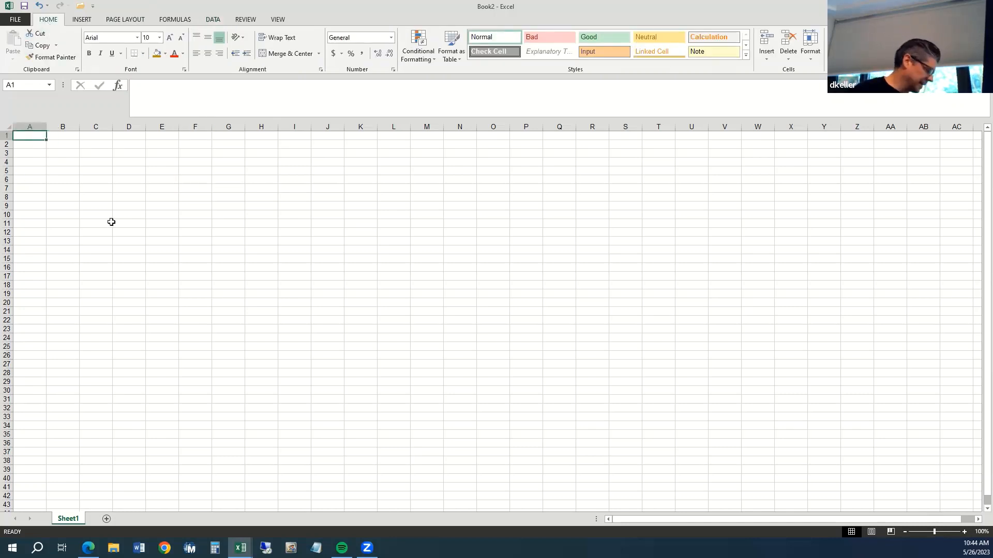
{"action": "type", "text": "Something"}
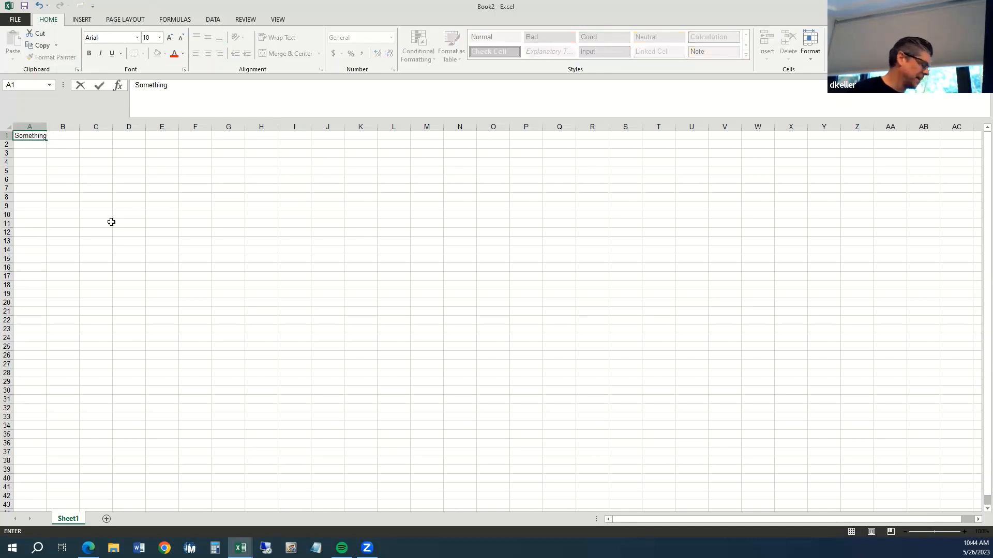
{"action": "key", "text": "ctrl+Return"}
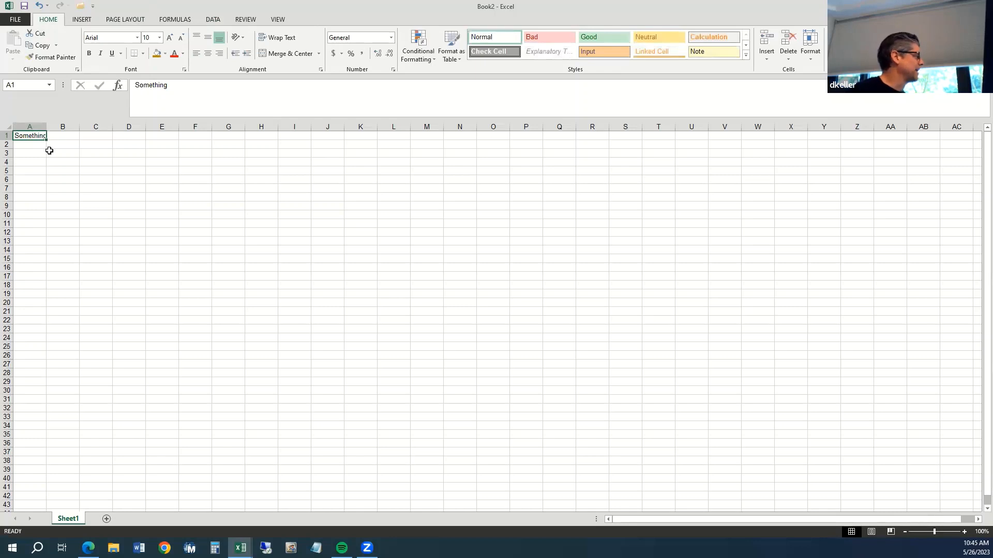
Copy the contents of cell A1 and paste them into cell C1.
{"action": "left_click", "coordinate": [48, 46]}
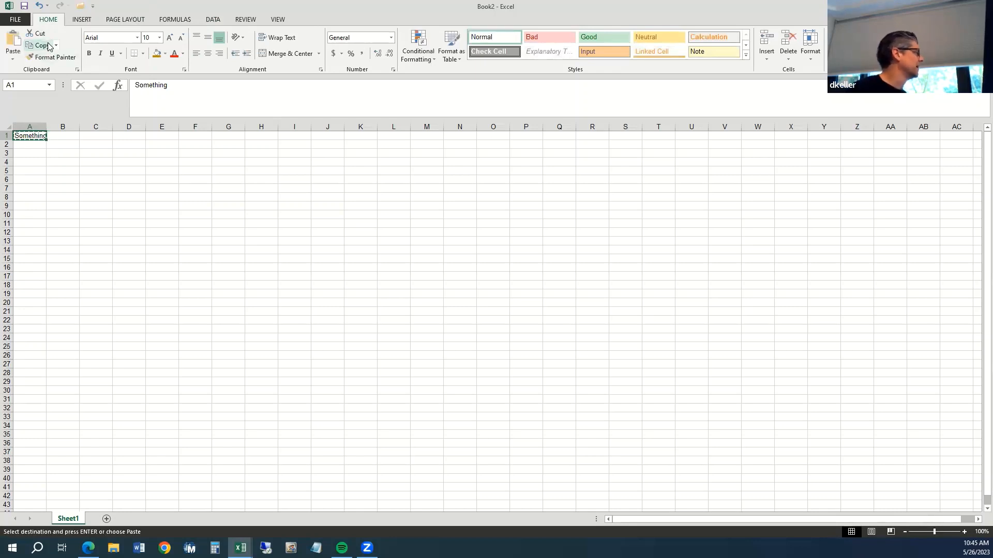
{"action": "left_click", "coordinate": [83, 136]}
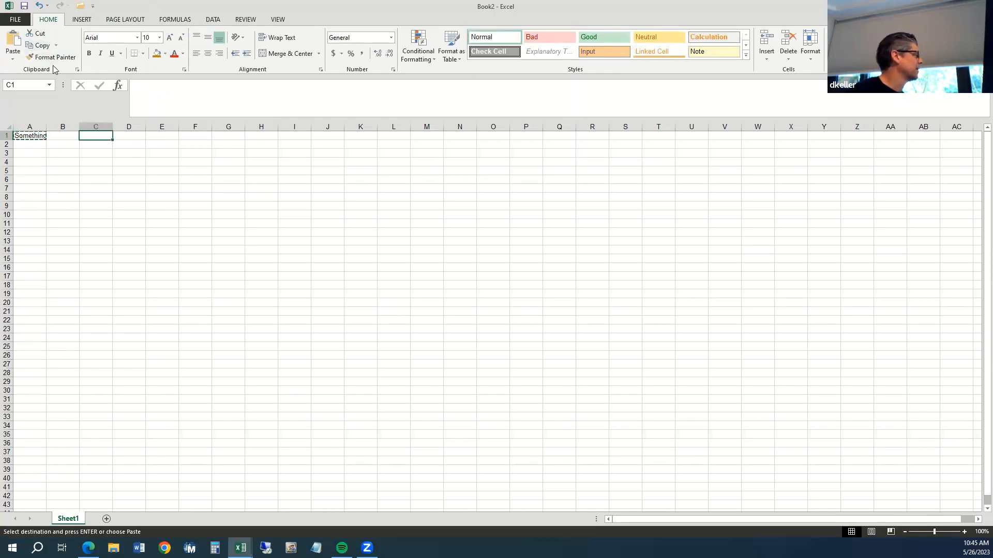
{"action": "left_click", "coordinate": [56, 46]}
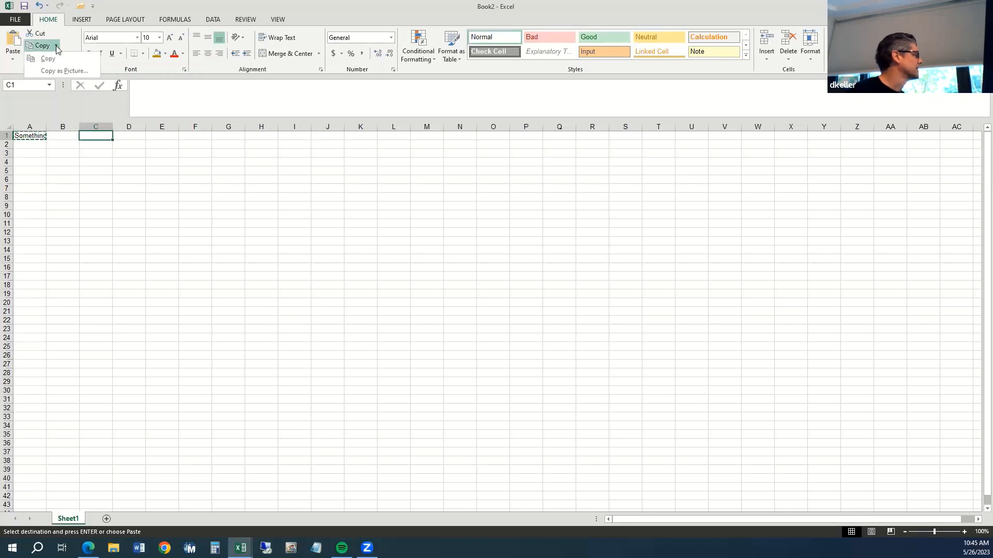
{"action": "left_click", "coordinate": [56, 156]}
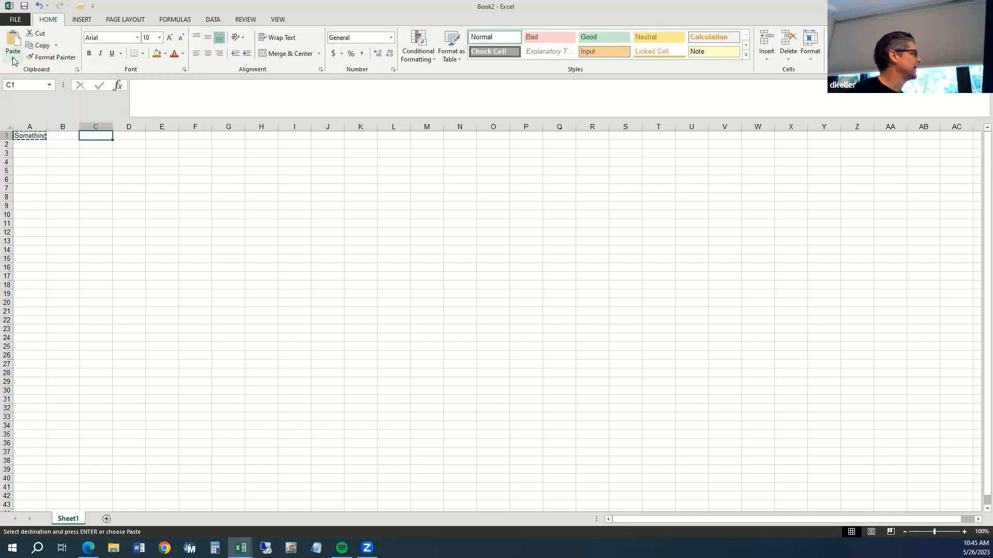
{"action": "left_click", "coordinate": [13, 41]}
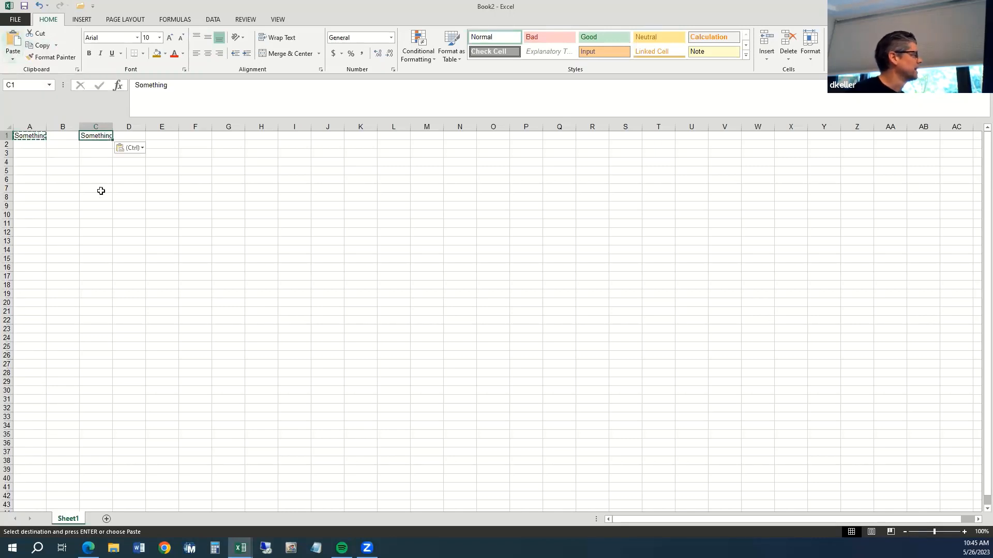
Copy cell A1 again and paste it into cell C3 with the regular Paste option.
{"action": "left_click", "coordinate": [32, 136]}
{"action": "right_click", "coordinate": [32, 136]}
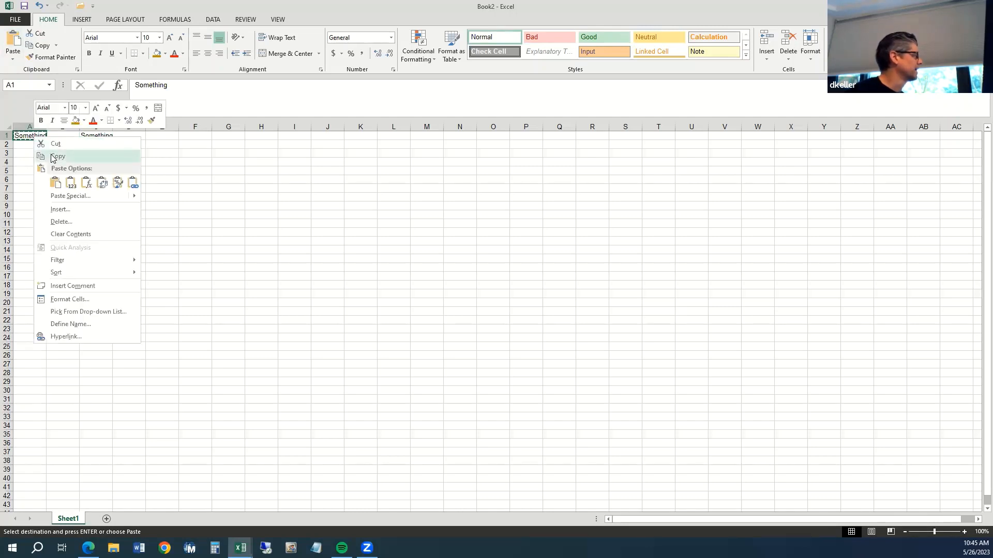
{"action": "left_click", "coordinate": [52, 155]}
{"action": "left_click", "coordinate": [86, 155]}
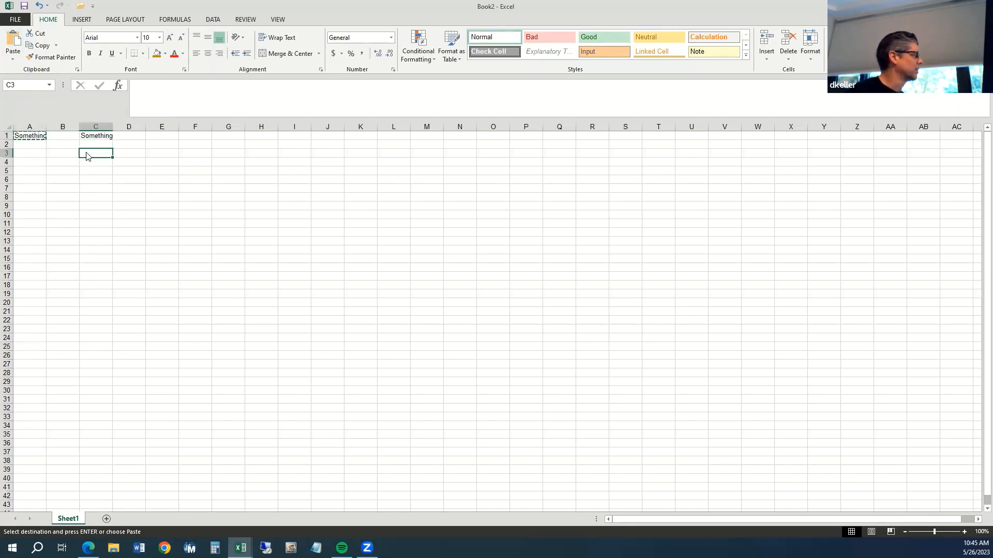
{"action": "right_click", "coordinate": [86, 156]}
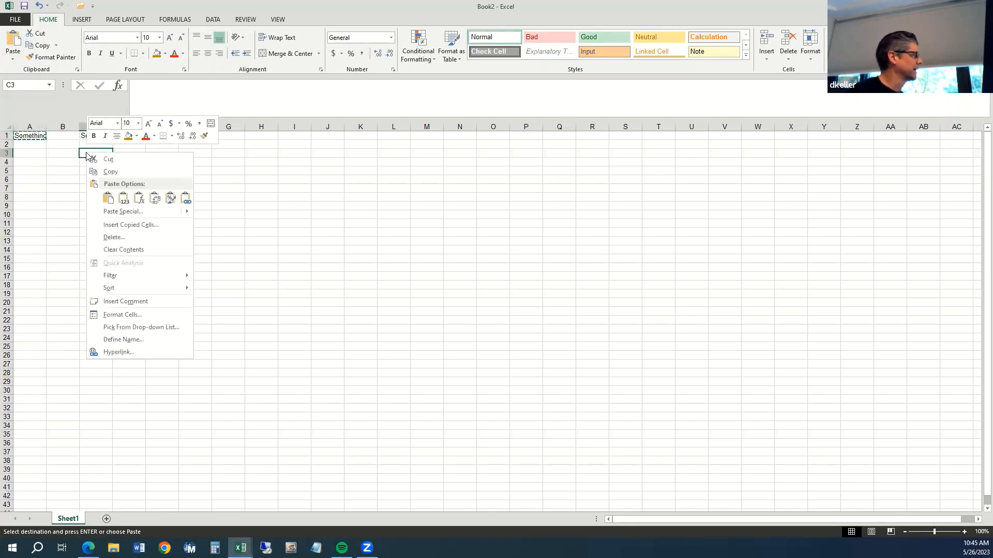
{"action": "left_click", "coordinate": [109, 198]}
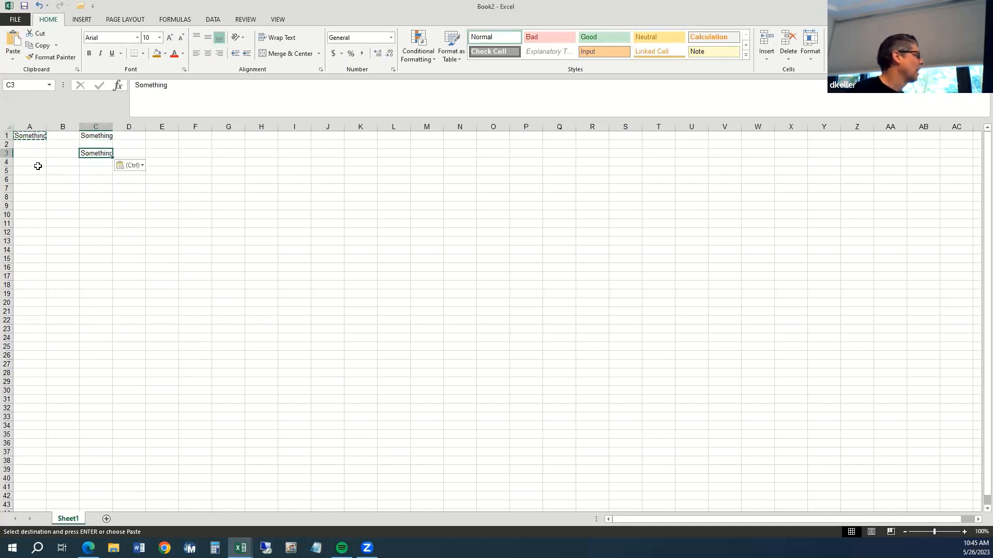
Copy the contents of cell A1 and paste them into cell C5.
{"action": "left_click", "coordinate": [28, 135]}
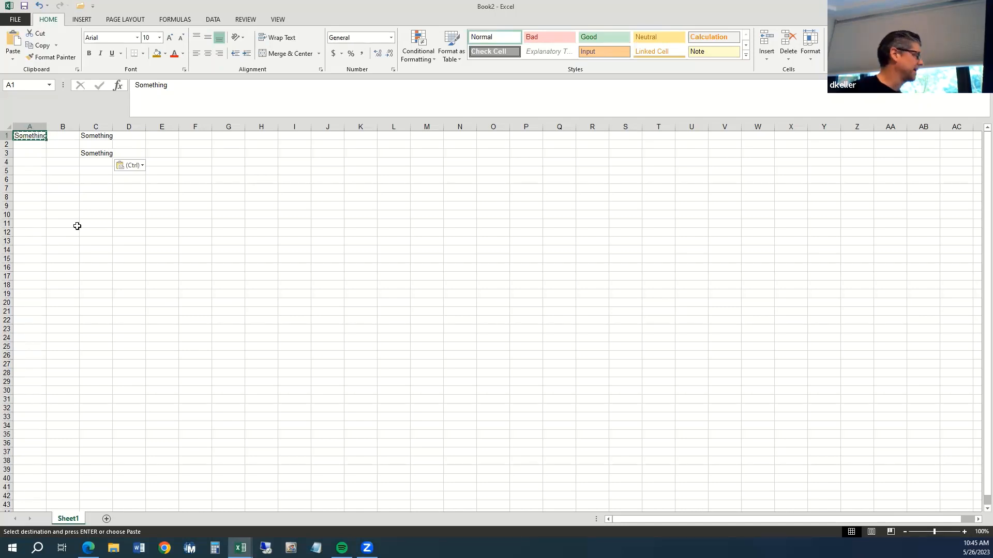
{"action": "key", "text": "ctrl+c"}
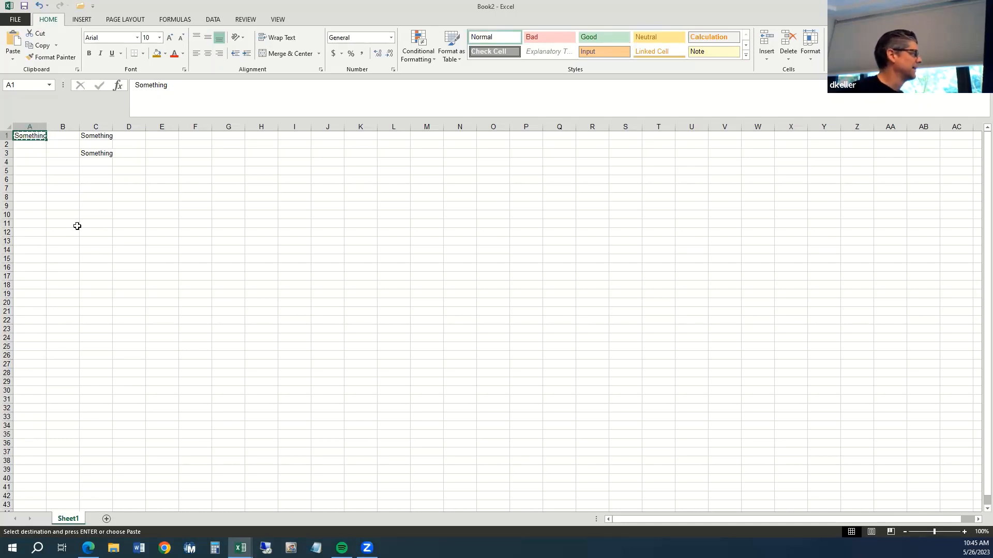
{"action": "key", "text": "Down"}
{"action": "key", "text": "Down"}
{"action": "key", "text": "Down"}
{"action": "key", "text": "Down"}
{"action": "key", "text": "Right"}
{"action": "key", "text": "Right"}
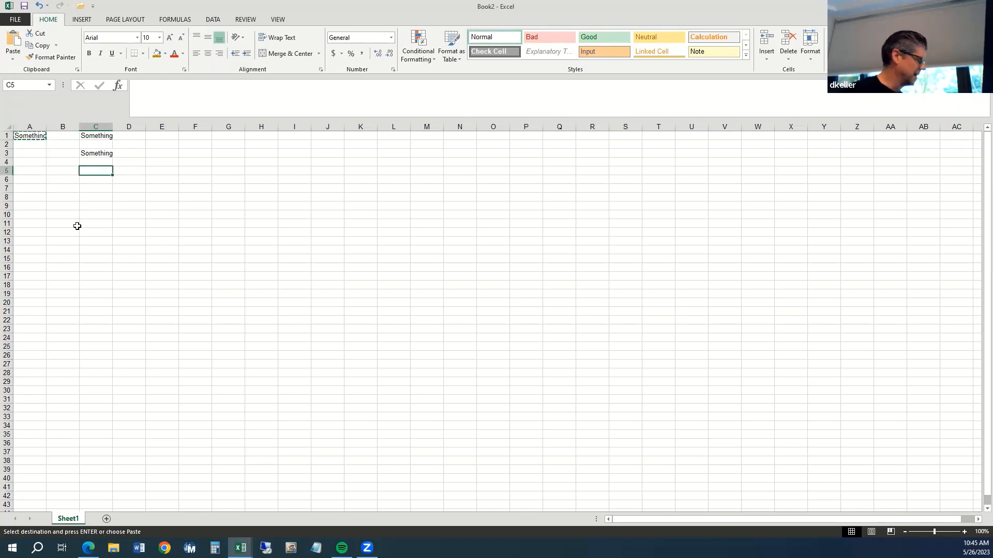
{"action": "key", "text": "ctrl+v"}
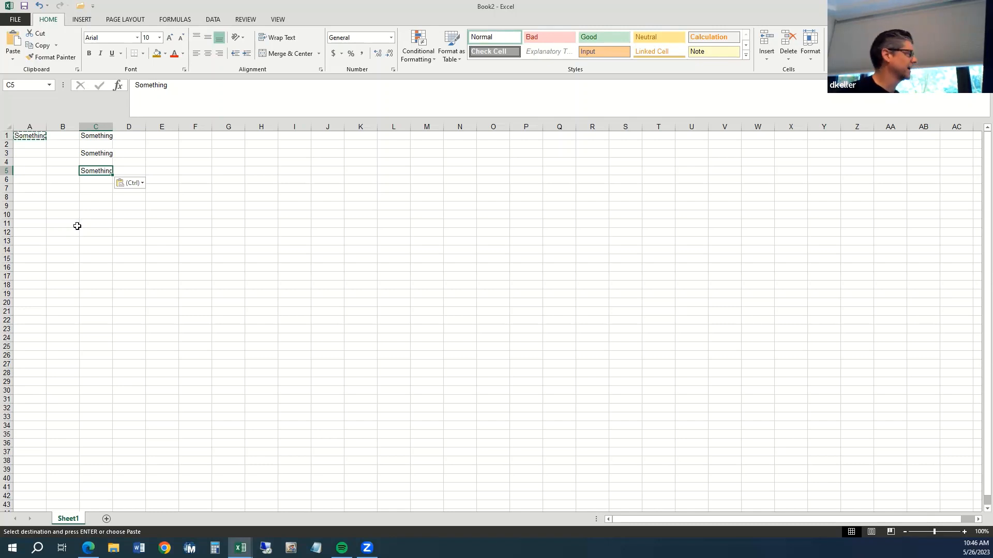
Undo the pastes in cells C5 and C3, and clear the contents of cells A1 through C1.
{"action": "key", "text": "ctrl+z"}
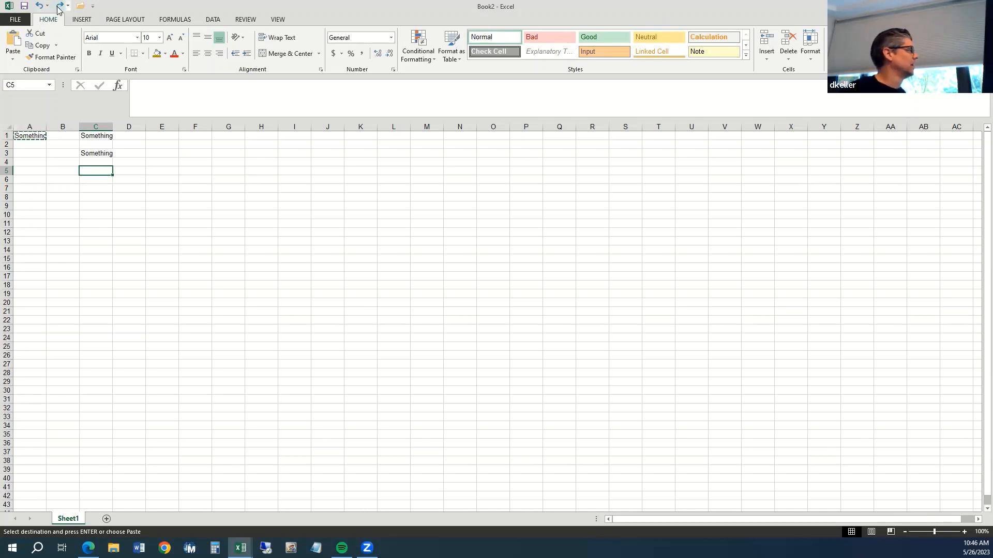
{"action": "left_click", "coordinate": [39, 6]}
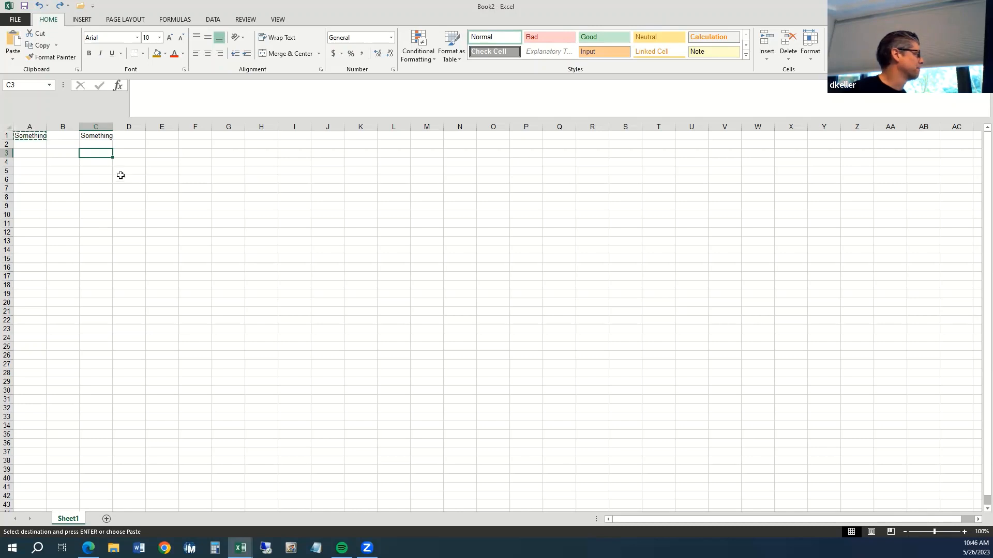
{"action": "left_click_drag", "start_coordinate": [31, 136], "coordinate": [88, 137]}
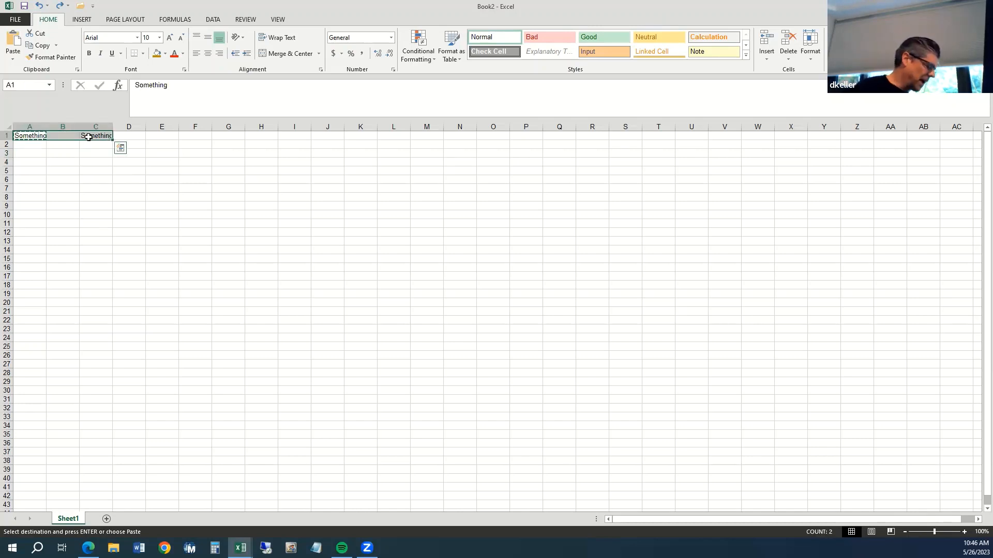
{"action": "key", "text": "Delete"}
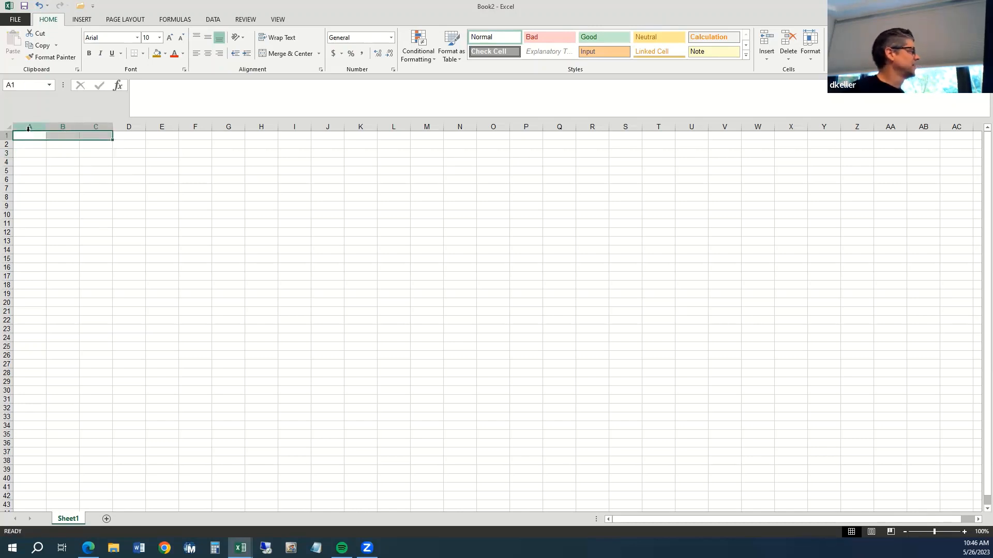
Select entire columns M through R, and select entire rows 11 through 21.
{"action": "left_click_drag", "start_coordinate": [31, 127], "coordinate": [417, 150]}
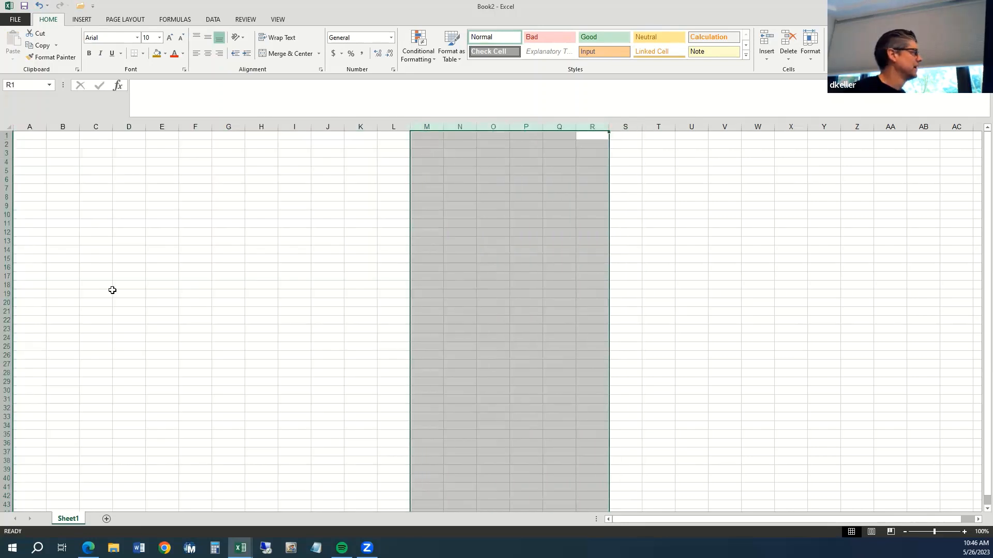
{"action": "left_click", "coordinate": [6, 223]}
{"action": "left_click_drag", "start_coordinate": [6, 299], "coordinate": [4, 313]}
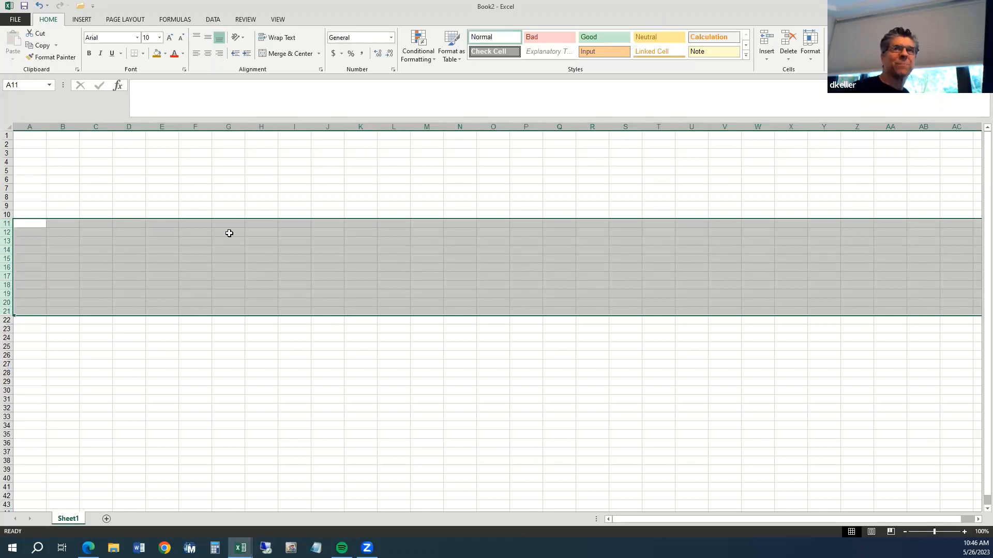
Select cells K6, H13, A1 and H4 one after another to check each cell's address.
{"action": "left_click", "coordinate": [353, 181]}
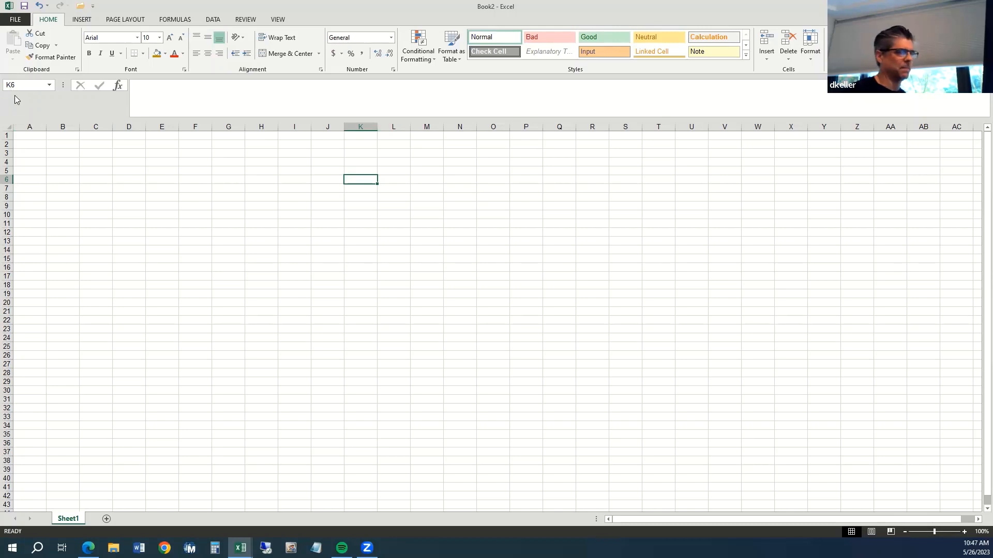
{"action": "left_click", "coordinate": [269, 242]}
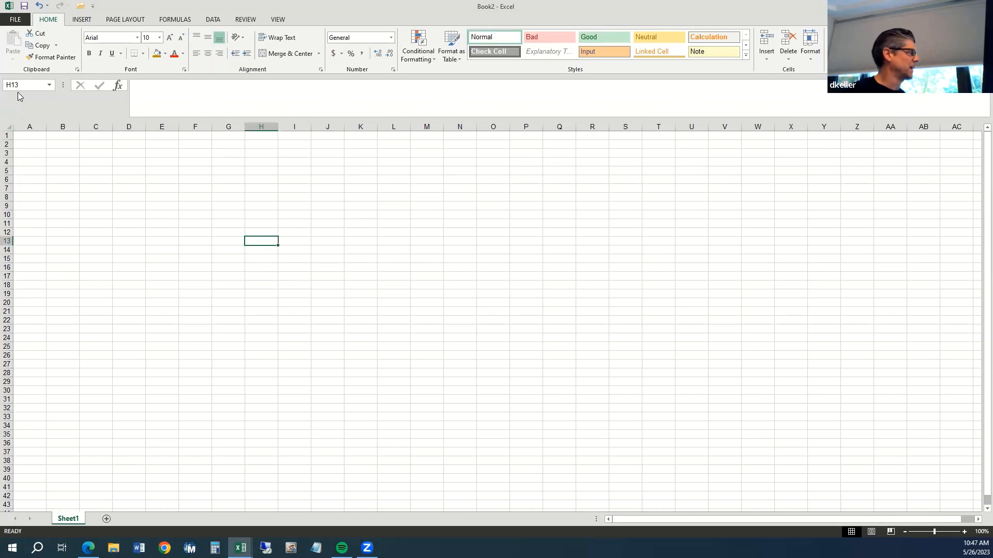
{"action": "left_click", "coordinate": [31, 138]}
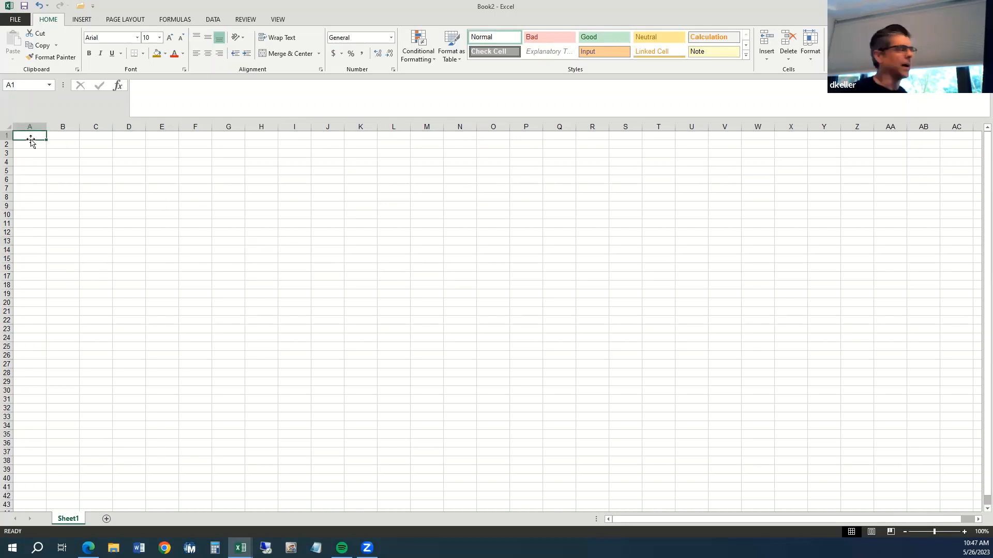
{"action": "left_click", "coordinate": [268, 162]}
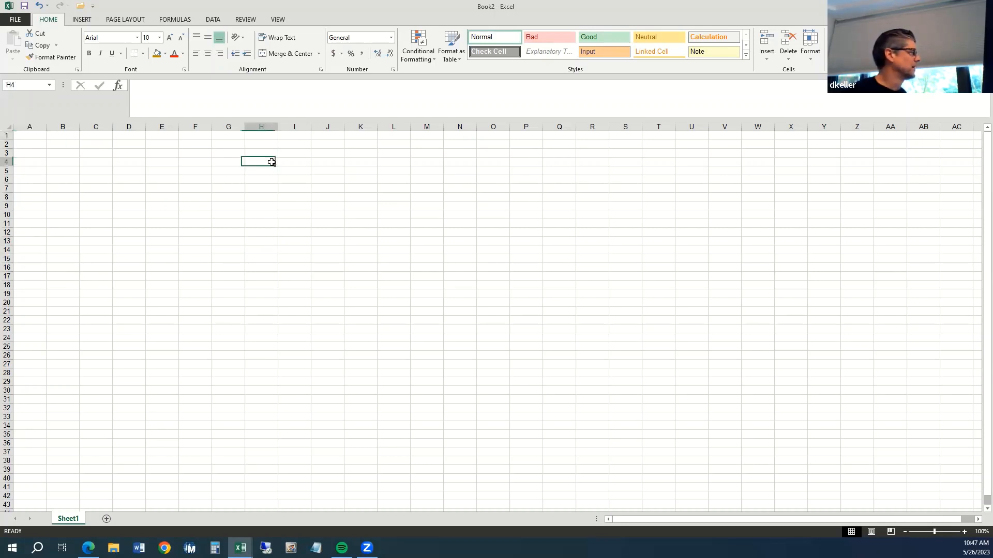
Enter the text "something" in cell J8 and reselect the cell to view its contents.
{"action": "left_click", "coordinate": [324, 195]}
{"action": "left_click", "coordinate": [184, 101]}
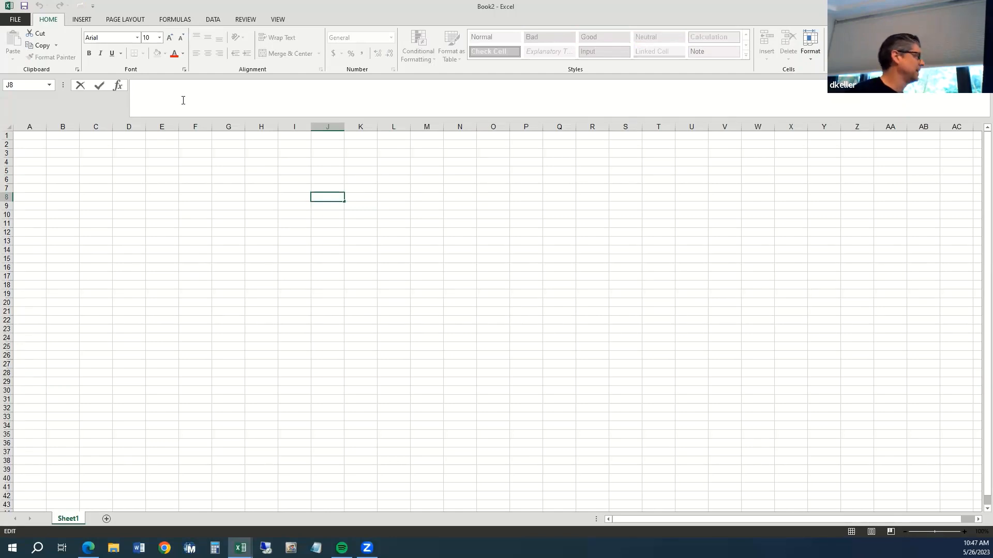
{"action": "type", "text": "something"}
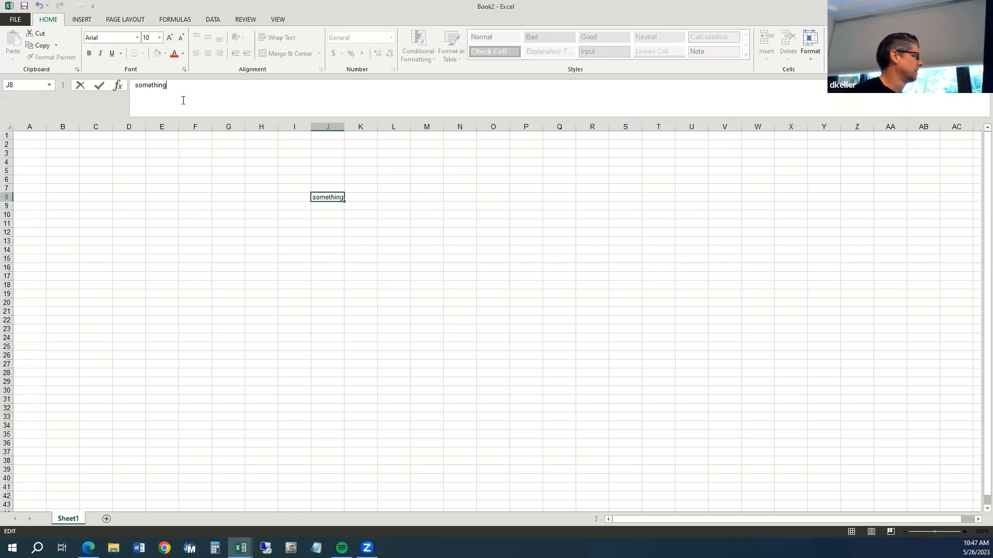
{"action": "key", "text": "ctrl+Return"}
{"action": "left_click", "coordinate": [215, 212]}
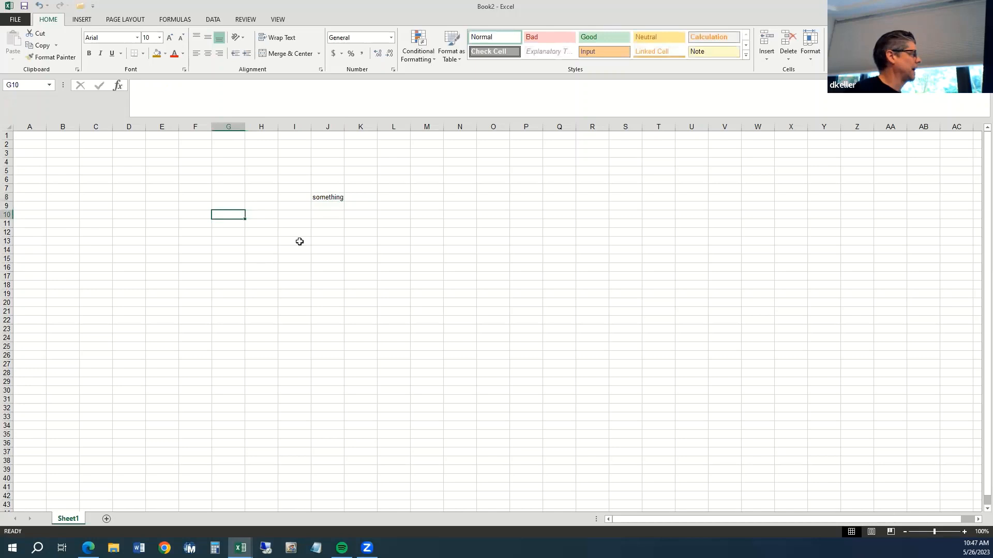
{"action": "left_click", "coordinate": [324, 200]}
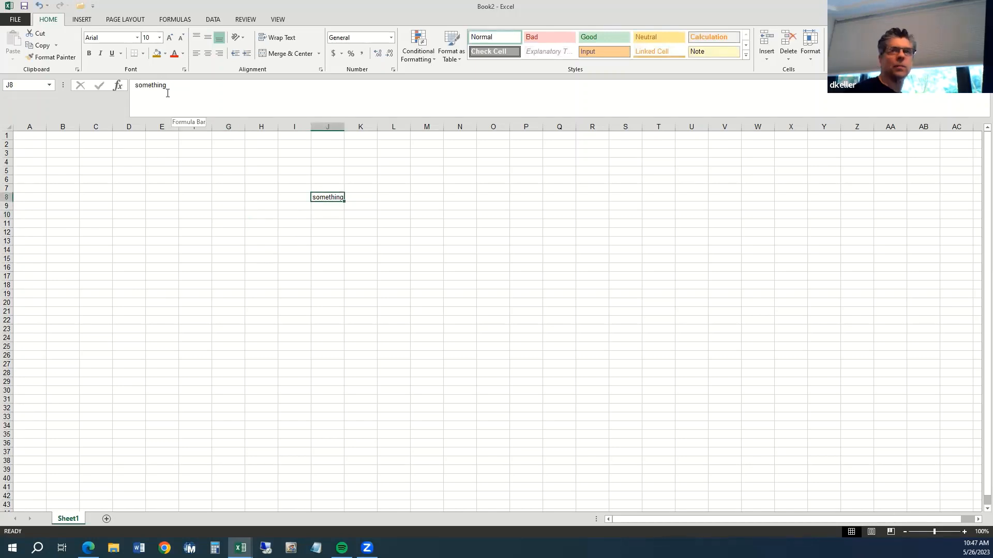
Enter the number 1 in both cell I10 and cell J10.
{"action": "left_click", "coordinate": [297, 215]}
{"action": "type", "text": "1"}
{"action": "key", "text": "Tab"}
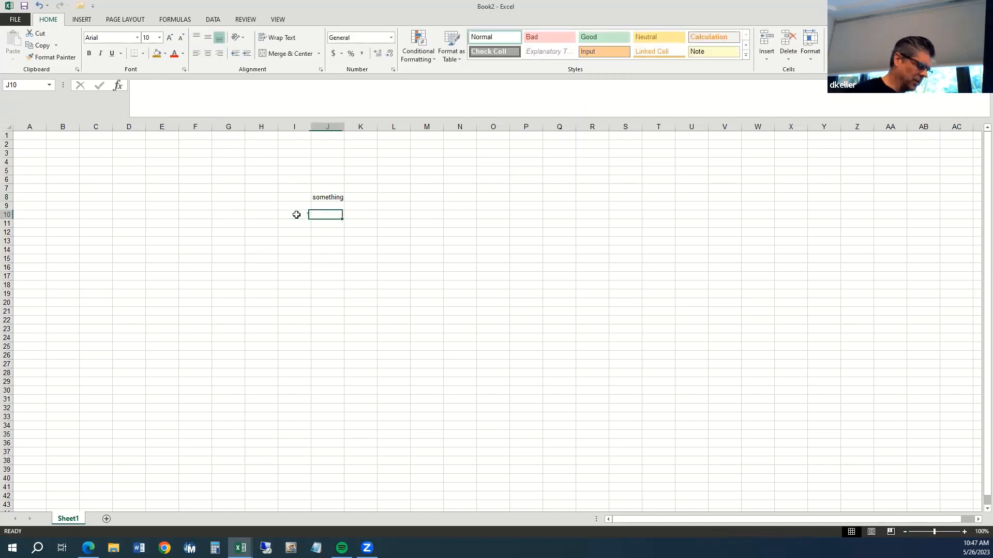
{"action": "type", "text": "1"}
{"action": "key", "text": "Tab"}
Enter the formula =I10+J10 in cell K10 to add the two numbers beside it.
{"action": "type", "text": "="}
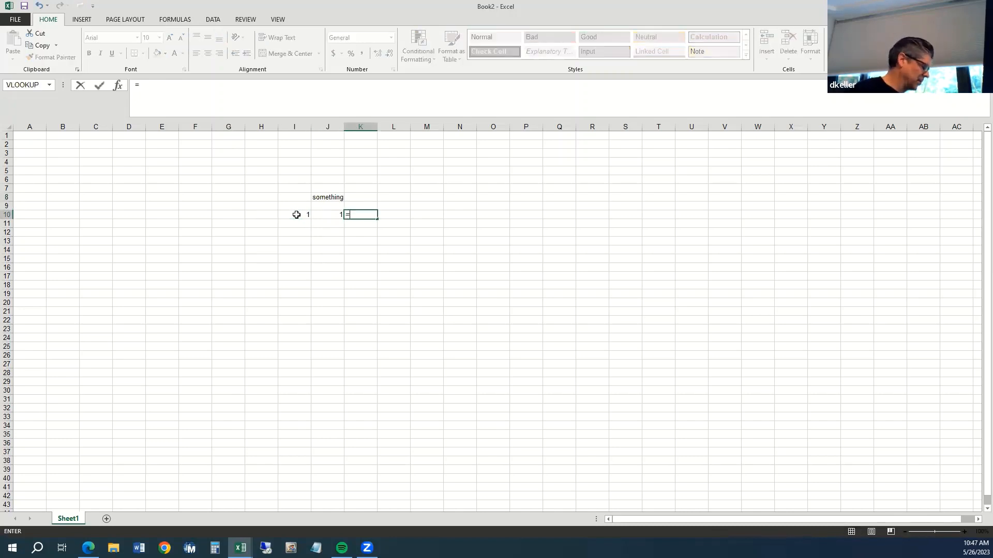
{"action": "left_click", "coordinate": [296, 214]}
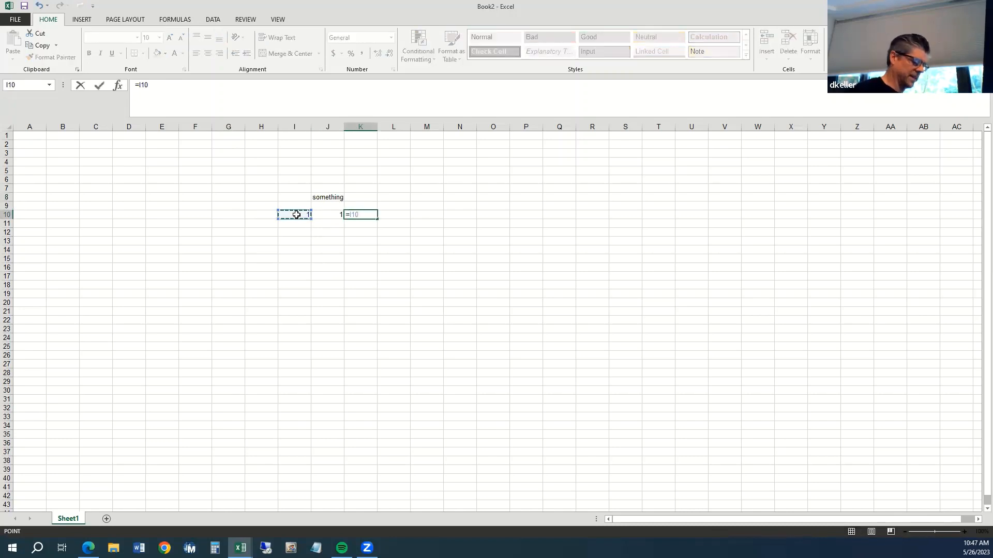
{"action": "type", "text": "+"}
{"action": "key", "text": "Left"}
{"action": "key", "text": "ctrl+Return"}
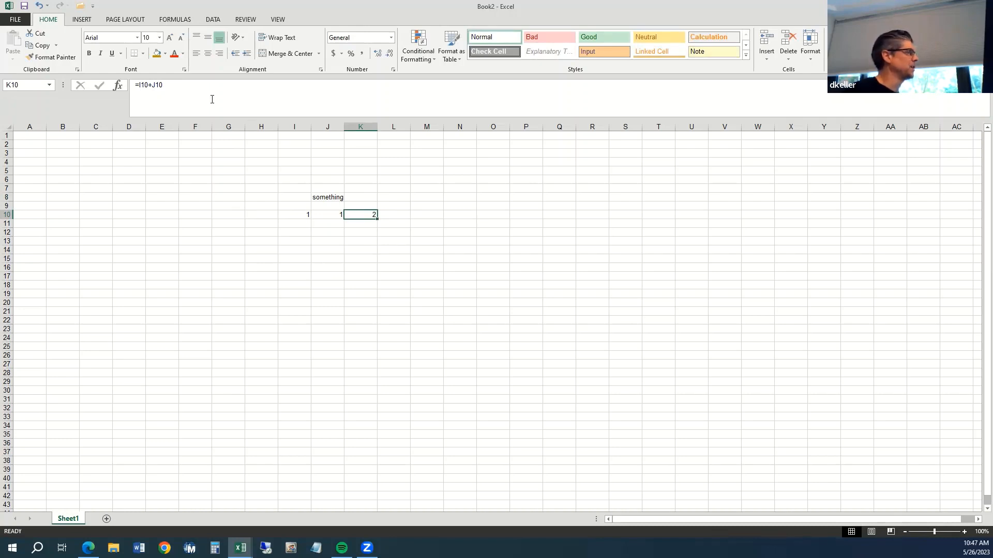
Inspect the formula in cell K10 and the cells it references.
{"action": "left_click_drag", "start_coordinate": [178, 85], "coordinate": [134, 86]}
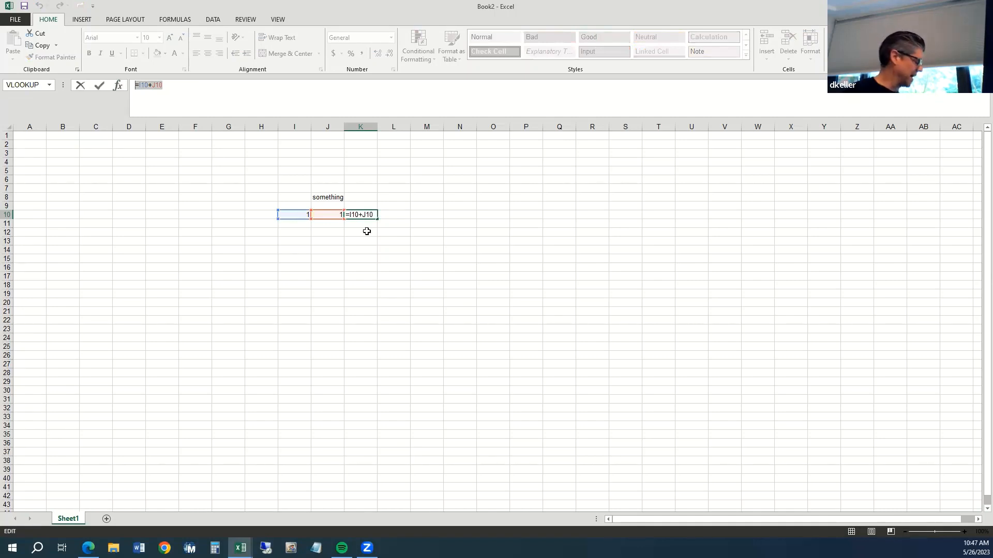
{"action": "key", "text": "Escape"}
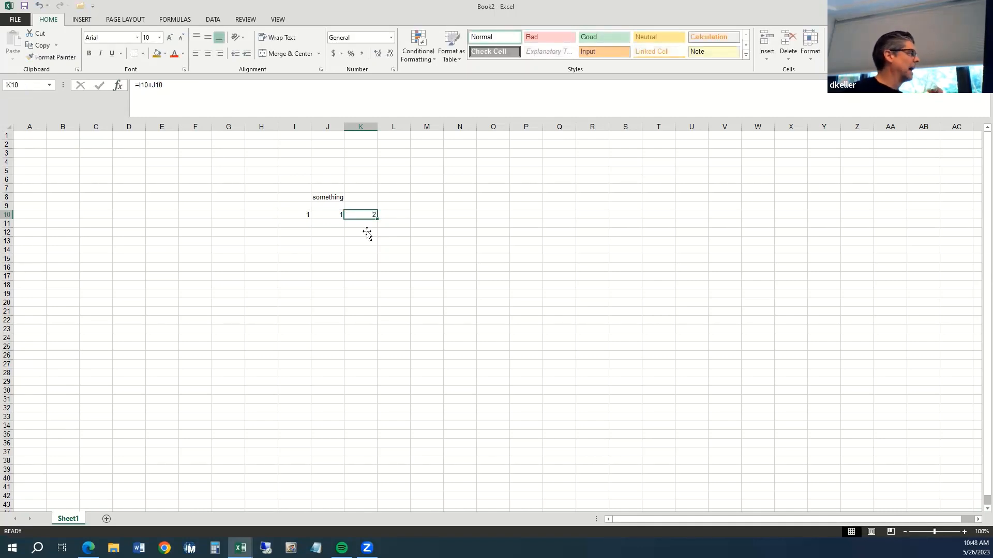
{"action": "left_click", "coordinate": [195, 85]}
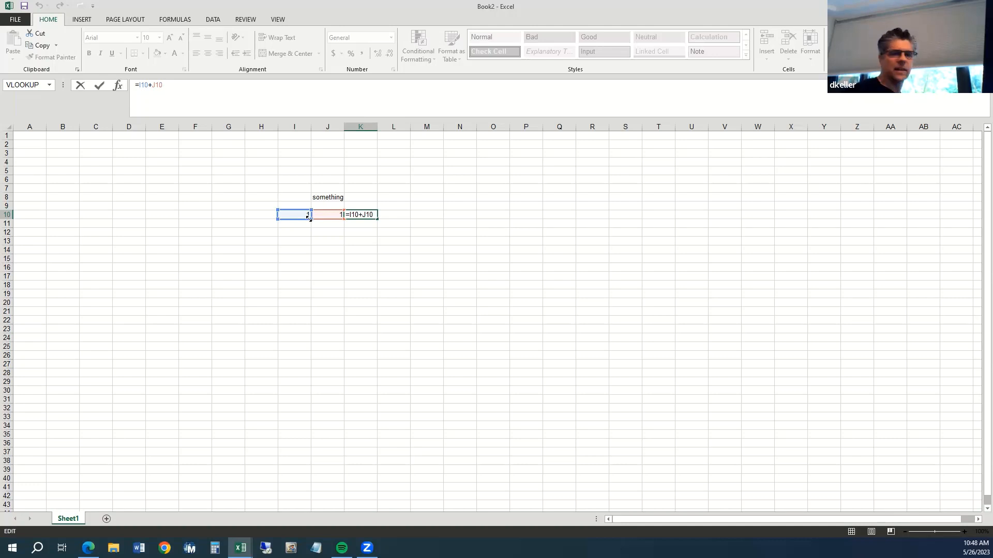
{"action": "key", "text": "ctrl+Return"}
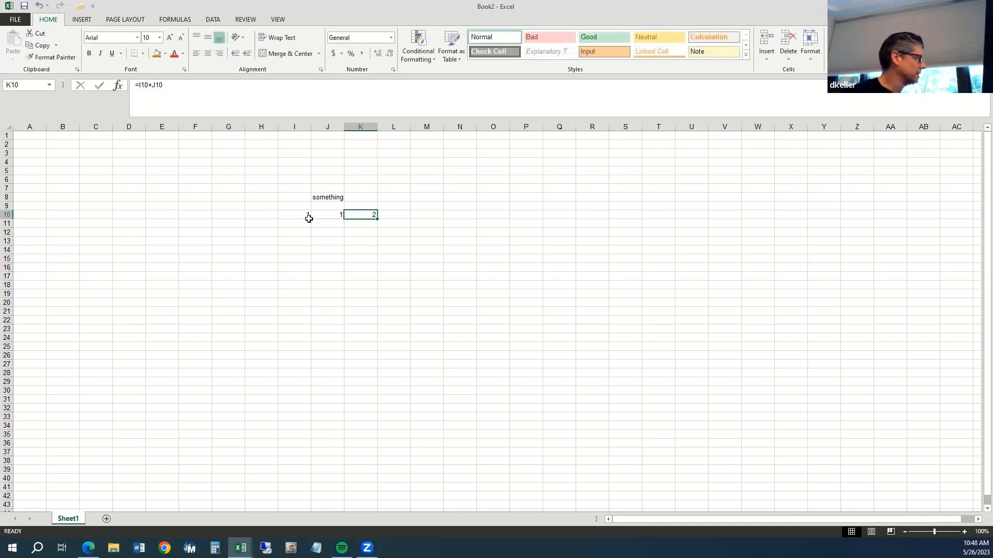
Clear the contents of the cell range I7 through K10.
{"action": "key", "text": "shift+Left"}
{"action": "key", "text": "shift+Left"}
{"action": "key", "text": "shift+Up"}
{"action": "key", "text": "shift+Up"}
{"action": "key", "text": "shift+Up"}
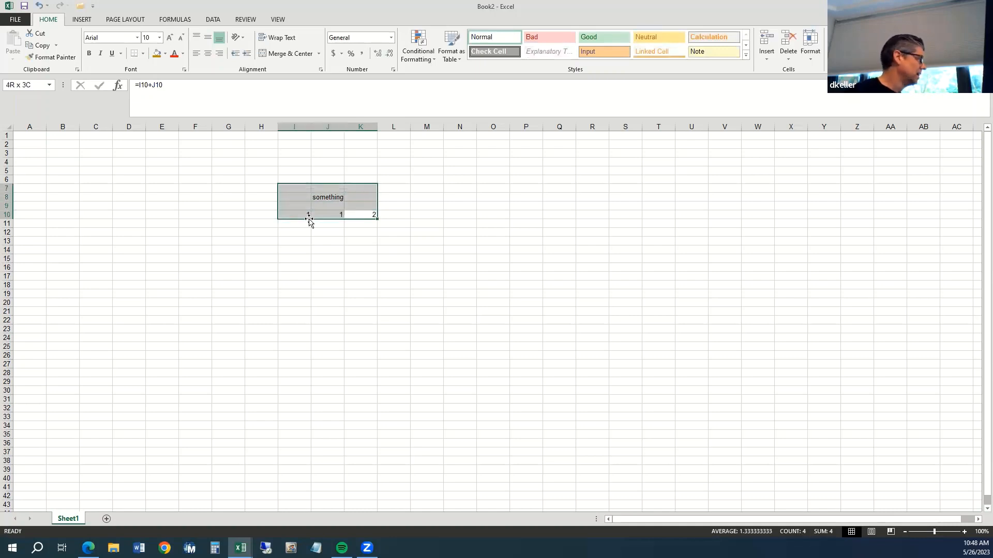
{"action": "key", "text": "Delete"}
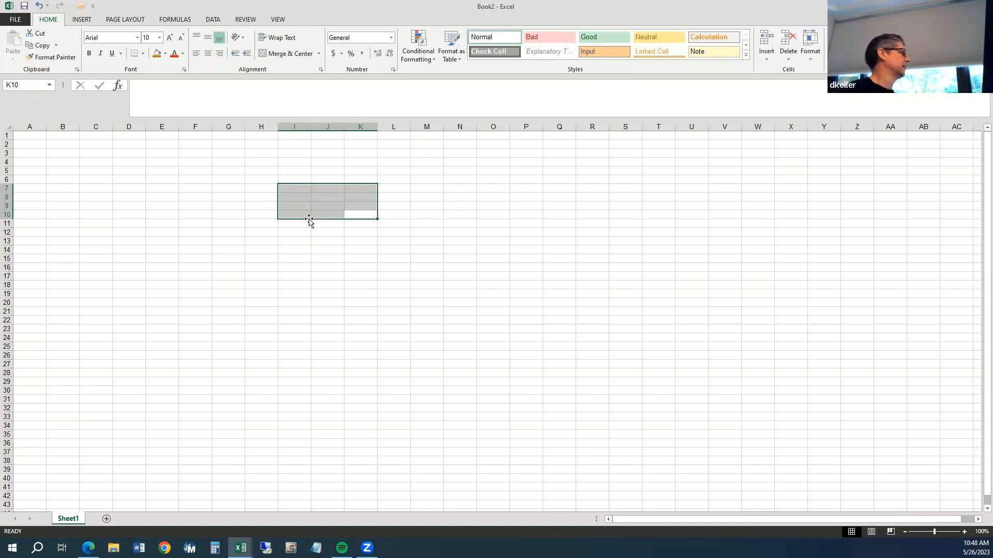
Enter the text "Font" in cell L6.
{"action": "left_click", "coordinate": [459, 249]}
{"action": "left_click", "coordinate": [402, 179]}
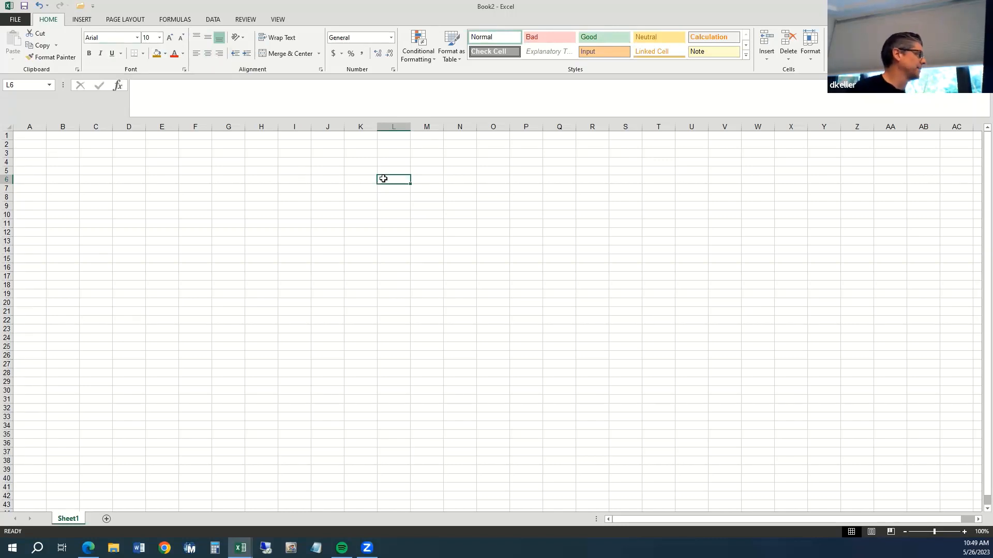
{"action": "type", "text": "SOme"}
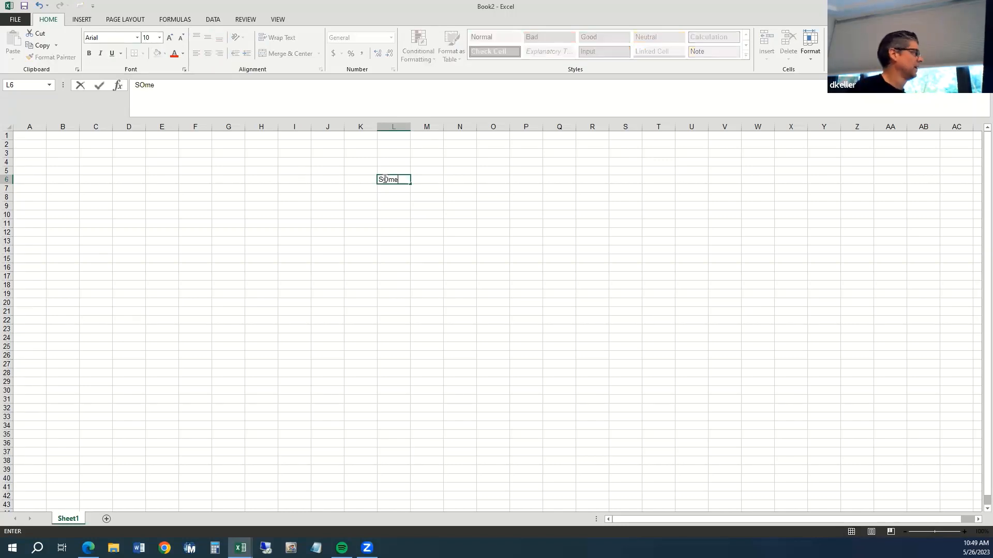
{"action": "key", "text": "BackSpace"}
{"action": "key", "text": "BackSpace"}
{"action": "type", "text": "SOm"}
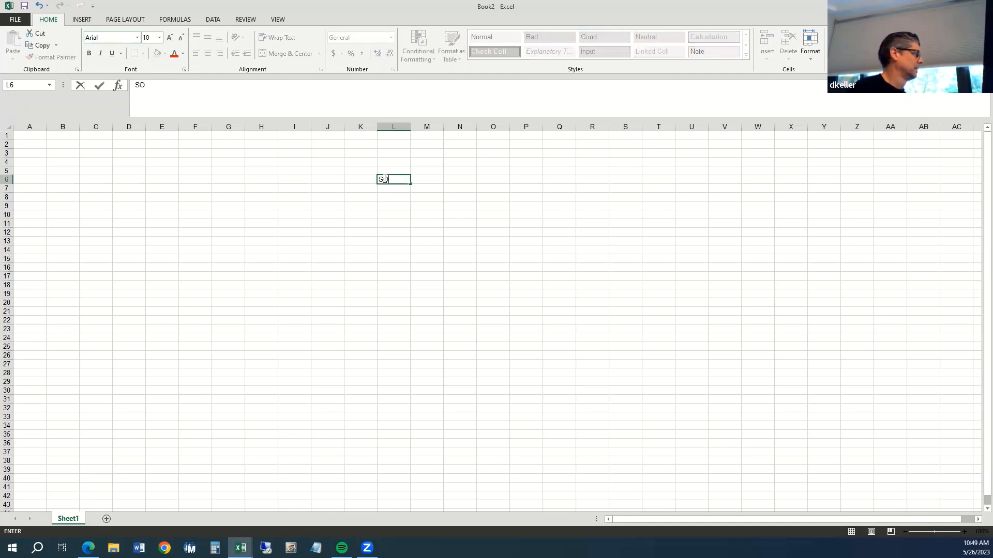
{"action": "key", "text": "BackSpace"}
{"action": "key", "text": "BackSpace"}
{"action": "key", "text": "BackSpace"}
{"action": "type", "text": "FOn"}
{"action": "key", "text": "BackSpace"}
{"action": "key", "text": "BackSpace"}
{"action": "type", "text": "ont"}
{"action": "key", "text": "ctrl+Return"}
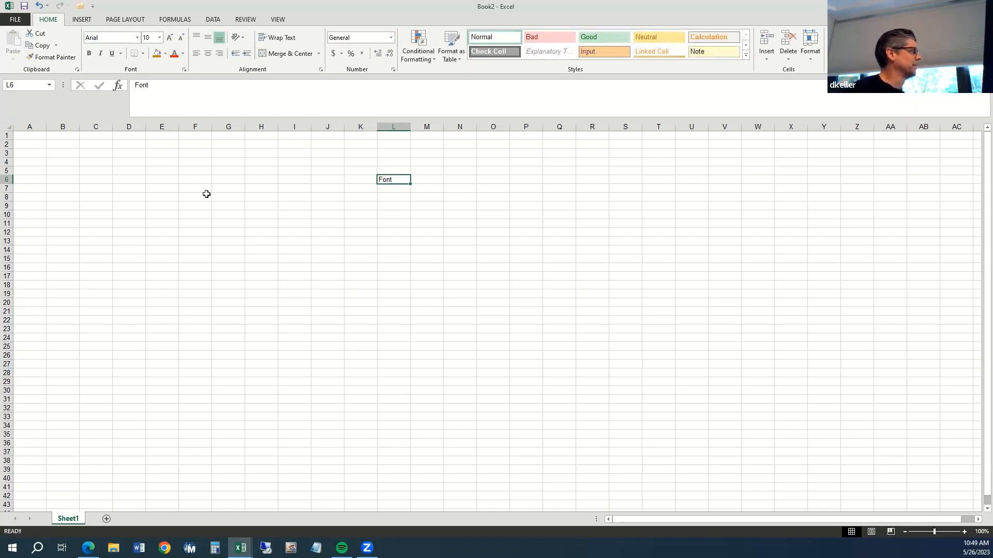
Change the font of cell L6 to Bookman Old Style.
{"action": "scroll", "coordinate": [206, 194], "scroll_direction": "up", "scroll_amount": 2}
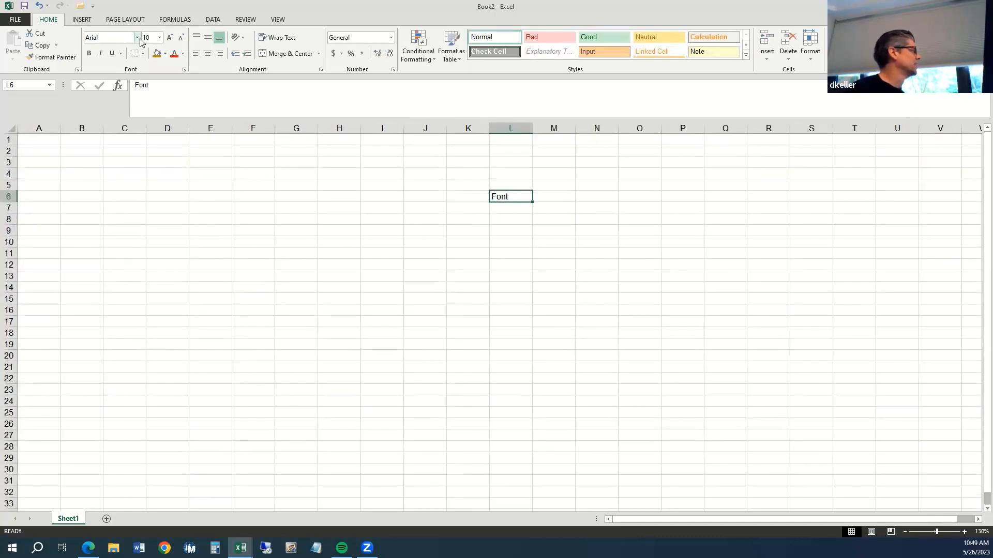
{"action": "left_click", "coordinate": [137, 37]}
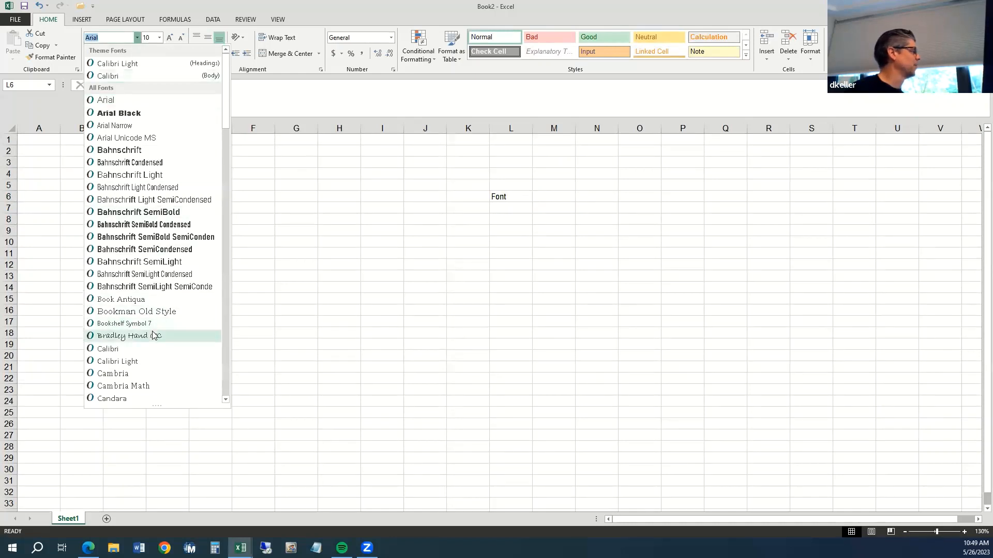
{"action": "left_click", "coordinate": [154, 312]}
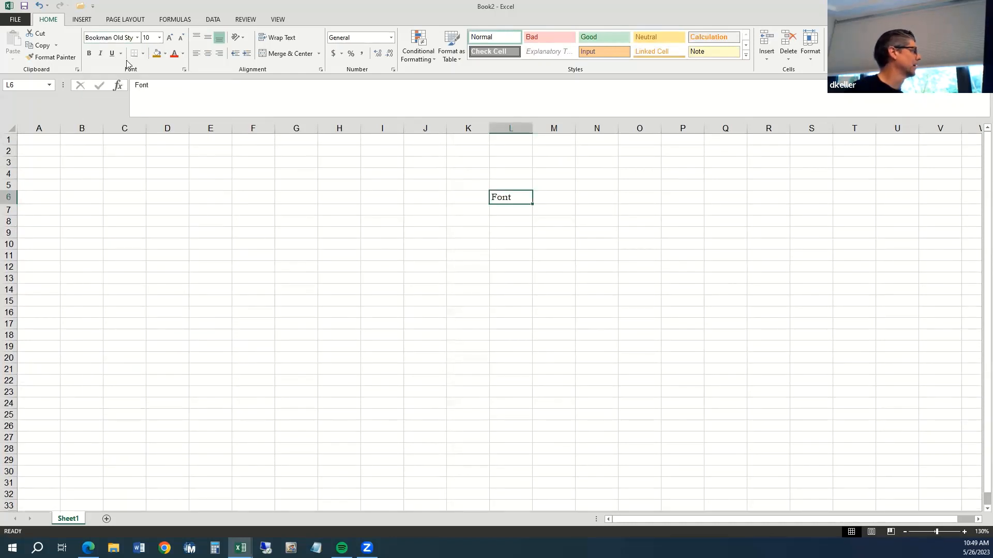
Change the font of cell L6 to Arial Narrow, and after that to Arial Black.
{"action": "left_click", "coordinate": [136, 38]}
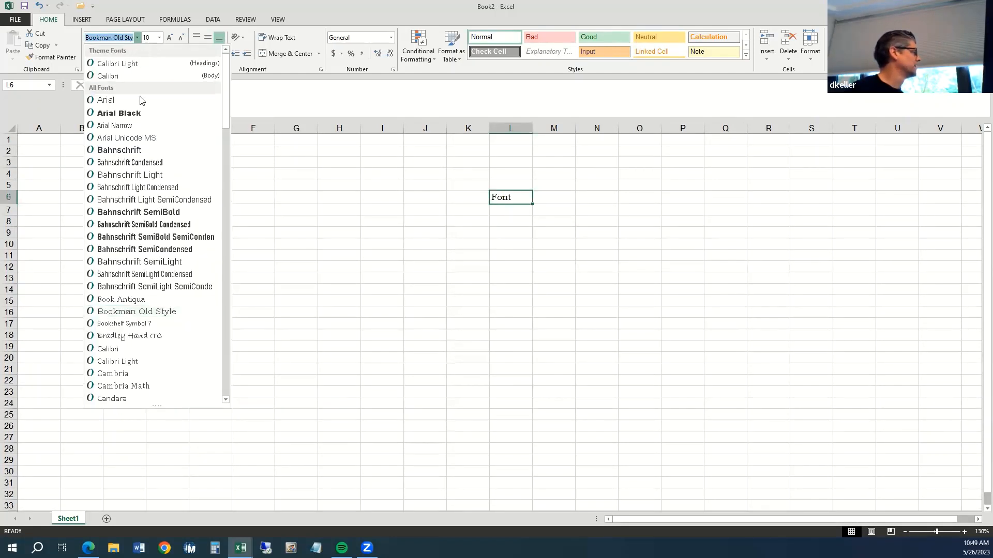
{"action": "left_click", "coordinate": [138, 125]}
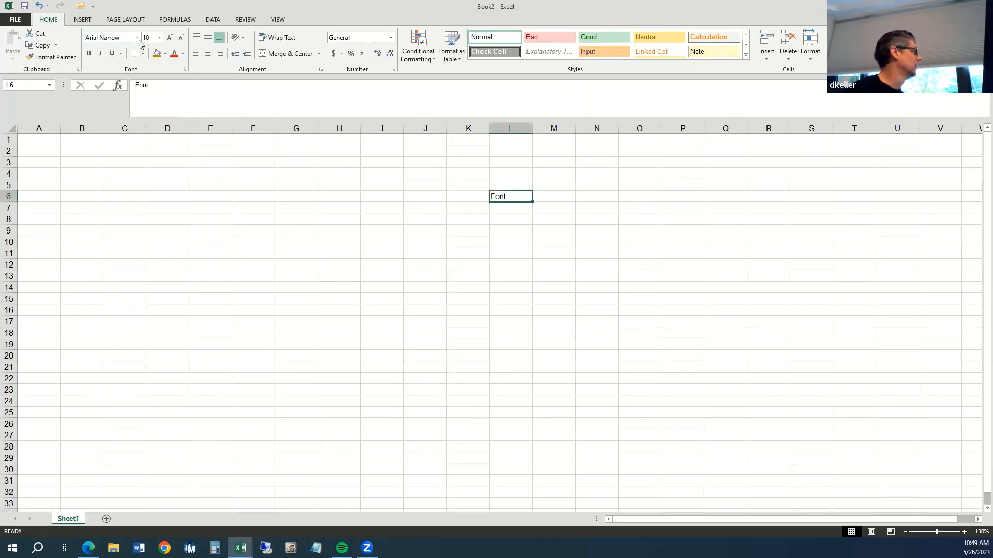
{"action": "left_click", "coordinate": [136, 38]}
{"action": "left_click", "coordinate": [146, 107]}
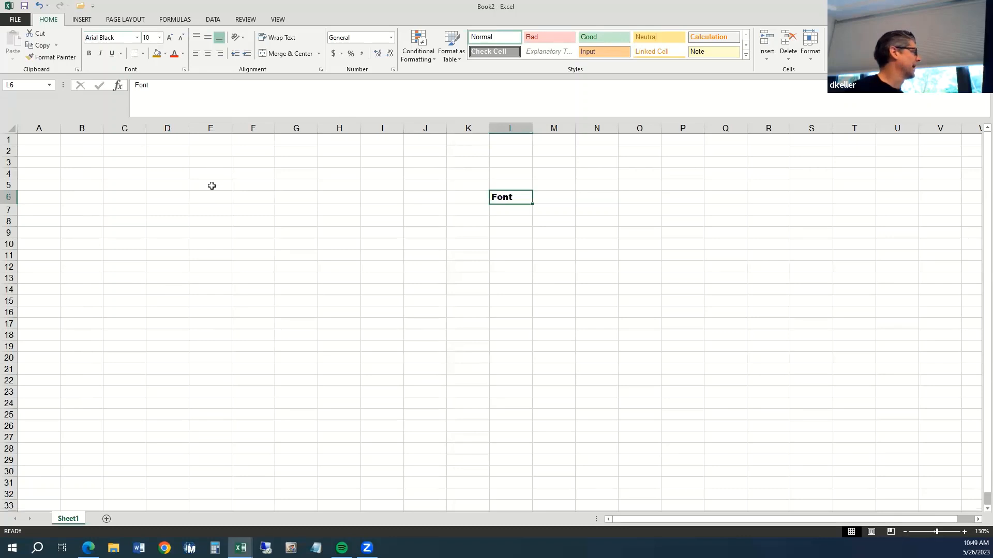
Set the font size of cell L6 to 24, and after that to 72.
{"action": "left_click", "coordinate": [160, 38]}
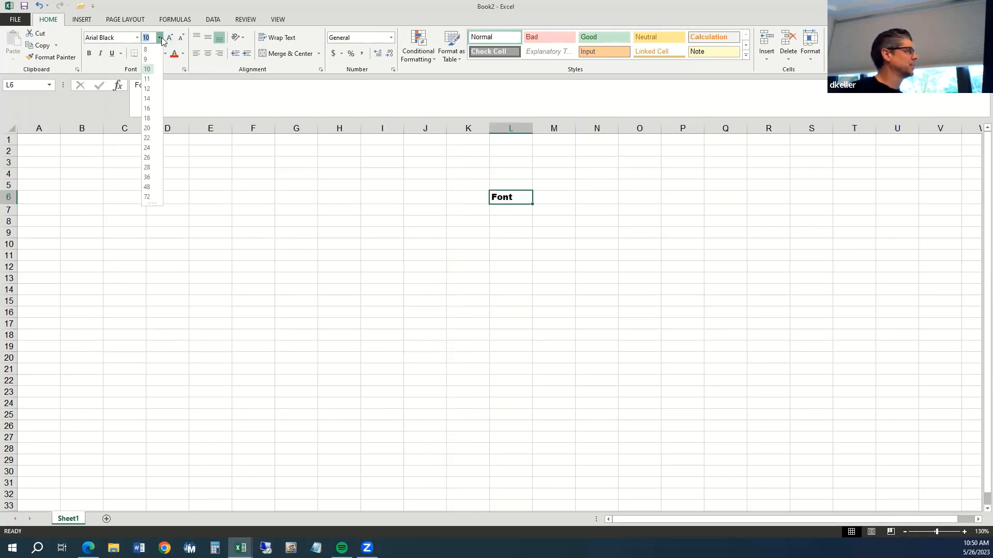
{"action": "left_click", "coordinate": [155, 148]}
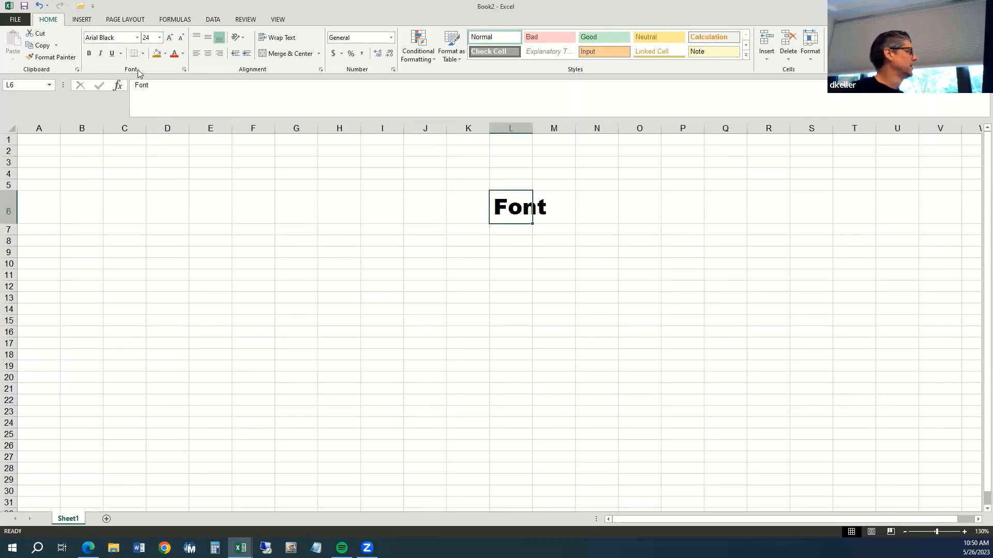
{"action": "left_click", "coordinate": [159, 37]}
{"action": "left_click", "coordinate": [148, 197]}
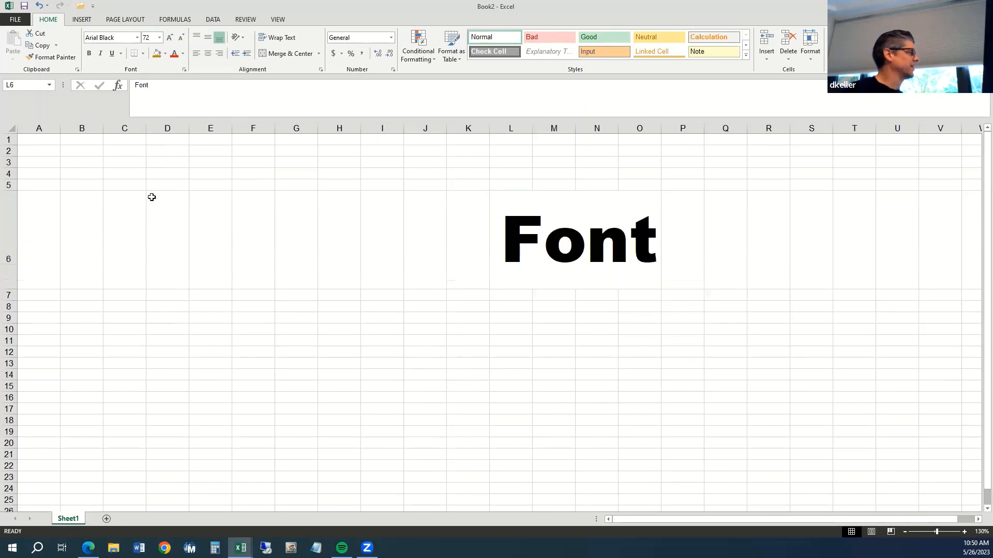
Shrink the font of cell L6 one size at a time down to 24.
{"action": "left_click", "coordinate": [182, 43]}
{"action": "left_click", "coordinate": [182, 43]}
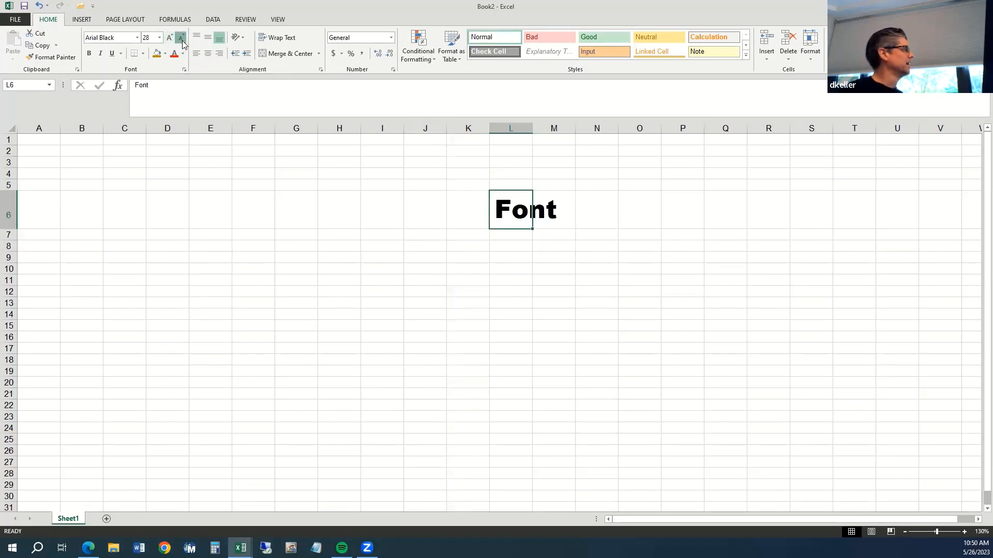
{"action": "left_click", "coordinate": [182, 43]}
{"action": "left_click", "coordinate": [182, 43]}
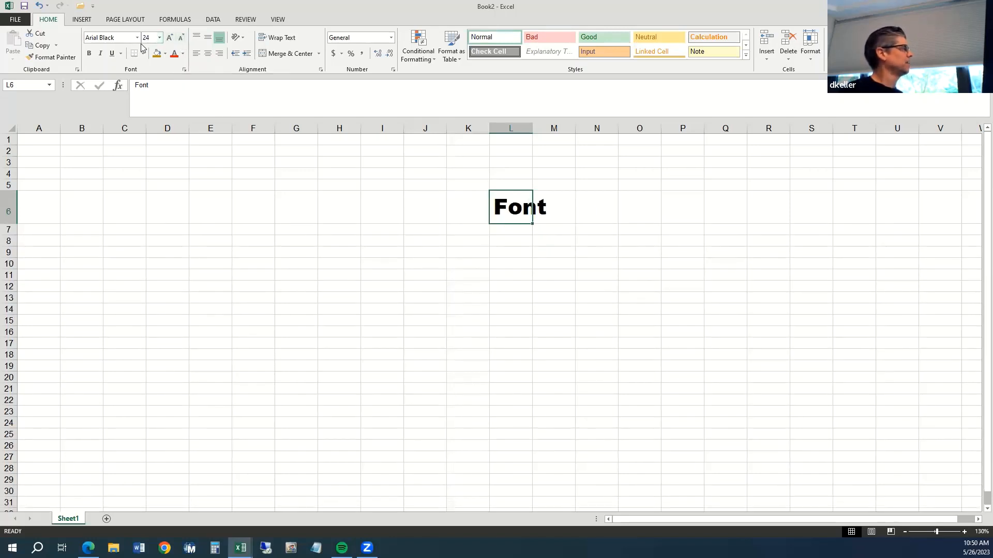
Grow the font of cell L6 by several sizes and shrink it back to 24.
{"action": "left_click", "coordinate": [177, 41]}
{"action": "left_click", "coordinate": [170, 38]}
{"action": "left_click", "coordinate": [170, 39]}
{"action": "left_click", "coordinate": [169, 39]}
{"action": "left_click", "coordinate": [169, 39]}
{"action": "left_click", "coordinate": [183, 37]}
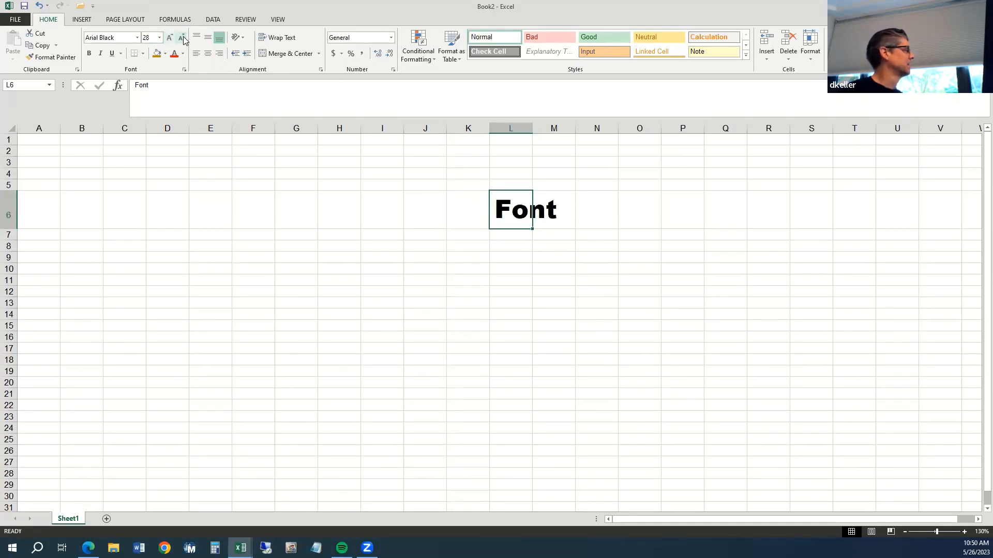
{"action": "left_click", "coordinate": [184, 38]}
{"action": "left_click", "coordinate": [183, 38]}
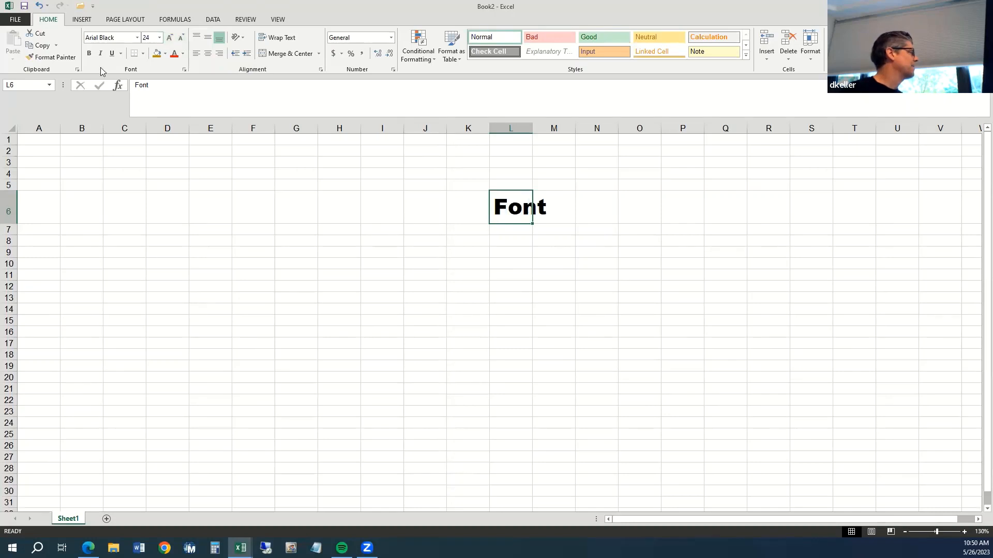
Change the font of cell L6 to Arial and apply bold, italic and underline.
{"action": "left_click", "coordinate": [89, 55]}
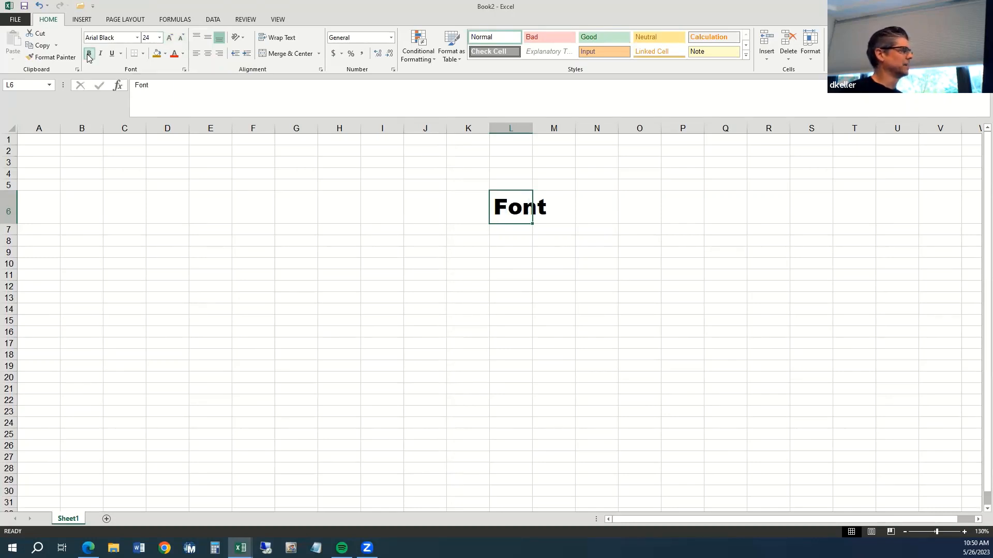
{"action": "left_click", "coordinate": [137, 38]}
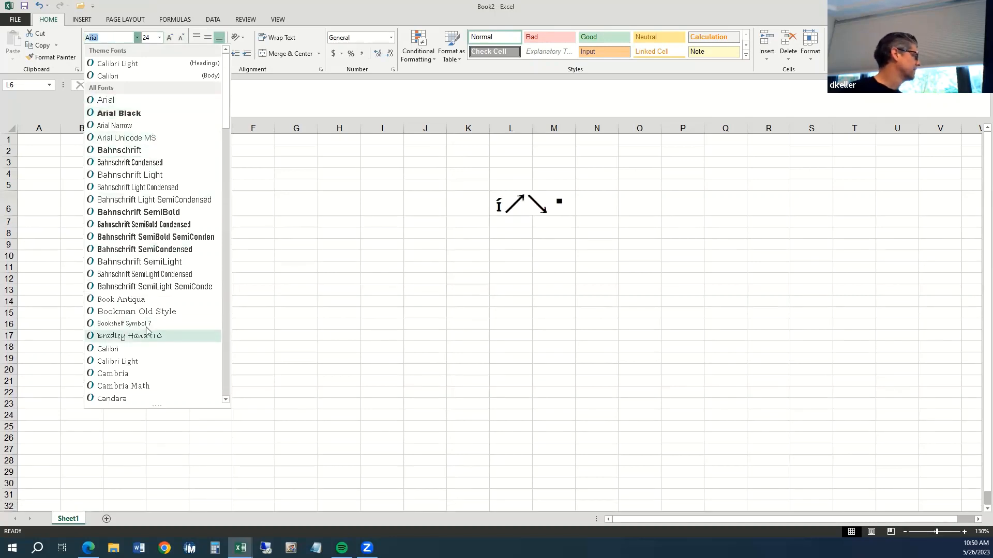
{"action": "left_click", "coordinate": [126, 102]}
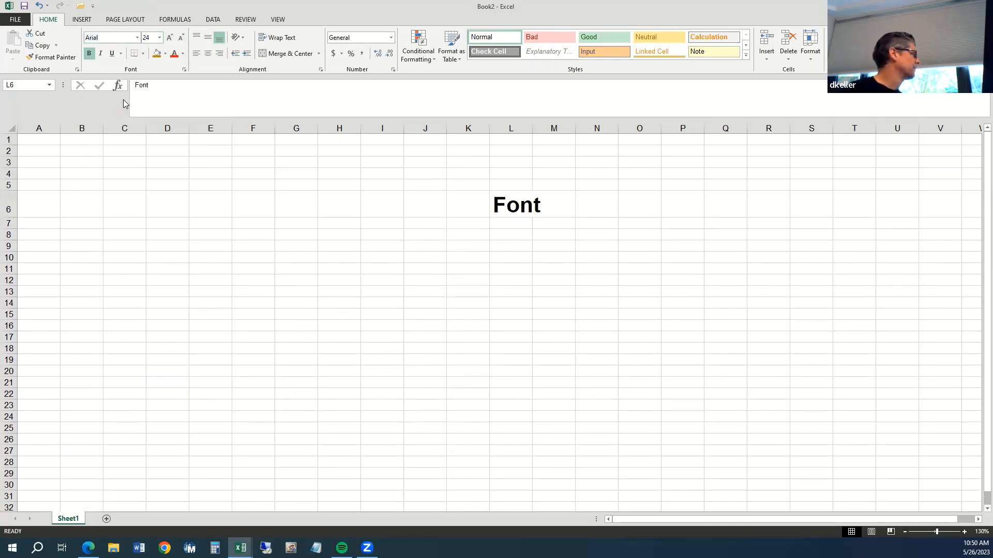
{"action": "left_click", "coordinate": [89, 53]}
{"action": "left_click", "coordinate": [89, 53]}
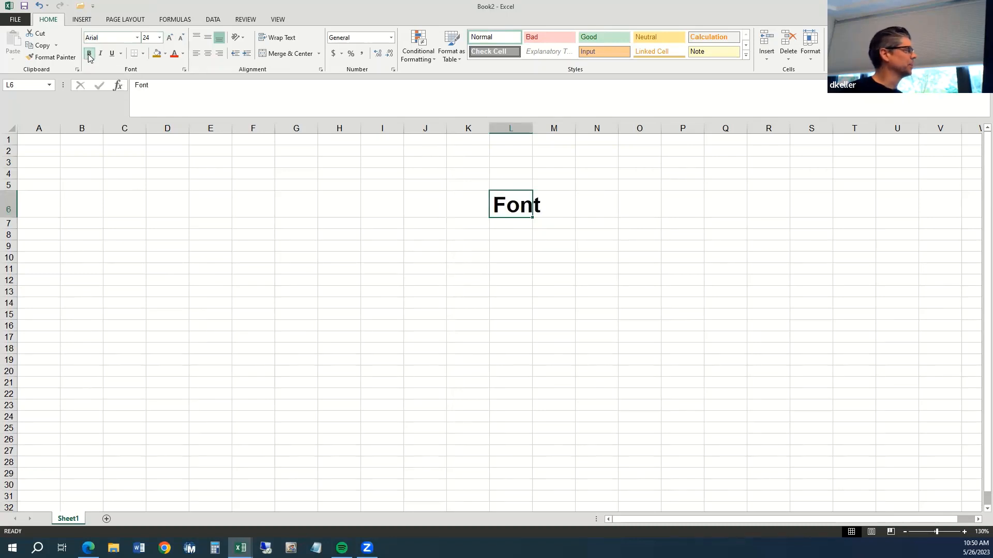
{"action": "left_click", "coordinate": [101, 55]}
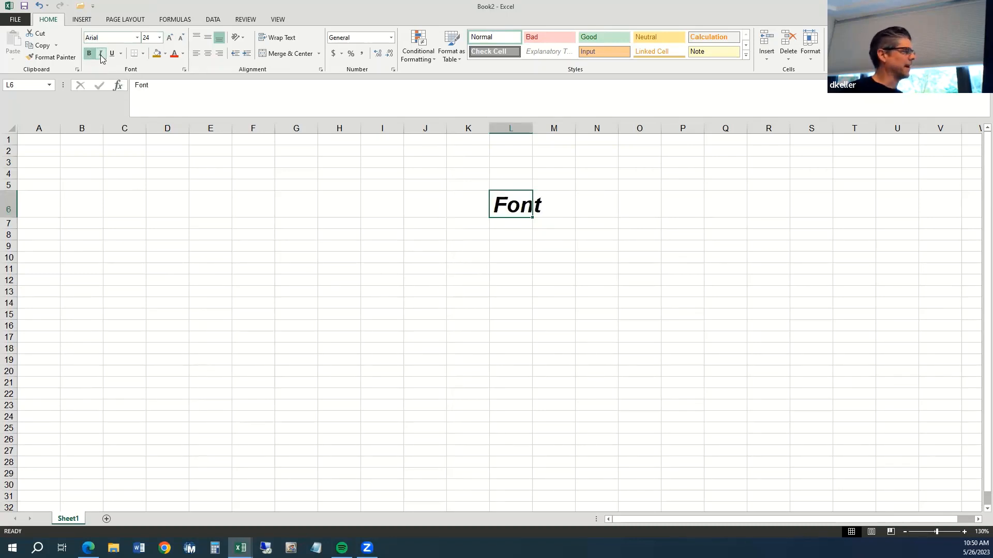
{"action": "left_click", "coordinate": [113, 53]}
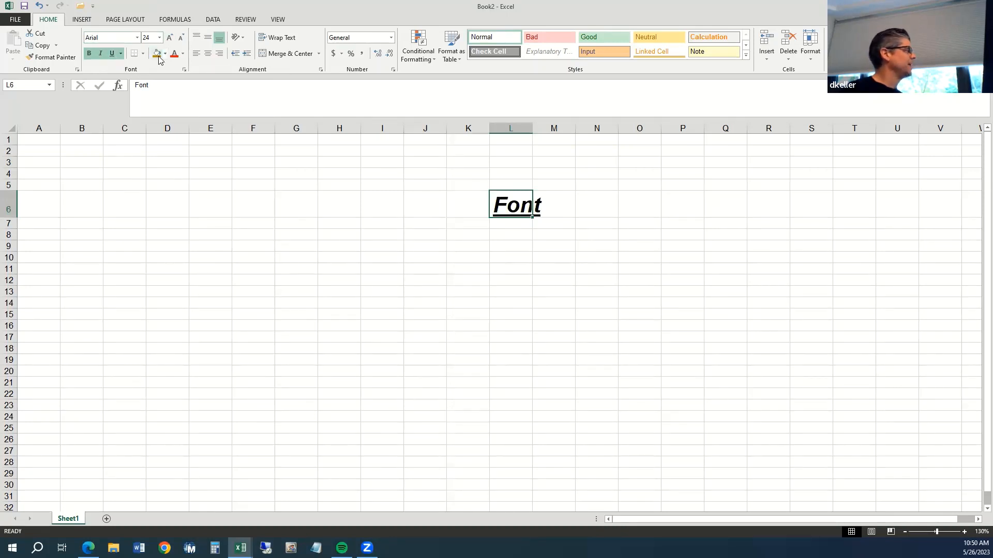
Examine the standard and custom color choices available for the font of cell L6.
{"action": "left_click", "coordinate": [181, 57]}
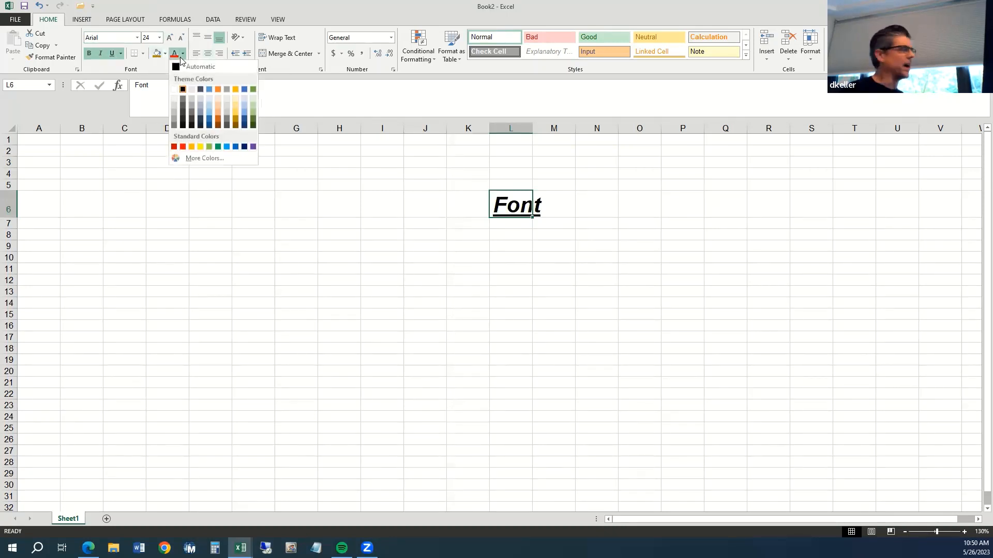
{"action": "left_click", "coordinate": [183, 54]}
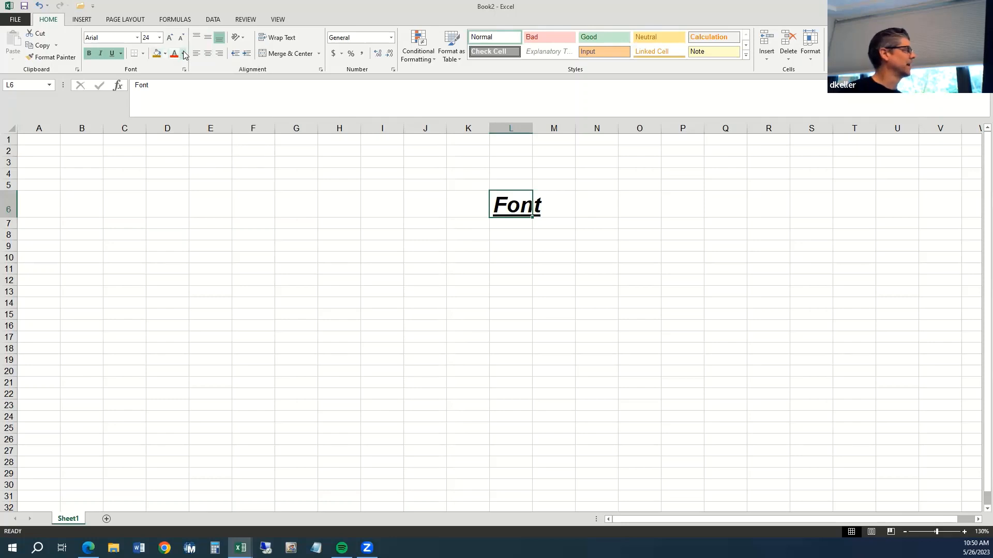
{"action": "left_click", "coordinate": [184, 55]}
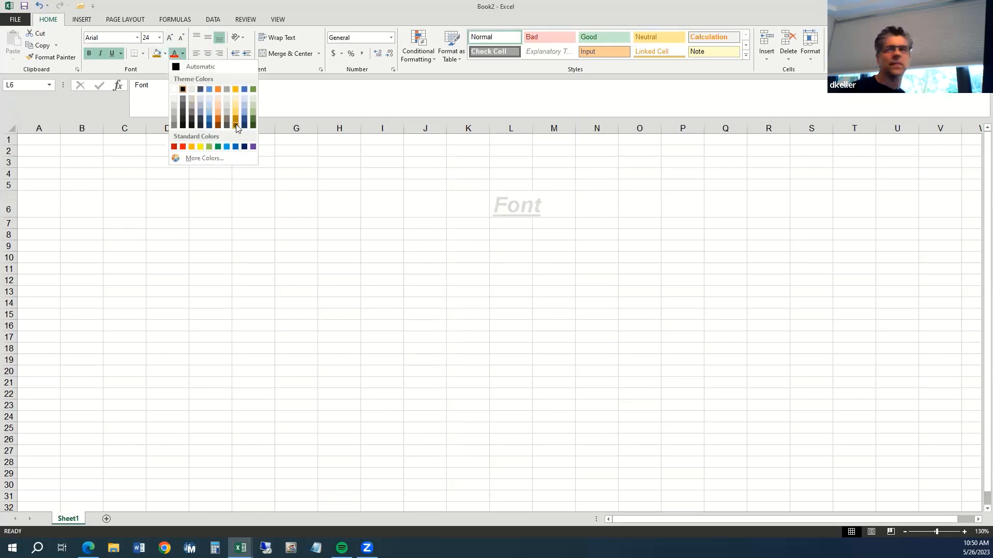
{"action": "left_click", "coordinate": [201, 160]}
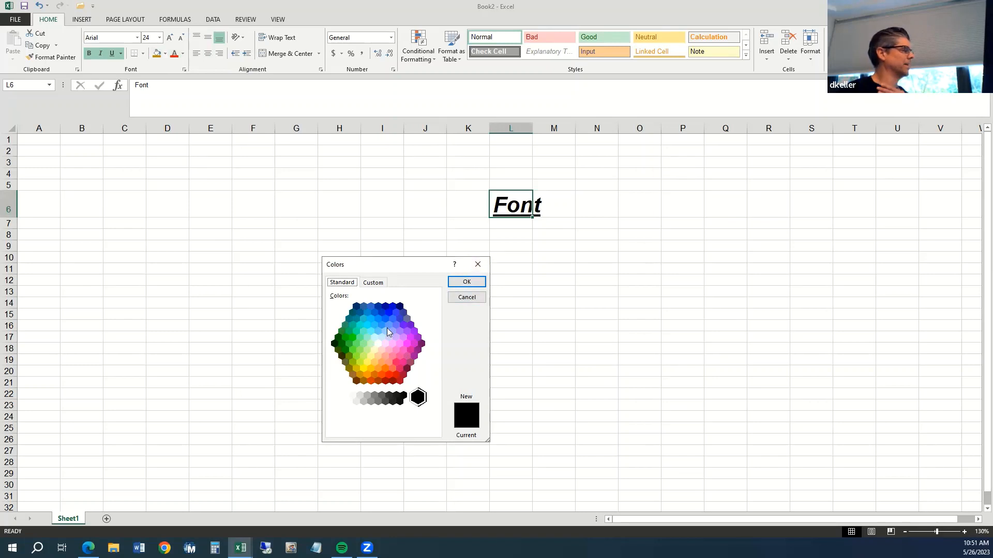
{"action": "left_click", "coordinate": [372, 284]}
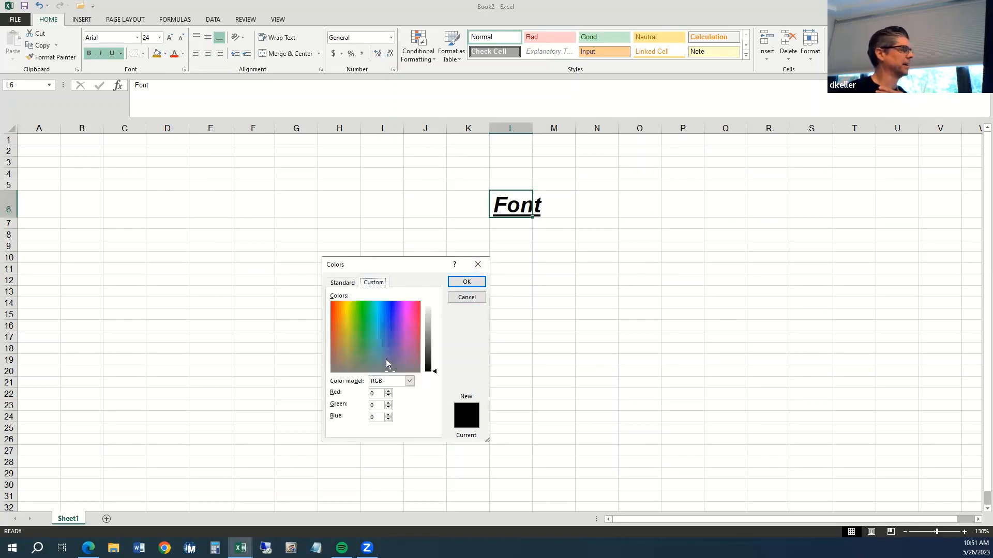
{"action": "left_click", "coordinate": [478, 265]}
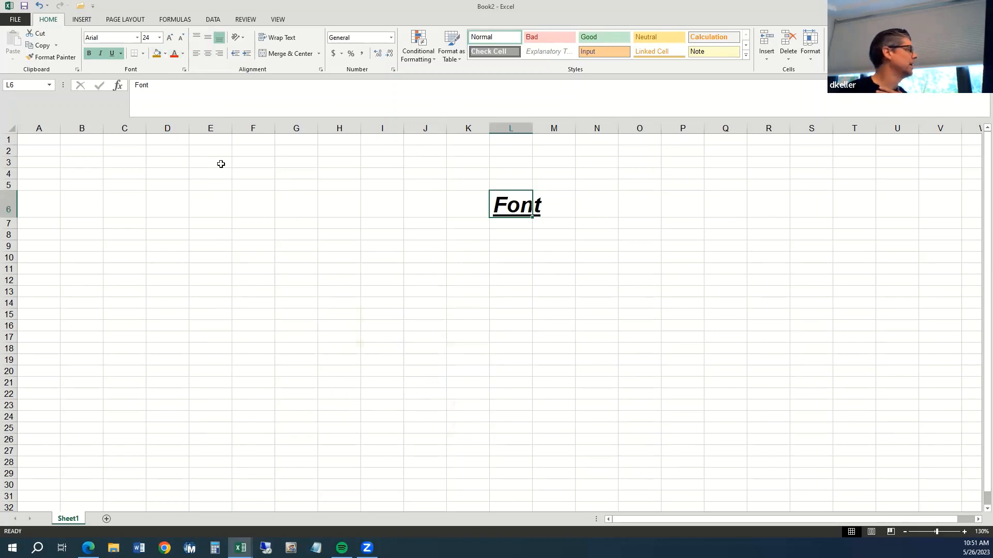
Try light blue and dark gold as the font color of cell L6, and return it to Automatic.
{"action": "left_click", "coordinate": [183, 54]}
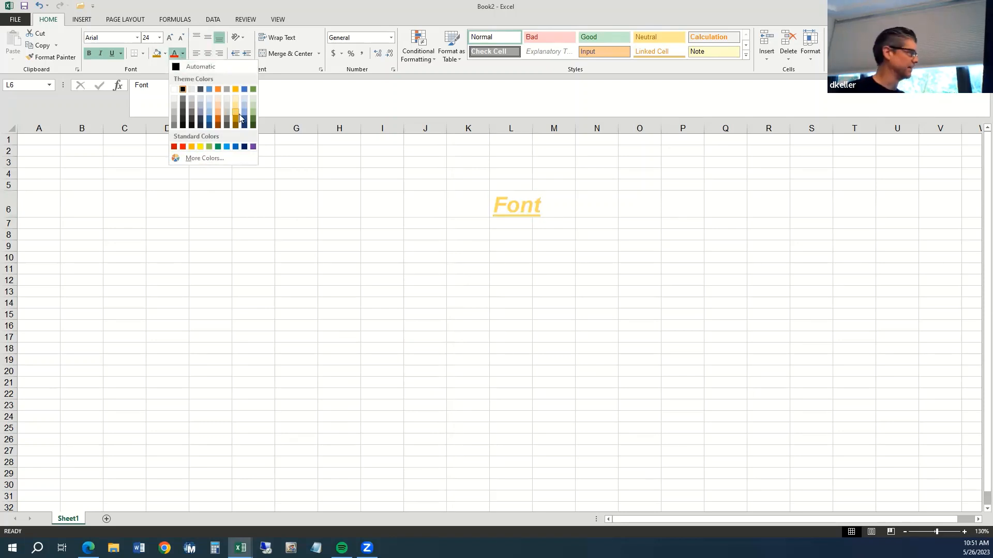
{"action": "left_click", "coordinate": [226, 147]}
{"action": "left_click", "coordinate": [183, 54]}
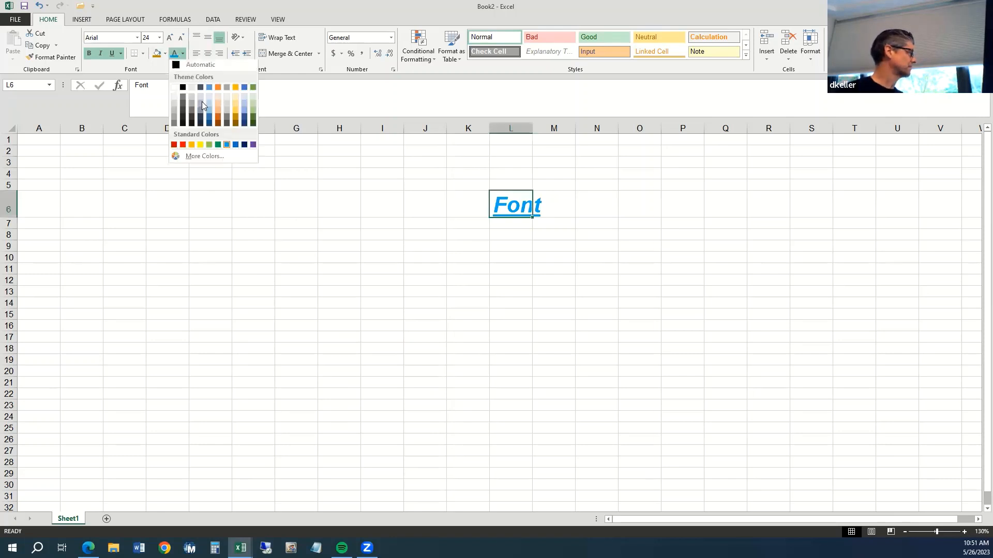
{"action": "left_click", "coordinate": [235, 119]}
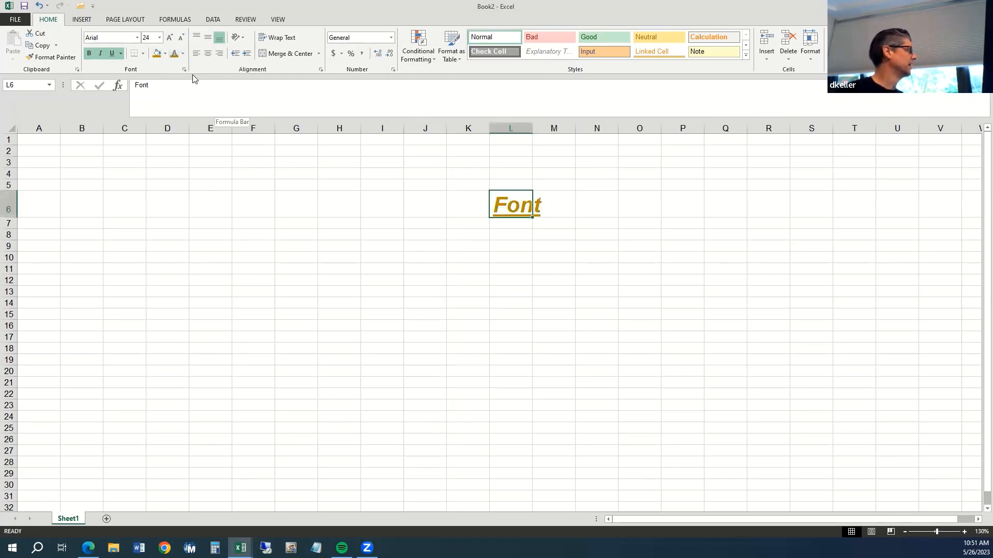
{"action": "left_click", "coordinate": [183, 54]}
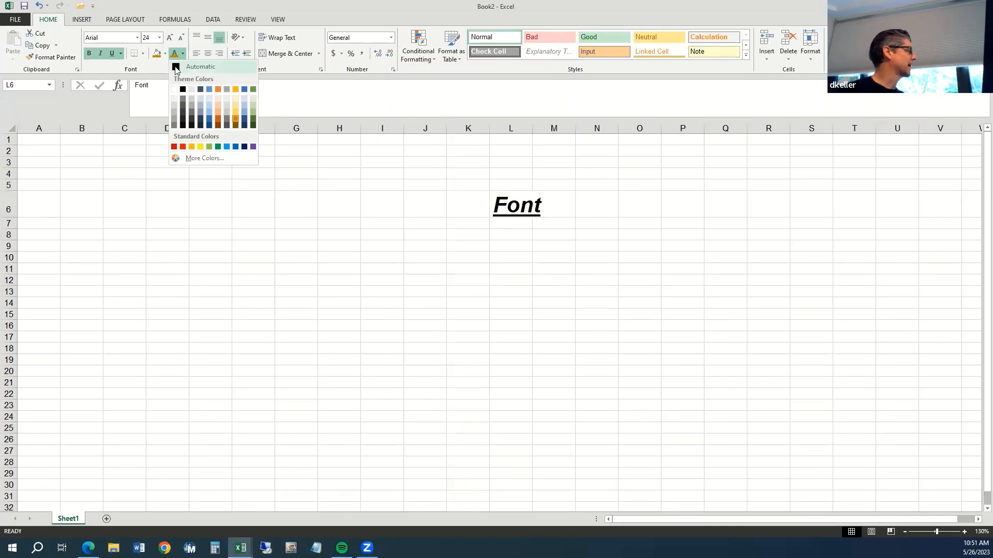
{"action": "left_click", "coordinate": [175, 67]}
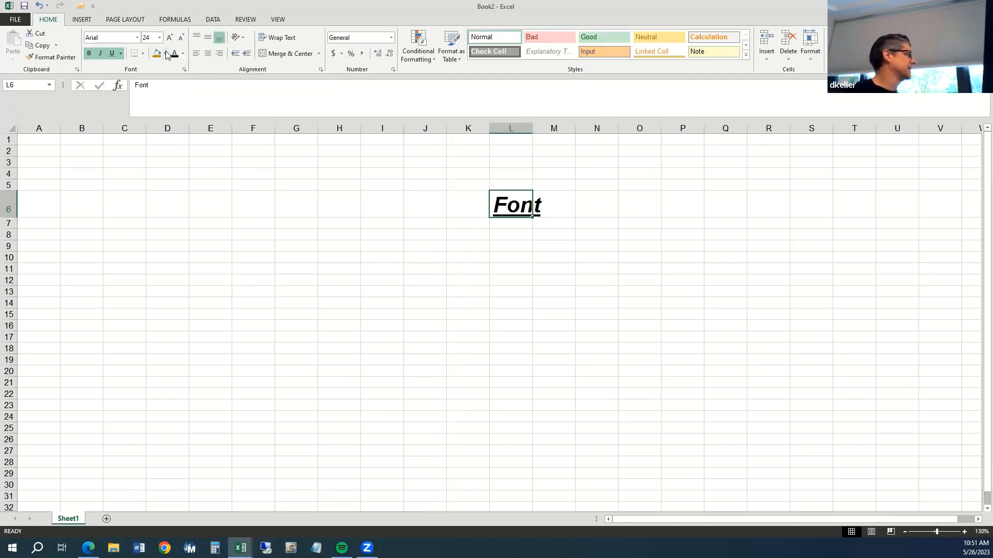
Fill cell L6 with red, and replace that fill with a light blue theme color.
{"action": "left_click", "coordinate": [168, 55]}
{"action": "left_click", "coordinate": [167, 129]}
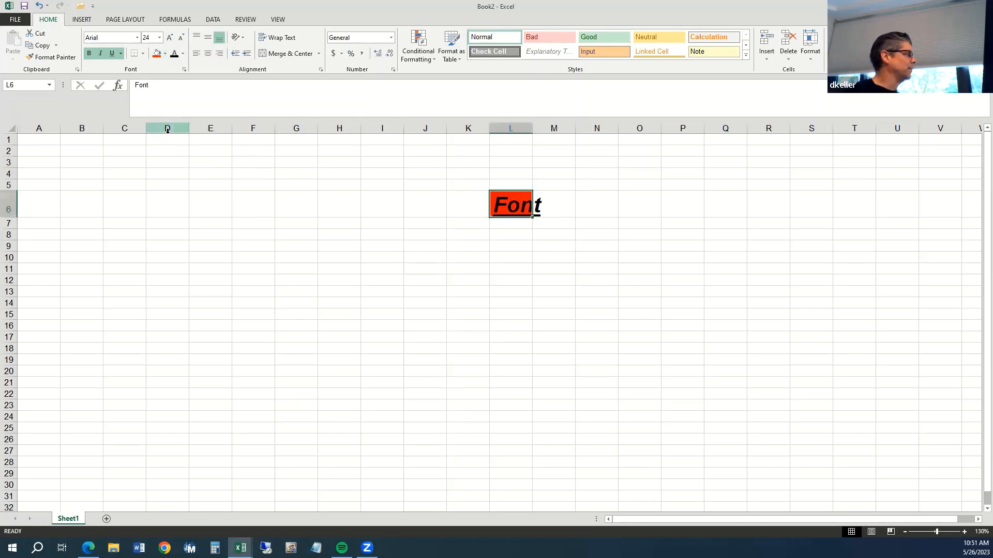
{"action": "left_click", "coordinate": [166, 54]}
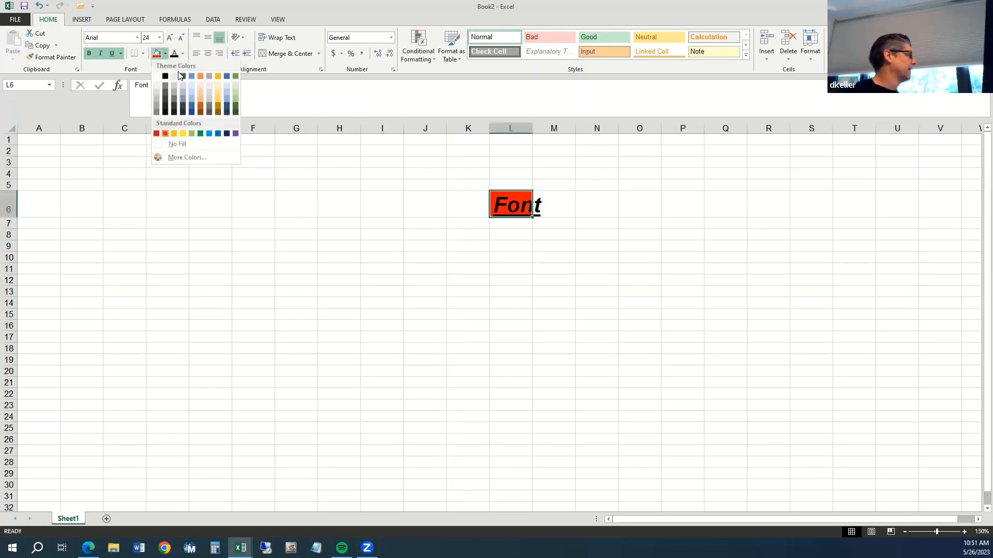
{"action": "left_click", "coordinate": [194, 99]}
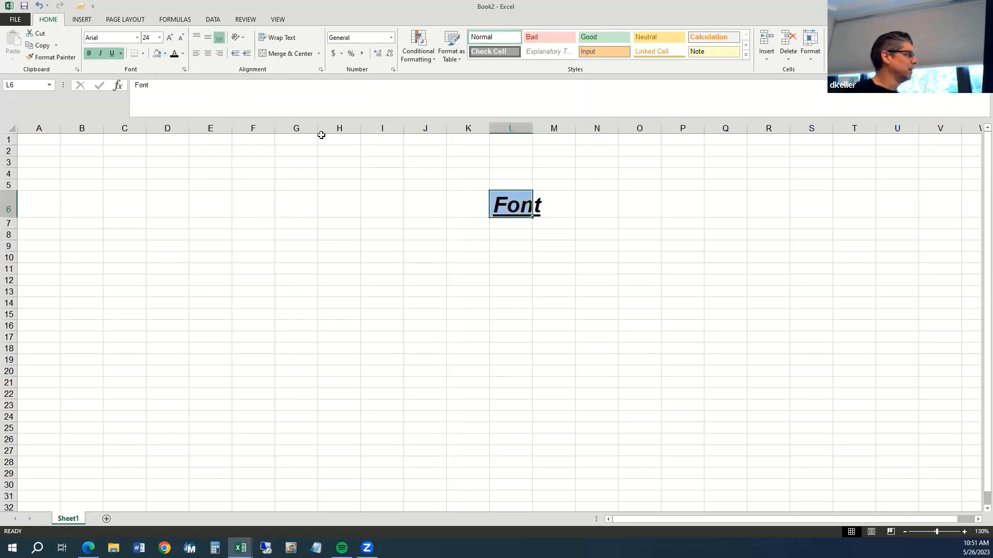
{"action": "left_click", "coordinate": [165, 53]}
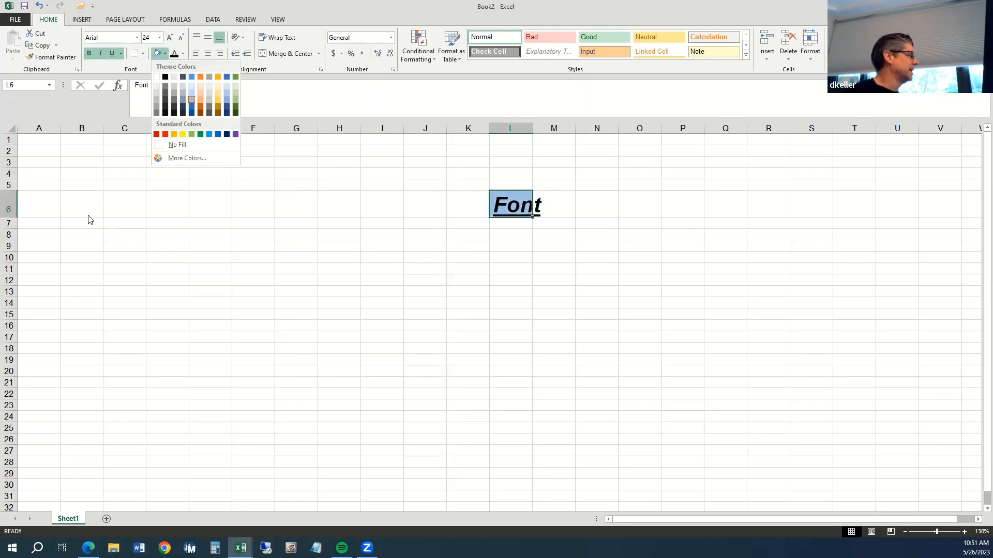
{"action": "left_click", "coordinate": [519, 203]}
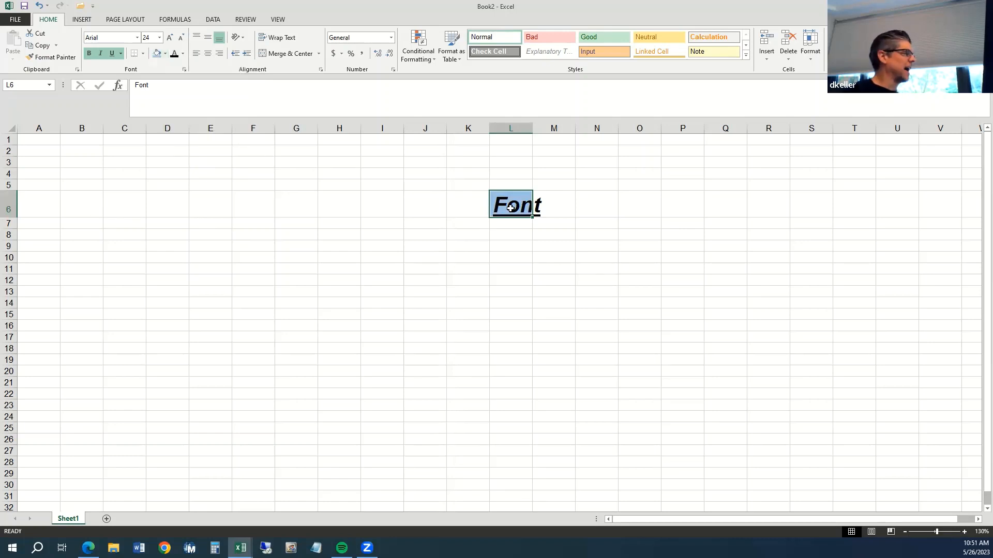
Select the whole of row 6 and adjust its font size in single increments to 12.
{"action": "left_click", "coordinate": [17, 209]}
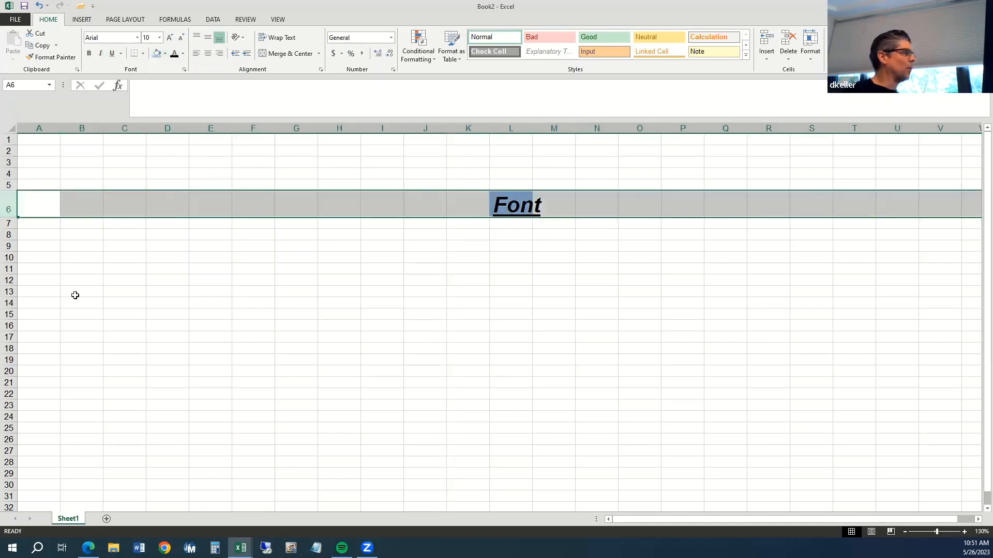
{"action": "left_click", "coordinate": [183, 39]}
{"action": "left_click", "coordinate": [183, 39]}
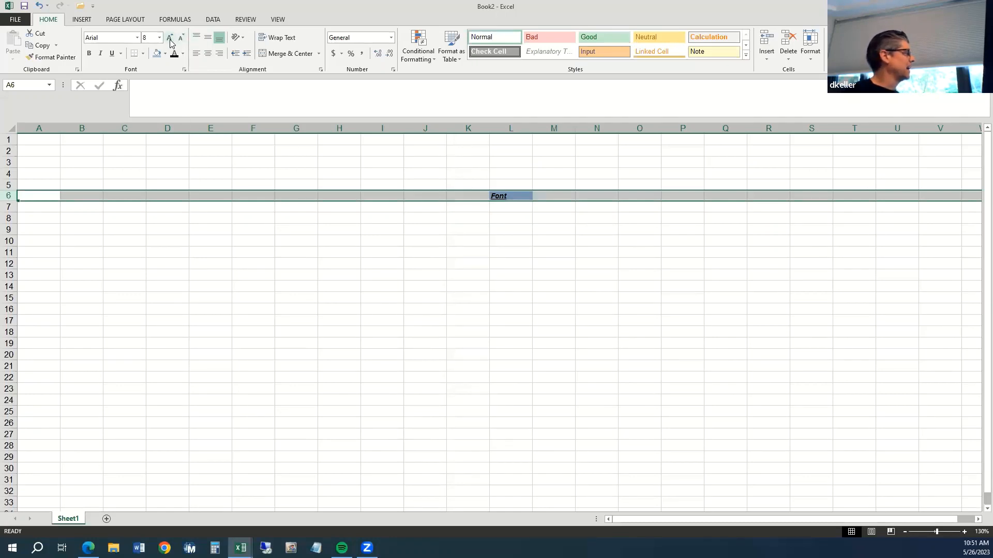
{"action": "left_click", "coordinate": [170, 41]}
{"action": "left_click", "coordinate": [170, 40]}
{"action": "left_click", "coordinate": [170, 41]}
{"action": "left_click", "coordinate": [170, 40]}
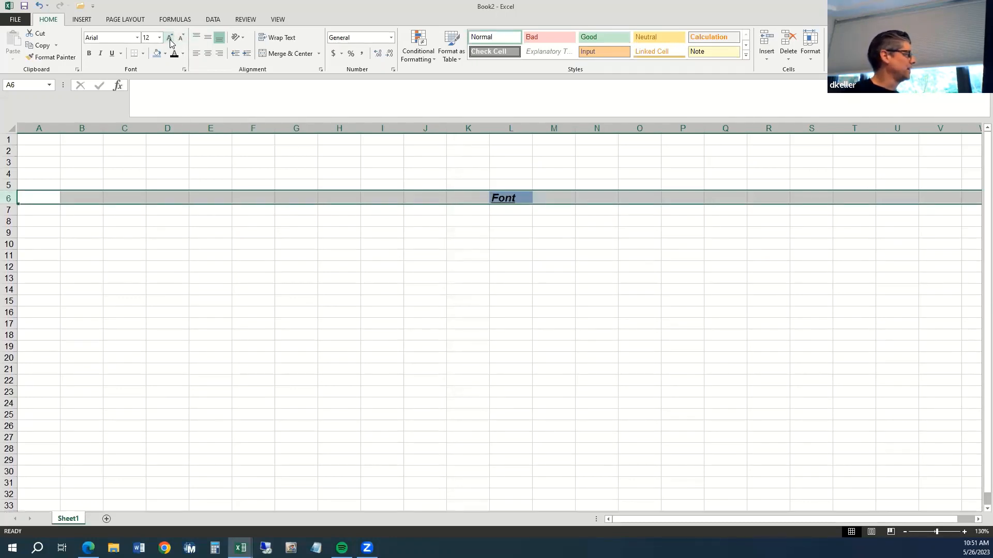
Increase the font size of row 6 in single increments to 28, and deselect the row.
{"action": "left_click", "coordinate": [170, 41]}
{"action": "left_click", "coordinate": [170, 41]}
{"action": "left_click", "coordinate": [170, 41]}
{"action": "left_click", "coordinate": [170, 41]}
{"action": "left_click", "coordinate": [170, 40]}
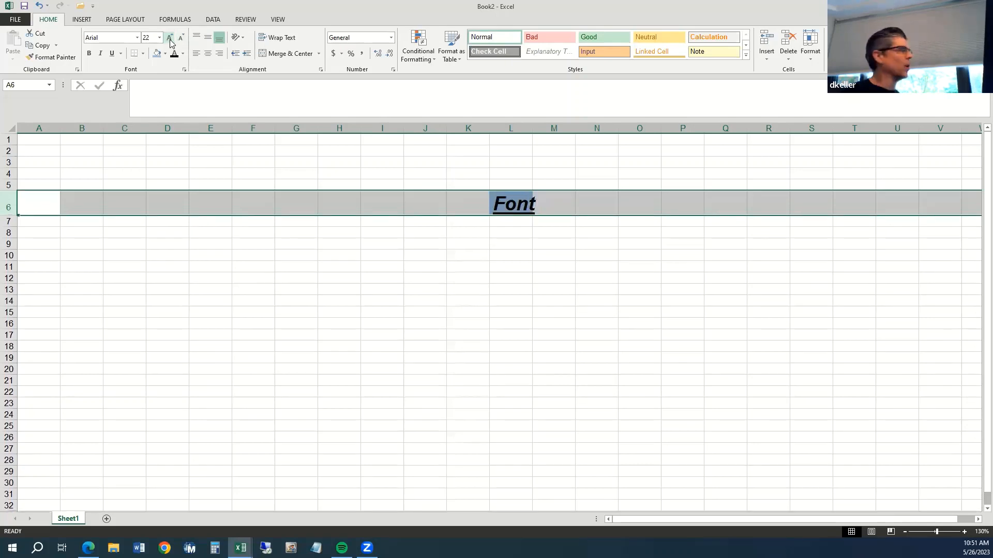
{"action": "left_click", "coordinate": [170, 41]}
{"action": "left_click", "coordinate": [170, 40]}
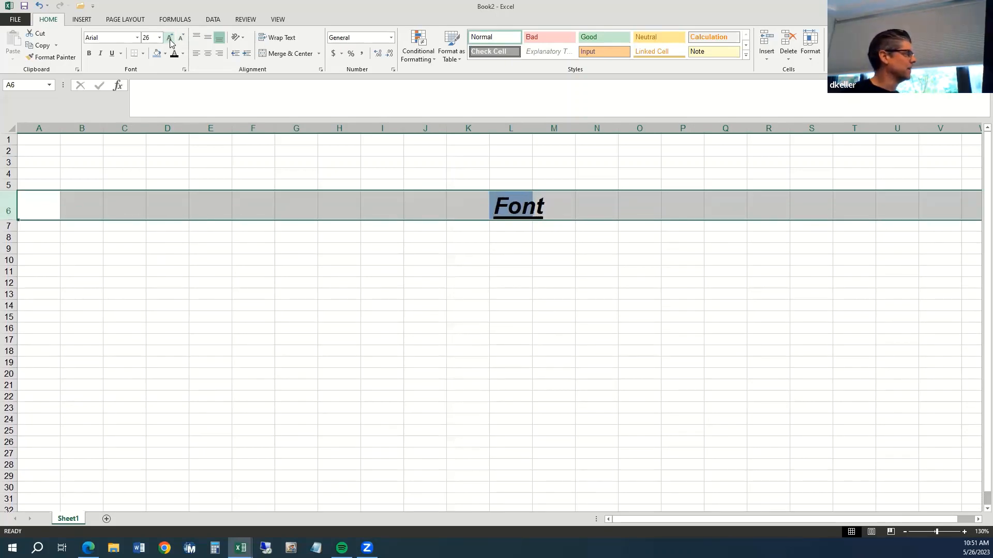
{"action": "left_click", "coordinate": [171, 40]}
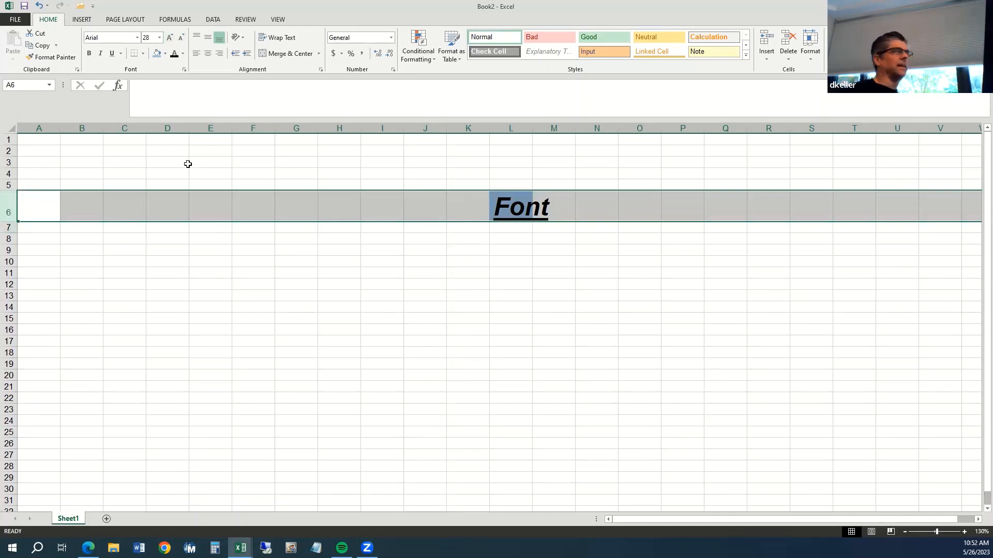
{"action": "left_click", "coordinate": [206, 174]}
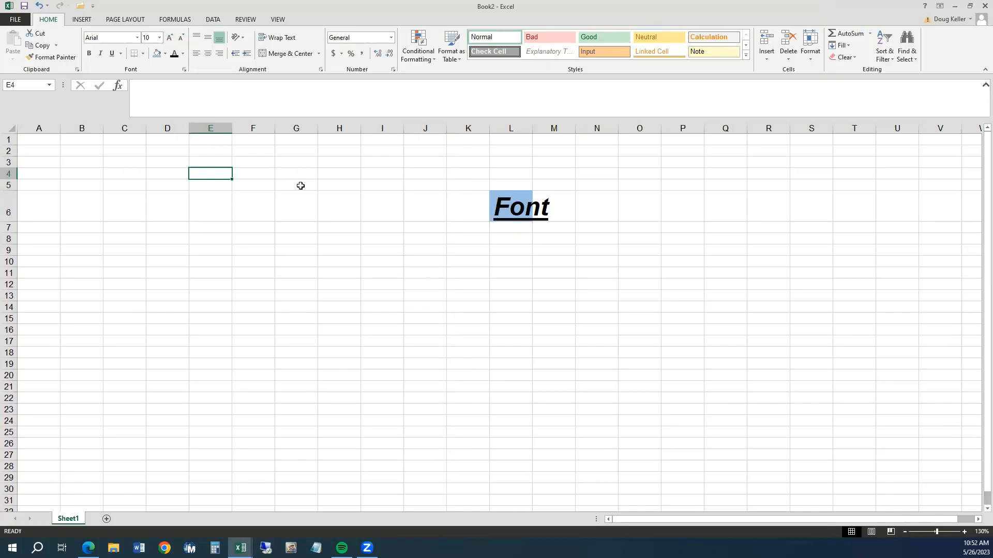
Make row 6 slightly taller and widen column L well beyond the Font text in cell L6.
{"action": "left_click", "coordinate": [516, 210]}
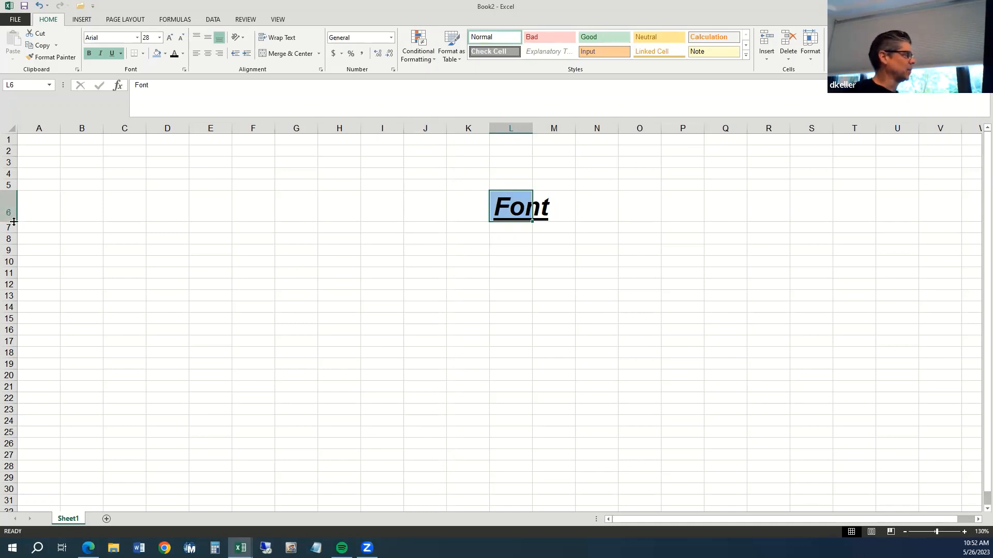
{"action": "mouse_move", "coordinate": [14, 221]}
{"action": "left_mouse_down"}
{"action": "mouse_move", "coordinate": [16, 416]}
{"action": "mouse_move", "coordinate": [5, 288]}
{"action": "mouse_move", "coordinate": [12, 194]}
{"action": "mouse_move", "coordinate": [13, 231]}
{"action": "left_mouse_up"}
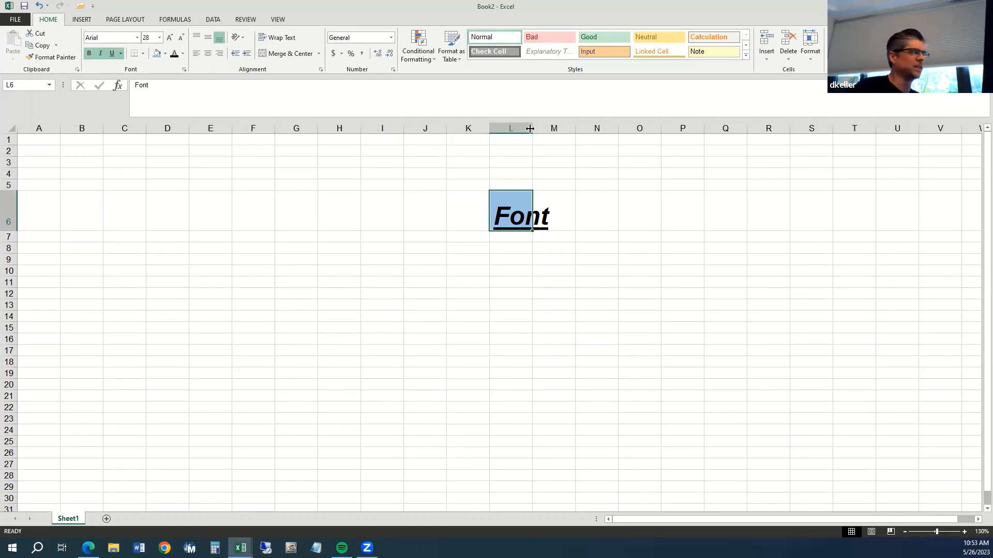
{"action": "left_click_drag", "start_coordinate": [530, 128], "coordinate": [875, 130]}
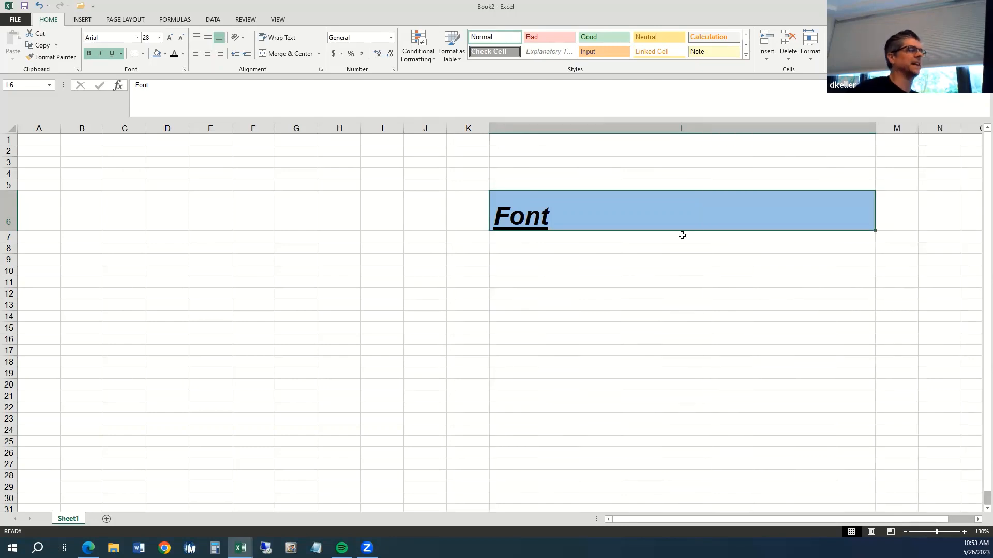
Set the width of column L to exactly 8.43.
{"action": "right_click", "coordinate": [585, 128]}
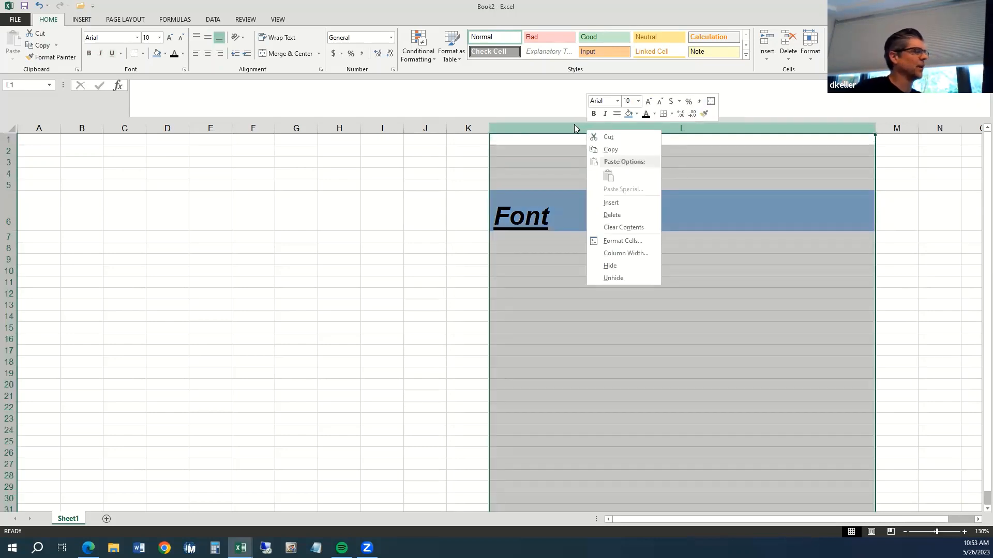
{"action": "left_click", "coordinate": [727, 124]}
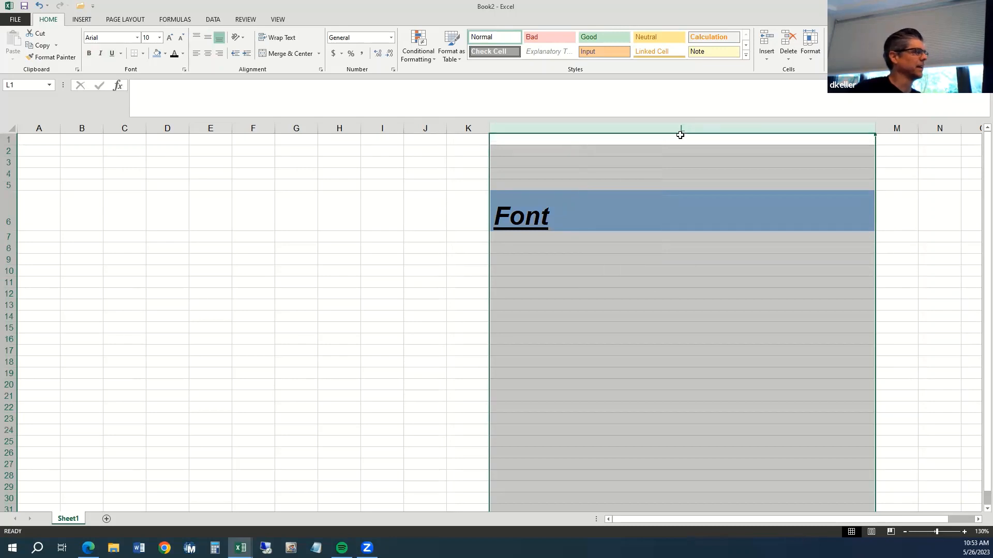
{"action": "right_click", "coordinate": [682, 132]}
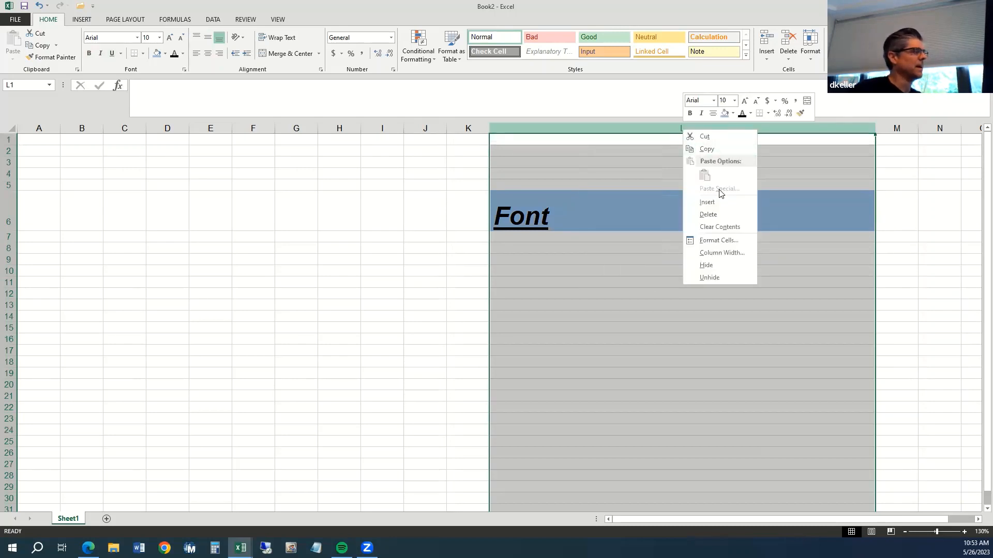
{"action": "left_click", "coordinate": [729, 252]}
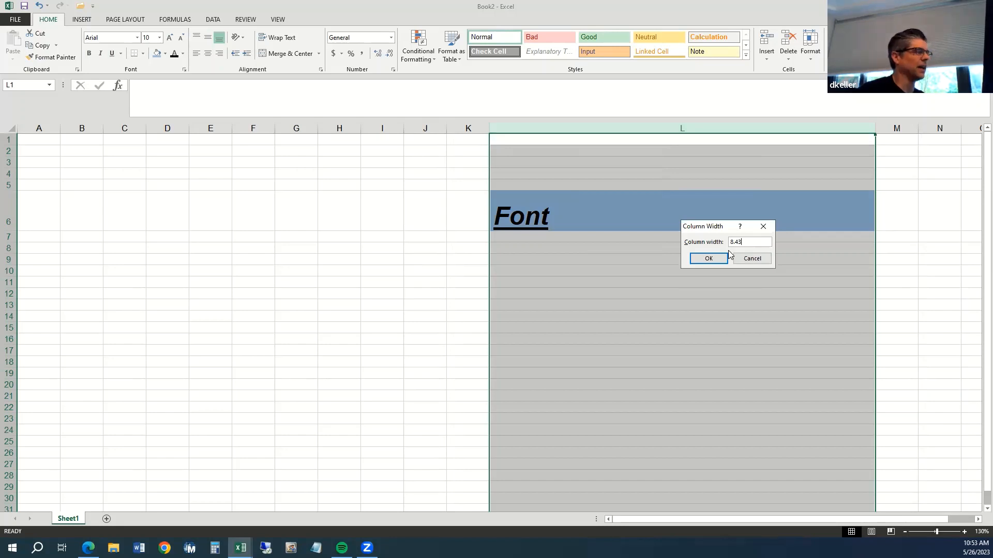
{"action": "key", "text": "Return"}
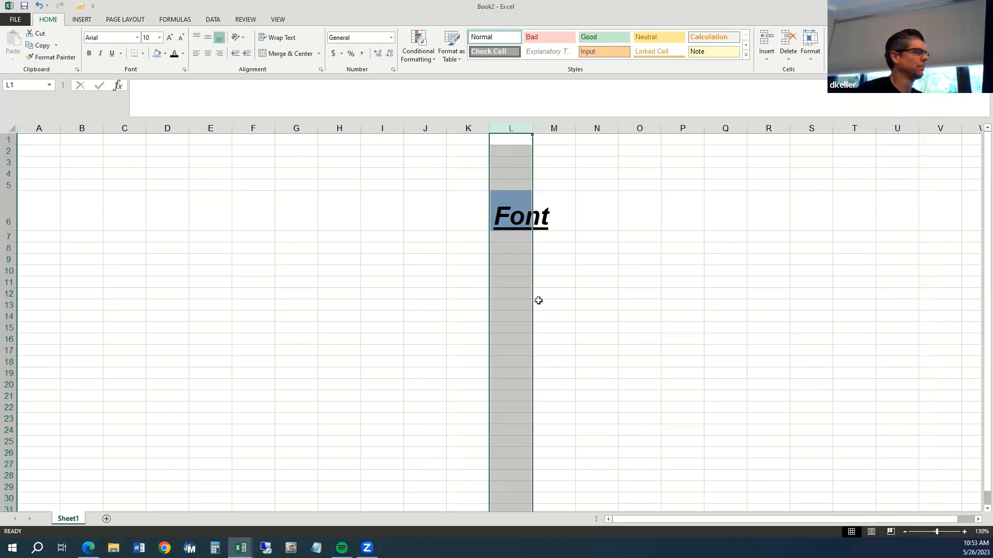
Set the width of column L to exactly 100.
{"action": "right_click", "coordinate": [521, 129]}
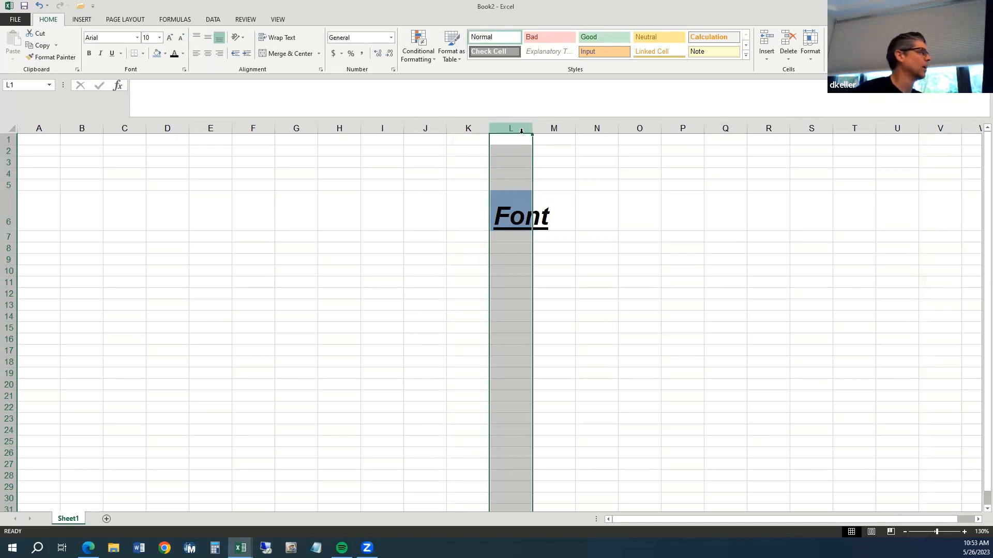
{"action": "left_click", "coordinate": [561, 255]}
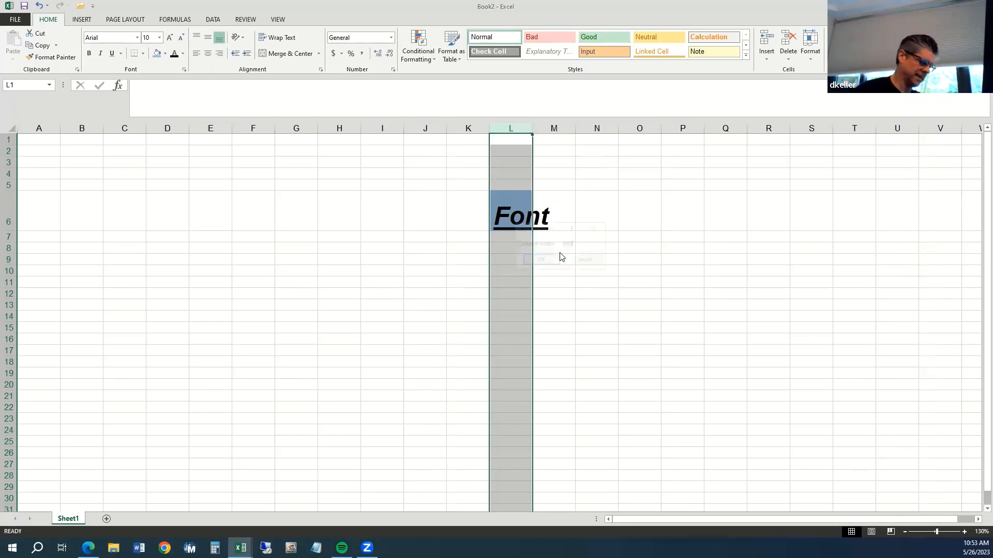
{"action": "type", "text": "100"}
{"action": "left_click", "coordinate": [557, 259]}
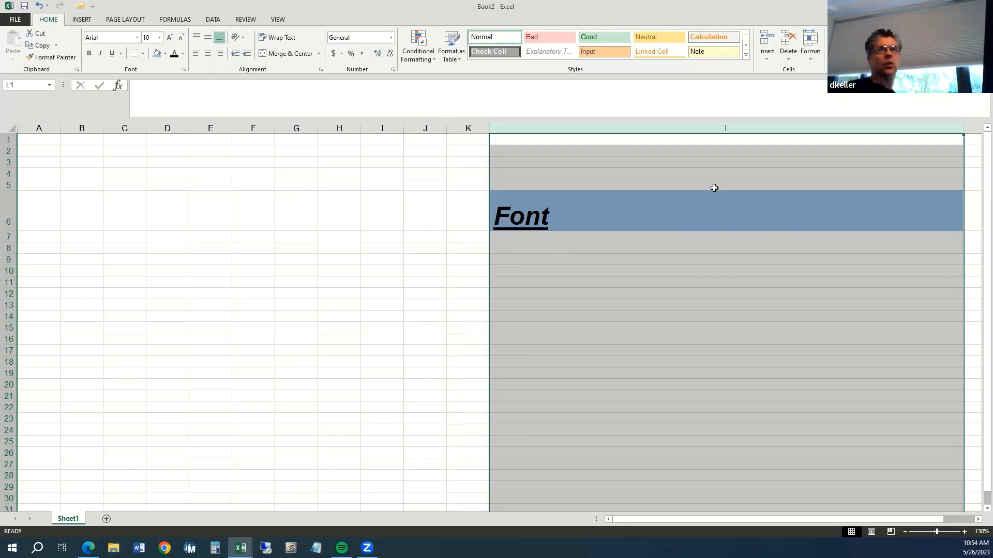
Enter "Trick" in cell H9 and "Try this" in cell I11.
{"action": "left_click", "coordinate": [338, 260]}
{"action": "type", "text": "Tri"}
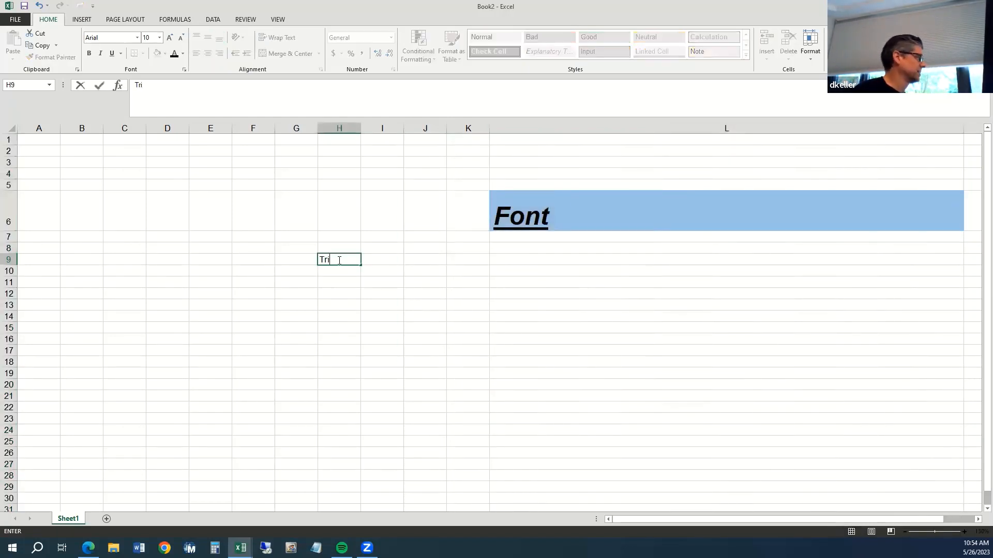
{"action": "type", "text": "ck"}
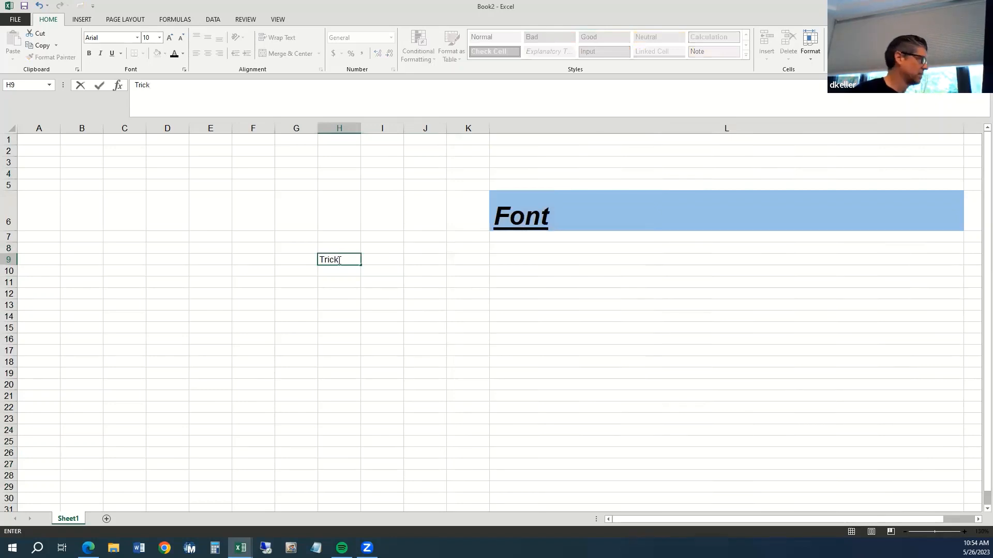
{"action": "key", "text": "Return"}
{"action": "key", "text": "Right"}
{"action": "key", "text": "Down"}
{"action": "type", "text": "T"}
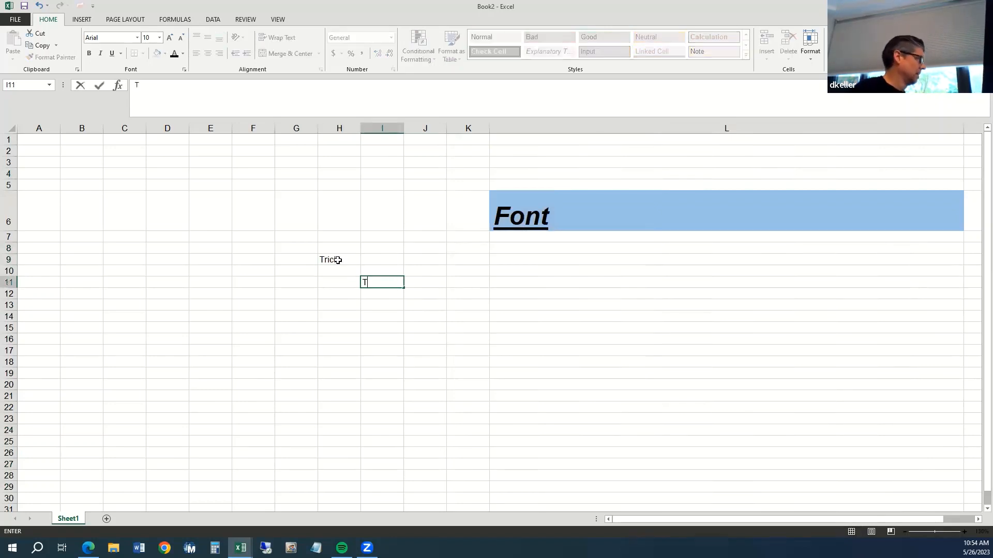
{"action": "type", "text": "ry thig"}
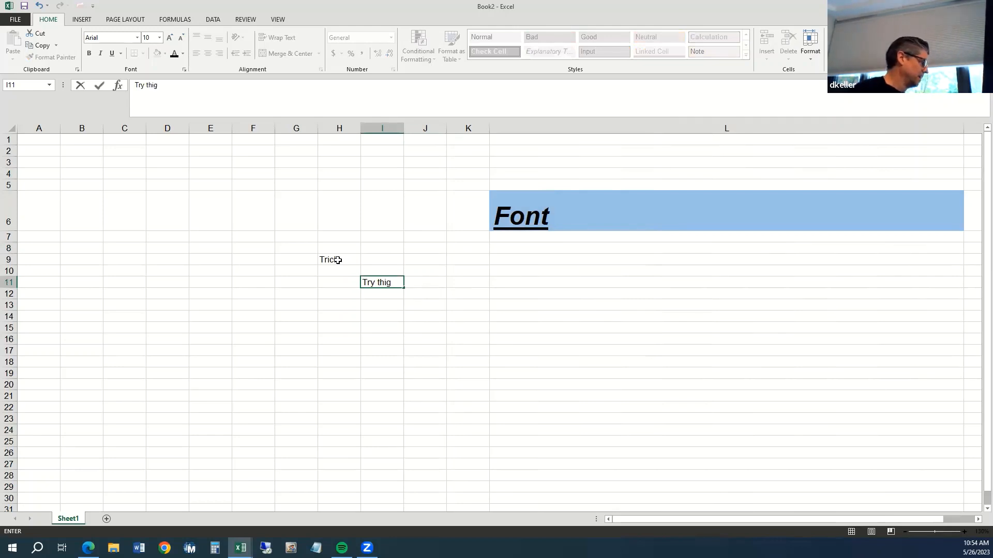
{"action": "key", "text": "BackSpace"}
{"action": "type", "text": "s"}
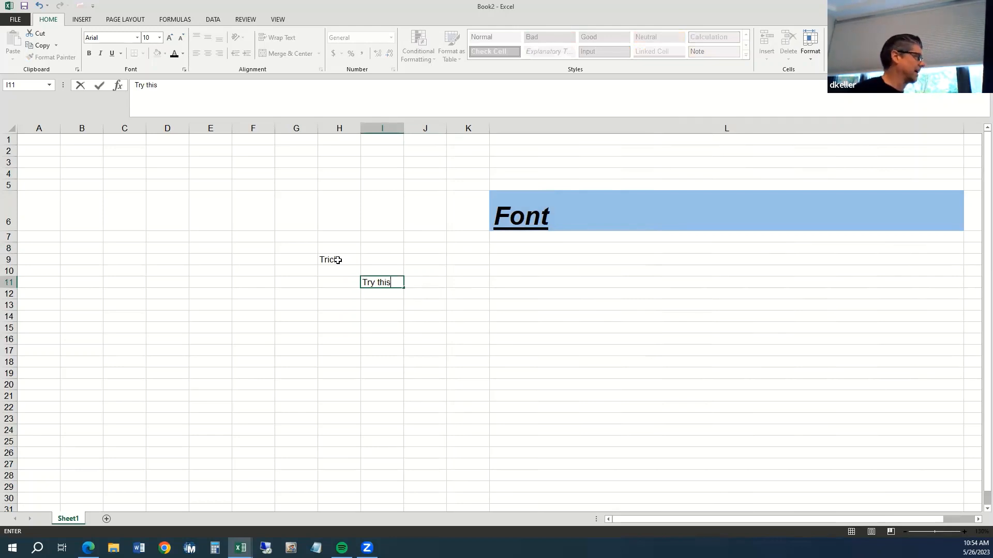
{"action": "left_click", "coordinate": [419, 383]}
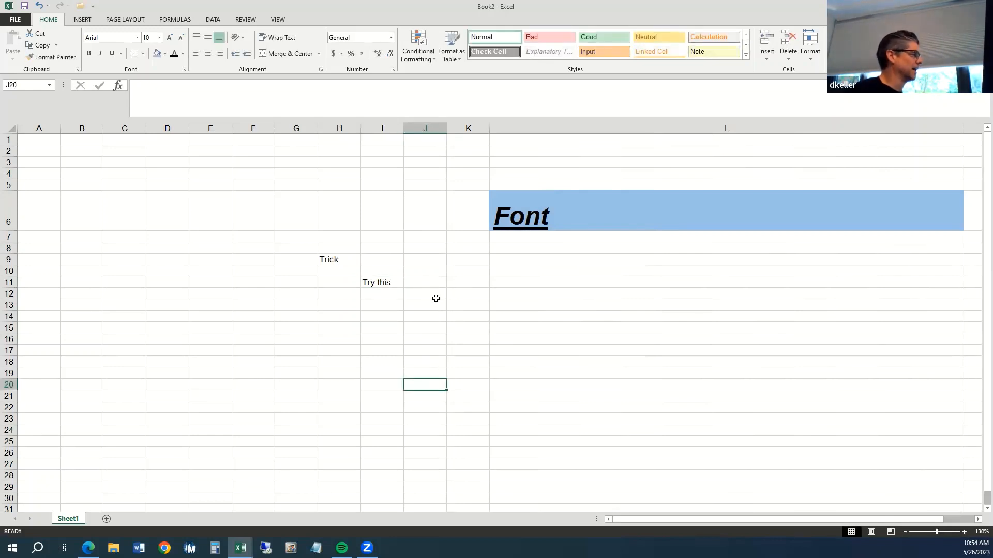
Enter 1 in cell J12 and "data" in cell K12.
{"action": "left_click", "coordinate": [437, 296]}
{"action": "key", "text": "Right"}
{"action": "key", "text": "Right"}
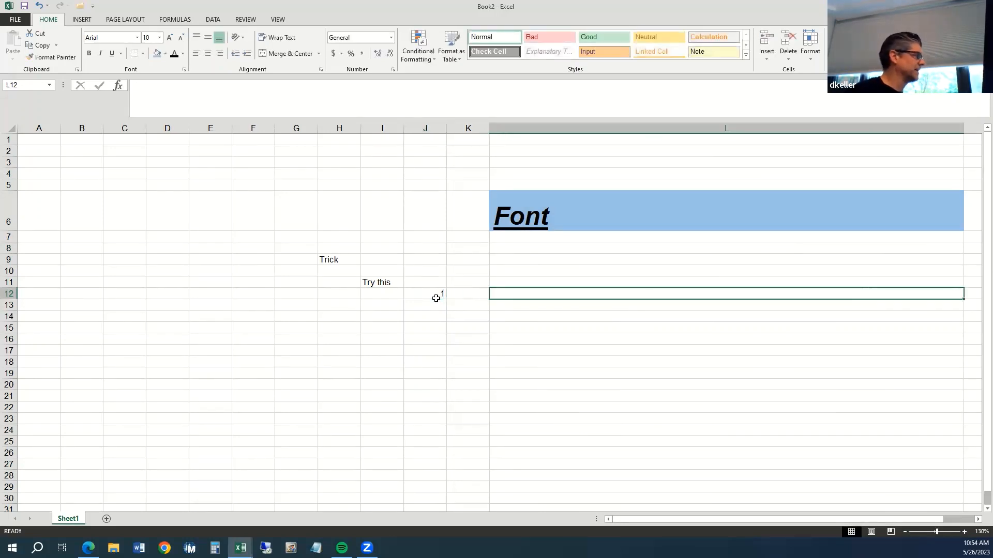
{"action": "key", "text": "Left"}
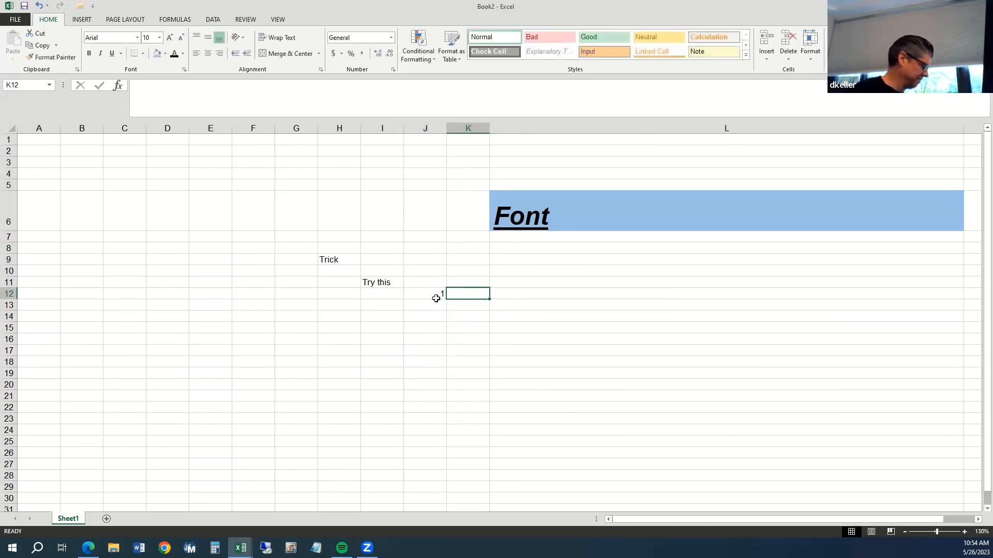
{"action": "type", "text": "data"}
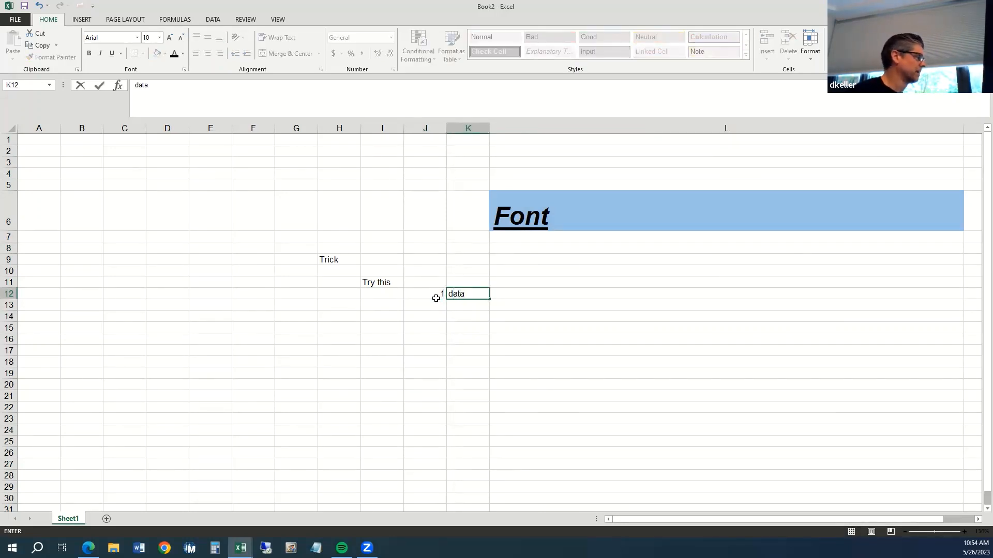
{"action": "left_click", "coordinate": [640, 306]}
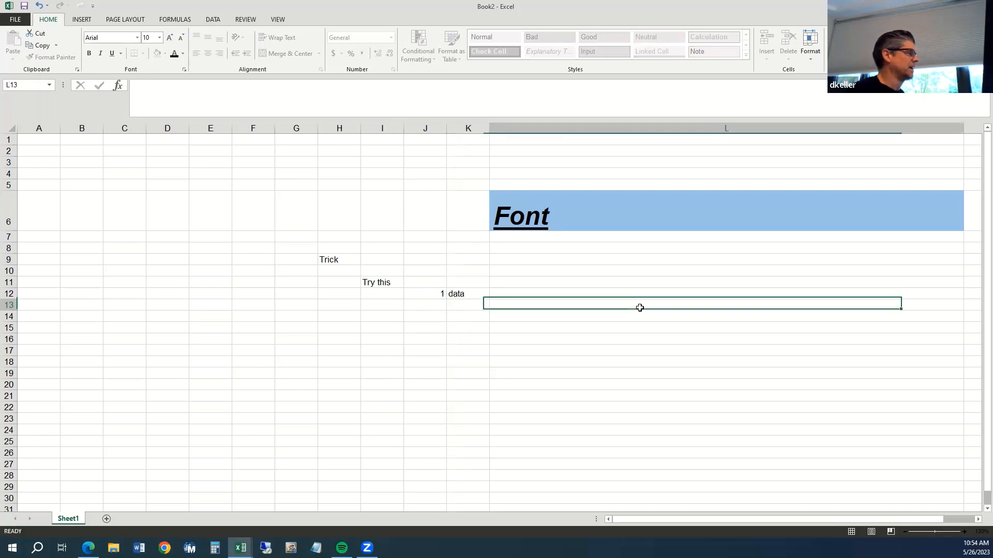
Fit the widths of columns H, I and J to their contents one column at a time.
{"action": "left_click", "coordinate": [336, 128]}
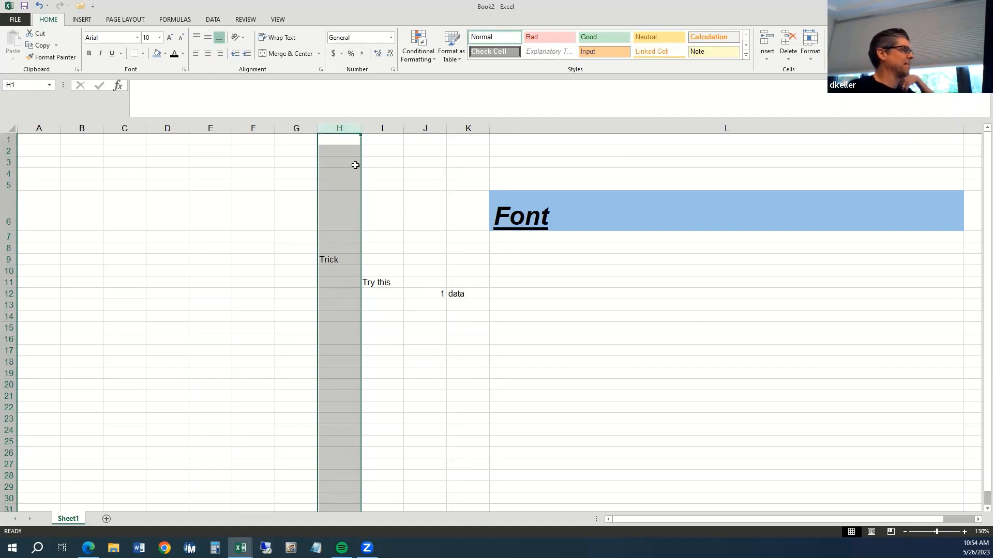
{"action": "left_click_drag", "start_coordinate": [360, 128], "coordinate": [342, 132]}
{"action": "left_click", "coordinate": [388, 372]}
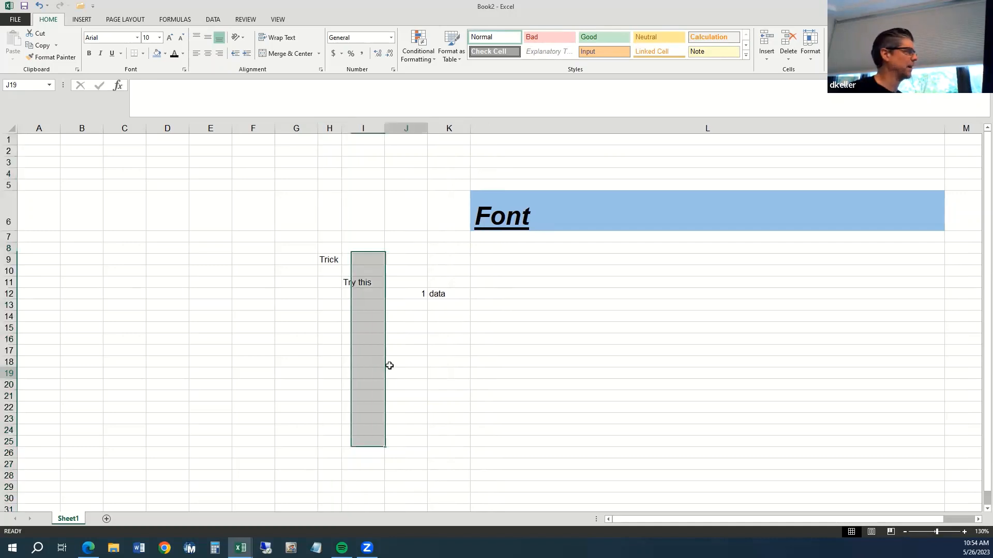
{"action": "mouse_move", "coordinate": [386, 129]}
{"action": "left_mouse_down"}
{"action": "mouse_move", "coordinate": [375, 130]}
{"action": "mouse_move", "coordinate": [399, 128]}
{"action": "mouse_move", "coordinate": [386, 127]}
{"action": "left_mouse_up"}
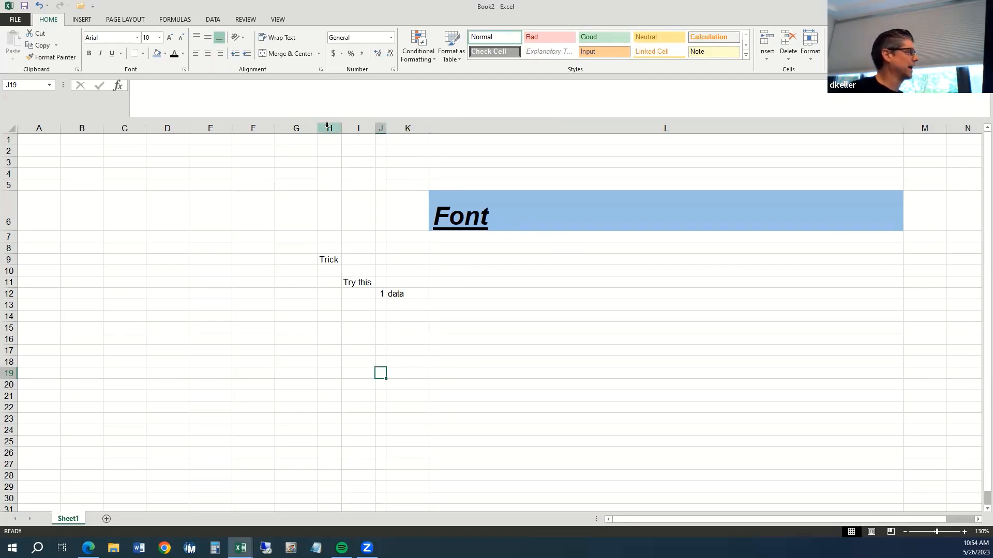
Resize columns H through L together, first wider and then very narrow, and AutoFit them all to their contents.
{"action": "left_click_drag", "start_coordinate": [327, 125], "coordinate": [456, 125]}
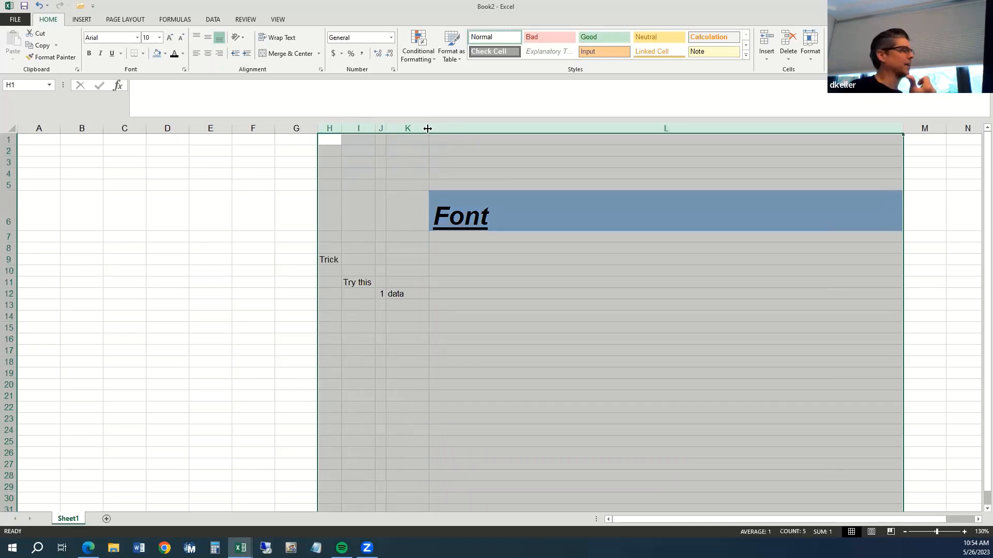
{"action": "left_click_drag", "start_coordinate": [427, 129], "coordinate": [459, 131]}
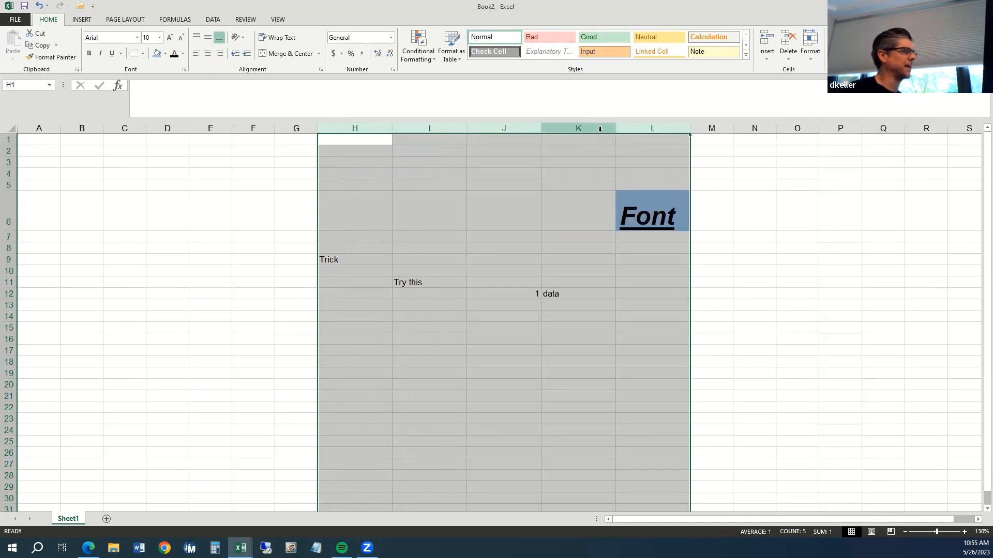
{"action": "left_click_drag", "start_coordinate": [615, 129], "coordinate": [544, 130]}
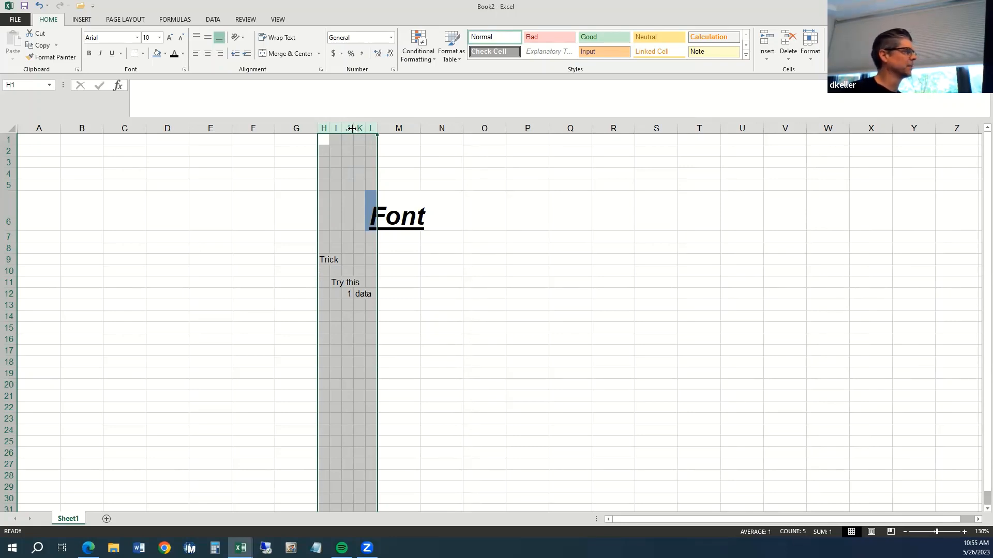
{"action": "double_click", "coordinate": [351, 129]}
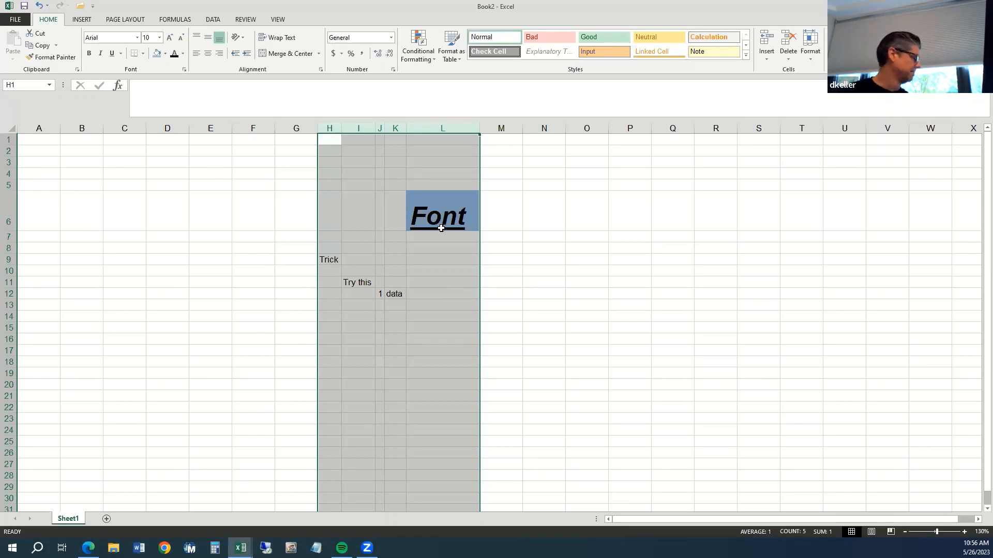
Undo and redo the AutoFit of columns H through L, and undo back through the earlier column resizes.
{"action": "key", "text": "ctrl+z"}
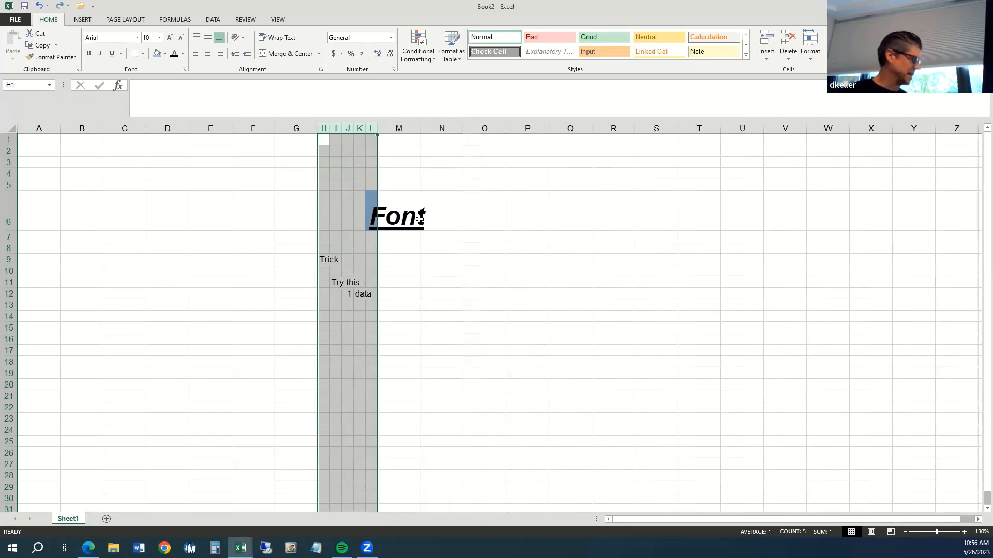
{"action": "key", "text": "ctrl+y"}
{"action": "key", "text": "ctrl+z"}
{"action": "key", "text": "ctrl+z"}
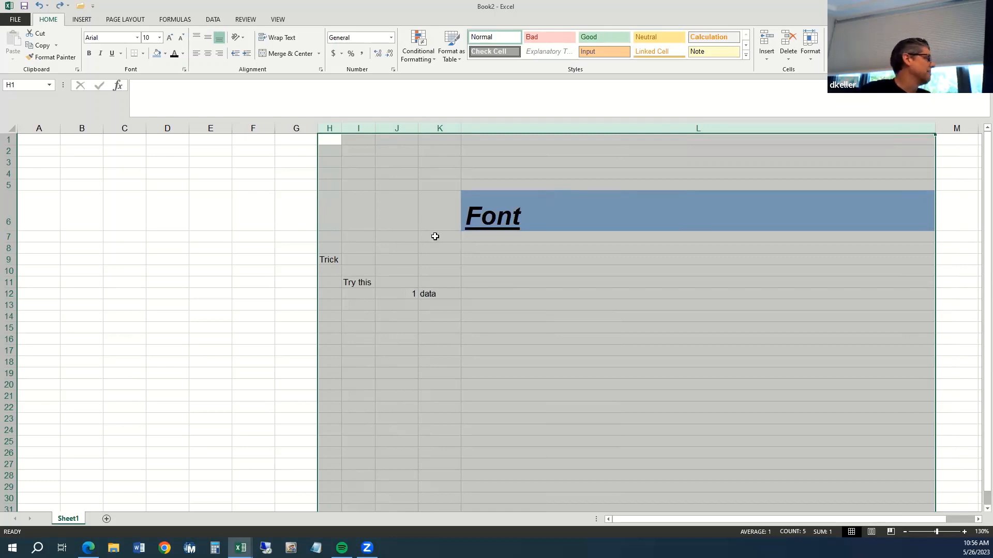
Apply All Borders to the "Font" cell L6.
{"action": "left_click", "coordinate": [427, 219]}
{"action": "left_click", "coordinate": [516, 216]}
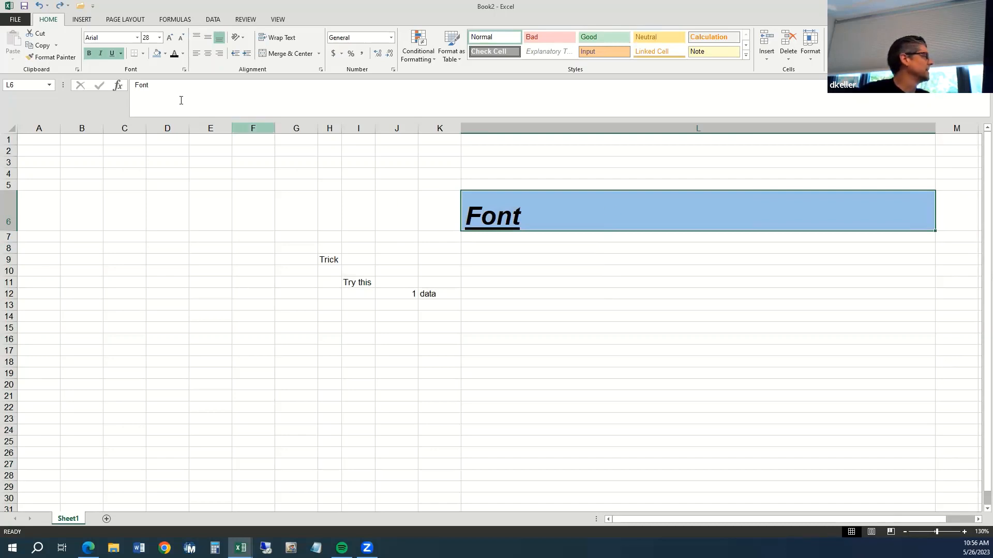
{"action": "left_click", "coordinate": [142, 55]}
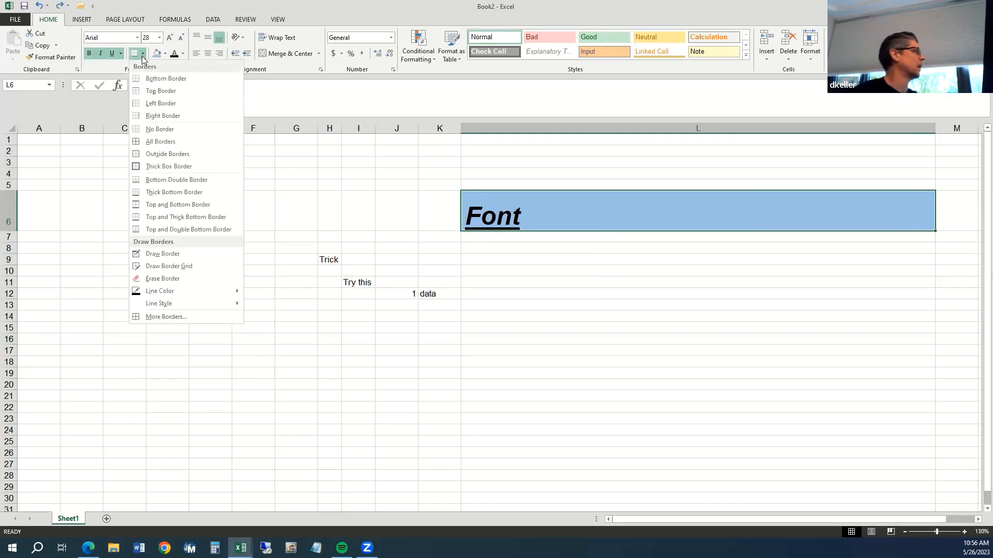
{"action": "left_click", "coordinate": [174, 141]}
{"action": "left_click", "coordinate": [628, 314]}
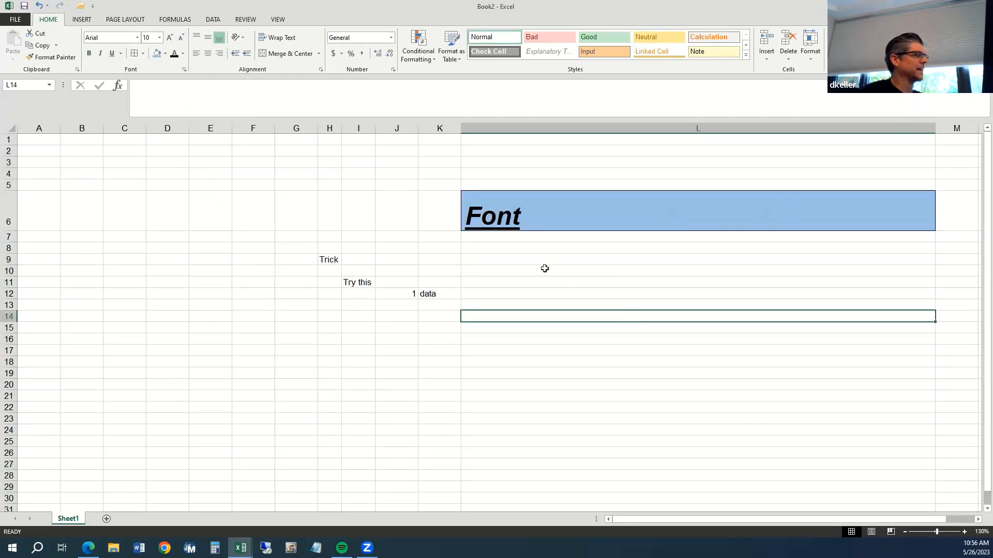
Apply All Borders to the range H9:K12.
{"action": "left_click", "coordinate": [334, 259]}
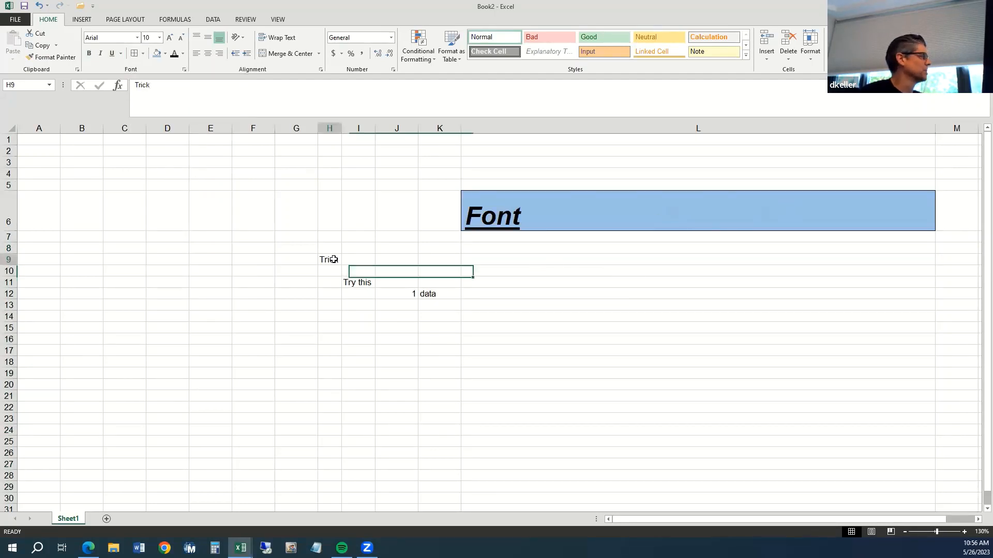
{"action": "left_click_drag", "start_coordinate": [330, 264], "coordinate": [442, 294]}
{"action": "left_click", "coordinate": [134, 54]}
{"action": "left_click", "coordinate": [472, 384]}
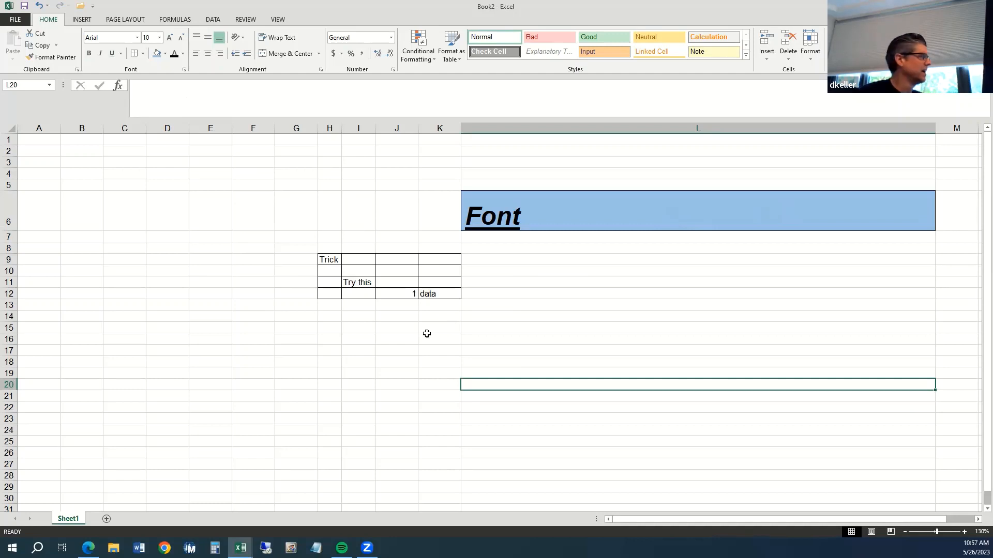
Remove the inner and outer borders from H9:K12 and surround the range with a Thick Box Border.
{"action": "left_click_drag", "start_coordinate": [325, 261], "coordinate": [444, 295]}
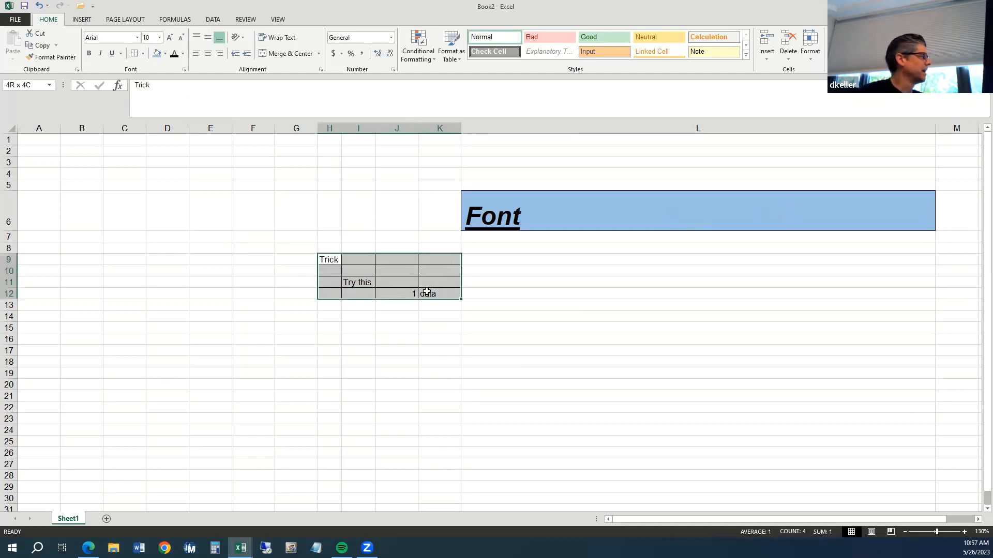
{"action": "left_click", "coordinate": [142, 54]}
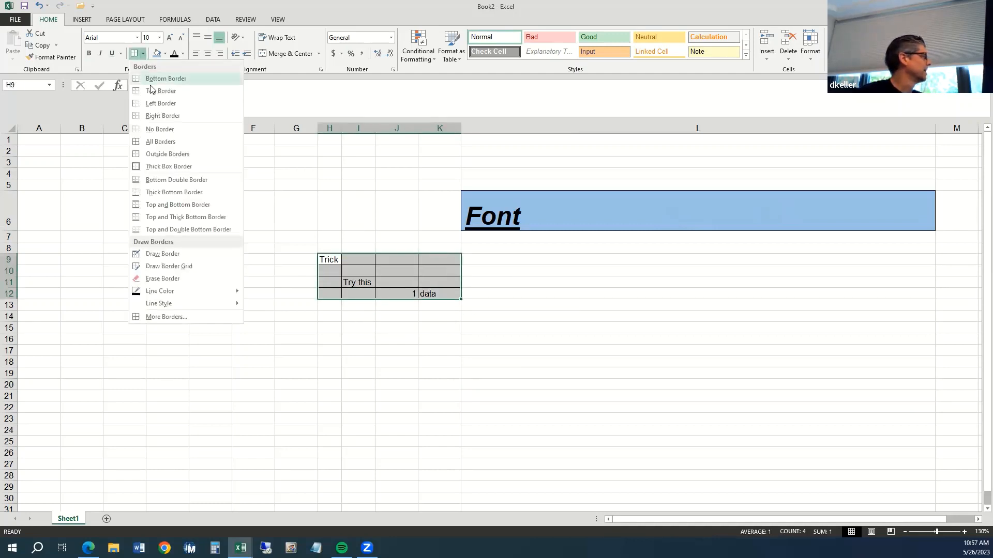
{"action": "left_click", "coordinate": [159, 125]}
{"action": "left_click", "coordinate": [143, 53]}
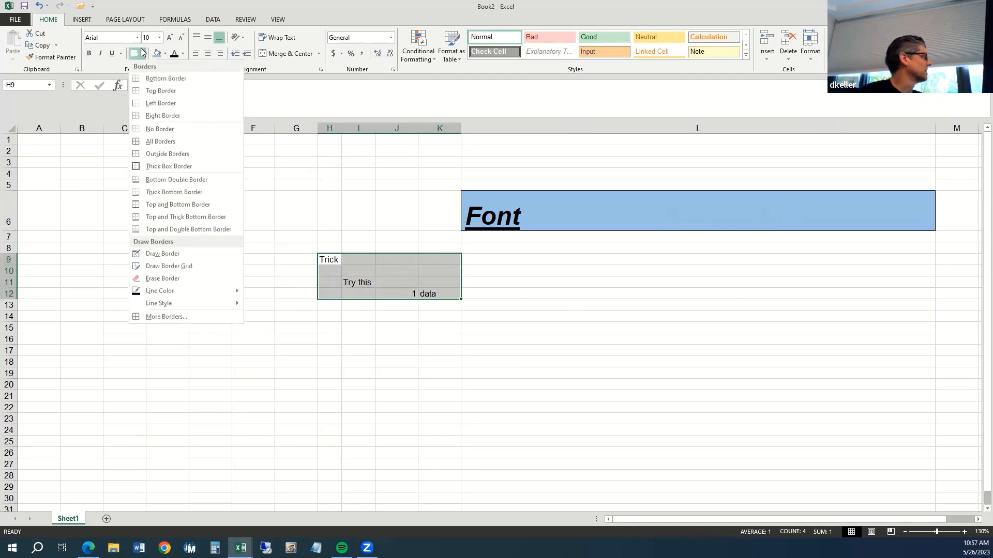
{"action": "left_click", "coordinate": [161, 167]}
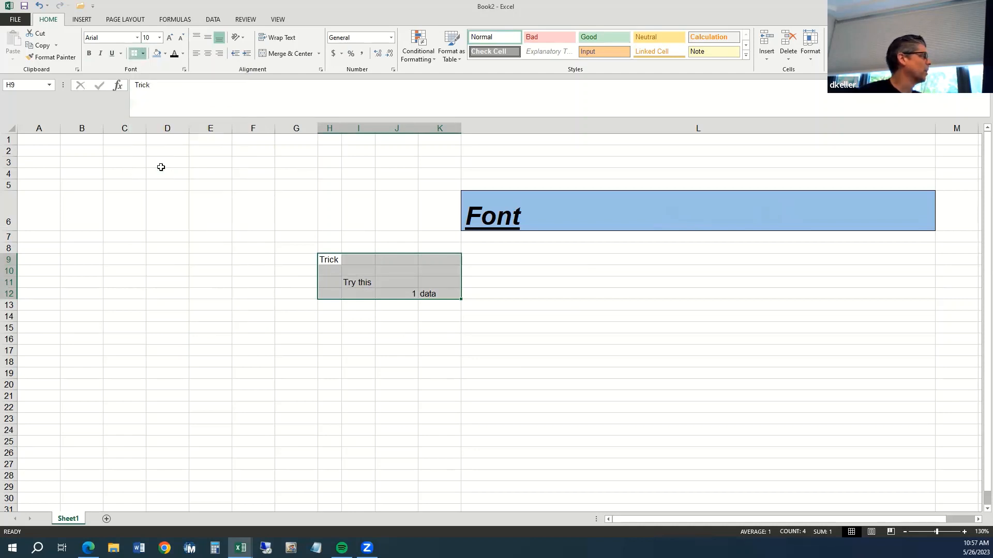
{"action": "left_click", "coordinate": [421, 351]}
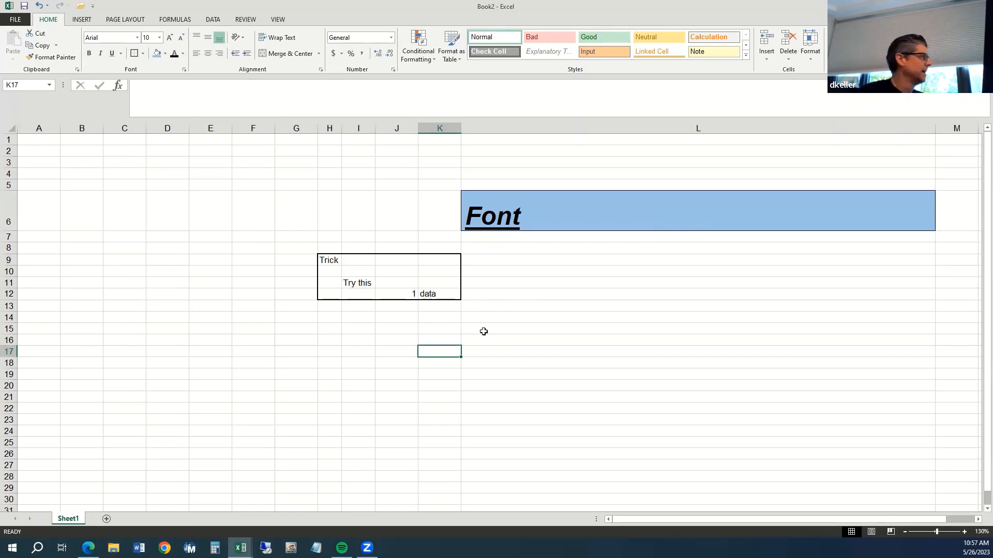
Draw blue double-line borders along the bottom edges of cells F6 and F8.
{"action": "left_click", "coordinate": [143, 54]}
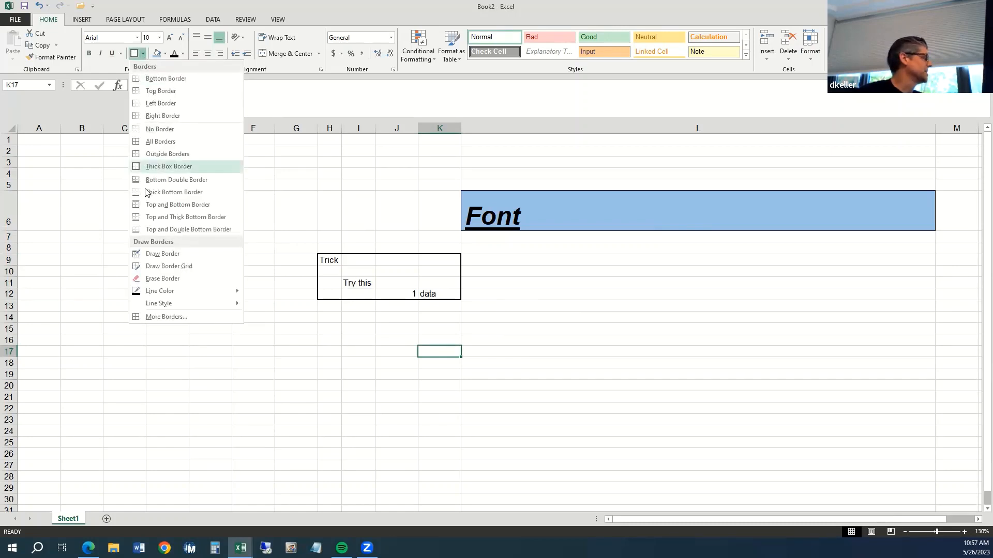
{"action": "mouse_move", "coordinate": [180, 291]}
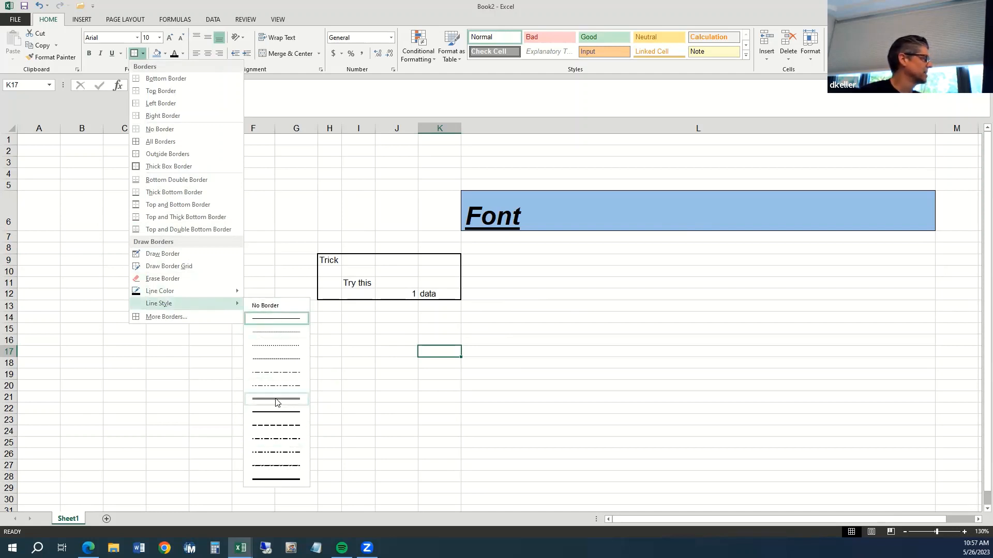
{"action": "left_click", "coordinate": [277, 399]}
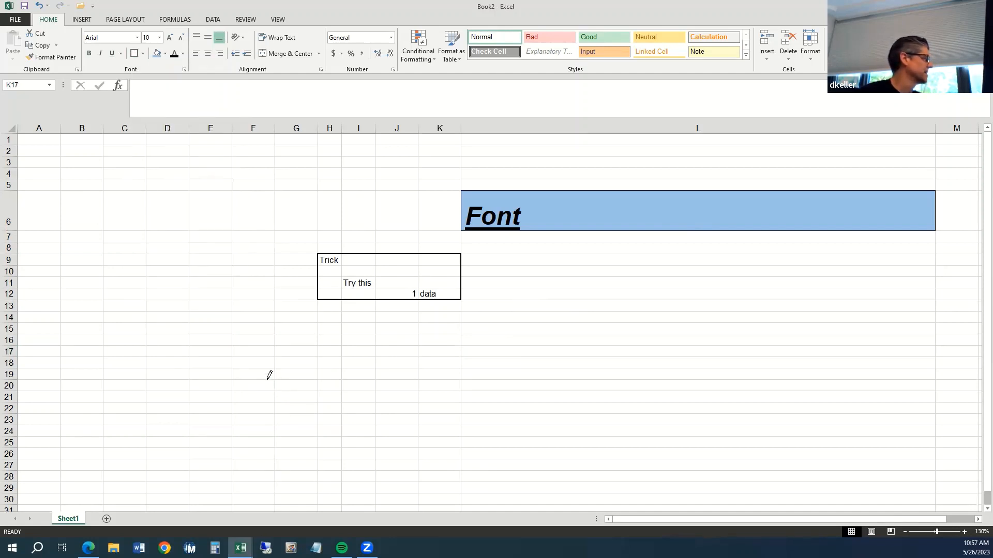
{"action": "left_click", "coordinate": [142, 54]}
{"action": "mouse_move", "coordinate": [216, 290]}
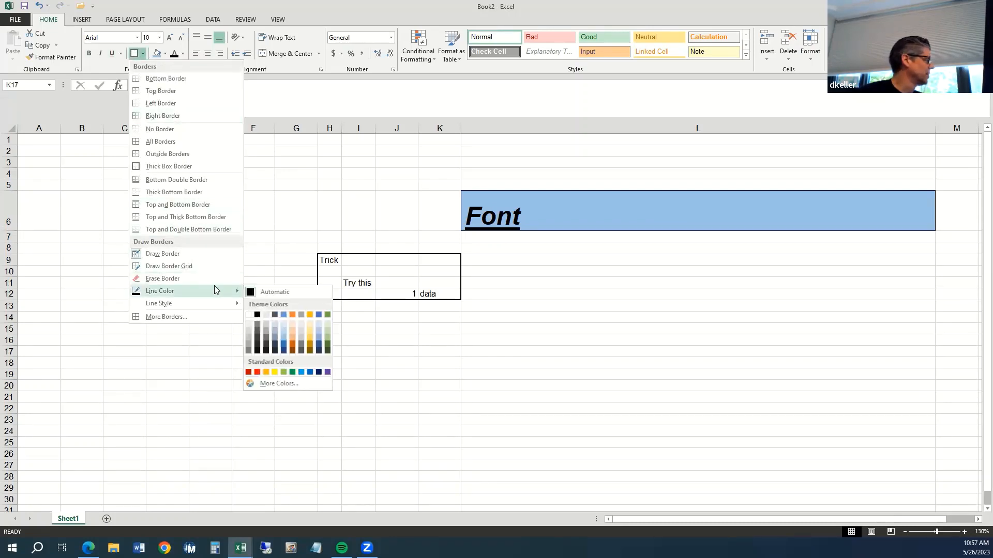
{"action": "left_click", "coordinate": [283, 313]}
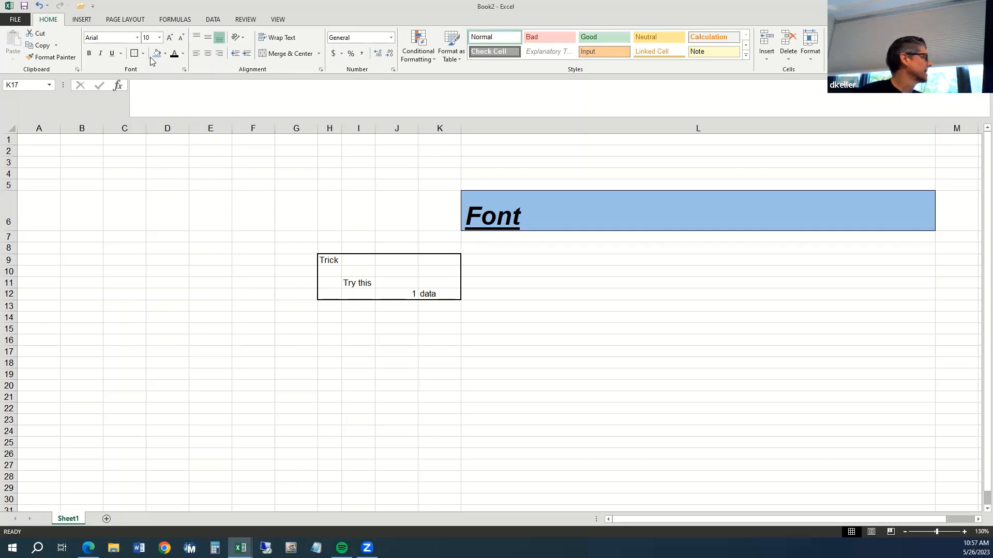
{"action": "left_click", "coordinate": [262, 231]}
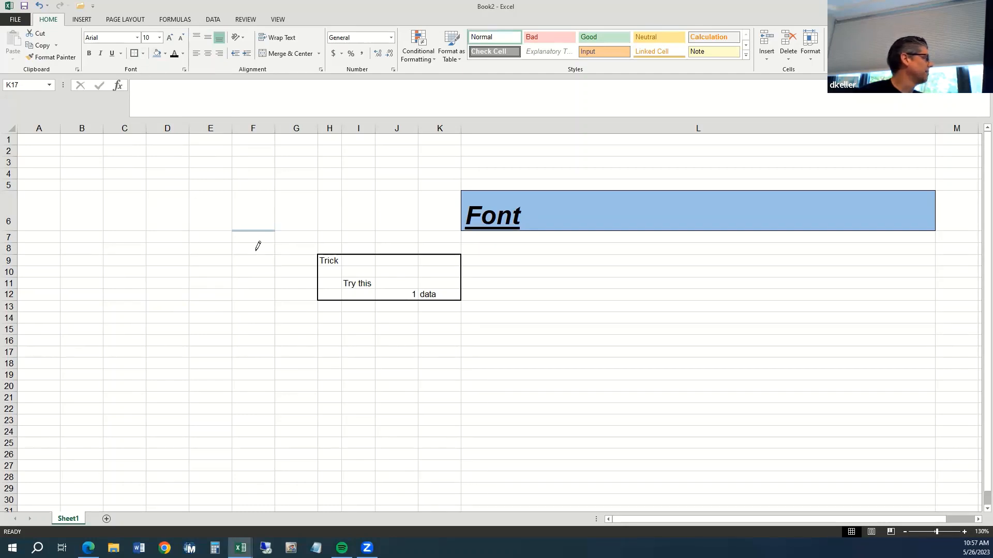
{"action": "left_click", "coordinate": [257, 253]}
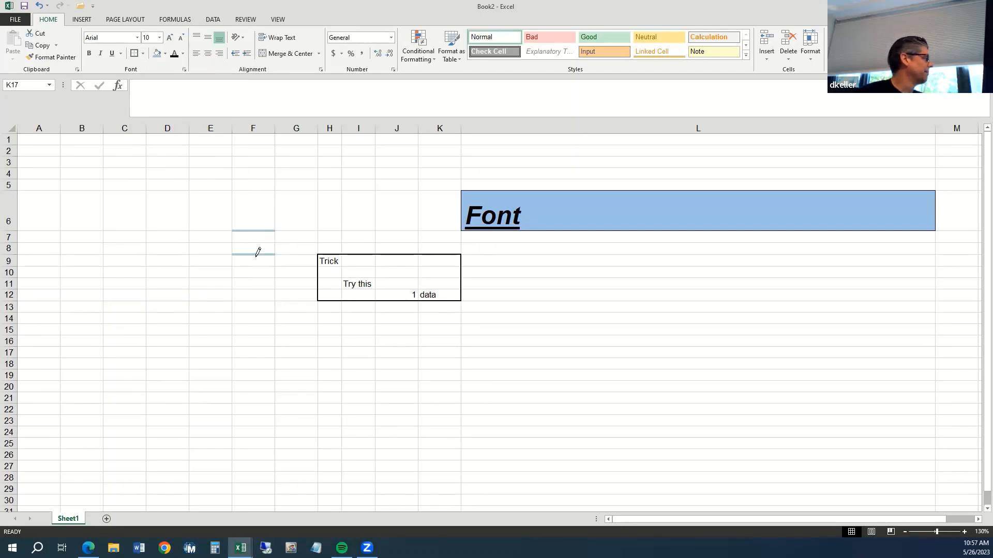
Leave border drawing and apply All Borders in the blue double-line style to G16:G20.
{"action": "left_click", "coordinate": [143, 53]}
{"action": "left_click", "coordinate": [298, 383]}
{"action": "key", "text": "Escape"}
{"action": "left_click_drag", "start_coordinate": [293, 343], "coordinate": [297, 388]}
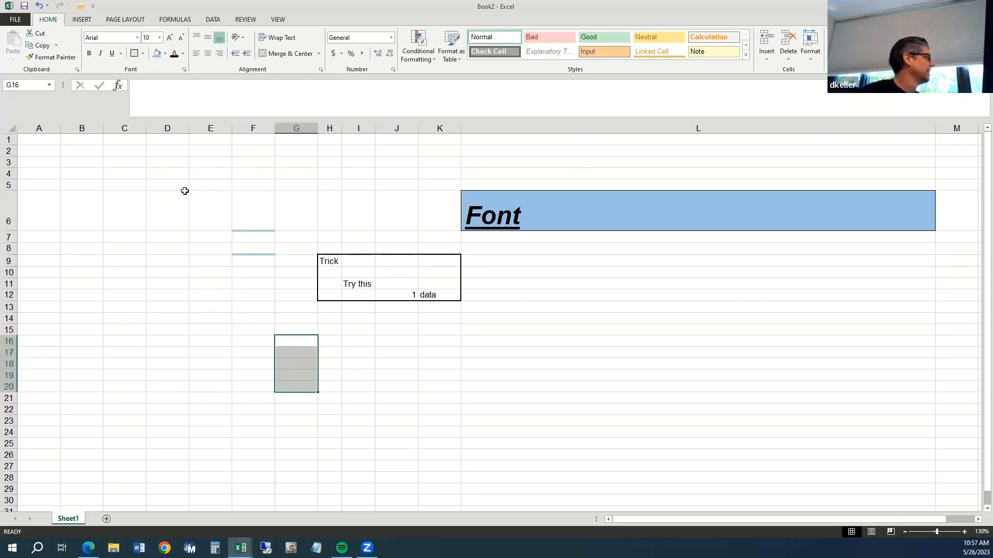
{"action": "left_click", "coordinate": [143, 53]}
{"action": "left_click", "coordinate": [156, 137]}
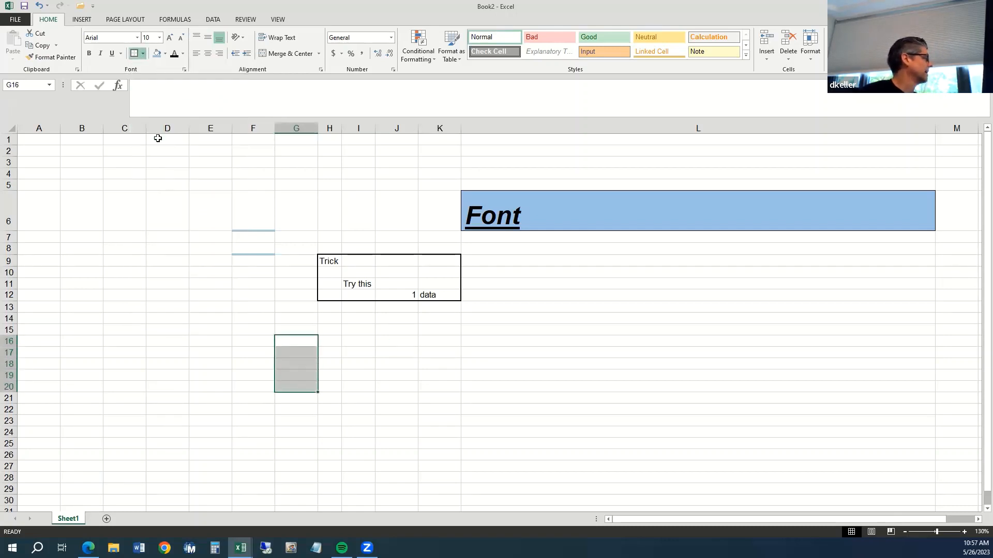
{"action": "left_click", "coordinate": [394, 357]}
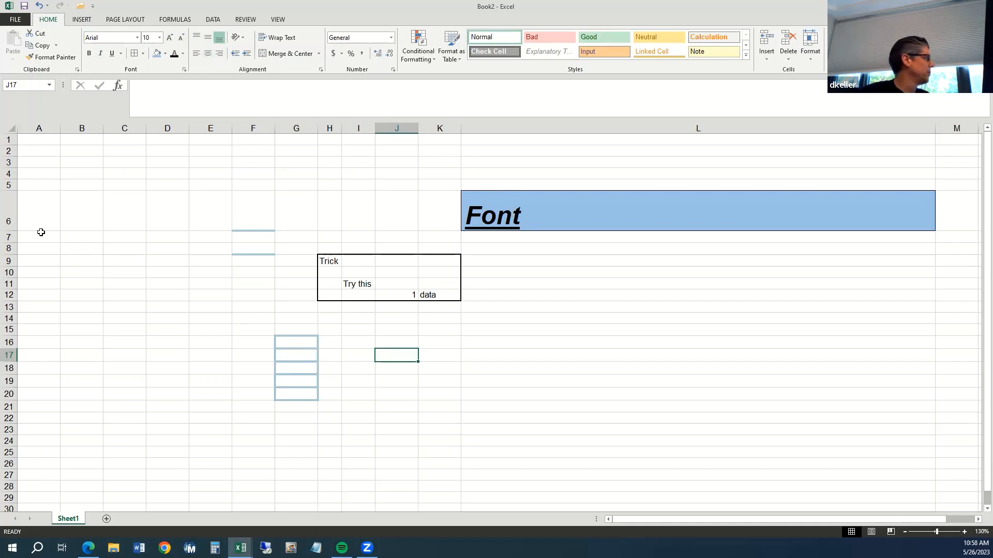
Make row 6 about twice as tall and top-align the "Font" text in L6.
{"action": "left_click_drag", "start_coordinate": [16, 230], "coordinate": [16, 276]}
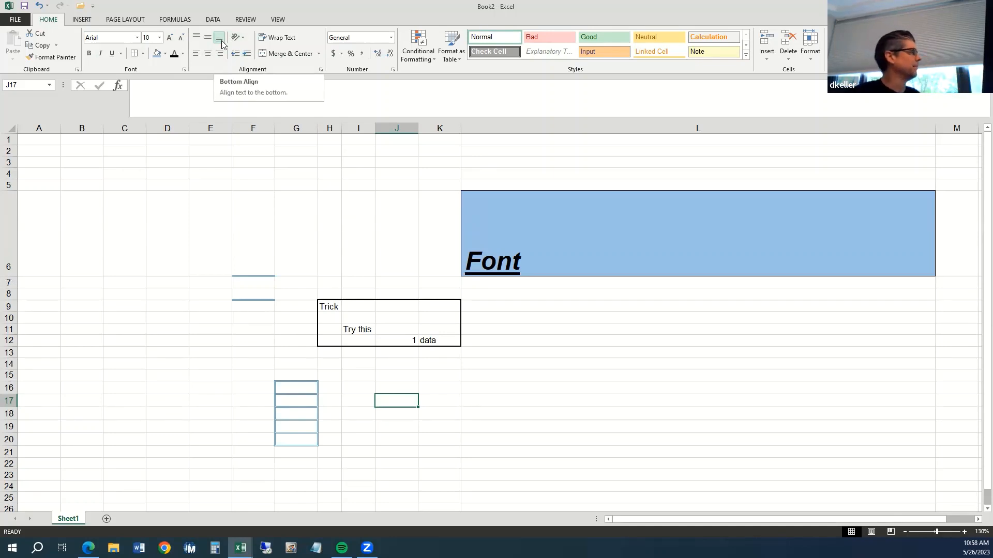
{"action": "left_click", "coordinate": [196, 38]}
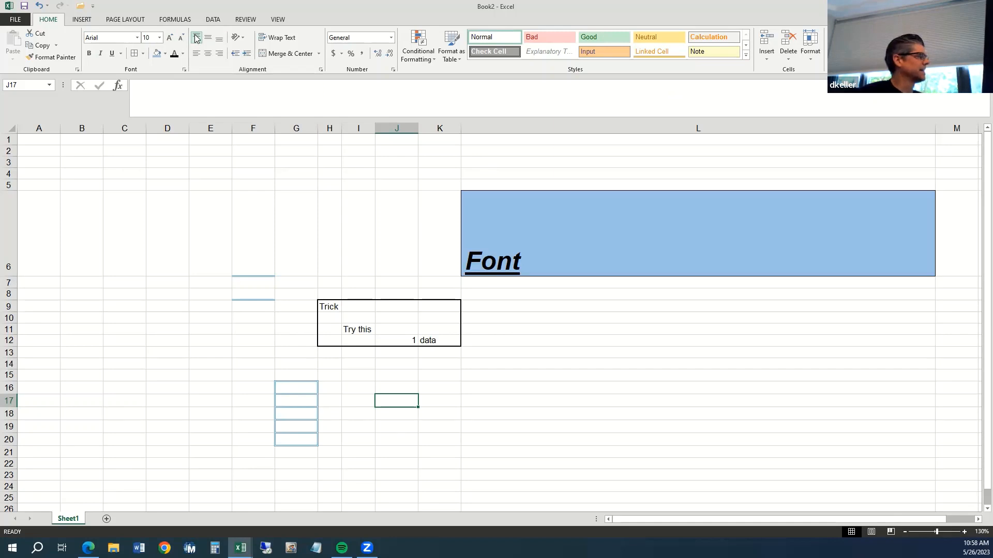
{"action": "left_click", "coordinate": [528, 186]}
{"action": "left_click", "coordinate": [524, 220]}
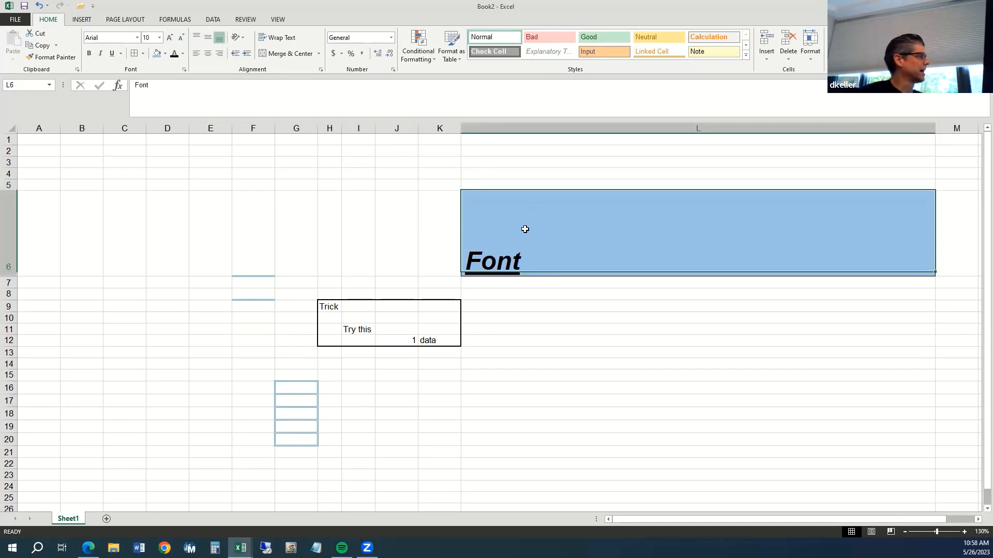
{"action": "left_click", "coordinate": [195, 38]}
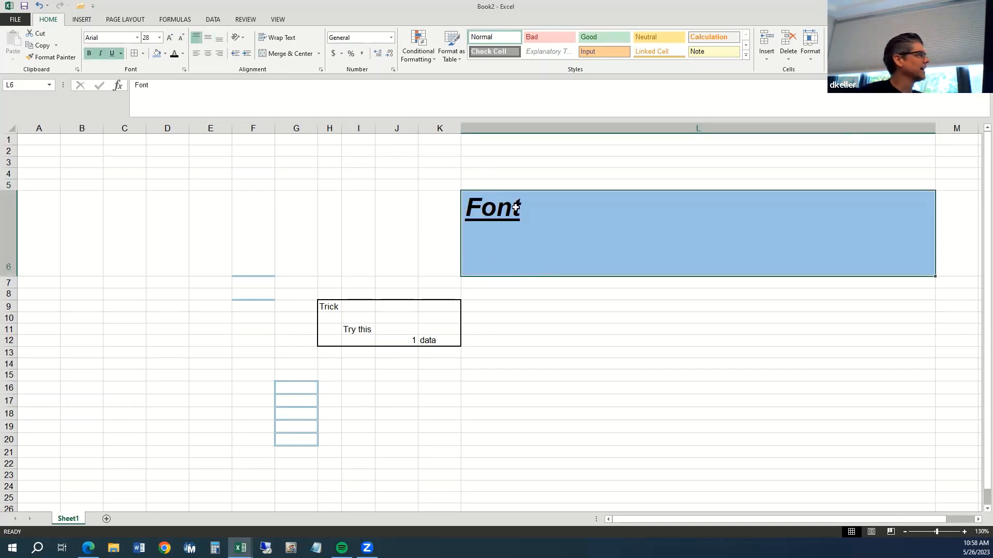
Right-align the "Font" text in L6, and centre it horizontally and vertically in the cell.
{"action": "left_click", "coordinate": [220, 55]}
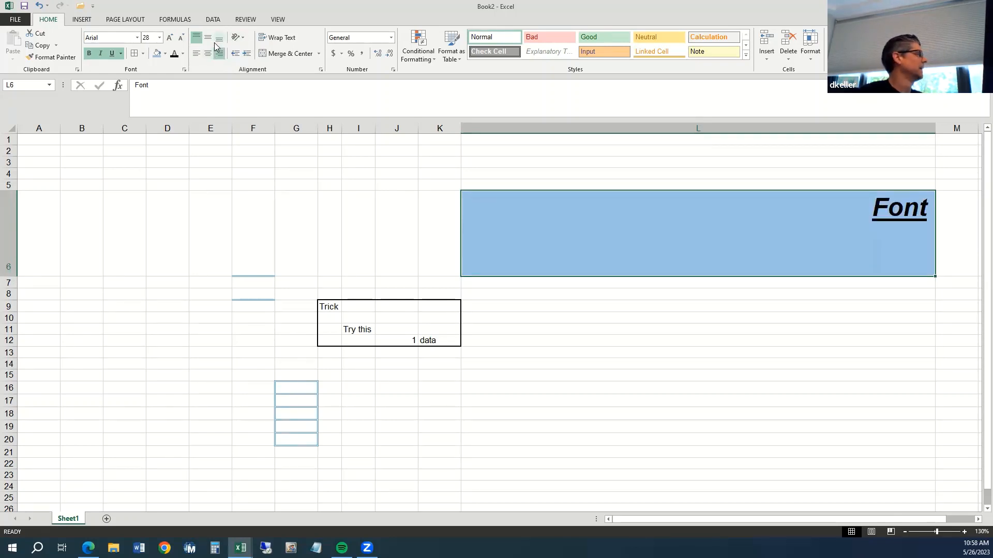
{"action": "left_click", "coordinate": [207, 54]}
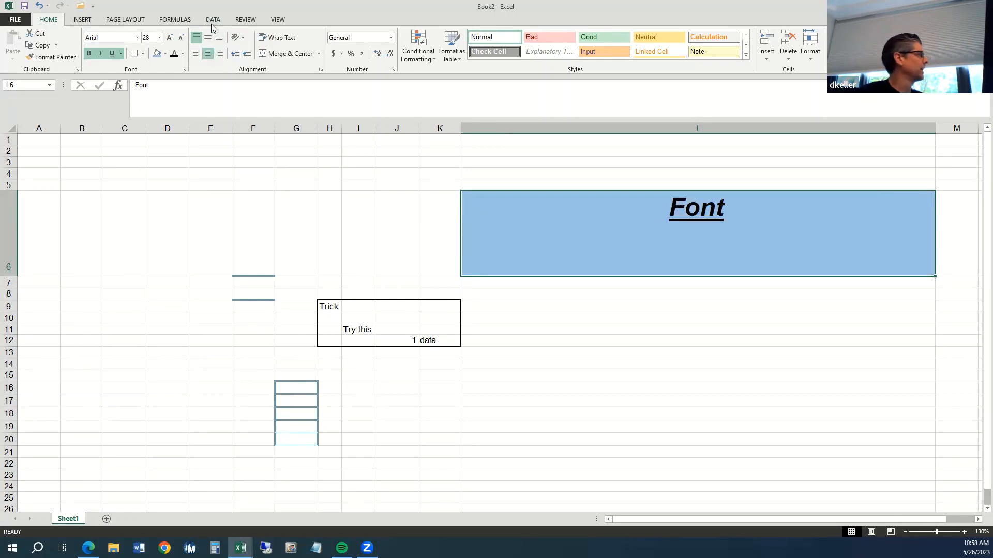
{"action": "left_click", "coordinate": [209, 37]}
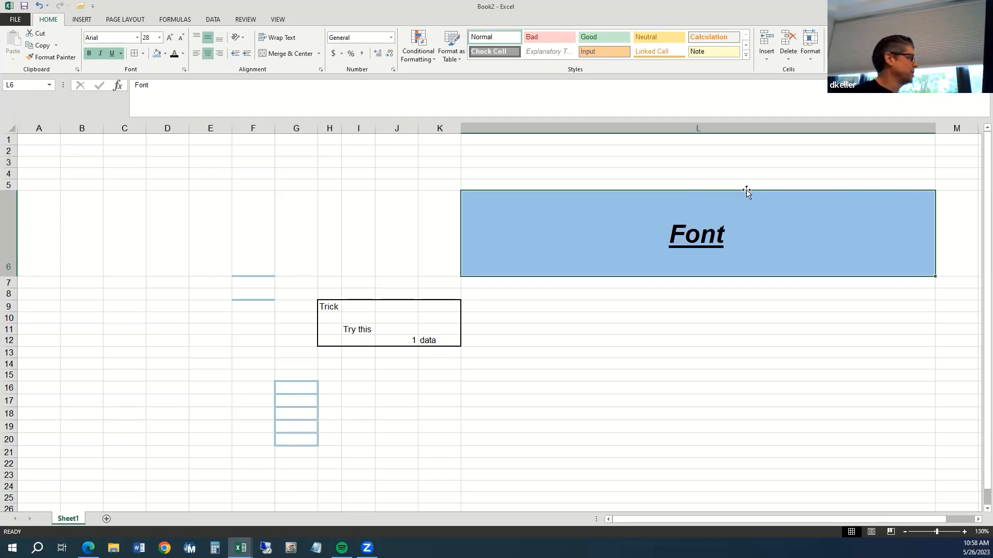
Select the entire sheet and fill it with light gray, followed by yellow.
{"action": "left_click", "coordinate": [8, 129]}
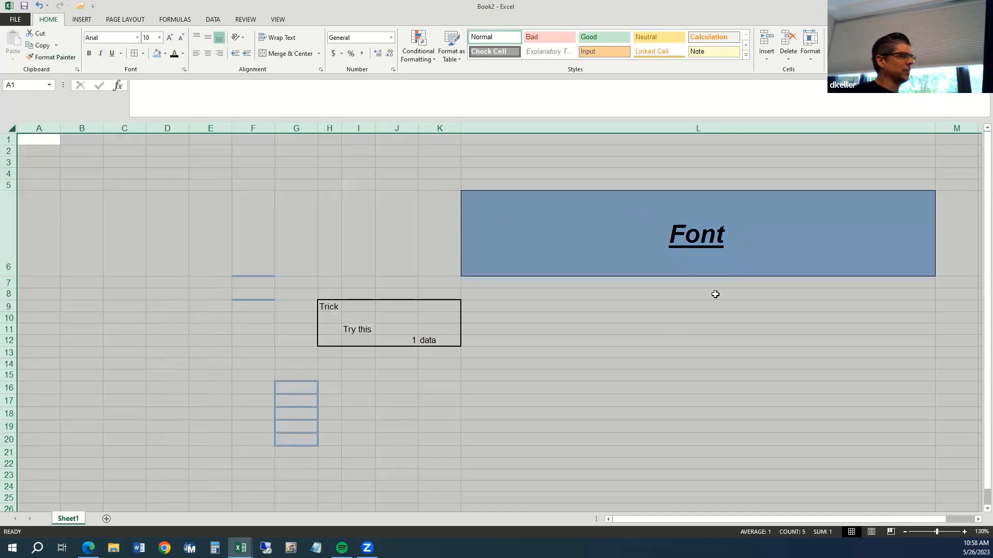
{"action": "left_click", "coordinate": [165, 53]}
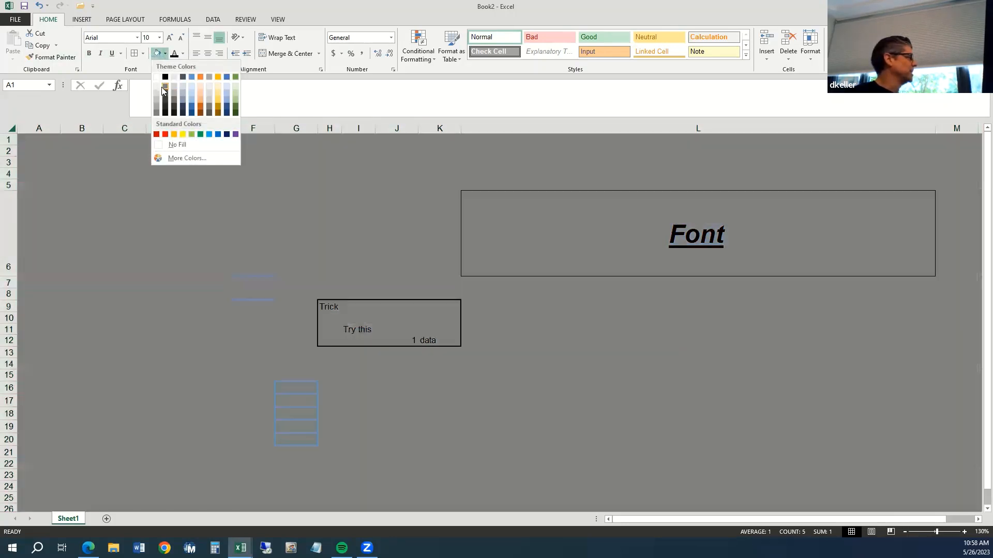
{"action": "left_click", "coordinate": [156, 77]}
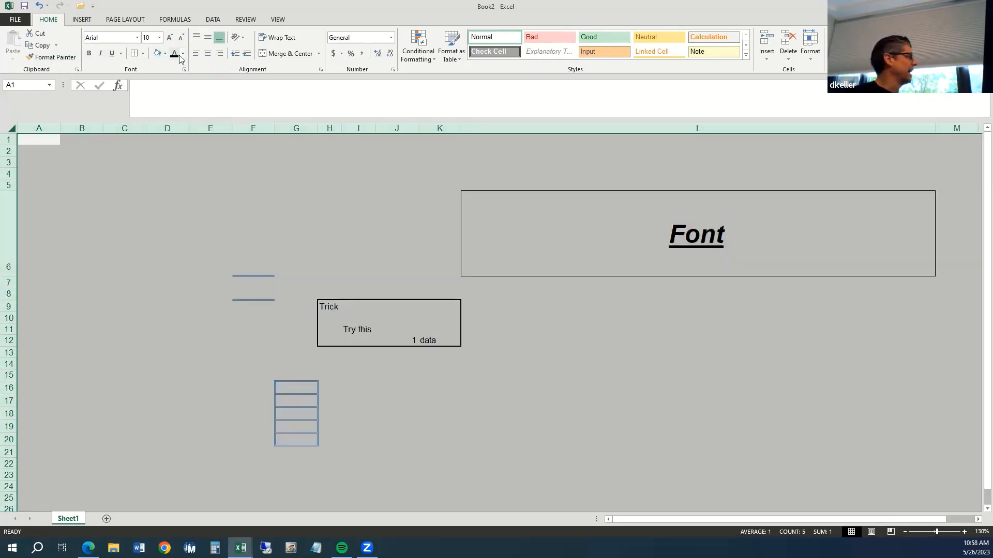
{"action": "left_click", "coordinate": [165, 53]}
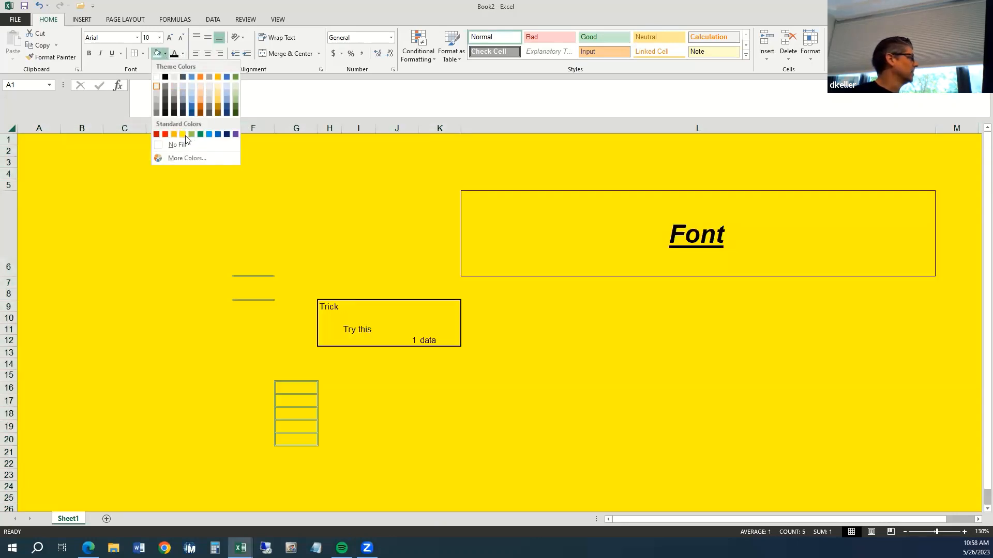
{"action": "left_click", "coordinate": [184, 134]}
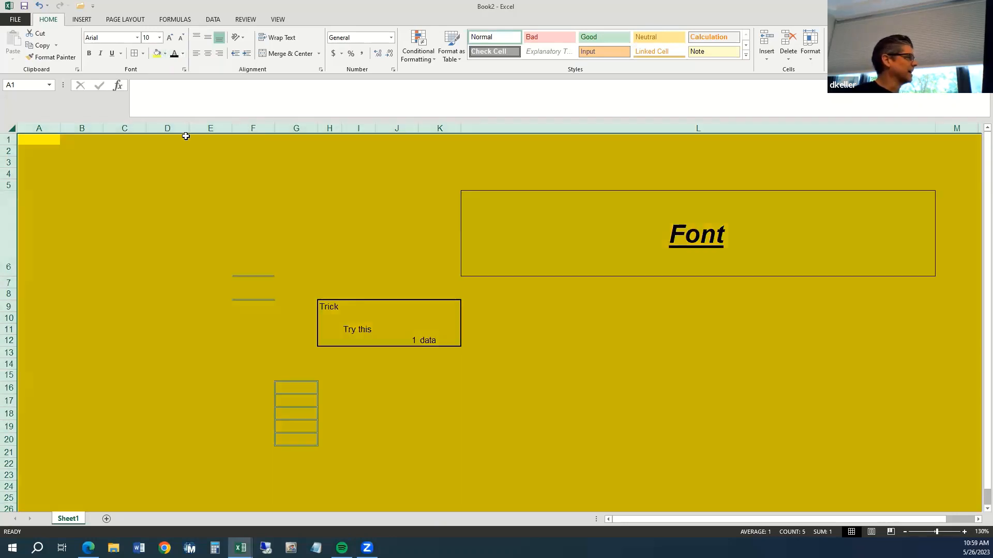
Fill the entire sheet with white and clear the fill with No Fill to restore the gridlines.
{"action": "left_click", "coordinate": [166, 53]}
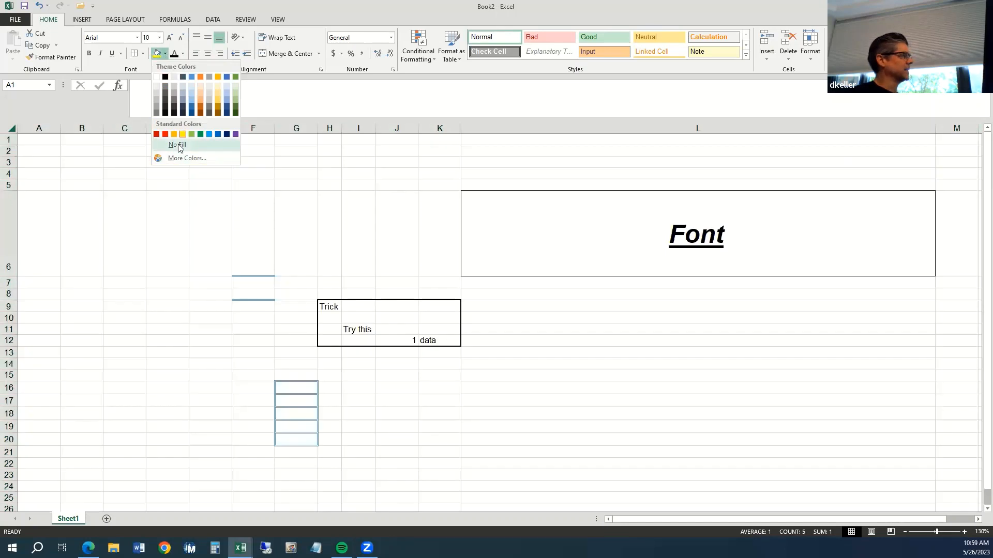
{"action": "left_click", "coordinate": [158, 79]}
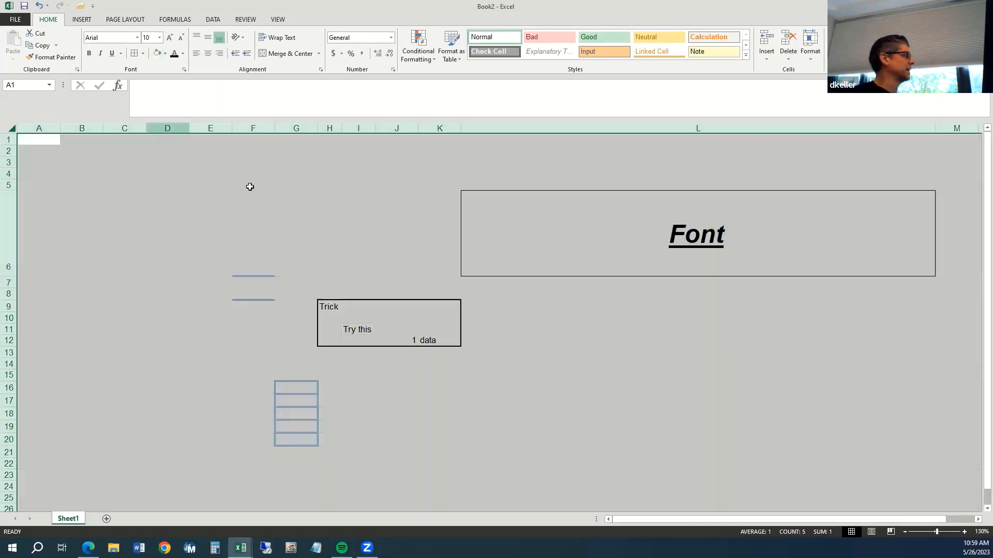
{"action": "left_click", "coordinate": [164, 54]}
{"action": "left_click", "coordinate": [167, 142]}
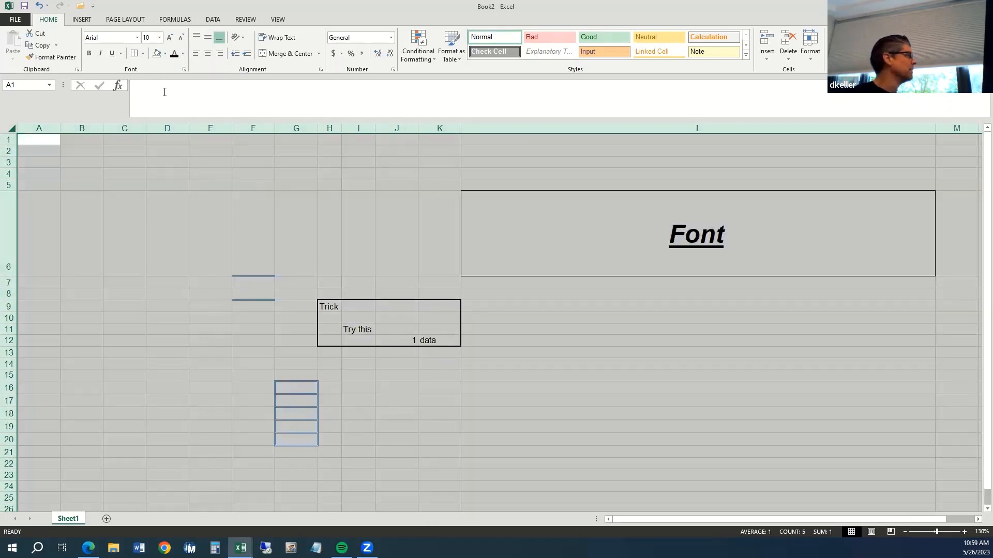
Set the entire sheet's font to Book Antiqua and remove the underline and italics.
{"action": "left_click", "coordinate": [137, 38]}
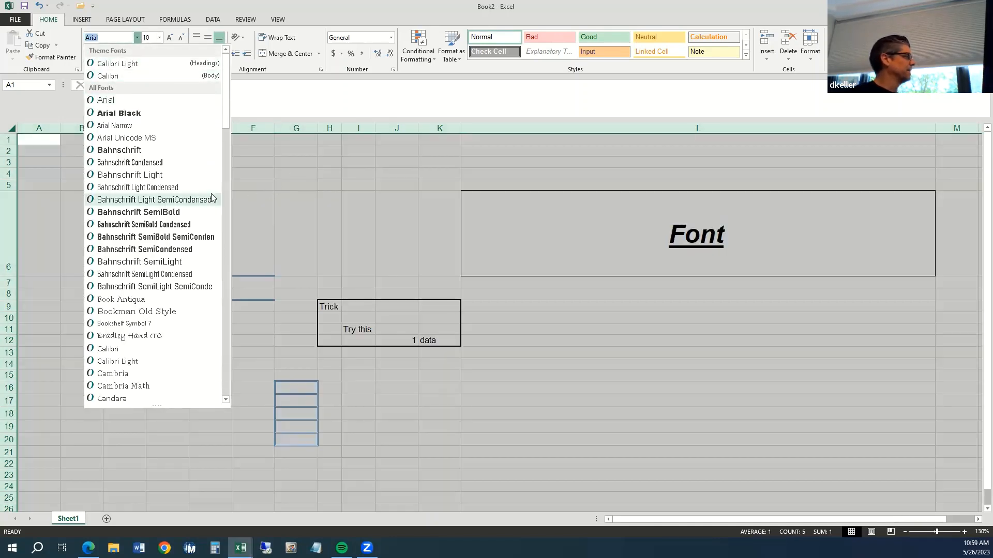
{"action": "left_click", "coordinate": [135, 299]}
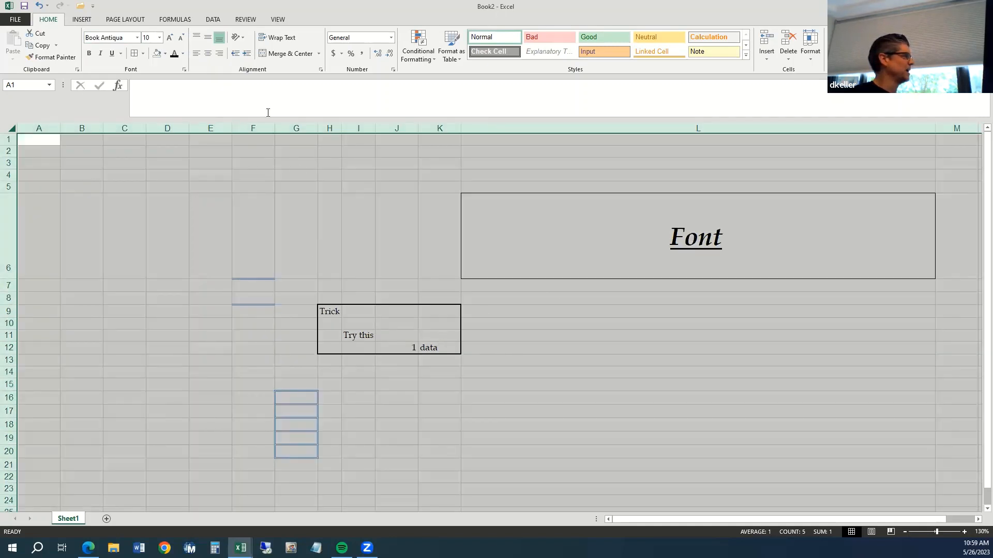
{"action": "left_click", "coordinate": [120, 53]}
{"action": "left_click", "coordinate": [112, 54]}
{"action": "left_click", "coordinate": [113, 55]}
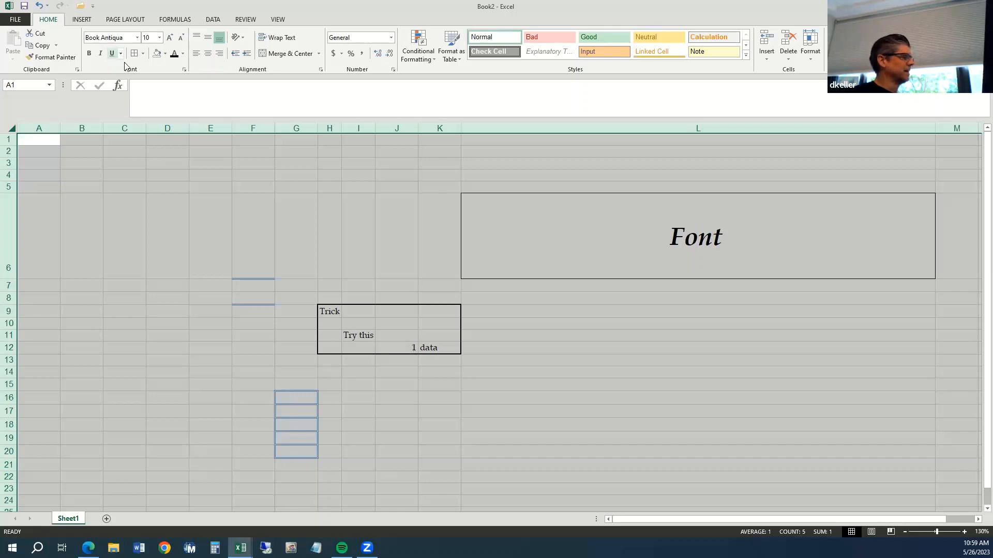
{"action": "left_click", "coordinate": [101, 55]}
{"action": "left_click", "coordinate": [102, 56]}
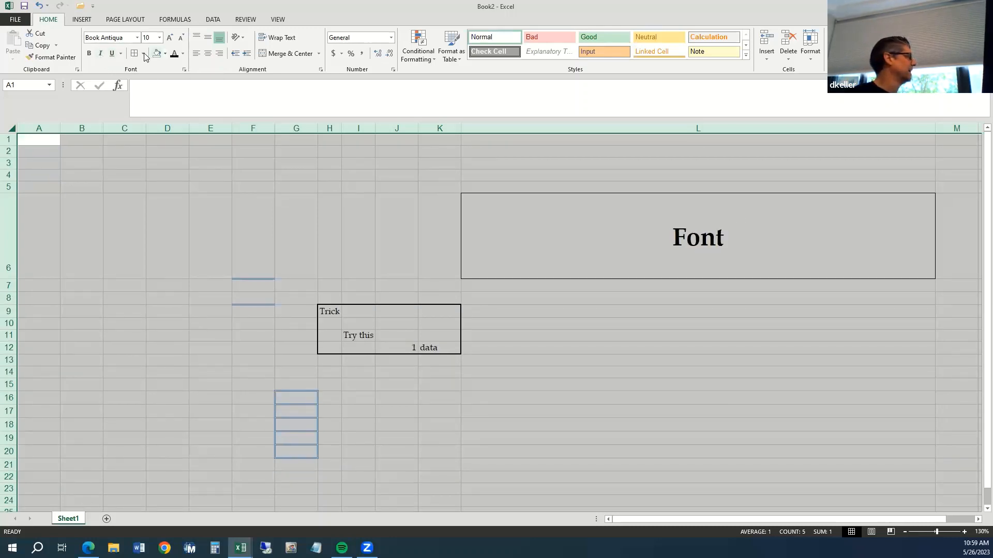
Change the entire sheet's font to Arial, and left-align and top-align all cells.
{"action": "left_click", "coordinate": [137, 38]}
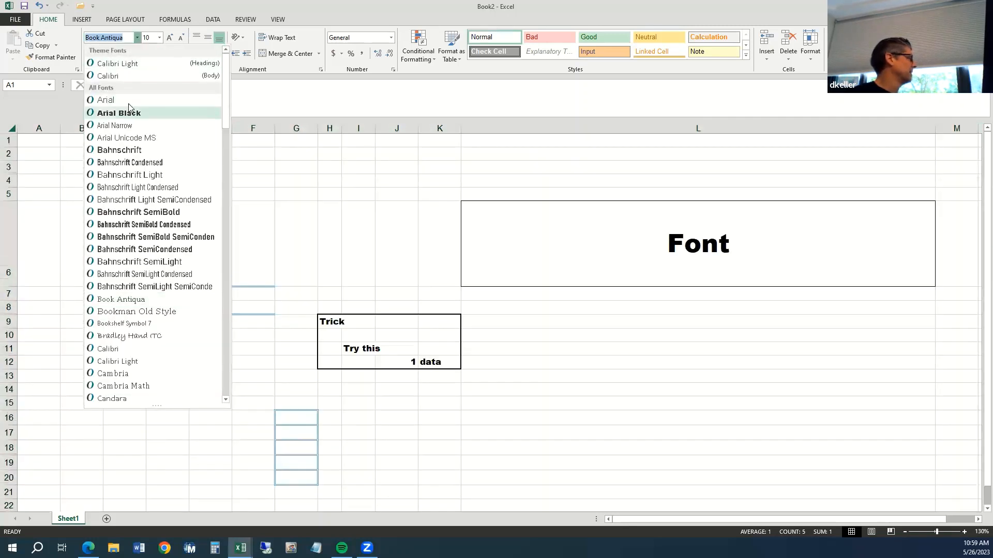
{"action": "left_click", "coordinate": [128, 101]}
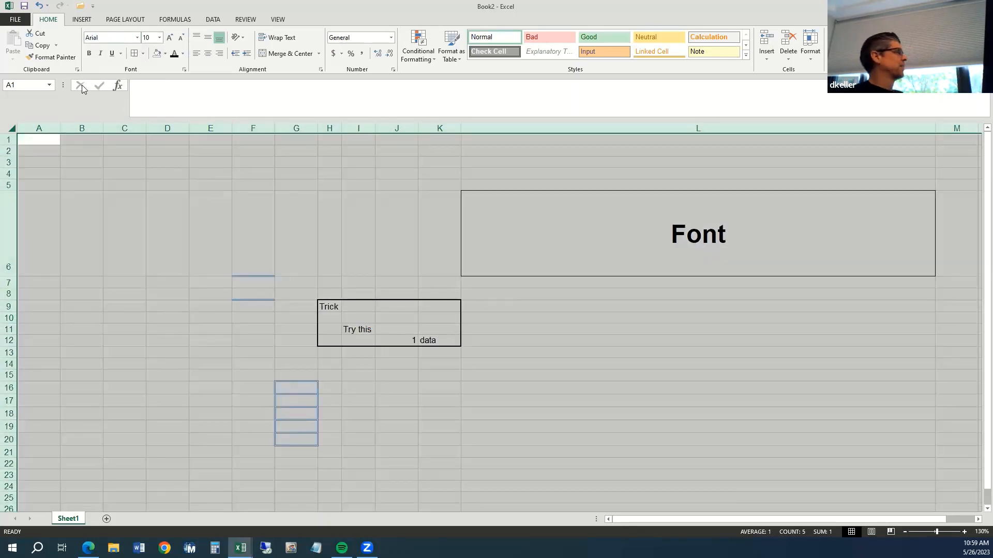
{"action": "left_click", "coordinate": [197, 54]}
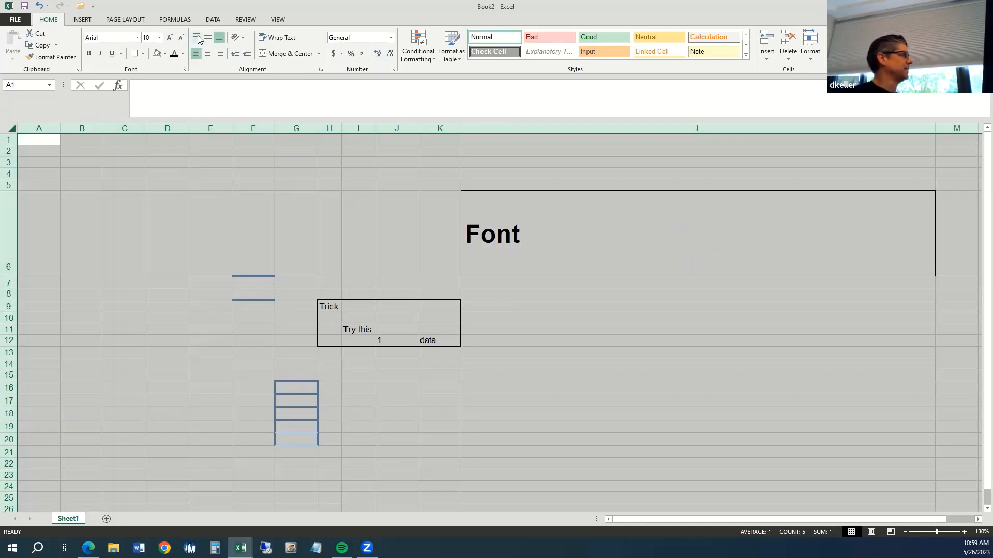
{"action": "left_click", "coordinate": [198, 37]}
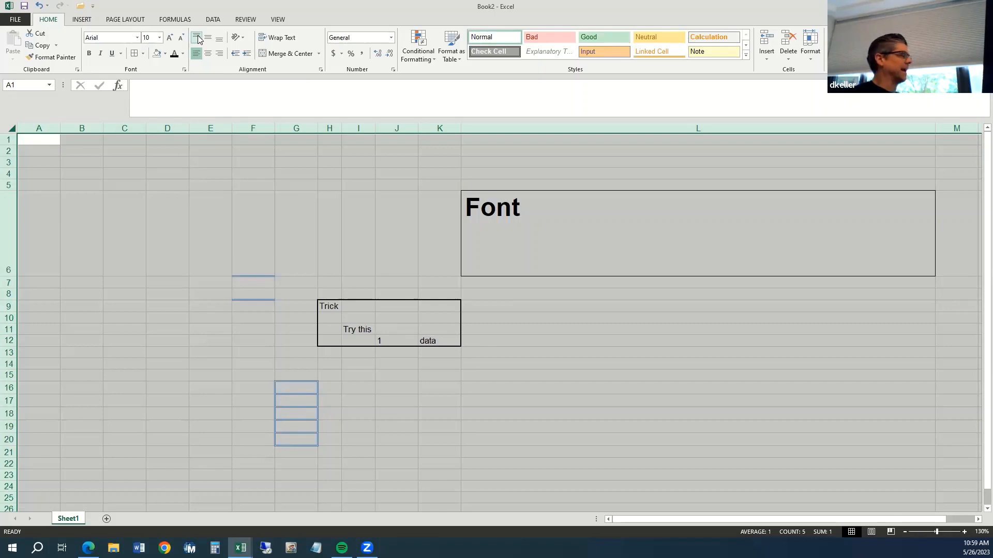
{"action": "left_click", "coordinate": [507, 321]}
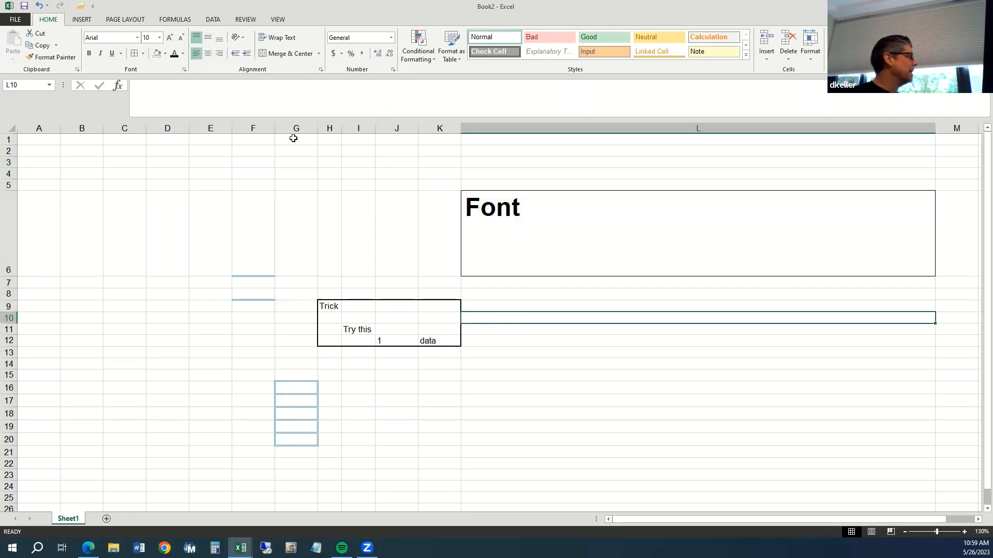
Angle the "Font" text in L6 counterclockwise, and switch its orientation to Vertical Text.
{"action": "left_click", "coordinate": [504, 209]}
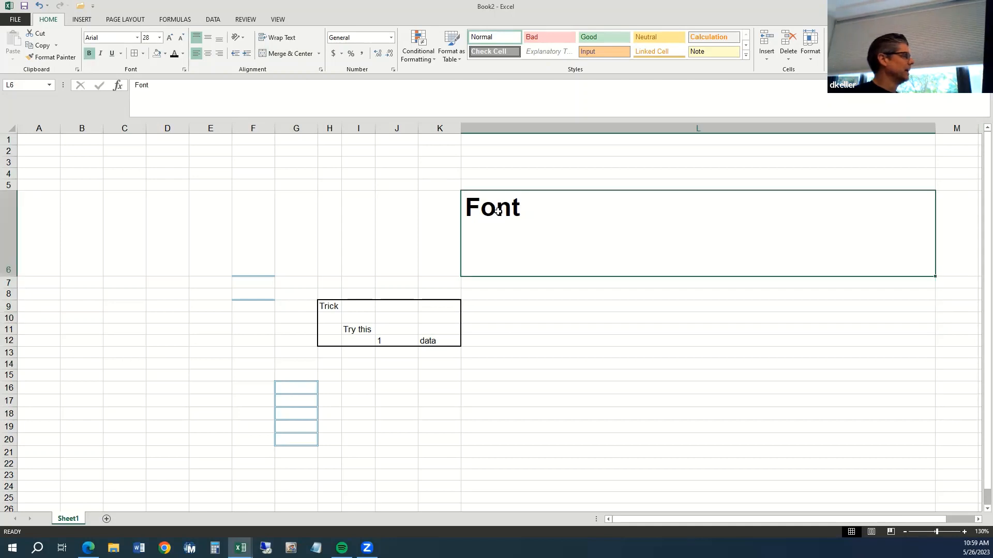
{"action": "left_click", "coordinate": [243, 42]}
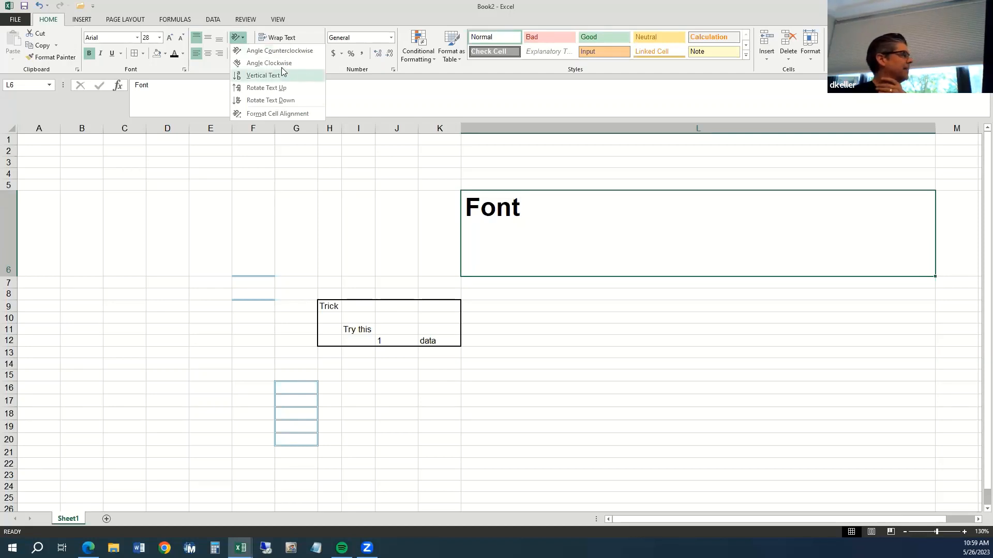
{"action": "left_click", "coordinate": [267, 54]}
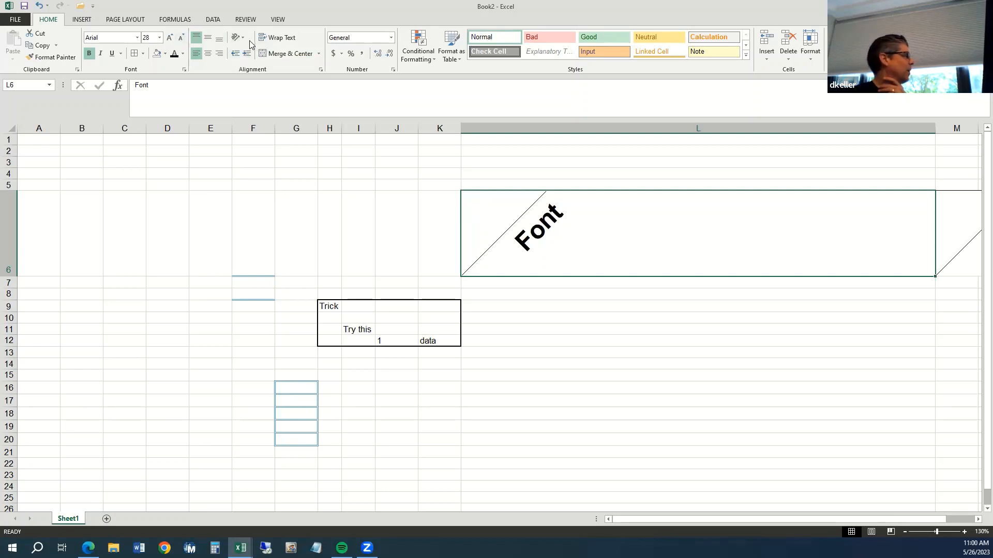
{"action": "left_click", "coordinate": [246, 39]}
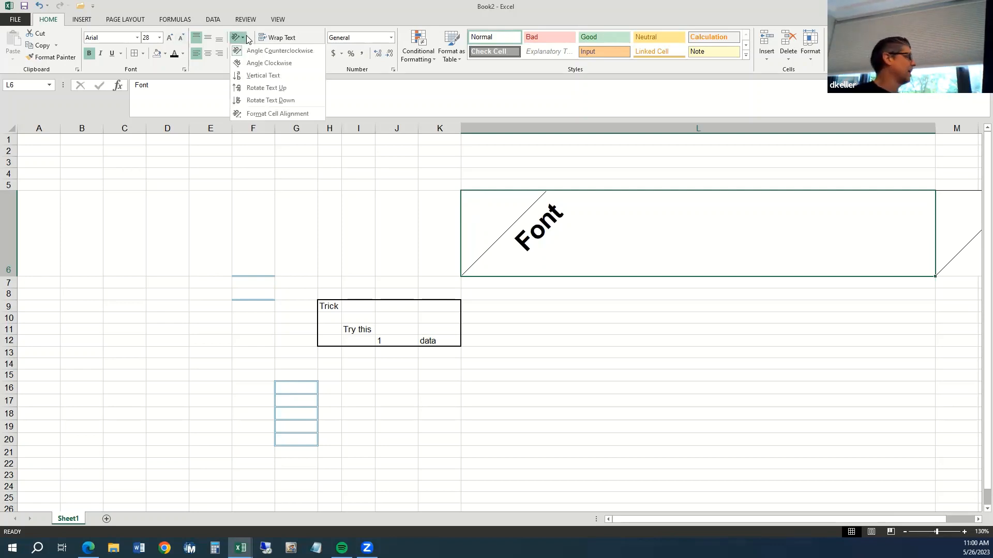
{"action": "left_click", "coordinate": [255, 76]}
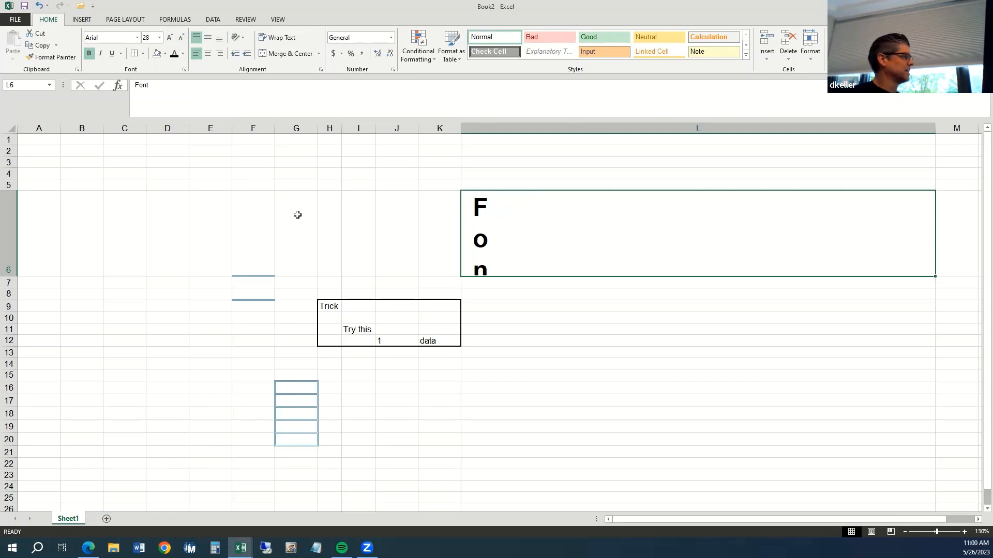
Make row 6 tall enough for the whole vertical word in L6, and autofit the width of column L.
{"action": "left_click_drag", "start_coordinate": [9, 278], "coordinate": [9, 348]}
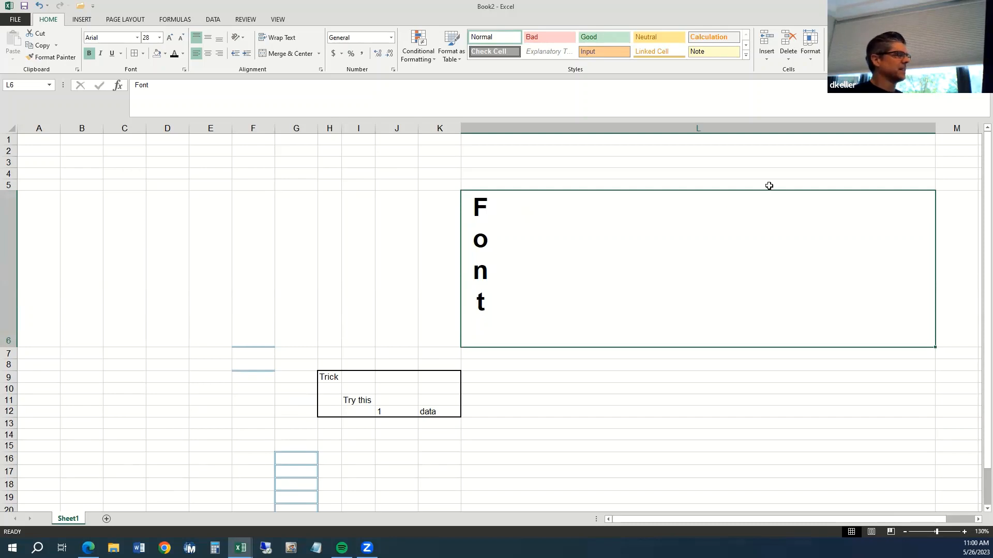
{"action": "double_click", "coordinate": [935, 128]}
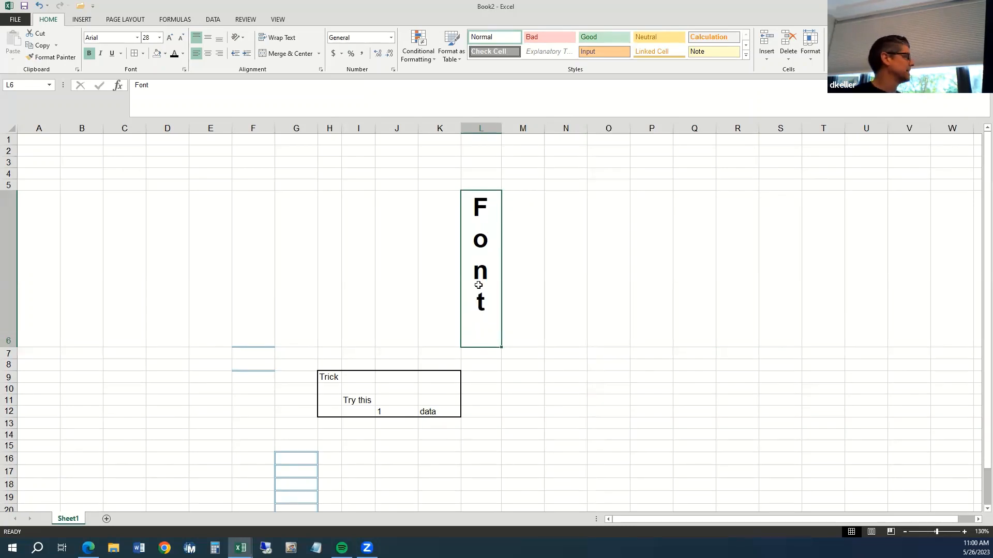
{"action": "left_click", "coordinate": [244, 38]}
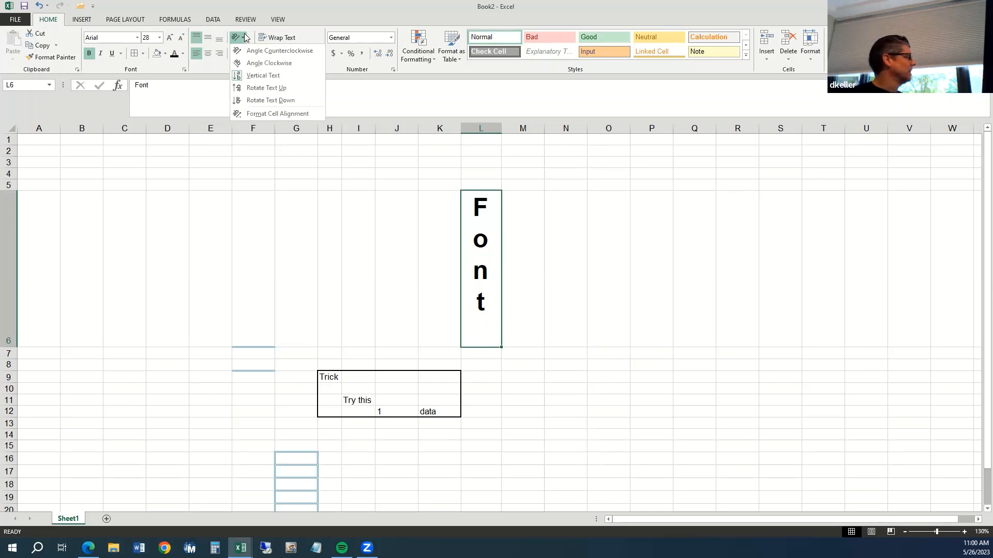
{"action": "left_click", "coordinate": [342, 82]}
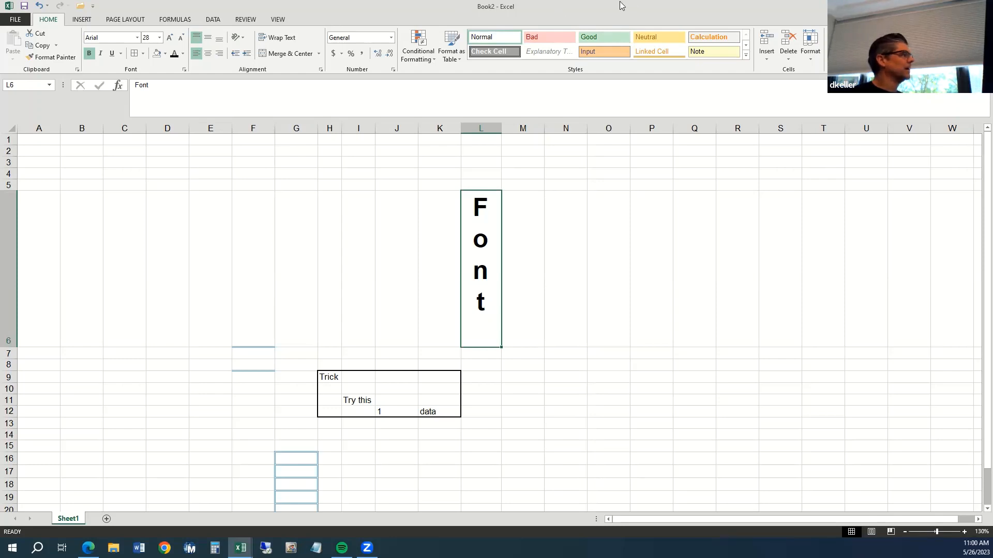
Restore the Book2 window down from full size, move it over the Personal Budget workbook, and widen it across the screen.
{"action": "left_click", "coordinate": [739, 11]}
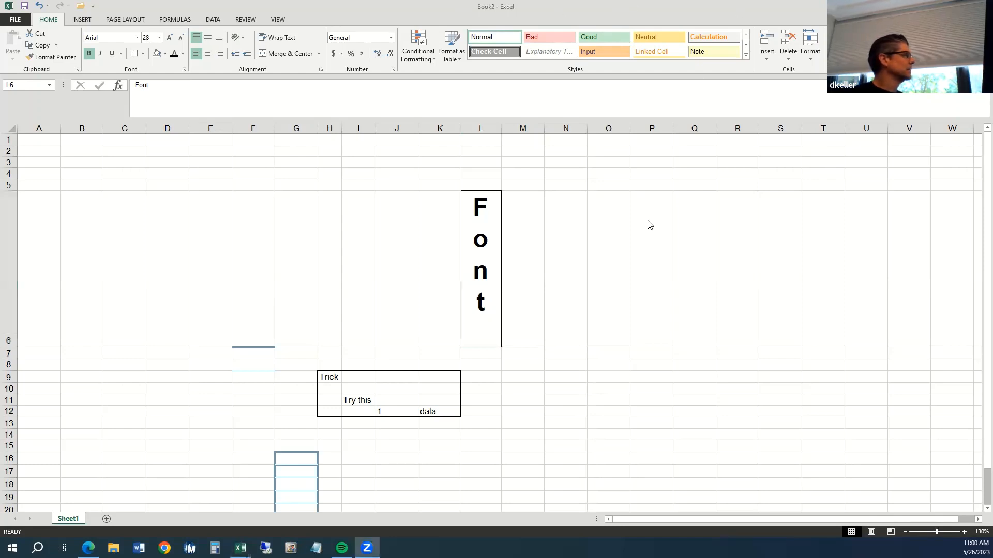
{"action": "left_click", "coordinate": [793, 11]}
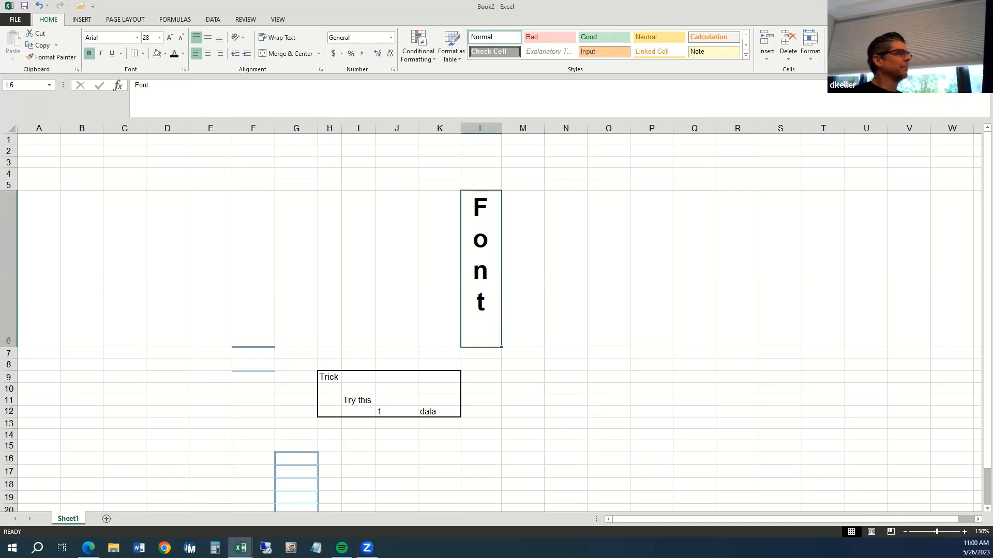
{"action": "left_click", "coordinate": [970, 6]}
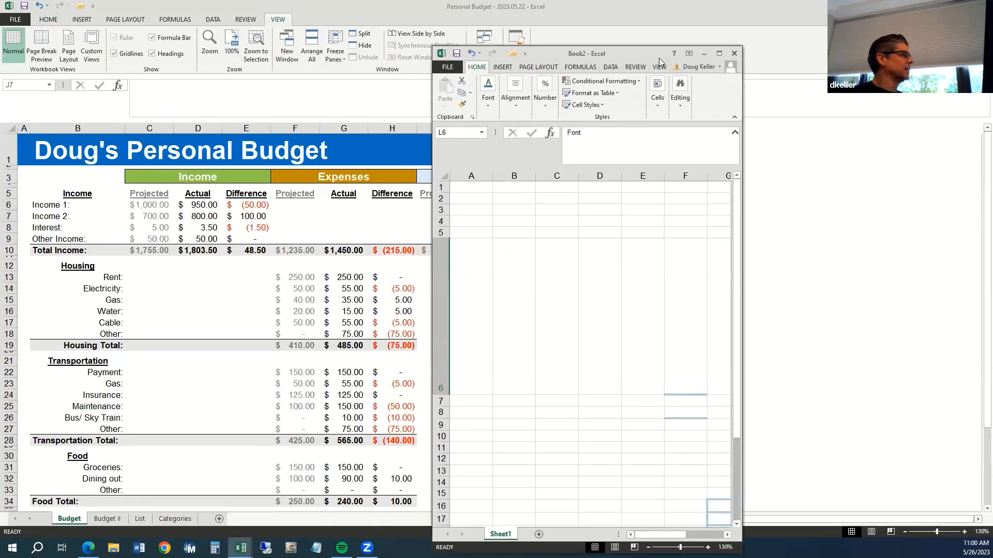
{"action": "left_click_drag", "start_coordinate": [662, 52], "coordinate": [660, 115]}
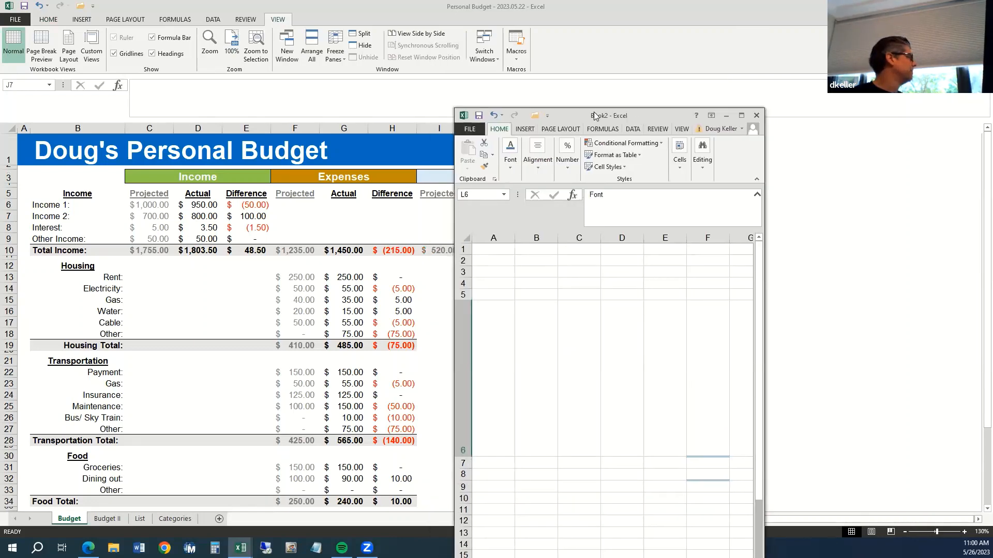
{"action": "left_click_drag", "start_coordinate": [594, 116], "coordinate": [141, 35]}
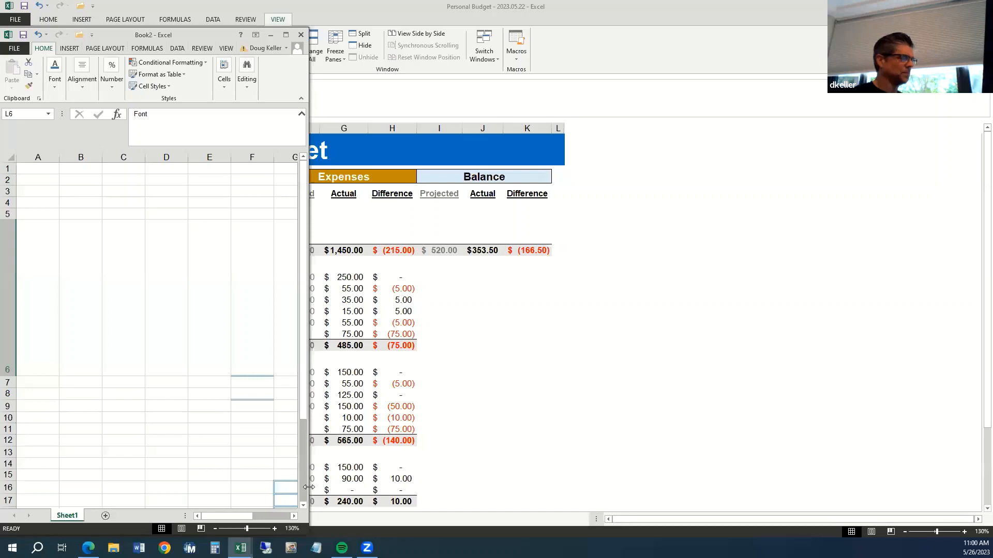
{"action": "left_click_drag", "start_coordinate": [308, 487], "coordinate": [987, 460]}
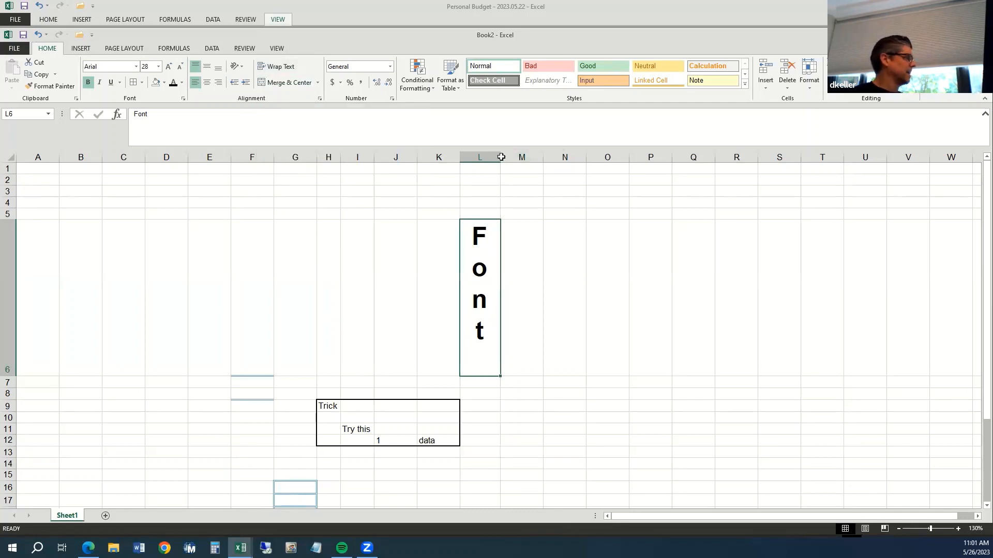
Clear the text from L6 and enter "sdfd sslfdd weerer werett" in G4.
{"action": "key", "text": "Delete"}
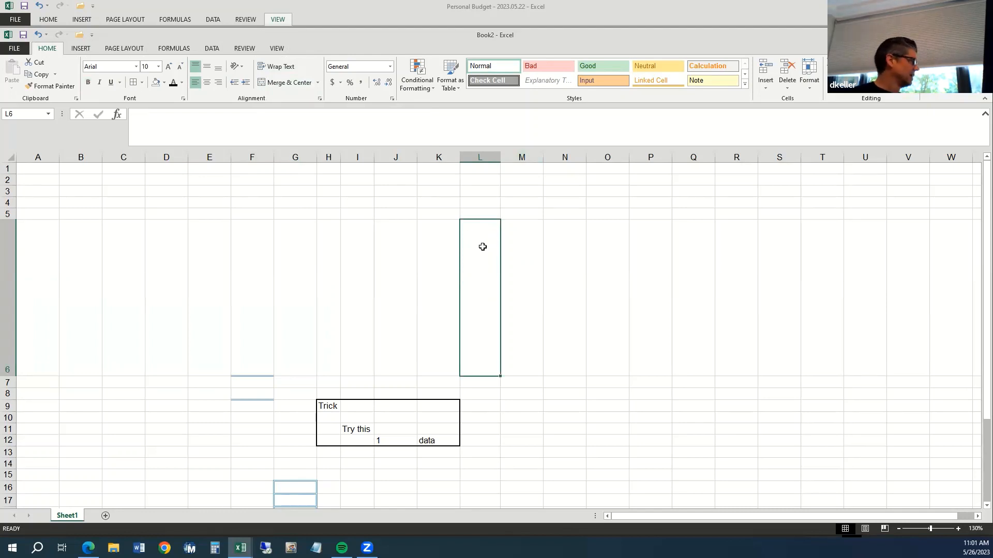
{"action": "left_click", "coordinate": [291, 204]}
{"action": "type", "text": "sdfd"}
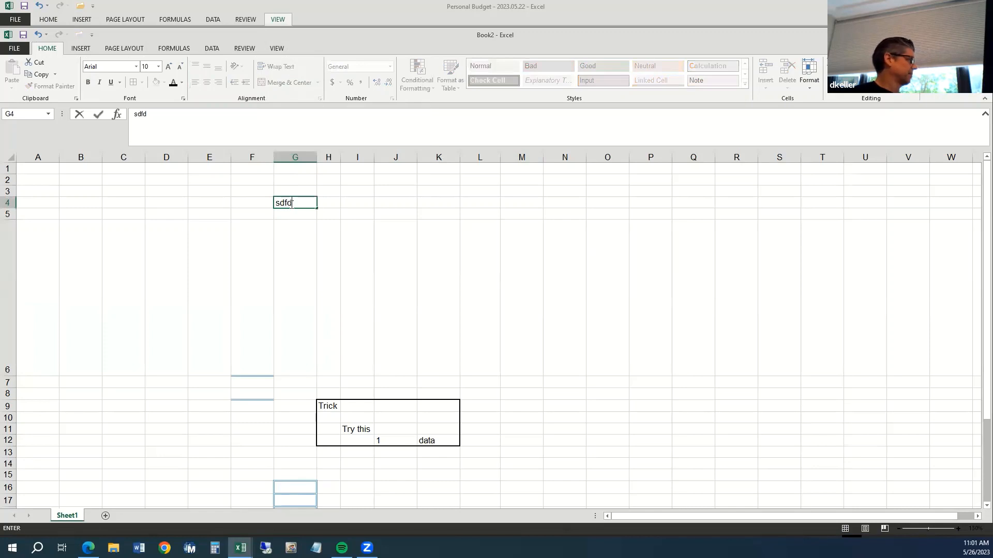
{"action": "type", "text": " sslfdd wee"}
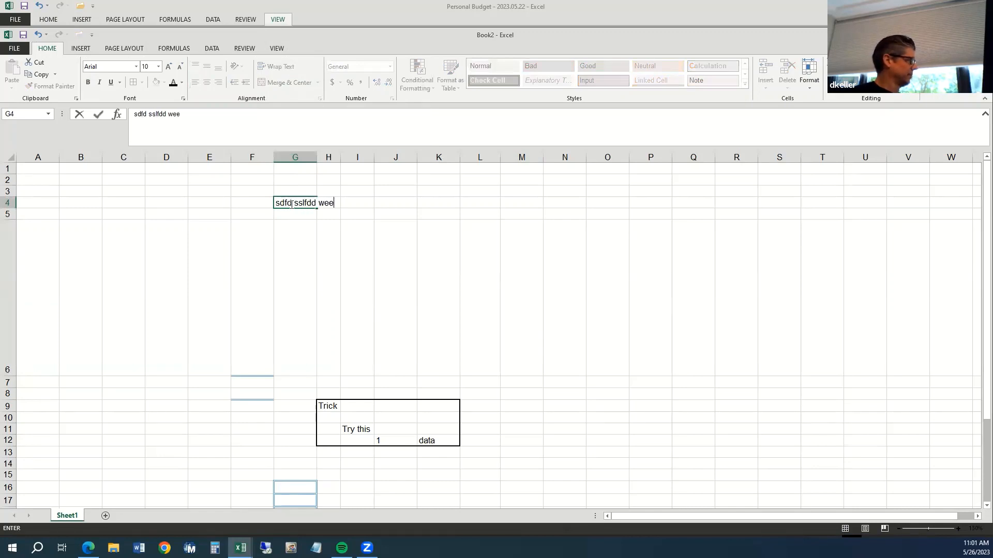
{"action": "type", "text": "rer werett"}
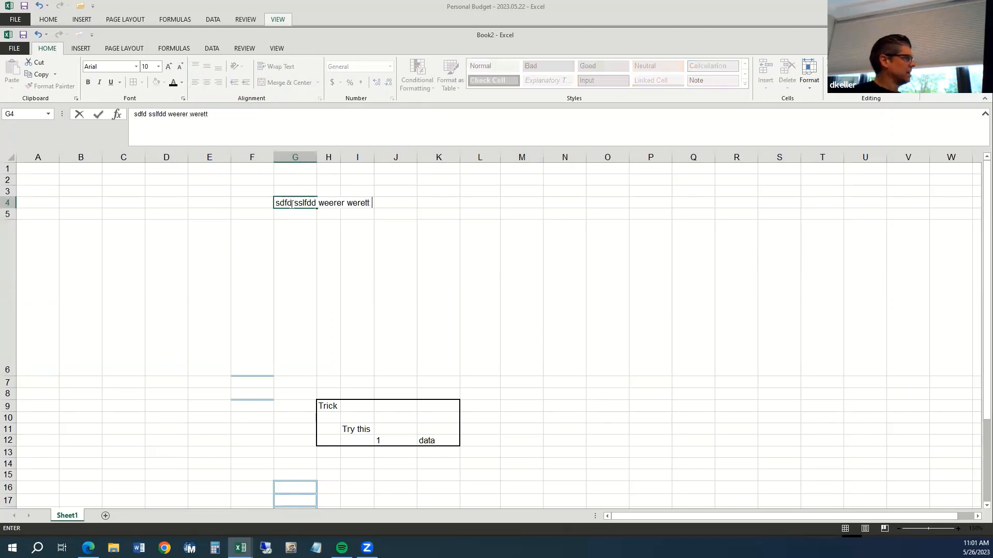
{"action": "left_click", "coordinate": [308, 233]}
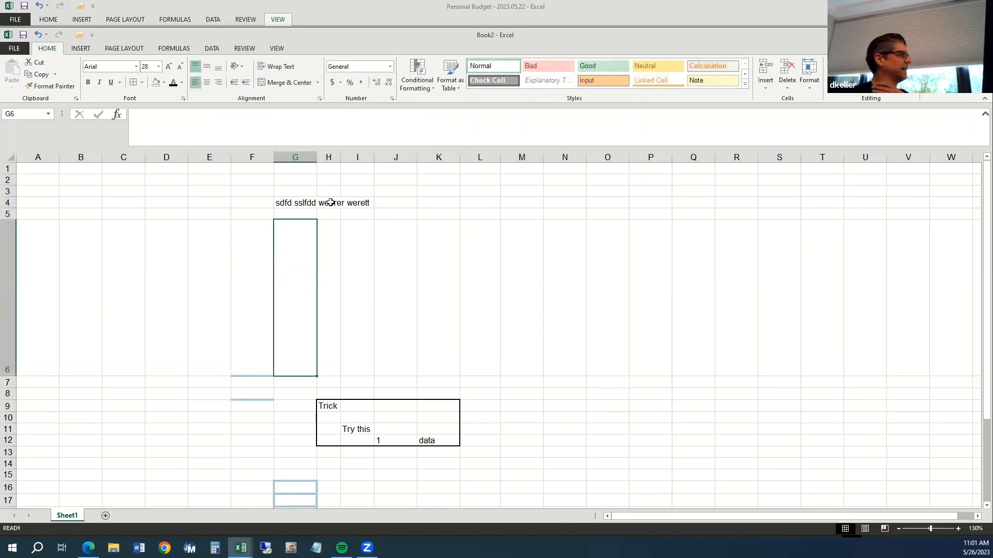
Autofit column G to the text in G4, and narrow the column until the text overflows it.
{"action": "left_click", "coordinate": [288, 203]}
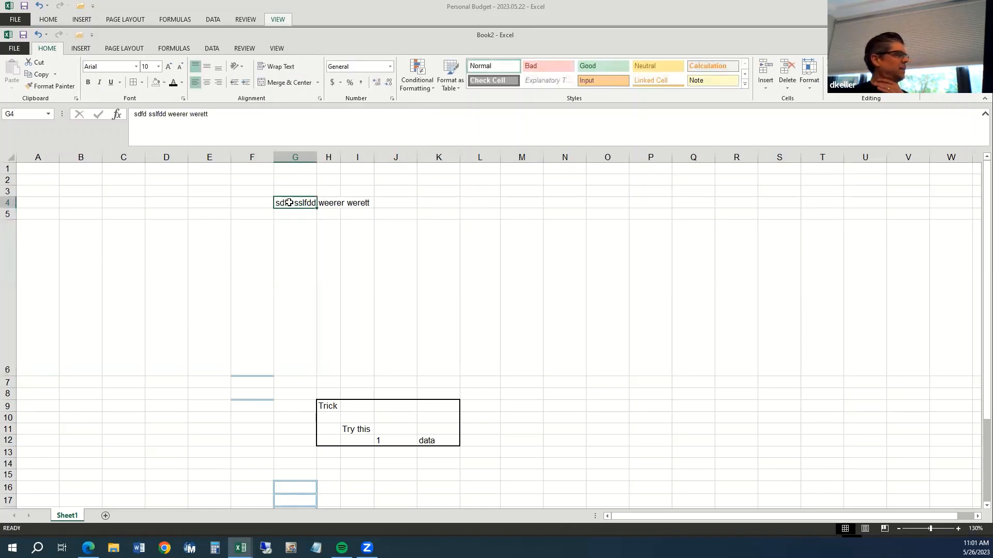
{"action": "double_click", "coordinate": [317, 157]}
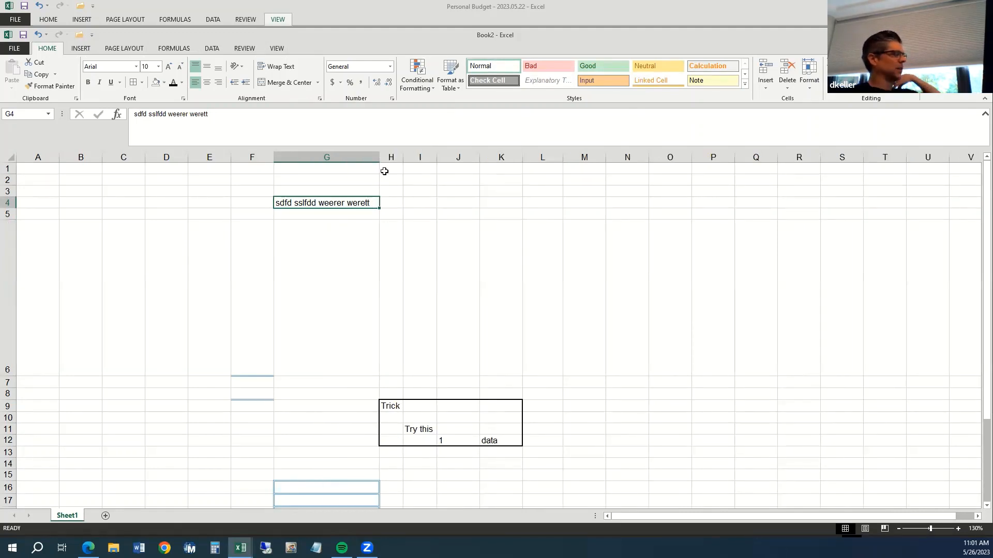
{"action": "left_click_drag", "start_coordinate": [378, 157], "coordinate": [309, 158]}
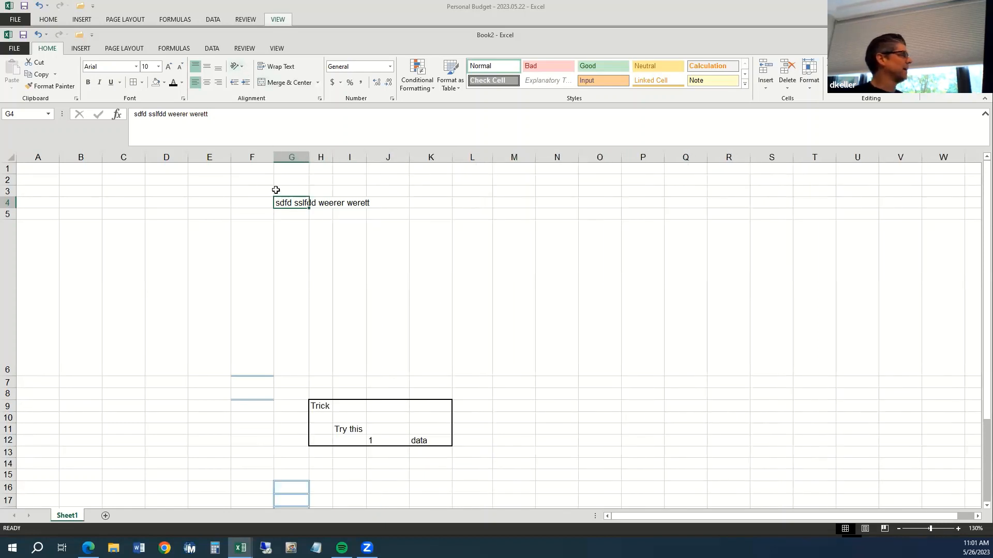
Wrap the text in G4, widen column G to fit it on one line, and turn Wrap Text off.
{"action": "left_click", "coordinate": [276, 66]}
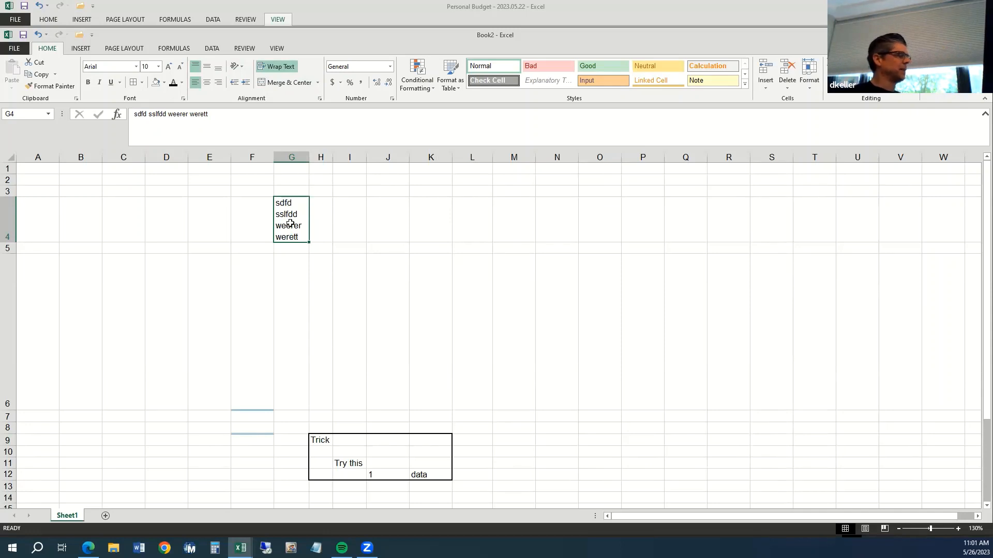
{"action": "left_click_drag", "start_coordinate": [309, 156], "coordinate": [385, 156]}
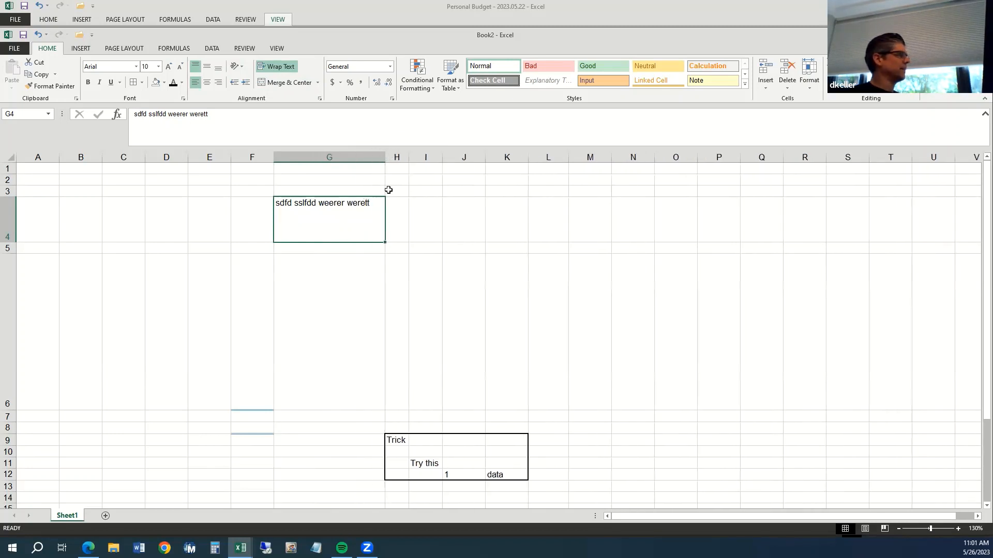
{"action": "left_click", "coordinate": [279, 67]}
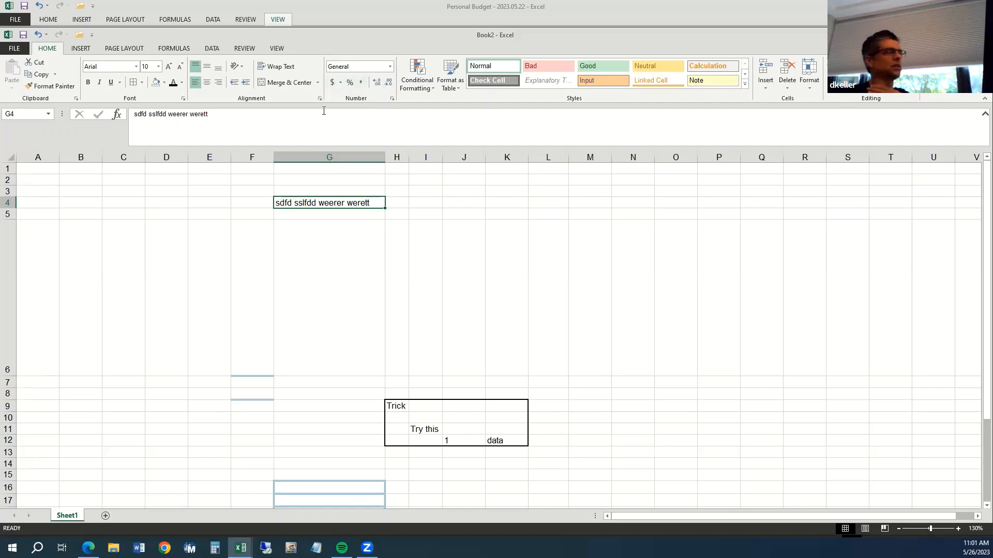
Enter the numbers 1, 2, 3 and 4 down column C from C4 to C7.
{"action": "left_click", "coordinate": [111, 204]}
{"action": "type", "text": "1"}
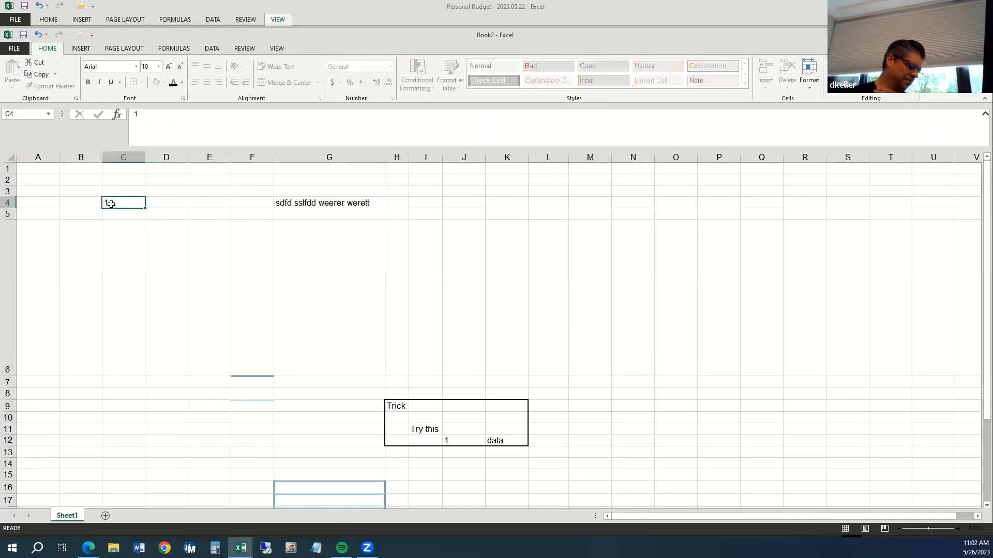
{"action": "key", "text": "Return"}
{"action": "type", "text": "2"}
{"action": "key", "text": "Return"}
{"action": "type", "text": "3"}
{"action": "key", "text": "Return"}
{"action": "type", "text": "4"}
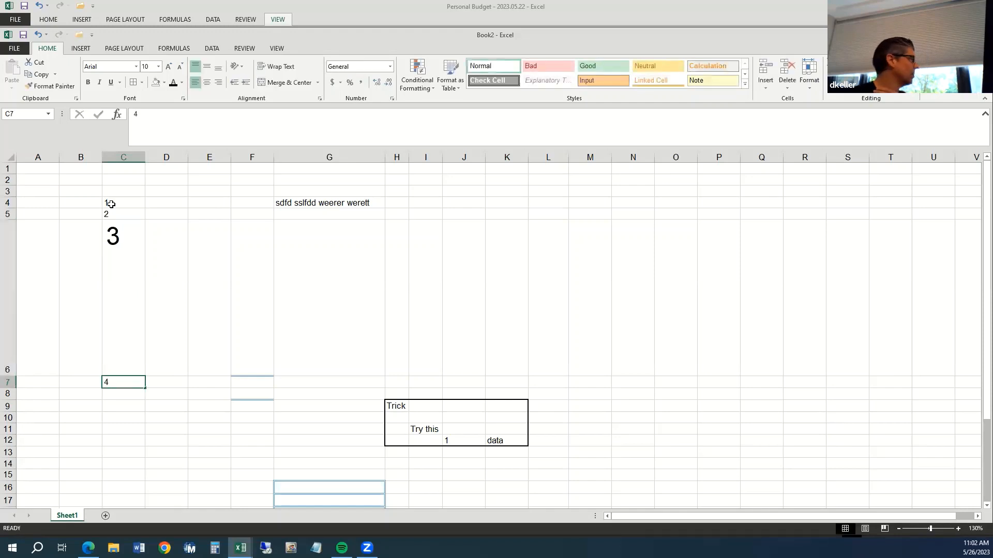
{"action": "key", "text": "Up"}
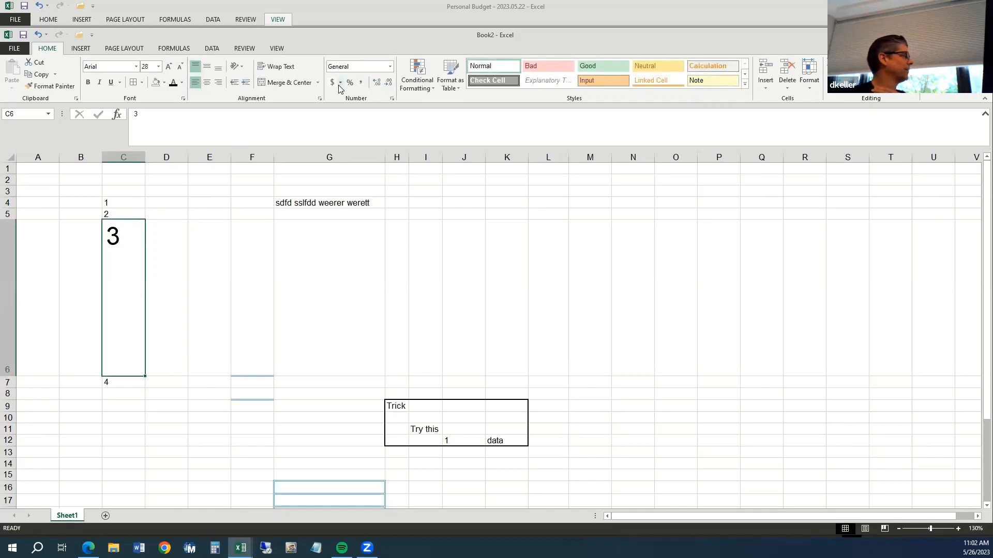
Apply the dollar Accounting format to C4:C6, and delete row 6.
{"action": "left_click_drag", "start_coordinate": [127, 206], "coordinate": [126, 225]}
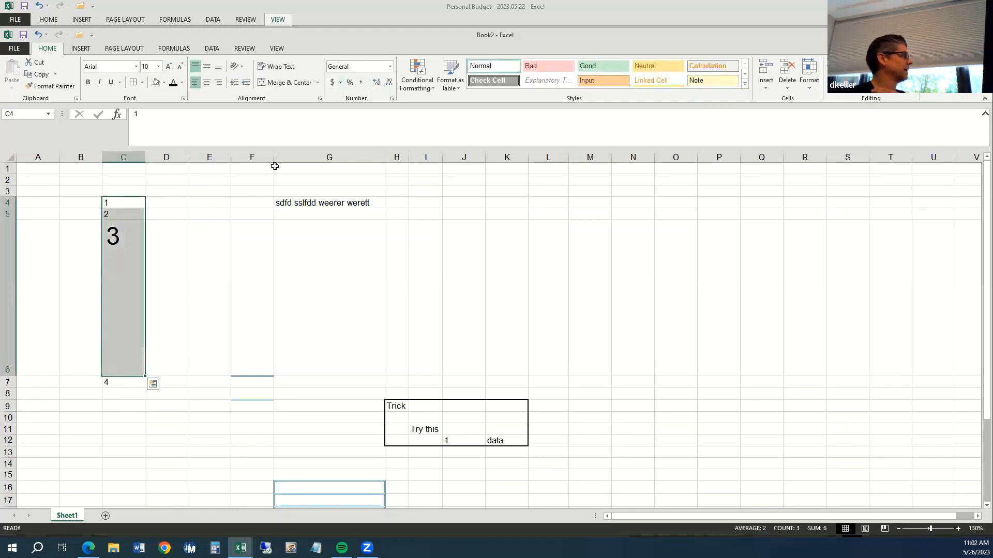
{"action": "left_click", "coordinate": [332, 82]}
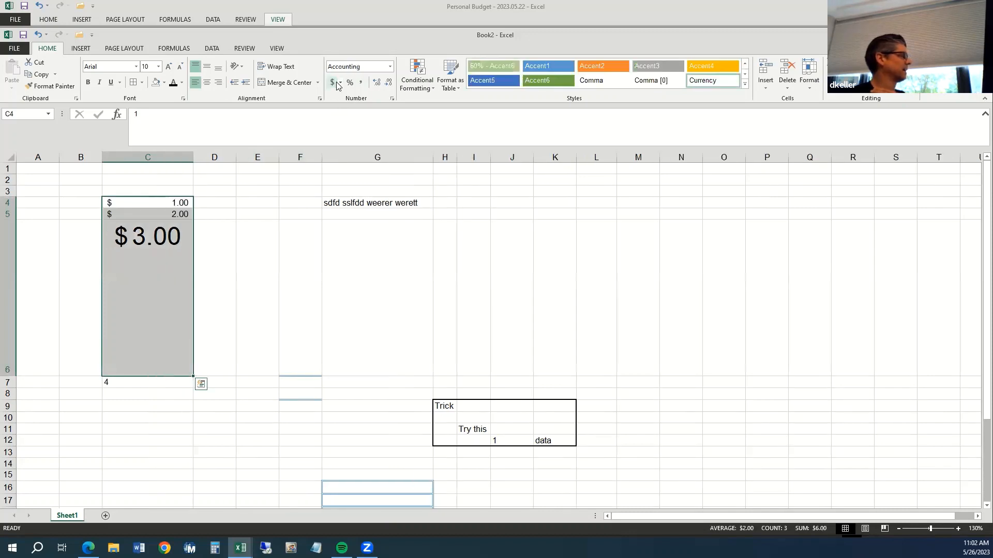
{"action": "left_click", "coordinate": [7, 261]}
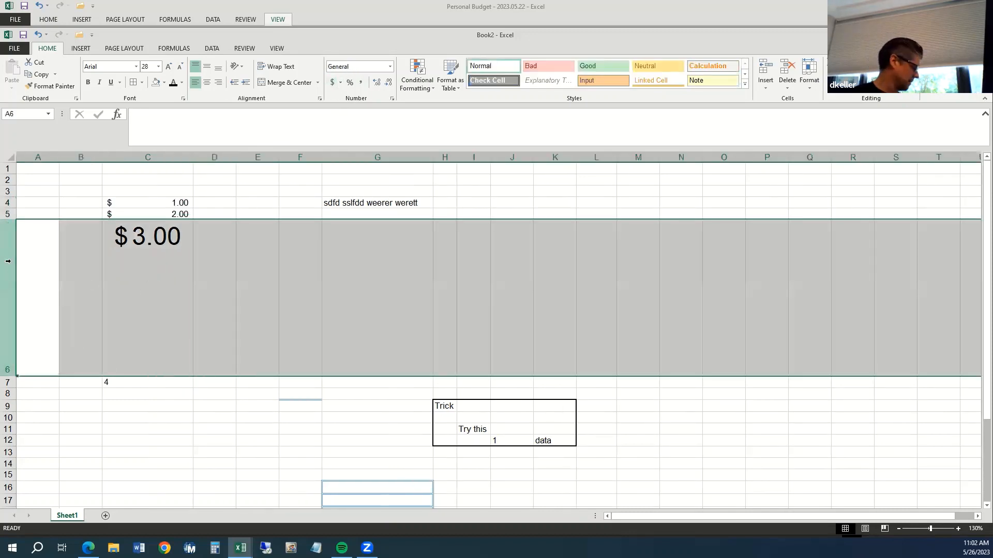
{"action": "key", "text": "ctrl+minus"}
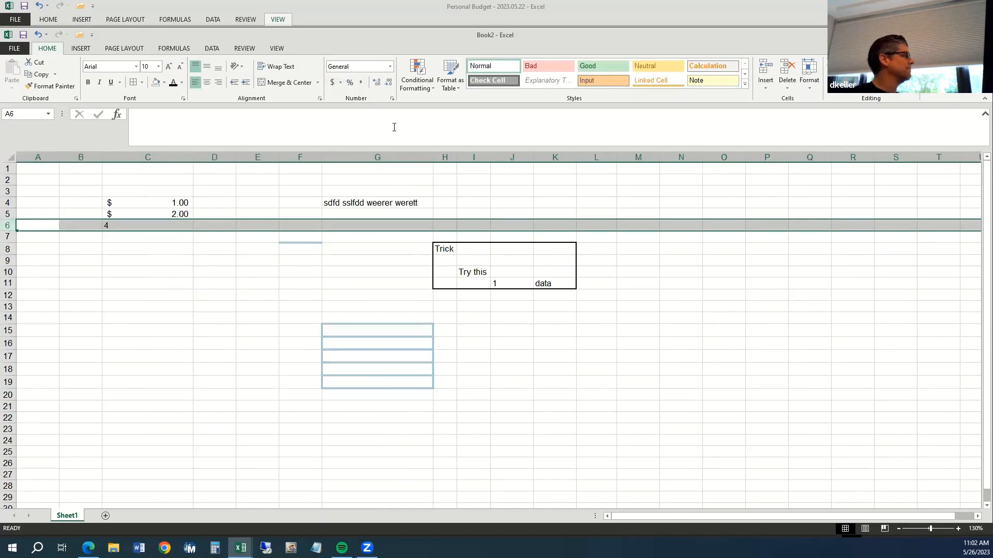
Format C4:C5 as percentages, and switch the two cells to Comma style.
{"action": "left_click_drag", "start_coordinate": [185, 203], "coordinate": [183, 212]}
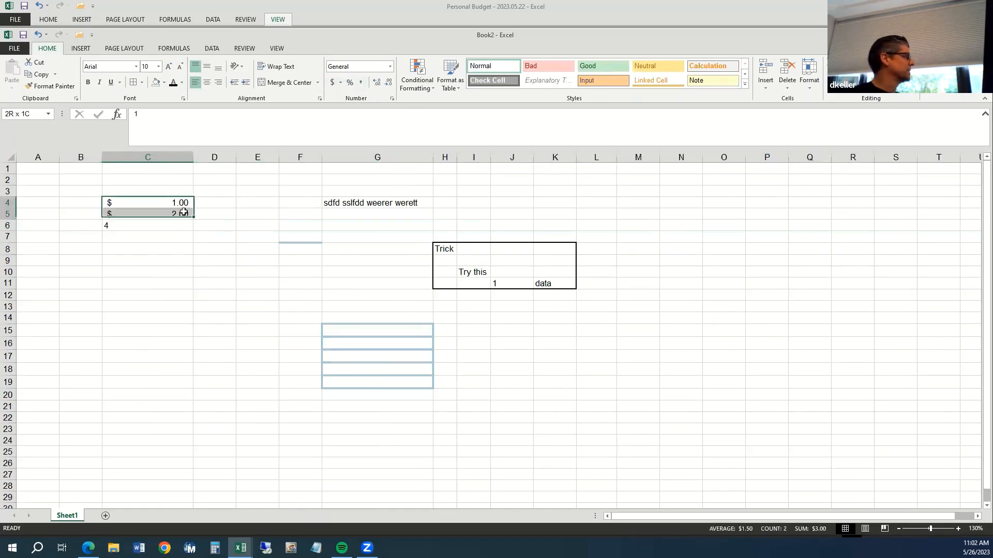
{"action": "left_click", "coordinate": [350, 83]}
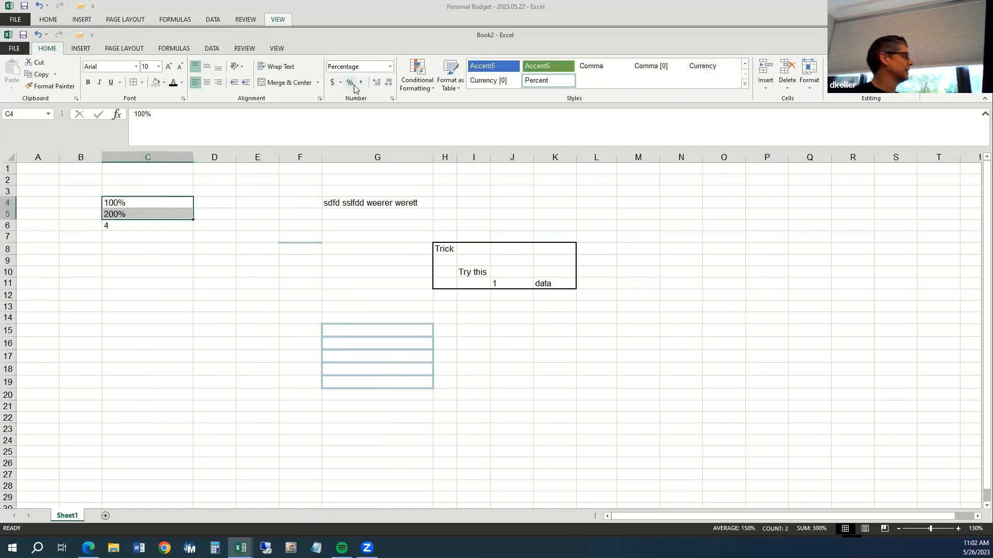
{"action": "left_click", "coordinate": [360, 83]}
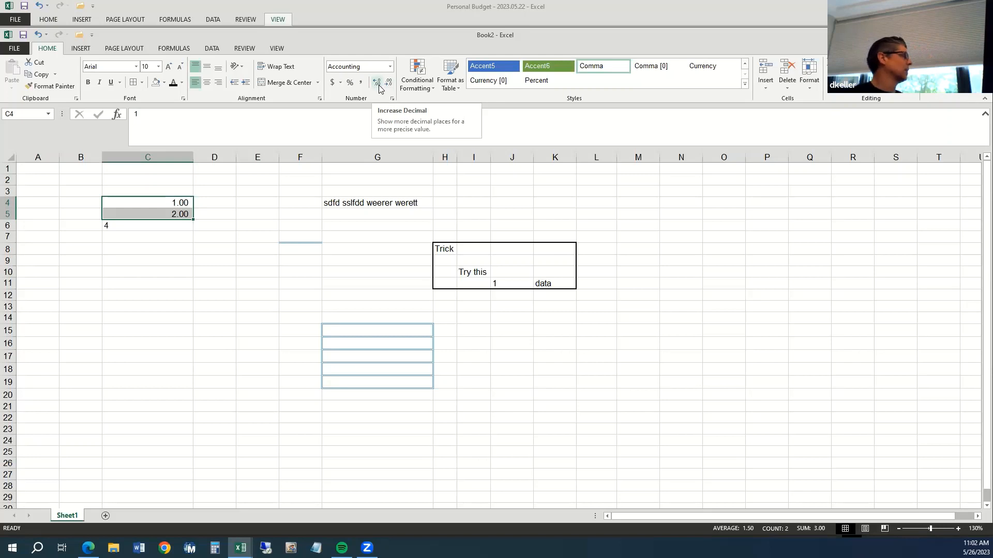
Increase the number in C4 to seven decimal places, and reduce it to a whole number.
{"action": "left_click", "coordinate": [182, 203]}
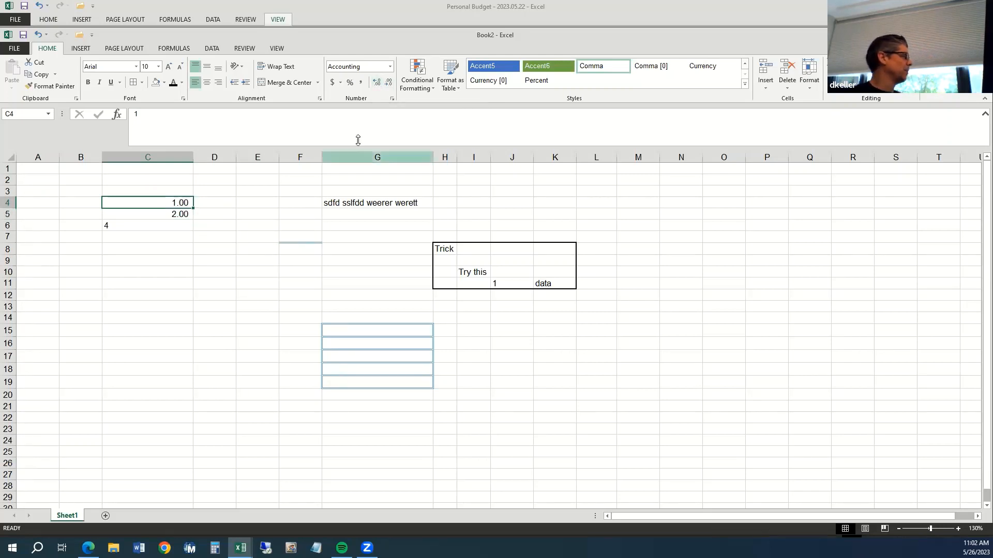
{"action": "left_click", "coordinate": [376, 83]}
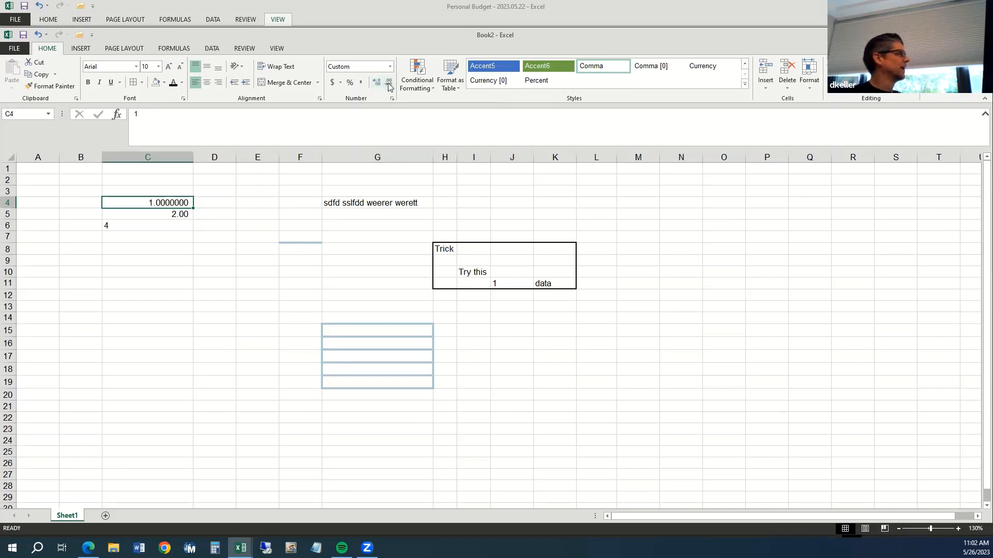
{"action": "left_click", "coordinate": [388, 84]}
{"action": "left_click", "coordinate": [389, 83]}
{"action": "left_click", "coordinate": [389, 84]}
{"action": "left_click", "coordinate": [389, 84]}
{"action": "left_click", "coordinate": [389, 83]}
{"action": "left_click", "coordinate": [389, 83]}
{"action": "left_click", "coordinate": [389, 84]}
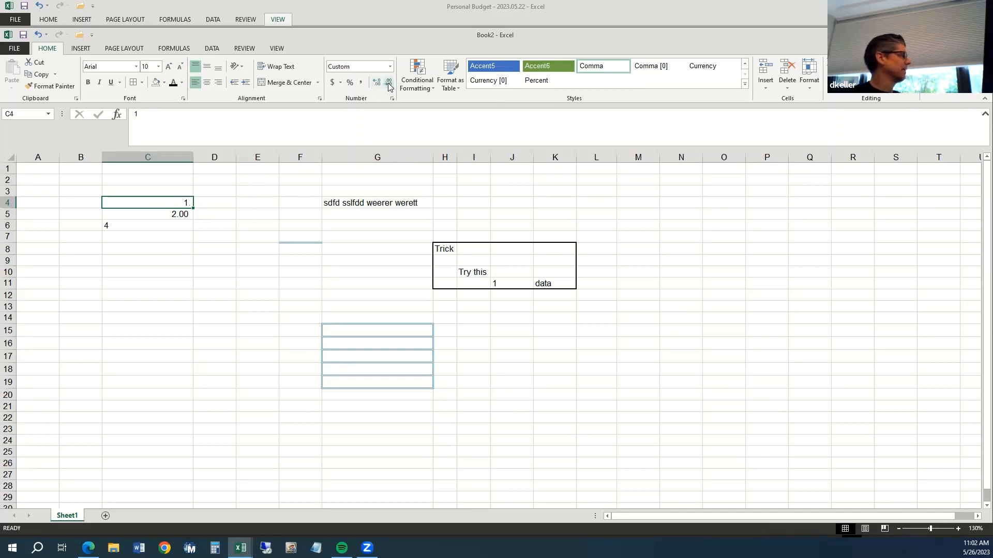
Remove both decimal places from the number in C5, and select the empty cell J3.
{"action": "left_click", "coordinate": [187, 215]}
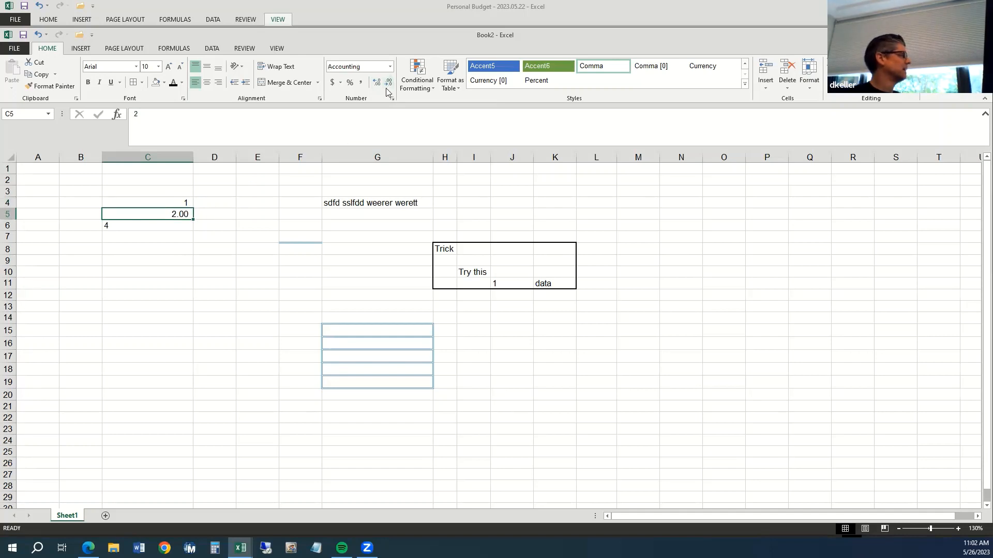
{"action": "left_click", "coordinate": [389, 84]}
{"action": "left_click", "coordinate": [388, 85]}
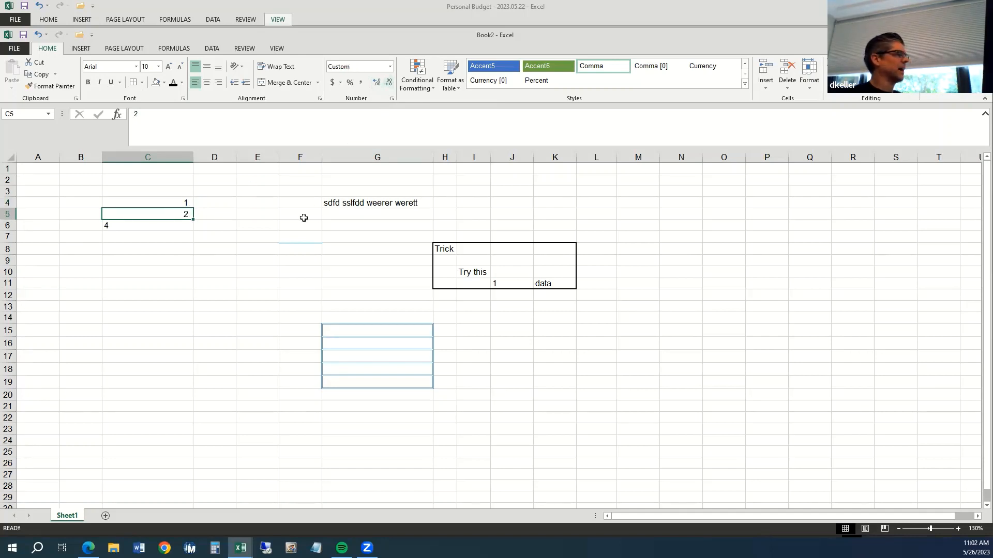
{"action": "left_click", "coordinate": [180, 195]}
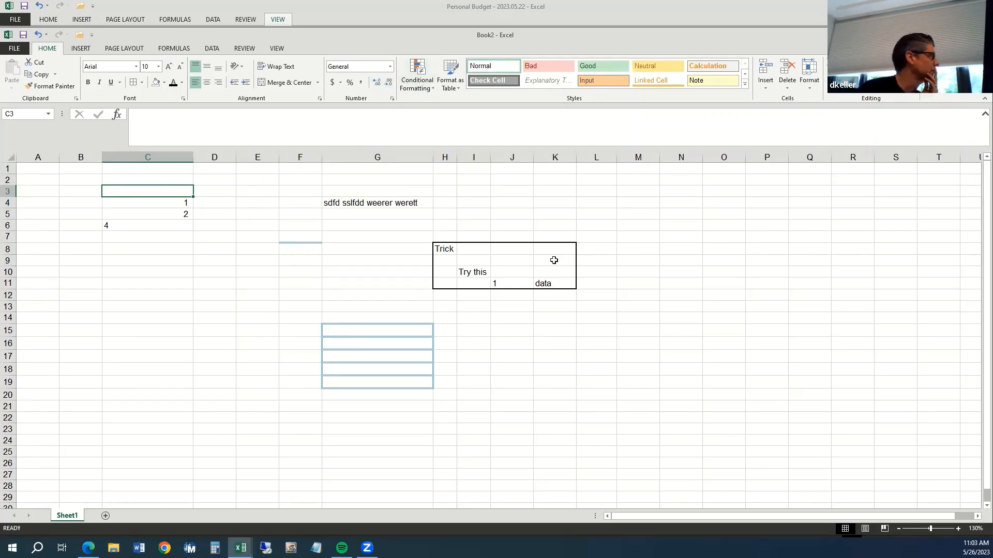
{"action": "left_click", "coordinate": [517, 189]}
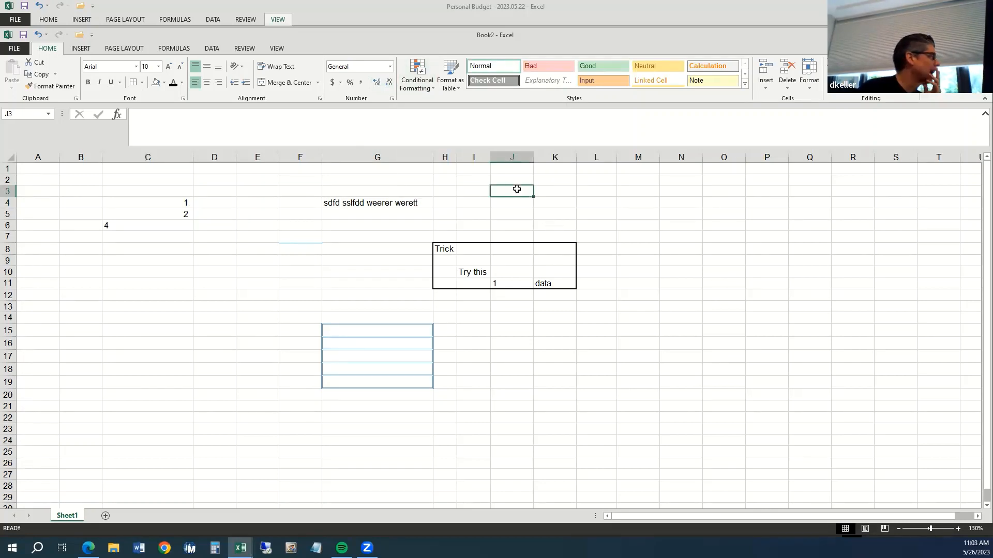
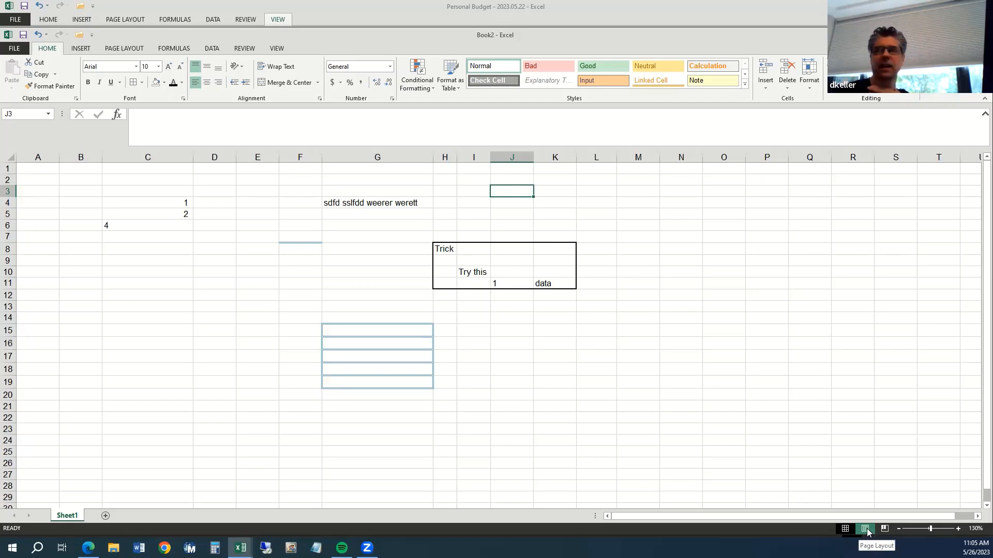
Show the sheet in Page Layout view, and switch it to Page Break Preview.
{"action": "left_click", "coordinate": [866, 529]}
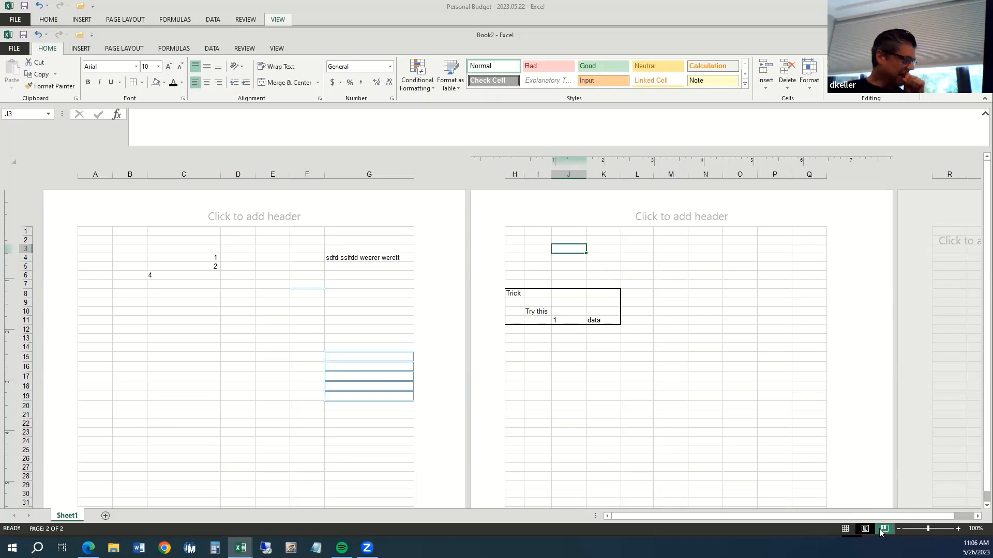
{"action": "left_click", "coordinate": [884, 529]}
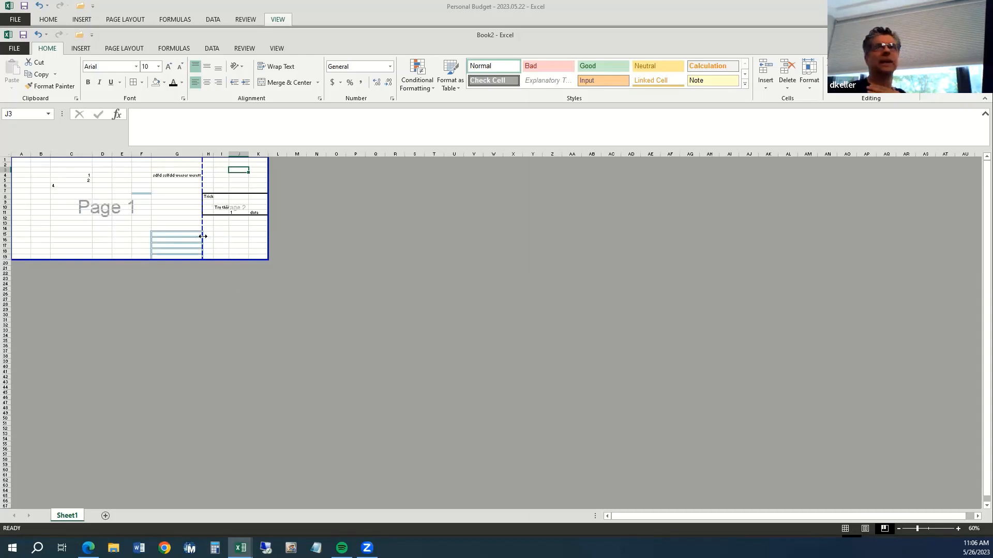
Move the vertical page break between columns F and G, extend the print area down to row 27, and return to Normal view.
{"action": "left_click_drag", "start_coordinate": [202, 236], "coordinate": [149, 250]}
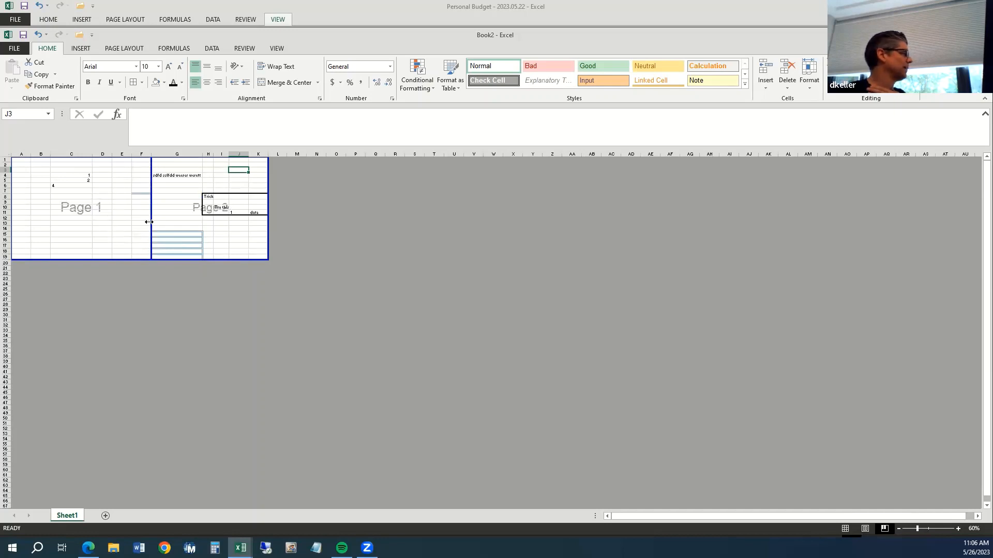
{"action": "left_click_drag", "start_coordinate": [139, 259], "coordinate": [142, 306]}
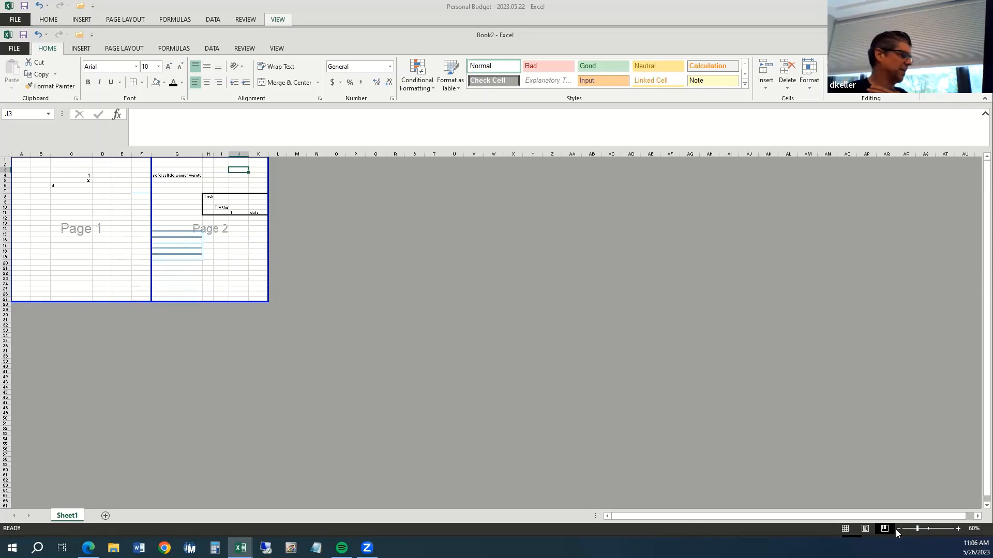
{"action": "left_click", "coordinate": [844, 528]}
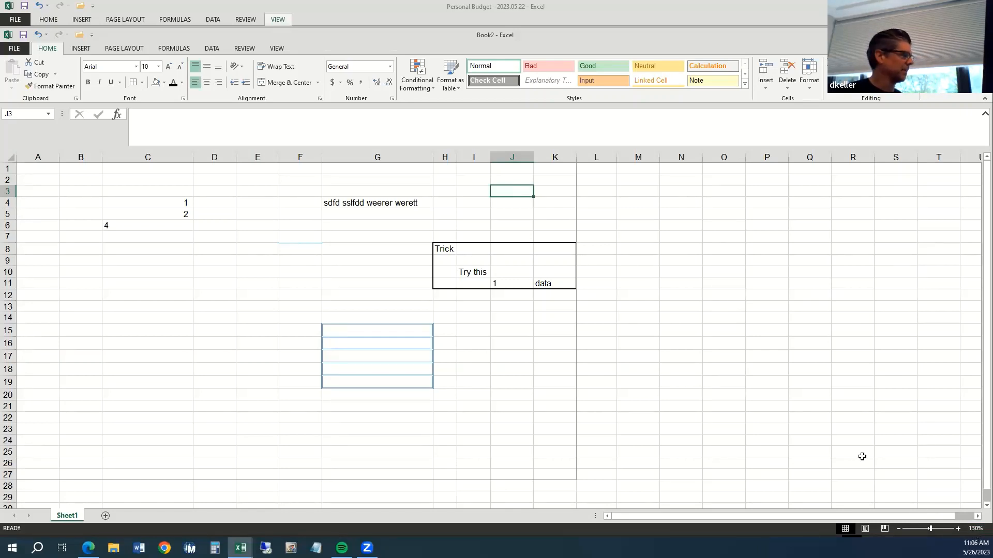
Zoom the sheet in to 210%.
{"action": "left_click", "coordinate": [958, 528]}
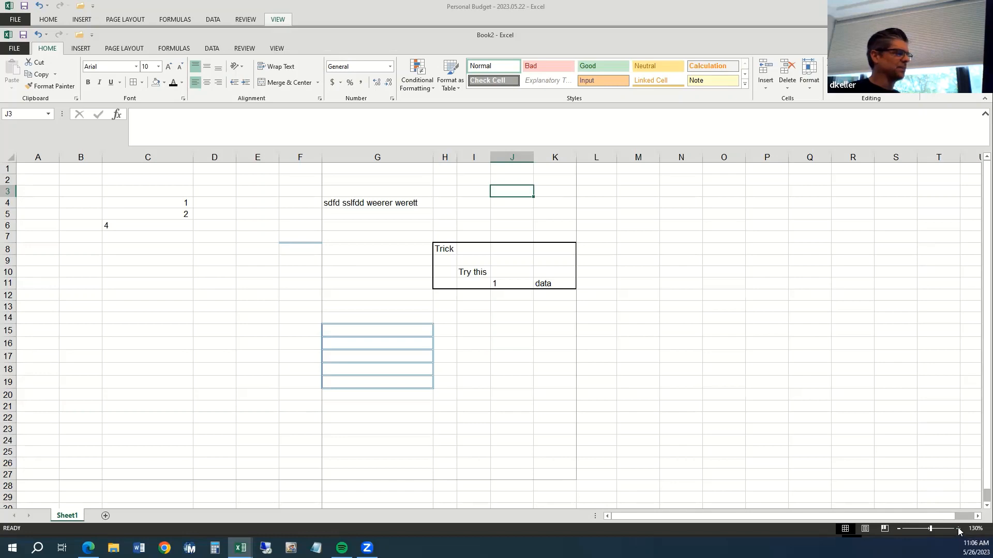
{"action": "left_click", "coordinate": [958, 528]}
{"action": "left_click", "coordinate": [957, 528]}
{"action": "left_click", "coordinate": [958, 528]}
{"action": "left_click", "coordinate": [958, 528]}
{"action": "left_click", "coordinate": [957, 528]}
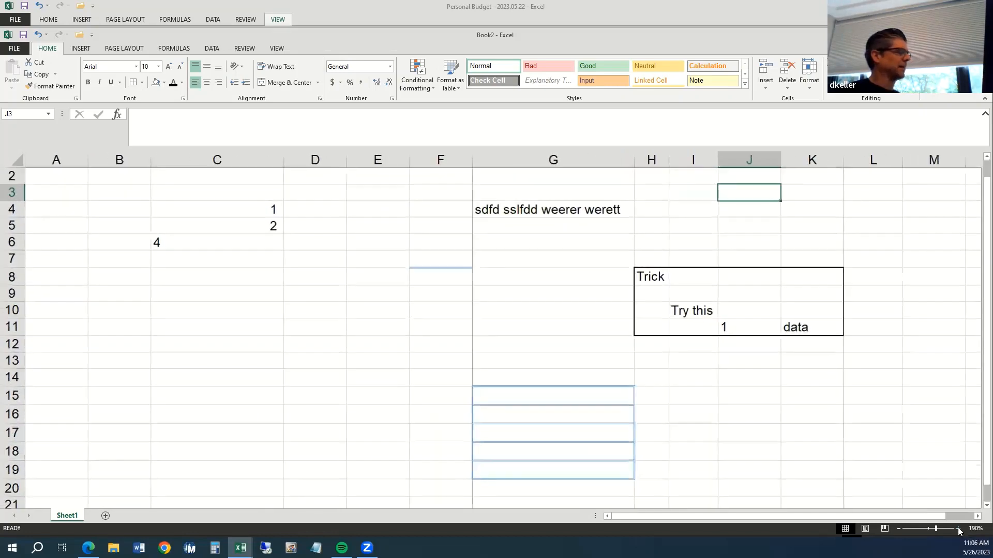
{"action": "left_click", "coordinate": [957, 528]}
{"action": "left_click", "coordinate": [957, 528]}
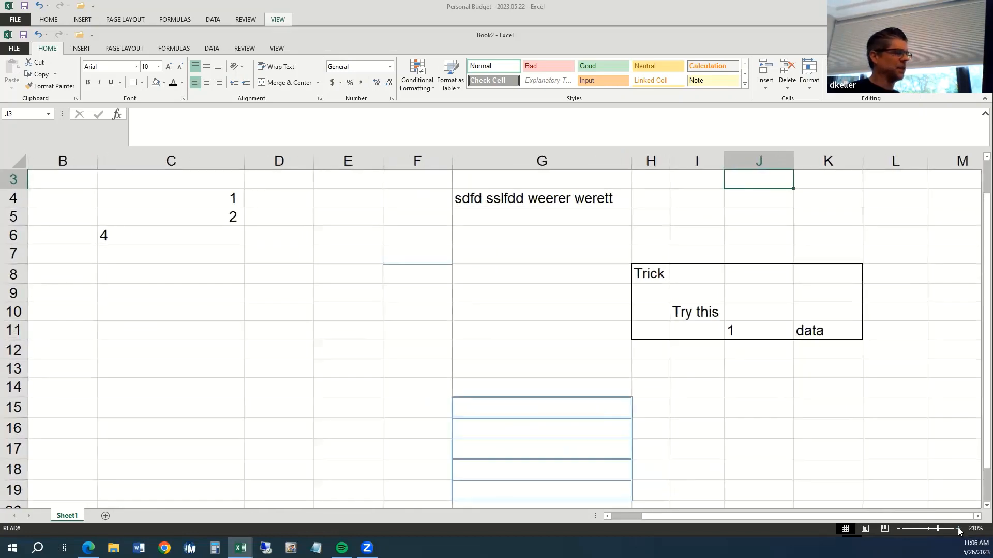
Zoom the sheet out to 80%.
{"action": "left_click", "coordinate": [899, 528]}
{"action": "left_click", "coordinate": [900, 528]}
{"action": "left_click", "coordinate": [899, 528]}
{"action": "left_click", "coordinate": [899, 528]}
{"action": "left_click", "coordinate": [899, 528]}
{"action": "left_click", "coordinate": [900, 528]}
{"action": "left_click", "coordinate": [899, 528]}
{"action": "left_click", "coordinate": [899, 528]}
{"action": "left_click", "coordinate": [899, 528]}
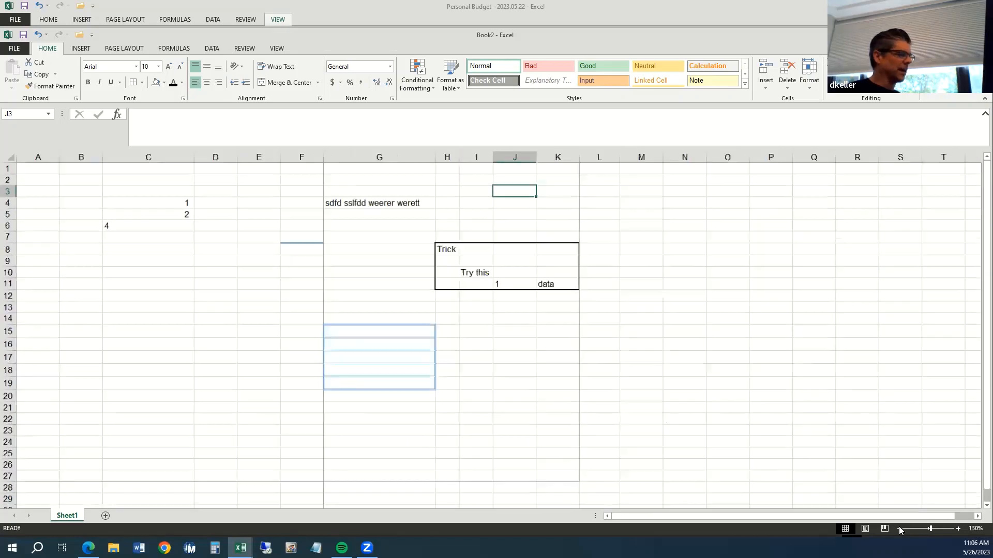
{"action": "left_click", "coordinate": [899, 528]}
{"action": "left_click", "coordinate": [899, 528]}
{"action": "left_click", "coordinate": [900, 528]}
{"action": "left_click", "coordinate": [899, 528]}
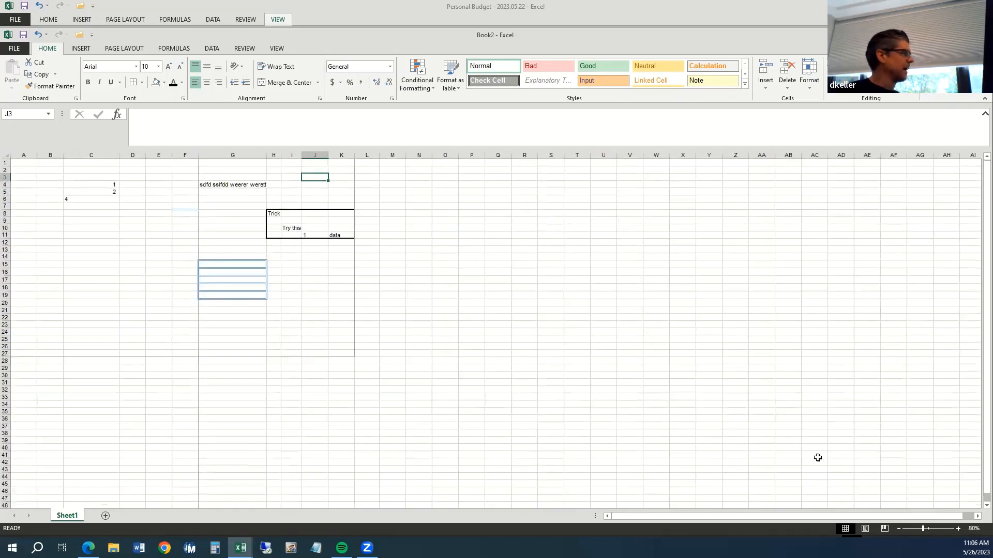
Select cell Y31 and set a custom zoom magnification of 85%.
{"action": "left_click", "coordinate": [698, 383]}
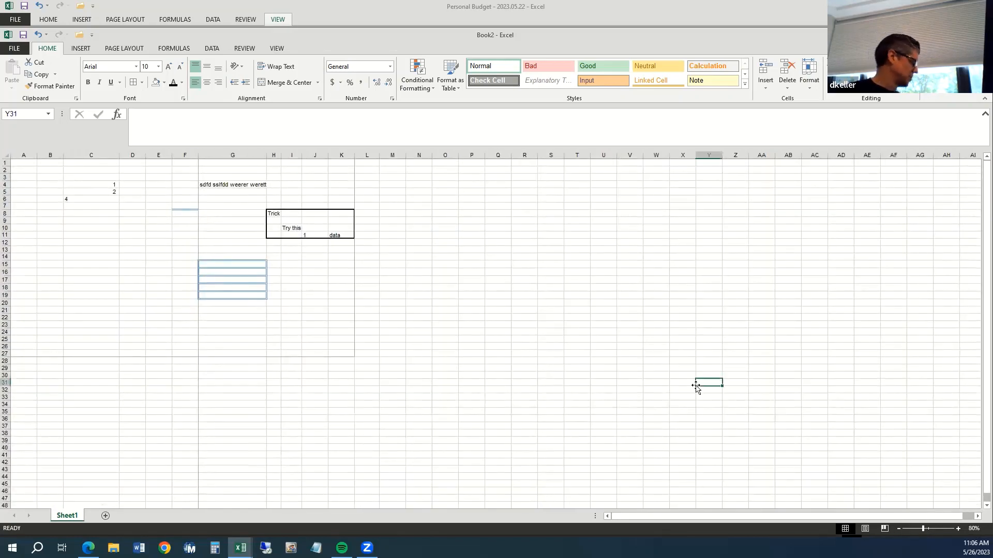
{"action": "key", "text": "alt"}
{"action": "key", "text": "w"}
{"action": "key", "text": "q"}
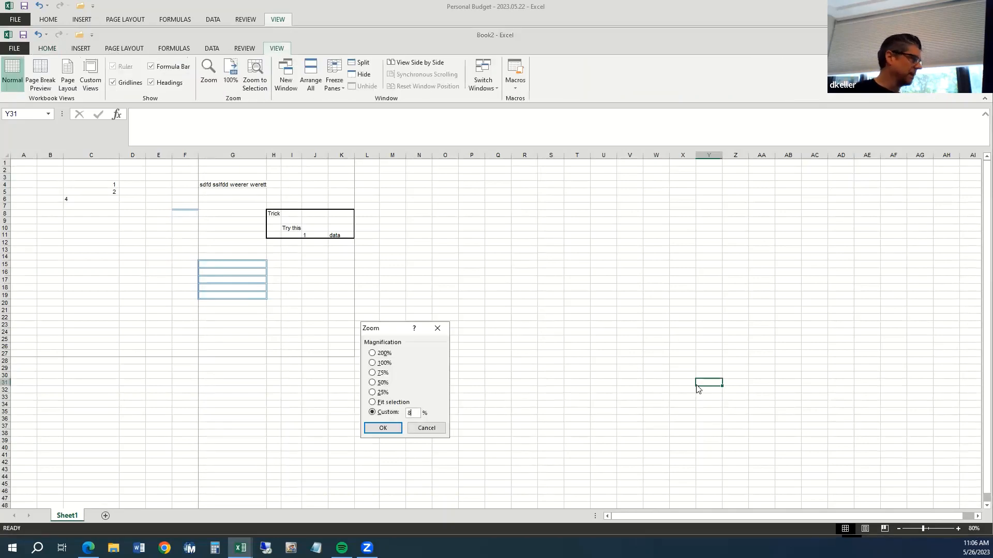
{"action": "key", "text": "Return"}
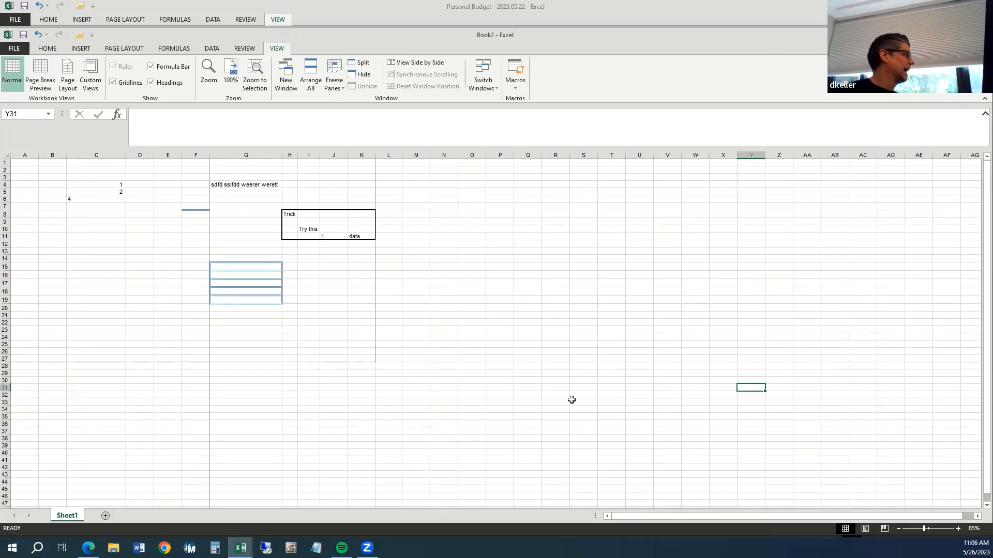
Zoom the sheet in to 130%.
{"action": "left_click", "coordinate": [958, 529]}
{"action": "left_click", "coordinate": [958, 529]}
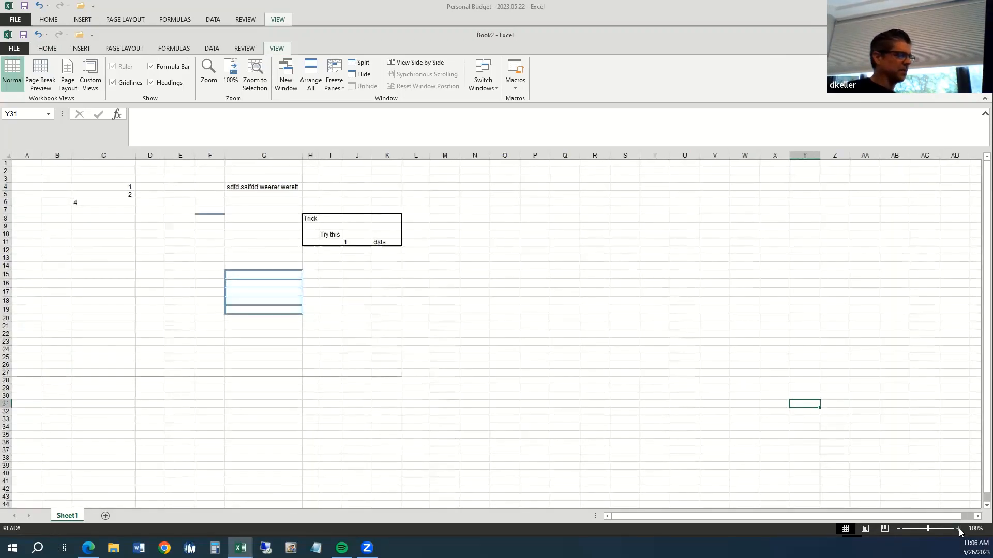
{"action": "left_click", "coordinate": [958, 529]}
{"action": "left_click", "coordinate": [959, 528]}
{"action": "left_click", "coordinate": [958, 529]}
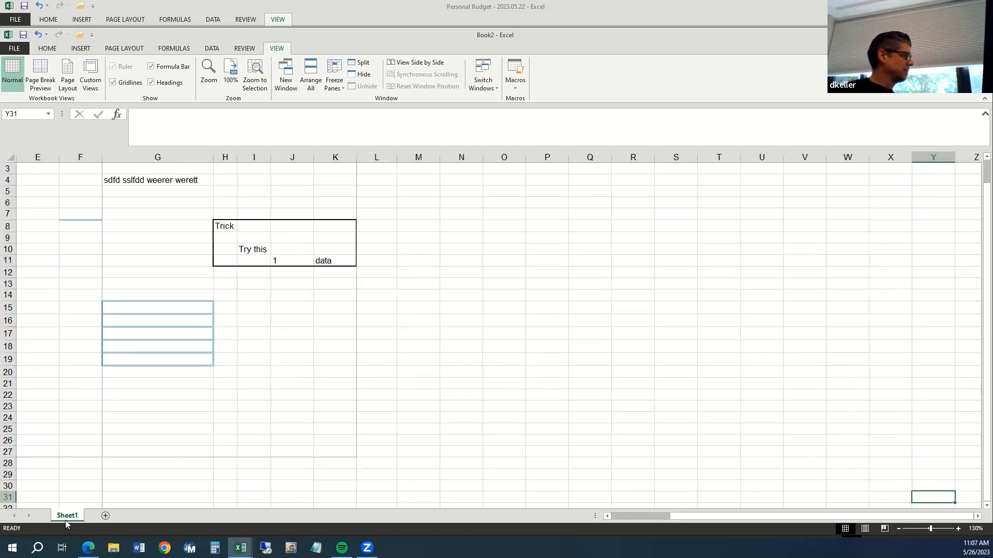
Add four new blank worksheets to the workbook after Sheet1.
{"action": "left_click", "coordinate": [106, 516]}
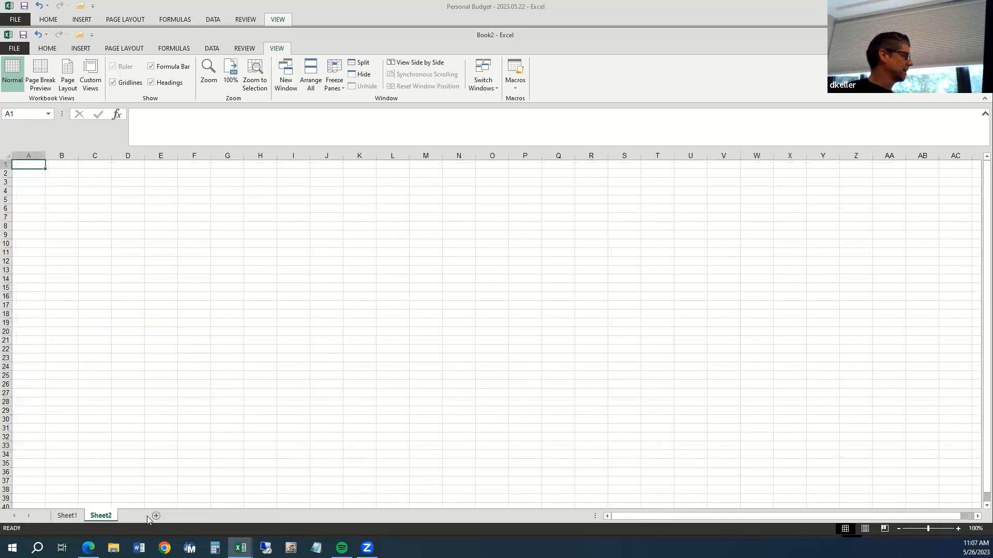
{"action": "left_click", "coordinate": [138, 516]}
{"action": "left_click", "coordinate": [172, 516]}
{"action": "left_click", "coordinate": [207, 517]}
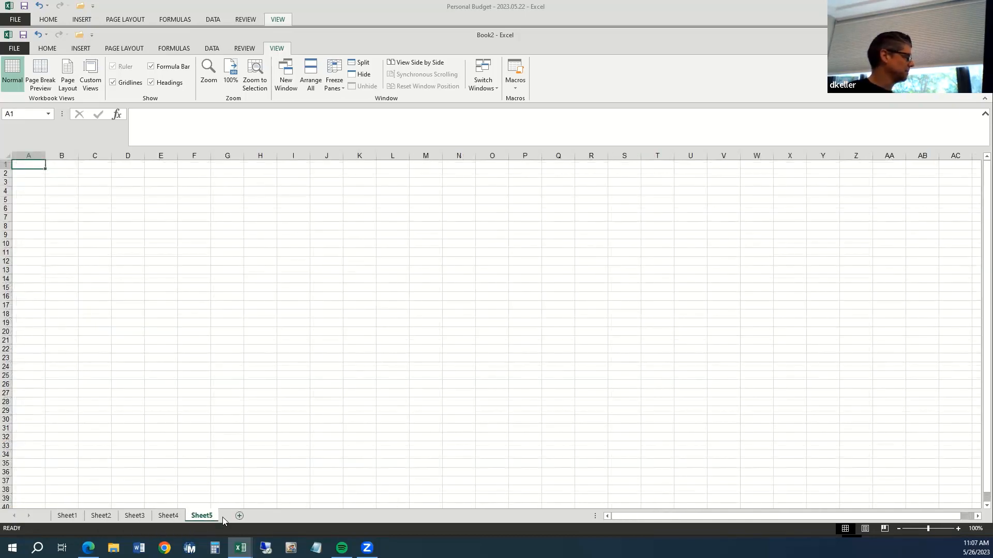
Add a sixth worksheet to the workbook and rename Sheet1 as One.
{"action": "left_click", "coordinate": [240, 517]}
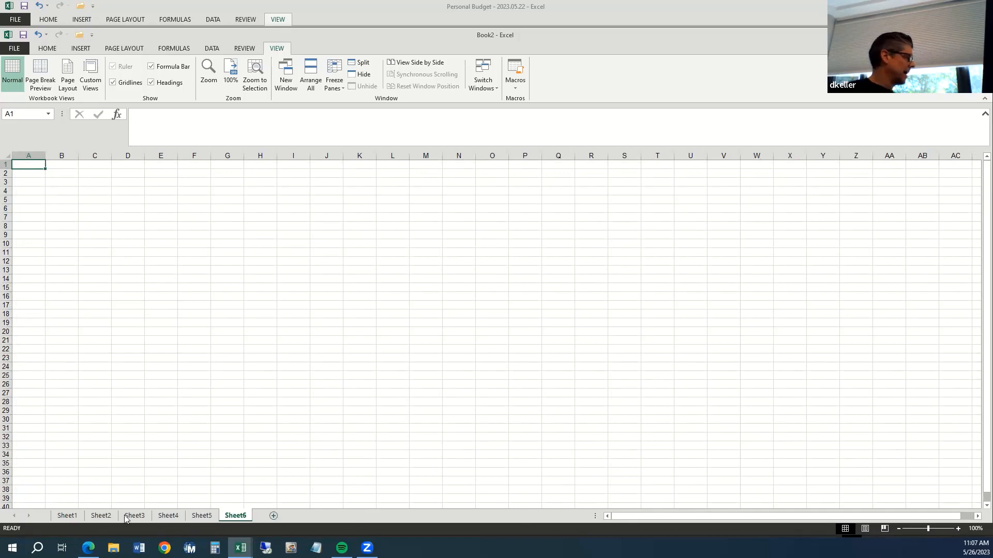
{"action": "left_click", "coordinate": [66, 517]}
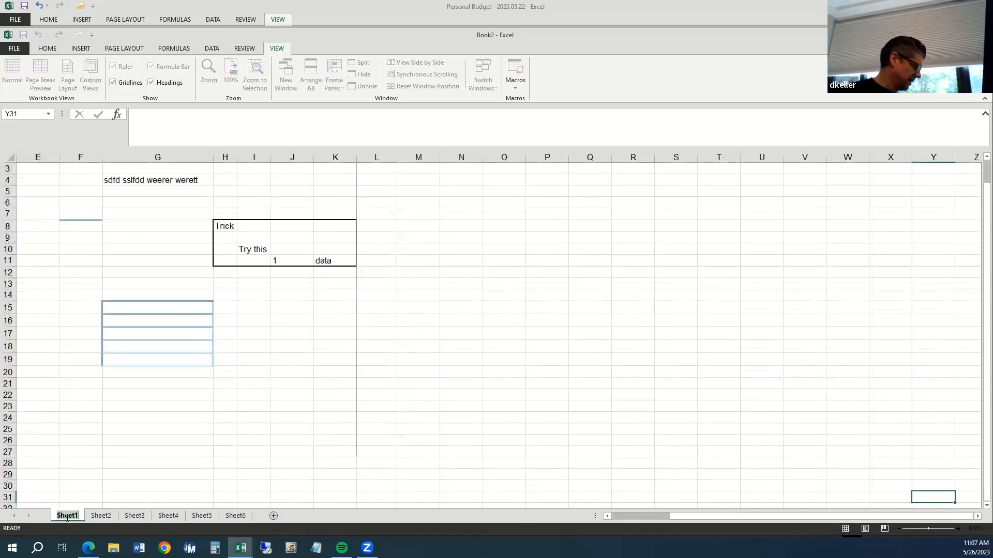
{"action": "double_click", "coordinate": [67, 516]}
{"action": "type", "text": "One"}
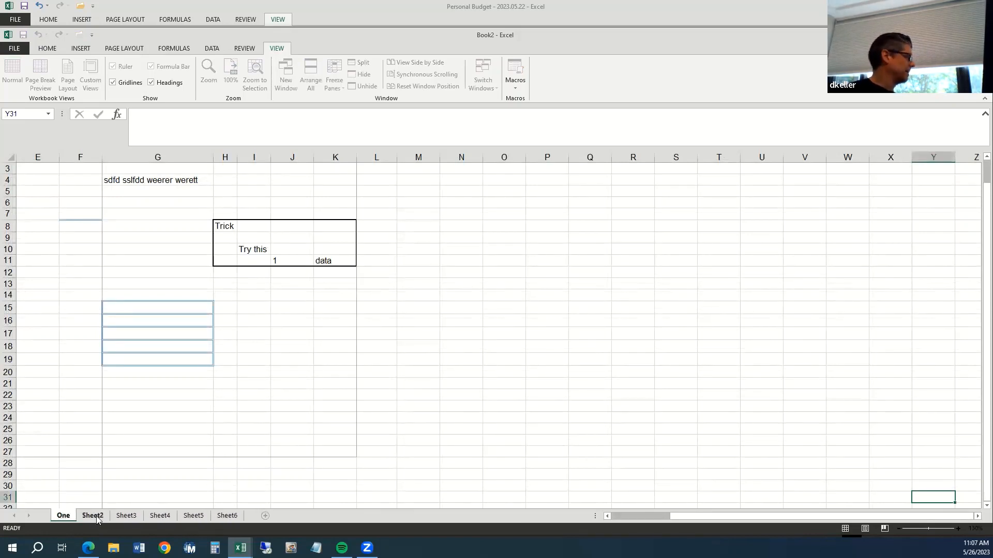
{"action": "left_click", "coordinate": [95, 516]}
Color the One sheet's tab blue and the Sheet2 tab light blue, using theme colors.
{"action": "right_click", "coordinate": [65, 517]}
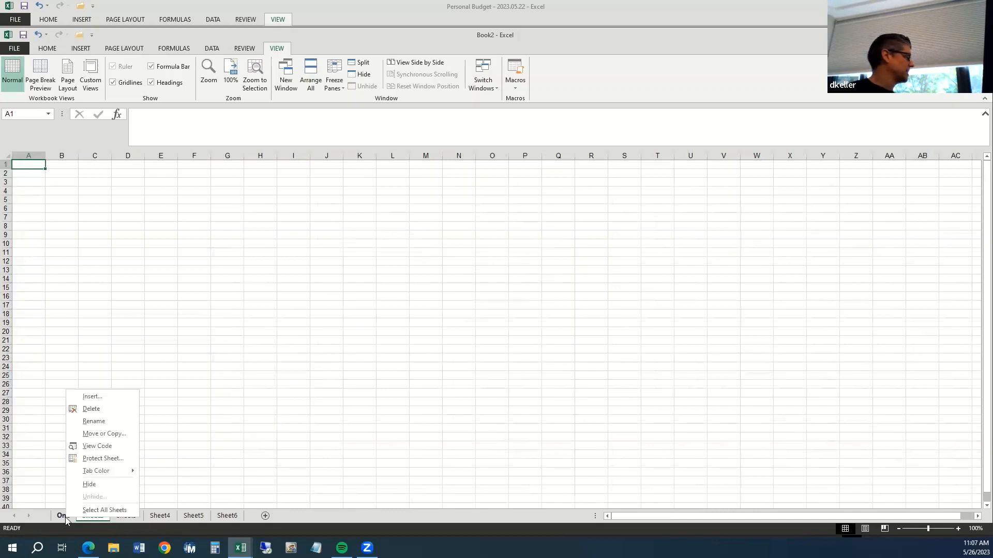
{"action": "mouse_move", "coordinate": [131, 477]}
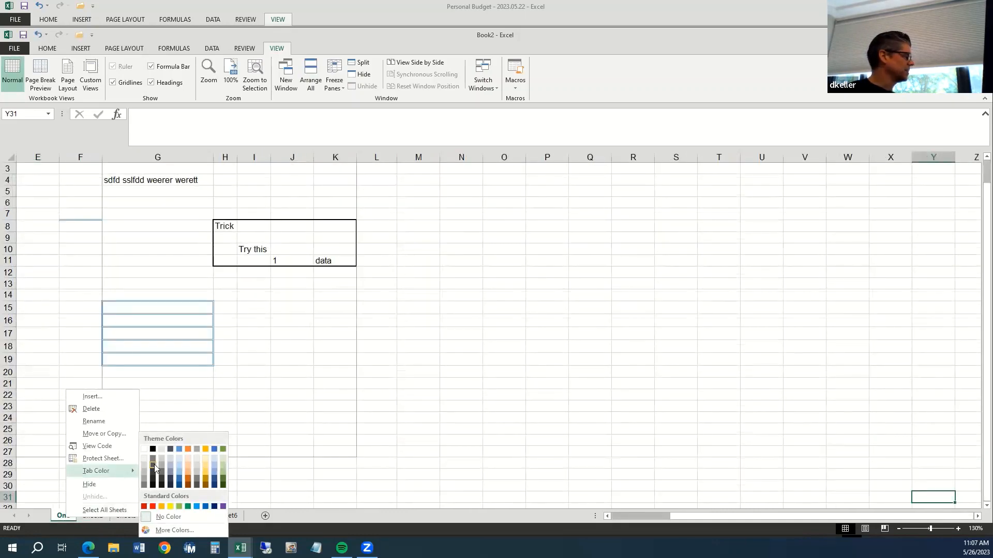
{"action": "left_click", "coordinate": [180, 451]}
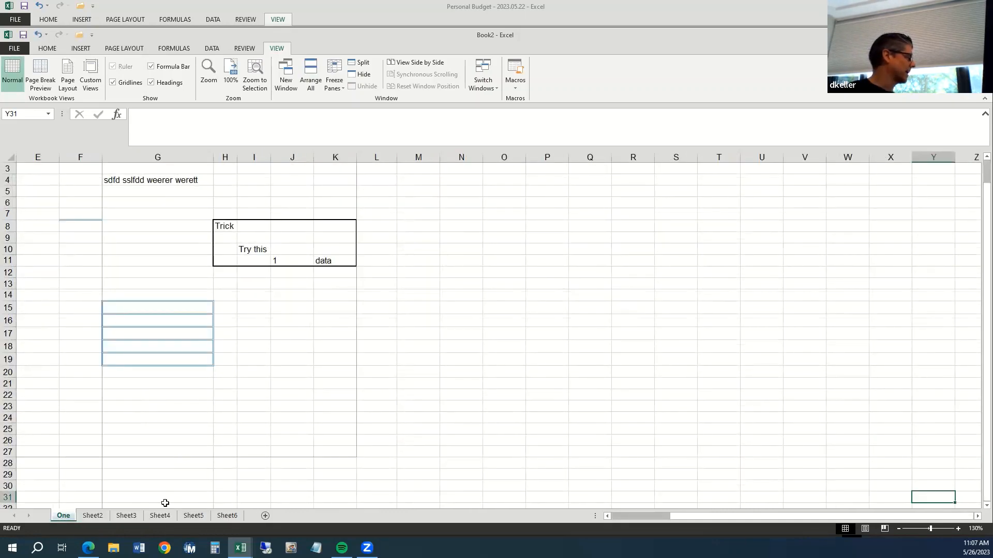
{"action": "right_click", "coordinate": [97, 516]}
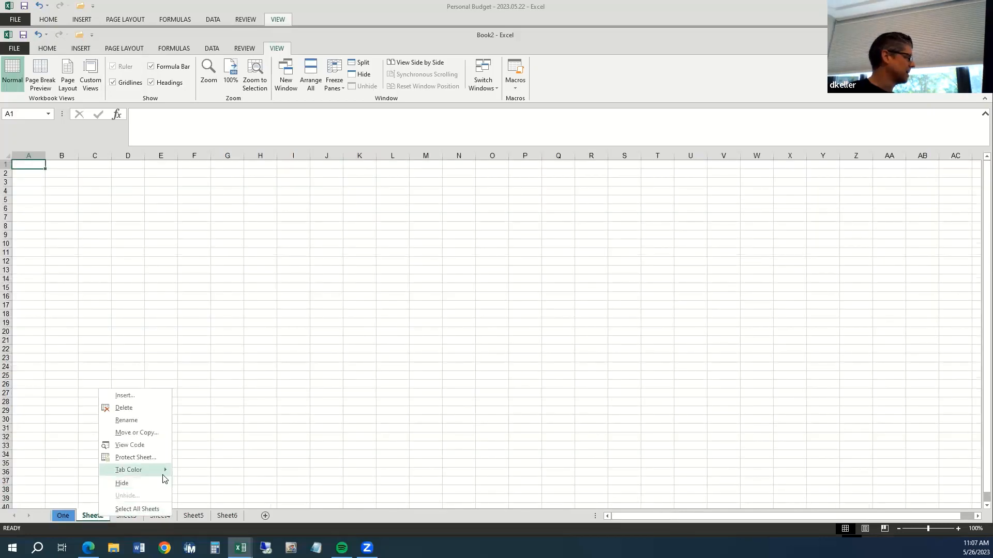
{"action": "mouse_move", "coordinate": [162, 474]}
{"action": "left_click", "coordinate": [212, 457]}
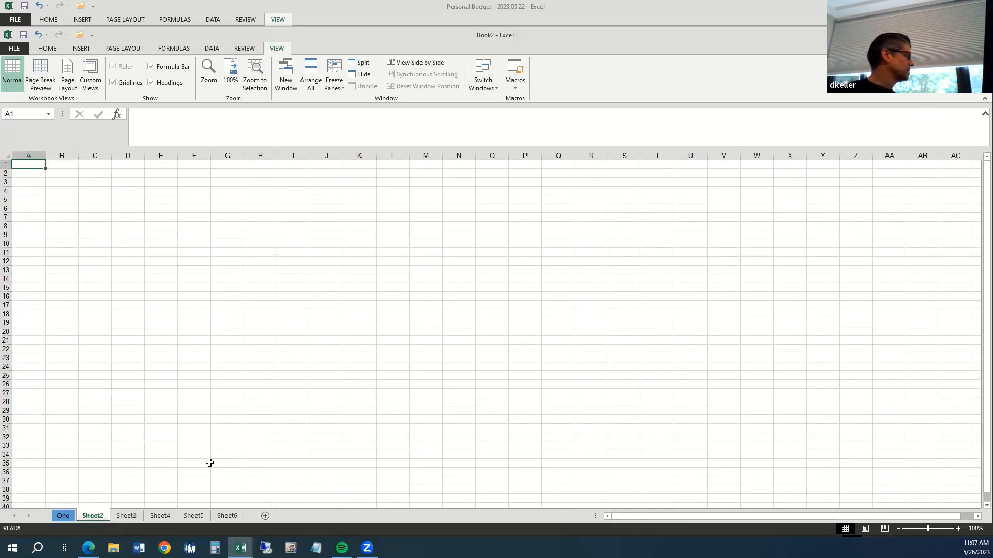
View the One sheet's contents from row 1, with cell I1 selected.
{"action": "left_click", "coordinate": [62, 516]}
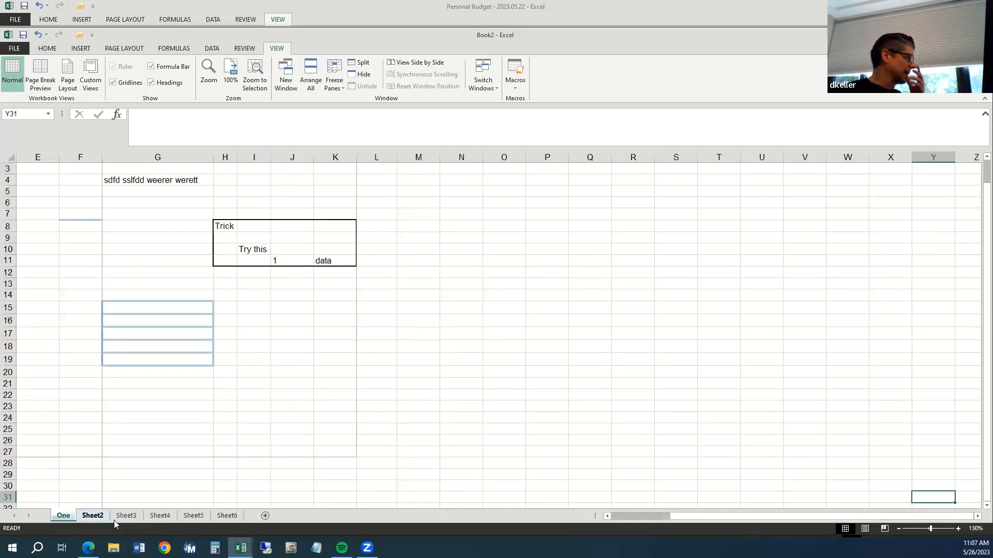
{"action": "left_click", "coordinate": [34, 170]}
{"action": "scroll", "coordinate": [21, 173], "scroll_direction": "up", "scroll_amount": 1}
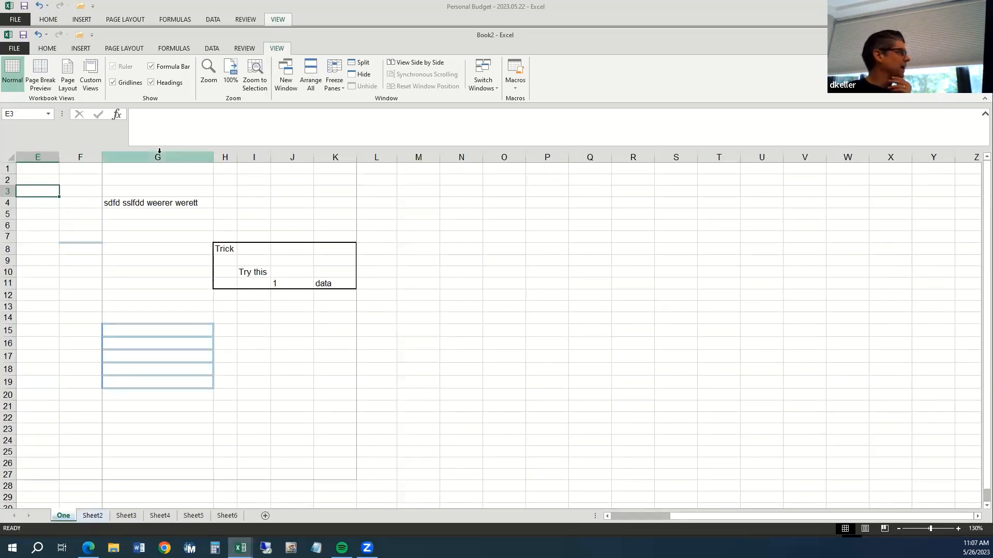
{"action": "left_click", "coordinate": [240, 167]}
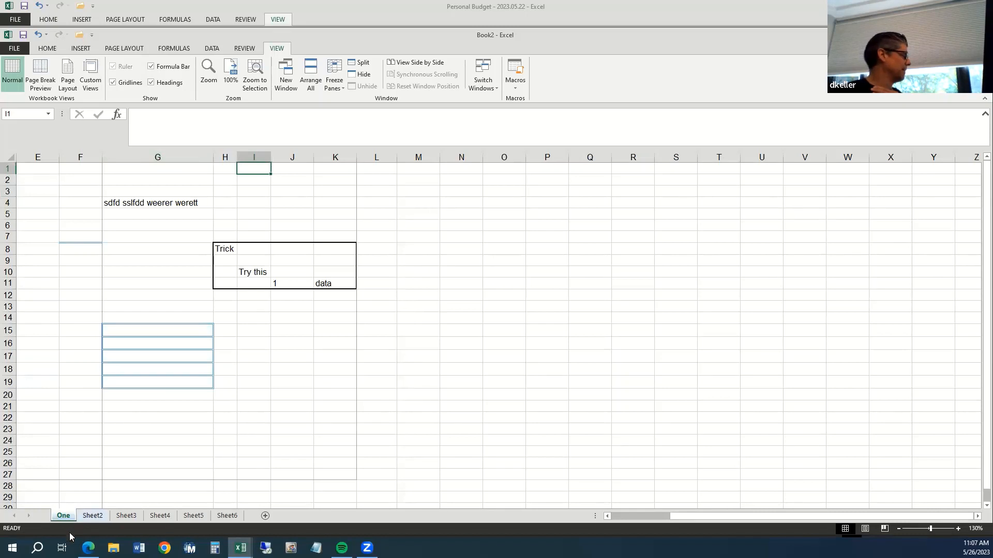
Fill cells A1:F2 on Sheet2 with light blue.
{"action": "left_click", "coordinate": [93, 516]}
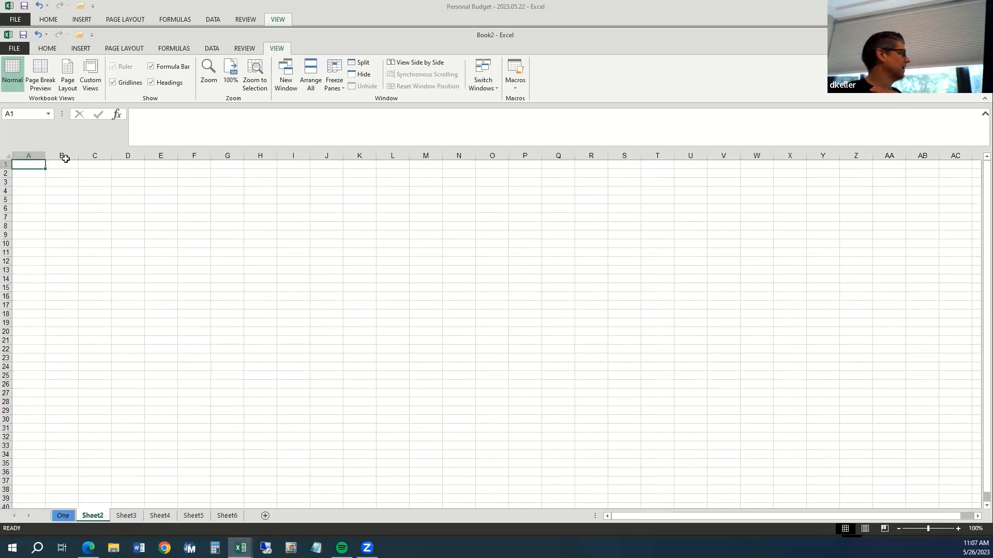
{"action": "left_click_drag", "start_coordinate": [34, 164], "coordinate": [196, 174]}
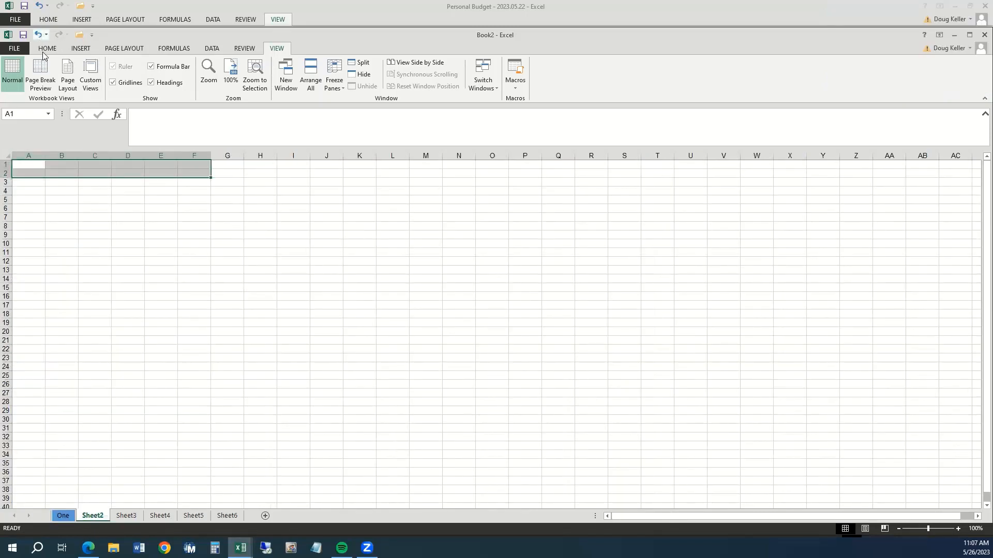
{"action": "left_click", "coordinate": [47, 49]}
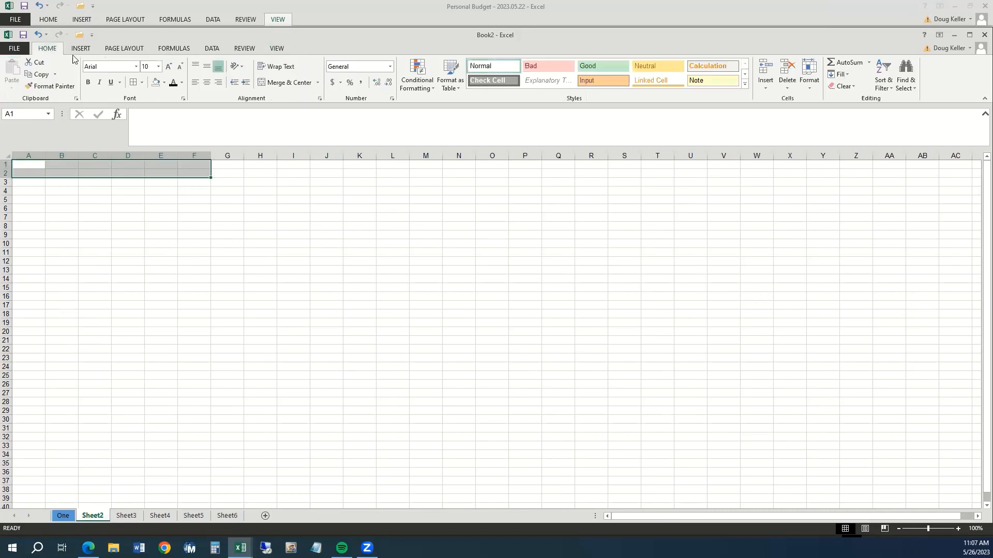
{"action": "left_click", "coordinate": [164, 82]}
{"action": "left_click", "coordinate": [190, 115]}
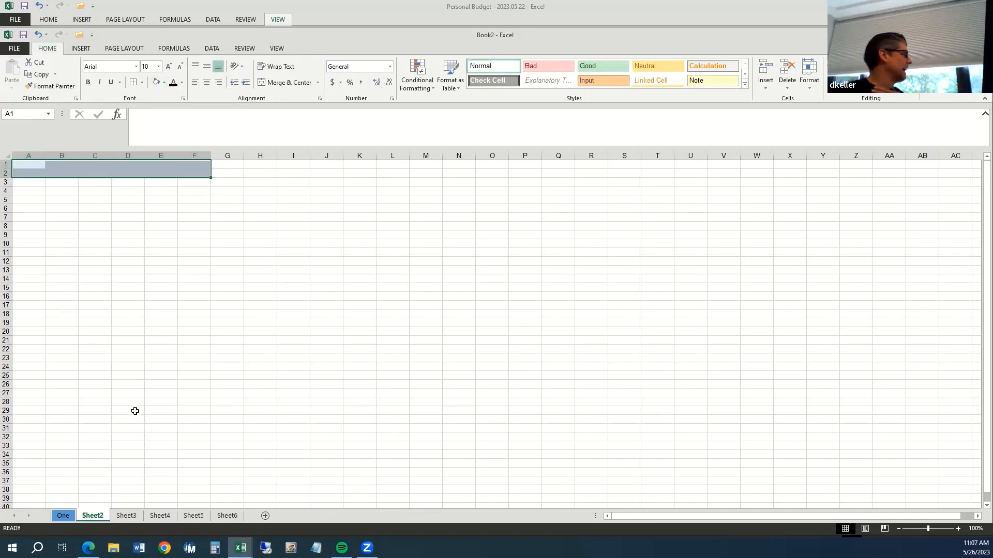
{"action": "left_click", "coordinate": [164, 429]}
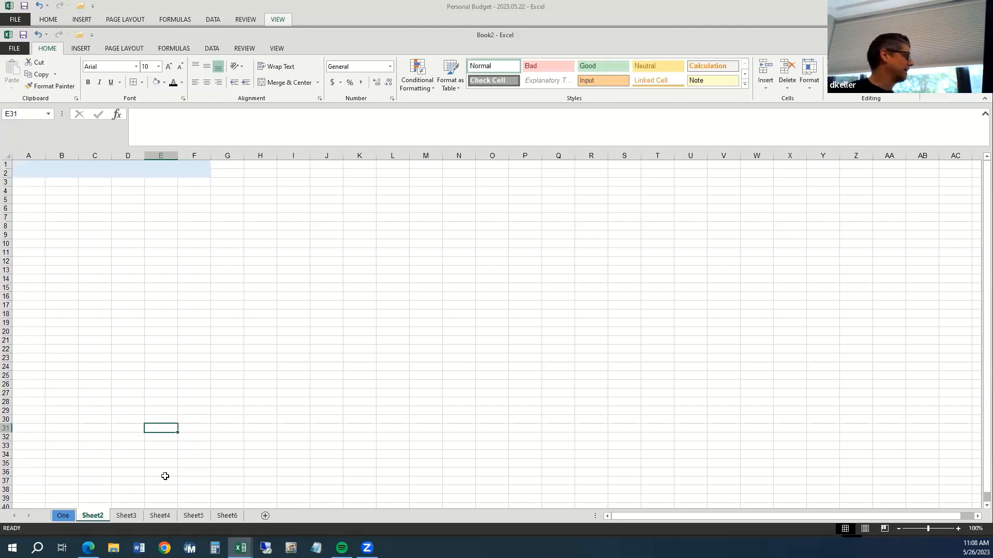
View the One sheet, Sheet2 and Sheet3 in turn, and return to Sheet2.
{"action": "left_click", "coordinate": [67, 517]}
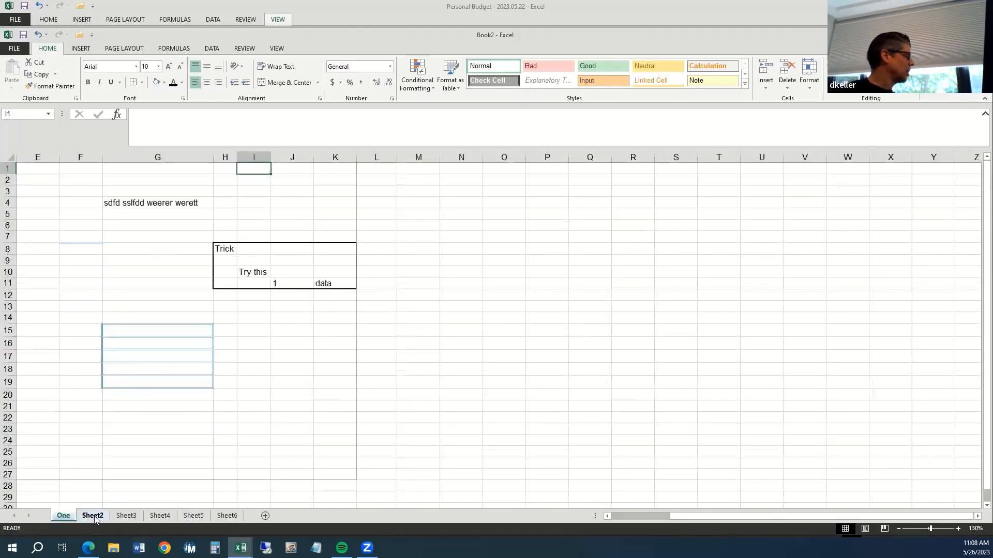
{"action": "left_click", "coordinate": [92, 515]}
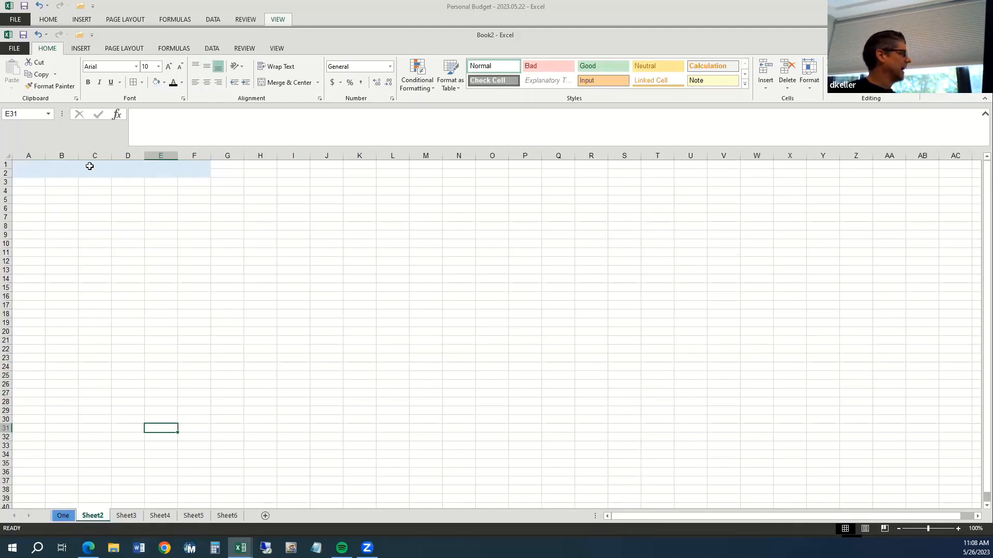
{"action": "left_click", "coordinate": [126, 516]}
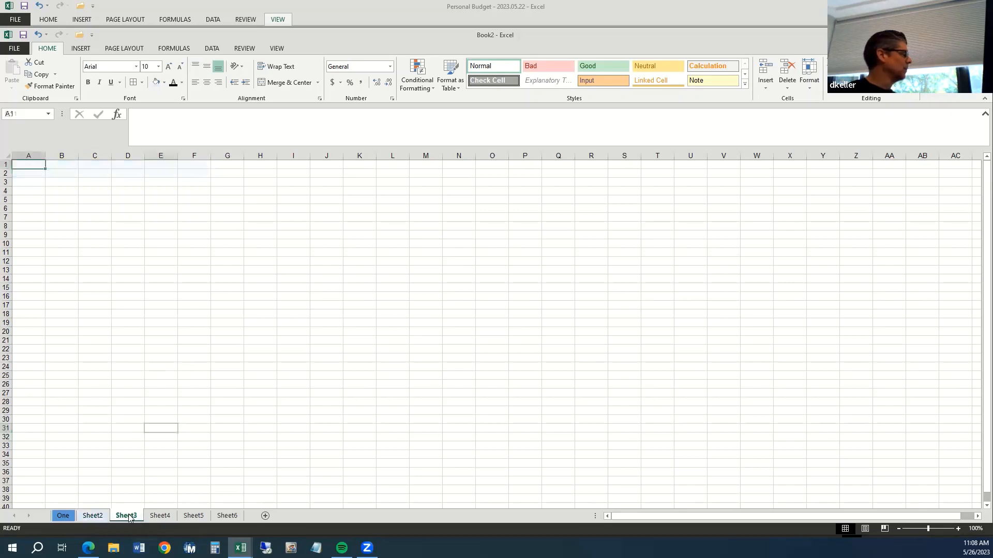
{"action": "left_click", "coordinate": [93, 515]}
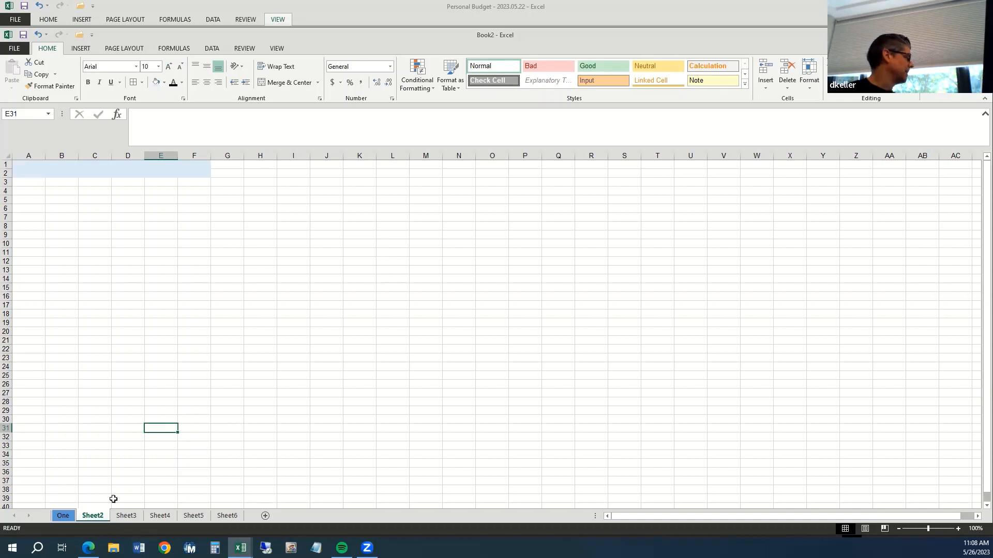
Hide Sheet2 from the workbook and unhide it again.
{"action": "right_click", "coordinate": [96, 517]}
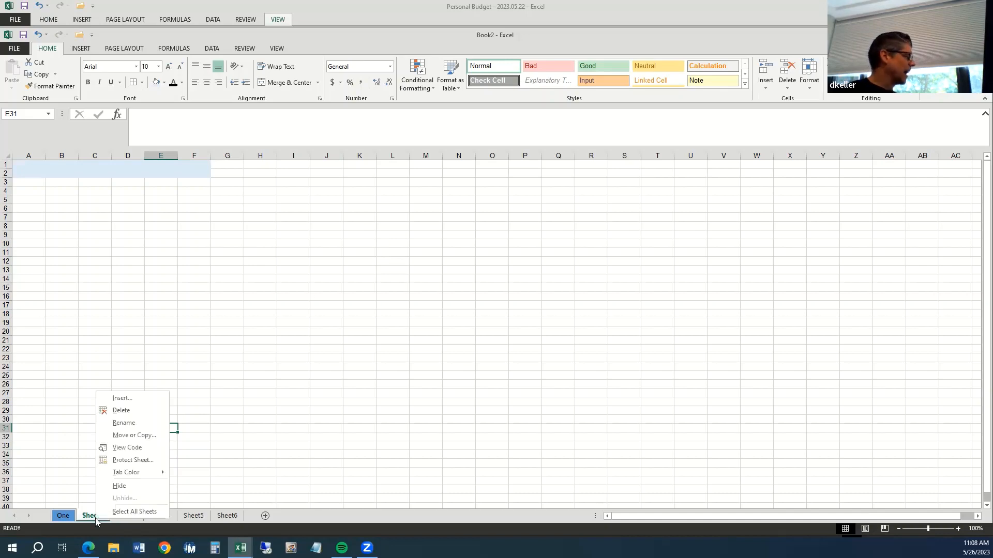
{"action": "left_click", "coordinate": [120, 486]}
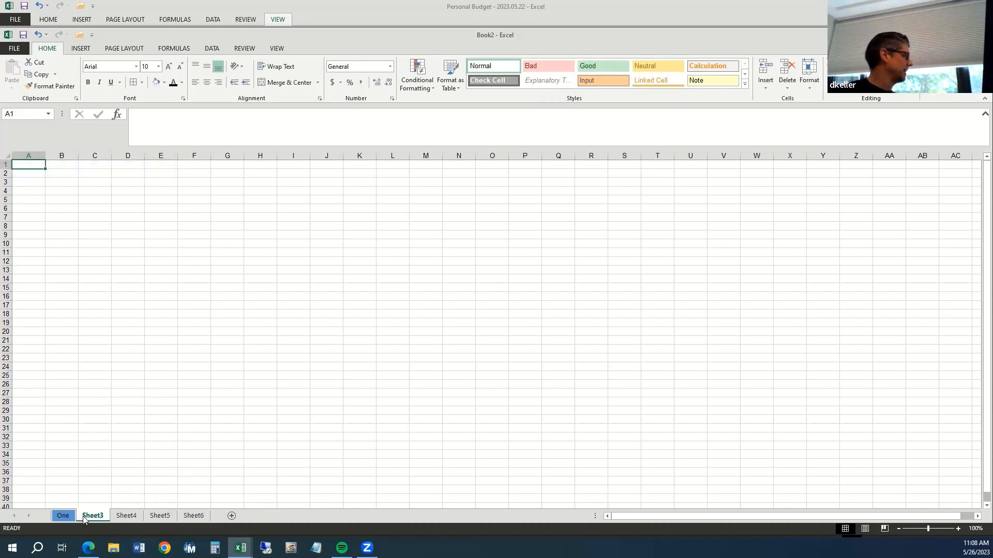
{"action": "right_click", "coordinate": [101, 514]}
{"action": "left_click", "coordinate": [97, 498]}
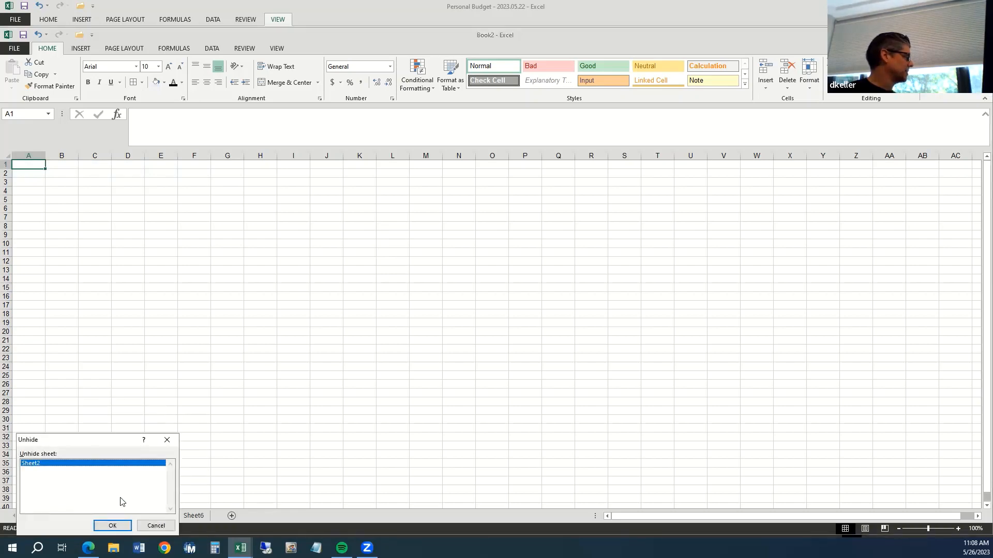
{"action": "left_click", "coordinate": [112, 526]}
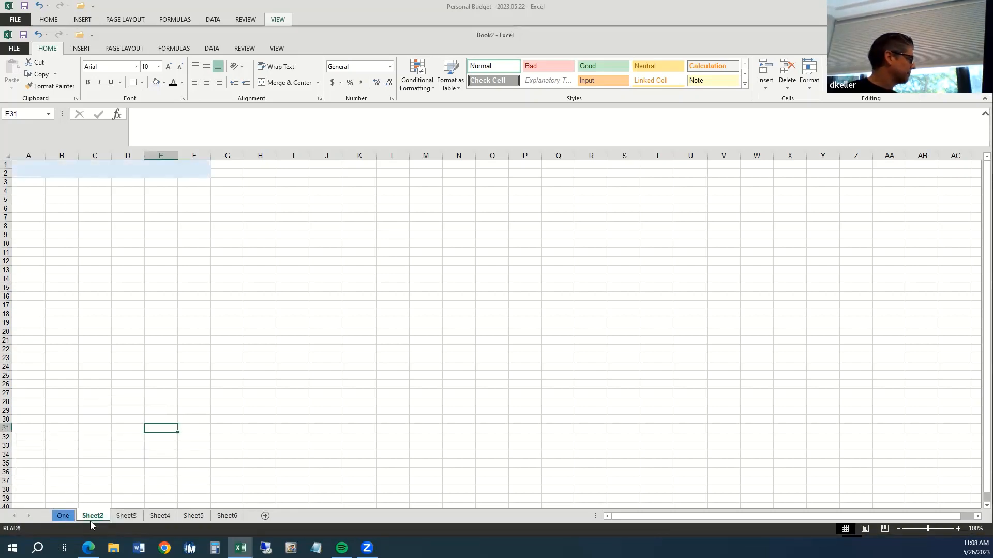
Group the One sheet with Sheet2 and permanently delete both worksheets.
{"action": "left_click", "coordinate": [64, 515], "text": "ctrl"}
{"action": "right_click", "coordinate": [68, 516]}
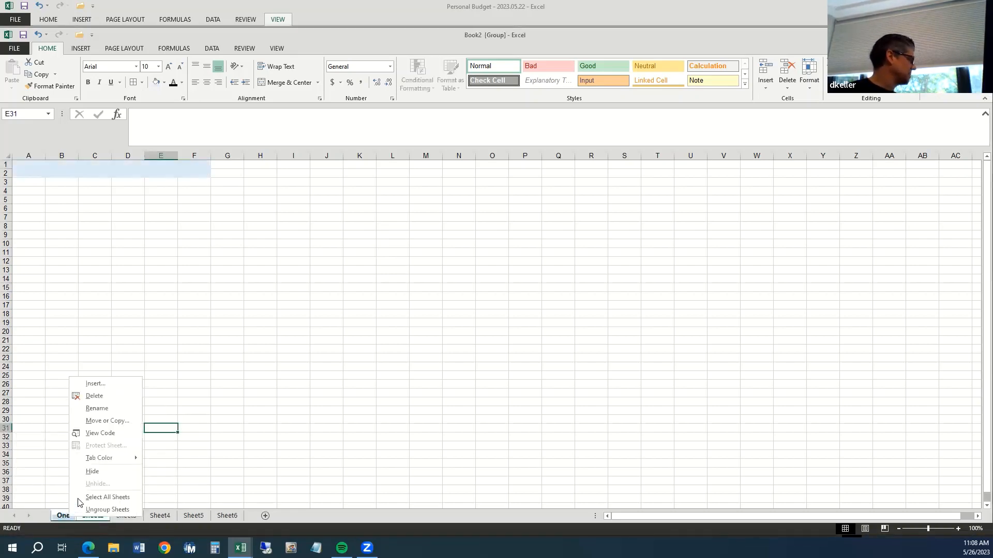
{"action": "left_click", "coordinate": [94, 396]}
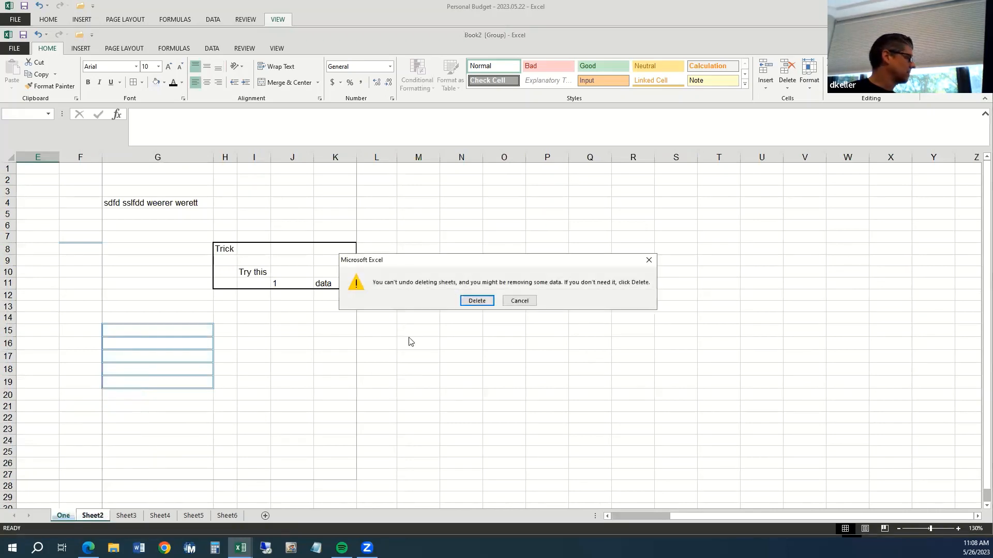
{"action": "left_click", "coordinate": [472, 302]}
Group Sheet4, Sheet5 and Sheet6 and delete them, leaving only Sheet3.
{"action": "left_click", "coordinate": [104, 516]}
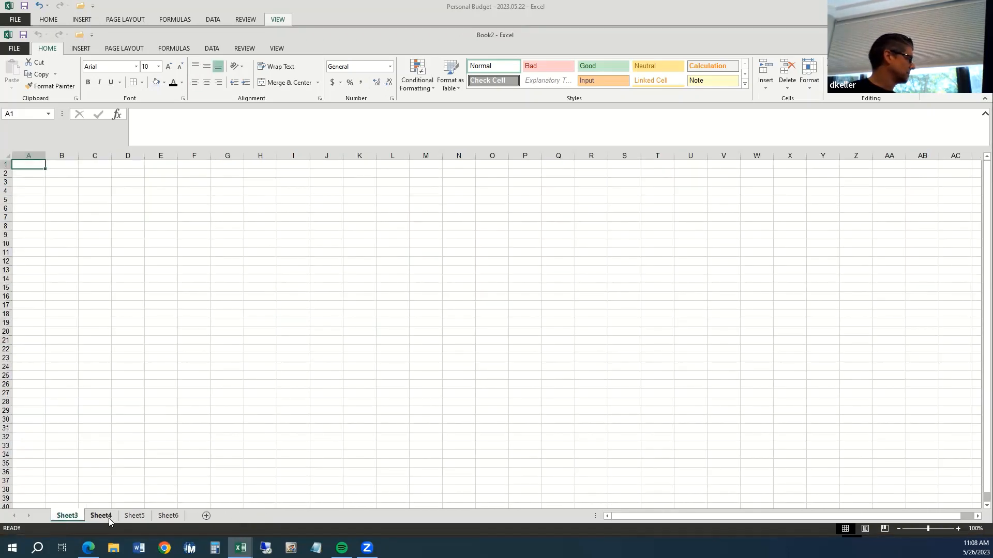
{"action": "left_click", "coordinate": [147, 516], "text": "ctrl"}
{"action": "right_click", "coordinate": [157, 516]}
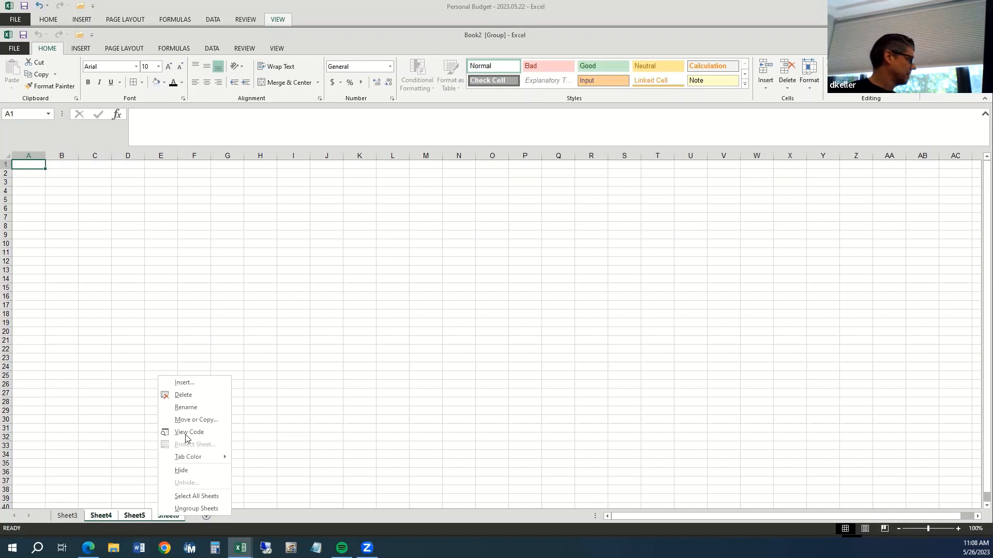
{"action": "left_click", "coordinate": [191, 394]}
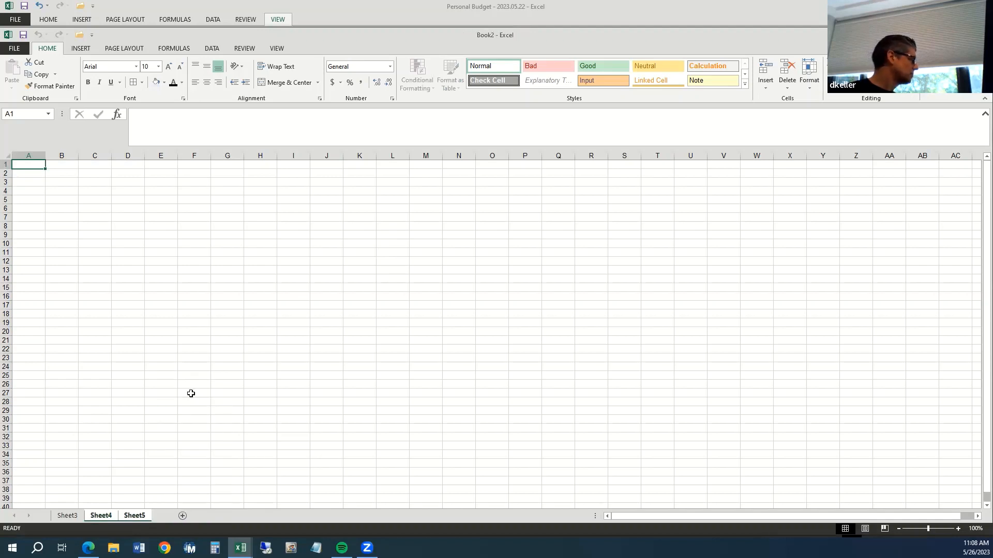
Rename Sheet3 as Budget.
{"action": "double_click", "coordinate": [68, 516]}
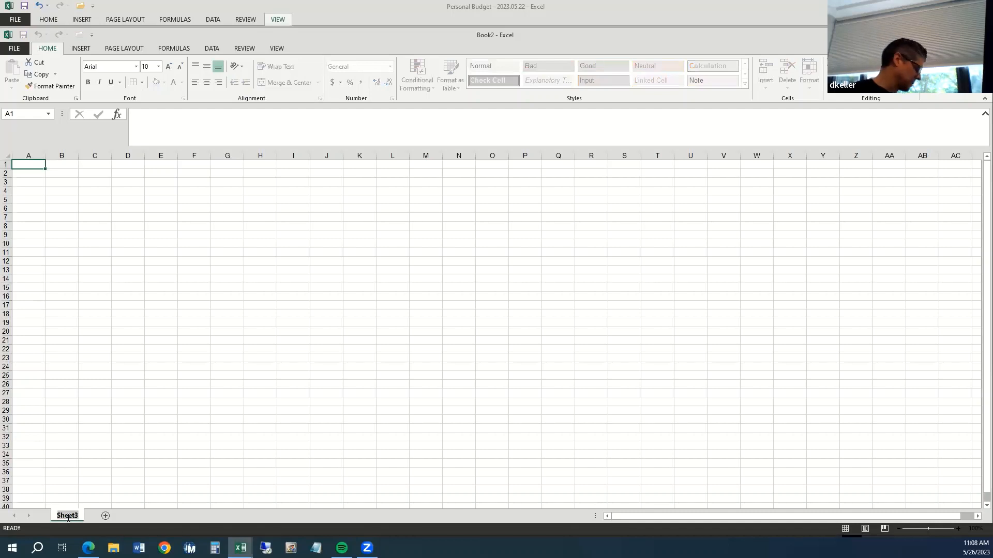
{"action": "type", "text": "Bud"}
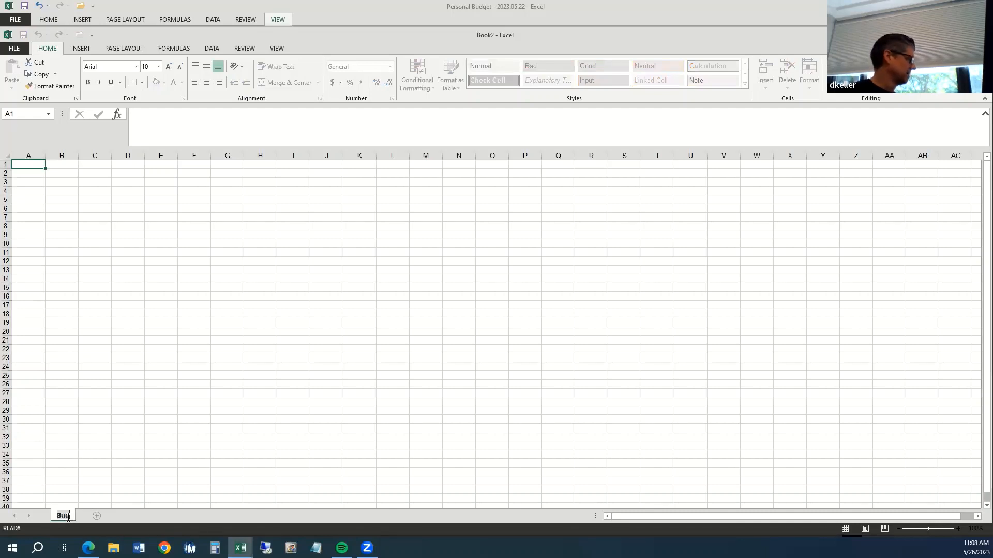
{"action": "type", "text": "get"}
{"action": "key", "text": "Return"}
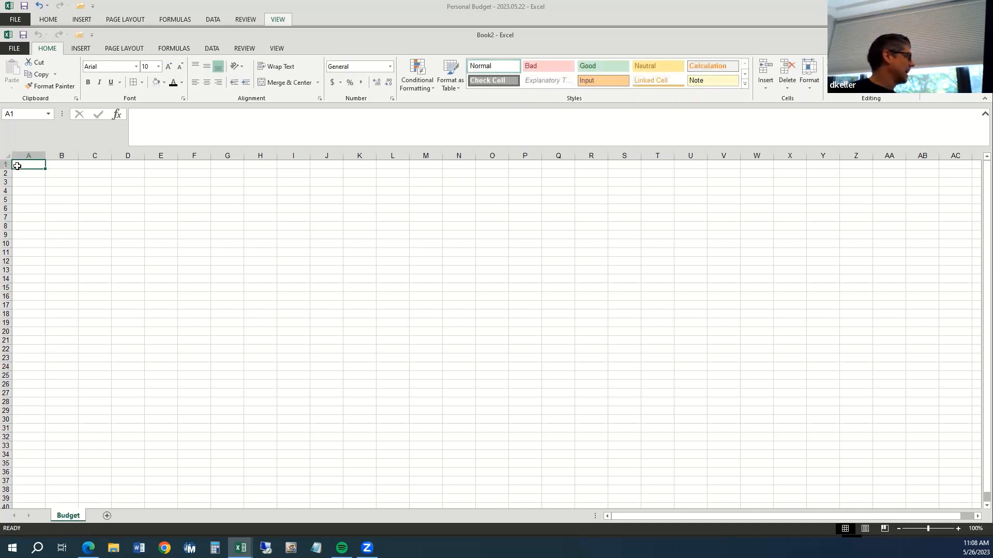
Bring up the Book1 workbook for reference, and return to cell A1 of the Budget sheet in Book2.
{"action": "left_click", "coordinate": [241, 548]}
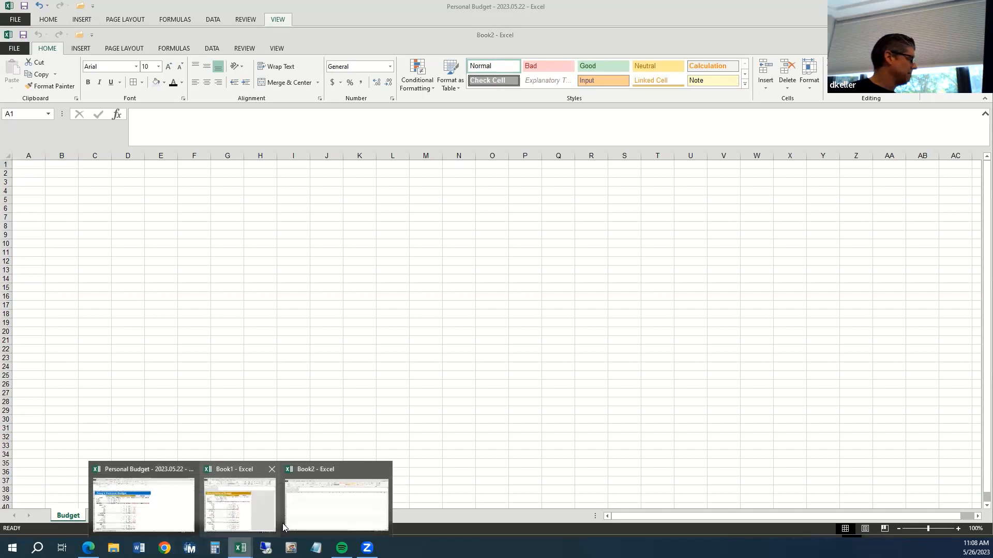
{"action": "left_click", "coordinate": [254, 517]}
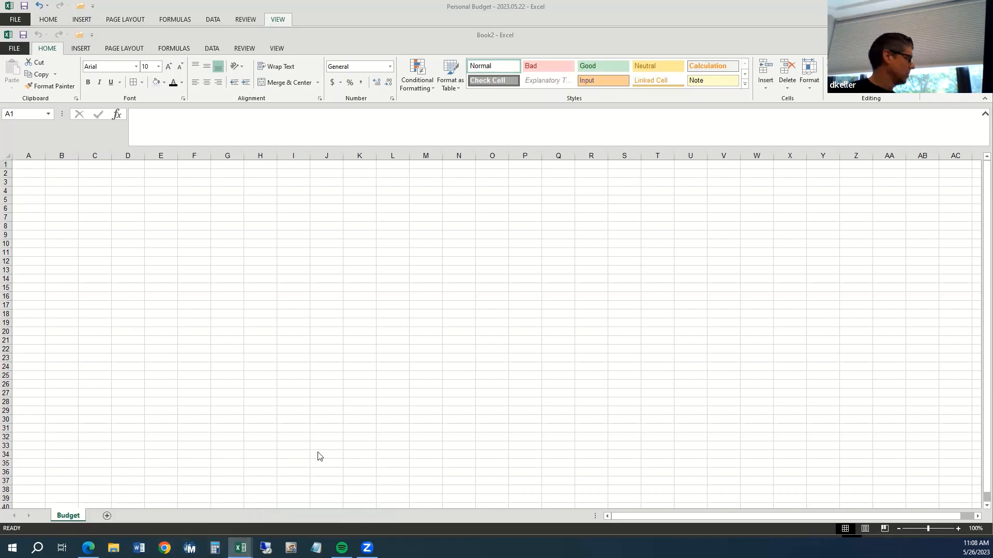
{"action": "left_click", "coordinate": [98, 251]}
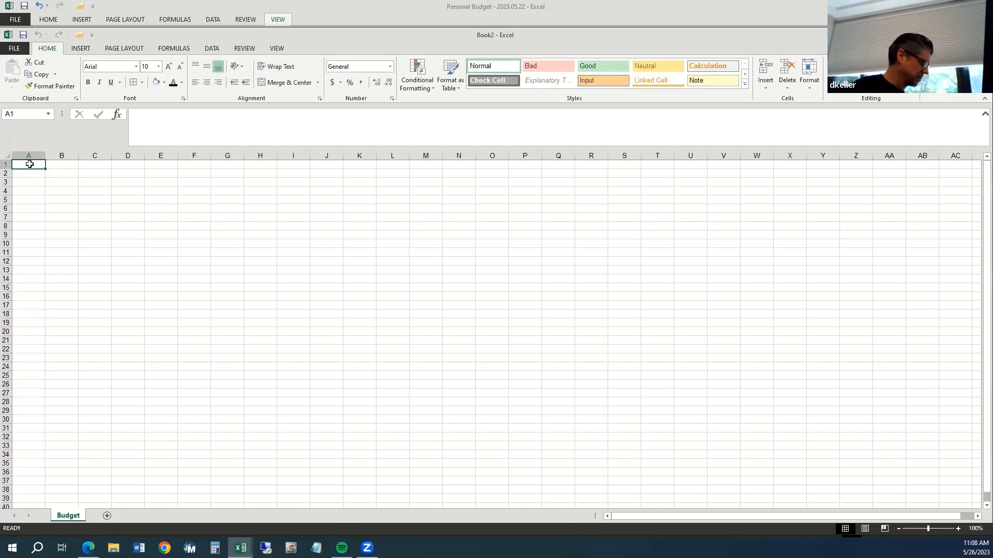
Start the title in cell A1 with "Per", and switch to the Personal Budget workbook for reference.
{"action": "type", "text": "Per"}
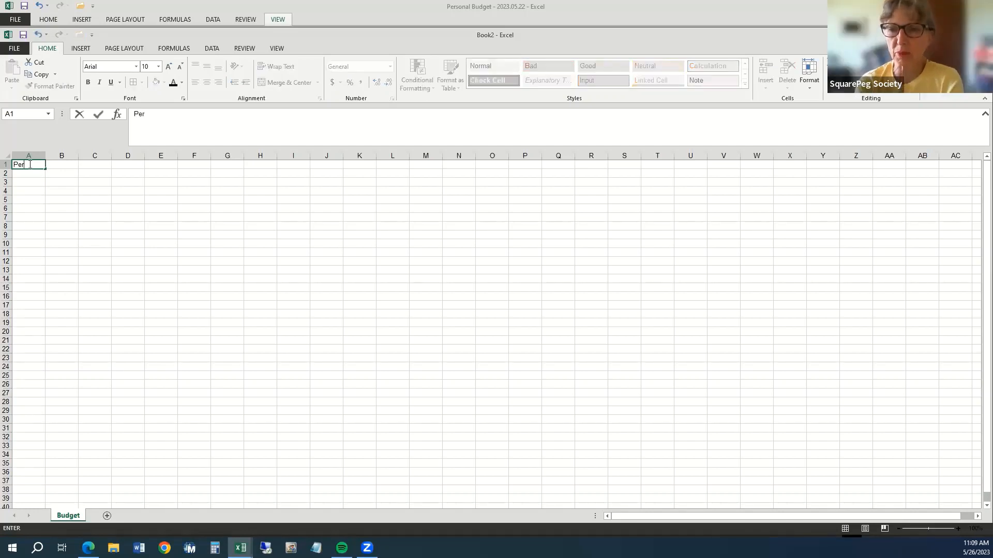
{"action": "left_click", "coordinate": [152, 6]}
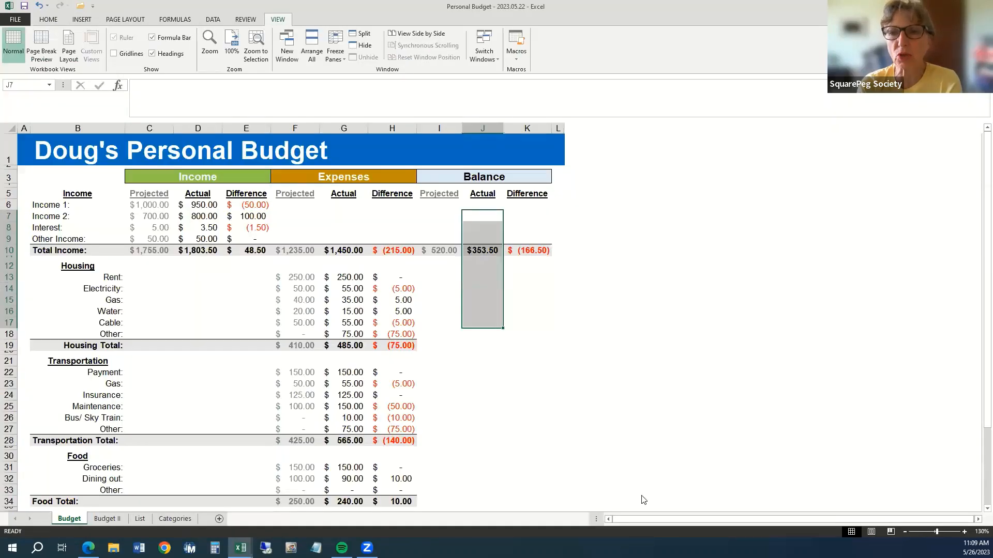
{"action": "left_click", "coordinate": [540, 311]}
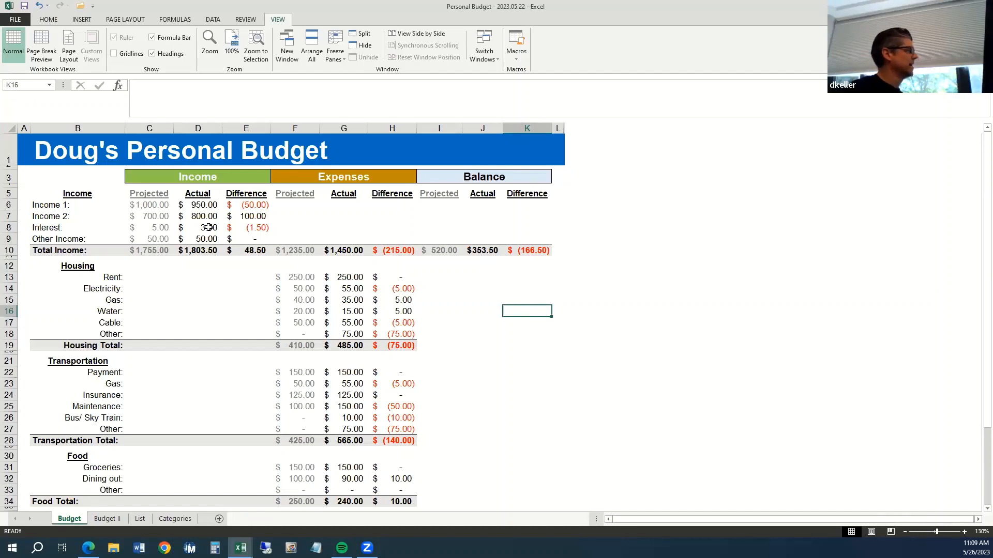
Examine the Projected, Actual and Difference income columns, the Balance difference and the overall extent of the sample budget.
{"action": "left_click_drag", "start_coordinate": [152, 204], "coordinate": [152, 252]}
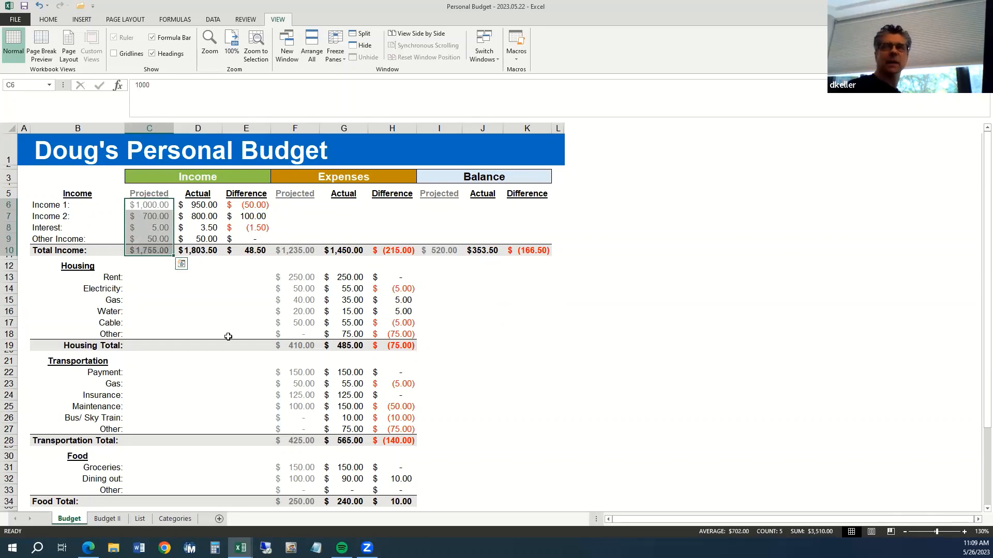
{"action": "left_click_drag", "start_coordinate": [197, 198], "coordinate": [203, 251]}
{"action": "left_click_drag", "start_coordinate": [257, 192], "coordinate": [257, 251]}
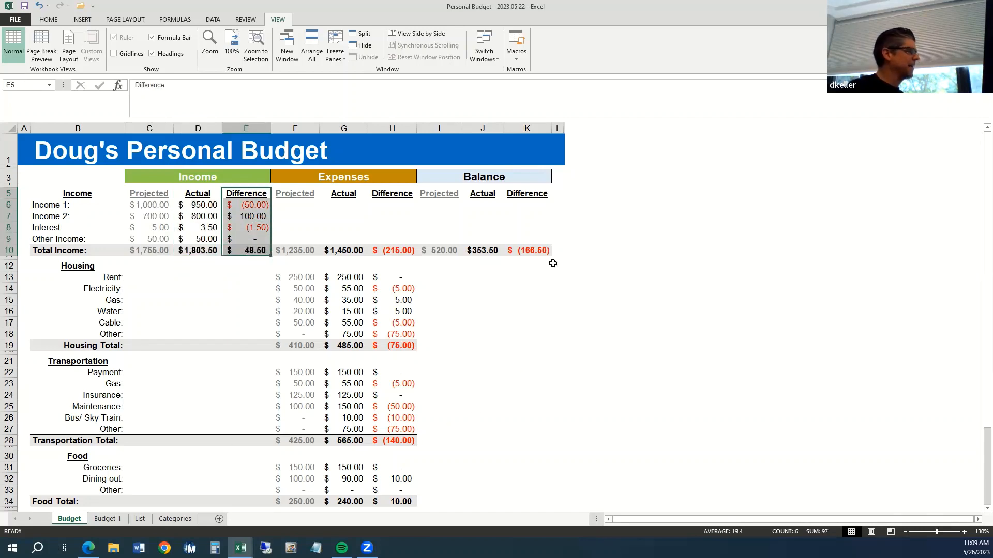
{"action": "left_click", "coordinate": [542, 251]}
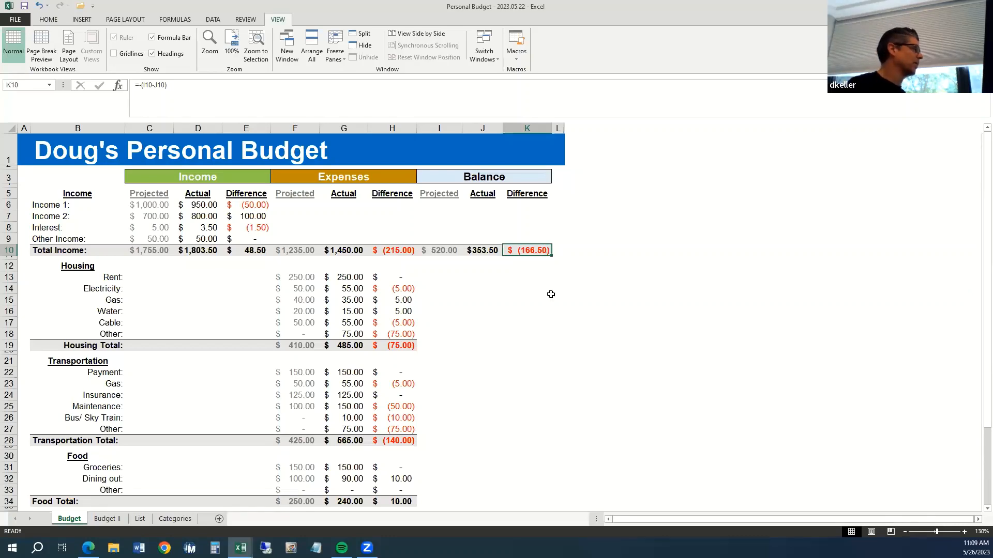
{"action": "scroll", "coordinate": [516, 354], "scroll_direction": "down", "scroll_amount": 12}
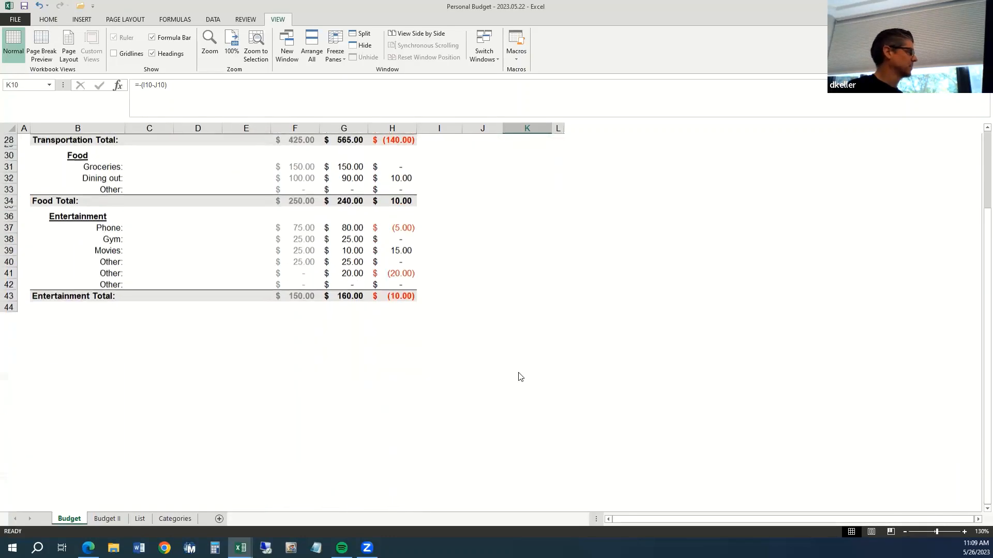
{"action": "scroll", "coordinate": [519, 368], "scroll_direction": "up", "scroll_amount": 12}
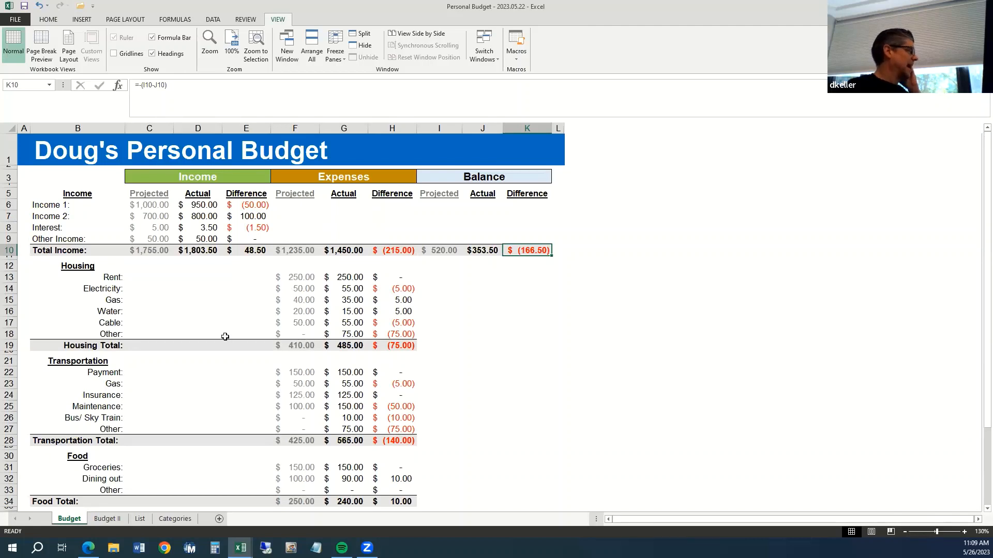
Review the Housing, Transportation, Food and Entertainment expense category headings in the sample budget.
{"action": "left_click", "coordinate": [89, 266]}
{"action": "left_click", "coordinate": [100, 358]}
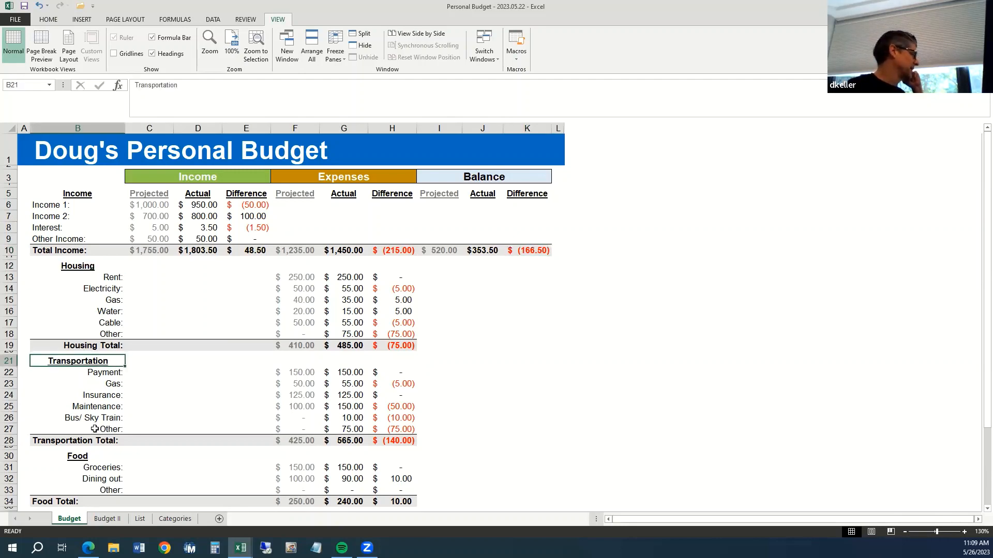
{"action": "left_click", "coordinate": [91, 454]}
{"action": "scroll", "coordinate": [83, 450], "scroll_direction": "down", "scroll_amount": 7}
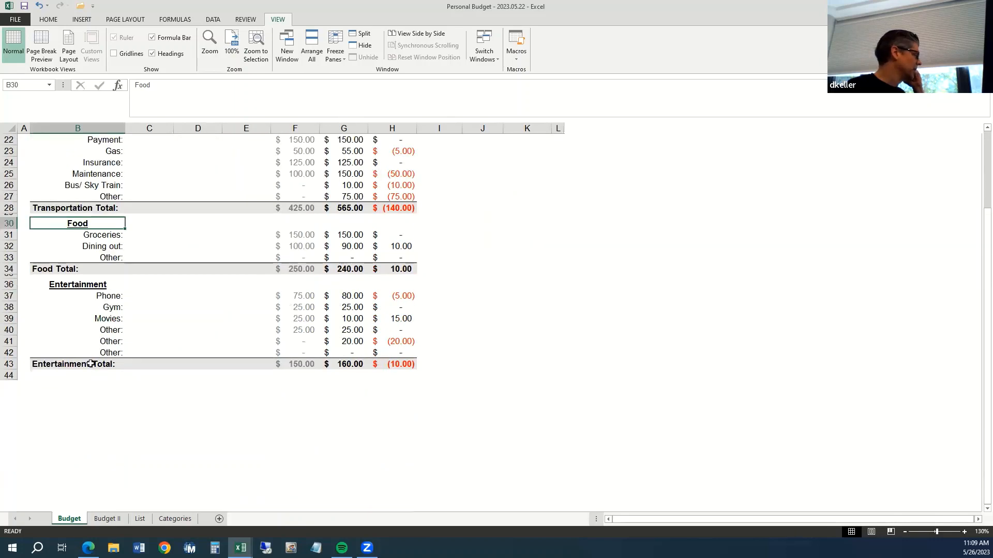
{"action": "left_click", "coordinate": [76, 282]}
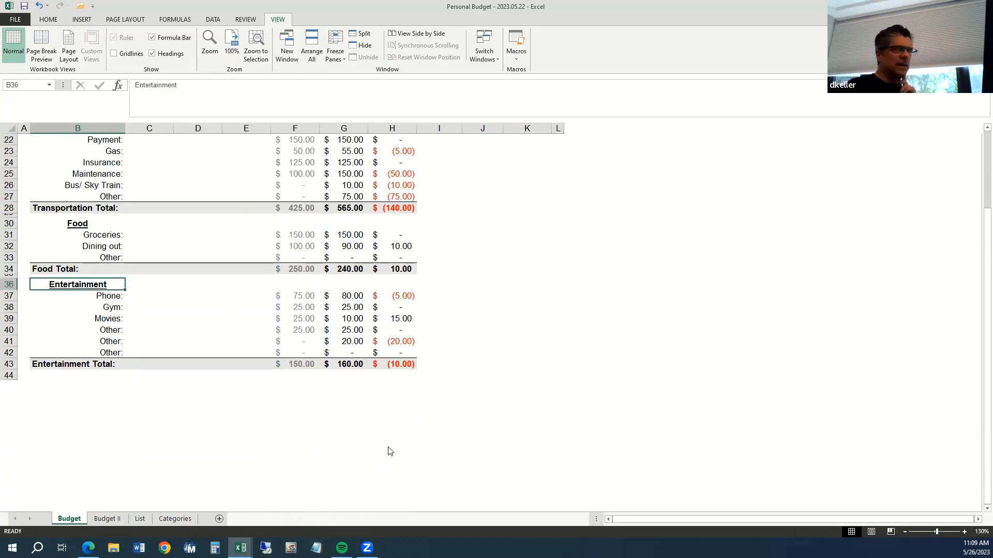
{"action": "scroll", "coordinate": [289, 451], "scroll_direction": "up", "scroll_amount": 7}
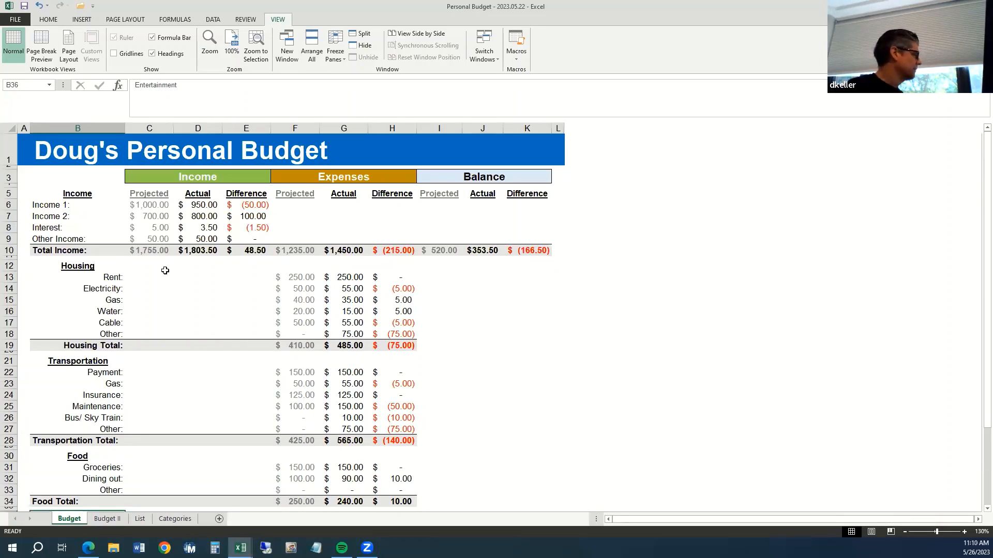
Go through the Projected income entries one by one and inspect the cell range used by the Total Income formula in C10.
{"action": "left_click", "coordinate": [157, 206]}
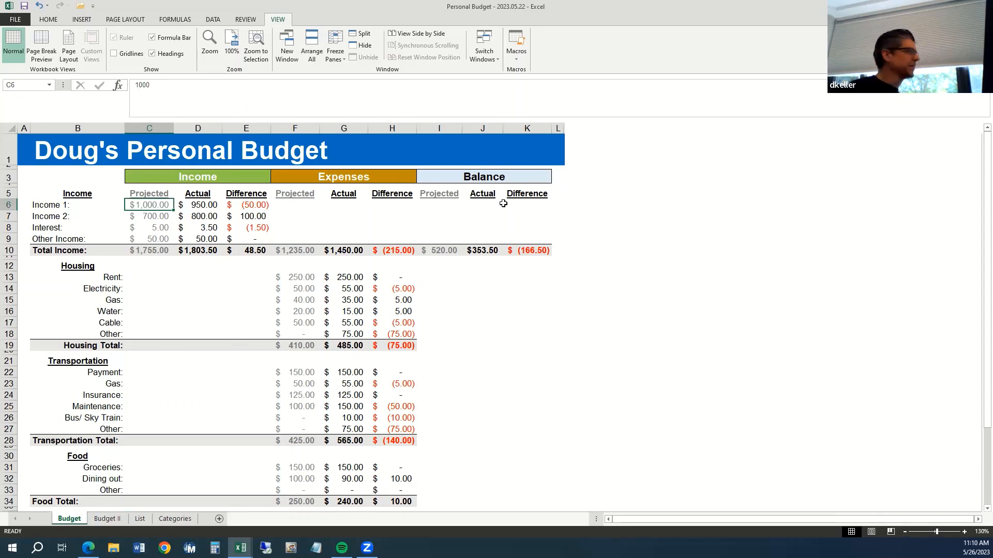
{"action": "key", "text": "Down"}
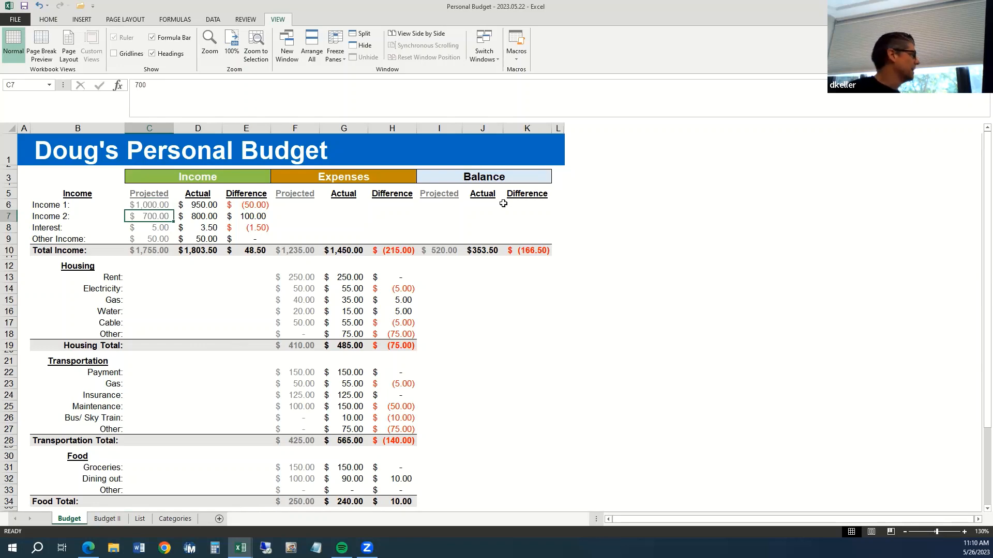
{"action": "key", "text": "Down"}
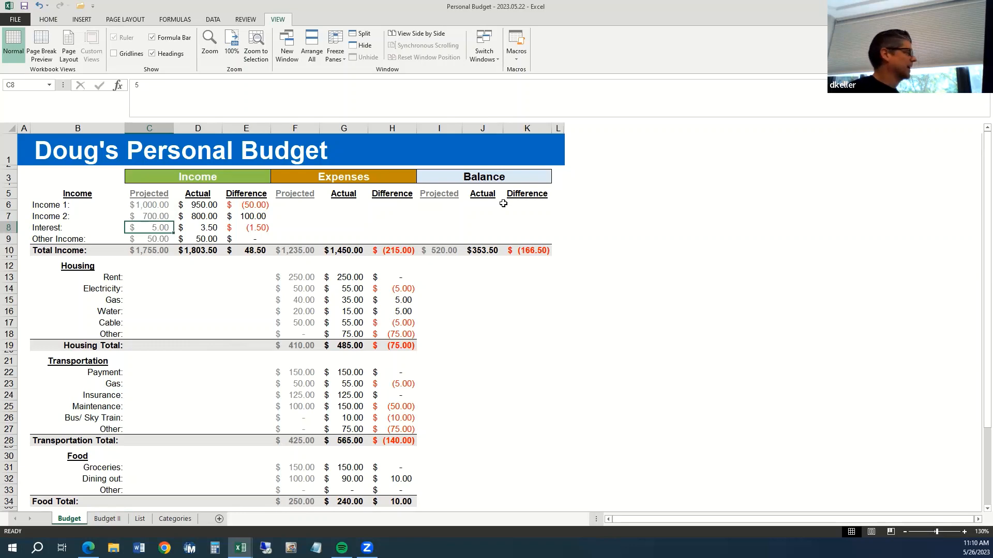
{"action": "key", "text": "Down"}
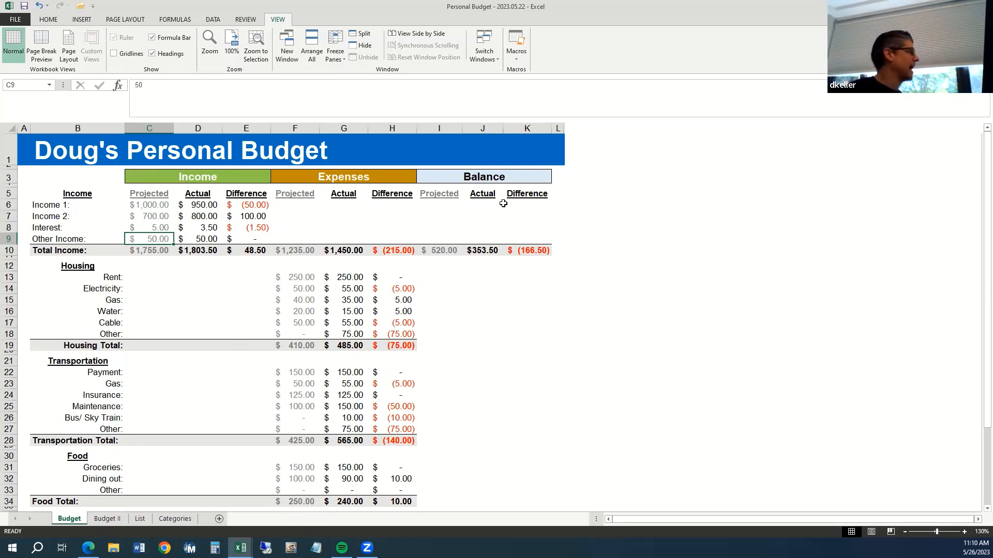
{"action": "key", "text": "Down"}
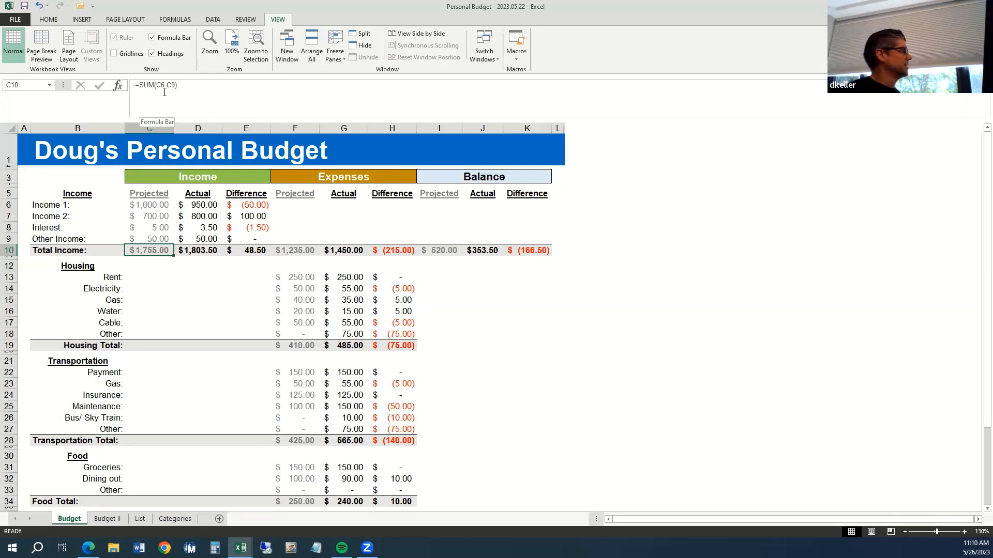
{"action": "left_click", "coordinate": [199, 86]}
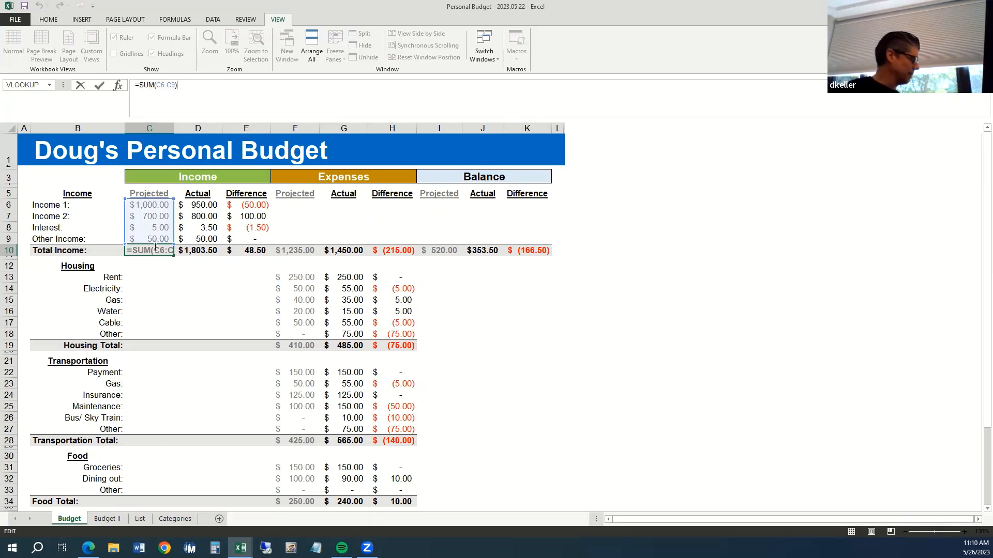
{"action": "key", "text": "ctrl+Return"}
Compare the projected and actual Income 1 amounts and inspect the cells referenced by the Difference formula in E6.
{"action": "key", "text": "Up"}
{"action": "key", "text": "Up"}
{"action": "key", "text": "Up"}
{"action": "key", "text": "Up"}
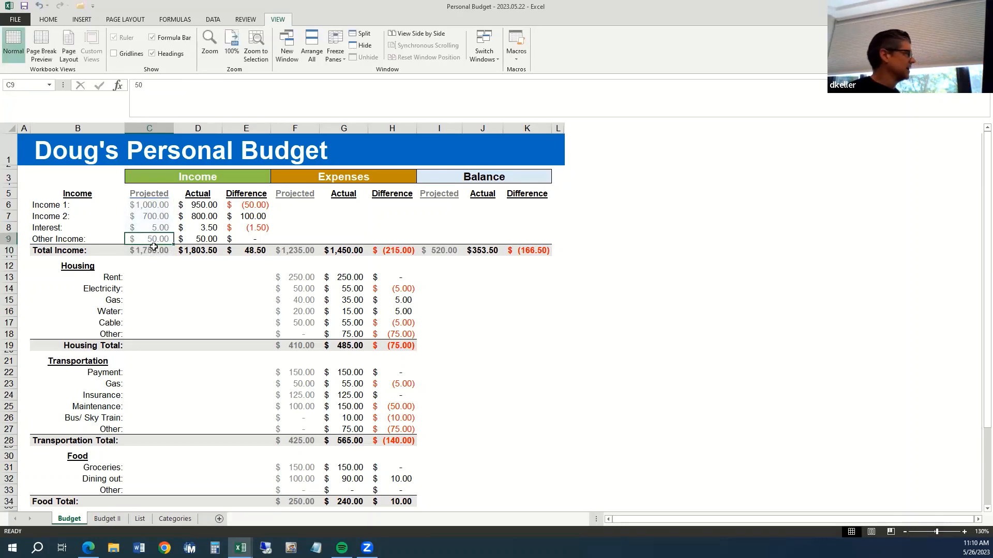
{"action": "key", "text": "Right"}
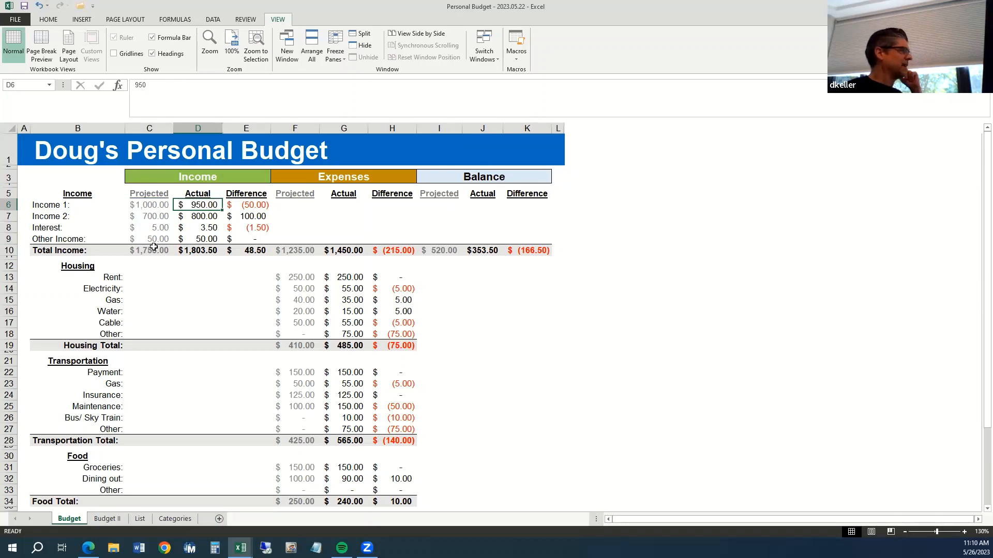
{"action": "key", "text": "Right"}
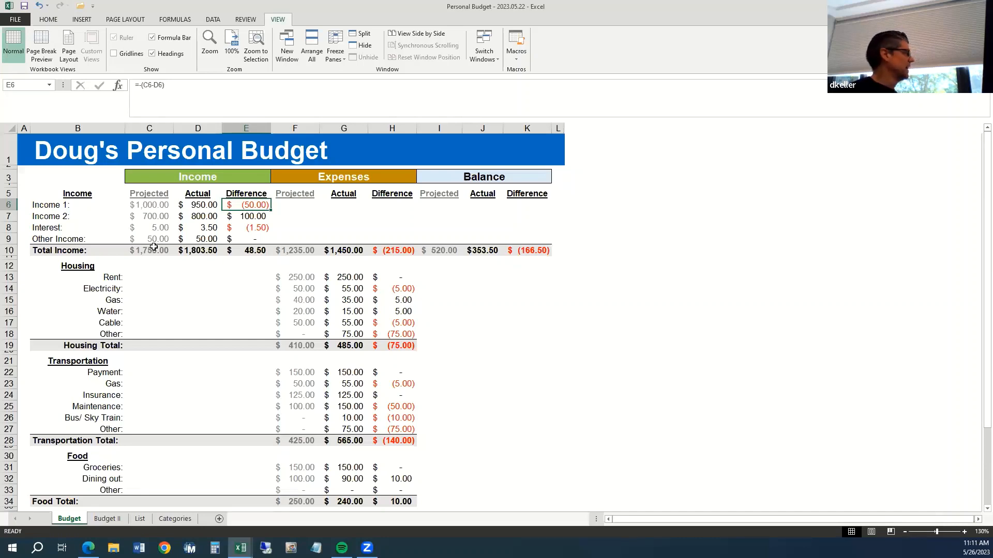
{"action": "key", "text": "Left"}
{"action": "key", "text": "Right"}
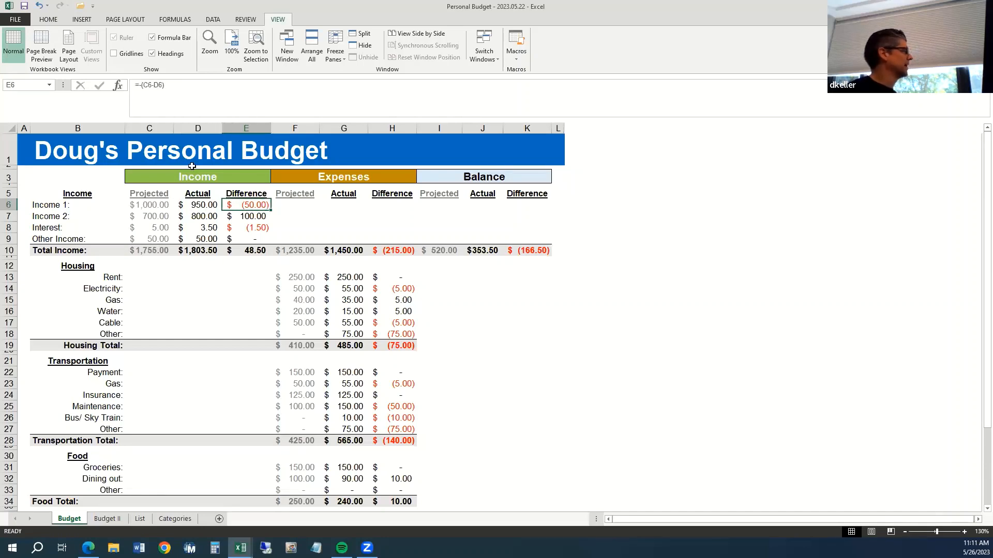
{"action": "left_click", "coordinate": [216, 85]}
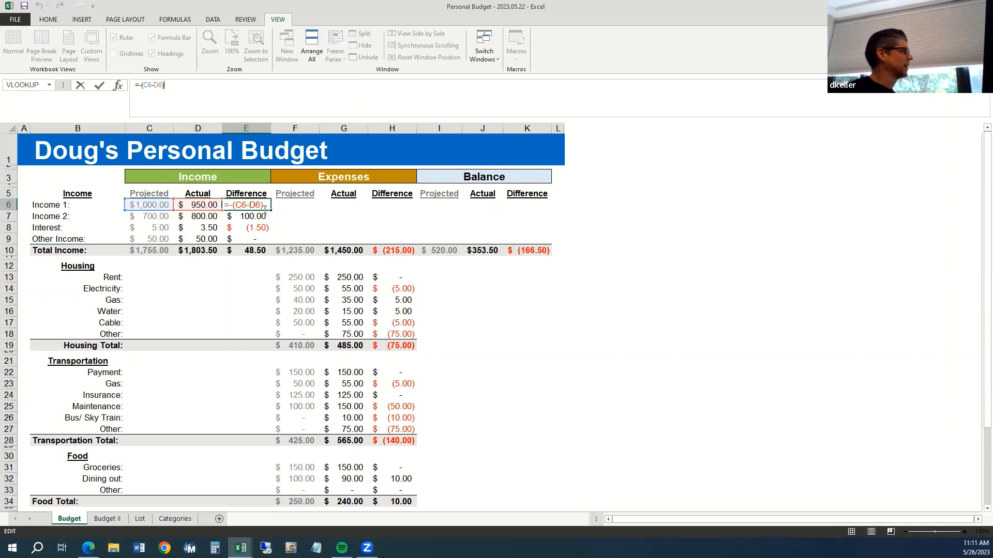
{"action": "key", "text": "Return"}
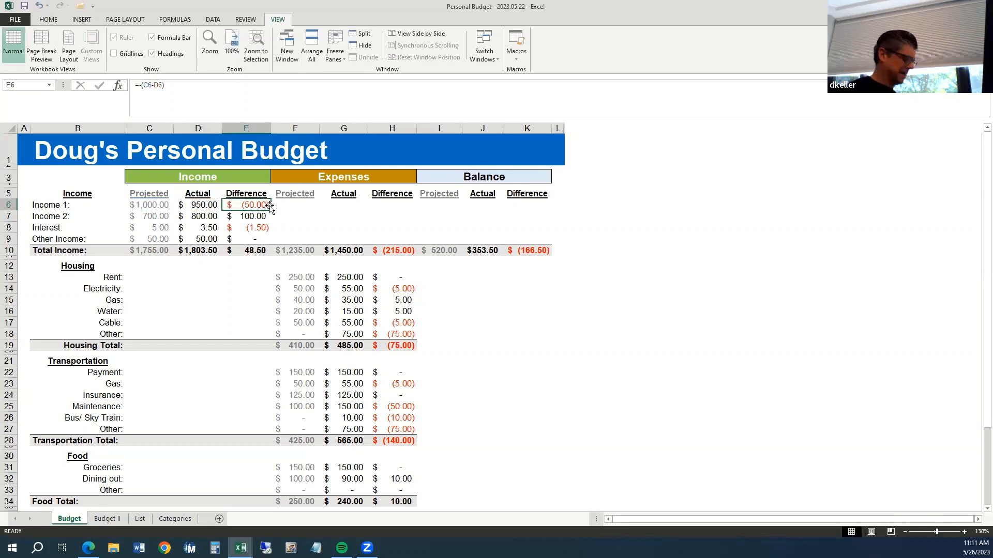
Inspect the Difference formulas for Income 2, Interest, Other Income and Total Income in column E.
{"action": "key", "text": "Down"}
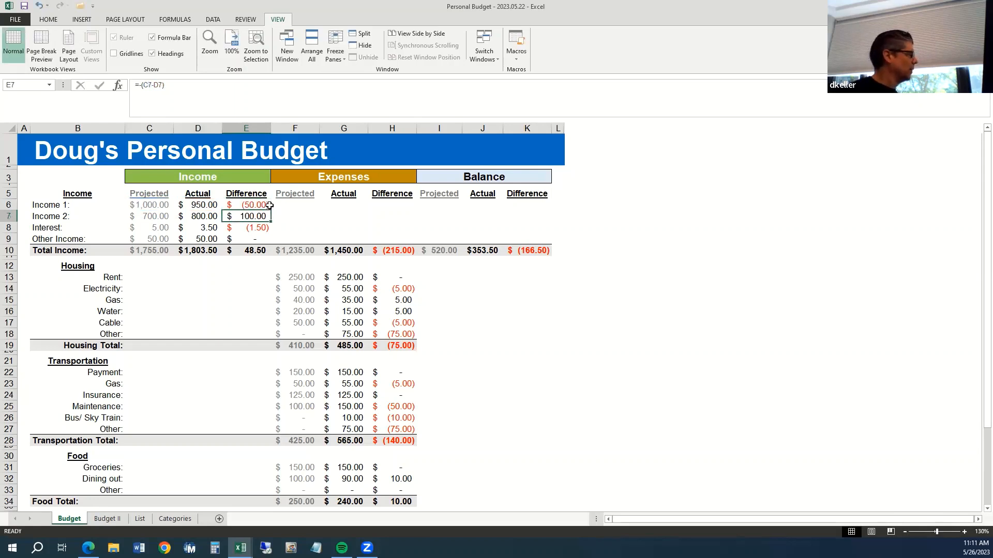
{"action": "key", "text": "Left"}
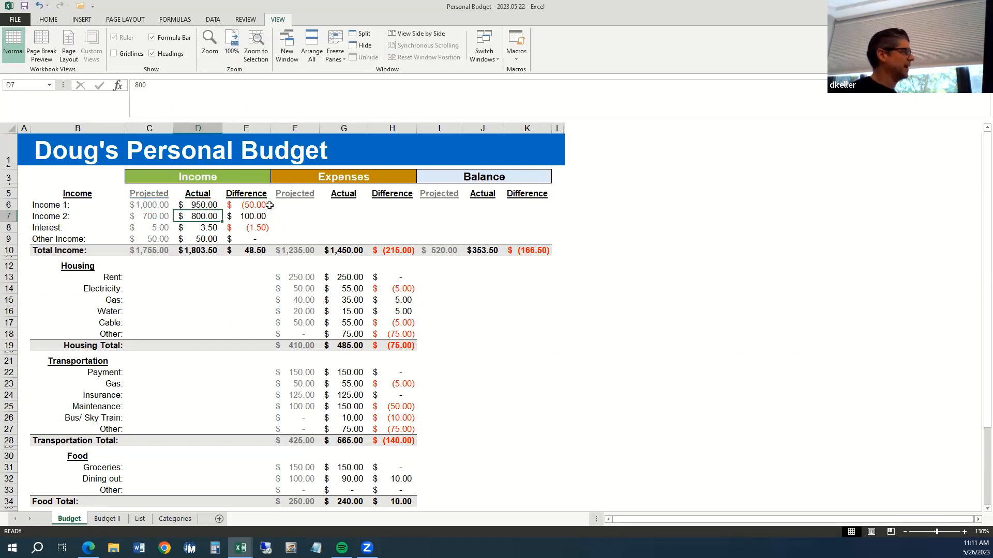
{"action": "key", "text": "Right"}
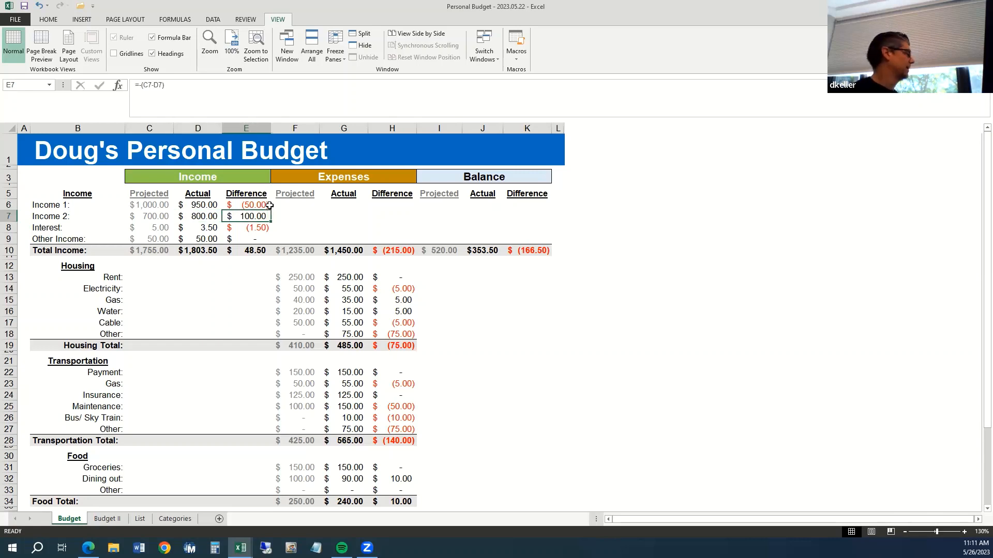
{"action": "key", "text": "Down"}
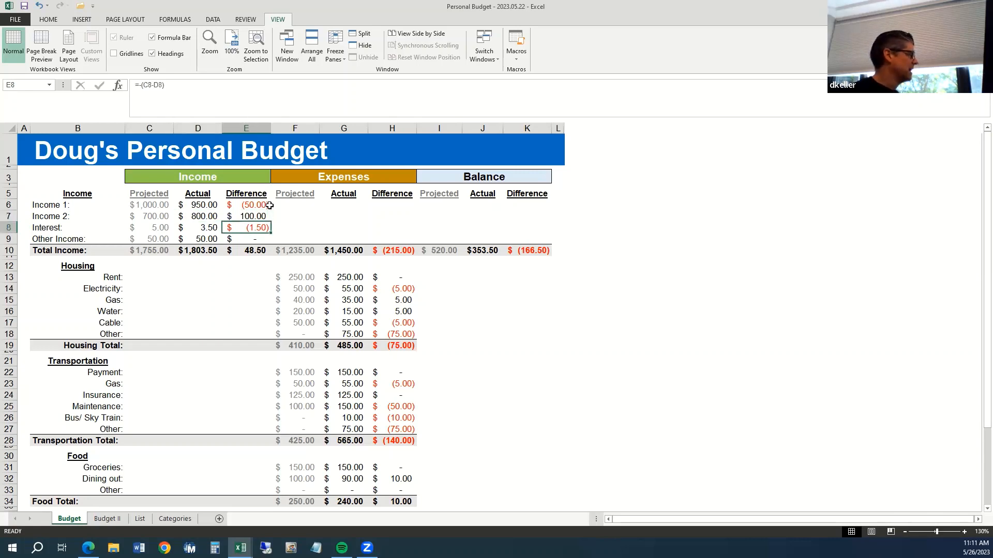
{"action": "left_click", "coordinate": [212, 89]}
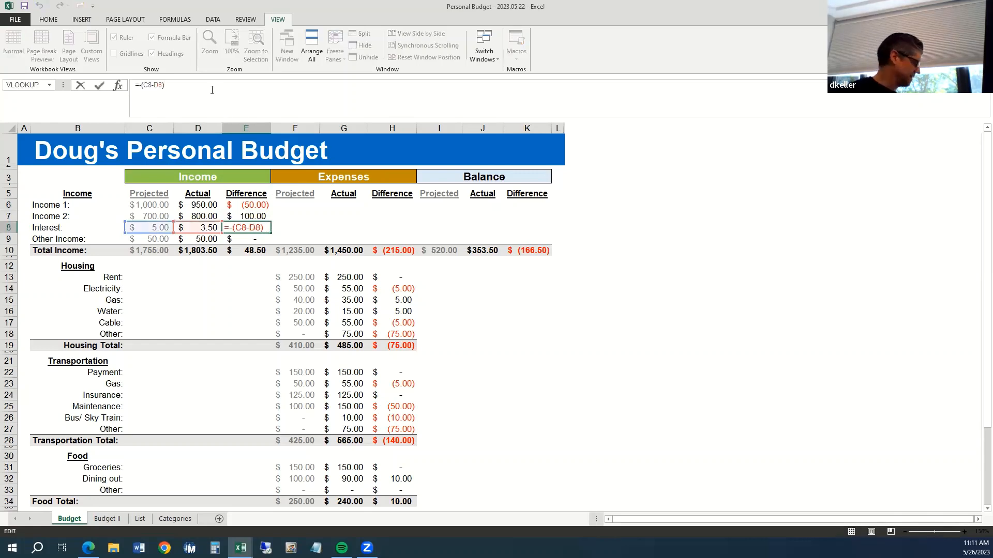
{"action": "key", "text": "ctrl+Return"}
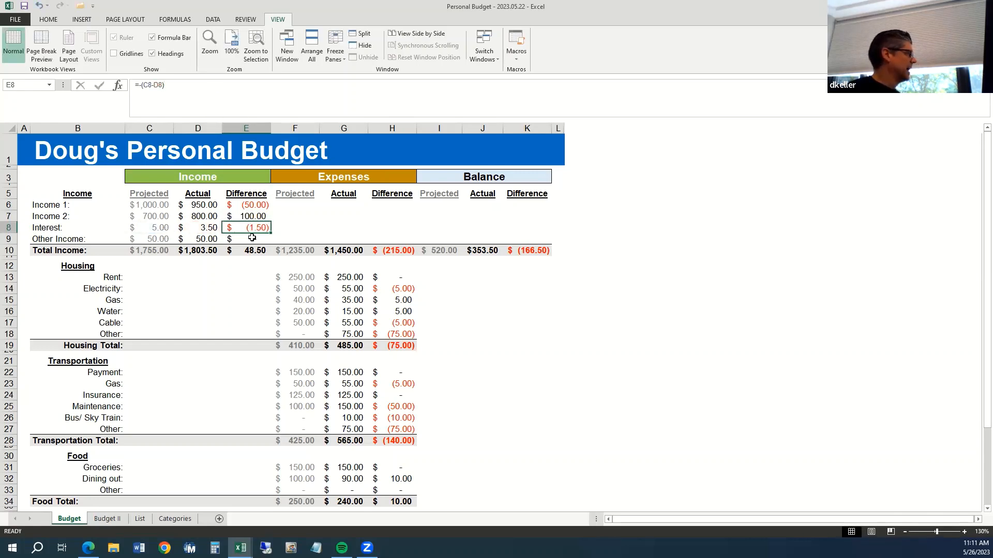
{"action": "left_click", "coordinate": [251, 241]}
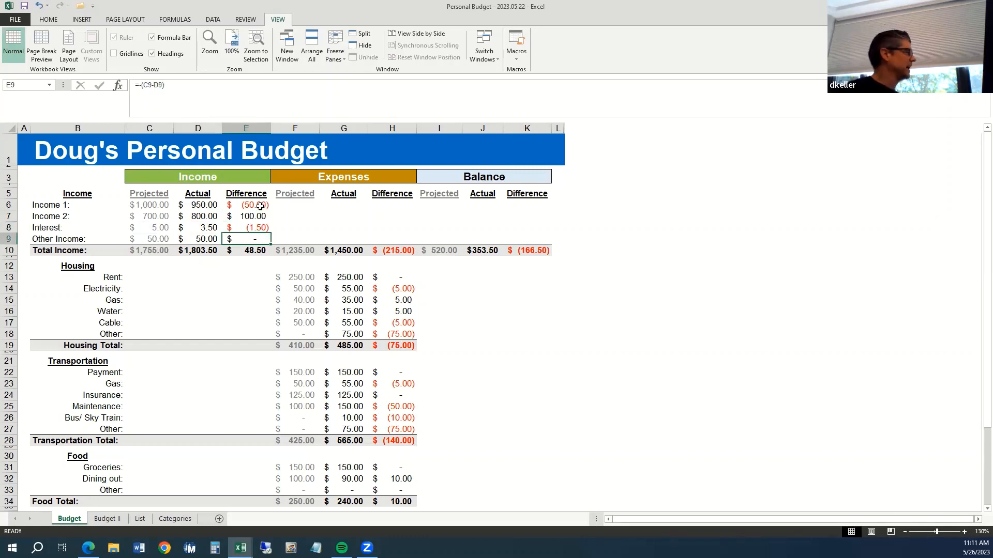
{"action": "key", "text": "Down"}
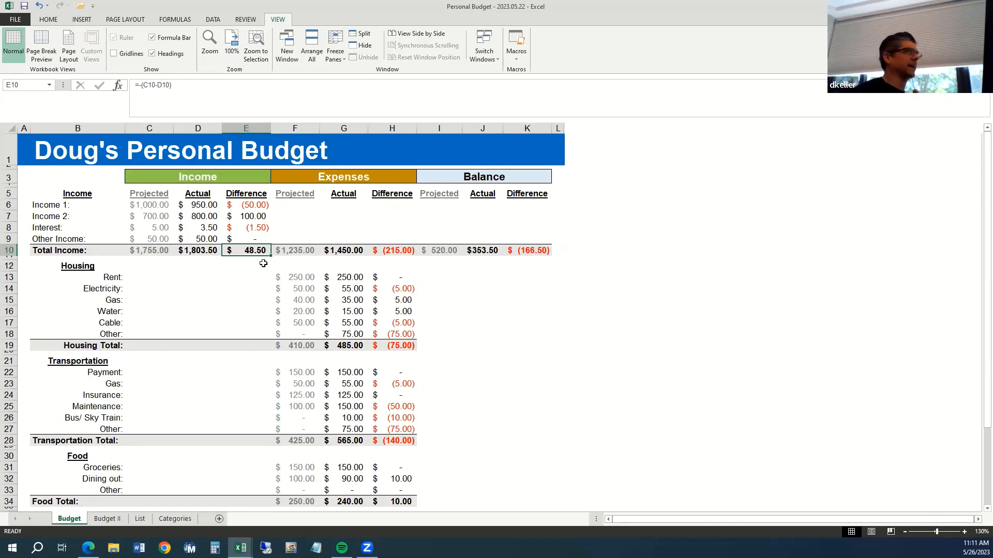
Revisit the Income 1 difference, and select the sample budget's title cell and its entire row 1.
{"action": "left_click", "coordinate": [250, 205]}
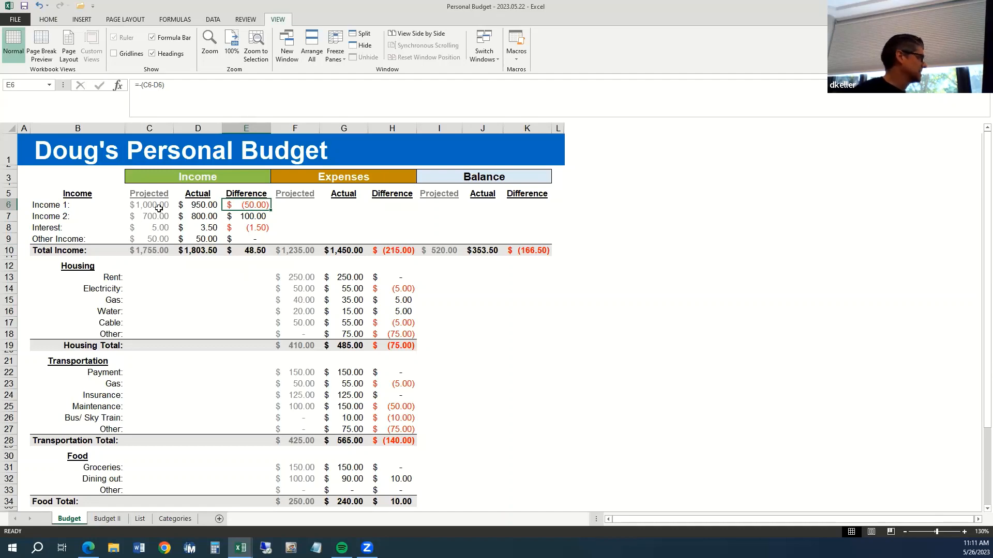
{"action": "left_click", "coordinate": [33, 149]}
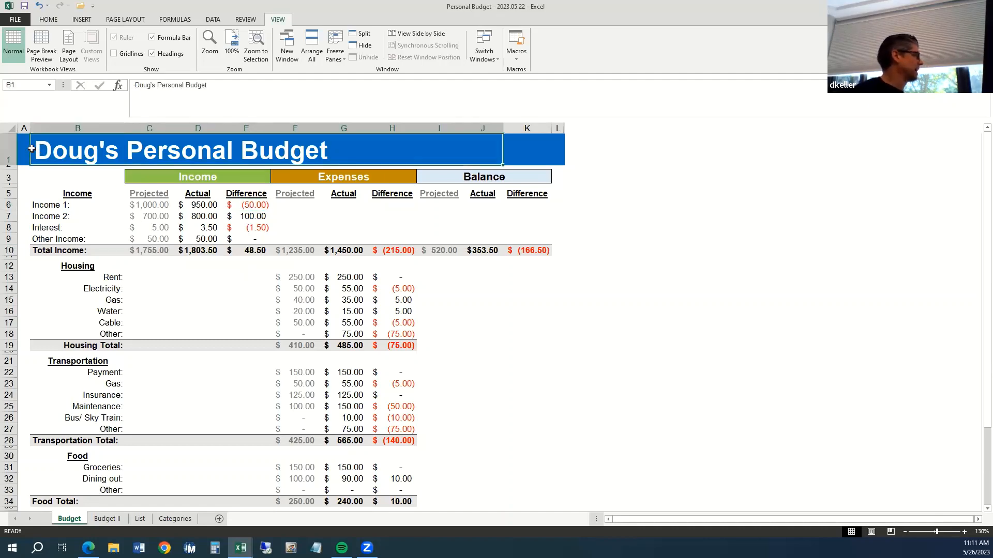
{"action": "left_click", "coordinate": [7, 150]}
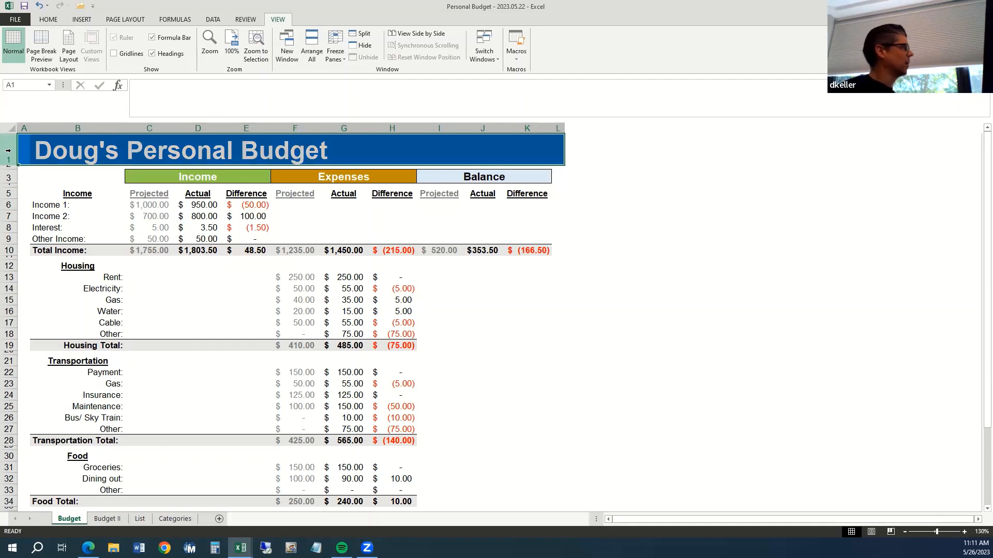
Try copying the sample budget's whole title row 1 into the Budget sheet of Book2, and undo the paste.
{"action": "left_click", "coordinate": [38, 189]}
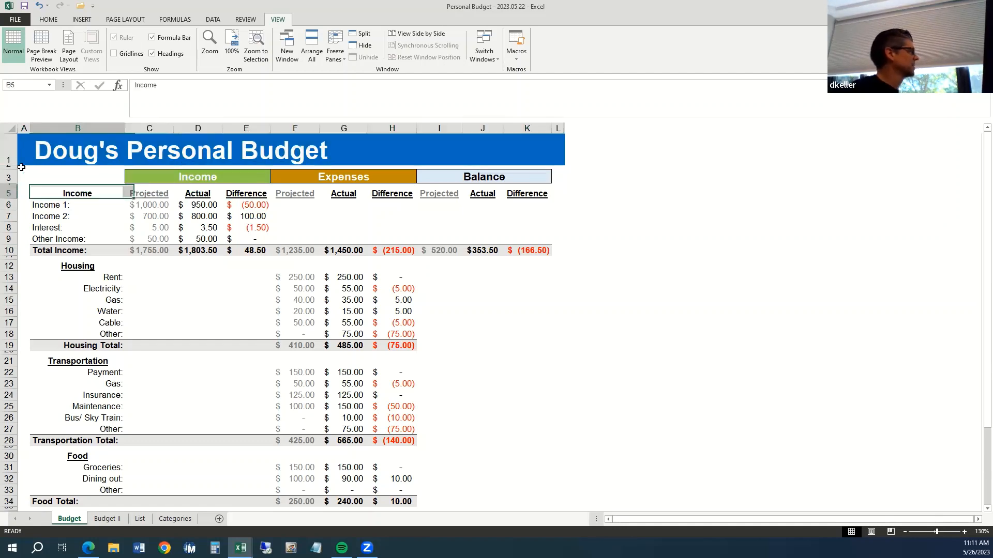
{"action": "left_click", "coordinate": [8, 154]}
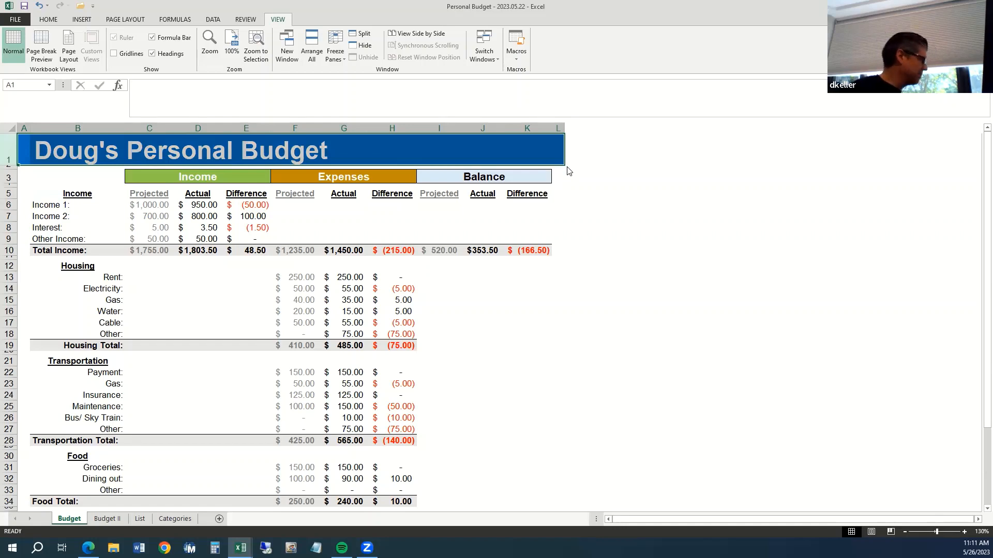
{"action": "key", "text": "ctrl+c"}
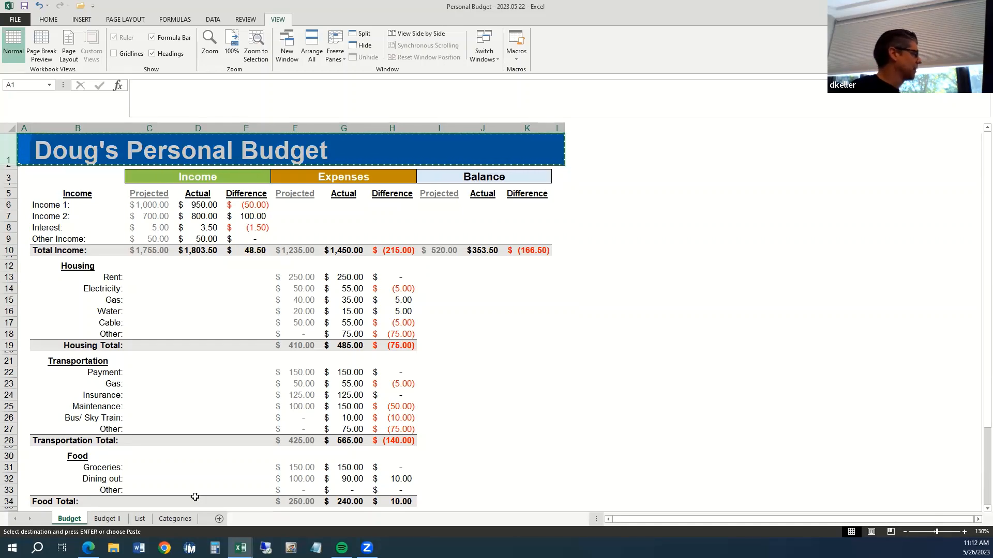
{"action": "key", "text": "ctrl+n"}
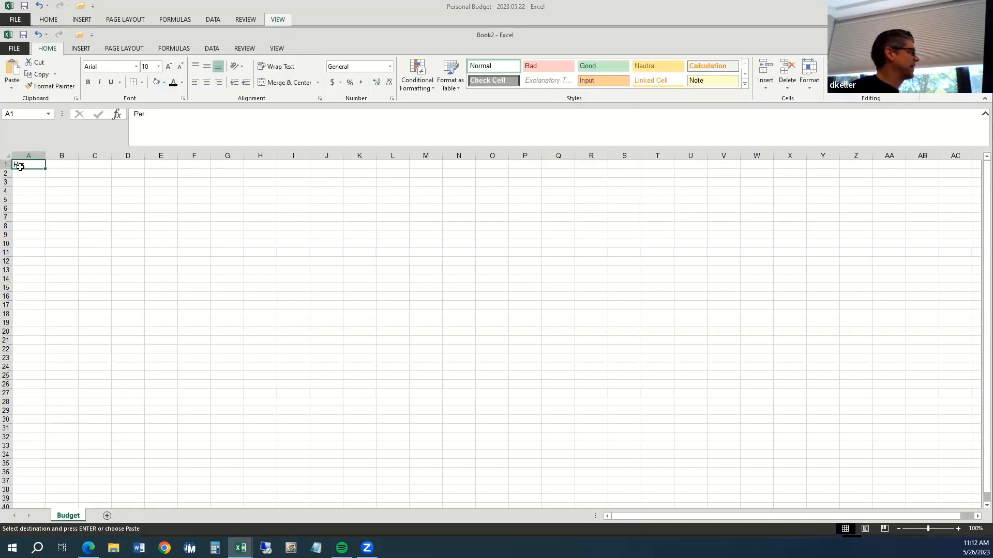
{"action": "key", "text": "ctrl+v"}
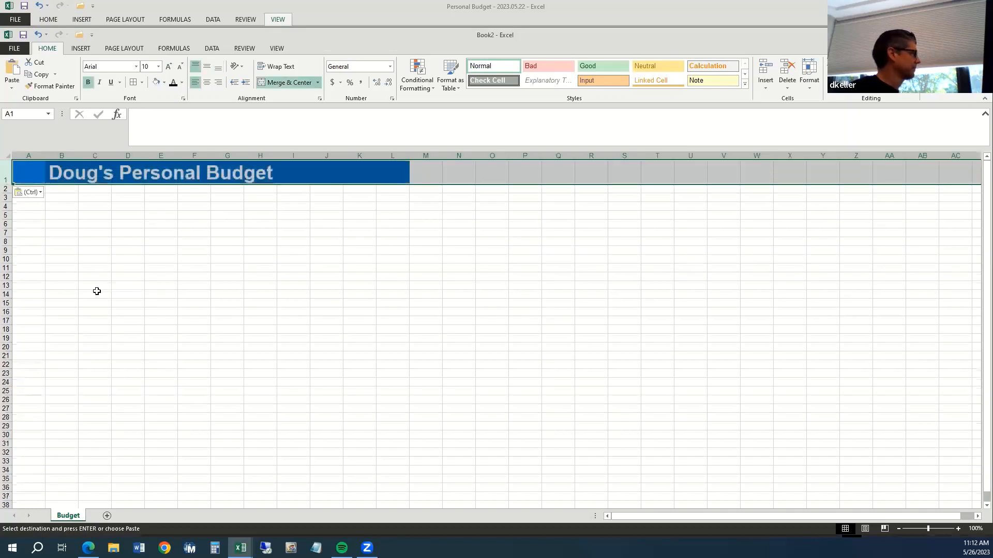
{"action": "left_click", "coordinate": [95, 249]}
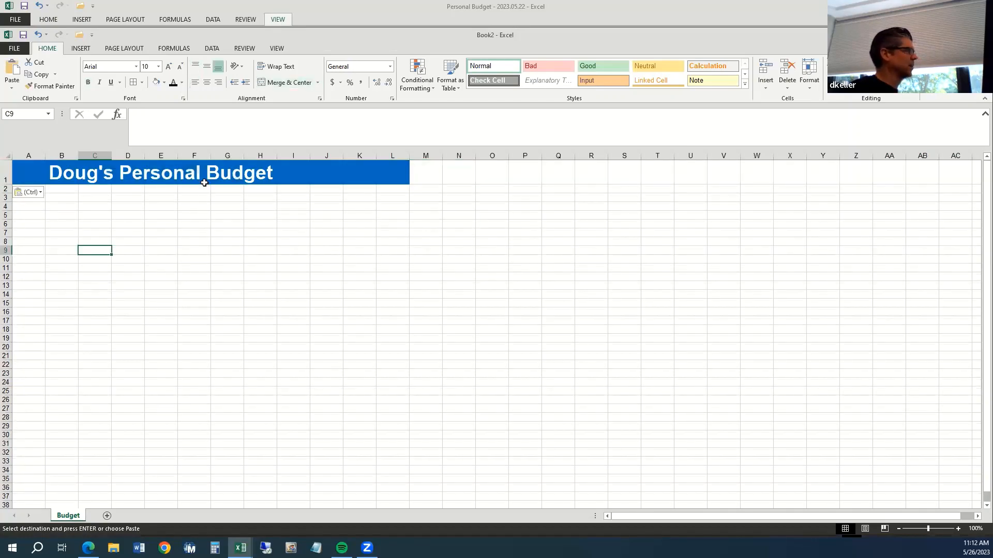
{"action": "left_click", "coordinate": [24, 174]}
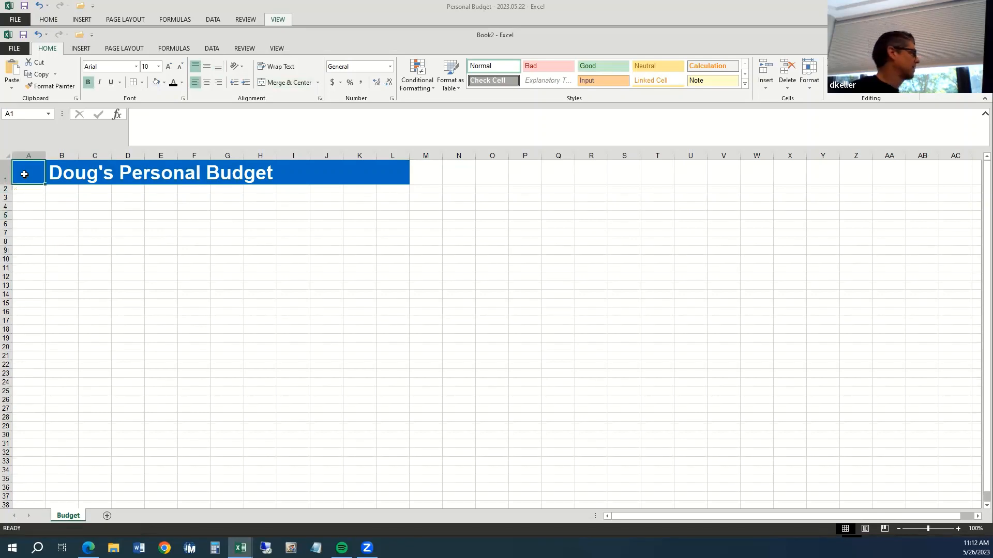
{"action": "key", "text": "ctrl+z"}
Enter the title "Personal Monthly Budget" in cell A1 of the new Budget sheet.
{"action": "type", "text": "Per"}
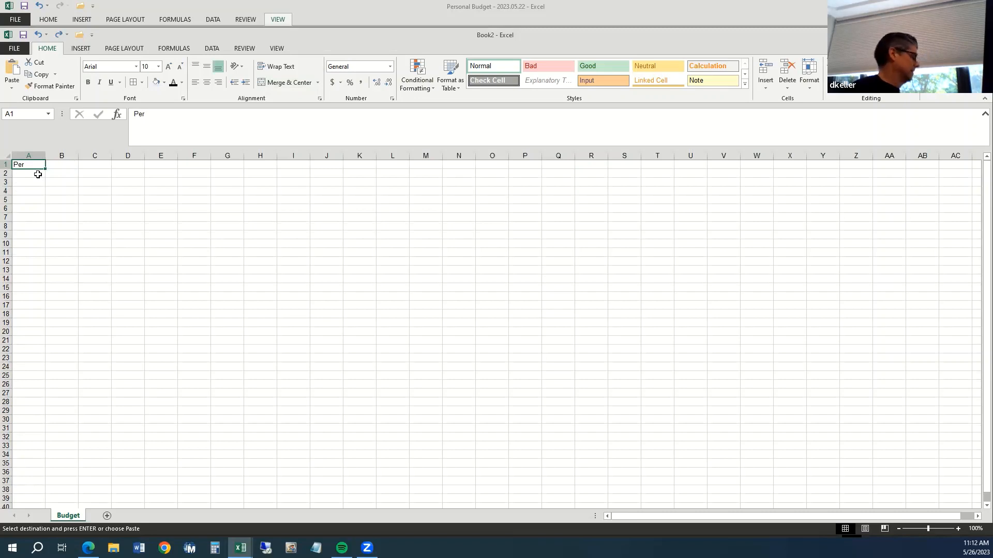
{"action": "type", "text": "son "}
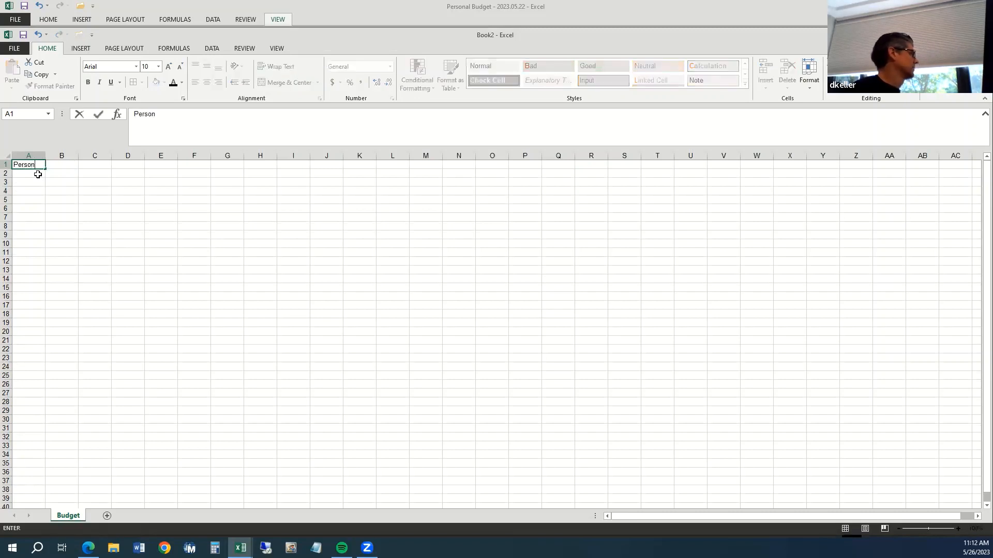
{"action": "type", "text": "al Mon"}
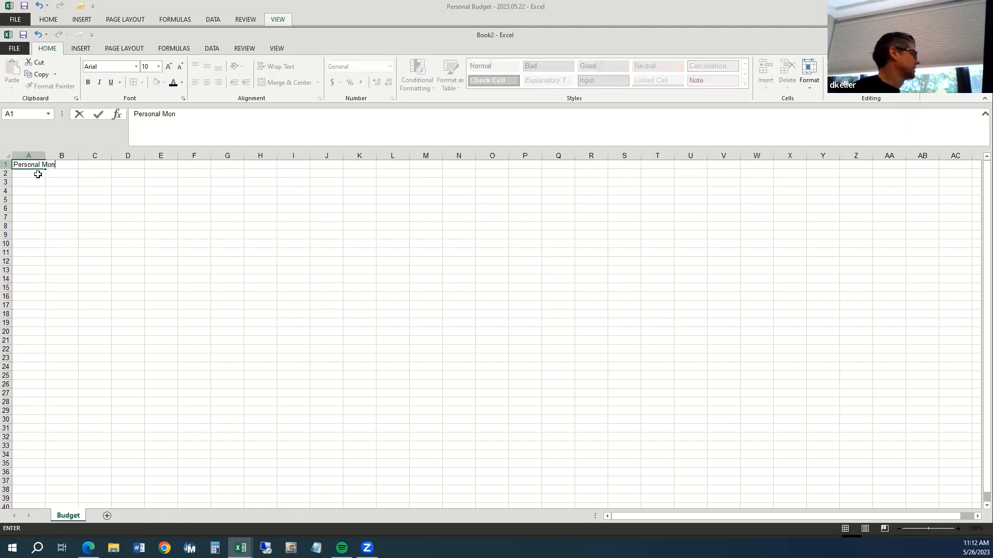
{"action": "type", "text": "thly Budget"}
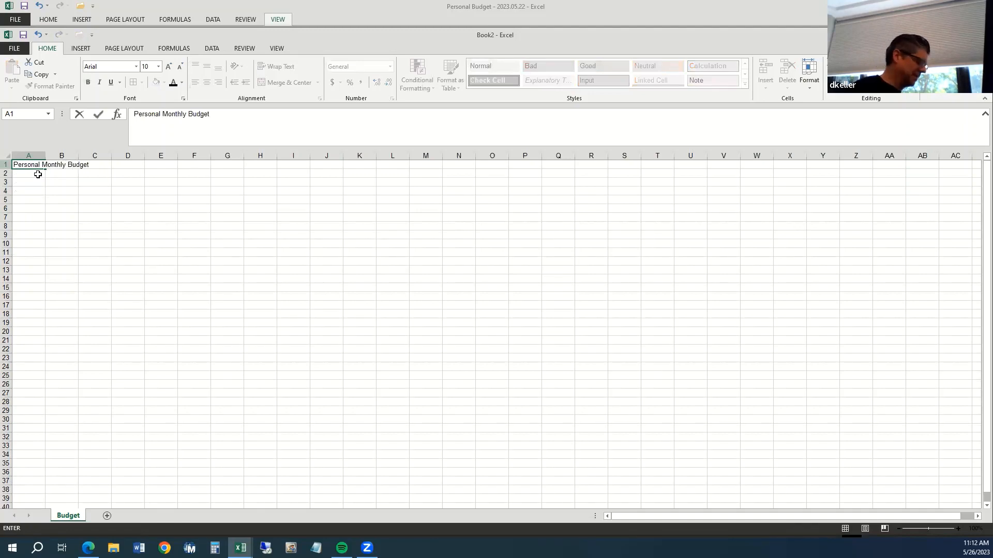
{"action": "key", "text": "ctrl+Return"}
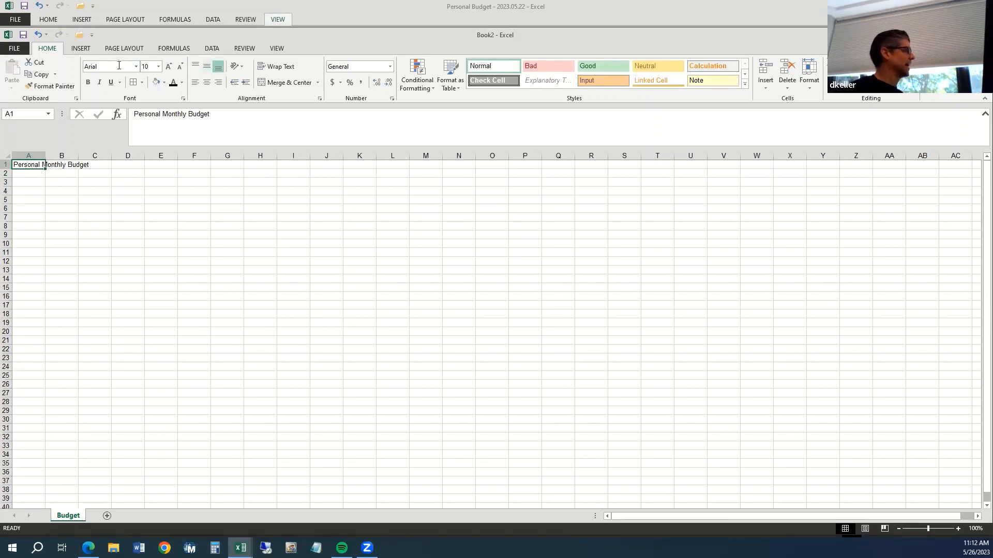
Enlarge the title in A1 to font size 36 and make it bold.
{"action": "left_click", "coordinate": [169, 71]}
{"action": "left_click", "coordinate": [169, 71]}
{"action": "left_click", "coordinate": [170, 70]}
{"action": "left_click", "coordinate": [170, 70]}
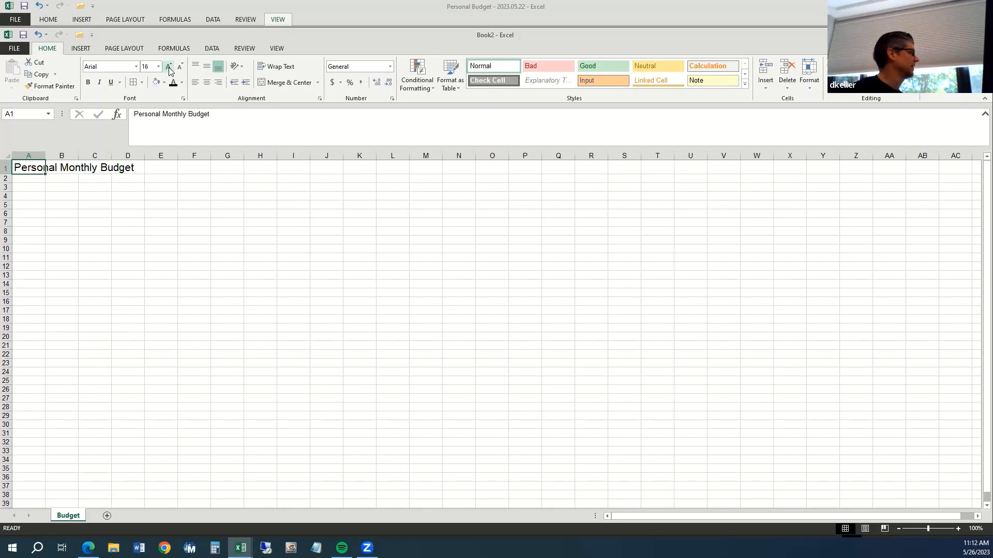
{"action": "left_click", "coordinate": [169, 71]}
{"action": "left_click", "coordinate": [169, 71]}
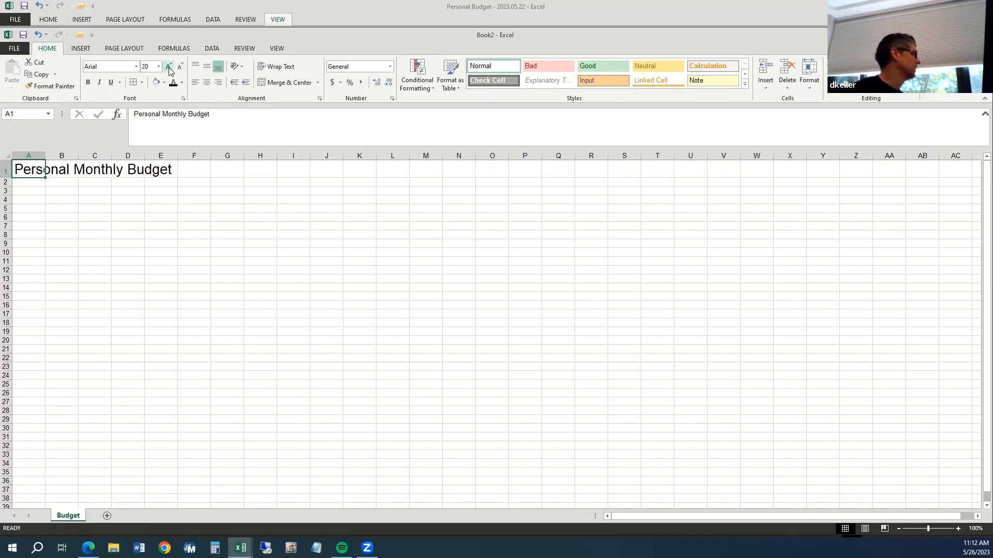
{"action": "left_click", "coordinate": [169, 71]}
{"action": "left_click", "coordinate": [169, 70]}
{"action": "left_click", "coordinate": [169, 71]}
{"action": "left_click", "coordinate": [169, 70]}
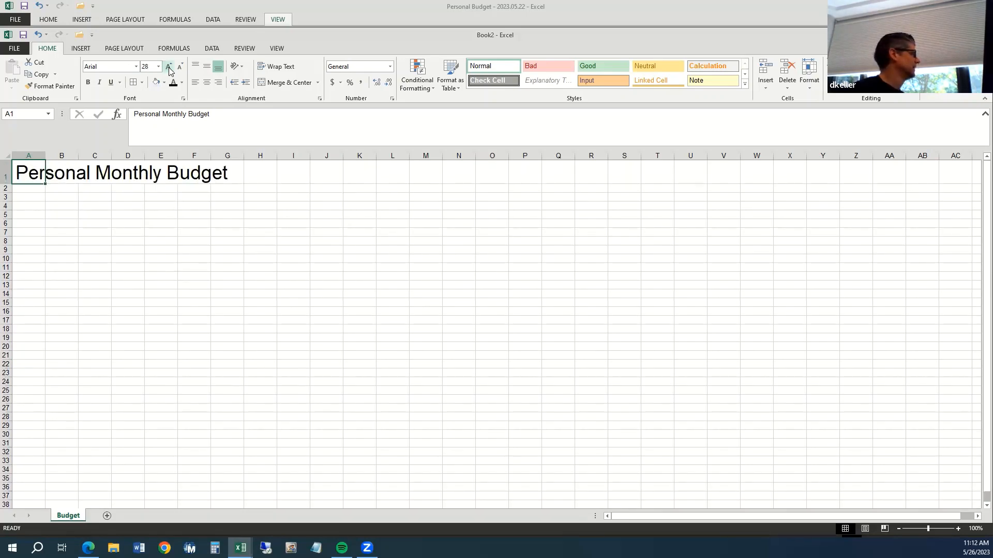
{"action": "left_click", "coordinate": [170, 71]}
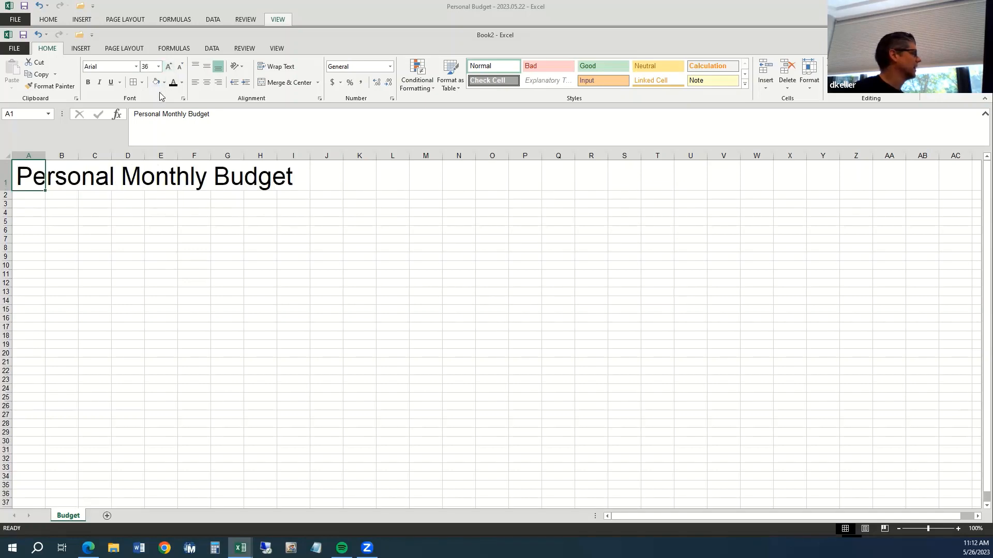
{"action": "left_click", "coordinate": [88, 83]}
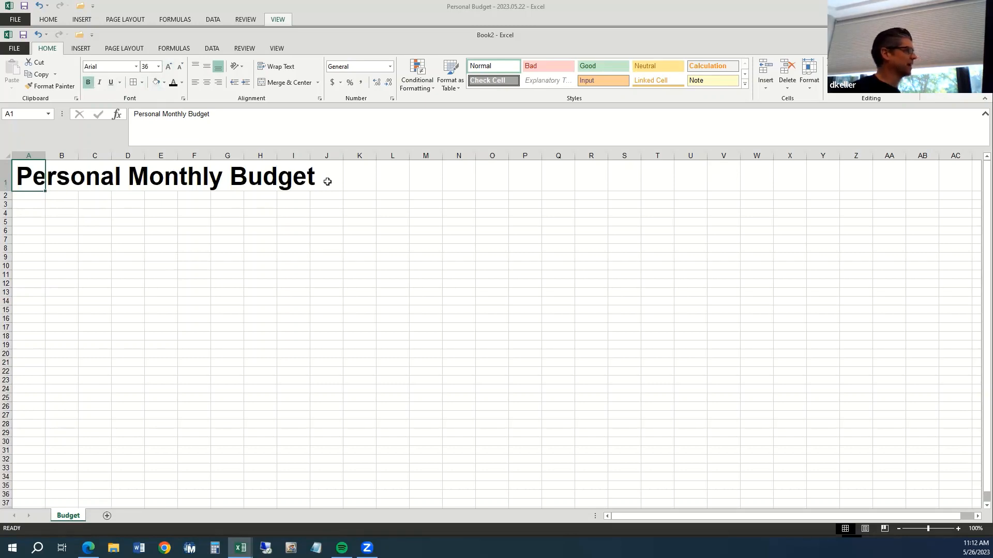
Fill the title cells A1:J1 with the standard light blue and set the title's font color to white.
{"action": "left_click", "coordinate": [164, 83]}
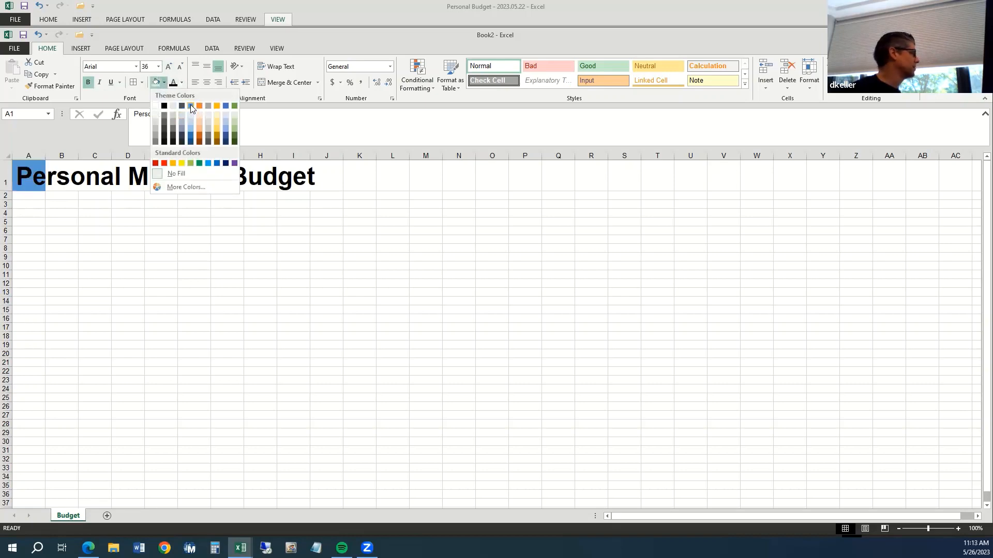
{"action": "left_click", "coordinate": [208, 163]}
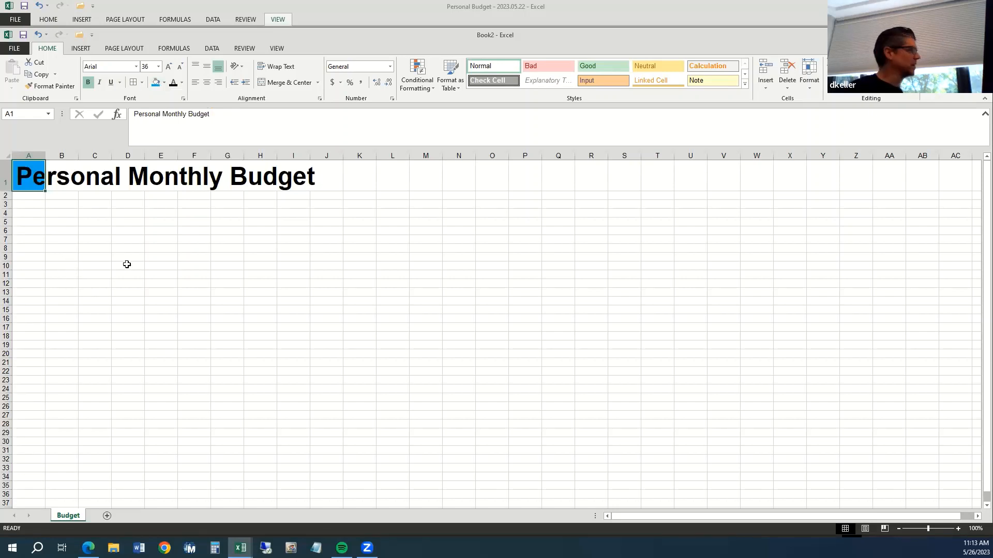
{"action": "left_click_drag", "start_coordinate": [30, 175], "coordinate": [317, 178]}
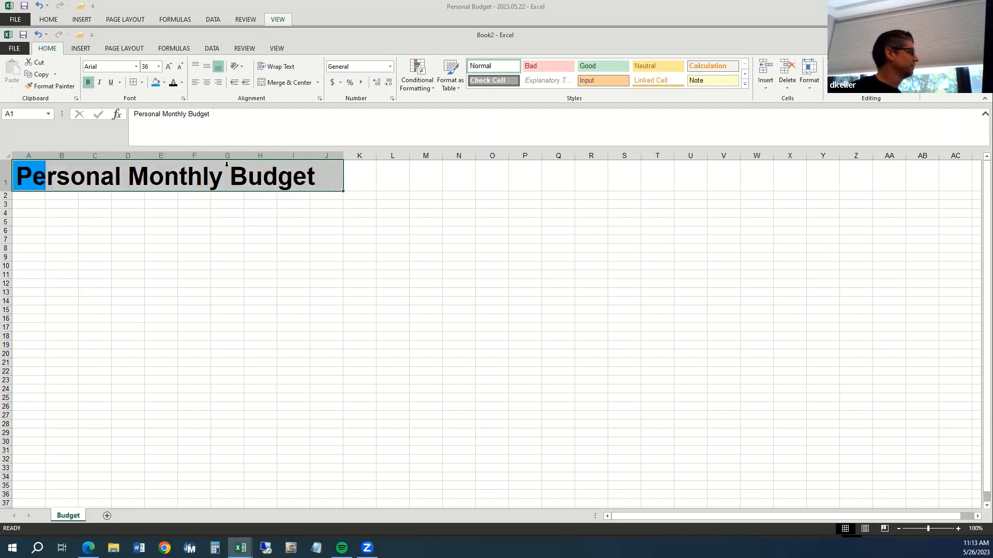
{"action": "left_click", "coordinate": [155, 83]}
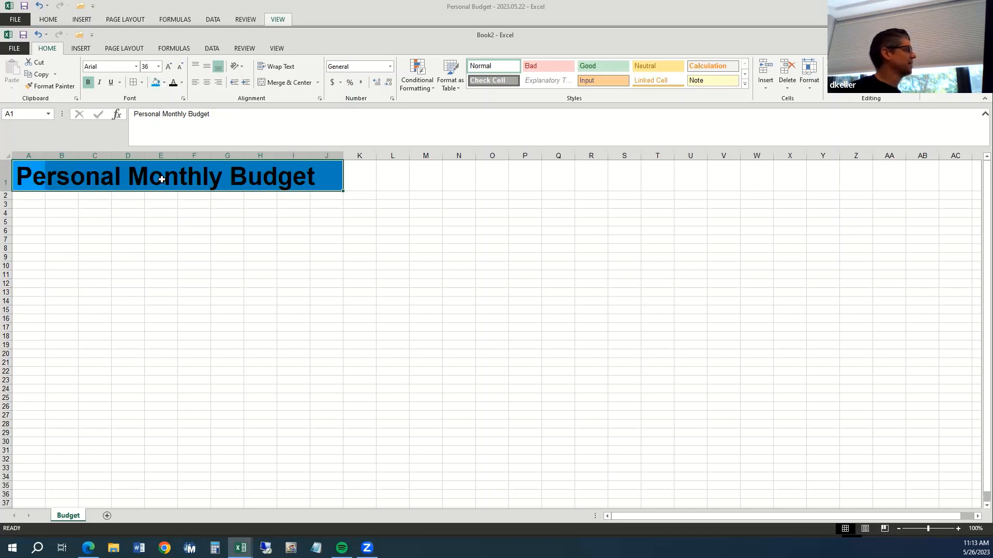
{"action": "left_click", "coordinate": [181, 82]}
{"action": "left_click", "coordinate": [173, 119]}
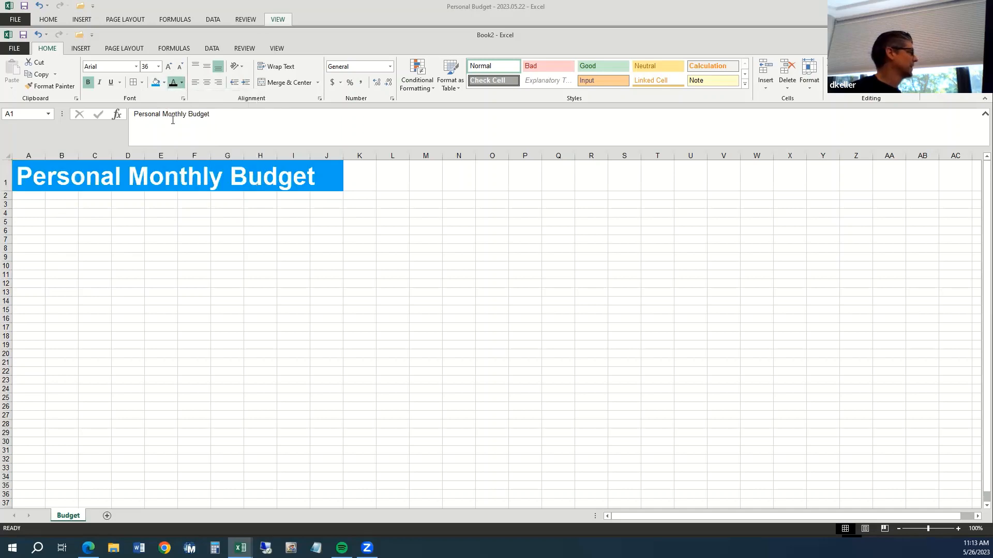
{"action": "left_click", "coordinate": [204, 254]}
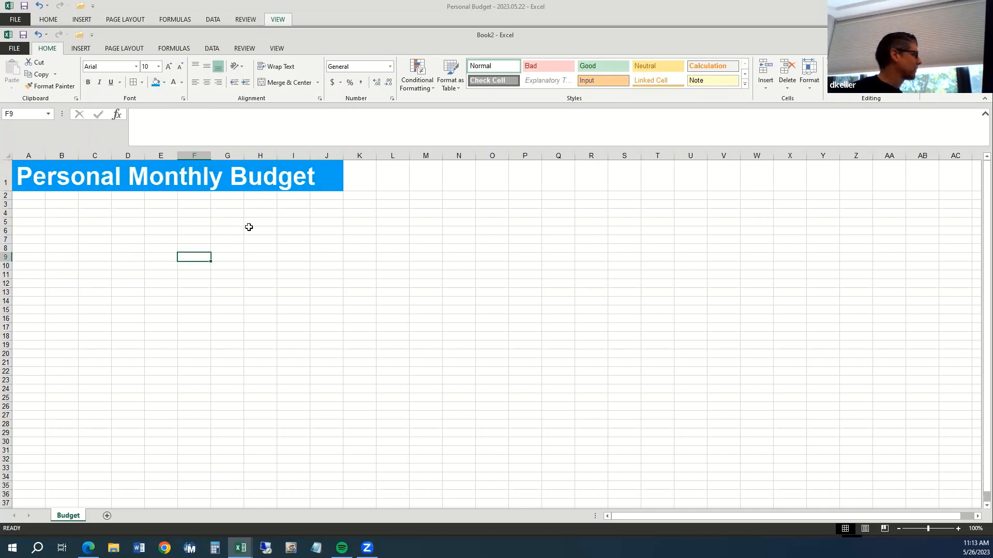
Check the sample budget's layout and enter the label "Income 1:" in cell A3 of the new Budget sheet.
{"action": "key", "text": "alt+Tab"}
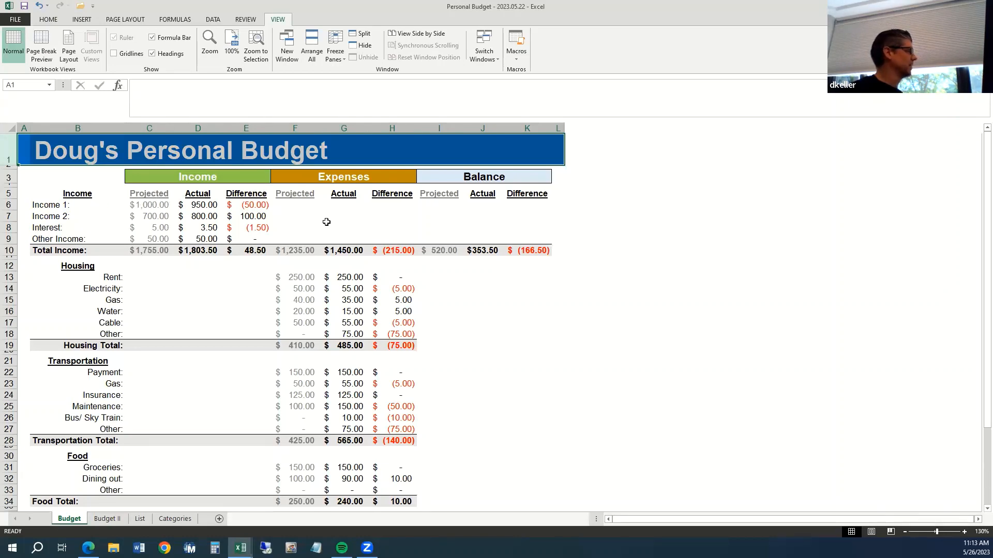
{"action": "key", "text": "alt+Tab"}
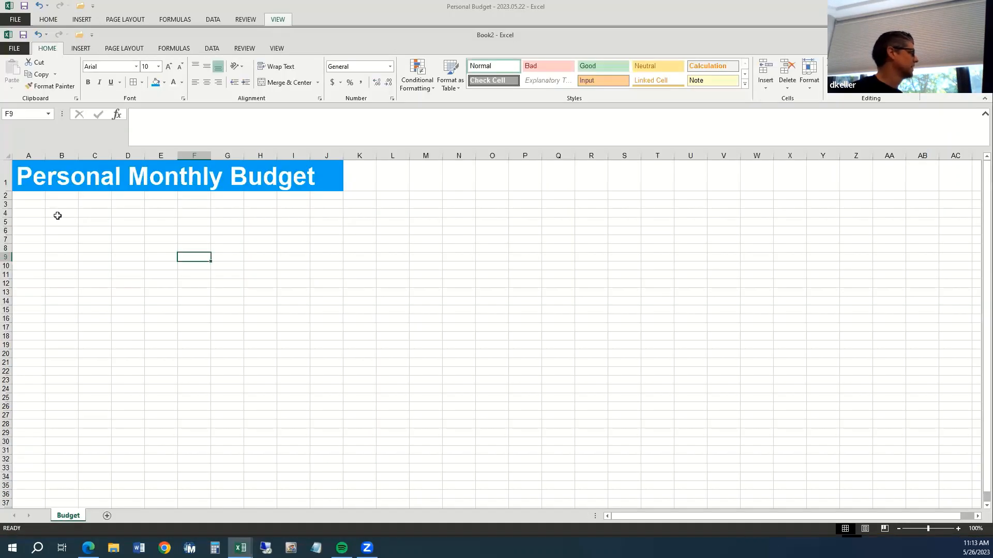
{"action": "left_click", "coordinate": [27, 204]}
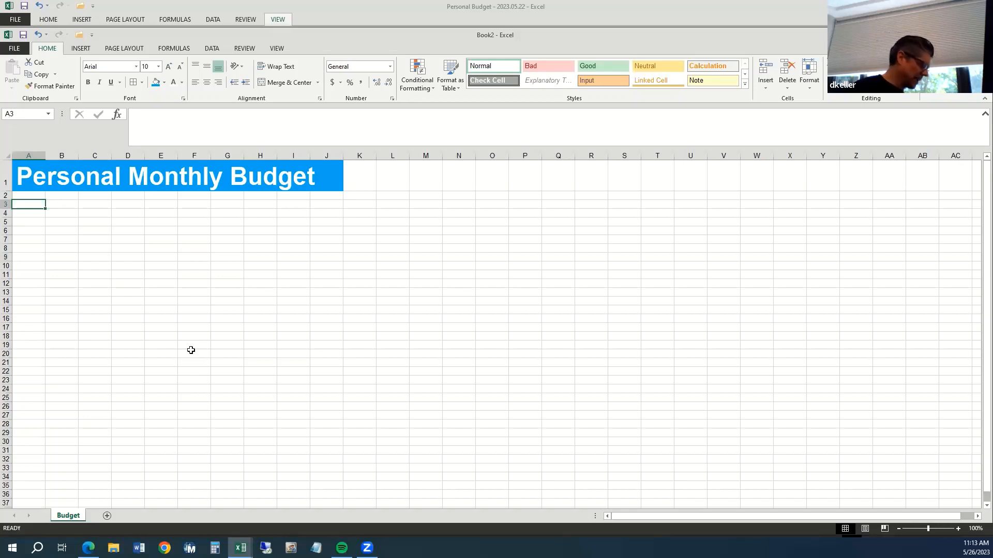
{"action": "type", "text": "Income"}
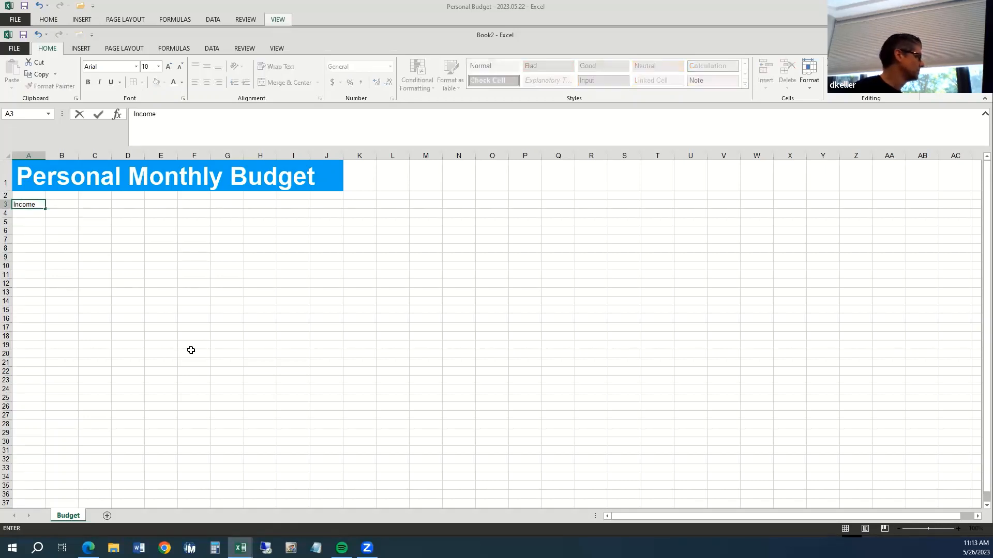
{"action": "type", "text": " 1:"}
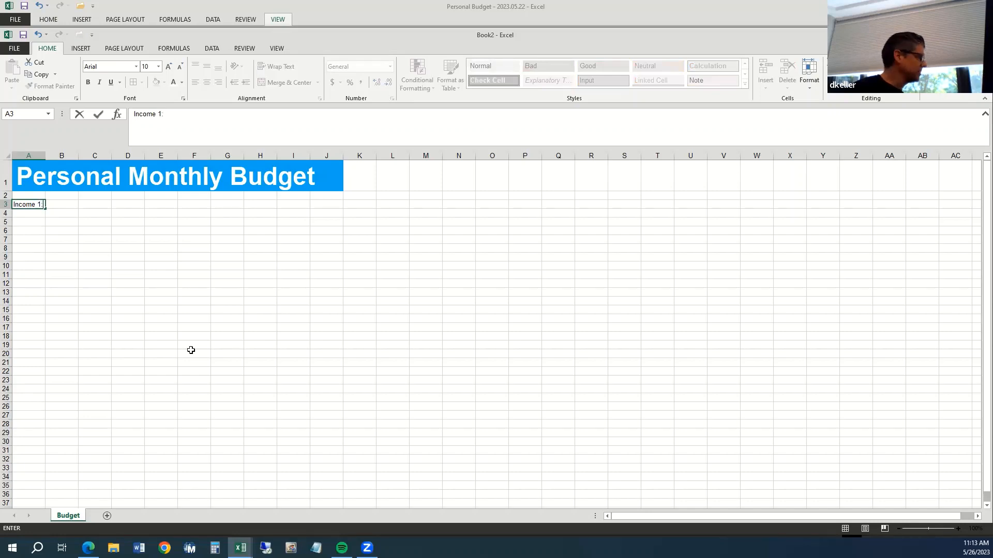
{"action": "key", "text": "alt+Tab"}
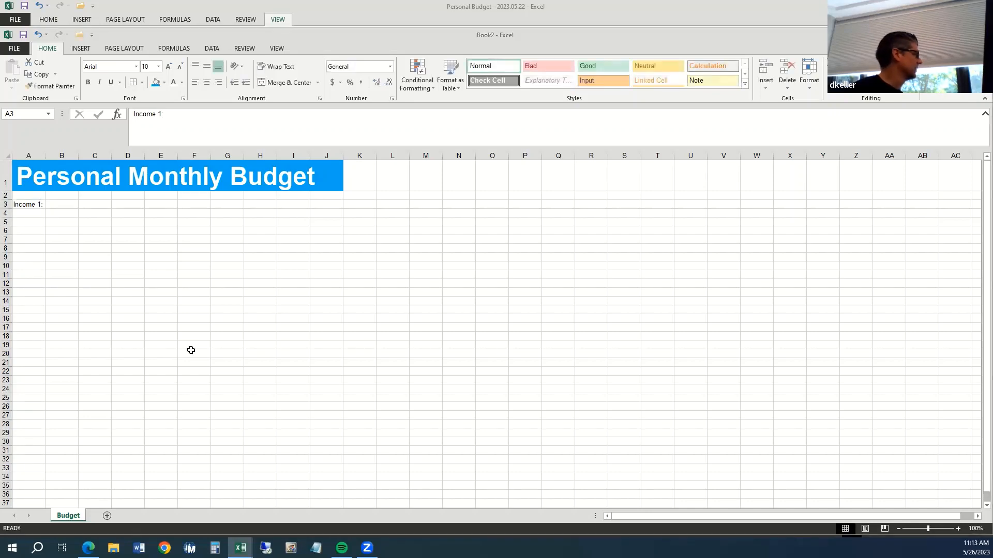
{"action": "key", "text": "alt+Tab"}
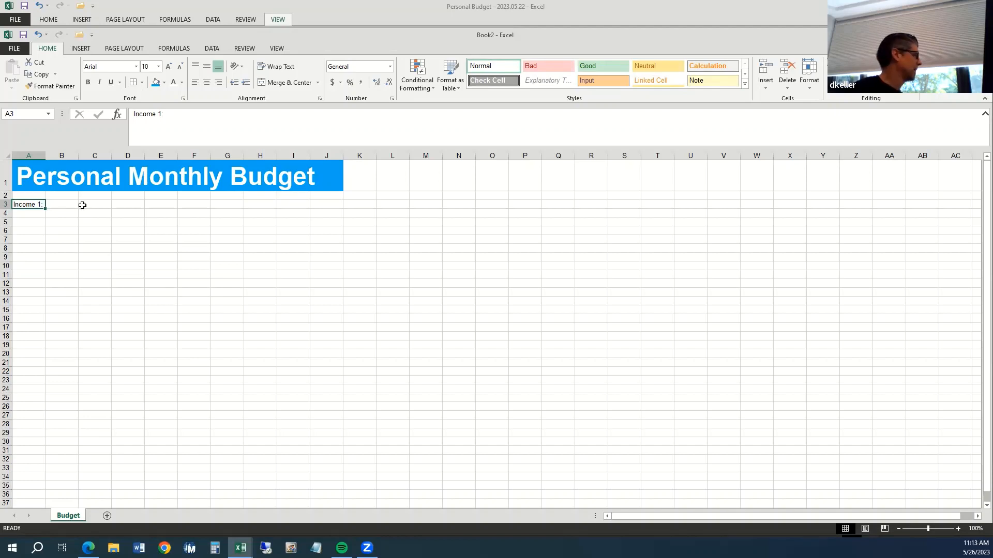
{"action": "left_click", "coordinate": [36, 213]}
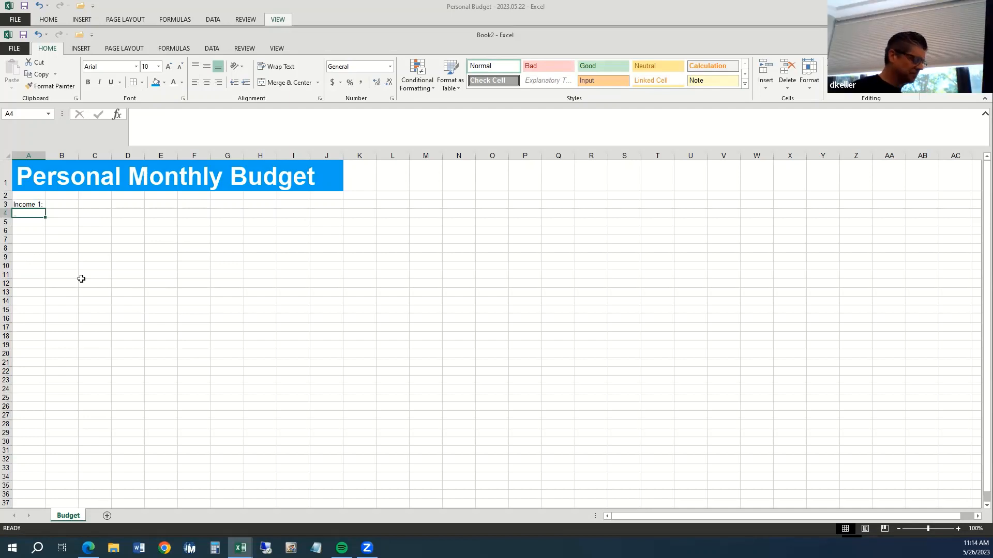
{"action": "key", "text": "Up"}
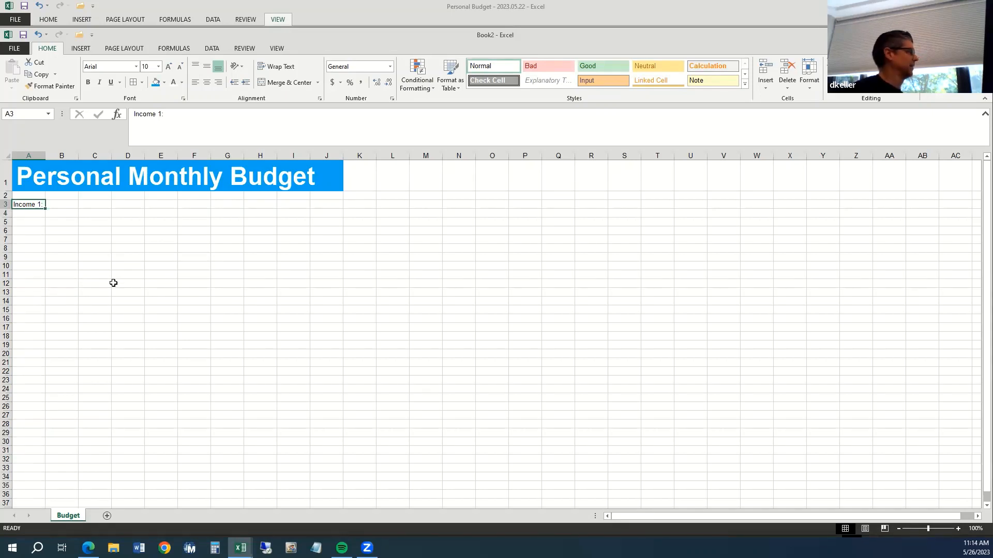
Enter the numbers 1, 2, 3 and 4 down column J in cells J5 to J8.
{"action": "left_click", "coordinate": [325, 223]}
{"action": "type", "text": "1"}
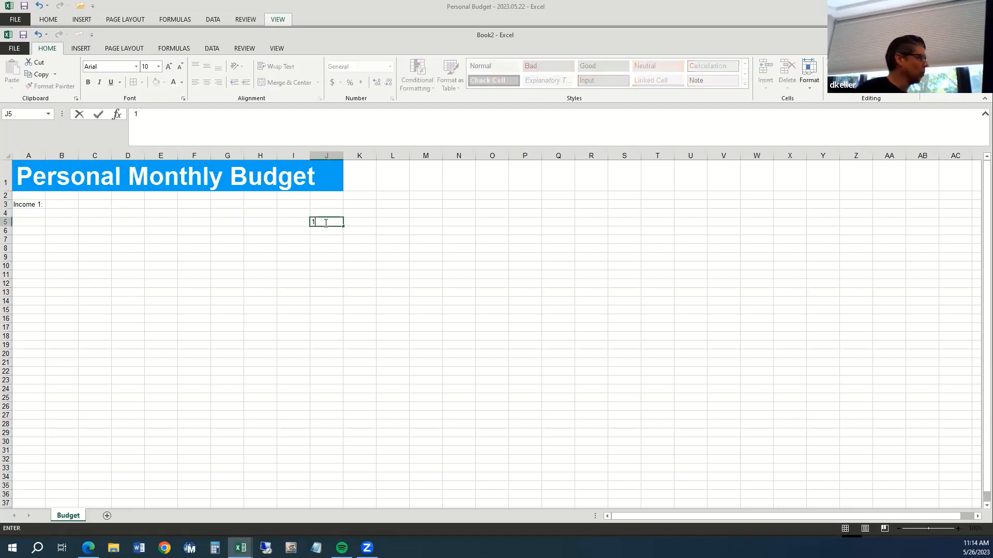
{"action": "key", "text": "Return"}
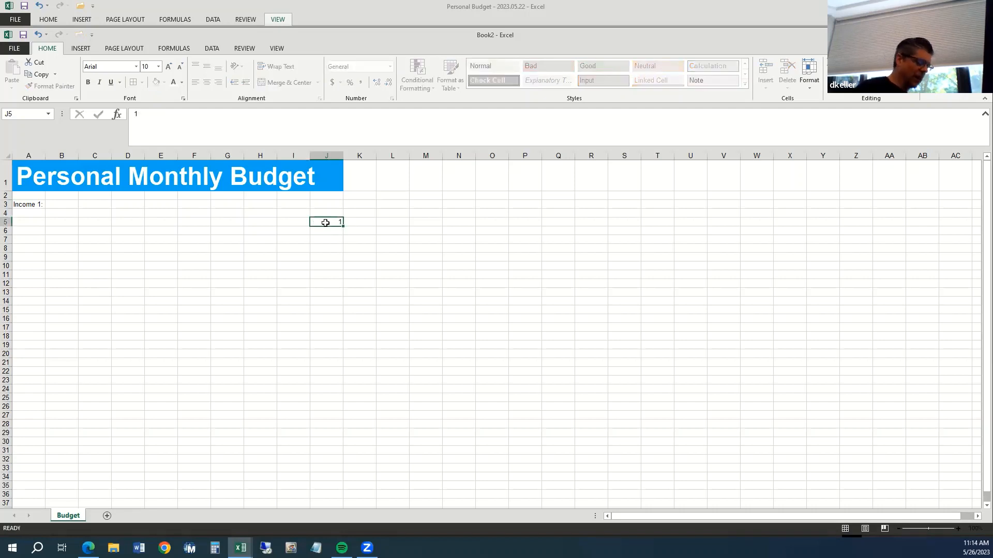
{"action": "type", "text": "2"}
{"action": "key", "text": "Return"}
{"action": "type", "text": "3"}
{"action": "key", "text": "Return"}
{"action": "type", "text": "4"}
{"action": "key", "text": "Return"}
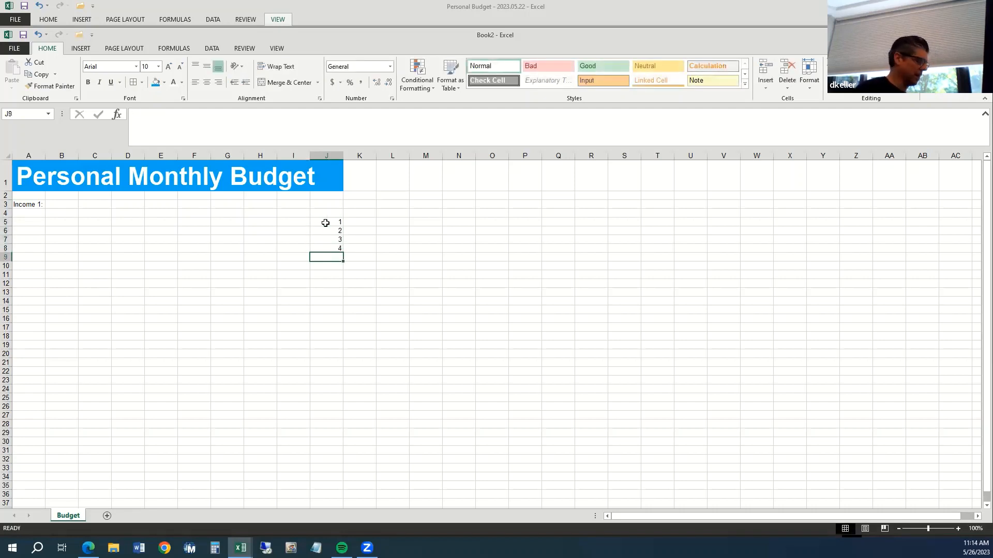
Continue the number list in column J by entering 5 in cell J9 and 6 in cell J10.
{"action": "type", "text": "5"}
{"action": "key", "text": "Return"}
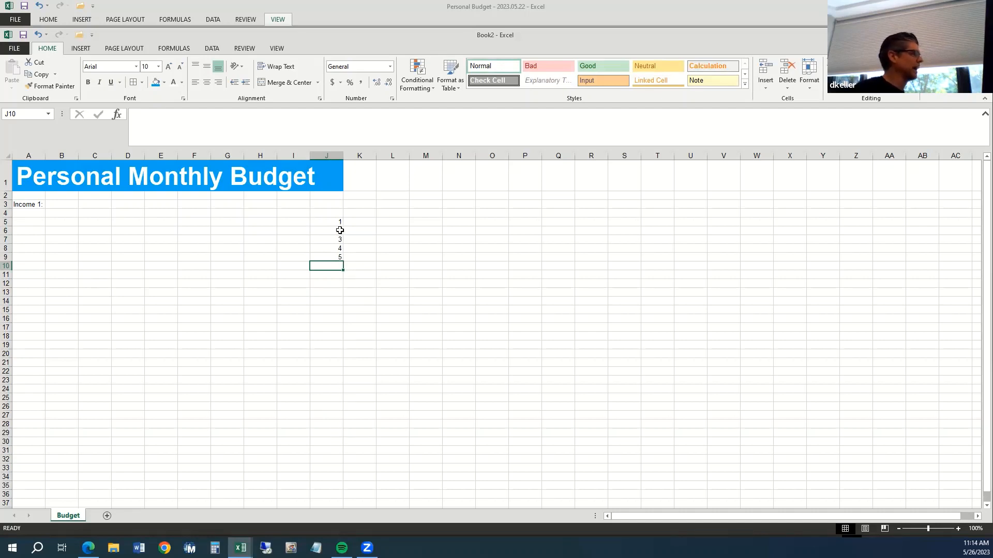
{"action": "type", "text": "6"}
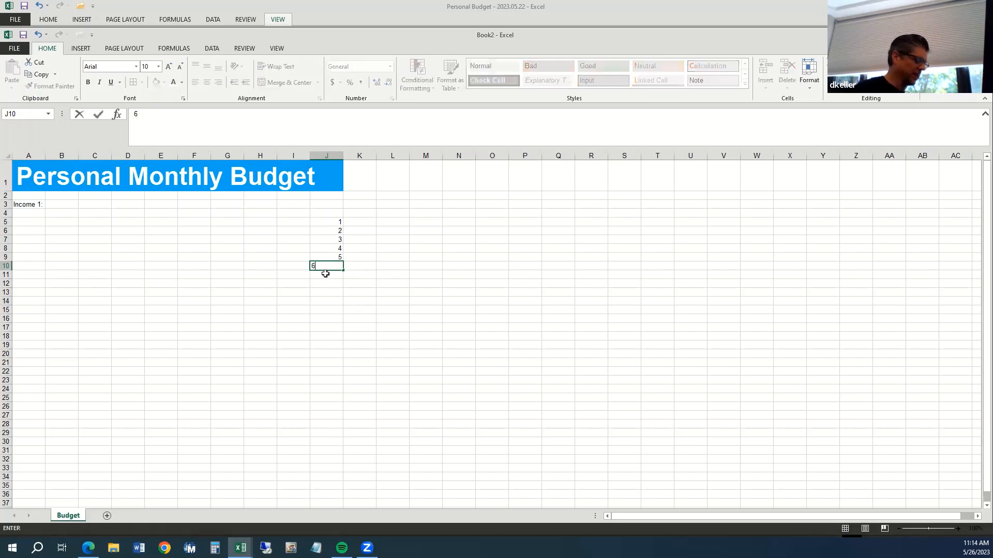
{"action": "key", "text": "Return"}
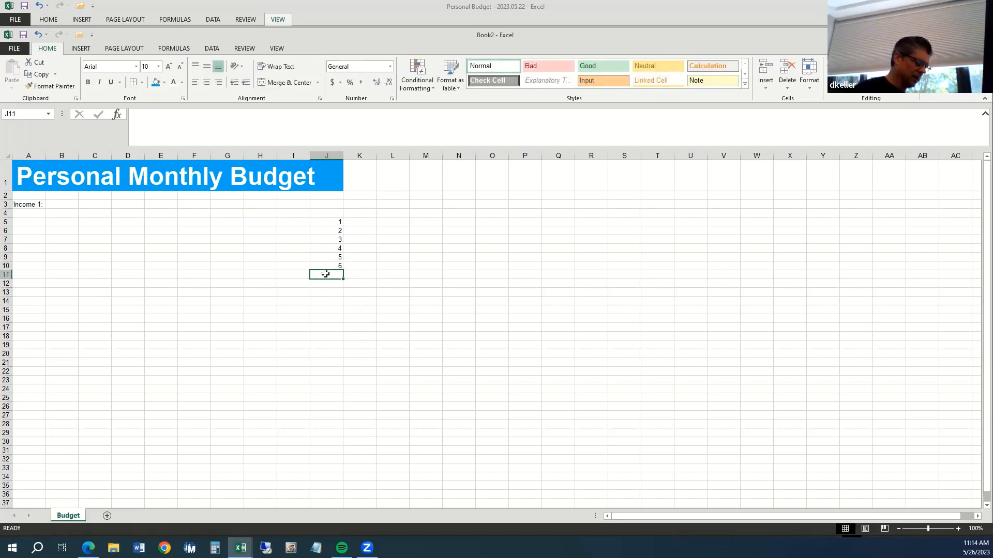
Enter the formula =J10+1 in cell J11 and copy it into cell J12.
{"action": "type", "text": "="}
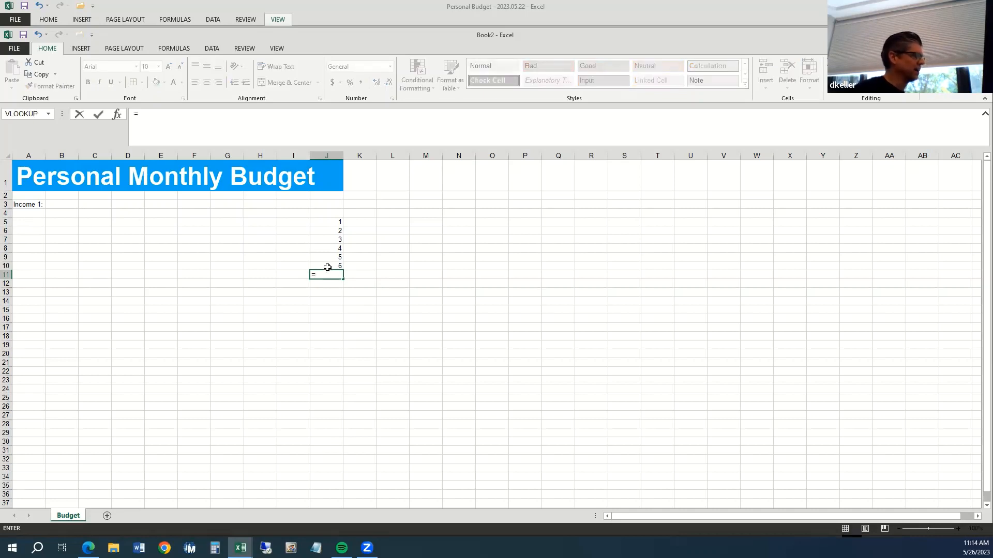
{"action": "left_click", "coordinate": [328, 265]}
{"action": "type", "text": "+"}
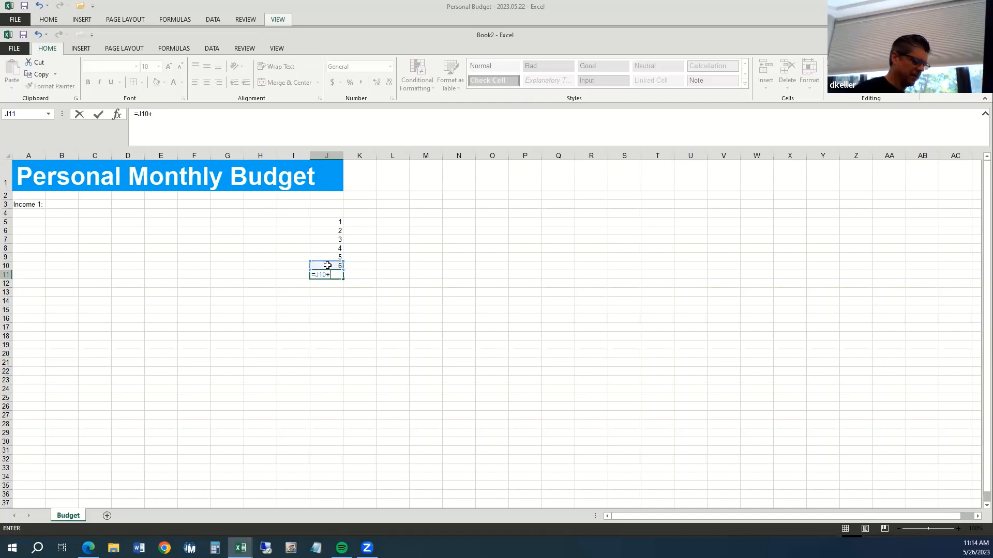
{"action": "type", "text": "1"}
{"action": "key", "text": "ctrl+Return"}
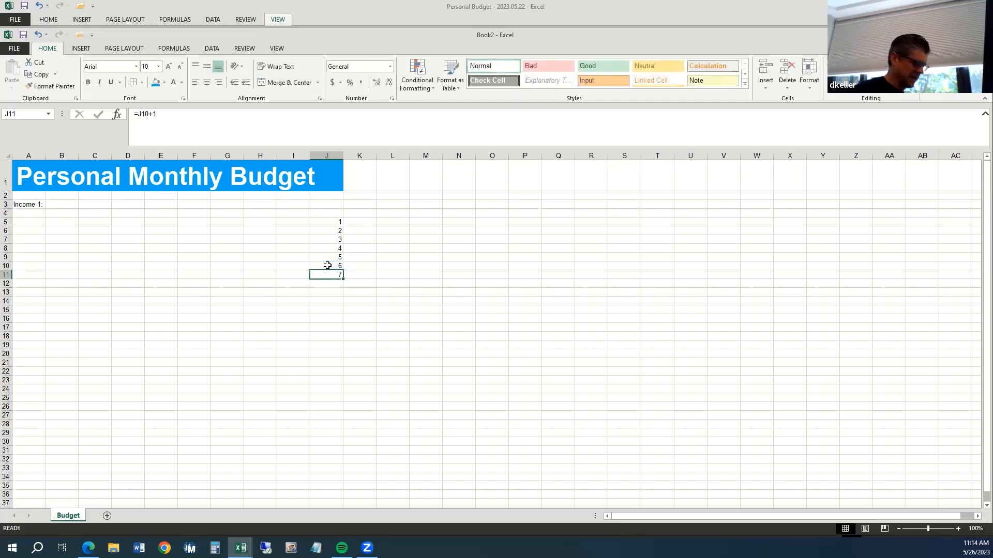
{"action": "key", "text": "ctrl+c"}
{"action": "key", "text": "Down"}
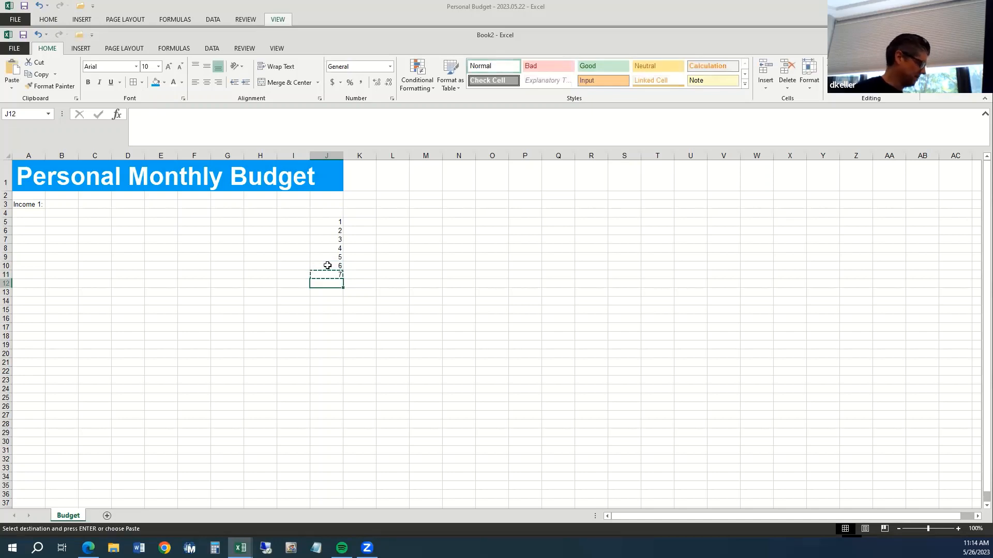
{"action": "key", "text": "ctrl+v"}
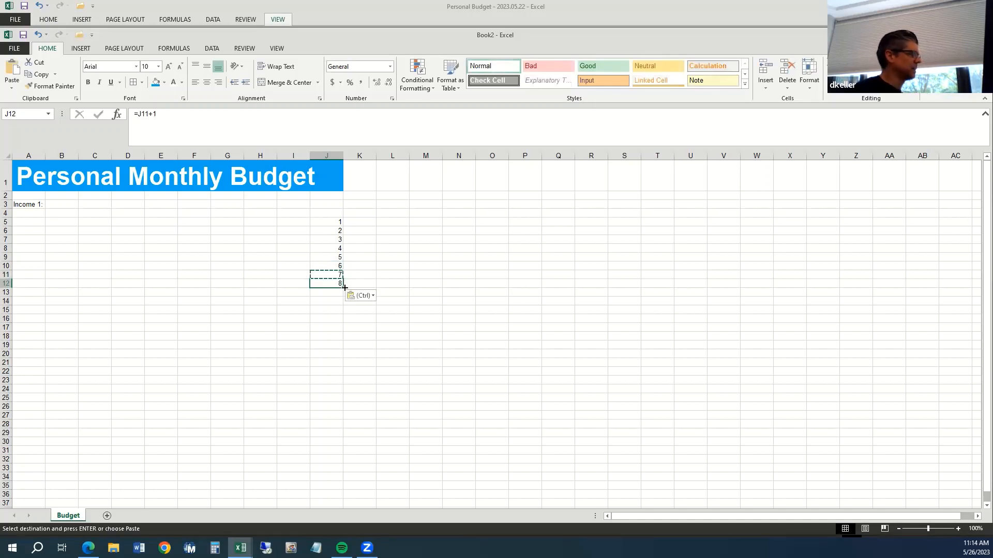
Copy the formula in J12 into cells J13 to J15 and inspect the formula in J15.
{"action": "key", "text": "Down"}
{"action": "key", "text": "ctrl+c"}
{"action": "key", "text": "Down"}
{"action": "key", "text": "ctrl+c"}
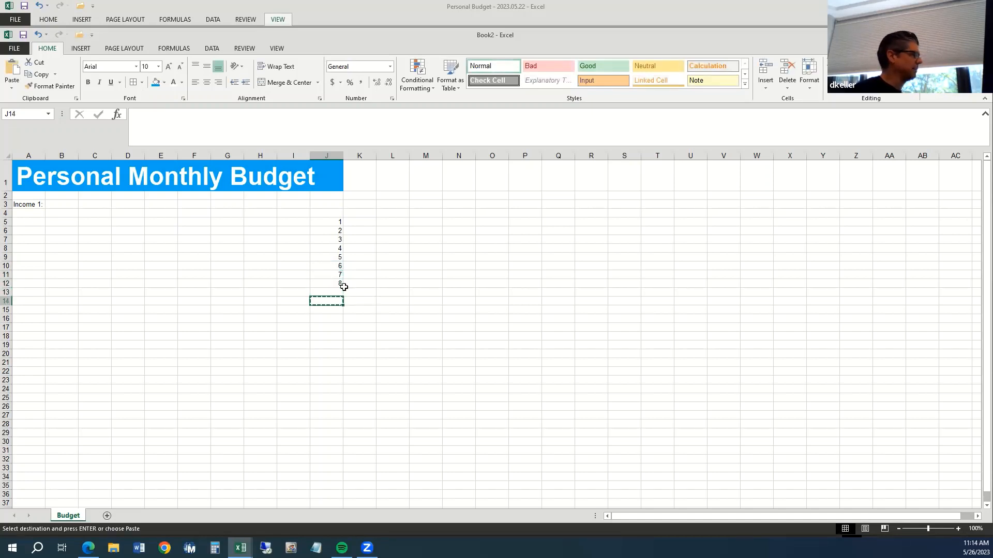
{"action": "key", "text": "Down"}
{"action": "key", "text": "Up"}
{"action": "key", "text": "Up"}
{"action": "key", "text": "Up"}
{"action": "key", "text": "ctrl+c"}
{"action": "key", "text": "Down"}
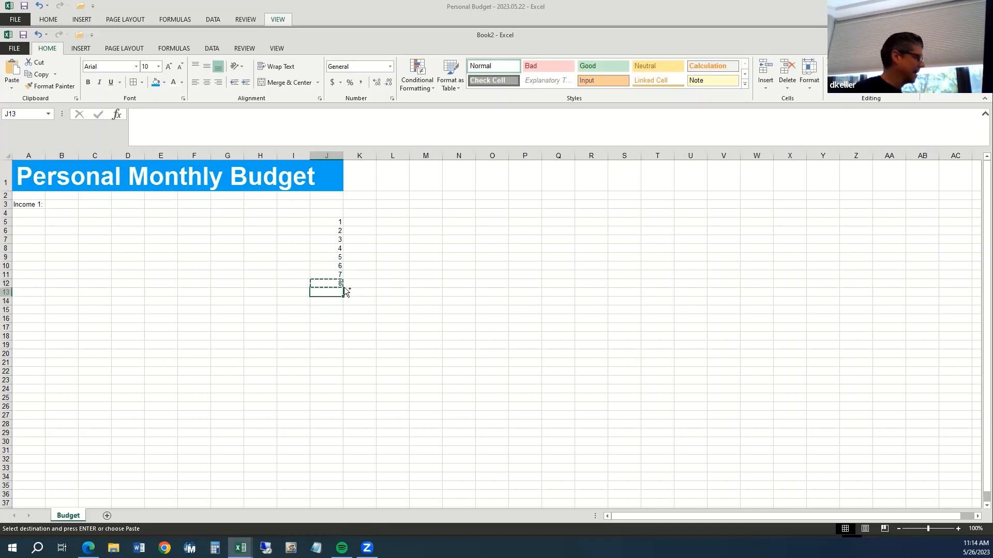
{"action": "key", "text": "ctrl+v"}
{"action": "key", "text": "Down"}
{"action": "key", "text": "ctrl+v"}
{"action": "key", "text": "Down"}
{"action": "key", "text": "ctrl+v"}
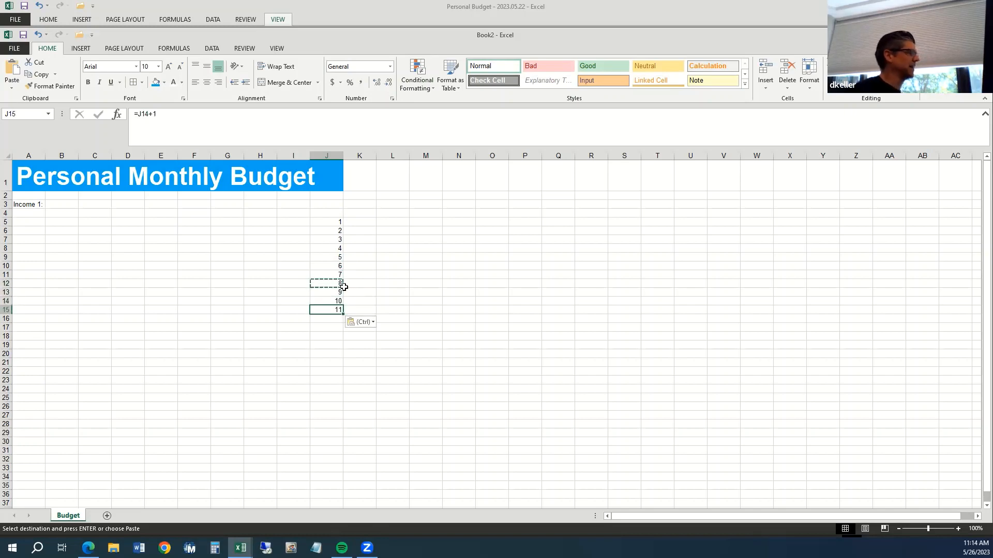
{"action": "left_click", "coordinate": [224, 114]}
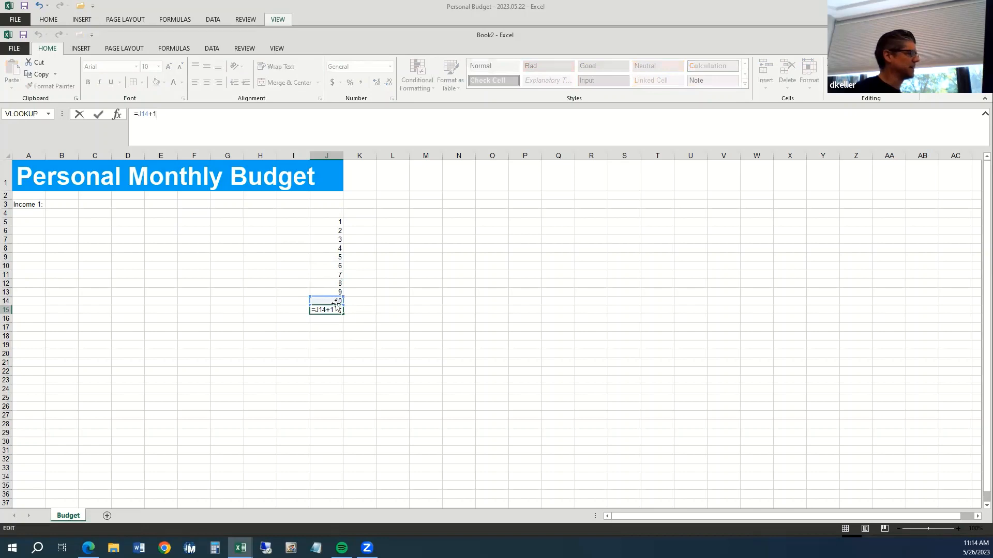
{"action": "key", "text": "Escape"}
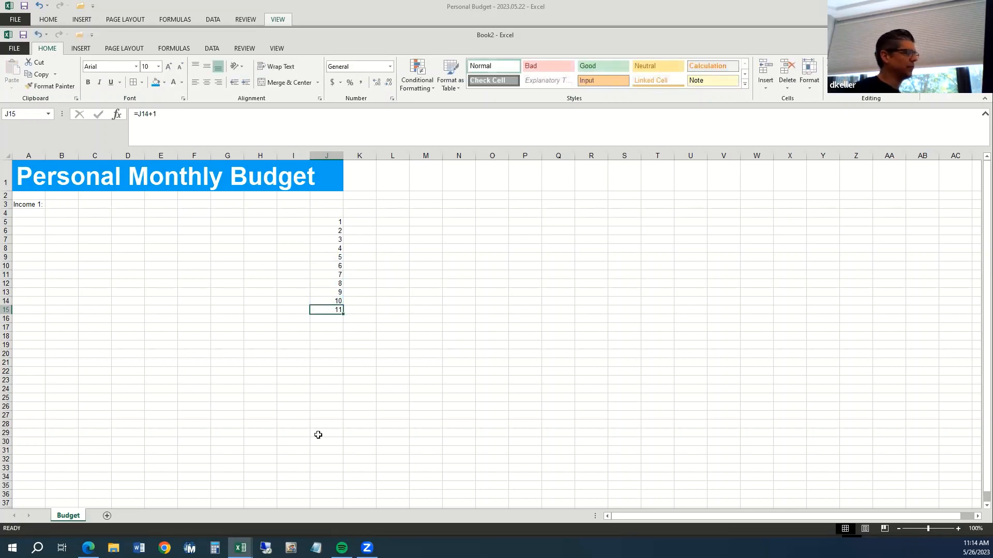
Move the 1 from cell J5 to O8 and fill copies of it down to O16.
{"action": "left_click", "coordinate": [318, 223]}
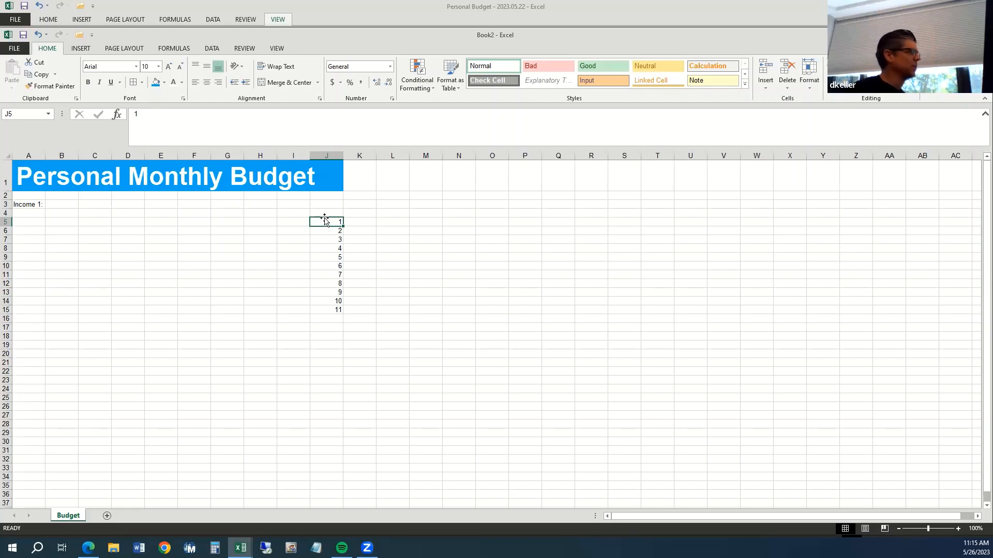
{"action": "left_click_drag", "start_coordinate": [325, 220], "coordinate": [494, 247]}
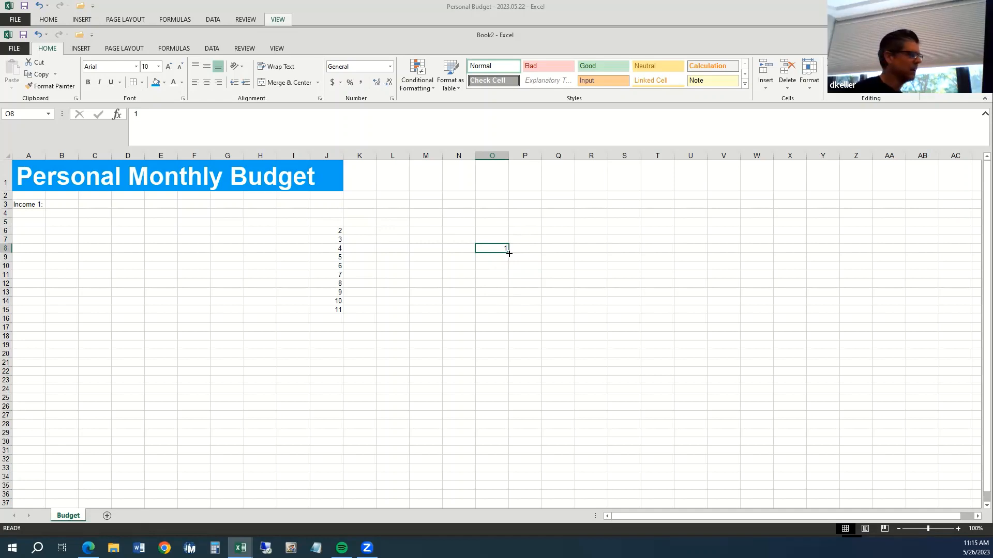
{"action": "left_click_drag", "start_coordinate": [509, 254], "coordinate": [510, 322]}
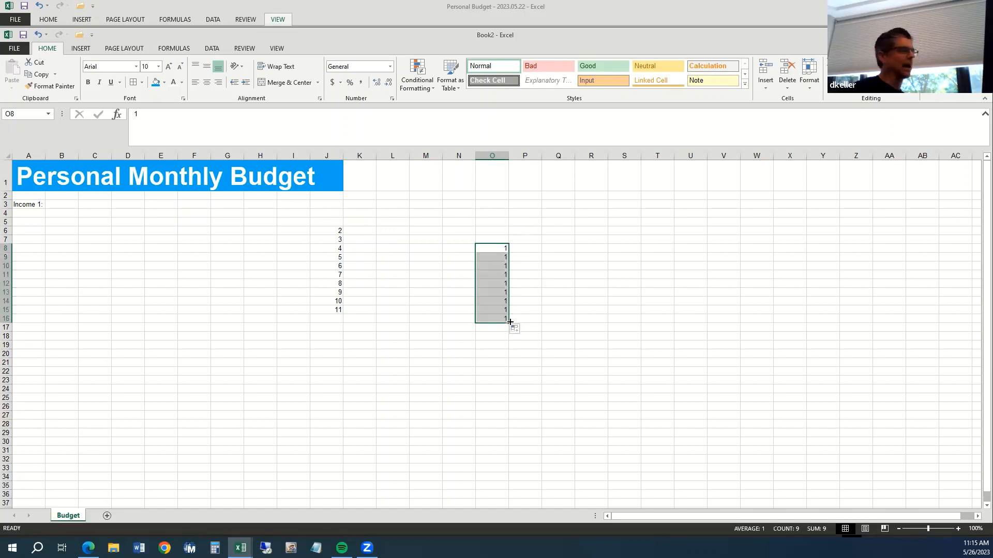
Fill a number series from cell O8 down to O31 with the Fill Series option.
{"action": "left_click", "coordinate": [499, 250]}
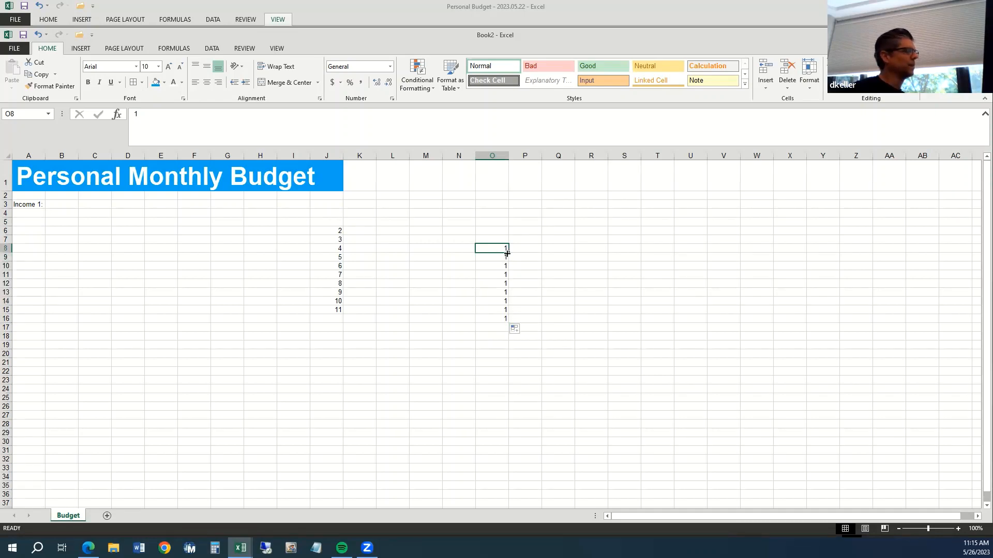
{"action": "left_click_drag", "start_coordinate": [507, 254], "coordinate": [507, 455]}
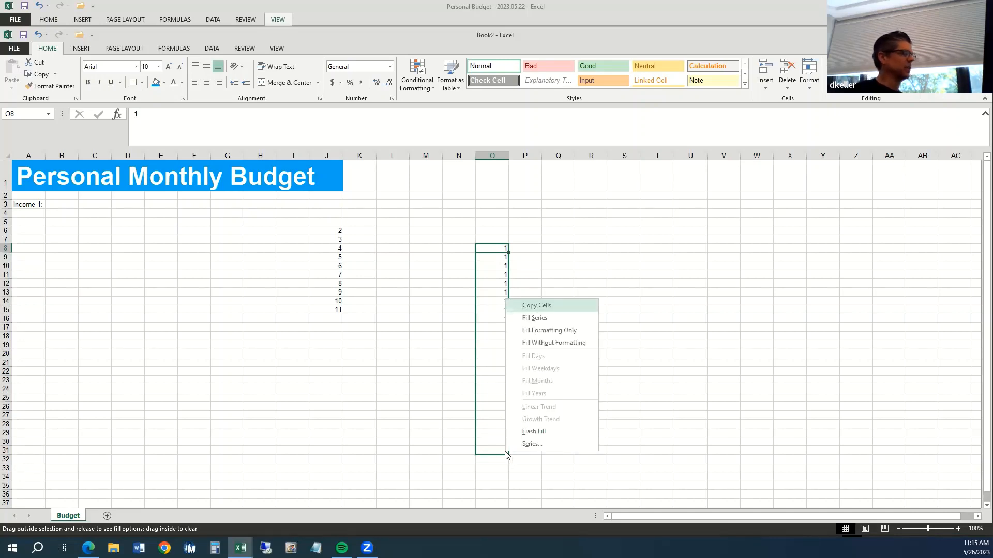
{"action": "left_click", "coordinate": [550, 319]}
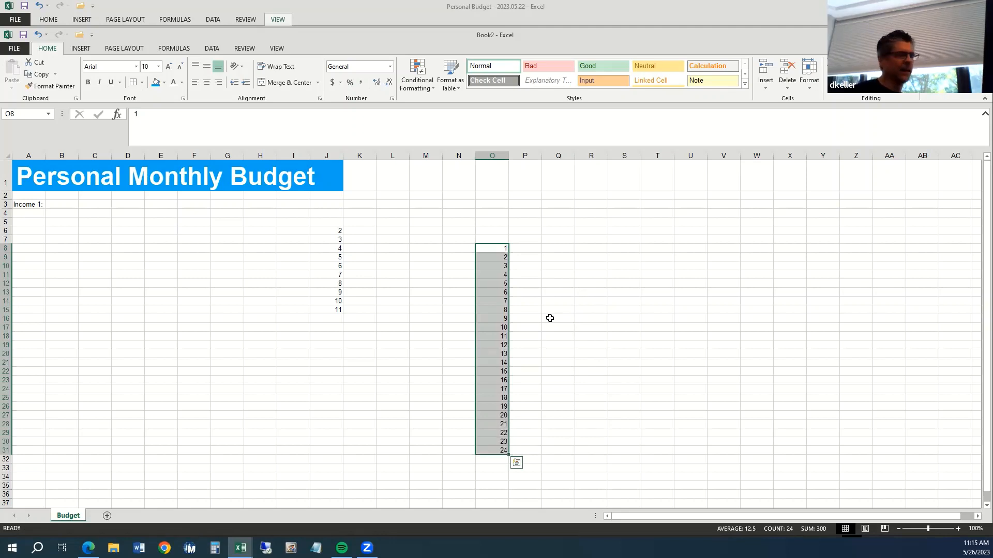
Enter "January" in cell Q8 and fill the series of months down to Q19.
{"action": "left_click", "coordinate": [557, 250]}
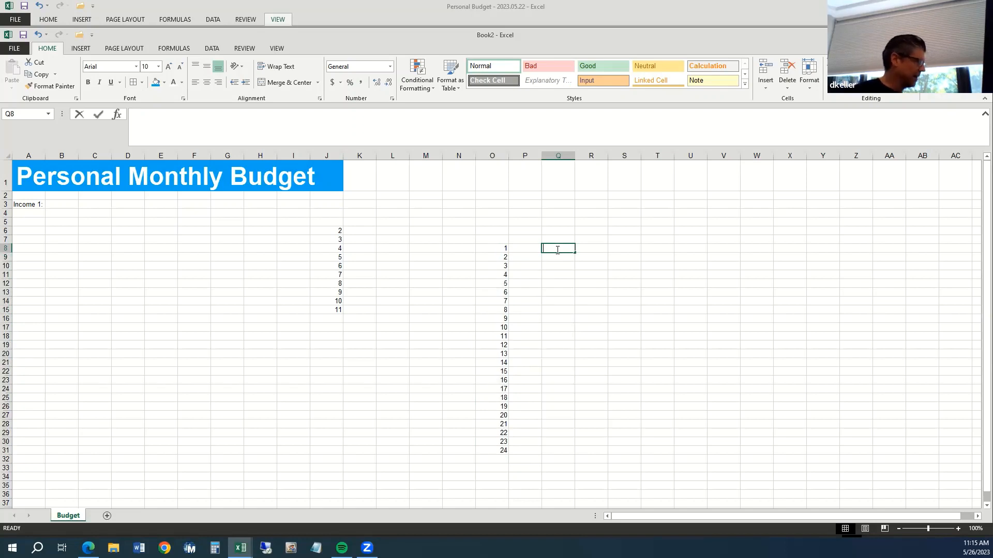
{"action": "type", "text": "Jan"}
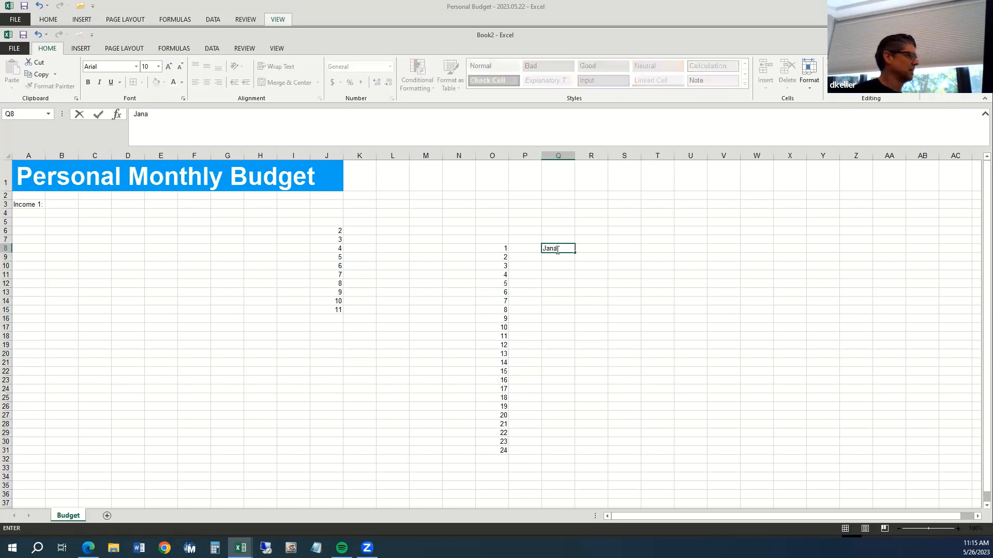
{"action": "type", "text": "uary"}
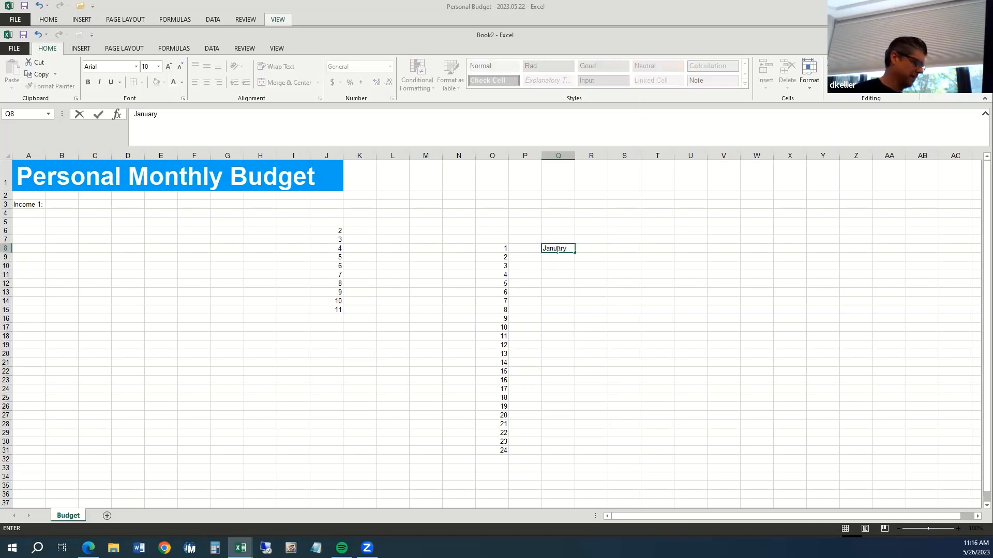
{"action": "key", "text": "ctrl+Return"}
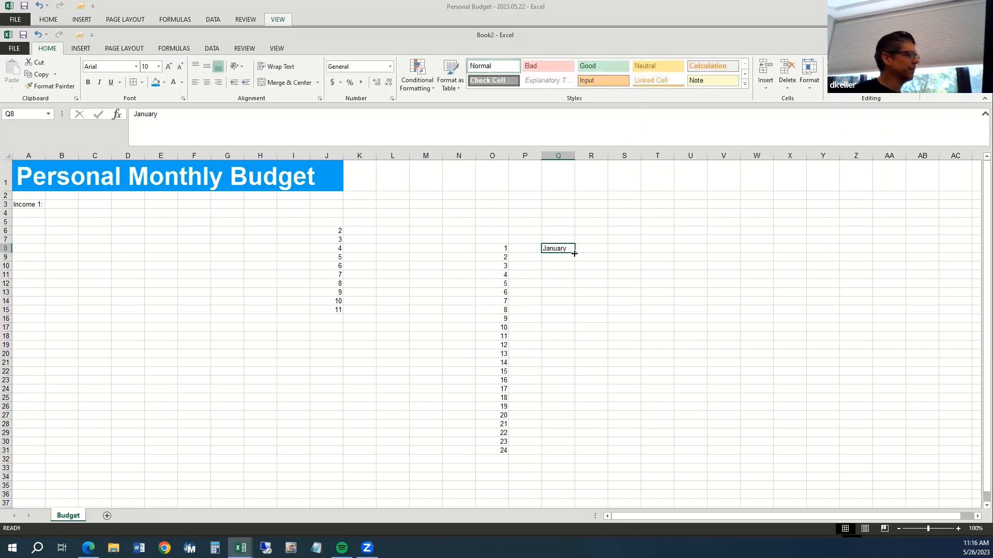
{"action": "left_click_drag", "start_coordinate": [574, 254], "coordinate": [573, 345]}
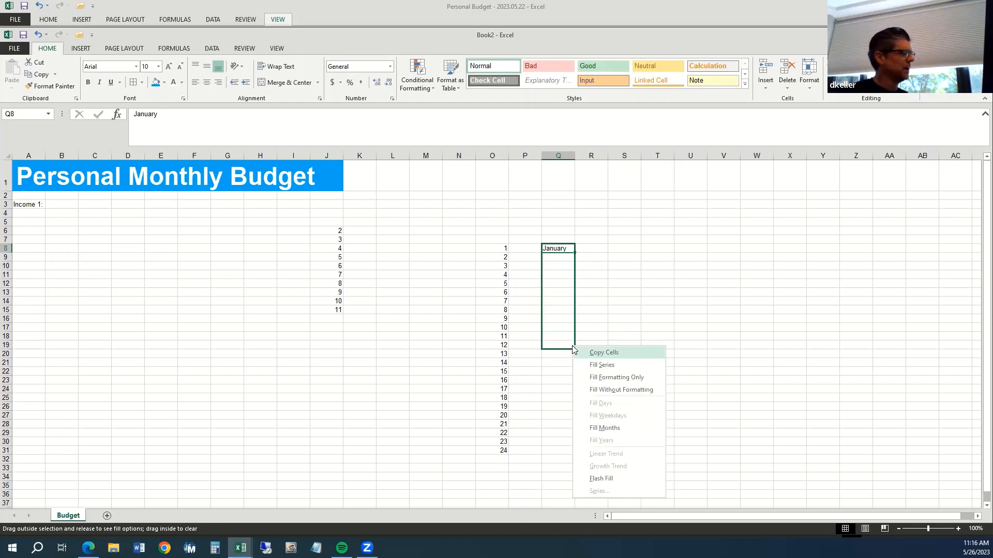
{"action": "left_click", "coordinate": [600, 365]}
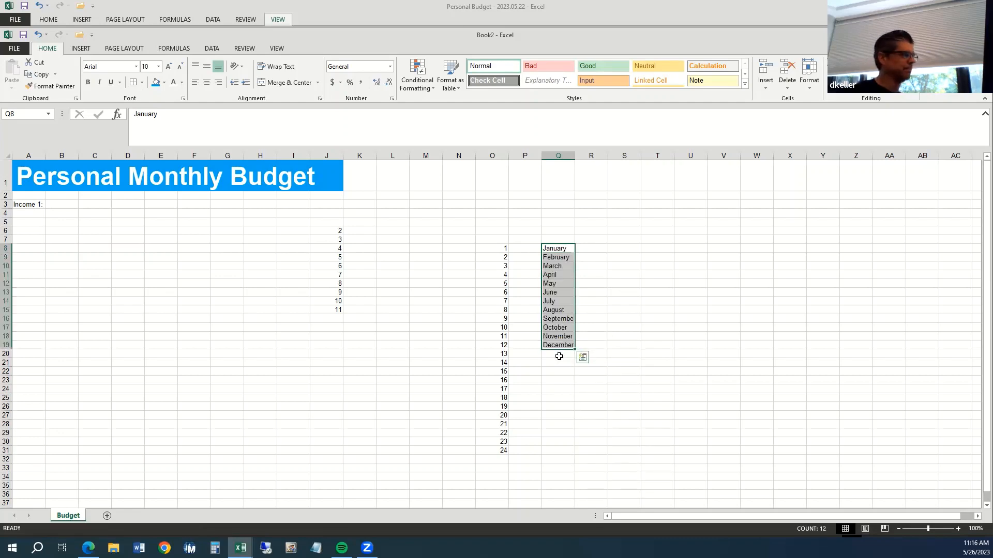
Enter "Monday" in cell R8 and fill the series of days down to R28.
{"action": "left_click", "coordinate": [593, 249]}
{"action": "type", "text": "Modn"}
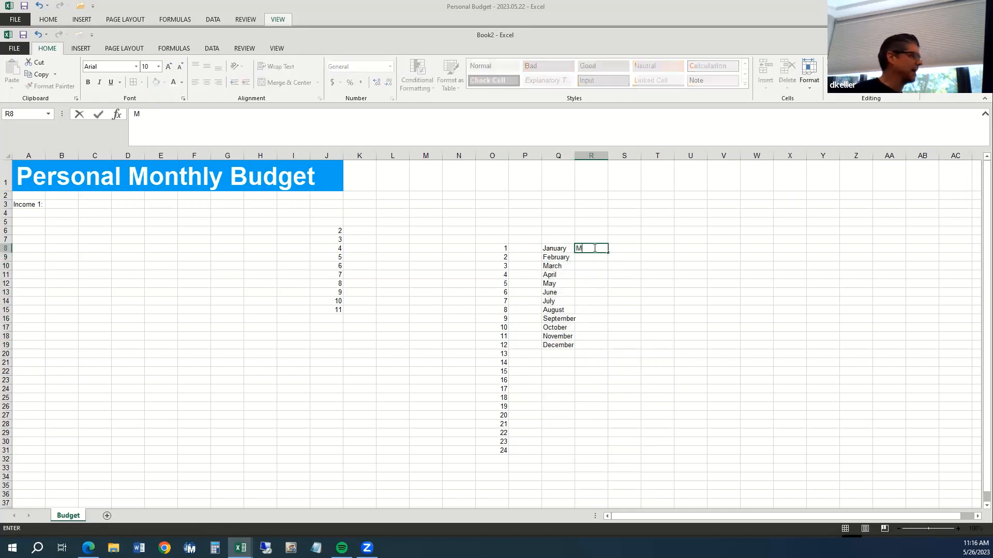
{"action": "key", "text": "BackSpace"}
{"action": "key", "text": "BackSpace"}
{"action": "type", "text": "nday"}
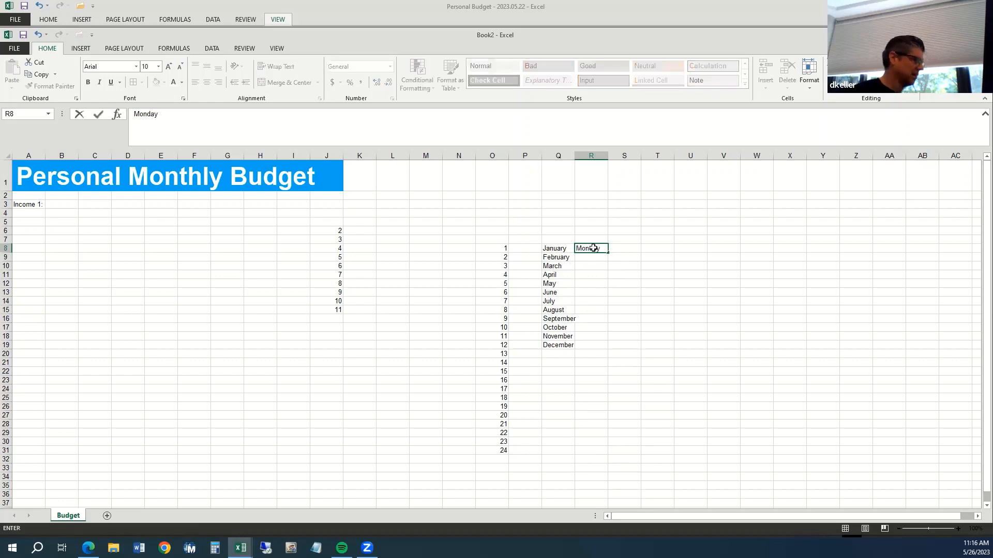
{"action": "key", "text": "ctrl+Return"}
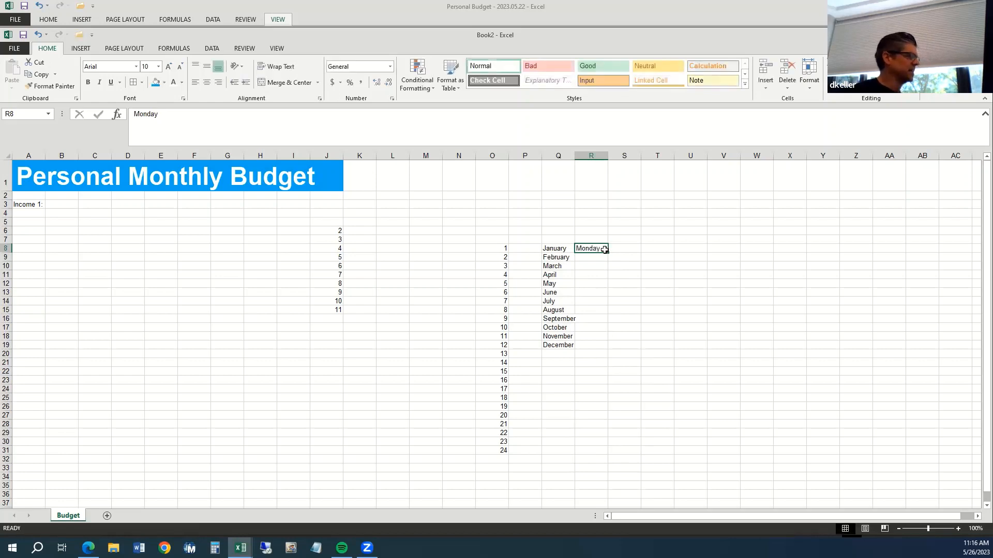
{"action": "left_click_drag", "start_coordinate": [608, 253], "coordinate": [600, 428]}
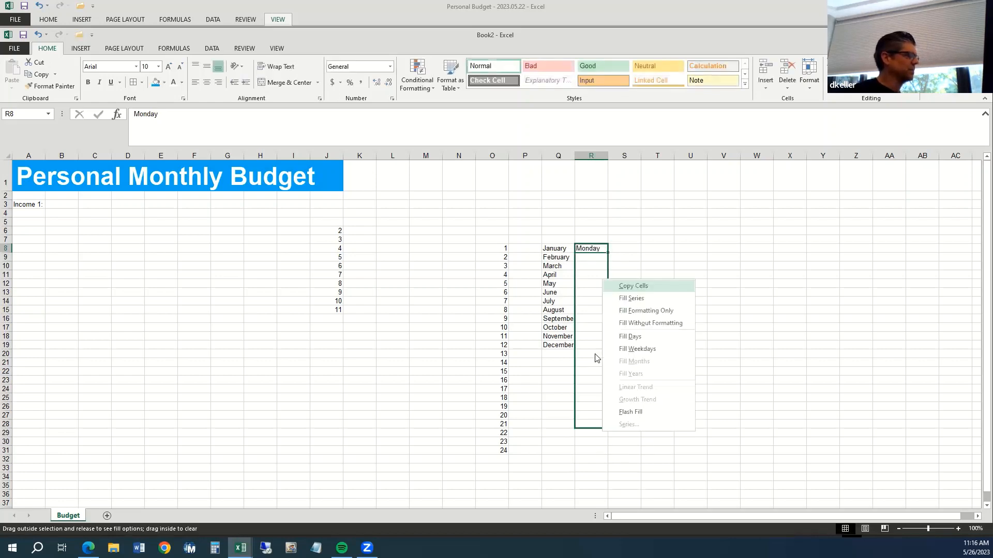
{"action": "left_click", "coordinate": [626, 299]}
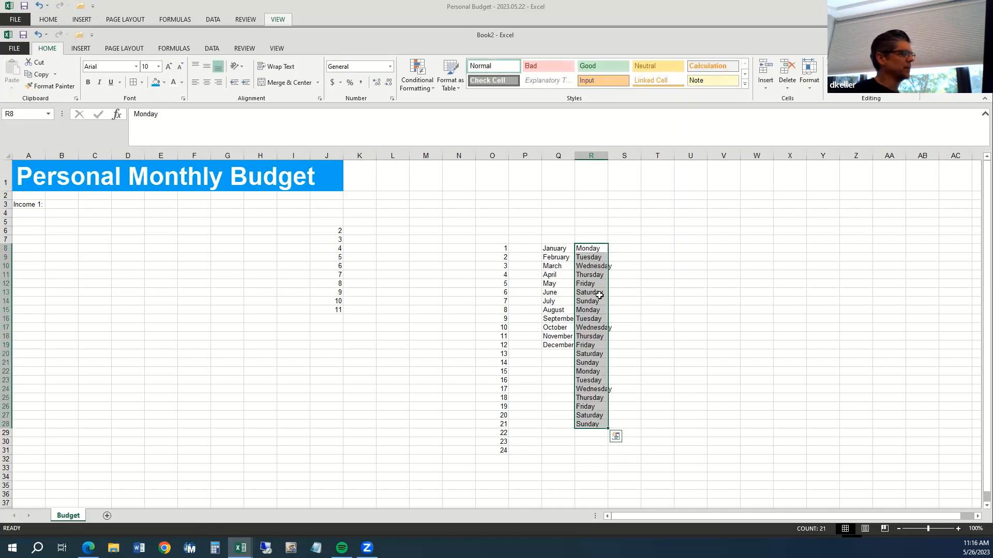
Clear all the demonstration numbers, months and days from the range J5:R31.
{"action": "left_click_drag", "start_coordinate": [594, 310], "coordinate": [595, 389]}
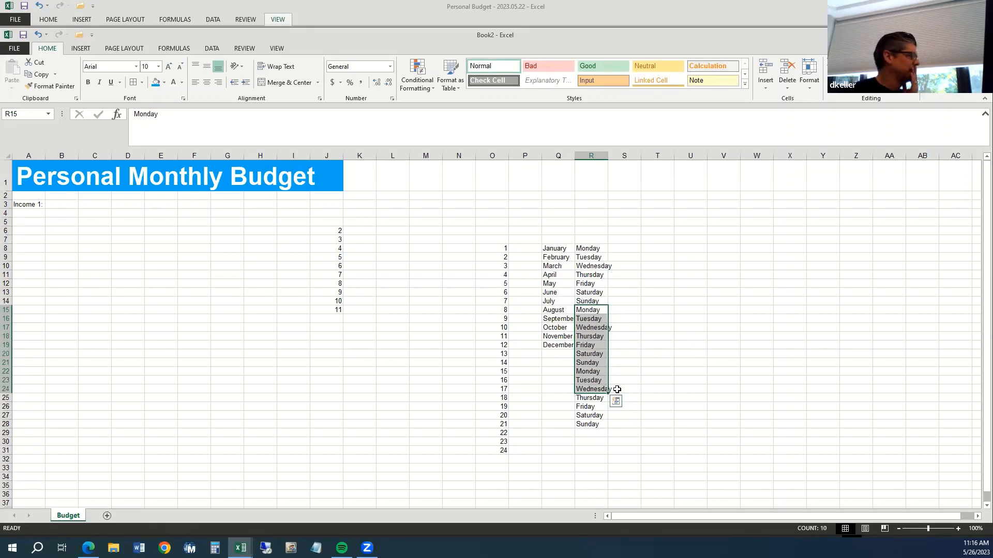
{"action": "left_click_drag", "start_coordinate": [328, 221], "coordinate": [599, 448]}
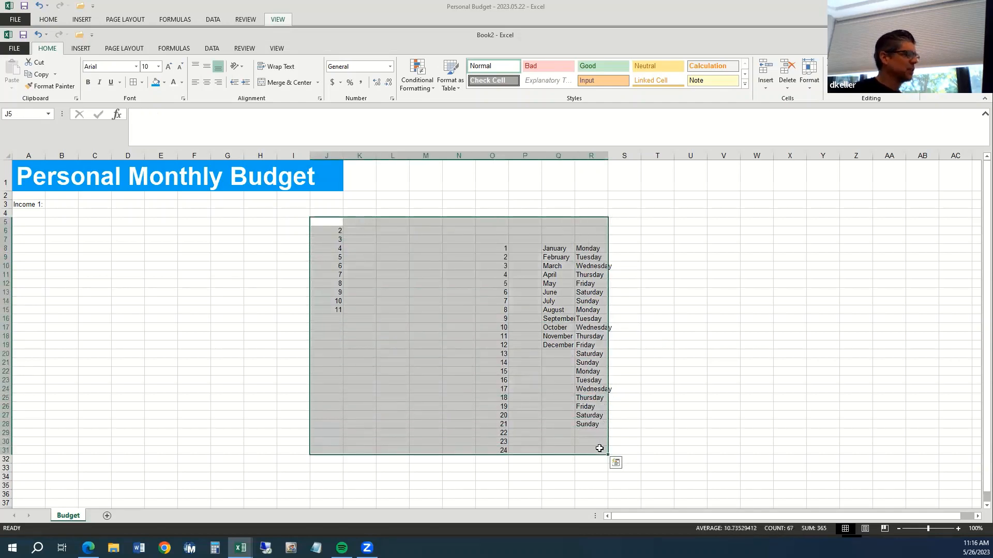
{"action": "key", "text": "Delete"}
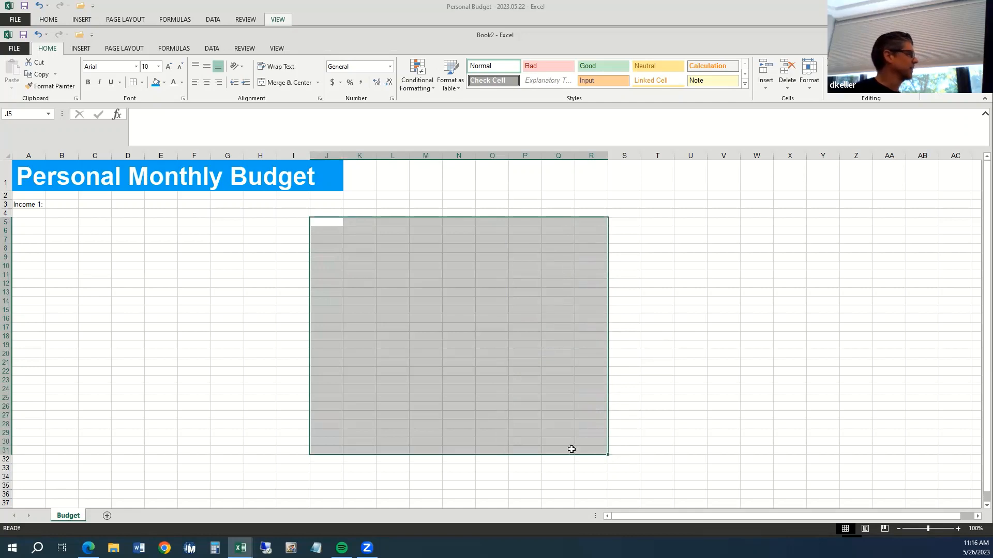
Fill the "Income 1:" label from A3 down to A4, try the Flash Fill option on it and undo that option.
{"action": "left_click", "coordinate": [37, 205]}
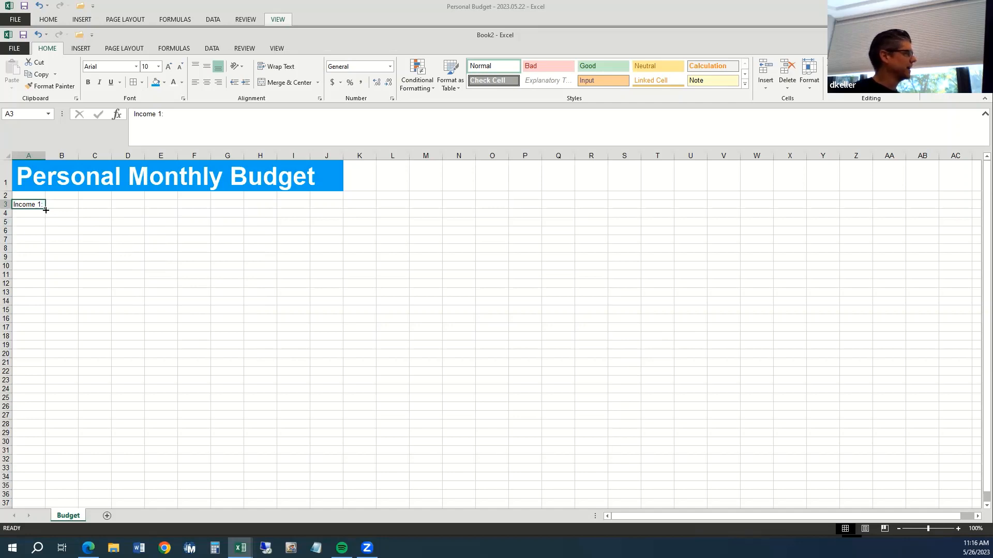
{"action": "left_click_drag", "start_coordinate": [46, 211], "coordinate": [46, 220]}
{"action": "left_click", "coordinate": [43, 205]}
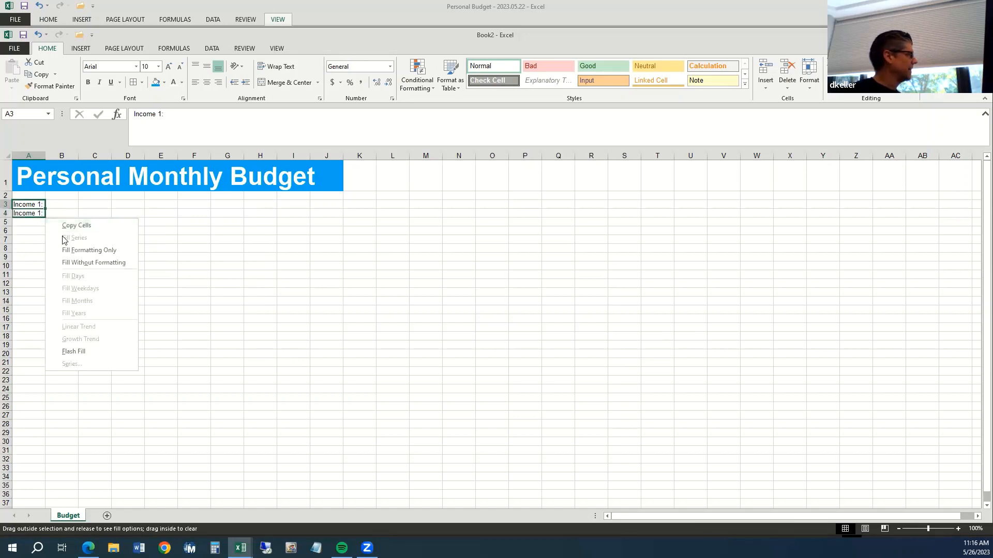
{"action": "left_click", "coordinate": [95, 350]}
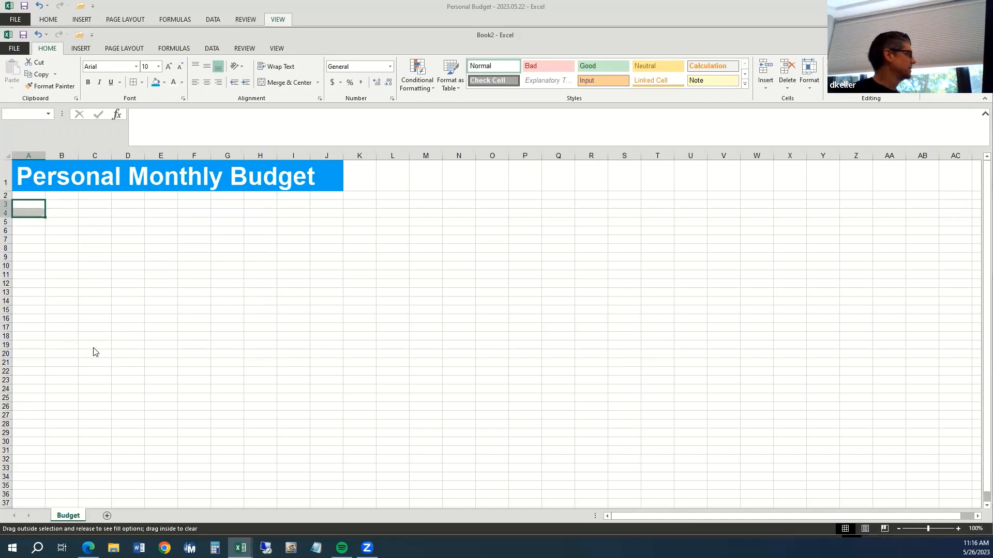
{"action": "left_click", "coordinate": [516, 294]}
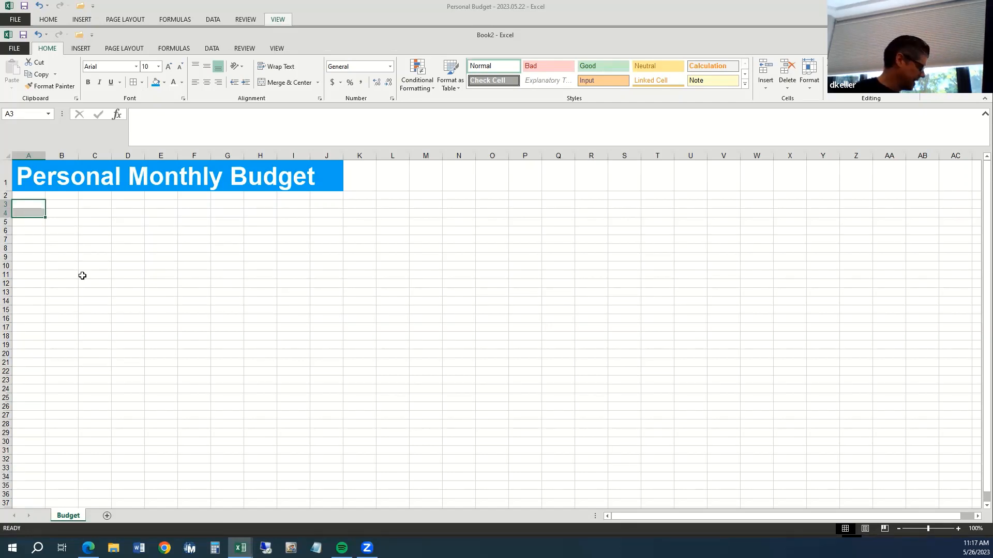
{"action": "key", "text": "ctrl+z"}
{"action": "key", "text": "ctrl+z"}
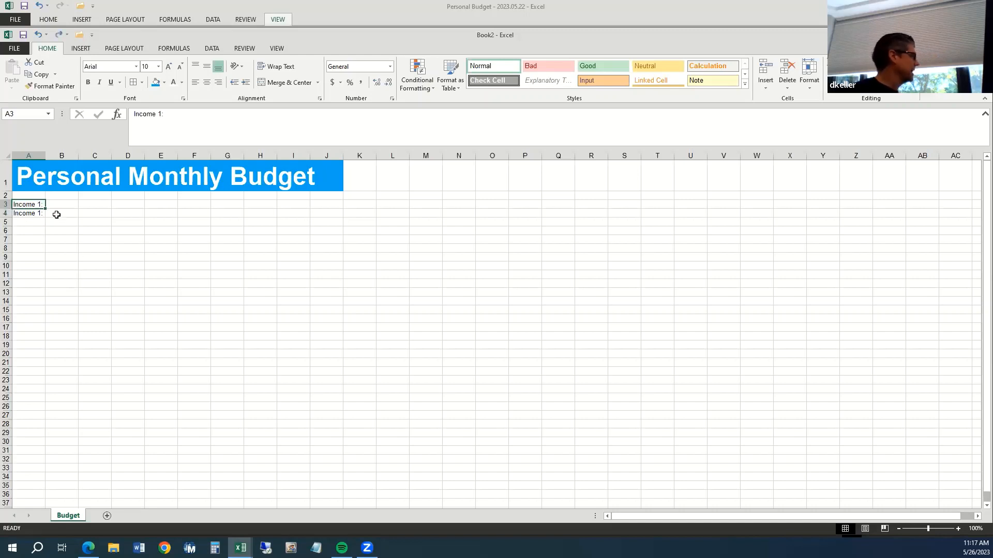
Try filling a numbered income series from A3 down to A9 with the label's colon removed, and undo both changes.
{"action": "left_click", "coordinate": [196, 112]}
{"action": "key", "text": "BackSpace"}
{"action": "key", "text": "ctrl+Return"}
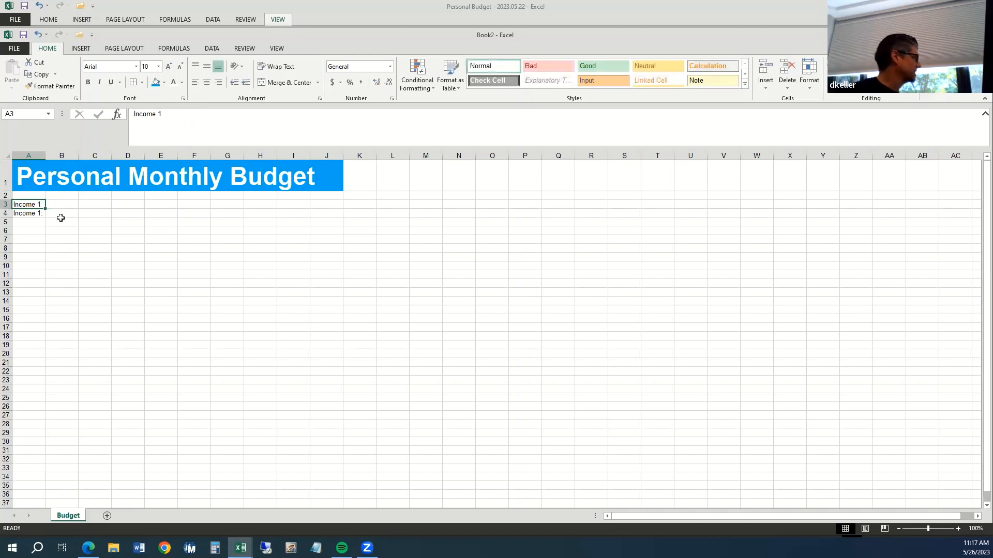
{"action": "left_click_drag", "start_coordinate": [47, 207], "coordinate": [51, 265]}
{"action": "left_click", "coordinate": [68, 277]}
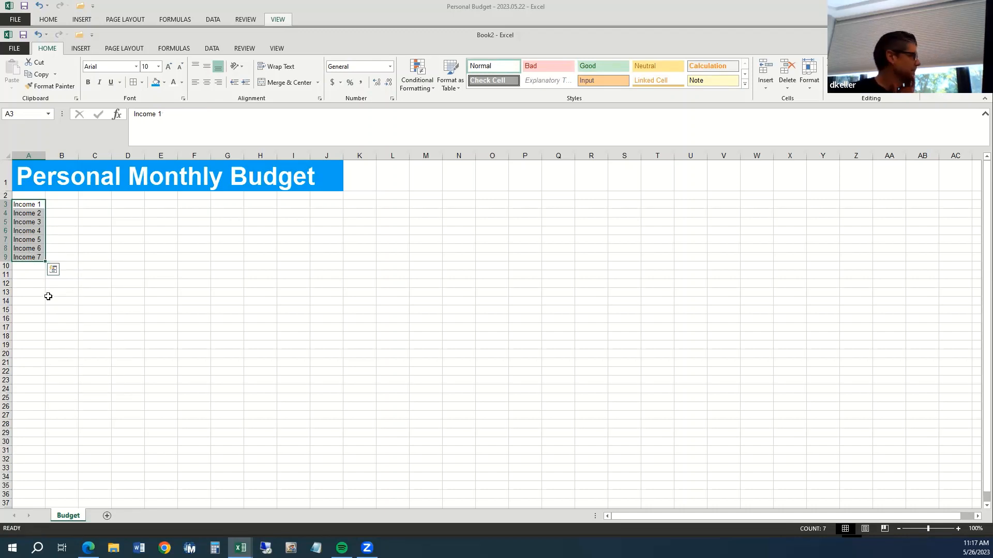
{"action": "key", "text": "ctrl+z"}
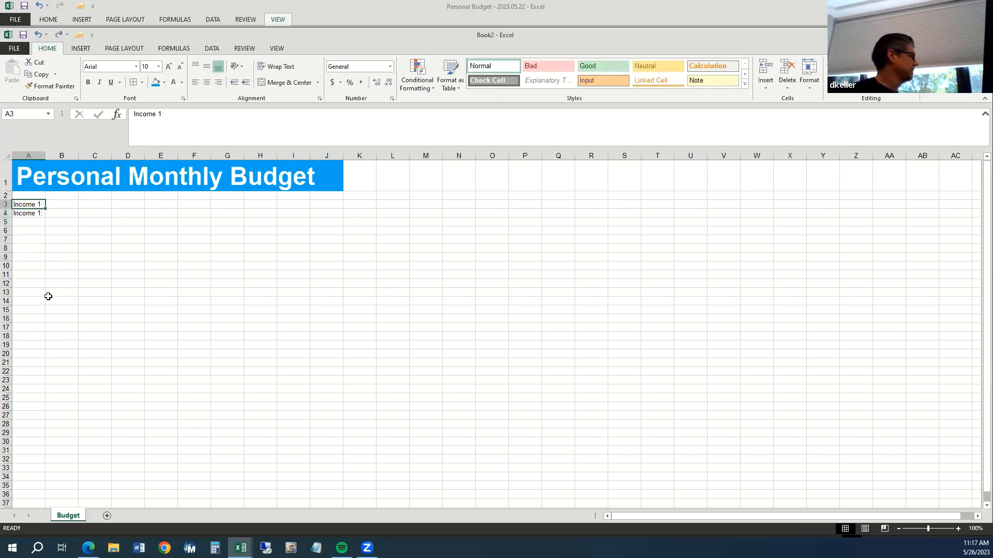
{"action": "key", "text": "ctrl+z"}
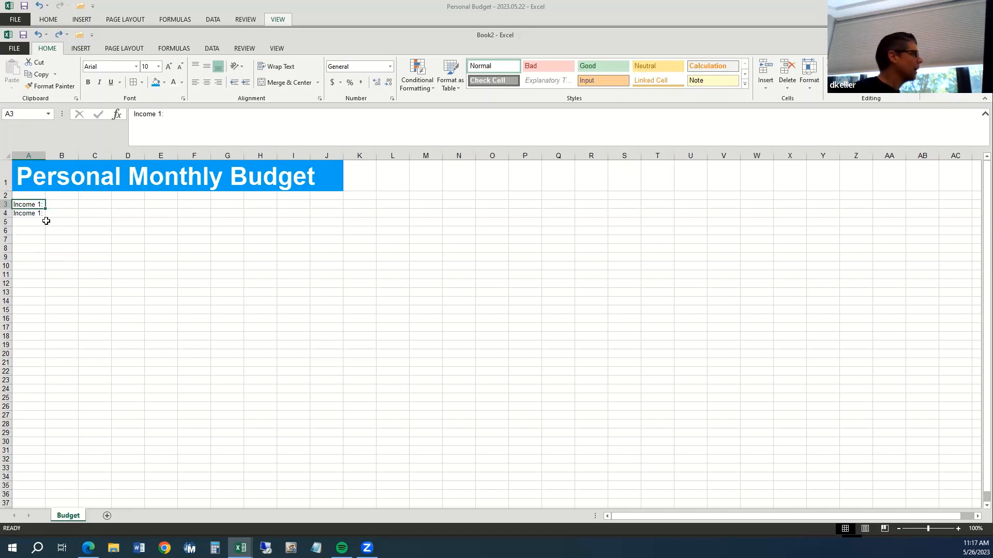
Copy the "Income 1:" label from A3 into A4 and change the copy to "Income 2:".
{"action": "key", "text": "ctrl+c"}
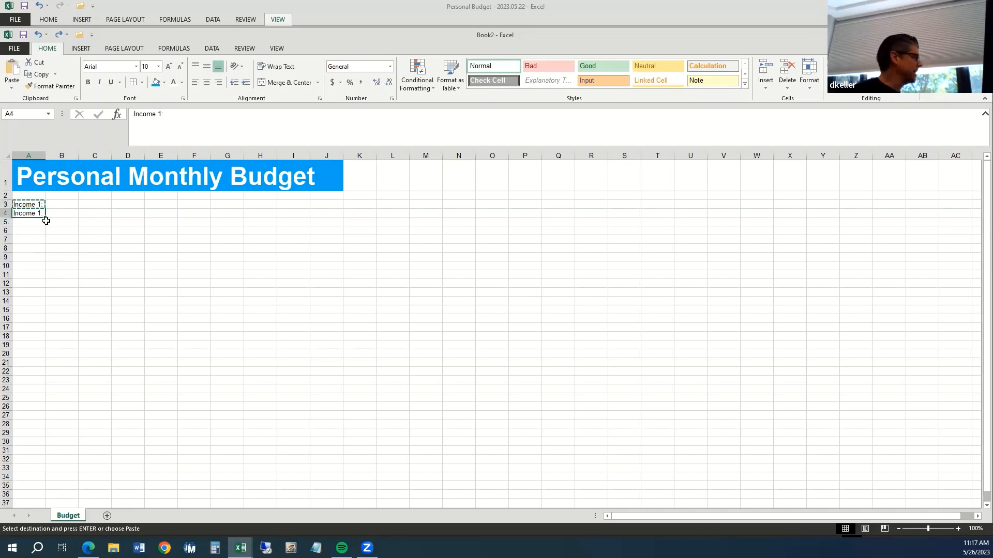
{"action": "key", "text": "Down"}
{"action": "key", "text": "ctrl+v"}
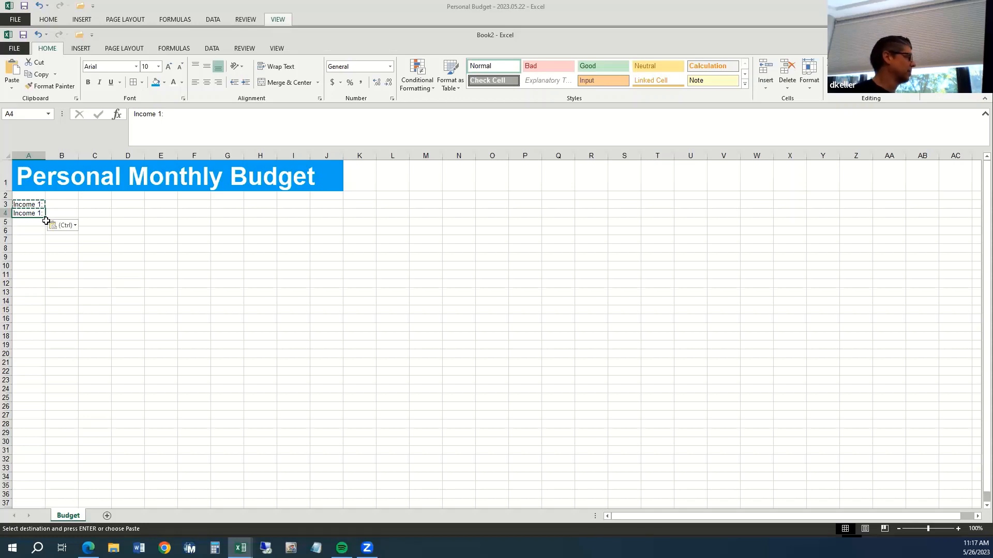
{"action": "left_click", "coordinate": [152, 125]}
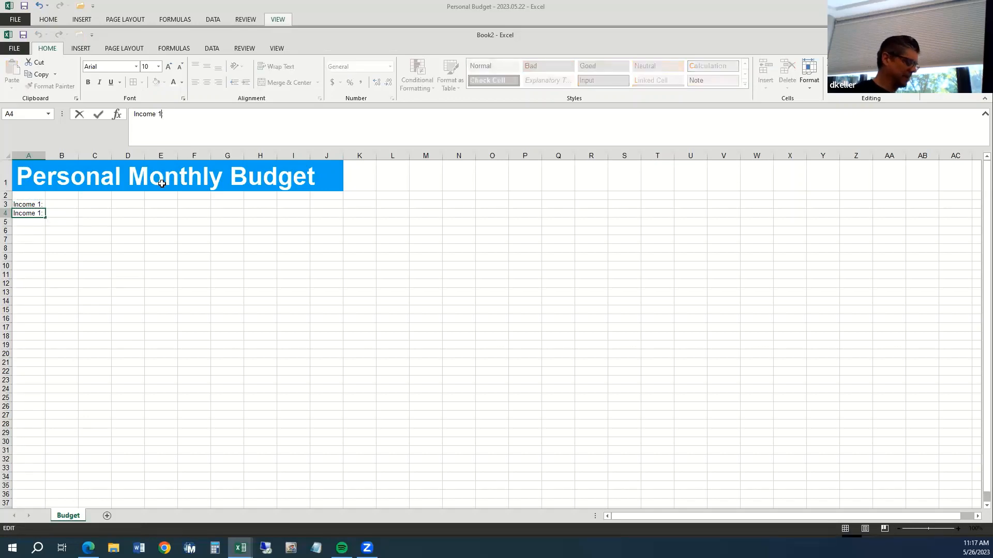
{"action": "key", "text": "BackSpace"}
{"action": "type", "text": "2"}
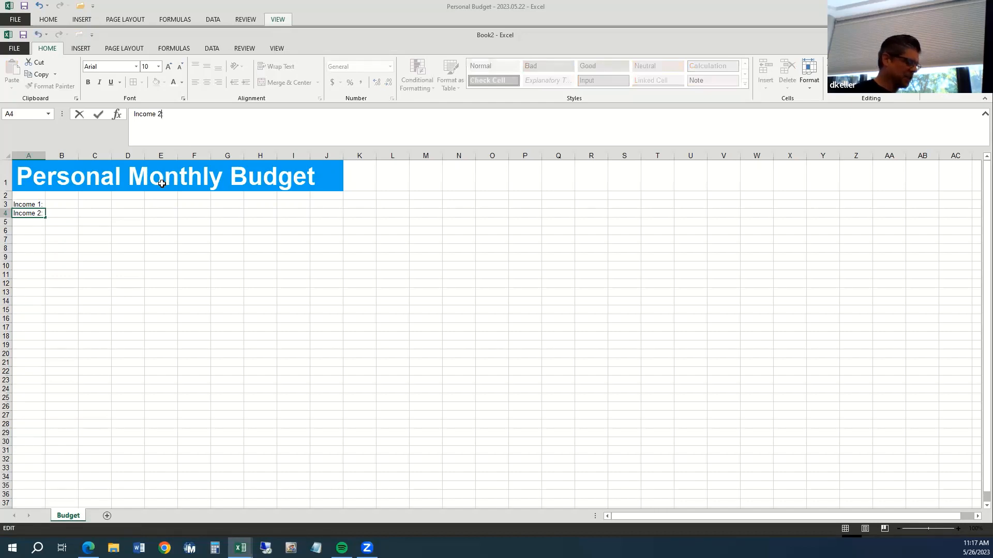
Complete the income labels in column A with "Income 2:" in A4, "Interest:" in A5 and "Other Income:" in A6.
{"action": "key", "text": "Return"}
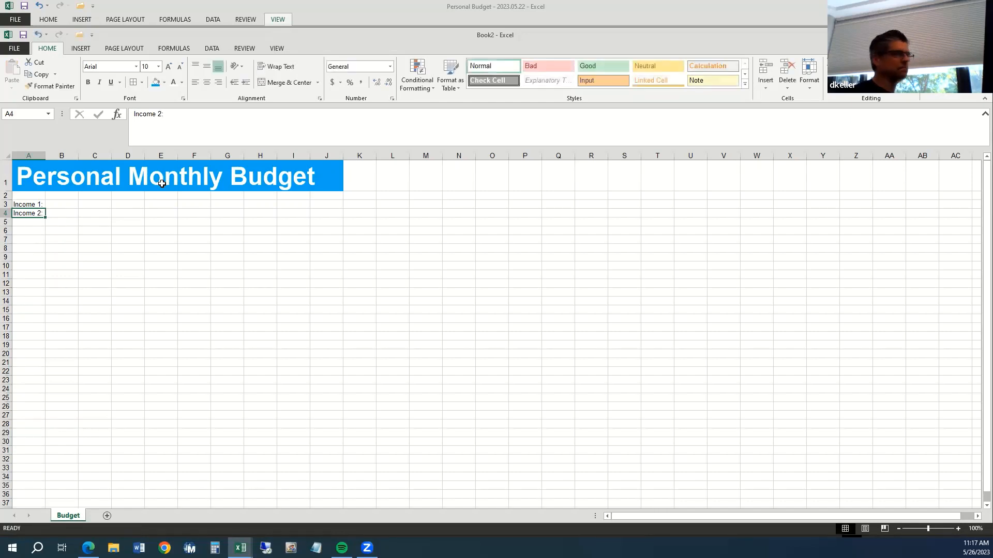
{"action": "key", "text": "Down"}
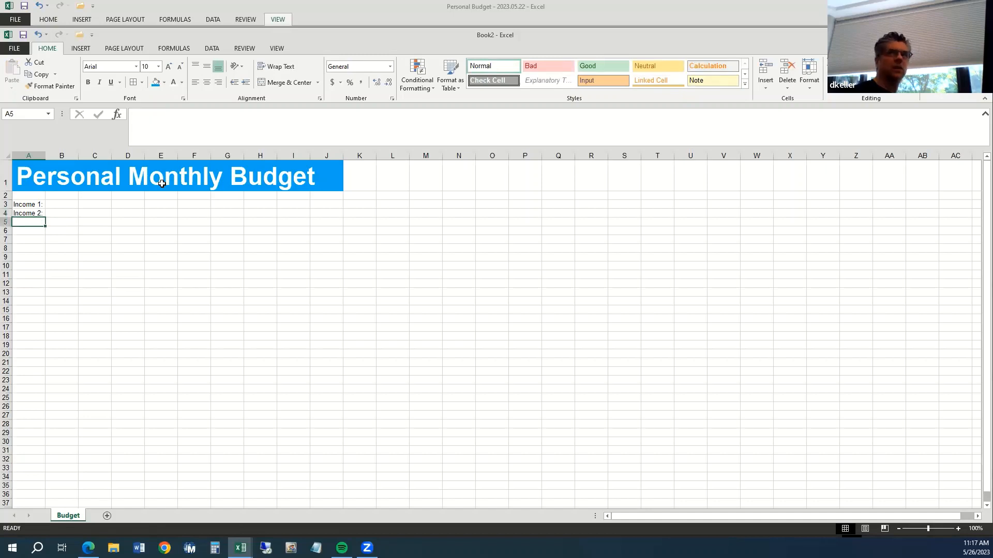
{"action": "type", "text": "In"}
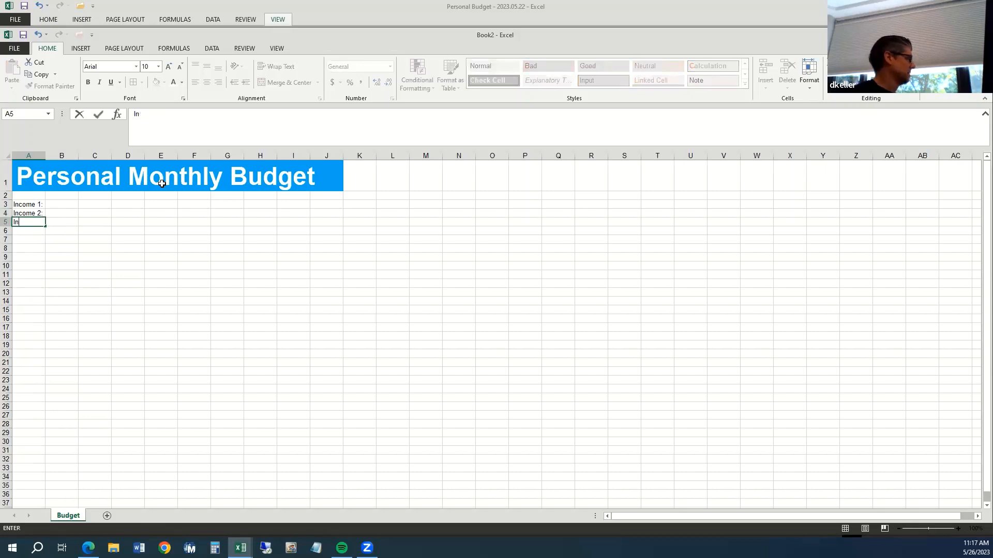
{"action": "type", "text": "est:"}
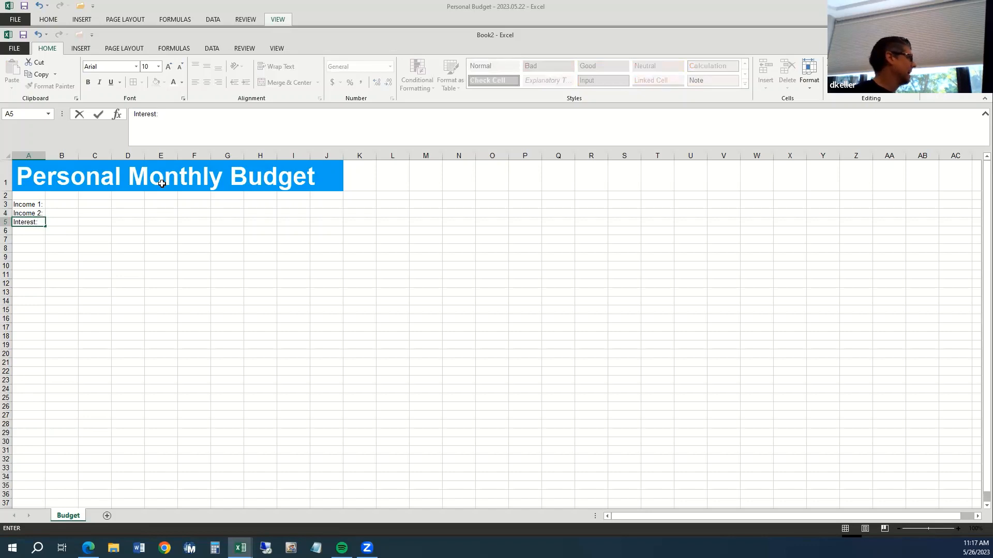
{"action": "key", "text": "Return"}
{"action": "type", "text": "Other"}
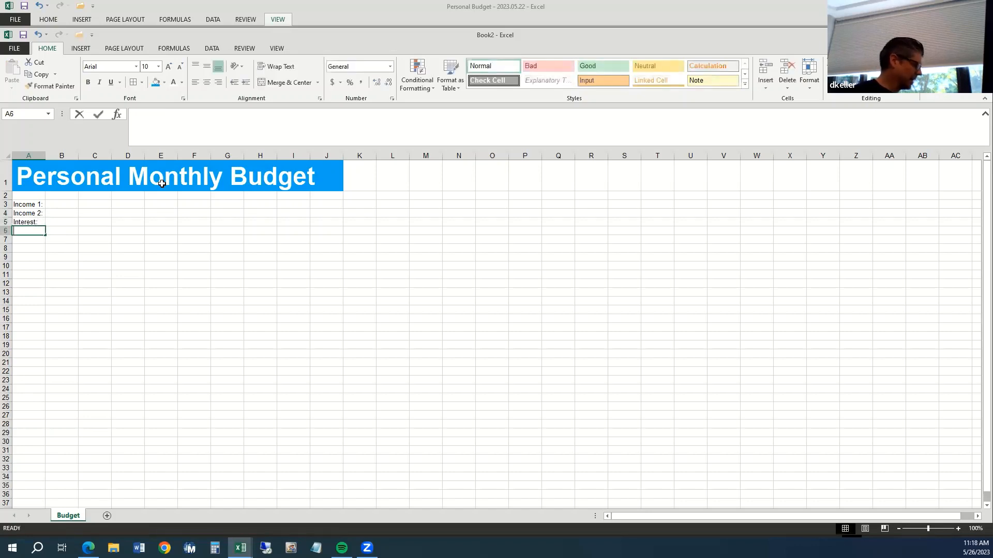
{"action": "type", "text": " Incom"}
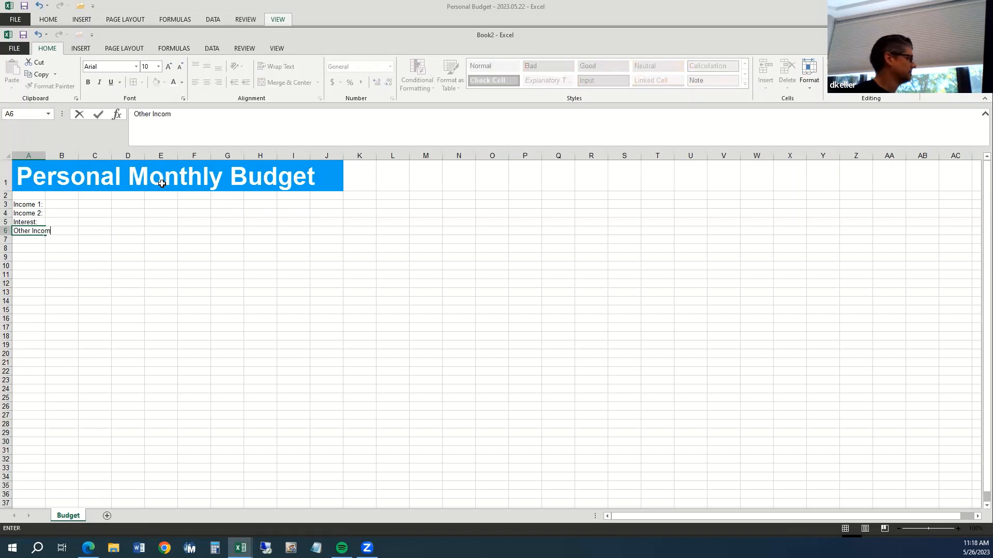
{"action": "type", "text": "e:"}
{"action": "key", "text": "ctrl+Return"}
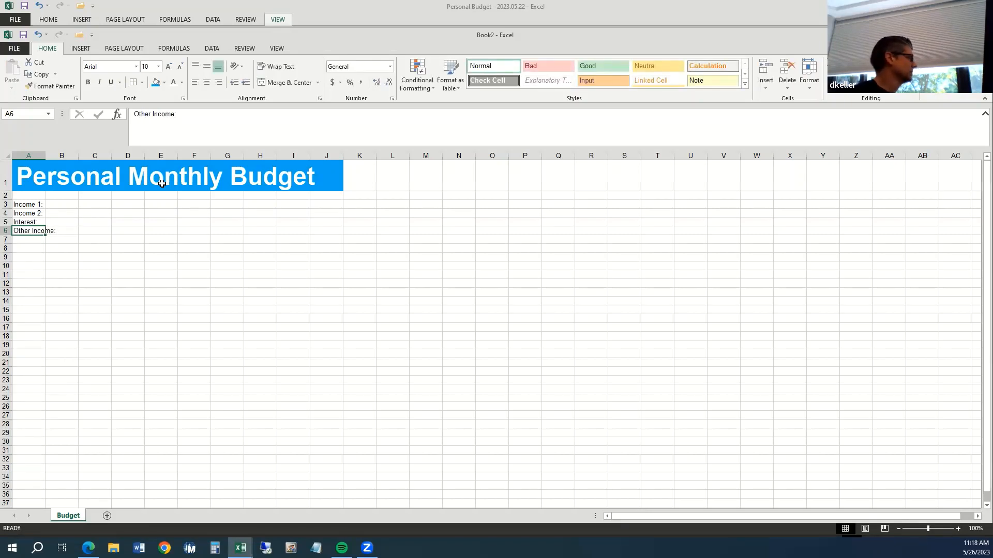
Enter the column heading "Projected:" in cell C2, above the income rows.
{"action": "left_click", "coordinate": [97, 195]}
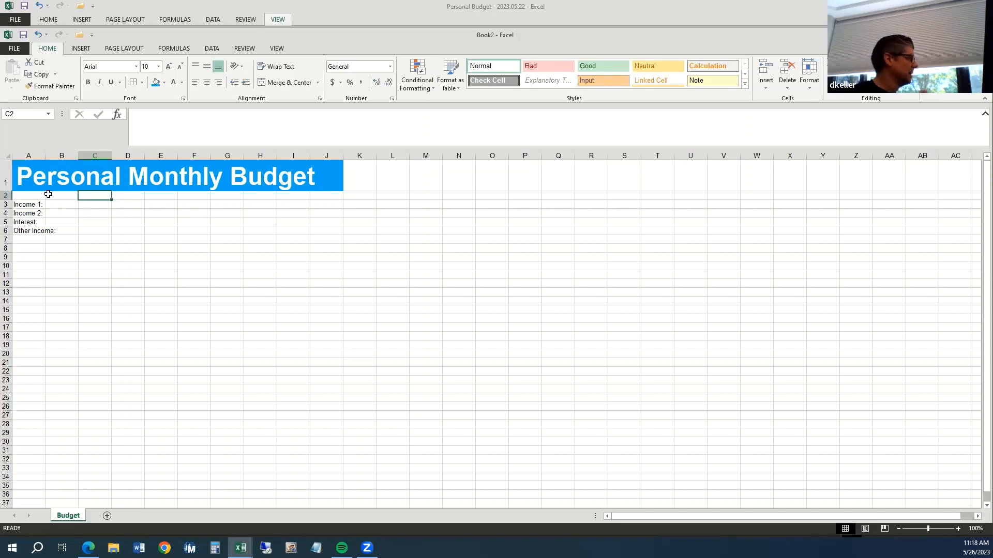
{"action": "left_click", "coordinate": [32, 203]}
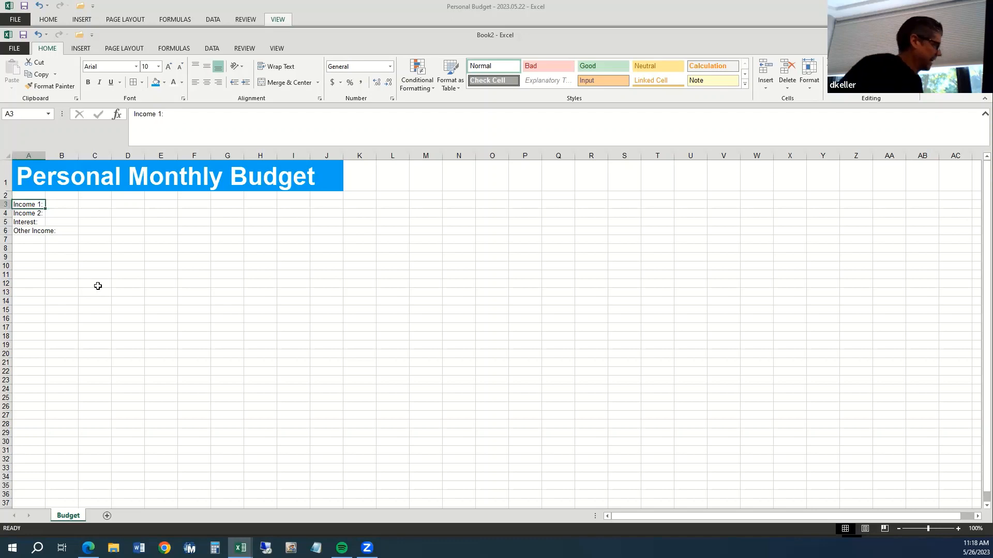
{"action": "left_click", "coordinate": [91, 204]}
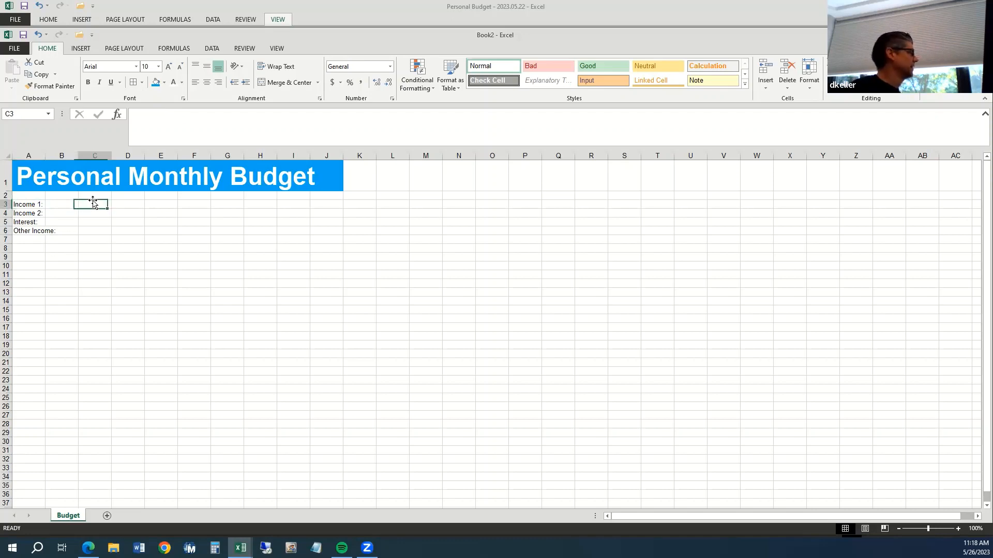
{"action": "left_click", "coordinate": [95, 197]}
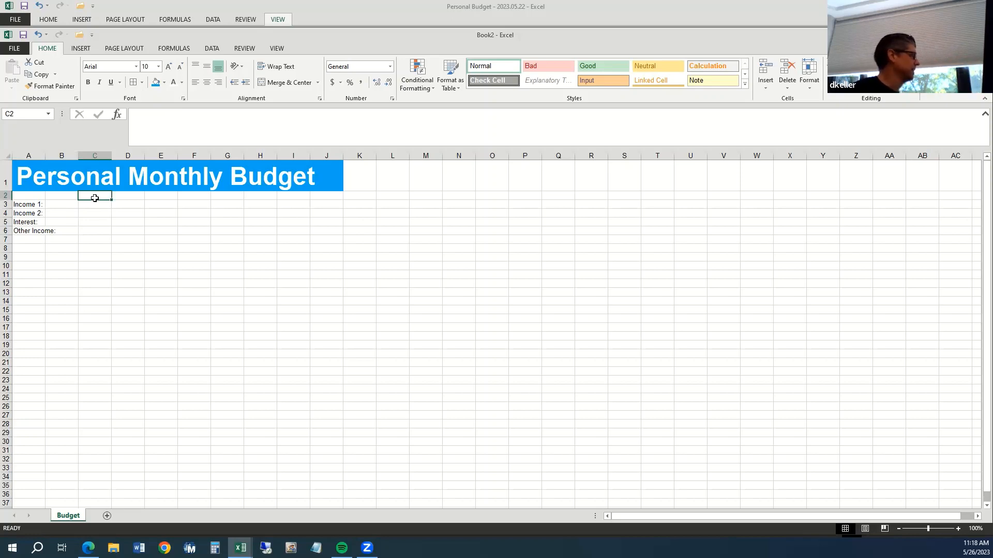
{"action": "type", "text": "Projecte"}
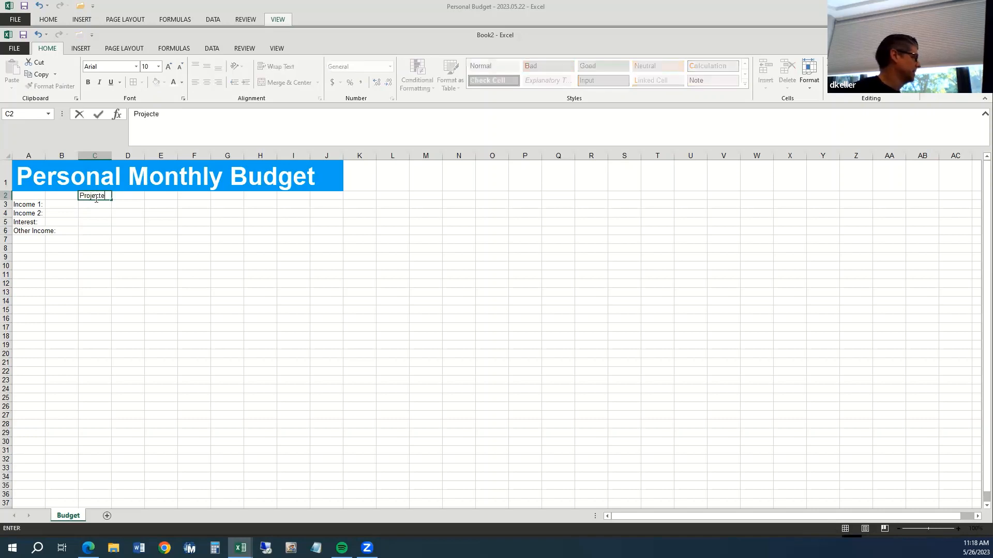
{"action": "type", "text": "d:"}
{"action": "key", "text": "ctrl+Return"}
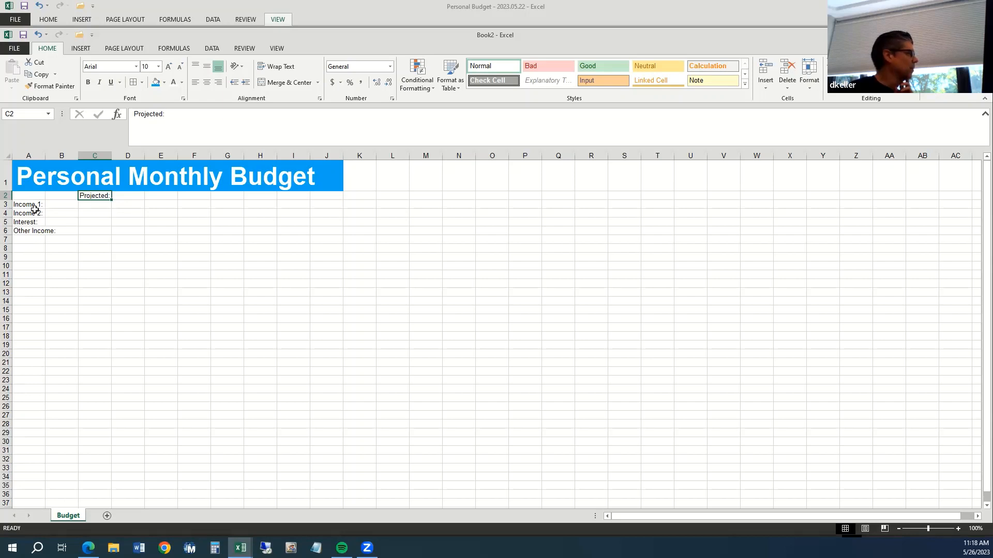
Insert a blank row above the Income 1 row.
{"action": "left_click", "coordinate": [6, 204]}
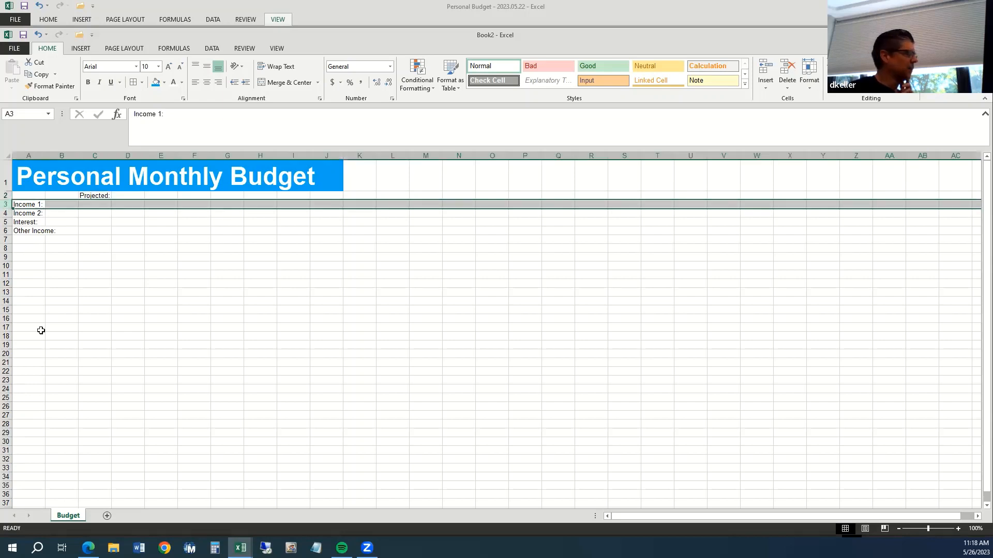
{"action": "right_click", "coordinate": [8, 205]}
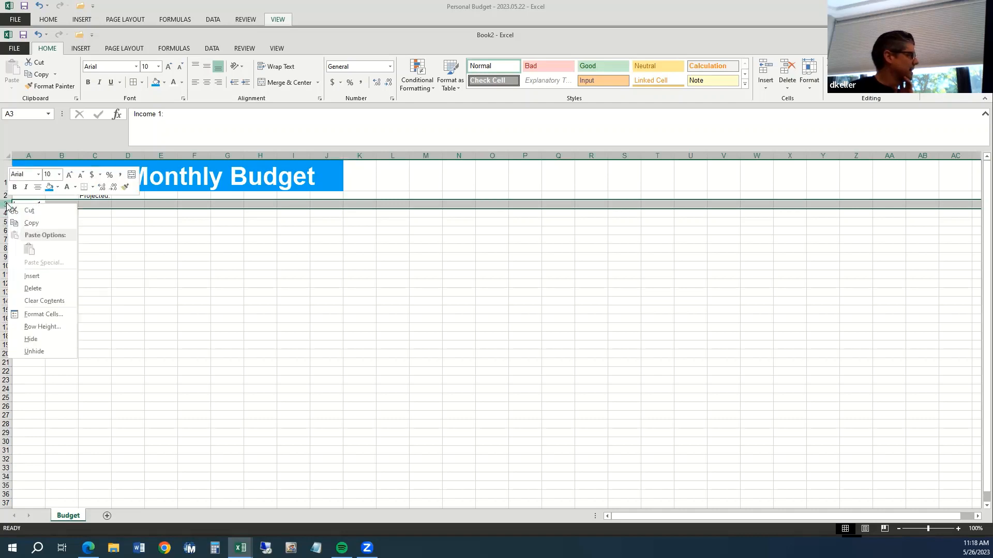
{"action": "left_click", "coordinate": [43, 280]}
{"action": "left_click", "coordinate": [81, 277]}
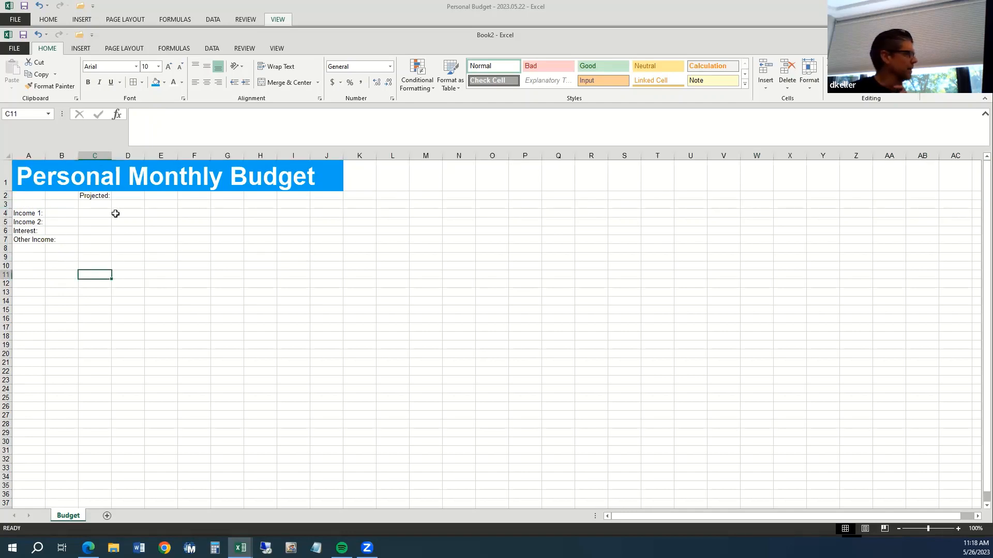
Insert a blank row between the title and the Projected heading, formatted the same as the row below.
{"action": "left_click", "coordinate": [7, 195]}
{"action": "right_click", "coordinate": [8, 195]}
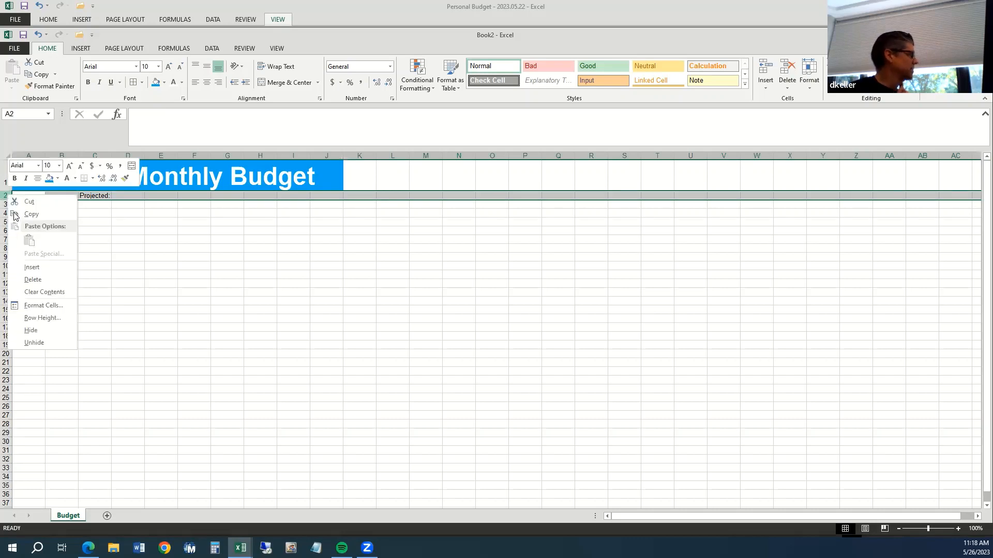
{"action": "left_click", "coordinate": [32, 267]}
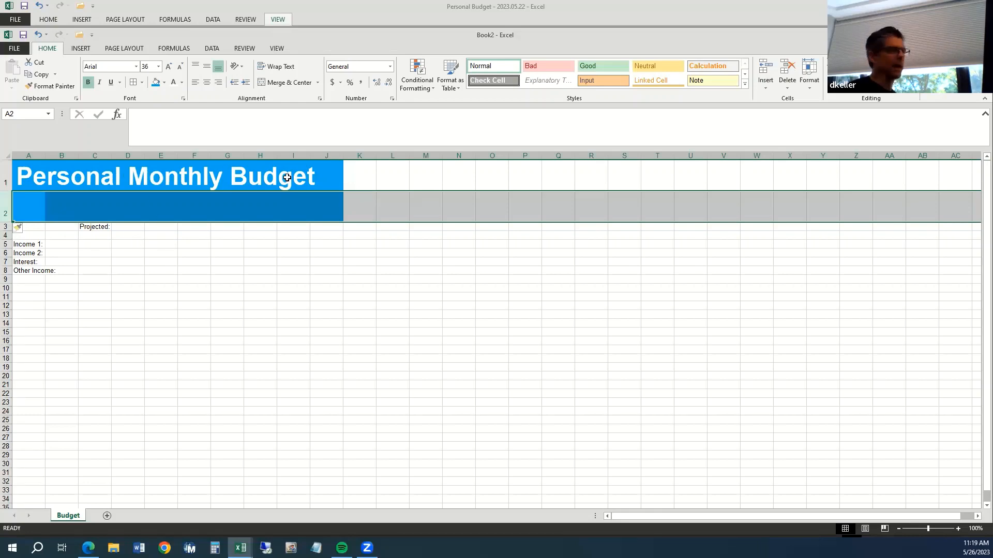
{"action": "left_click", "coordinate": [26, 229]}
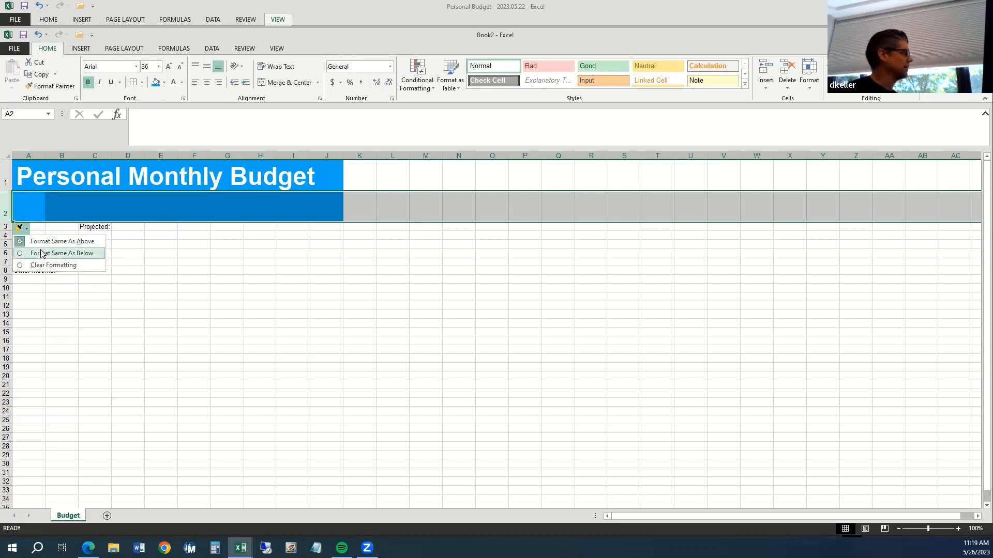
{"action": "left_click", "coordinate": [20, 255]}
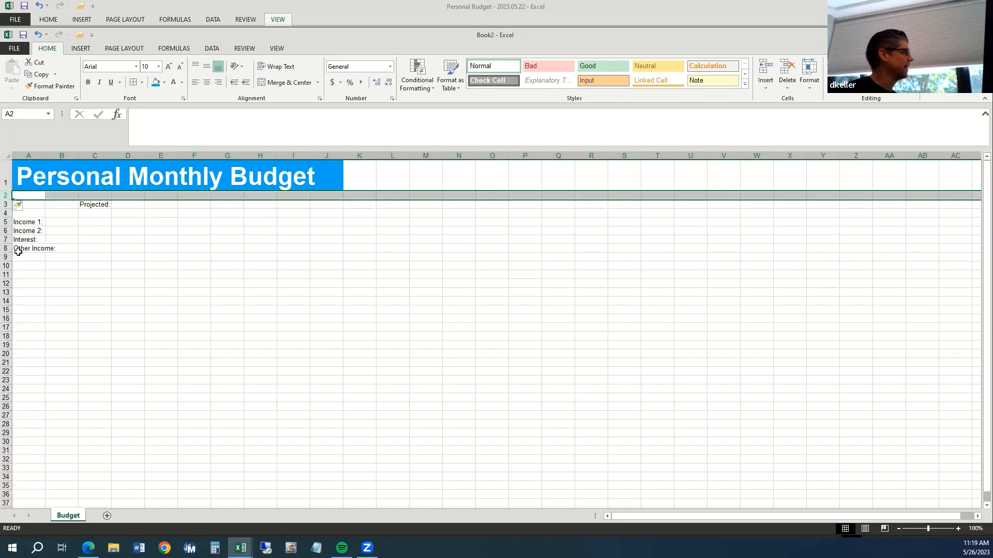
{"action": "left_click_drag", "start_coordinate": [122, 205], "coordinate": [465, 205]}
{"action": "left_click", "coordinate": [160, 196]}
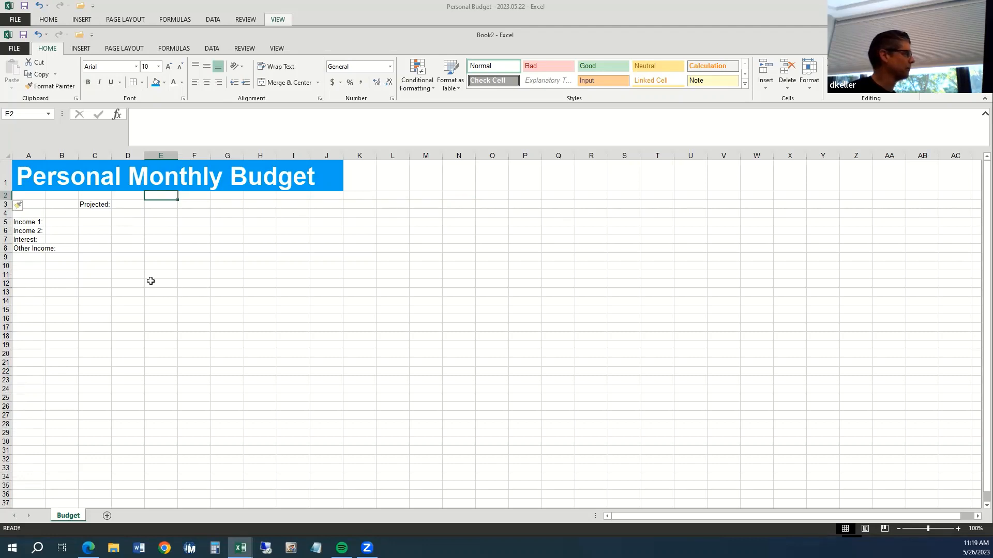
Add the column headings "Actual" in D3 and "Difference" in E3.
{"action": "left_click", "coordinate": [102, 205]}
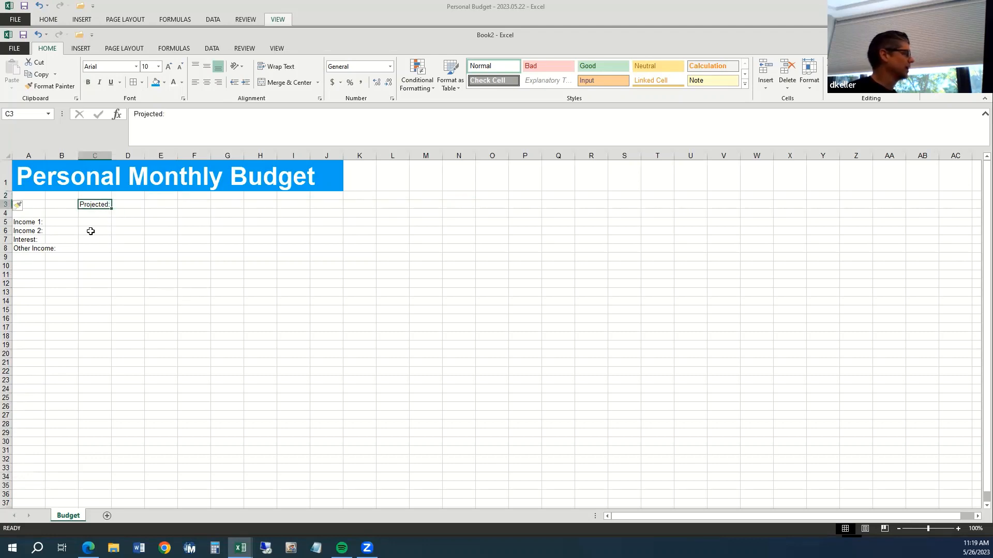
{"action": "left_click", "coordinate": [135, 205]}
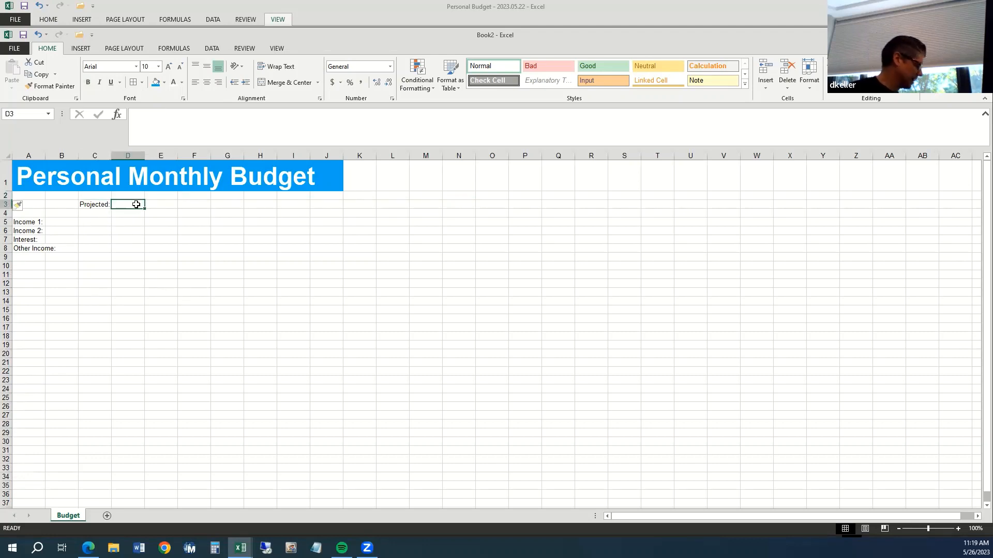
{"action": "type", "text": "Actual"}
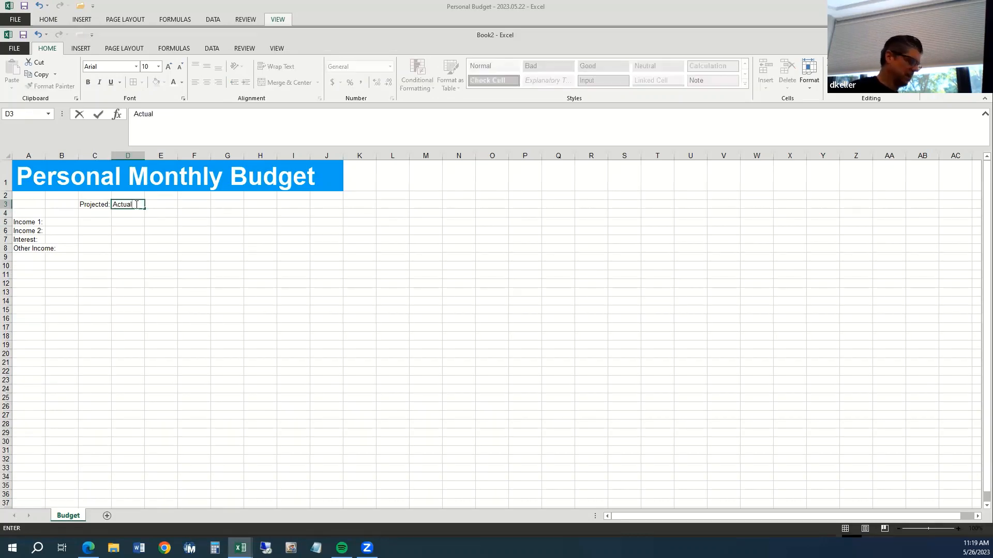
{"action": "key", "text": "Tab"}
{"action": "type", "text": "D"}
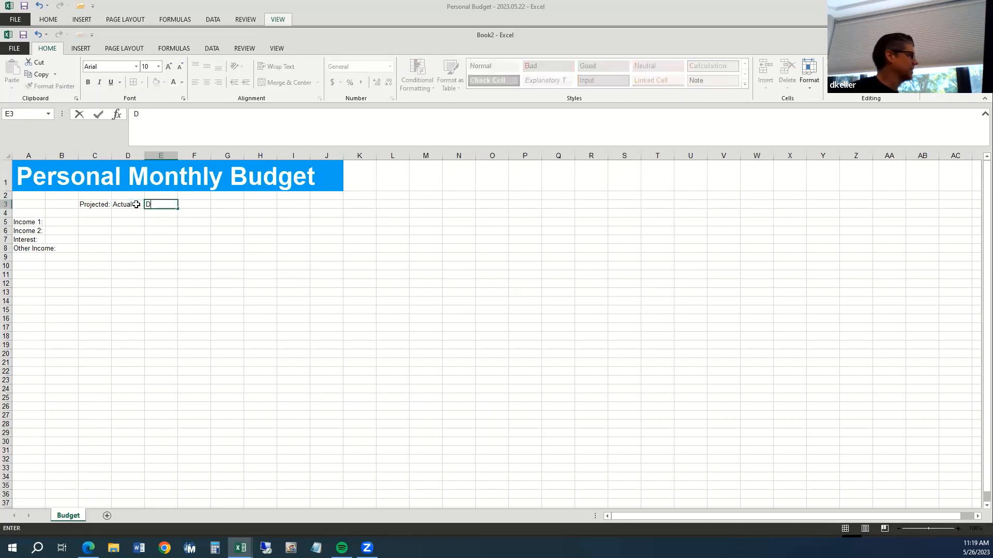
{"action": "type", "text": "ifference"}
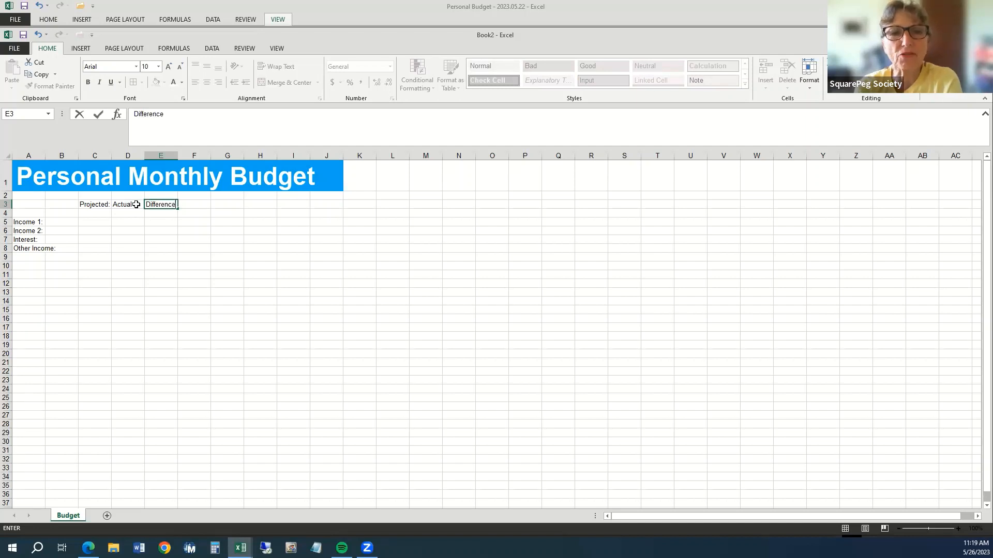
{"action": "key", "text": "ctrl+Return"}
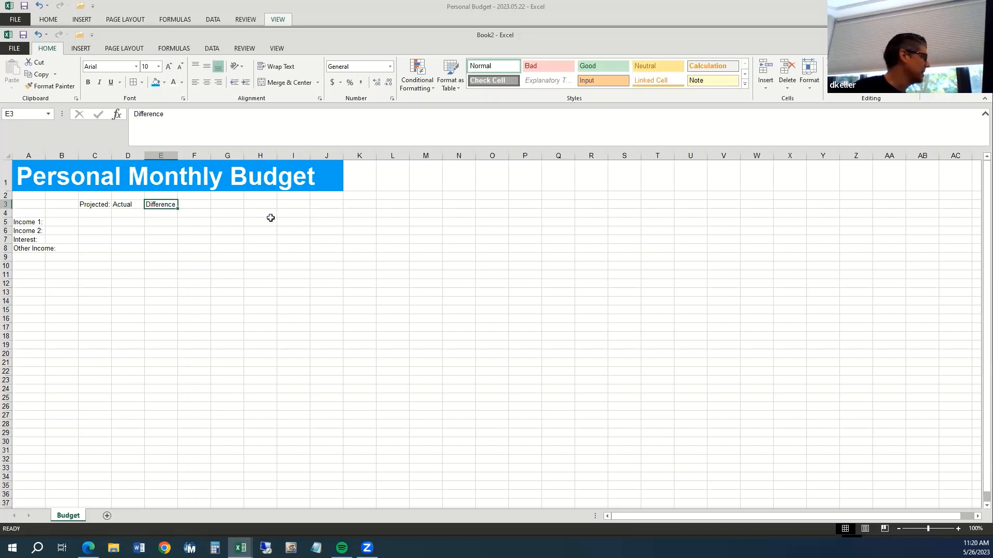
Apply a tab color to the Budget sheet.
{"action": "left_click", "coordinate": [67, 177]}
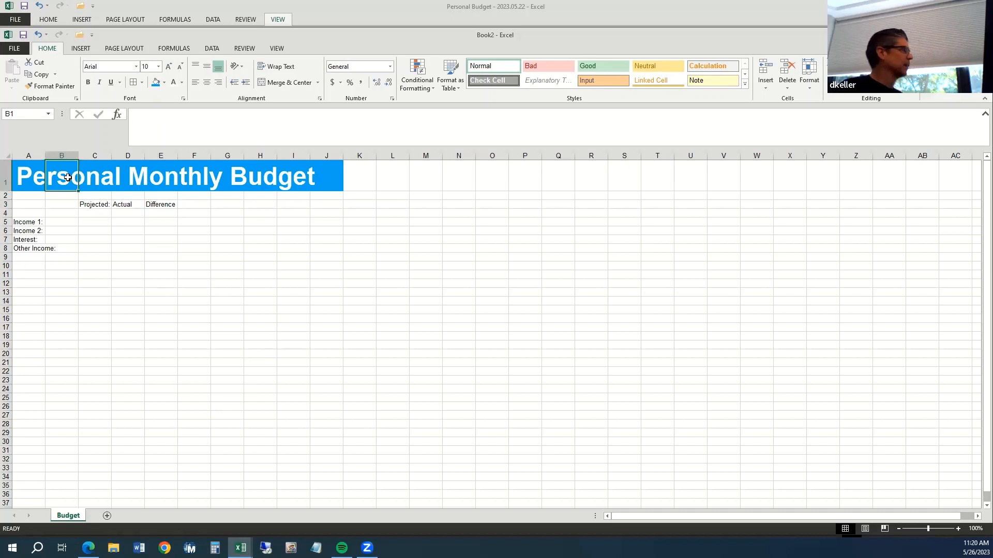
{"action": "left_click_drag", "start_coordinate": [26, 178], "coordinate": [326, 181]}
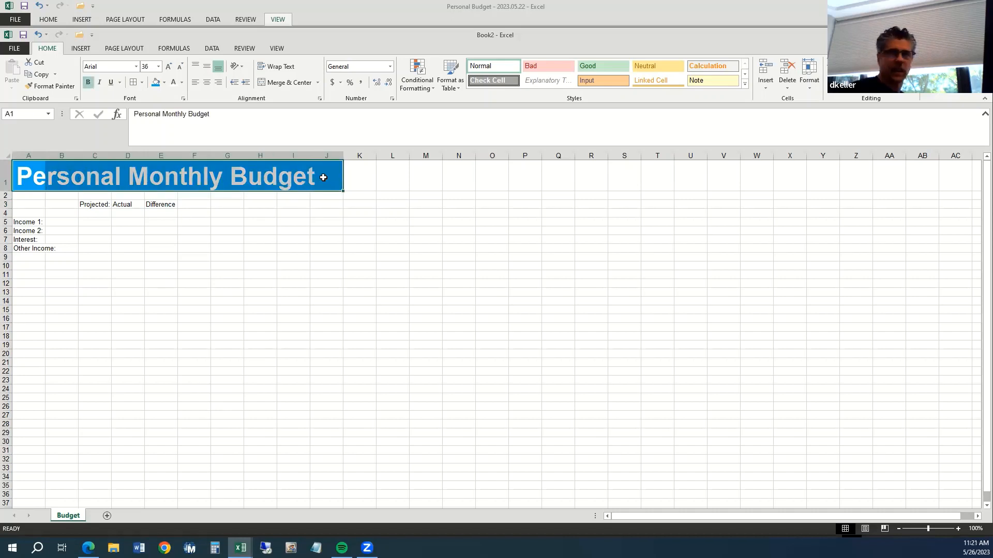
{"action": "right_click", "coordinate": [70, 517]}
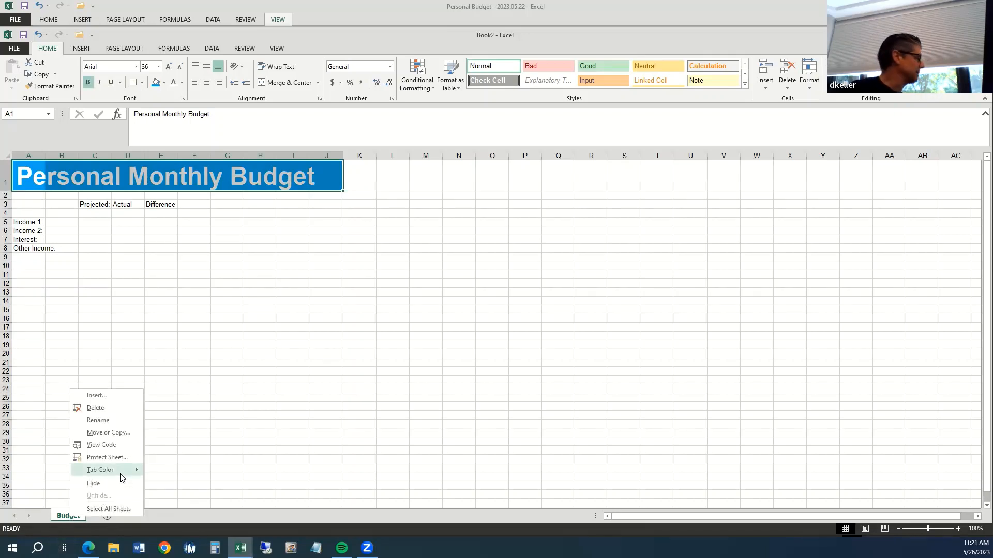
{"action": "mouse_move", "coordinate": [132, 472]}
{"action": "left_click", "coordinate": [200, 506]}
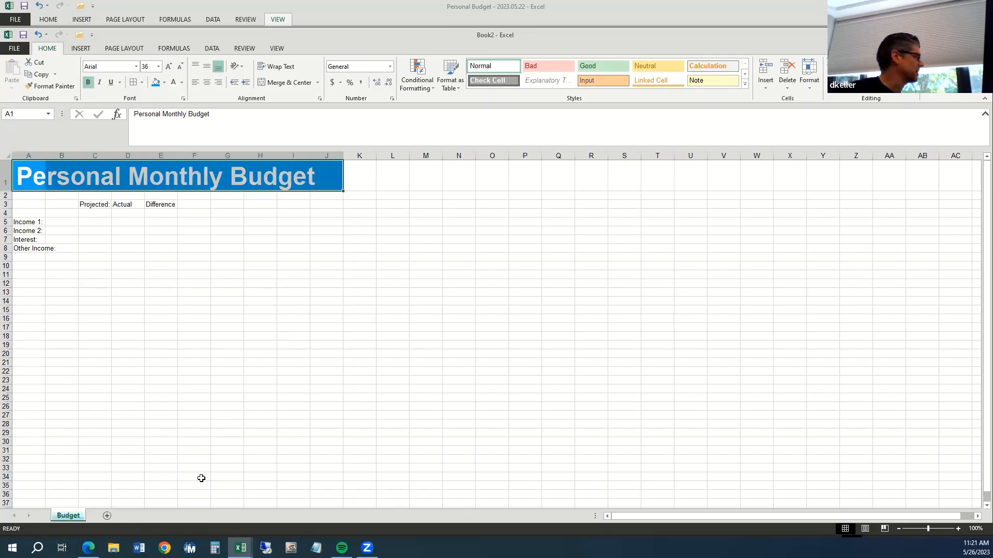
{"action": "left_click", "coordinate": [114, 240]}
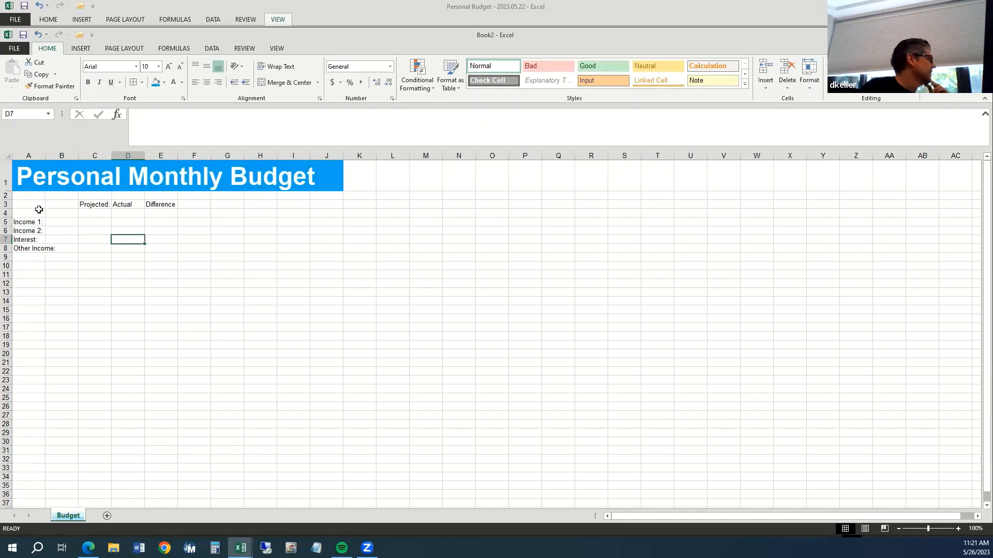
{"action": "left_click_drag", "start_coordinate": [36, 197], "coordinate": [36, 250]}
{"action": "left_click_drag", "start_coordinate": [37, 263], "coordinate": [37, 262]}
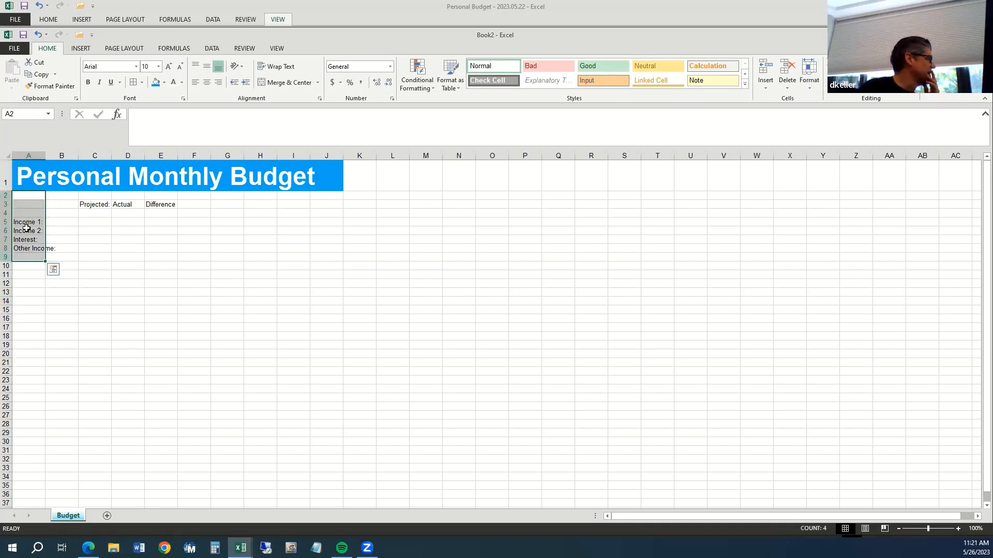
{"action": "left_click", "coordinate": [31, 155]}
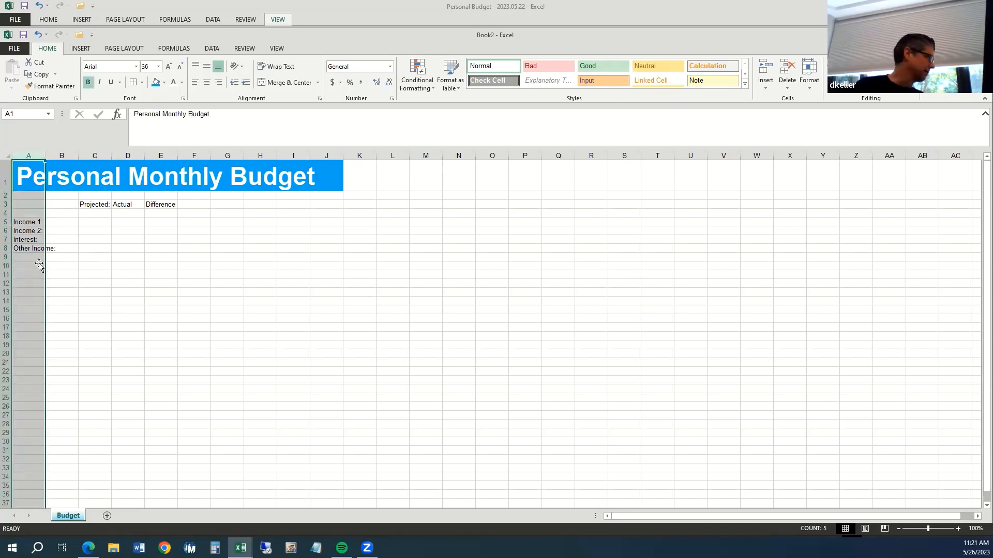
{"action": "left_click", "coordinate": [7, 213]}
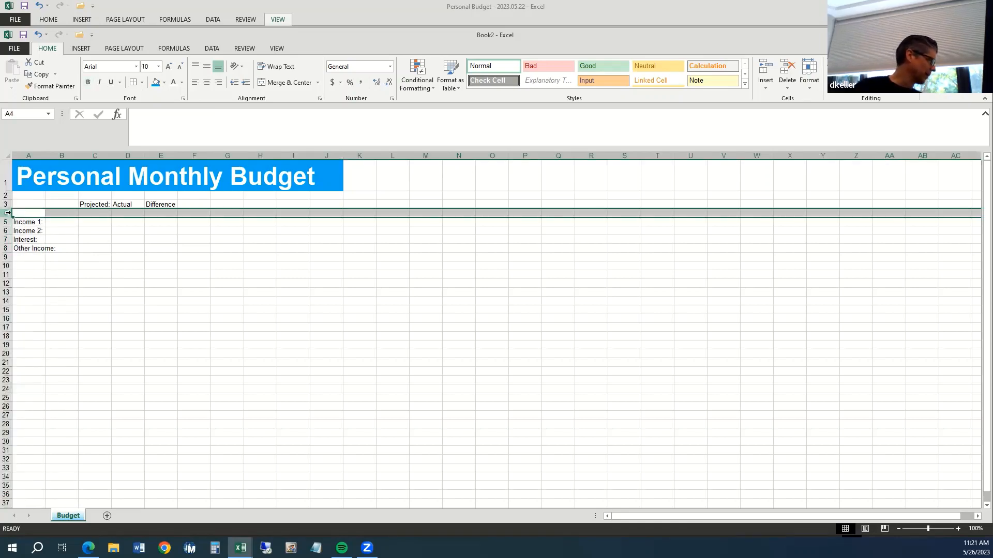
{"action": "right_click", "coordinate": [9, 214]}
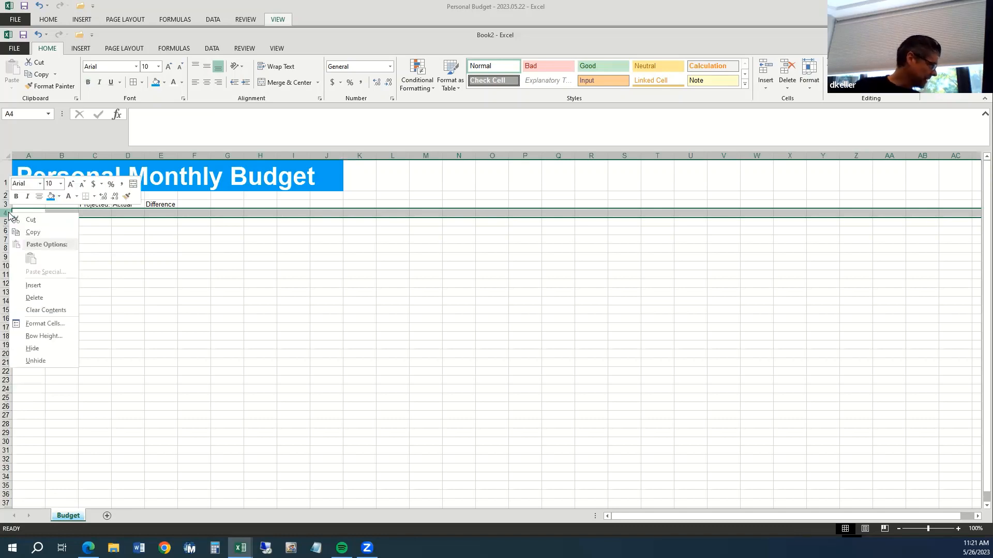
{"action": "left_click", "coordinate": [28, 157]}
Insert a blank column before the column holding the title and income labels.
{"action": "left_click", "coordinate": [28, 155]}
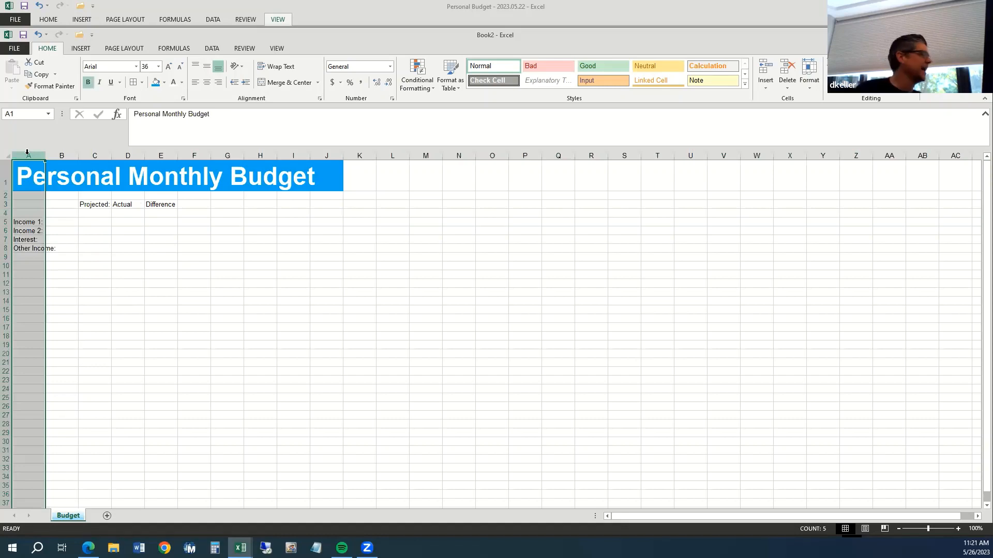
{"action": "right_click", "coordinate": [27, 153]}
{"action": "left_click", "coordinate": [57, 226]}
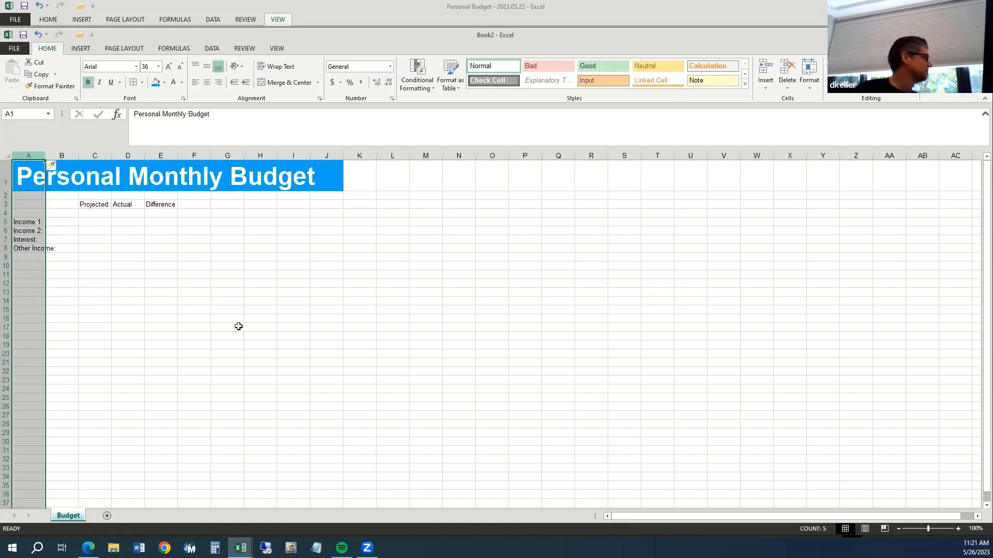
{"action": "left_click", "coordinate": [98, 350]}
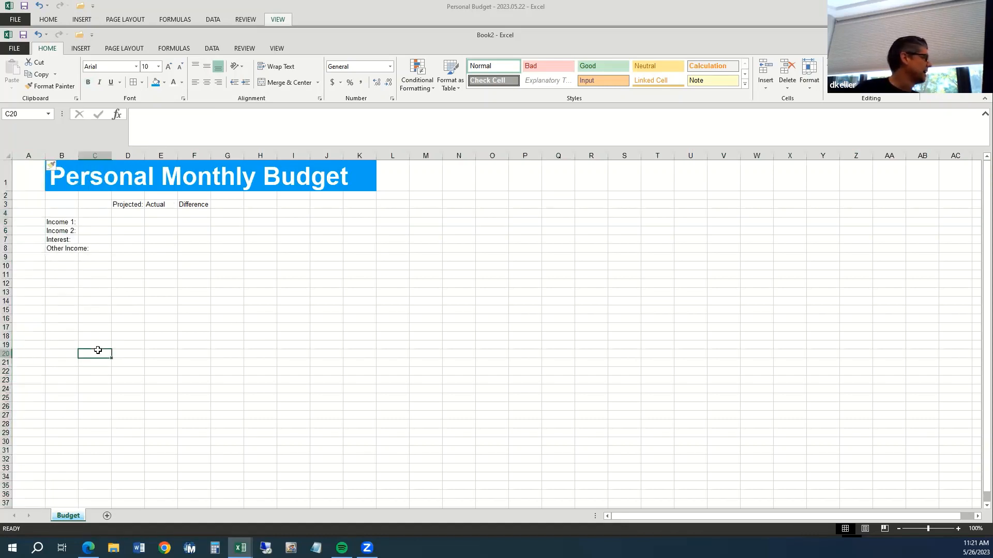
Narrow the blank column A by setting its column width to 2.
{"action": "left_click", "coordinate": [34, 154]}
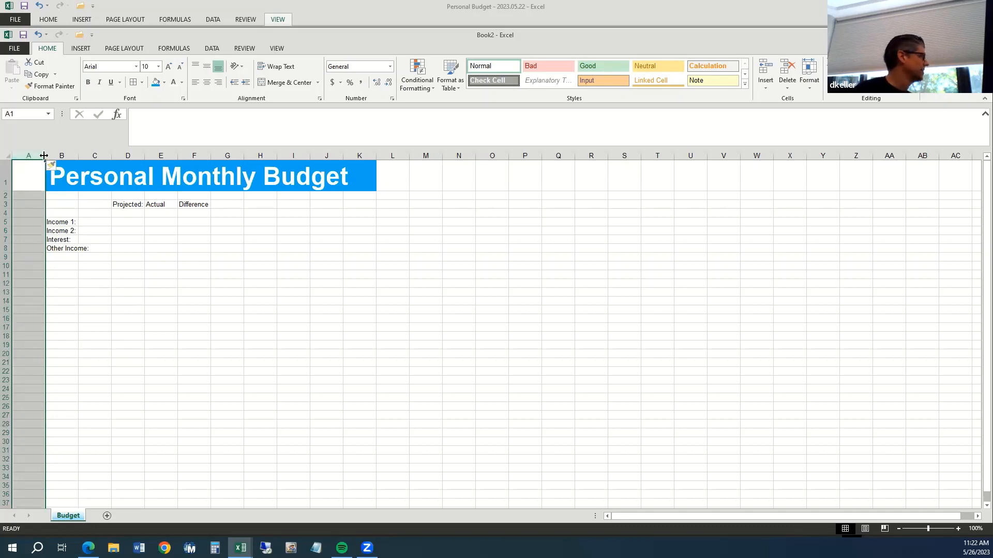
{"action": "left_click_drag", "start_coordinate": [45, 155], "coordinate": [38, 155]}
{"action": "right_click", "coordinate": [33, 154]}
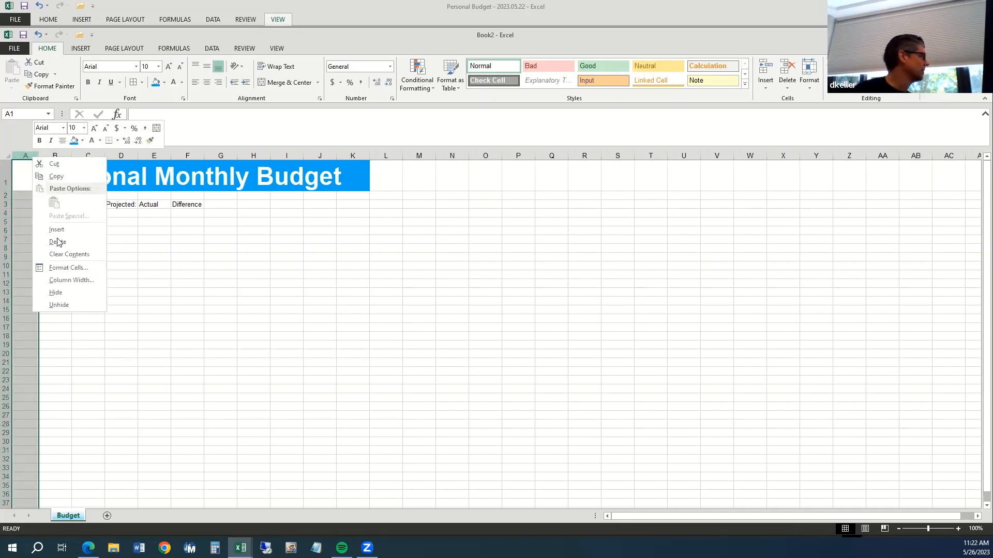
{"action": "left_click", "coordinate": [71, 283]}
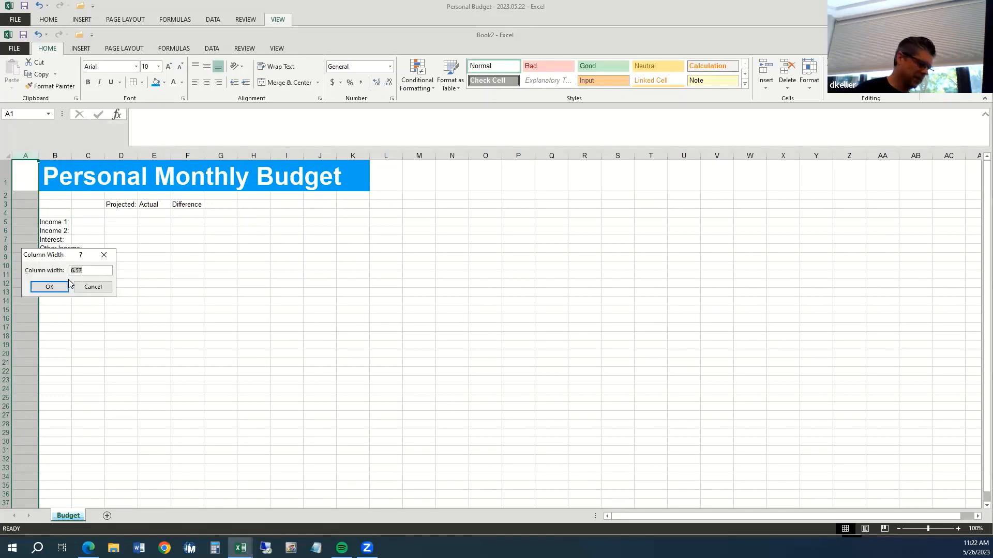
{"action": "type", "text": "2"}
{"action": "key", "text": "Return"}
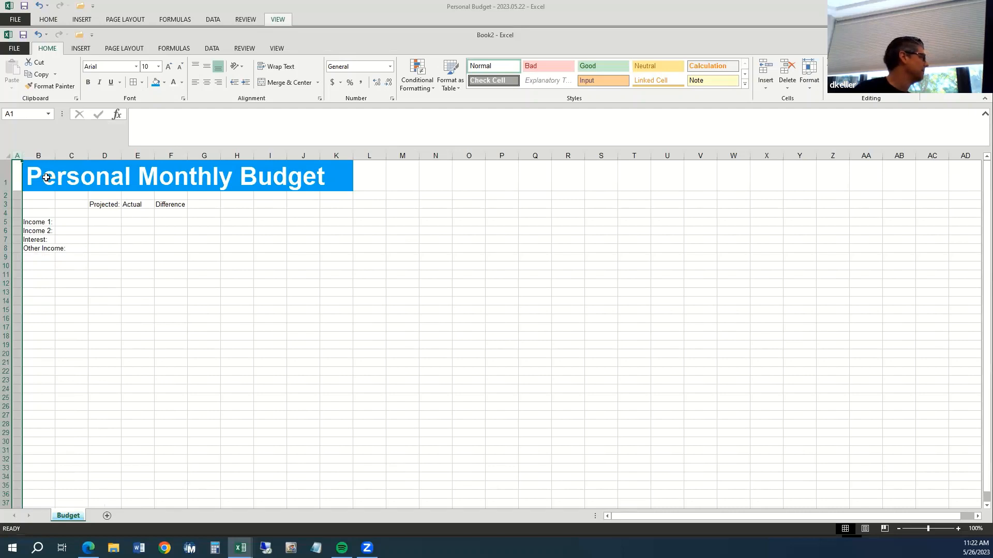
{"action": "left_click", "coordinate": [59, 248]}
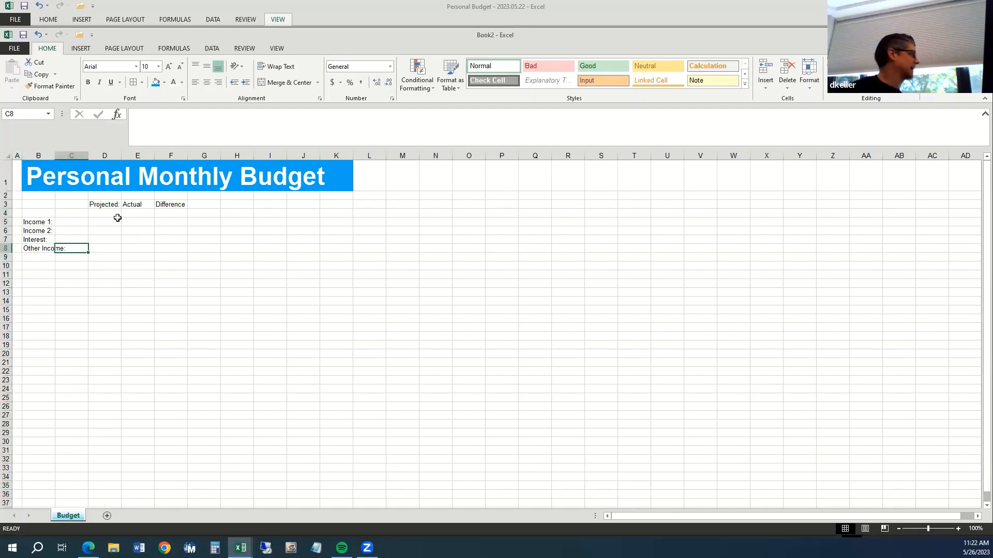
{"action": "left_click", "coordinate": [17, 155]}
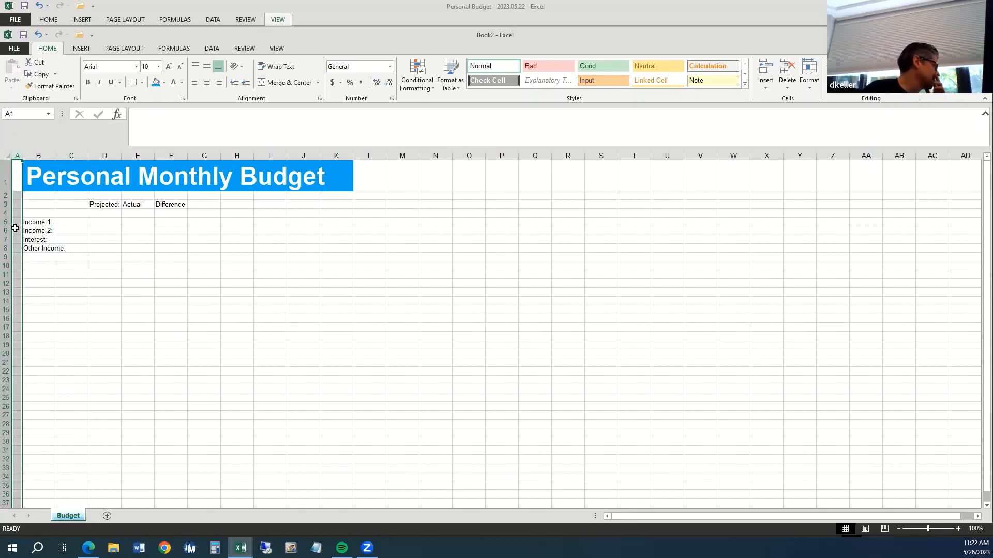
{"action": "left_click", "coordinate": [153, 275]}
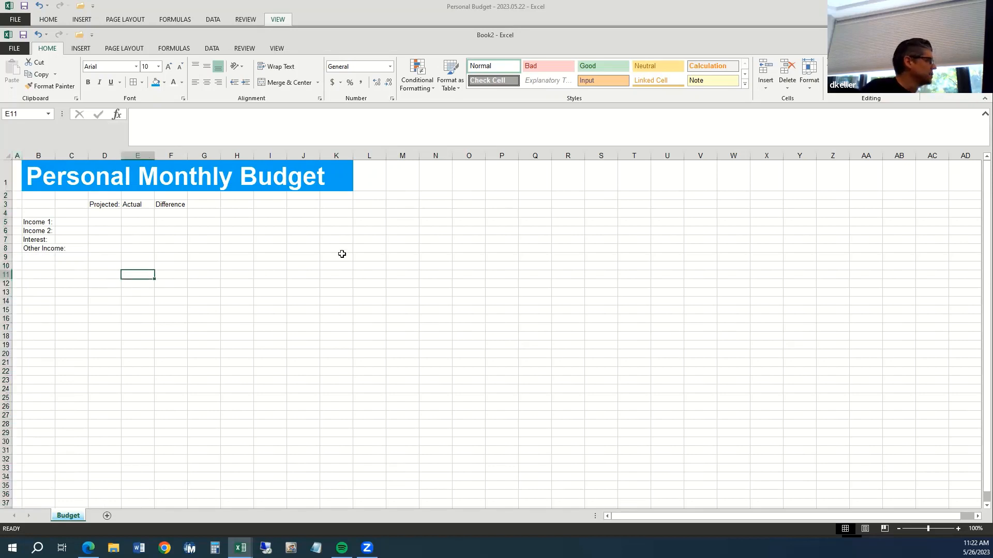
Enter the projected amounts in D5:D8: 1000 for Income 1, 700 for Income 2, 5 for Interest and 50 for Other Income.
{"action": "left_click", "coordinate": [107, 223]}
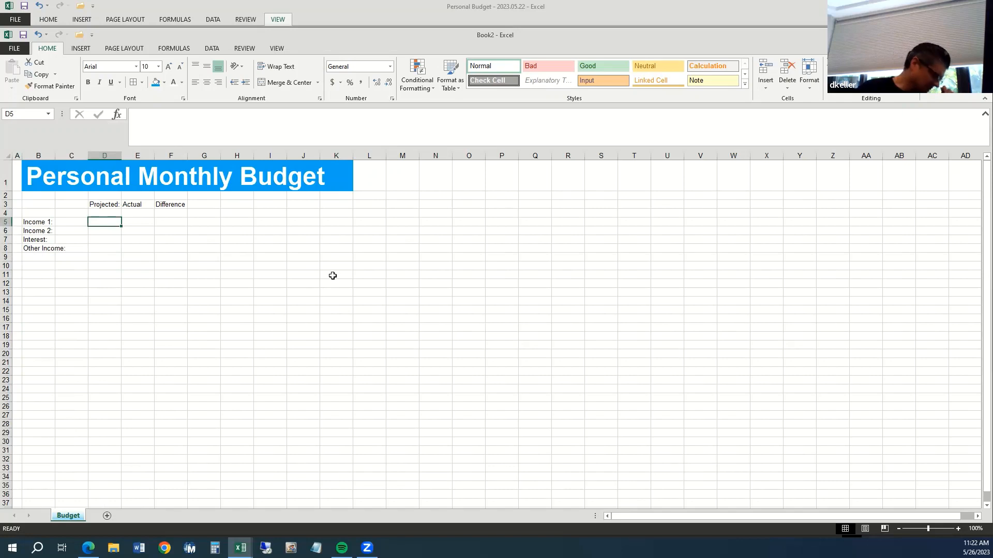
{"action": "type", "text": "100"}
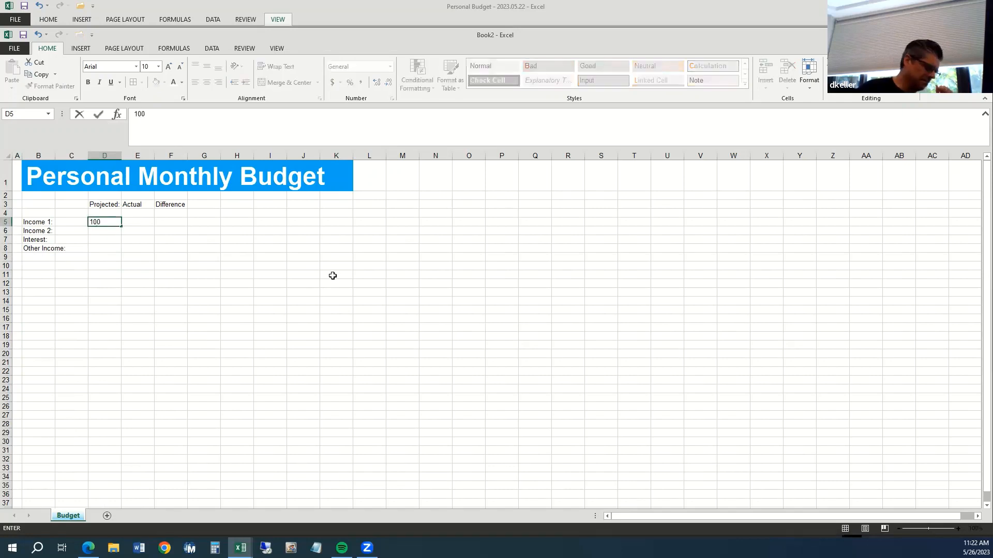
{"action": "type", "text": "0"}
{"action": "key", "text": "Return"}
{"action": "type", "text": "700"}
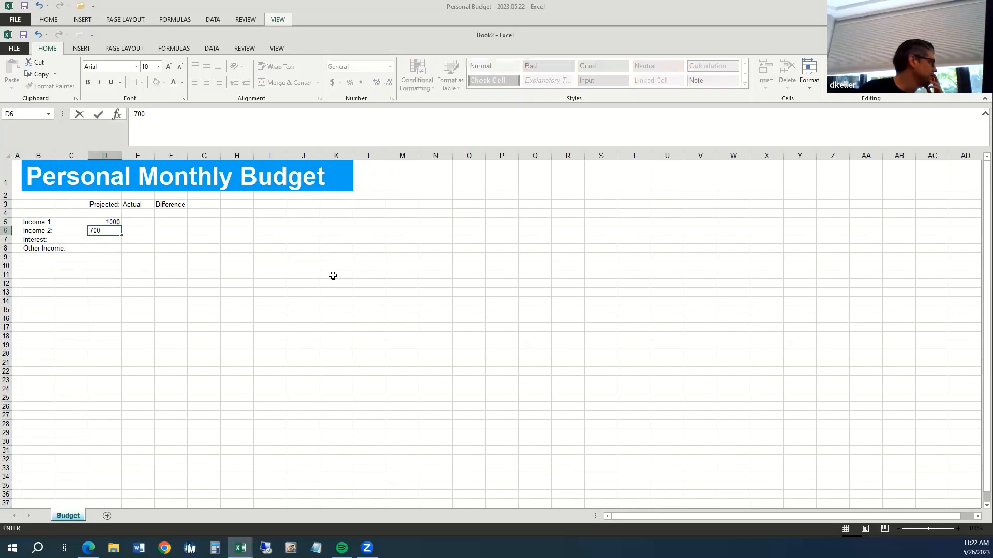
{"action": "key", "text": "Return"}
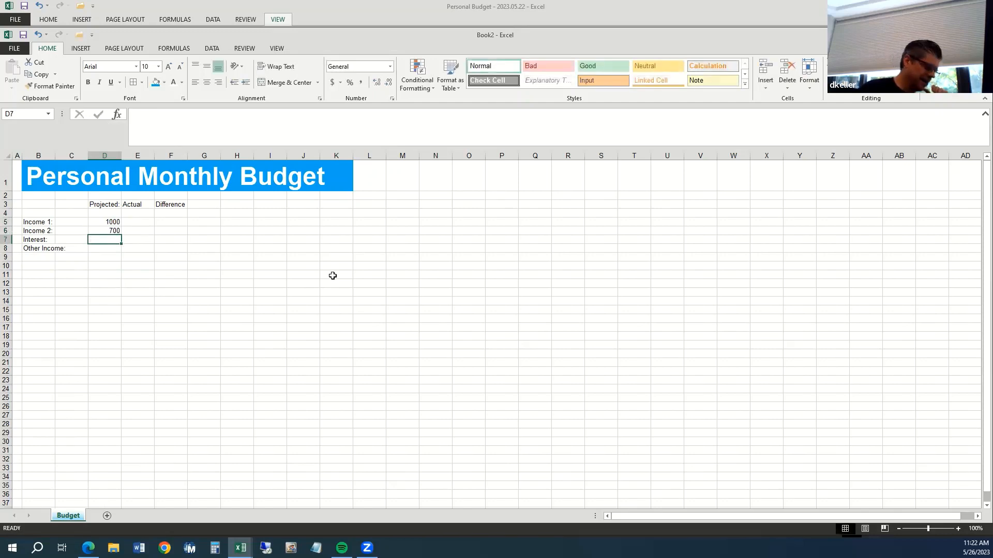
{"action": "type", "text": "5"}
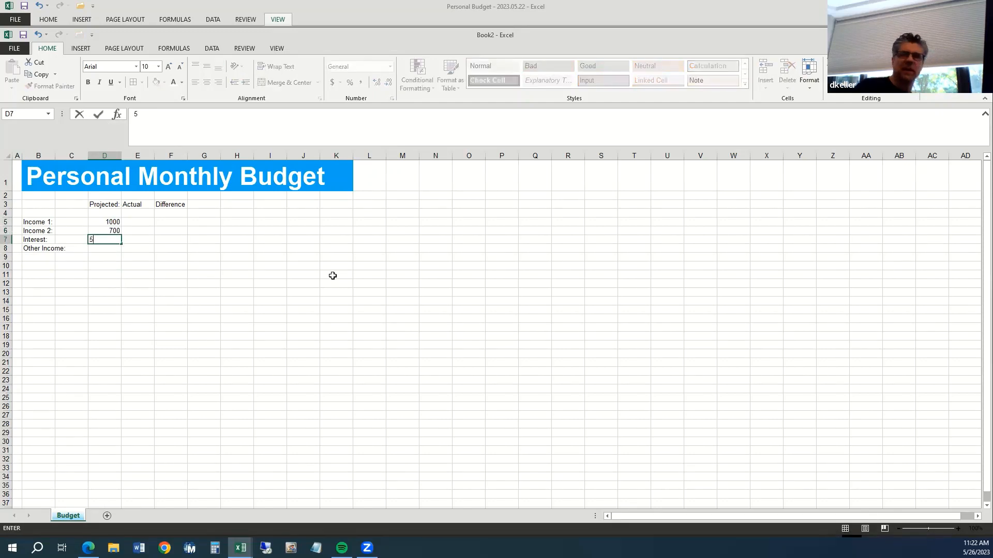
{"action": "key", "text": "Return"}
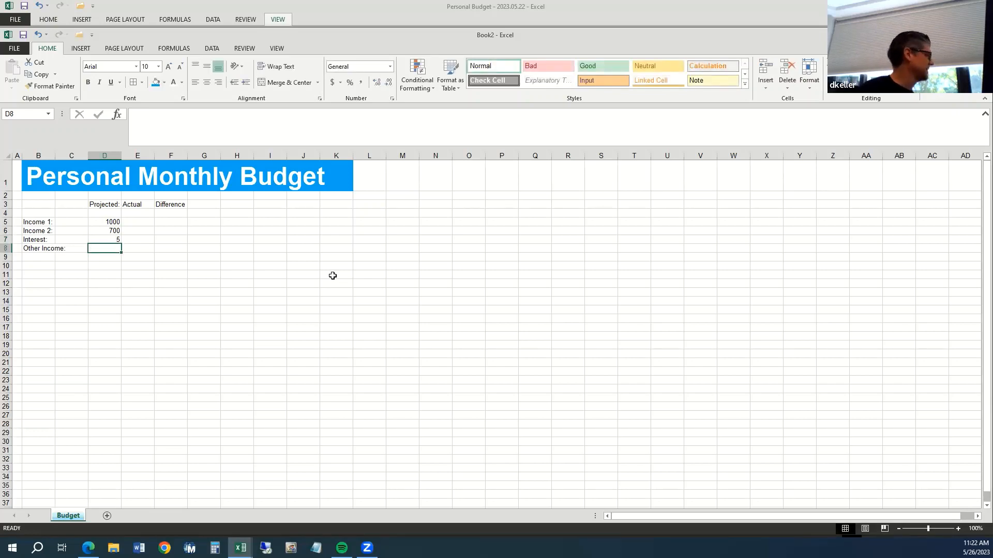
{"action": "type", "text": "50"}
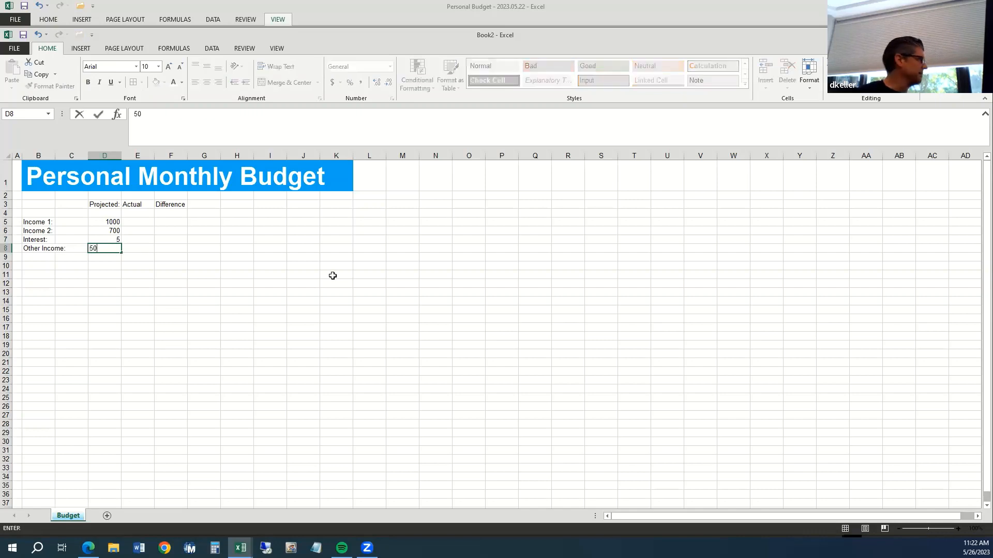
{"action": "key", "text": "Return"}
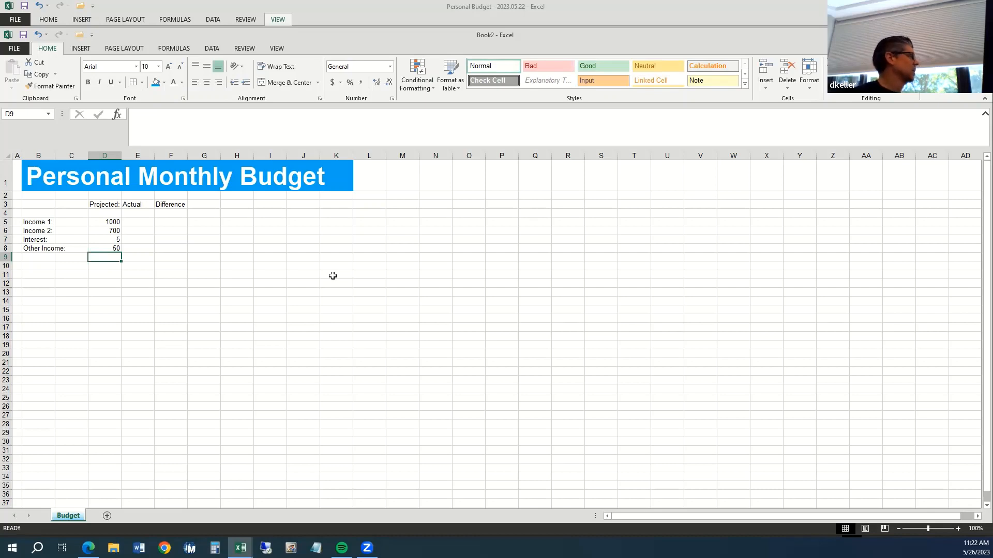
Try the Accounting format on the projected amounts in D5:D8, and replace it with the Currency format.
{"action": "left_click_drag", "start_coordinate": [109, 222], "coordinate": [107, 246]}
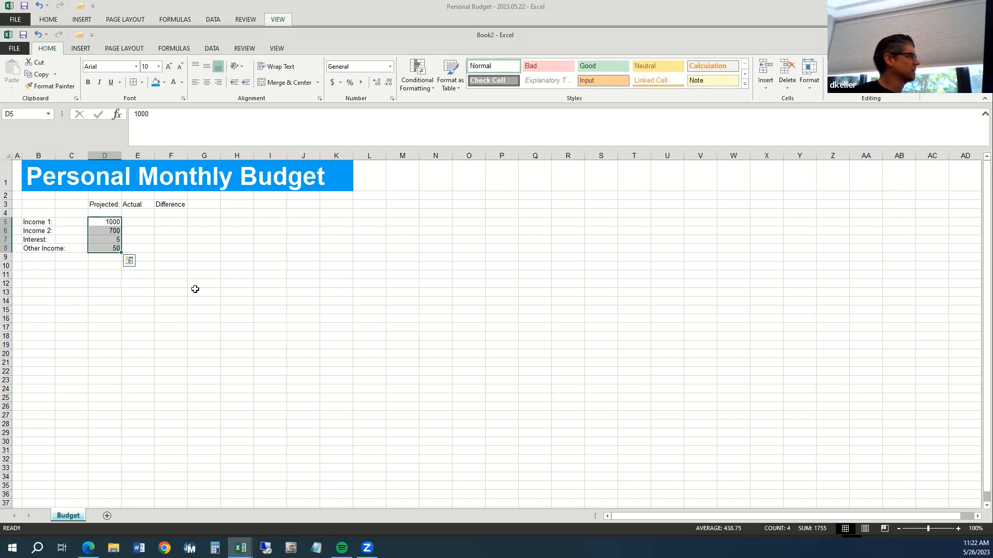
{"action": "left_click", "coordinate": [333, 84]}
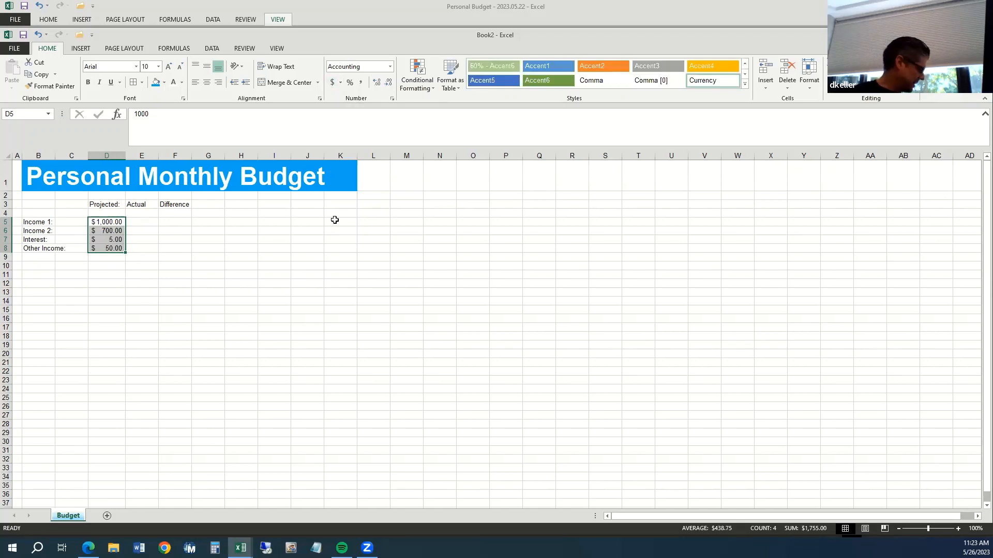
{"action": "key", "text": "ctrl+z"}
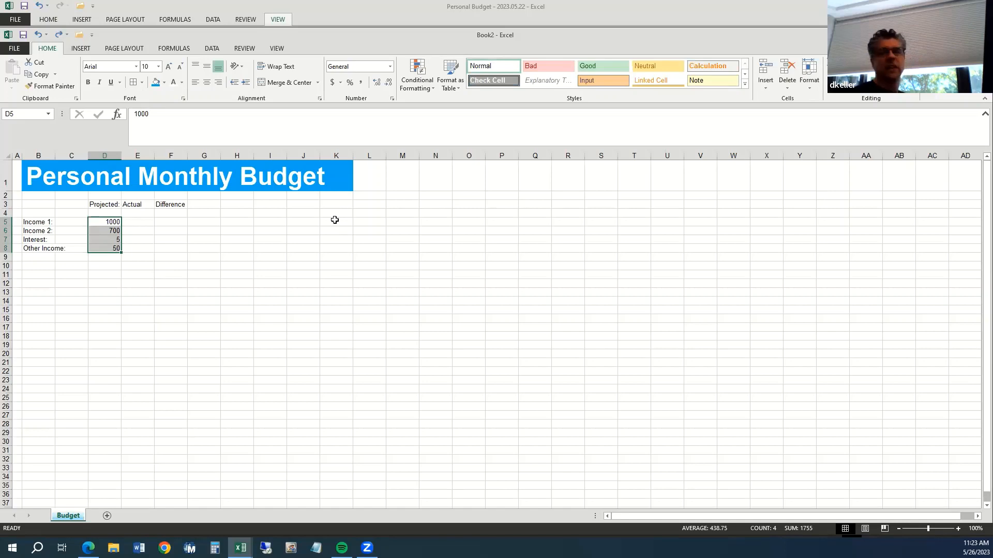
{"action": "key", "text": "ctrl+shift+4"}
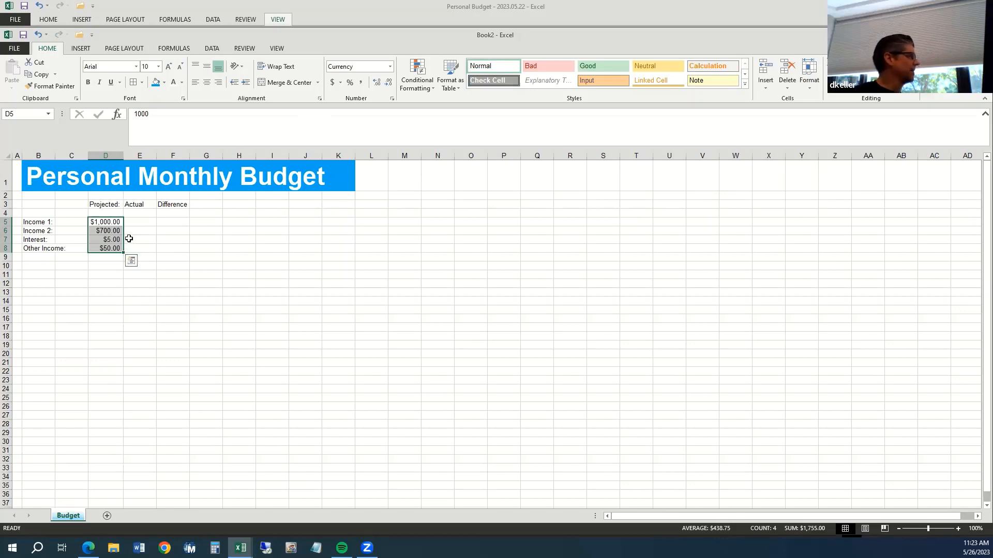
Examine the average, count and sum of the projected amounts and the summary options available for the status bar.
{"action": "left_click", "coordinate": [112, 220]}
{"action": "left_click_drag", "start_coordinate": [111, 237], "coordinate": [112, 246]}
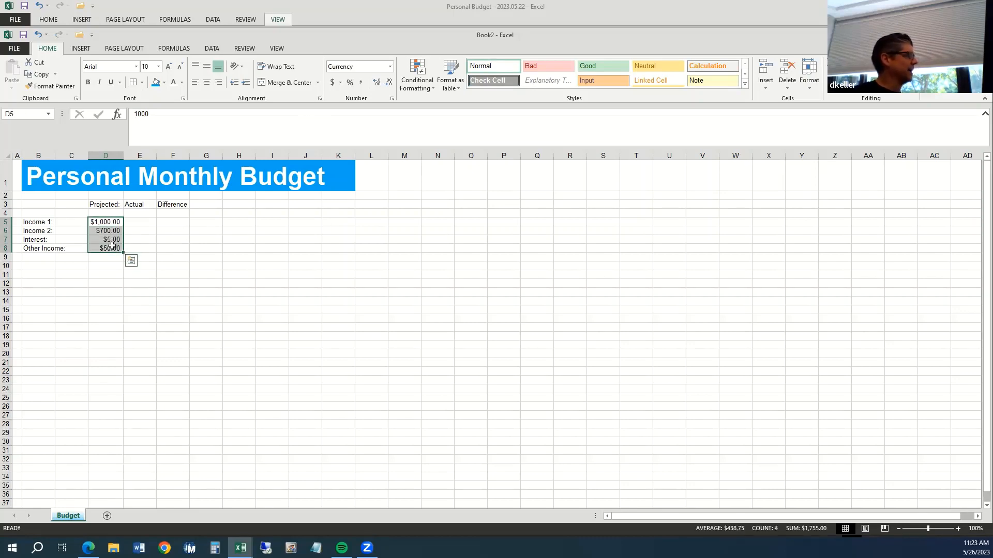
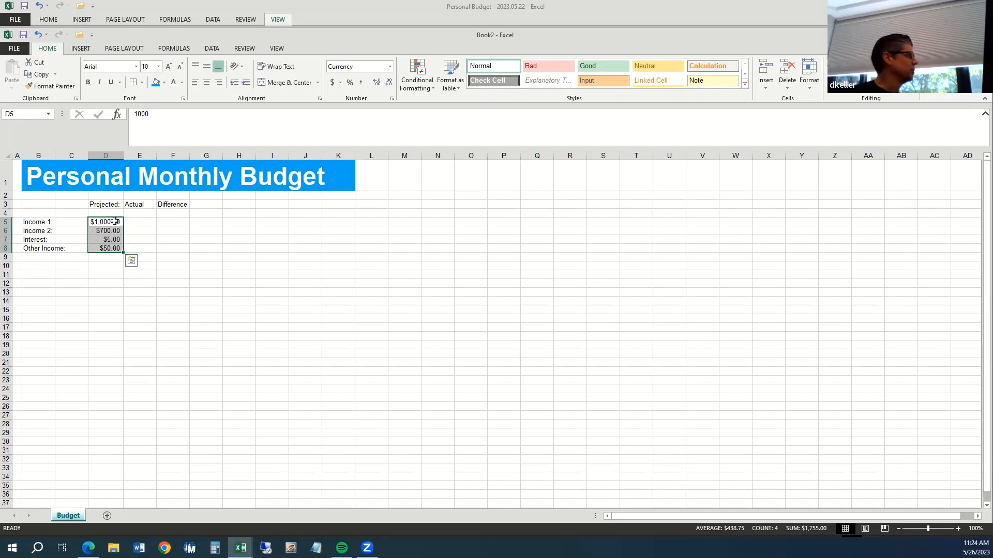
{"action": "left_click_drag", "start_coordinate": [114, 221], "coordinate": [111, 231]}
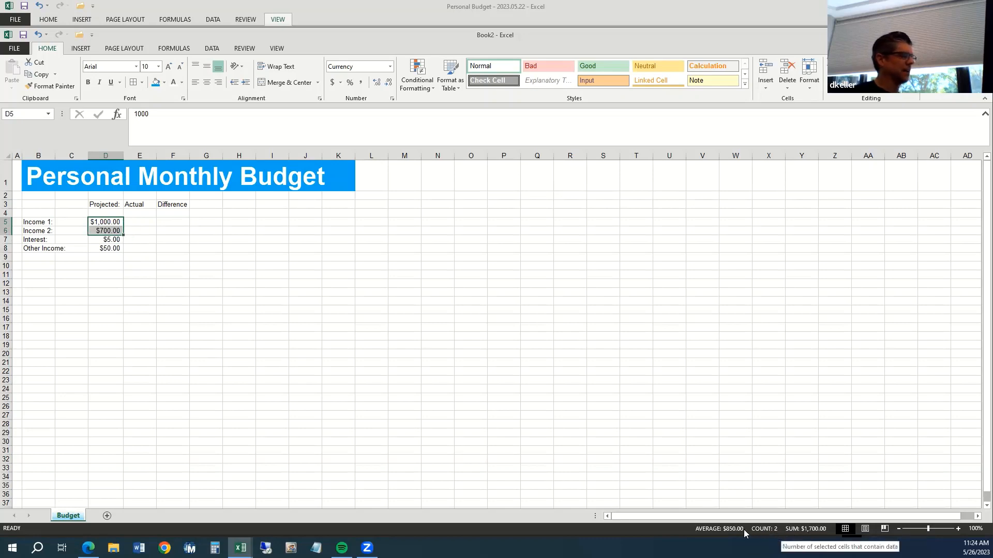
{"action": "right_click", "coordinate": [675, 527]}
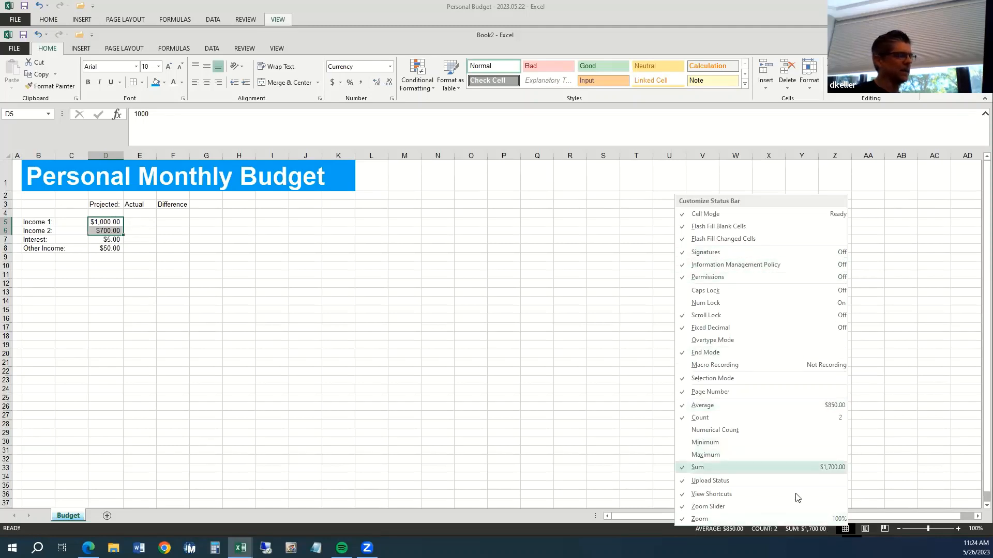
{"action": "left_click", "coordinate": [890, 470]}
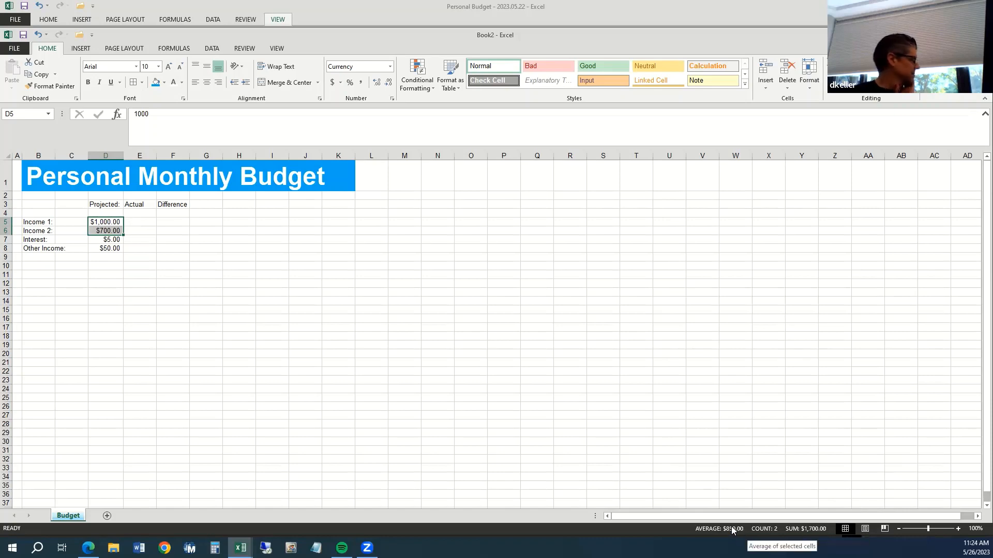
Enter the formula =D5+D6+D7+D8 in D9 to add up the four projected amounts.
{"action": "left_click", "coordinate": [114, 259]}
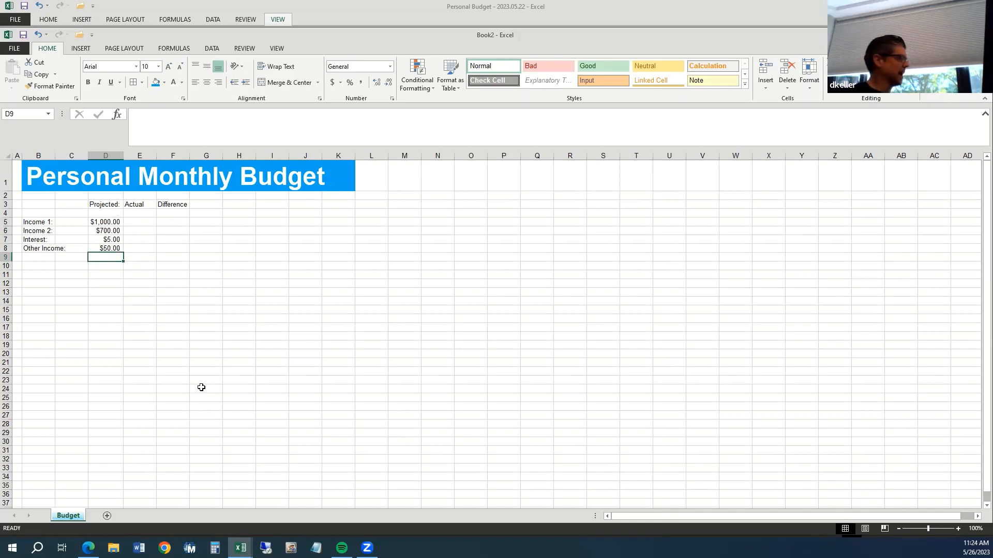
{"action": "type", "text": "="}
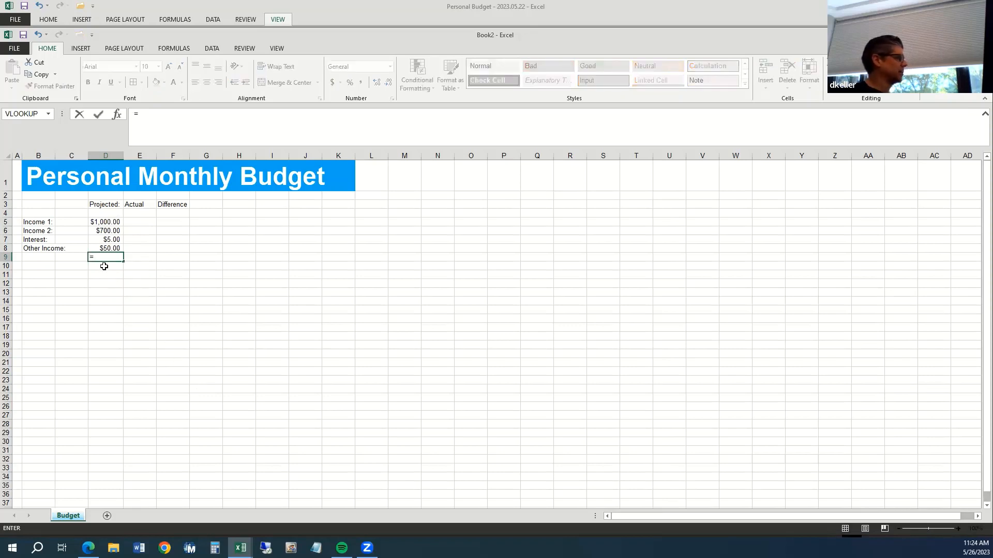
{"action": "left_click", "coordinate": [108, 222]}
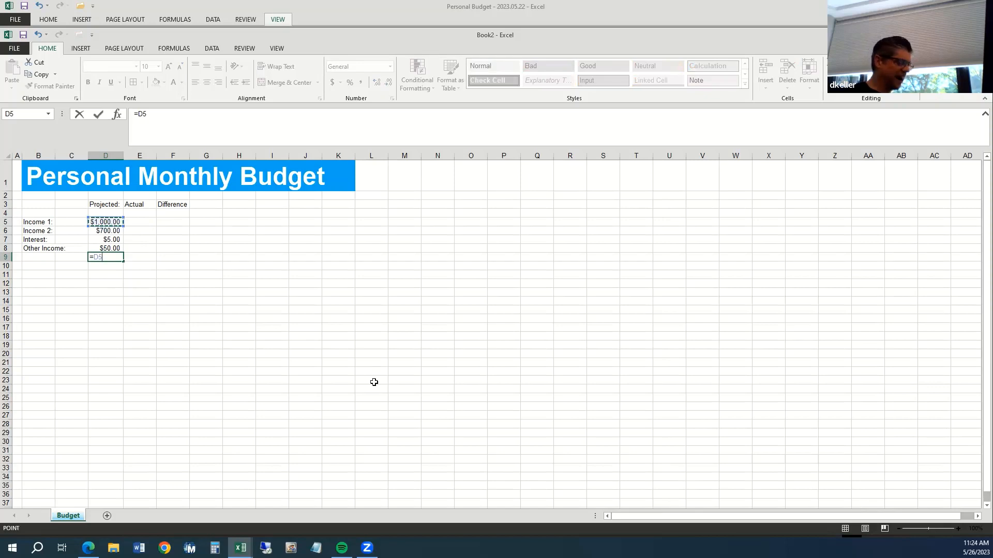
{"action": "type", "text": "+"}
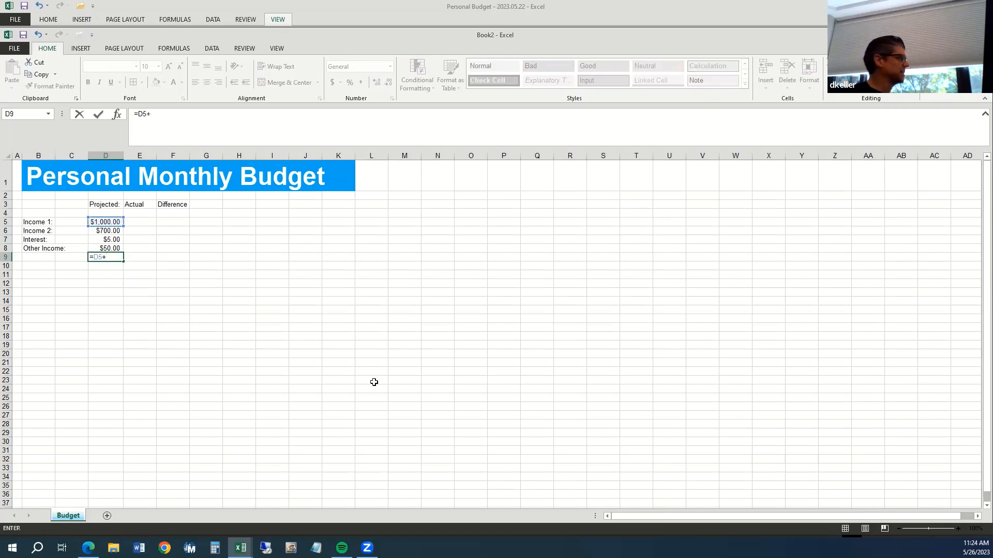
{"action": "left_click", "coordinate": [110, 231]}
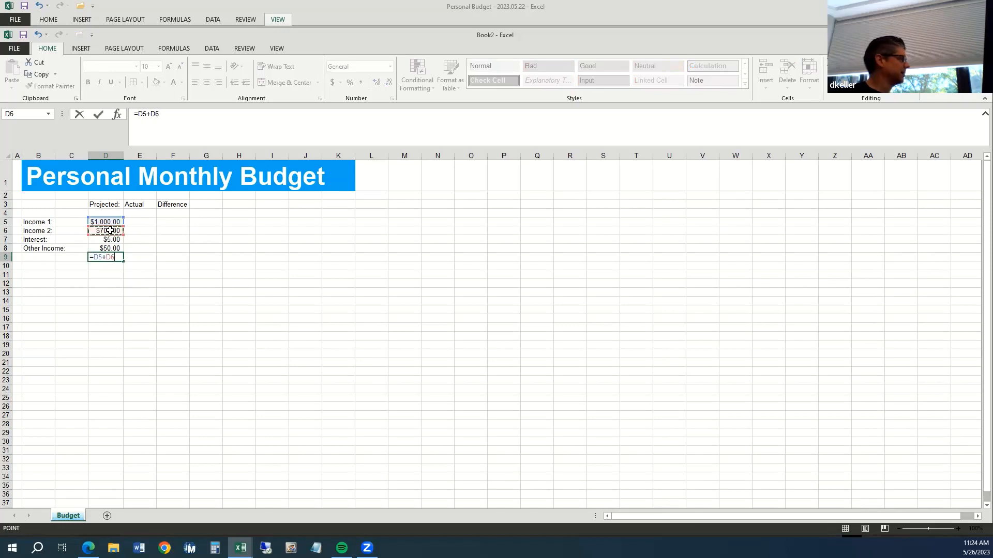
{"action": "type", "text": "+"}
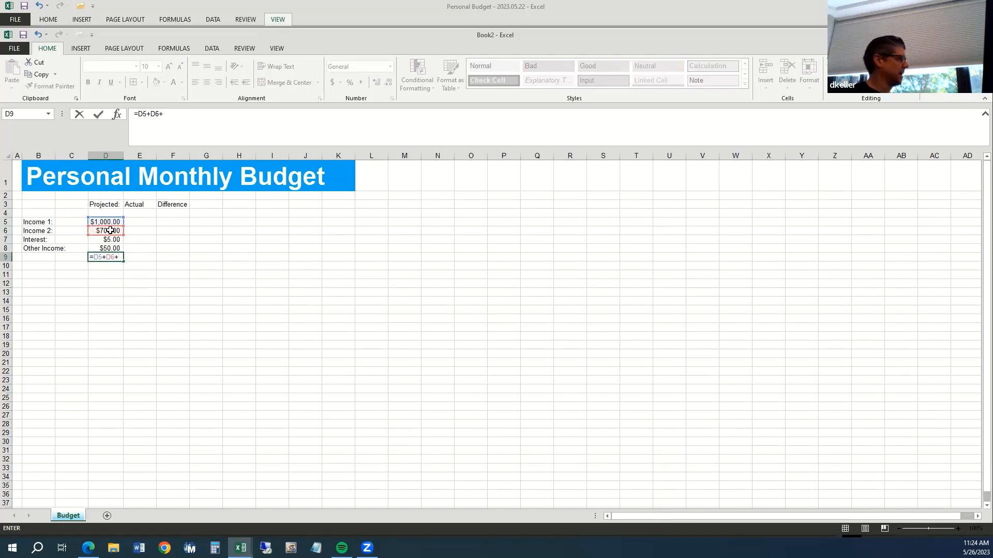
{"action": "left_click", "coordinate": [109, 240]}
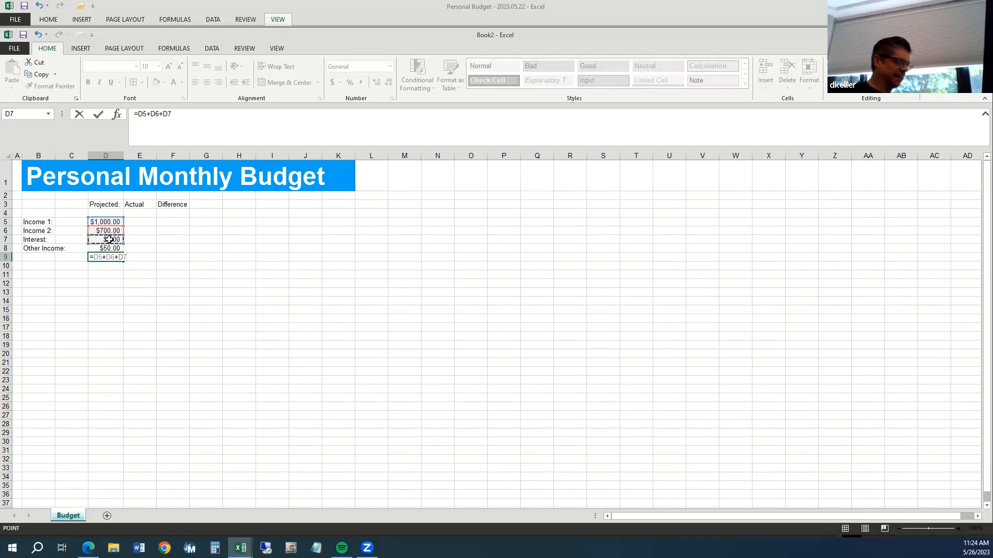
{"action": "type", "text": "+"}
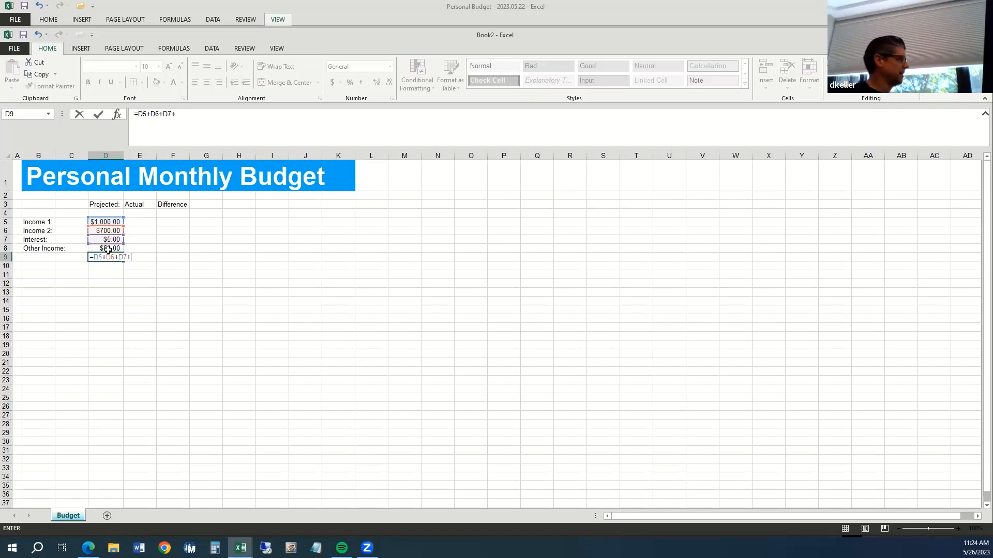
{"action": "left_click", "coordinate": [108, 248]}
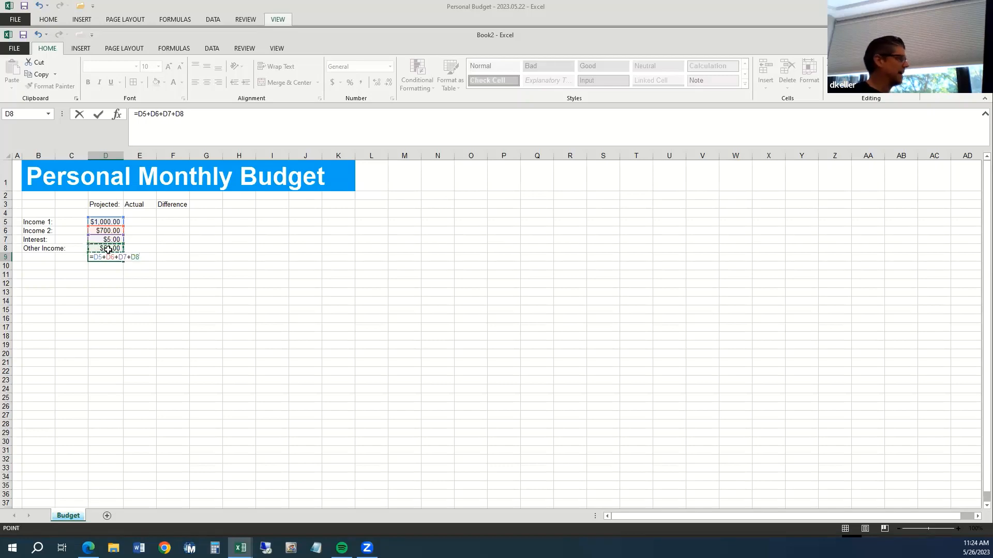
{"action": "key", "text": "ctrl+Return"}
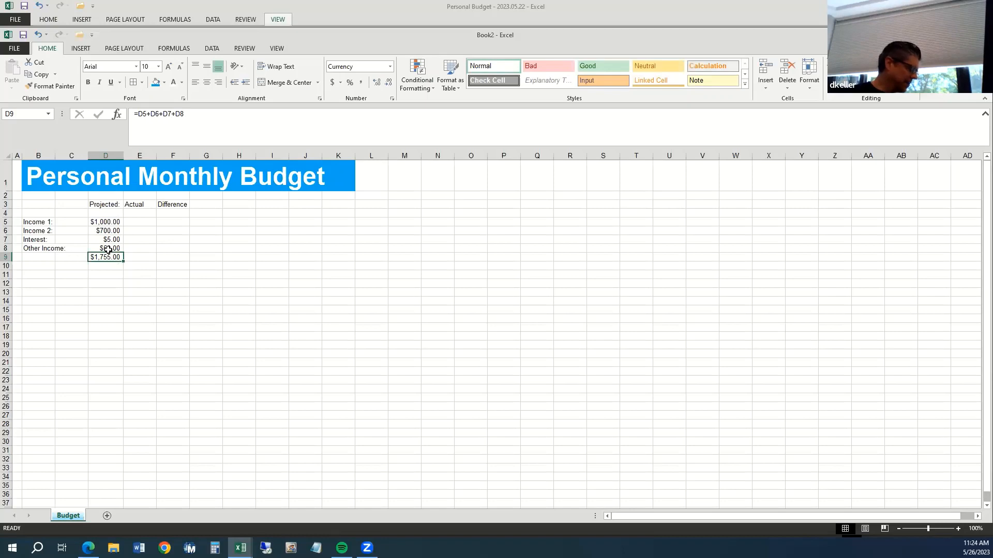
Rewrite the projected total in D9 from scratch as =d5+d6+d7+d8.
{"action": "type", "text": "=d"}
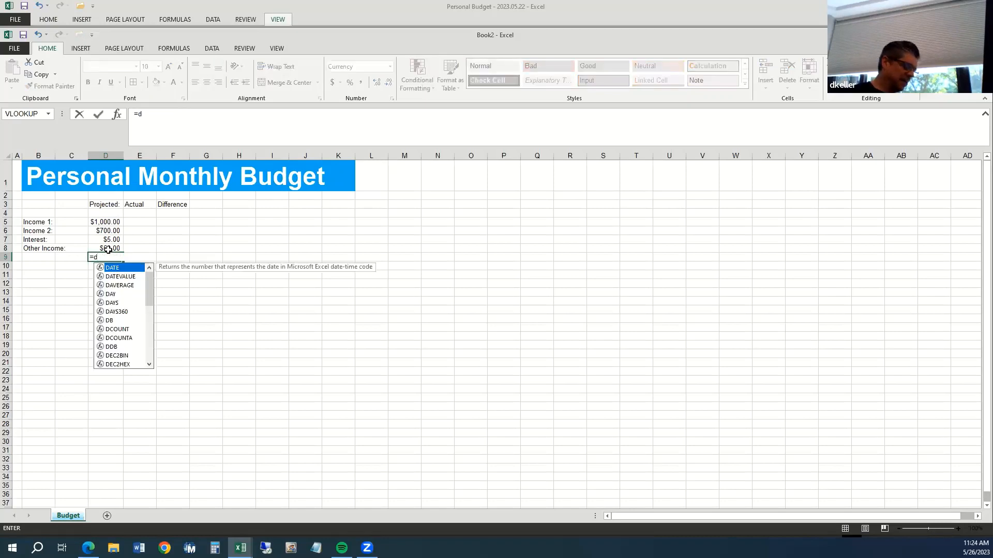
{"action": "type", "text": "5+"}
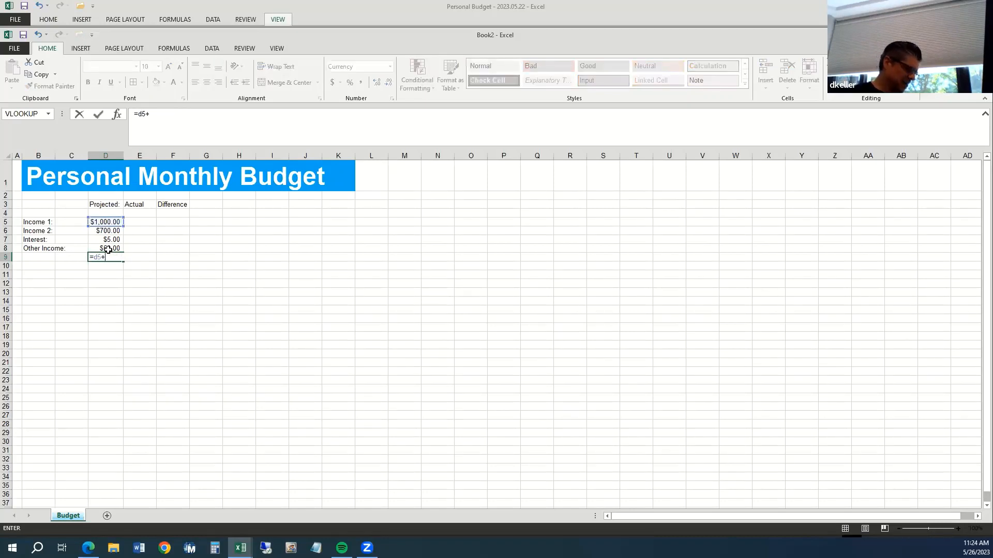
{"action": "type", "text": "d6+d"}
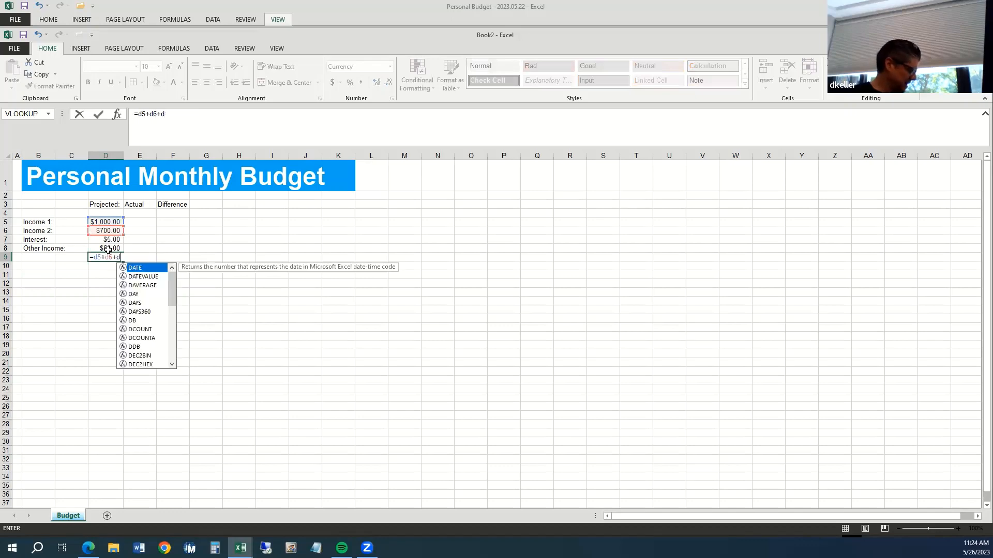
{"action": "type", "text": "7+"}
{"action": "type", "text": "d8"}
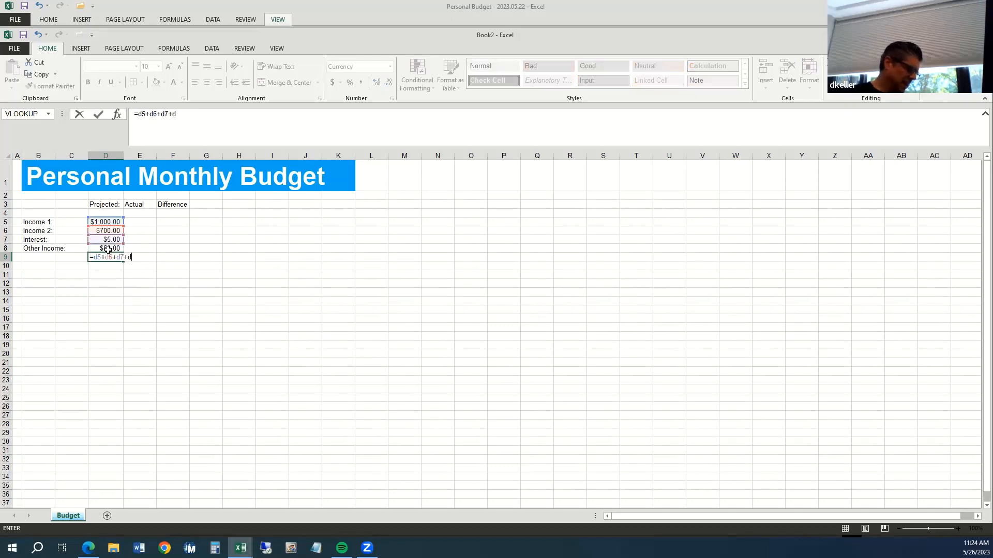
{"action": "key", "text": "ctrl+Return"}
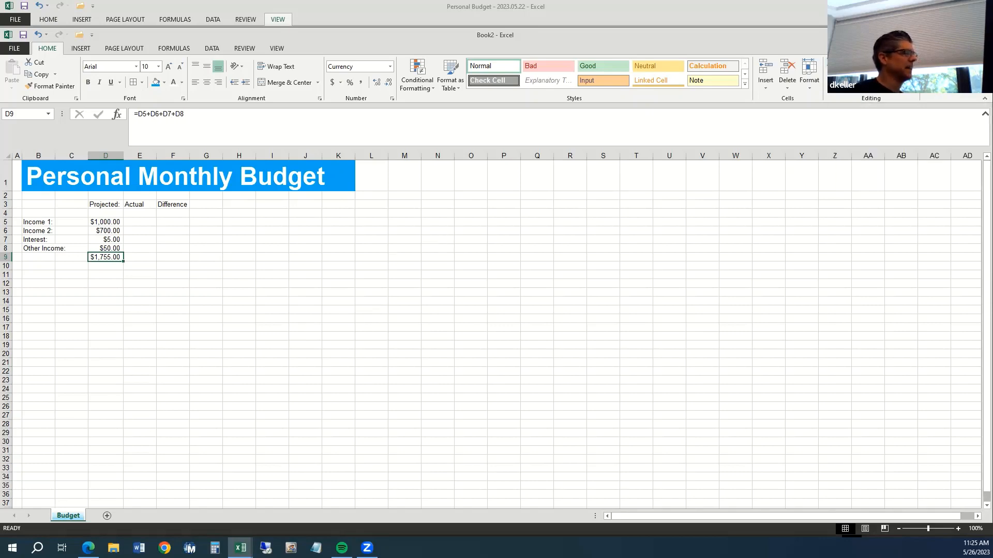
{"action": "key", "text": "alt+equal"}
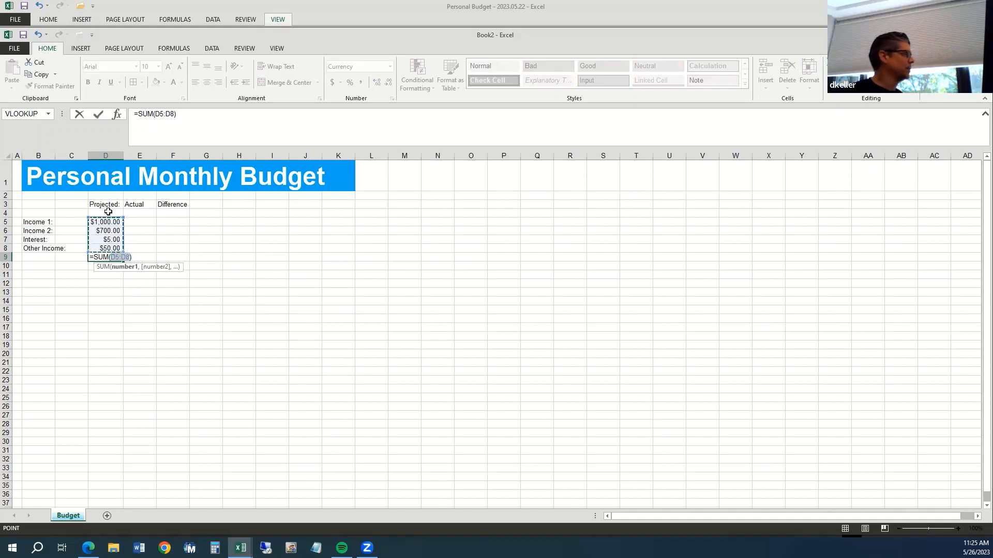
{"action": "left_click_drag", "start_coordinate": [107, 231], "coordinate": [127, 252]}
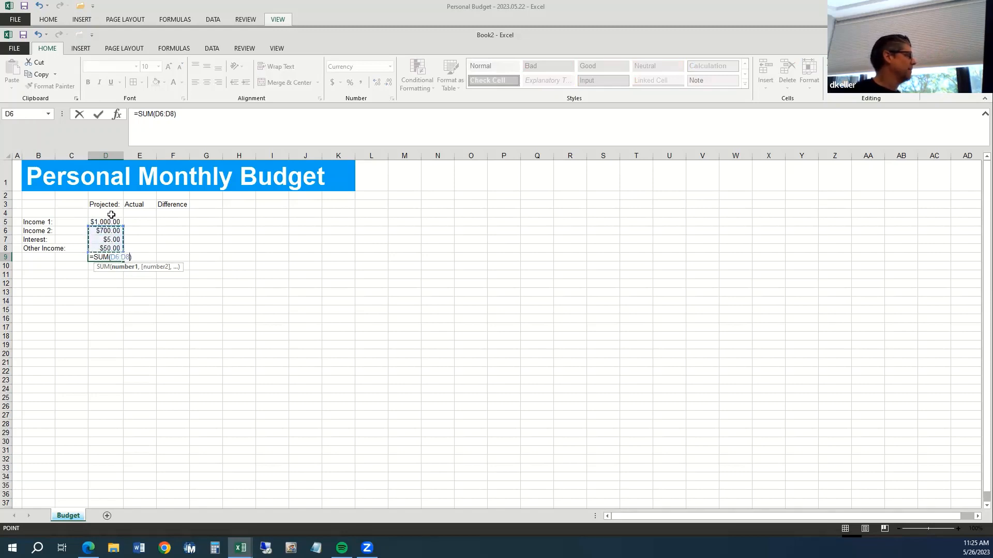
{"action": "left_click_drag", "start_coordinate": [111, 215], "coordinate": [111, 245]}
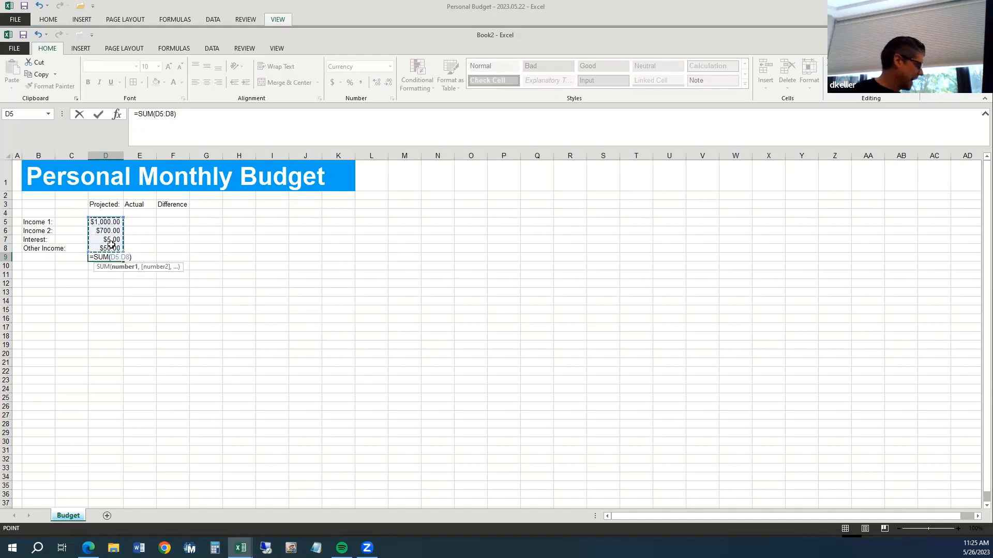
{"action": "key", "text": "Escape"}
Clear the projected amount for Income 2 in D6.
{"action": "left_click", "coordinate": [110, 240]}
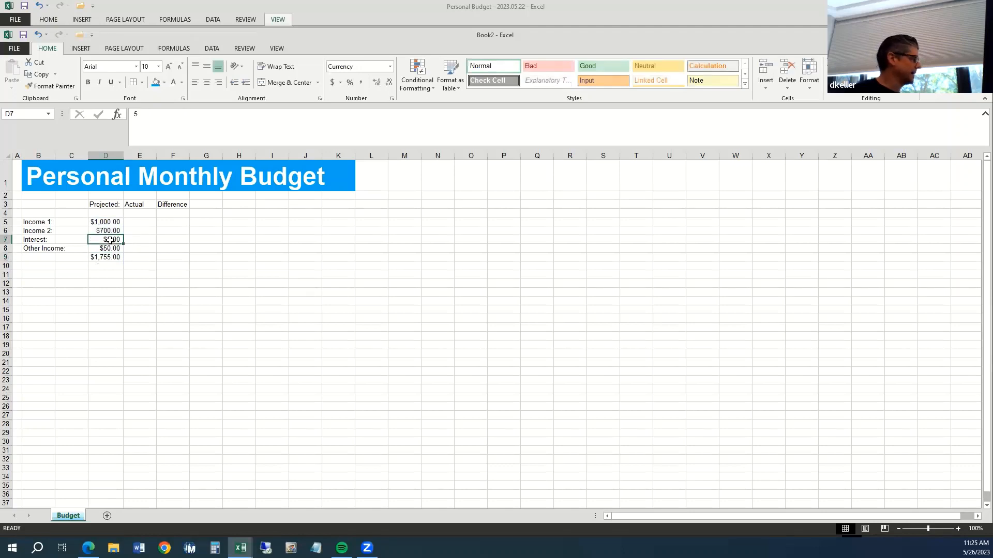
{"action": "left_click", "coordinate": [106, 232]}
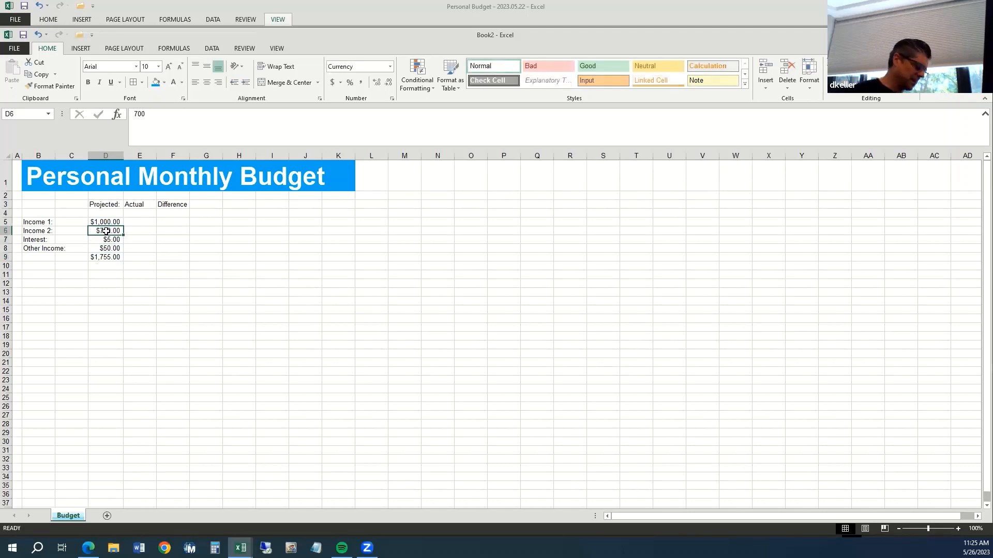
{"action": "key", "text": "Delete"}
Replace the total in D9 with an AutoSum formula whose range is set to D5:D8, giving =SUM(D5:D8).
{"action": "left_click", "coordinate": [112, 258]}
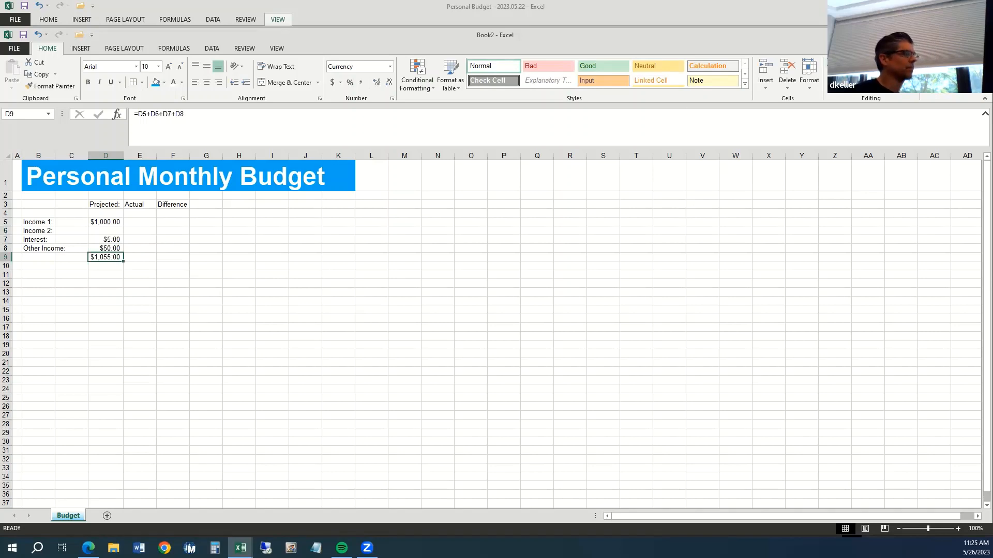
{"action": "key", "text": "alt+equal"}
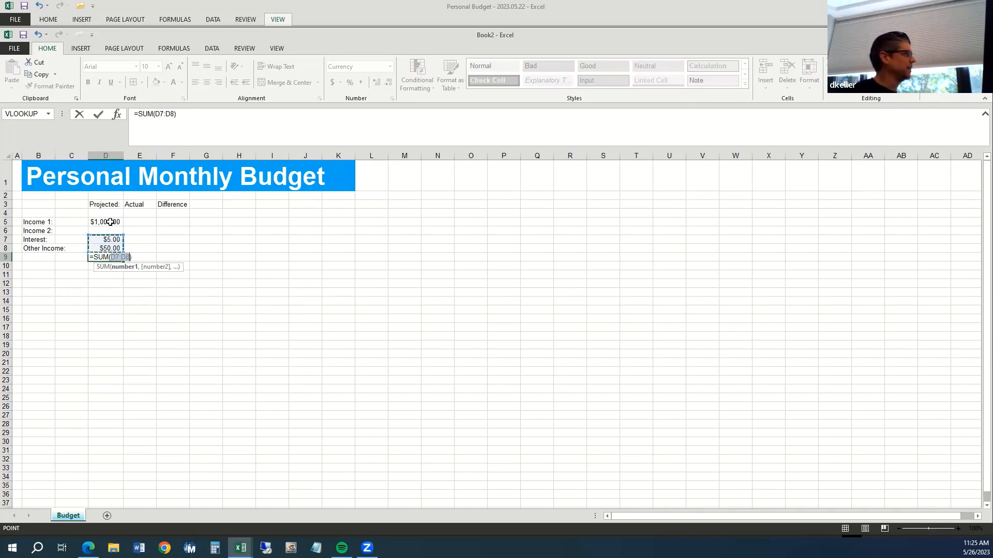
{"action": "left_click_drag", "start_coordinate": [110, 222], "coordinate": [110, 245]}
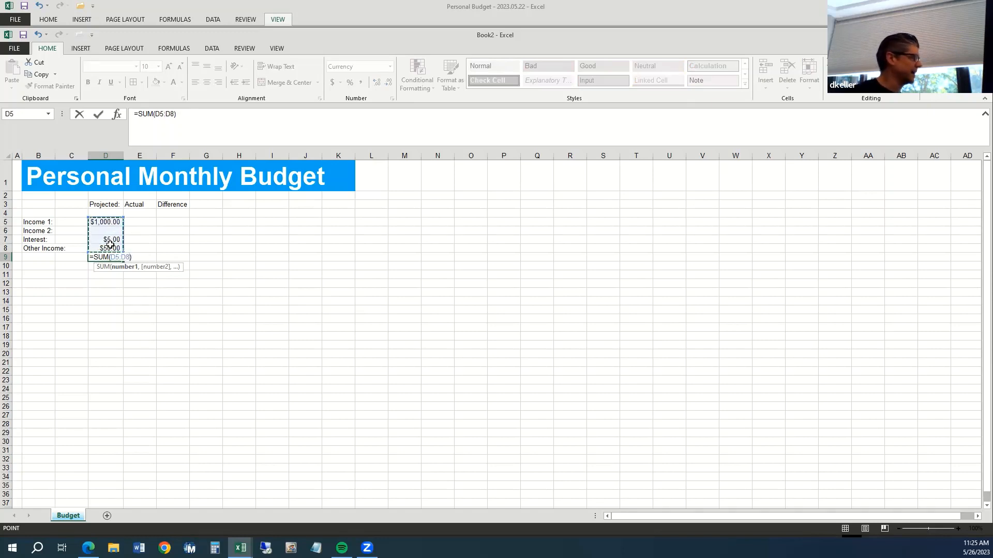
{"action": "key", "text": "ctrl+Return"}
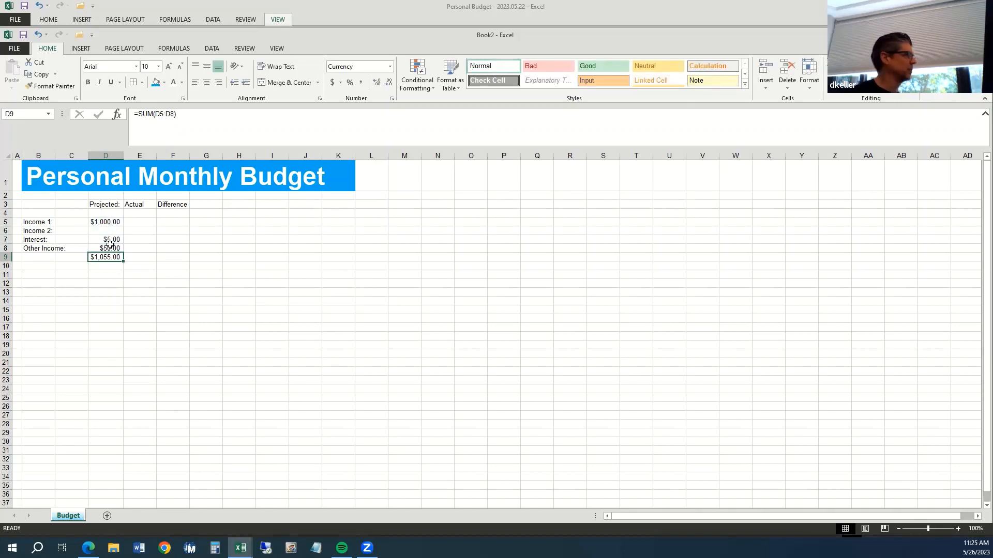
Enter 700 as the projected amount for Income 2 in D6.
{"action": "left_click", "coordinate": [108, 231]}
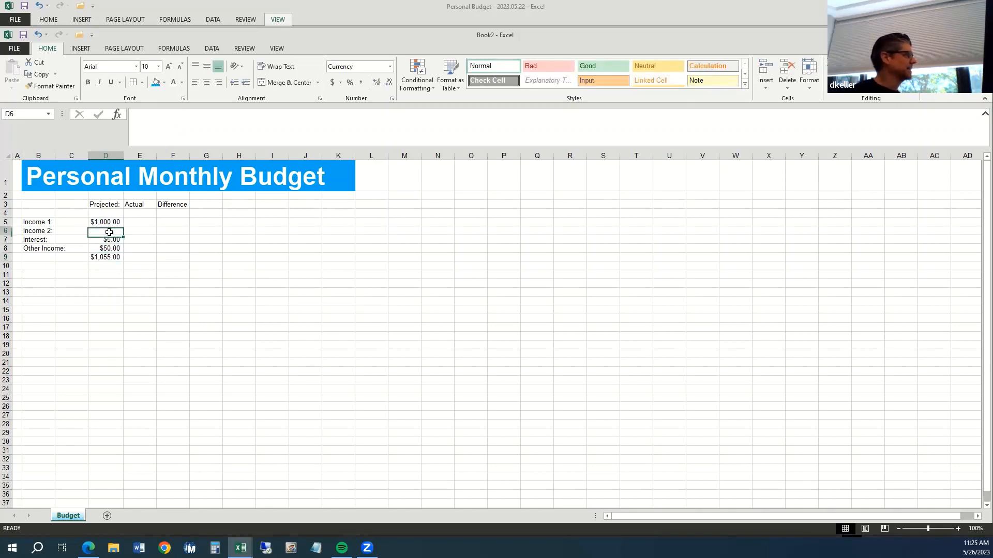
{"action": "type", "text": "700"}
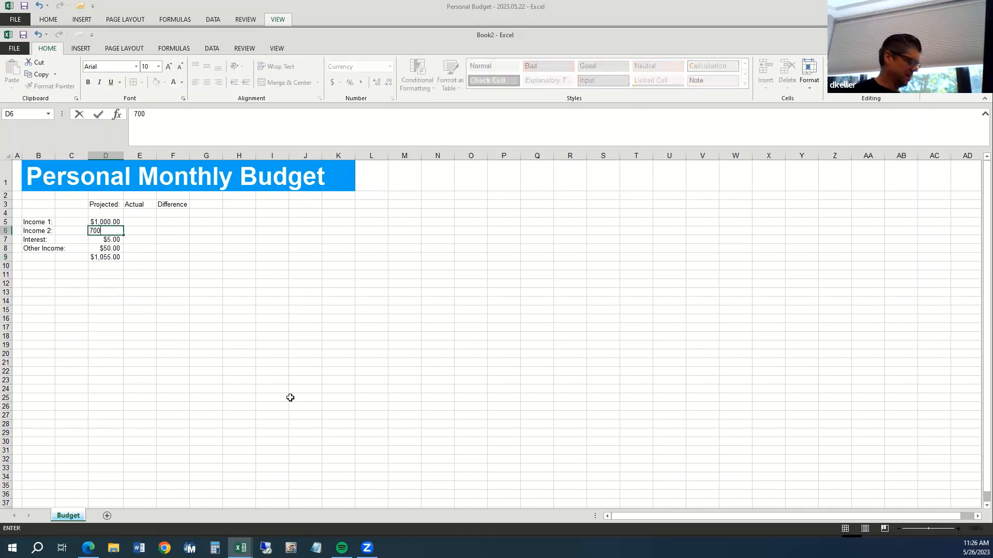
{"action": "key", "text": "ctrl+Return"}
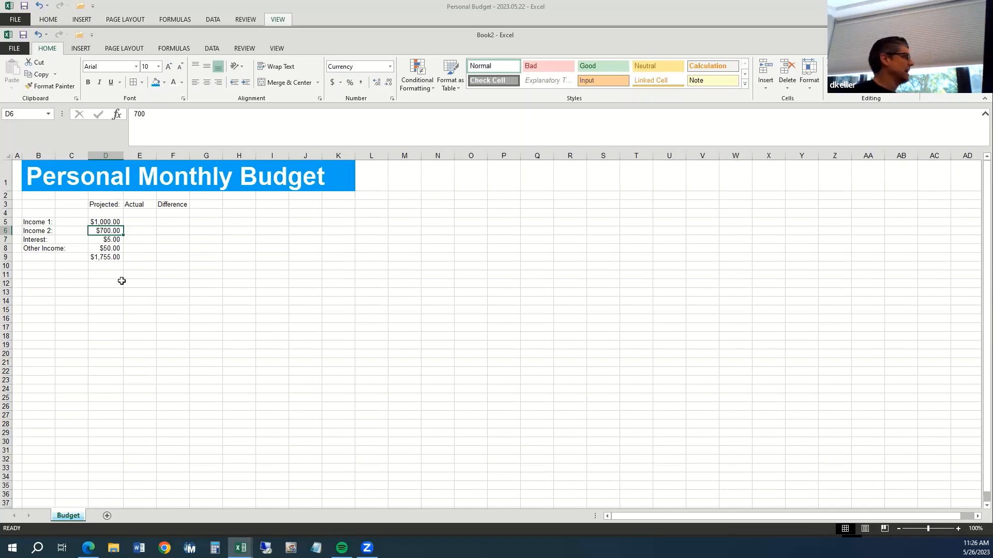
{"action": "left_click", "coordinate": [113, 247]}
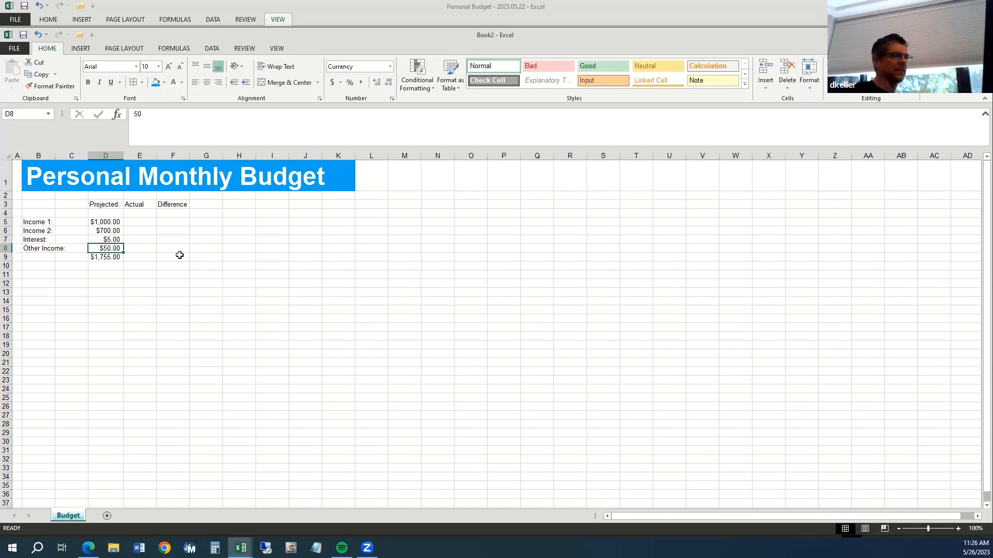
Try a top border on the projected total in D9, and undo it.
{"action": "left_click", "coordinate": [109, 260]}
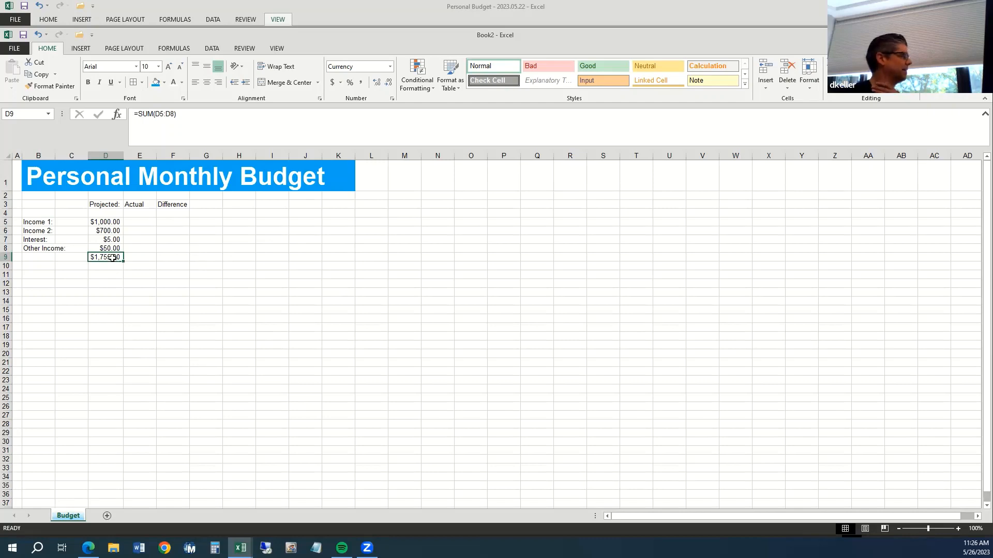
{"action": "left_click", "coordinate": [142, 83]}
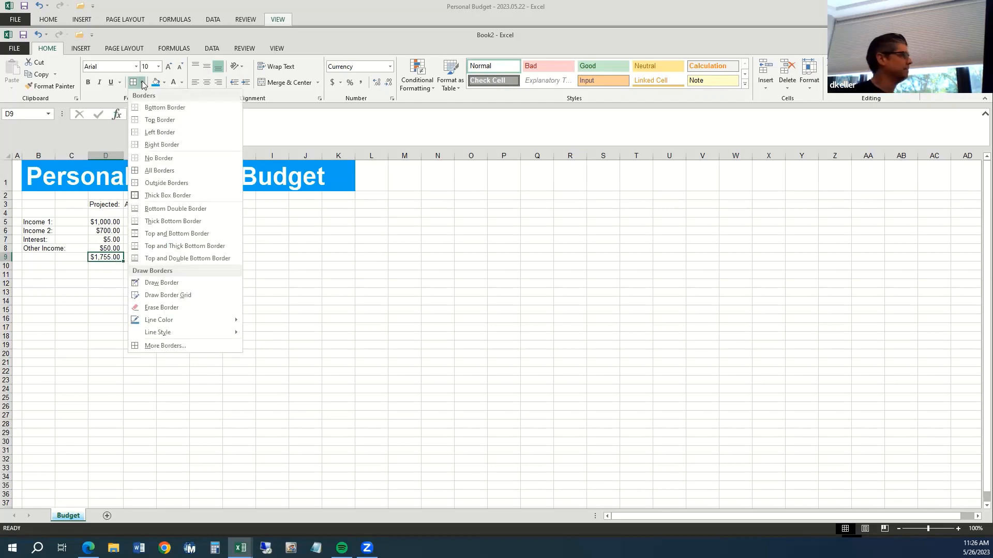
{"action": "left_click", "coordinate": [167, 120]}
{"action": "left_click", "coordinate": [118, 291]}
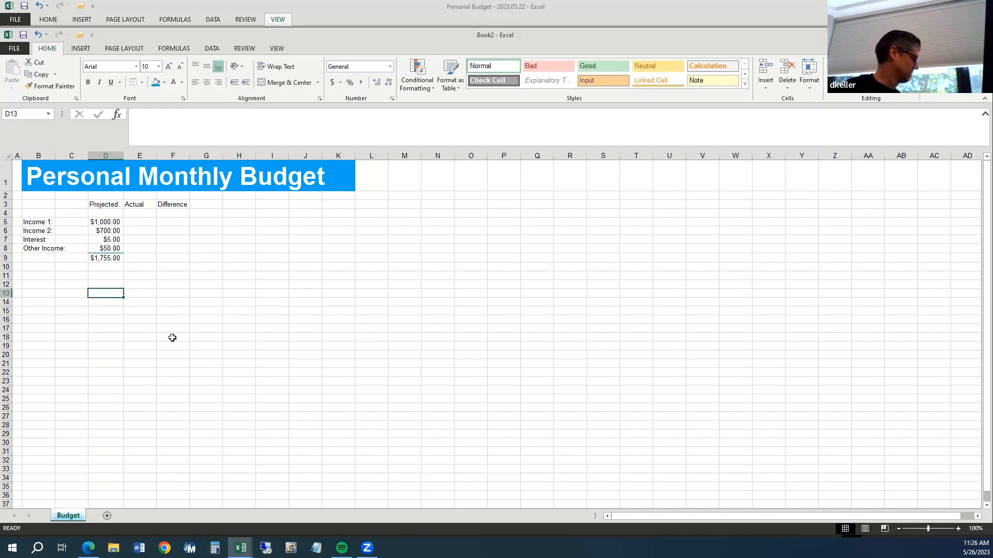
{"action": "key", "text": "ctrl+z"}
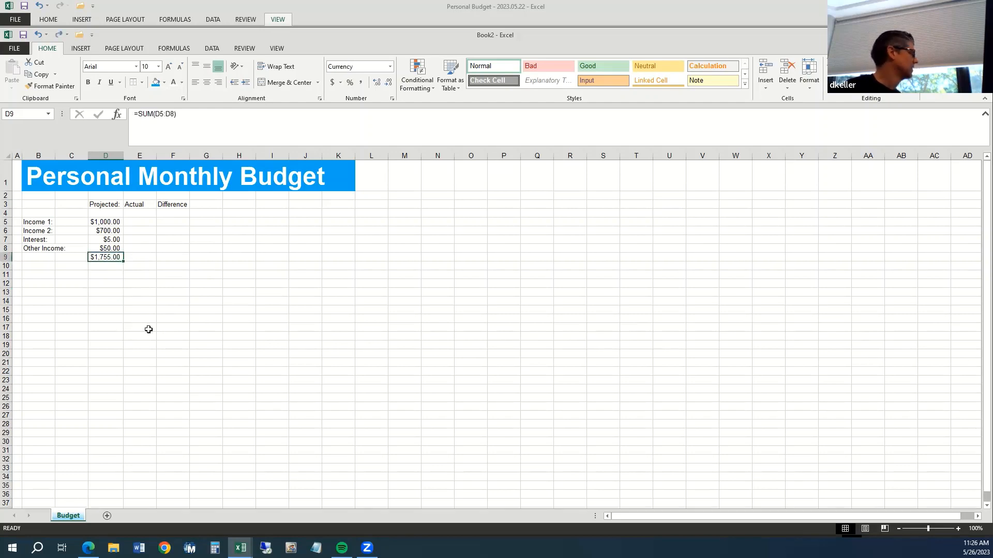
Set the border line color to Automatic and add a top border to the projected total in D9.
{"action": "left_click", "coordinate": [142, 83]}
{"action": "mouse_move", "coordinate": [181, 327]}
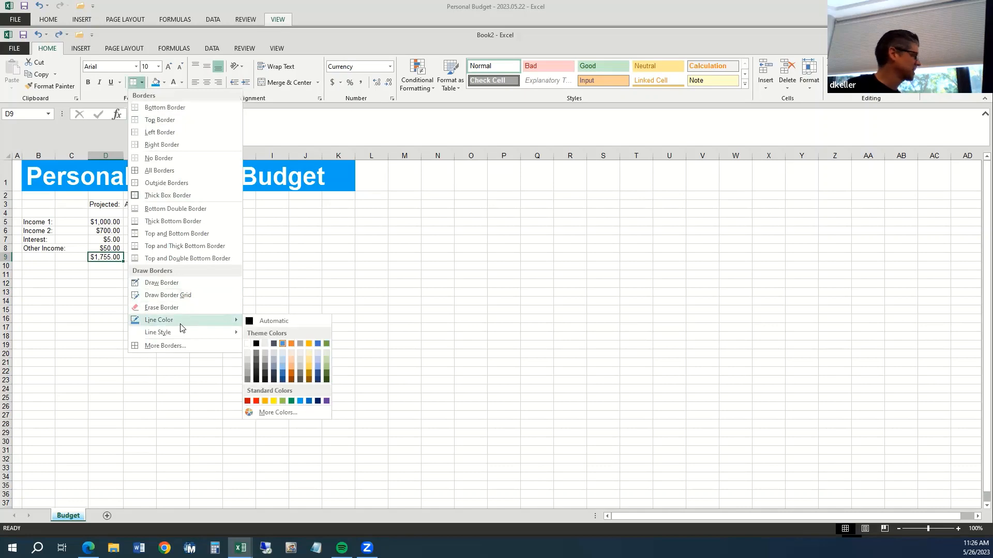
{"action": "left_click", "coordinate": [260, 322]}
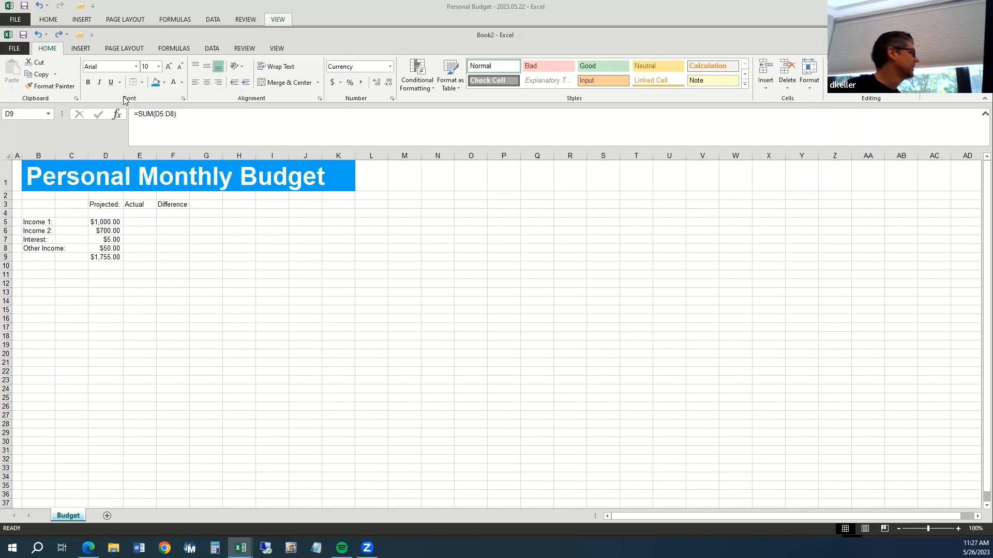
{"action": "left_click", "coordinate": [142, 83]}
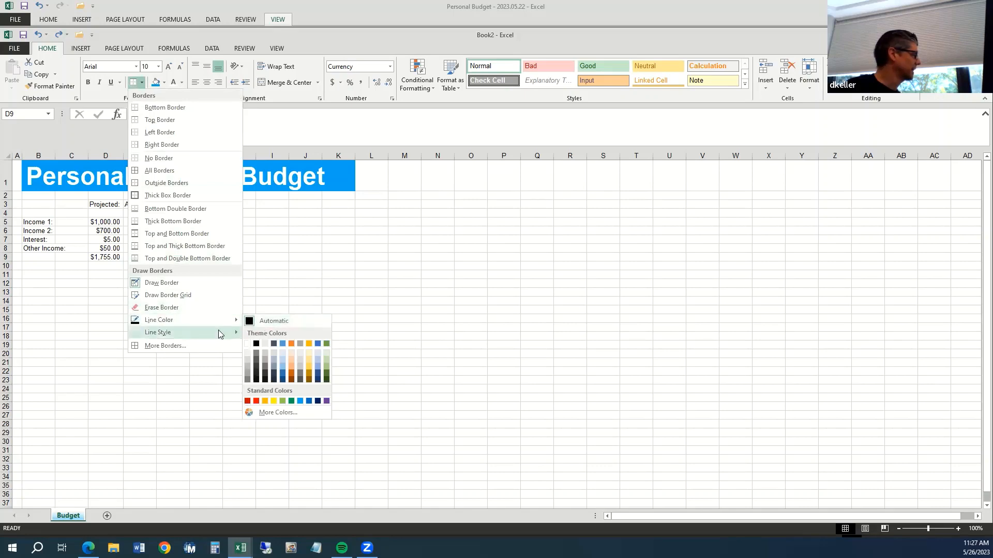
{"action": "mouse_move", "coordinate": [219, 331]}
{"action": "left_click", "coordinate": [262, 343]}
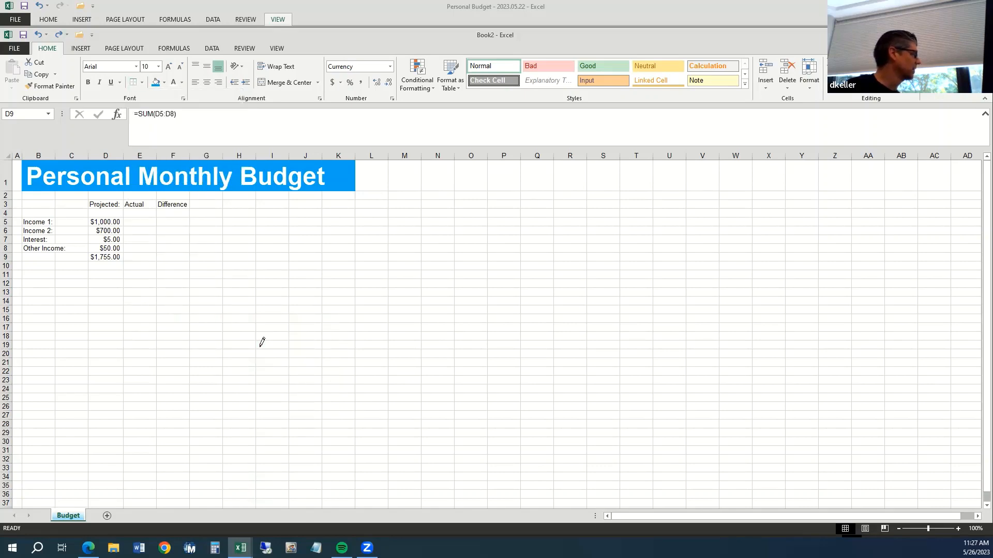
{"action": "key", "text": "Escape"}
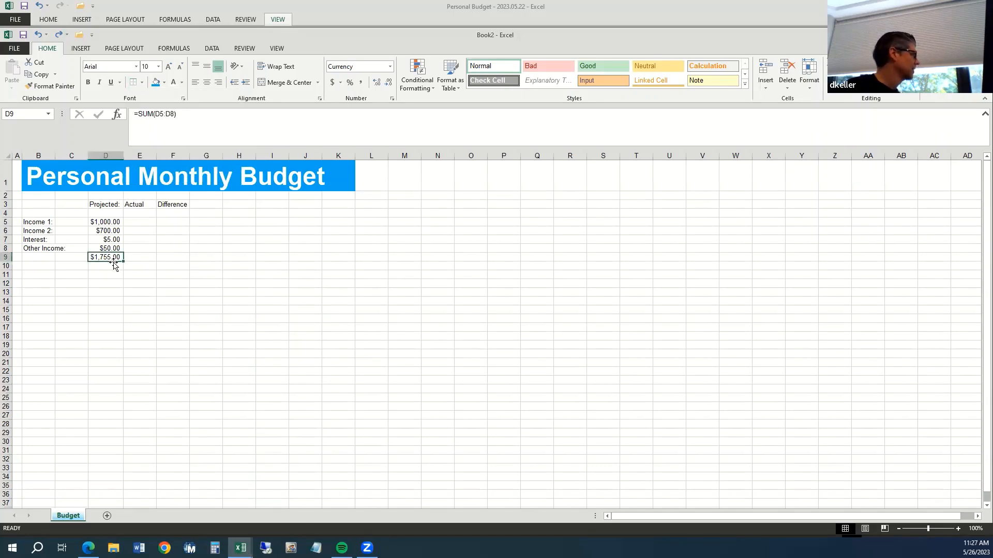
{"action": "left_click", "coordinate": [142, 83]}
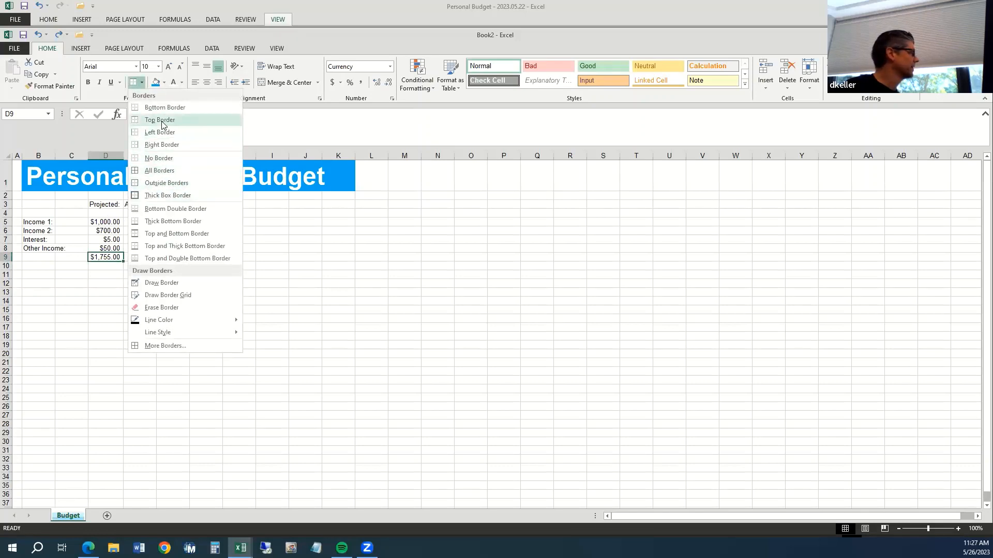
{"action": "left_click", "coordinate": [163, 120]}
{"action": "left_click", "coordinate": [153, 310]}
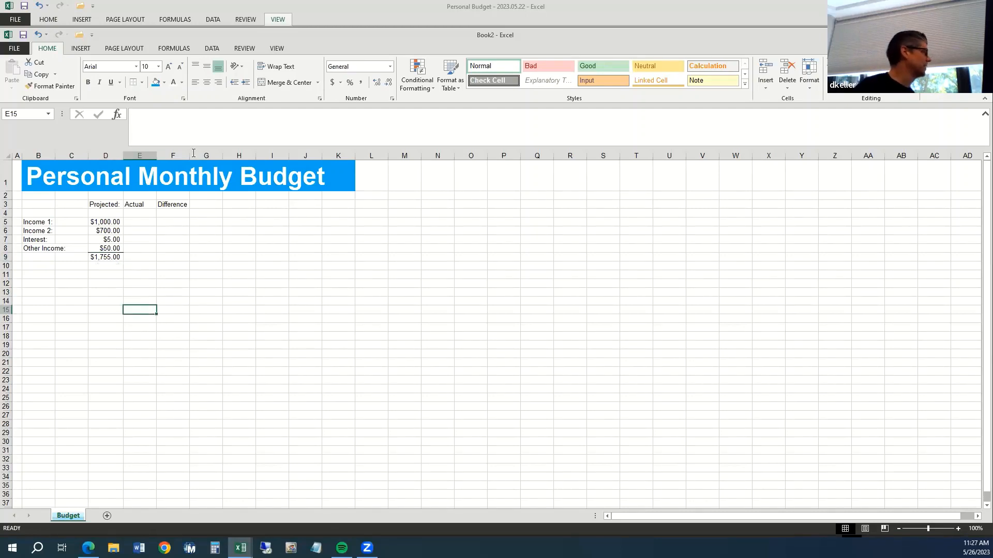
Try all borders on the empty cell E15 and the empty blocks H13:K19 and N12:P17.
{"action": "left_click", "coordinate": [142, 82]}
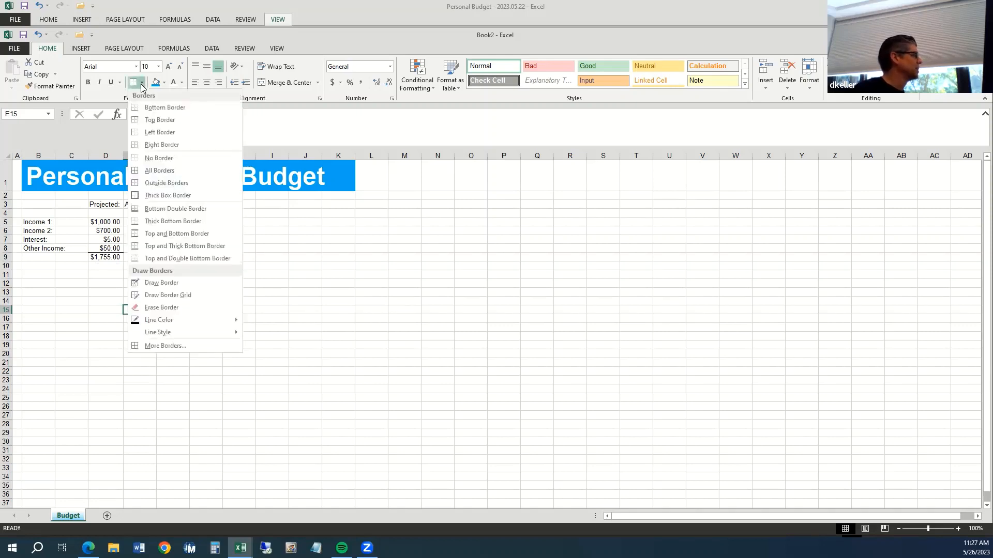
{"action": "left_click", "coordinate": [156, 171]}
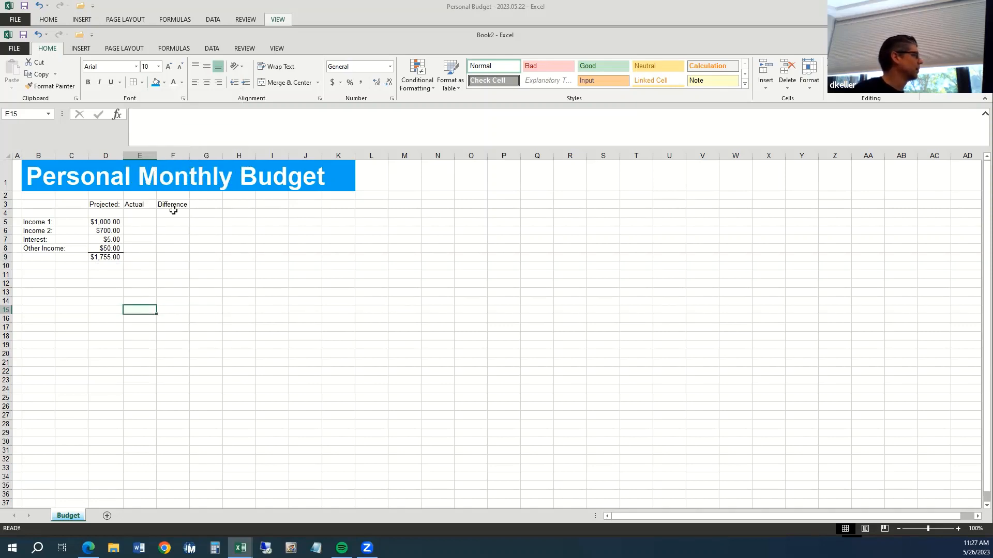
{"action": "left_click", "coordinate": [207, 310]}
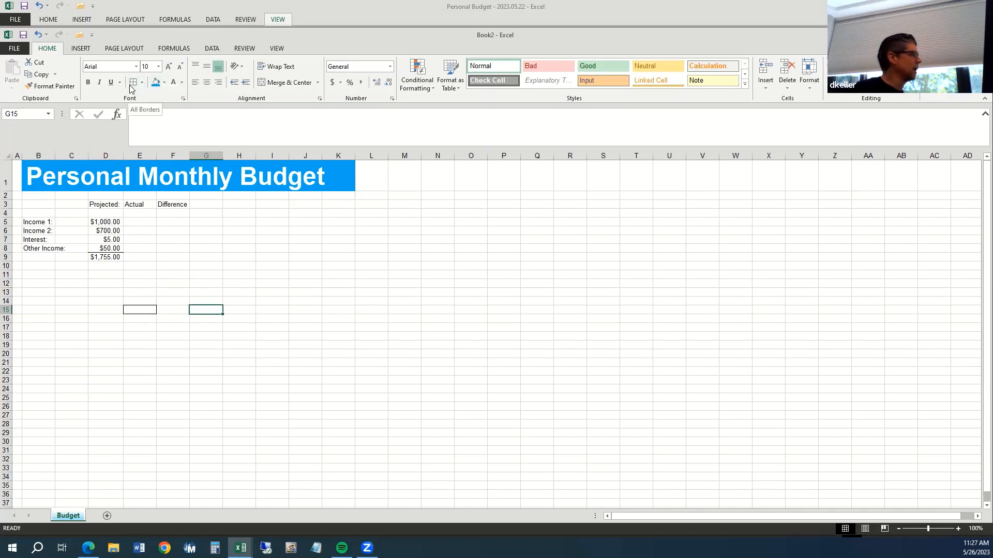
{"action": "left_click_drag", "start_coordinate": [250, 293], "coordinate": [344, 345]}
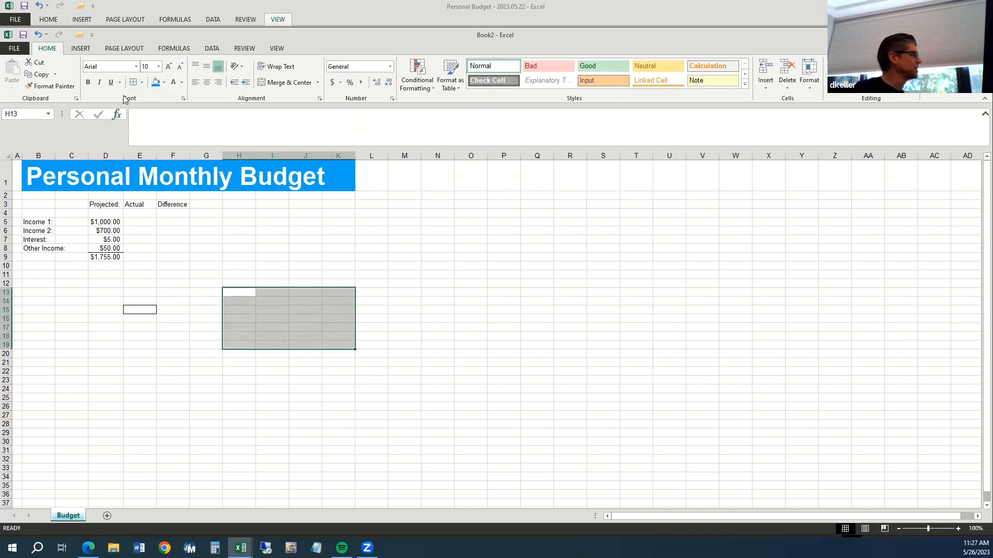
{"action": "left_click", "coordinate": [133, 82]}
{"action": "left_click", "coordinate": [472, 337]}
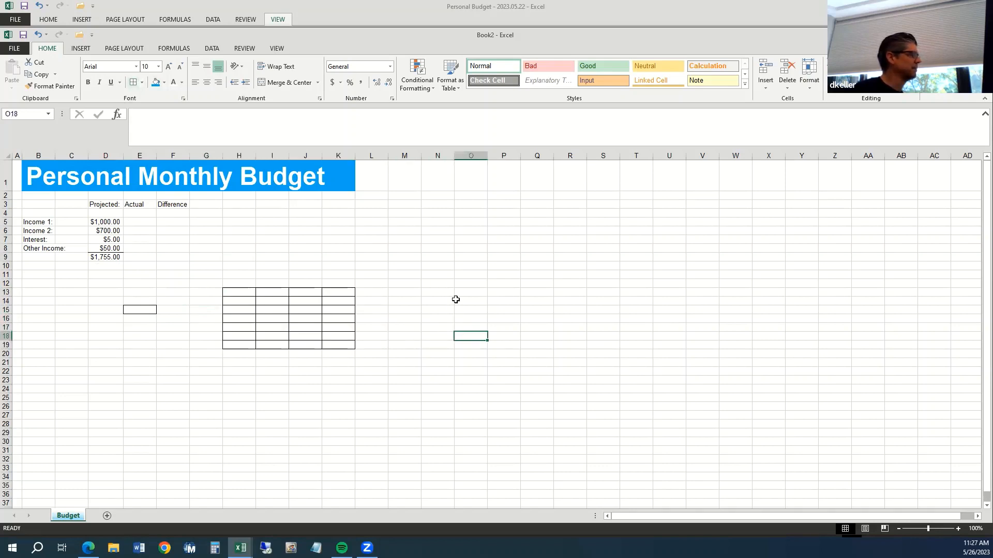
{"action": "left_click_drag", "start_coordinate": [437, 283], "coordinate": [505, 327]}
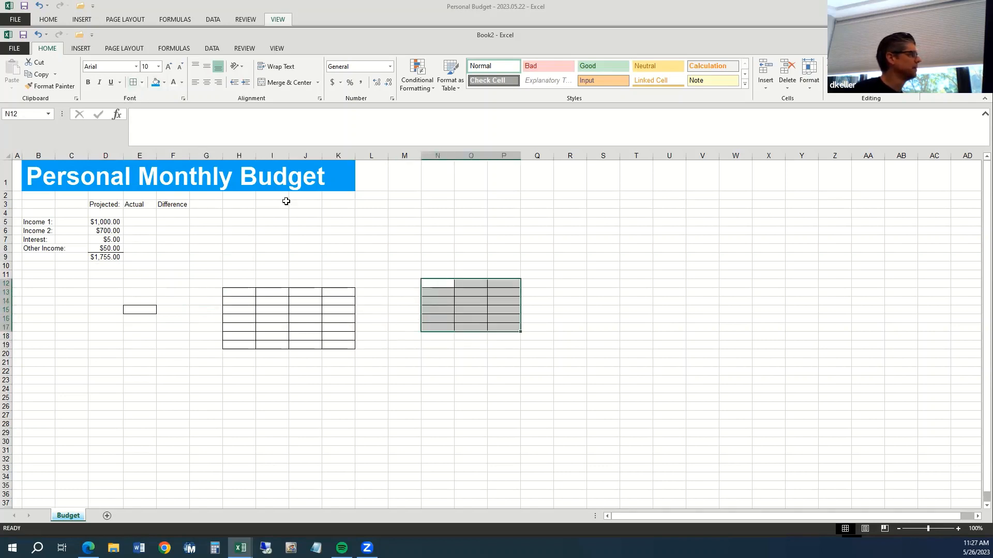
Try top borders on the empty cell Q11, the range S9:S17, and the cells S10 and S11.
{"action": "left_click", "coordinate": [548, 274]}
{"action": "left_click", "coordinate": [143, 83]}
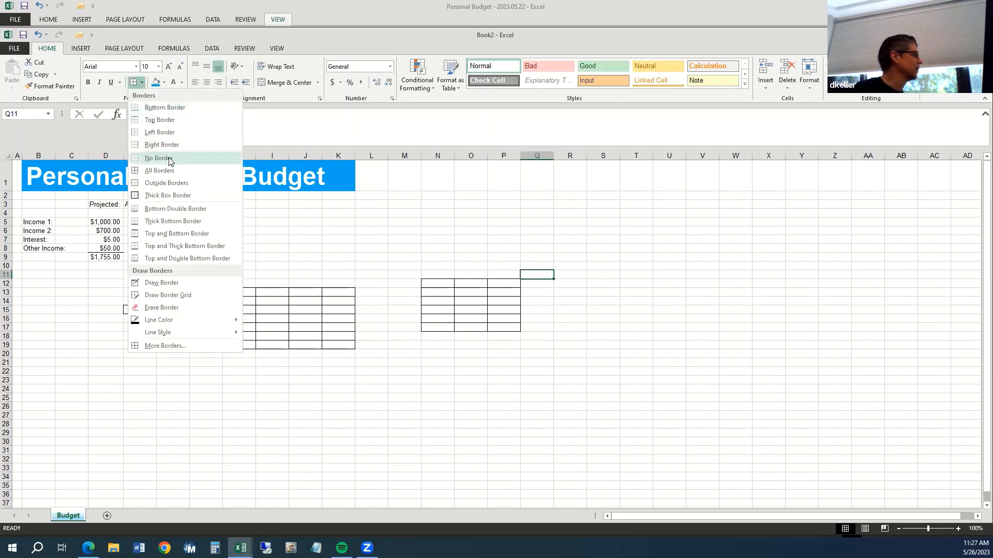
{"action": "left_click", "coordinate": [179, 121]}
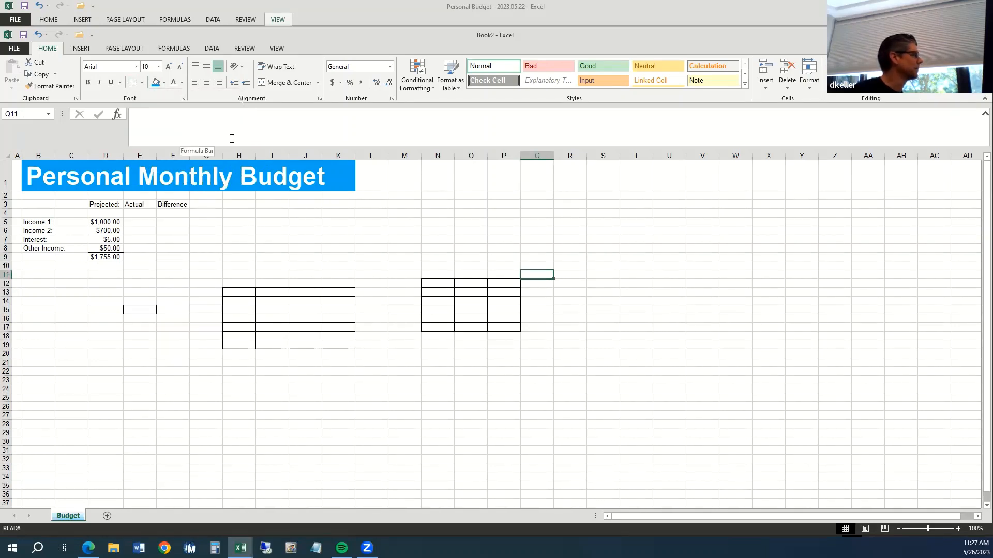
{"action": "left_click", "coordinate": [609, 256]}
{"action": "left_click", "coordinate": [601, 327], "text": "shift"}
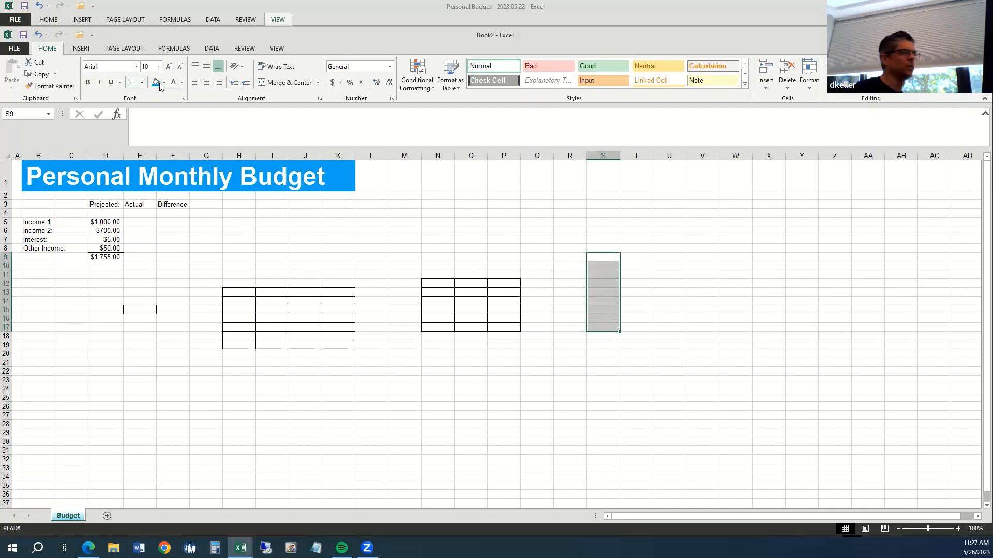
{"action": "left_click", "coordinate": [623, 339]}
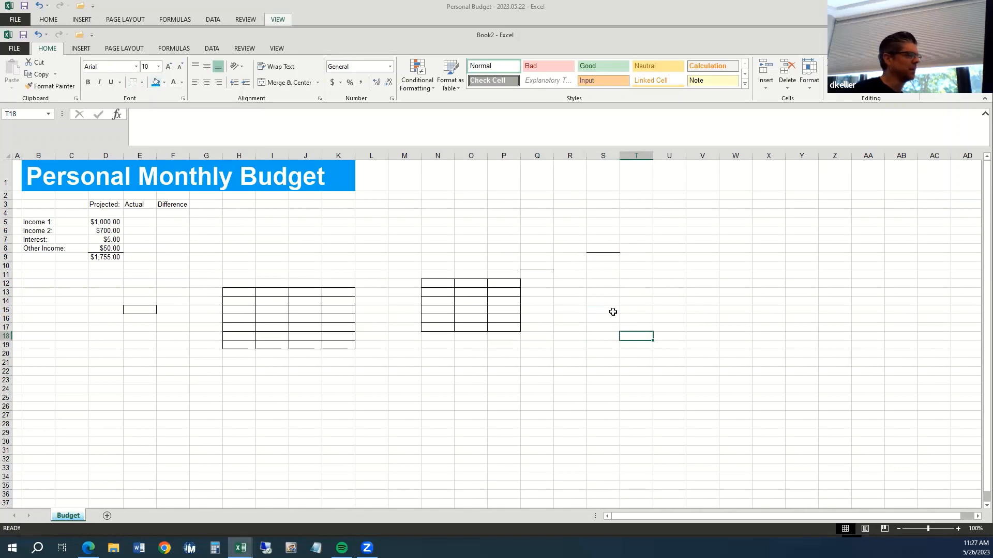
{"action": "left_click_drag", "start_coordinate": [595, 255], "coordinate": [595, 275]}
{"action": "left_click_drag", "start_coordinate": [645, 321], "coordinate": [646, 328]}
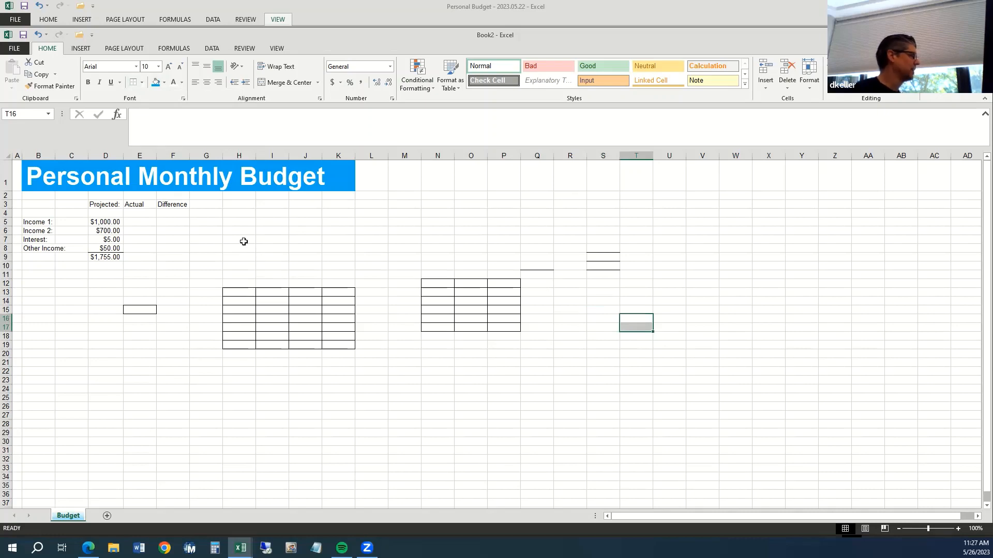
Remove all practice borders from the range E8:S23.
{"action": "left_click", "coordinate": [149, 246]}
{"action": "left_click_drag", "start_coordinate": [149, 246], "coordinate": [595, 380]}
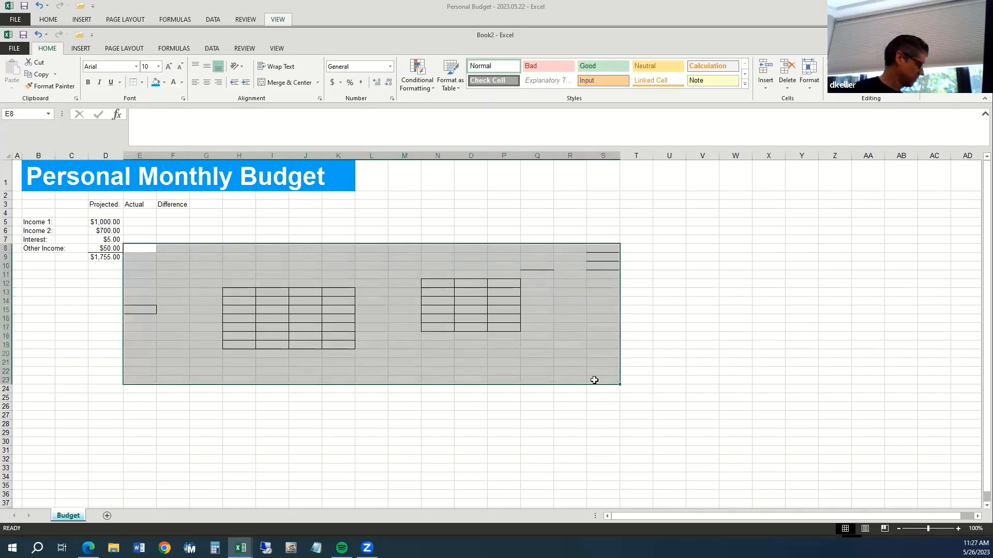
{"action": "key", "text": "ctrl+shift+minus"}
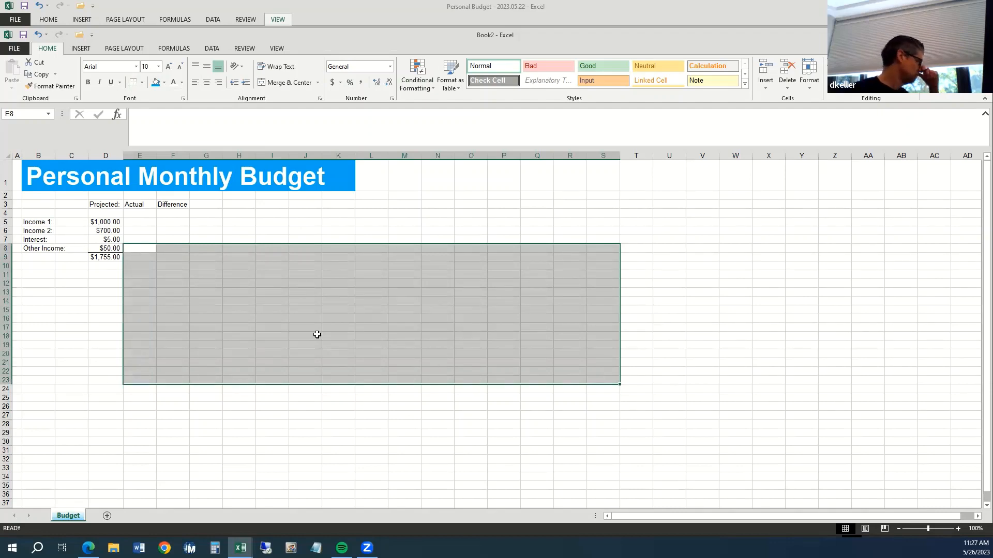
{"action": "left_click", "coordinate": [316, 335]}
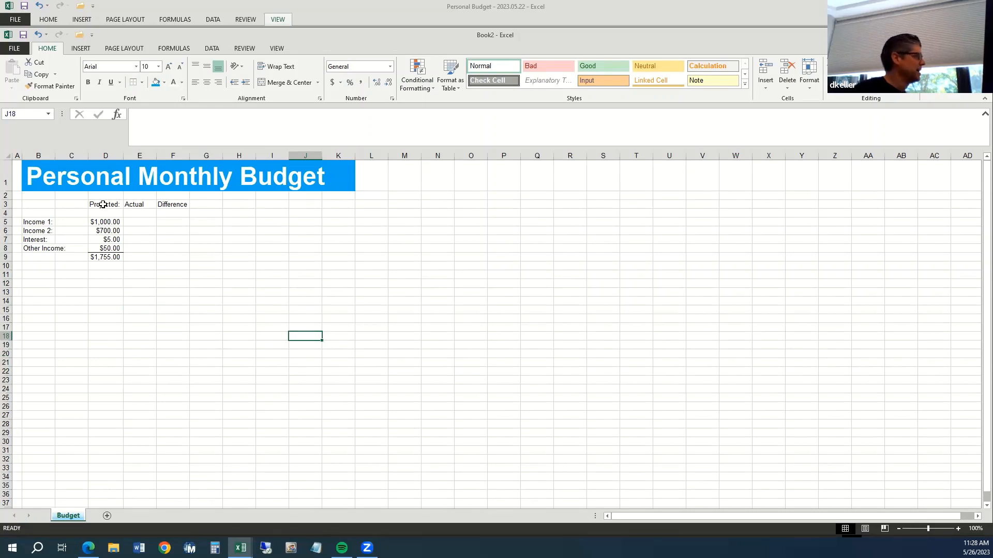
Set the font color of the projected column D3:D9 to the darkest gray shade of the white theme color.
{"action": "left_click_drag", "start_coordinate": [103, 204], "coordinate": [106, 254]}
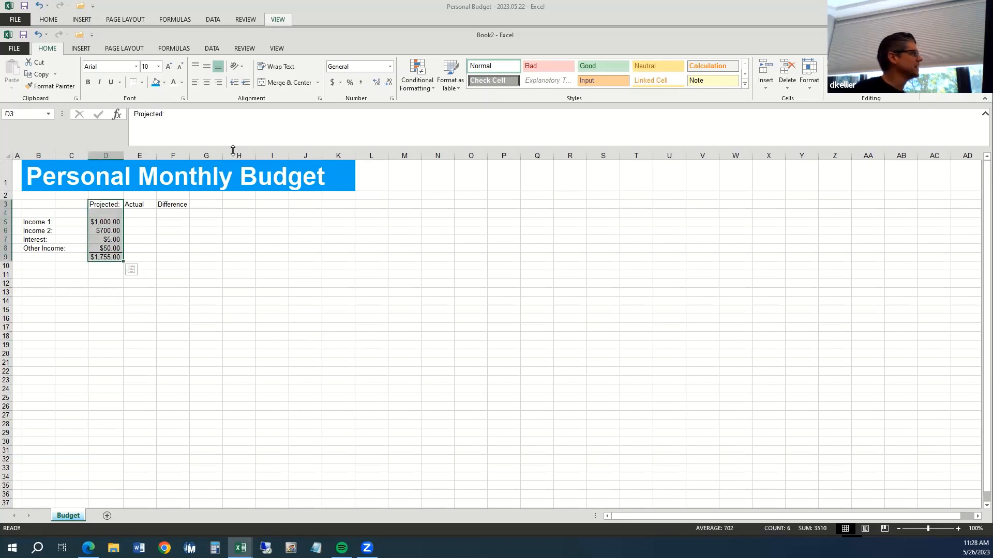
{"action": "left_click", "coordinate": [182, 83]}
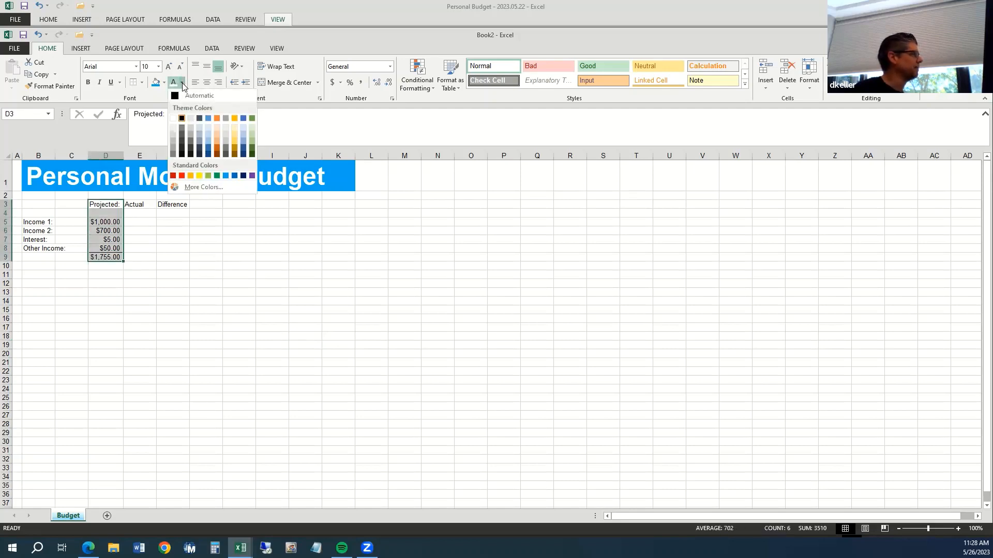
{"action": "left_click", "coordinate": [173, 153]}
{"action": "left_click", "coordinate": [139, 300]}
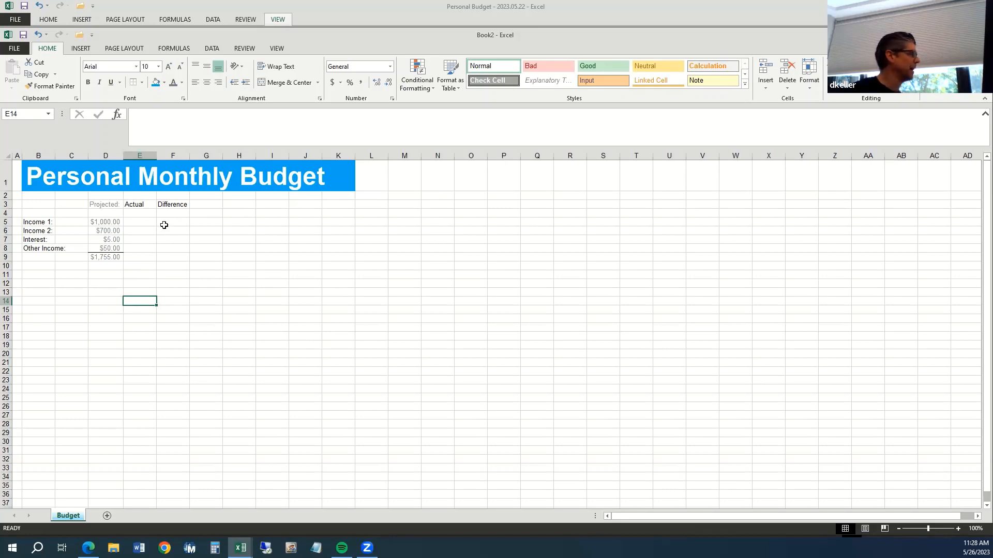
Enter the actual amounts 950, 800, 3.5 and 50 for the four income rows in E5:E8.
{"action": "left_click_drag", "start_coordinate": [138, 223], "coordinate": [149, 257]}
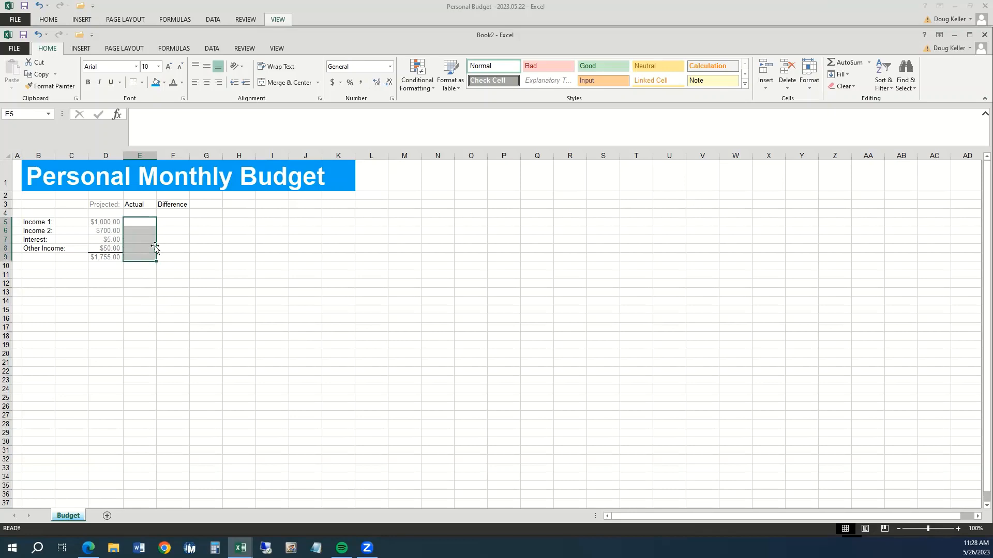
{"action": "left_click", "coordinate": [147, 222]}
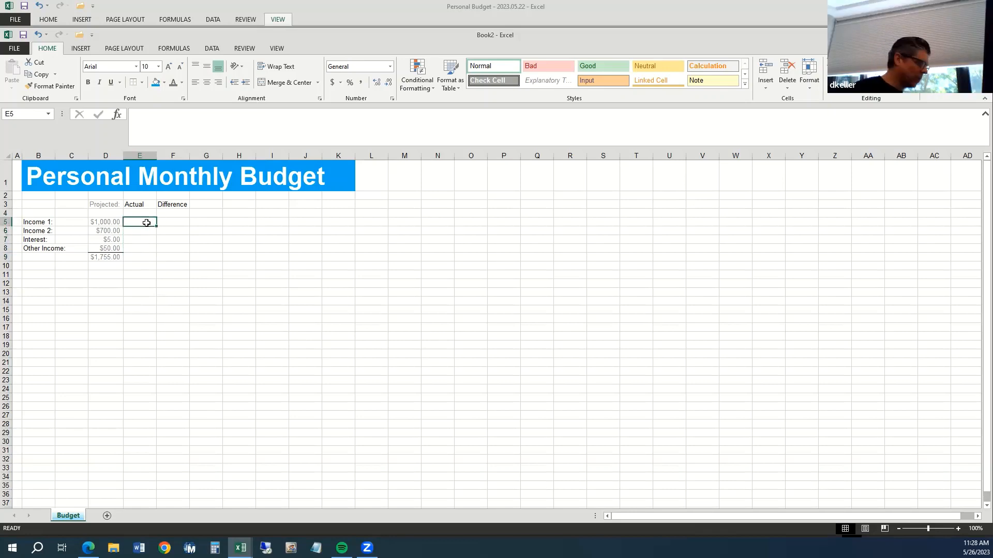
{"action": "type", "text": "950"}
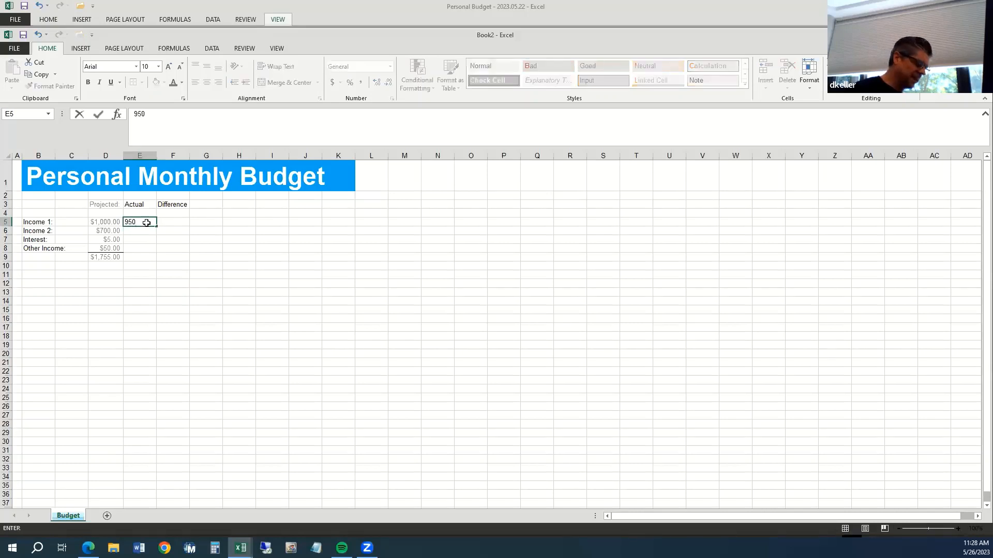
{"action": "key", "text": "Return"}
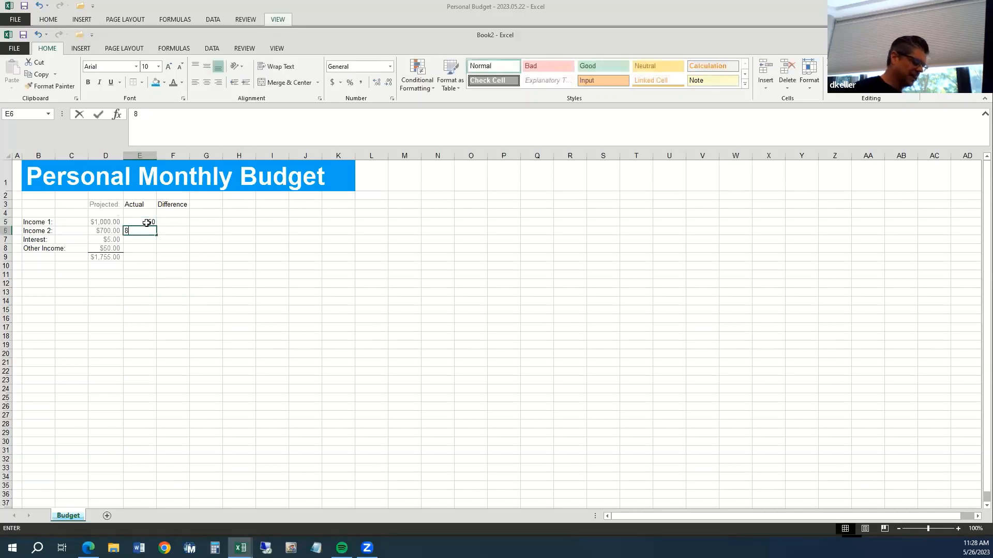
{"action": "type", "text": "800"}
{"action": "key", "text": "Return"}
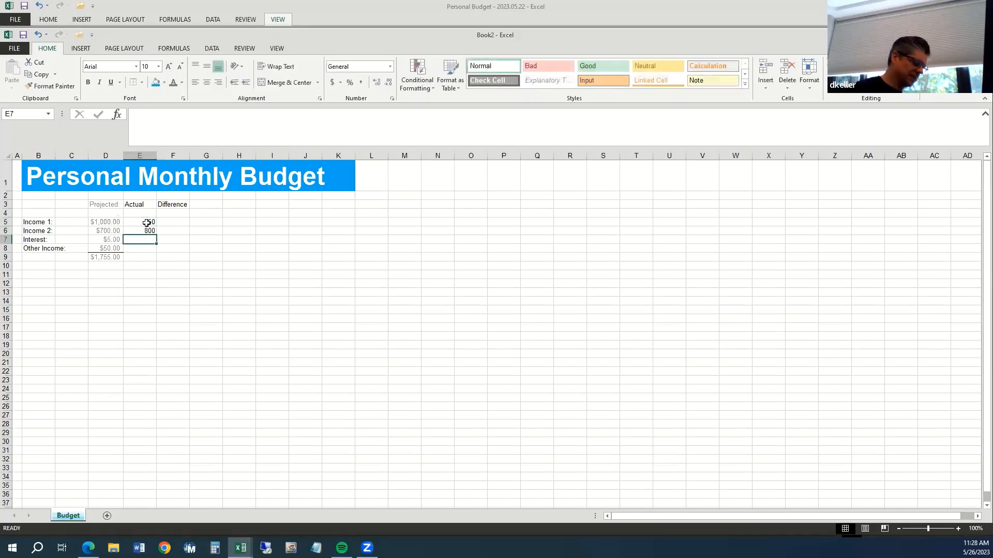
{"action": "type", "text": "3.5"}
{"action": "key", "text": "Return"}
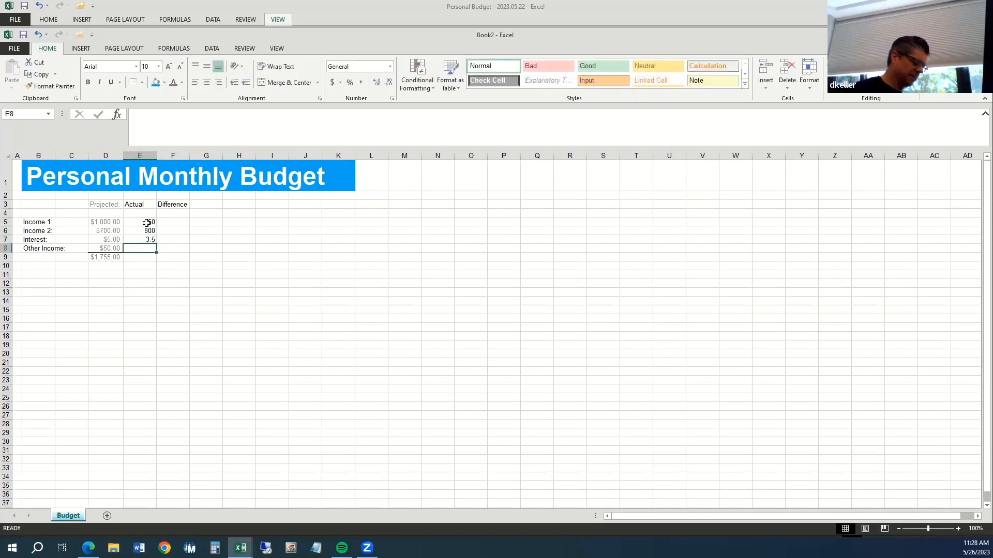
{"action": "type", "text": "50"}
{"action": "key", "text": "ctrl+Return"}
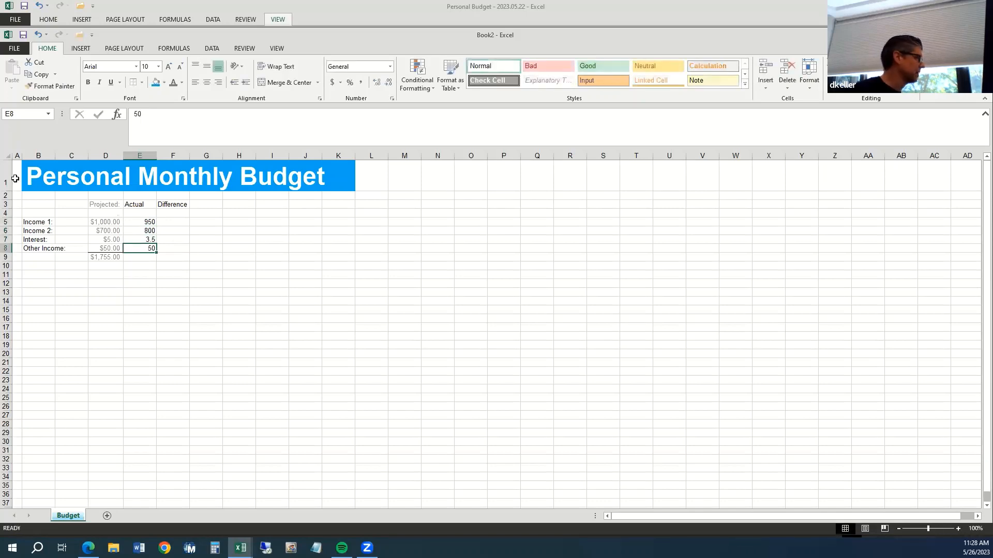
{"action": "left_click", "coordinate": [92, 326]}
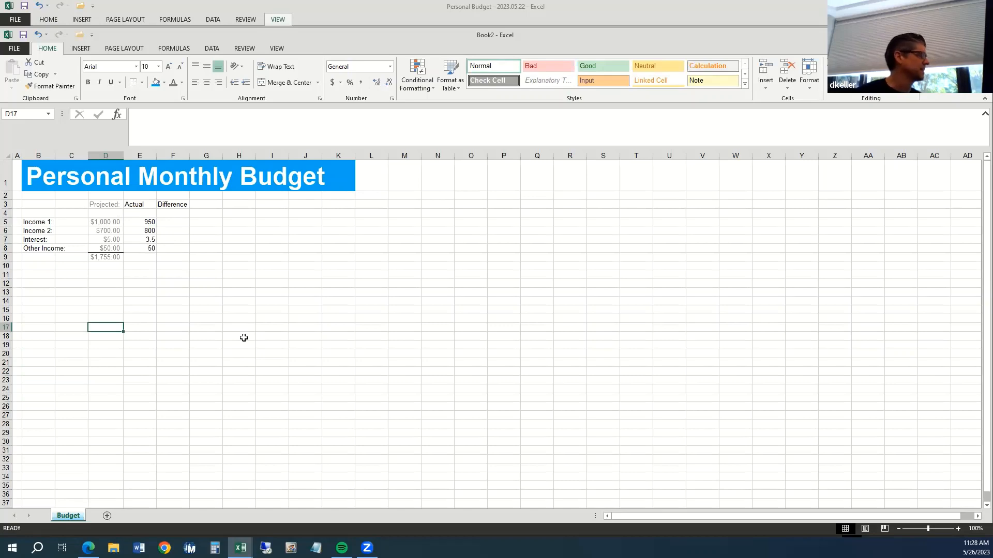
Examine the SUM formula of the projected total in D9 and the range it refers to, without changing it.
{"action": "left_click", "coordinate": [114, 258]}
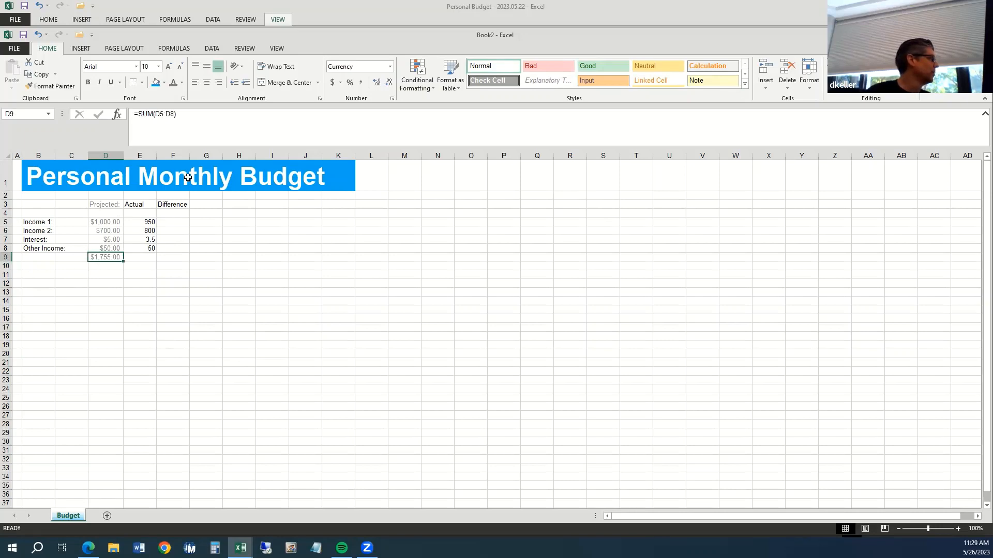
{"action": "left_click", "coordinate": [214, 113]}
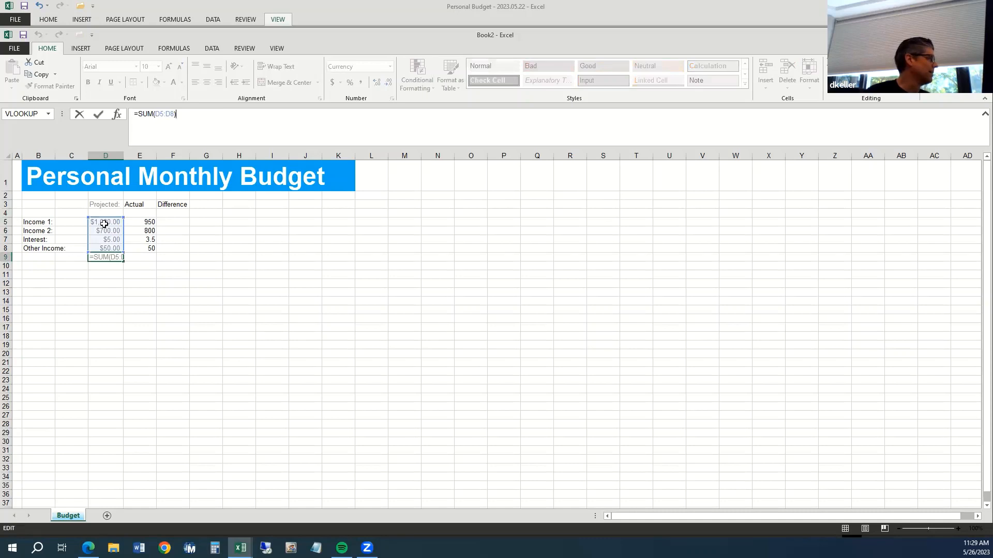
{"action": "key", "text": "Escape"}
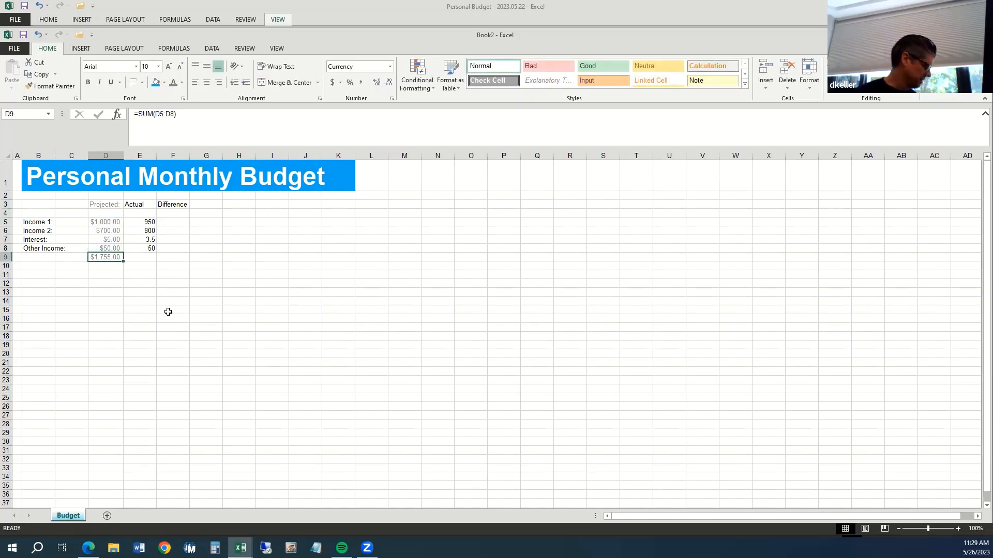
Copy the projected total's SUM formula from D9 into E9 and auto-fit column E to its contents.
{"action": "key", "text": "ctrl+c"}
{"action": "key", "text": "Right"}
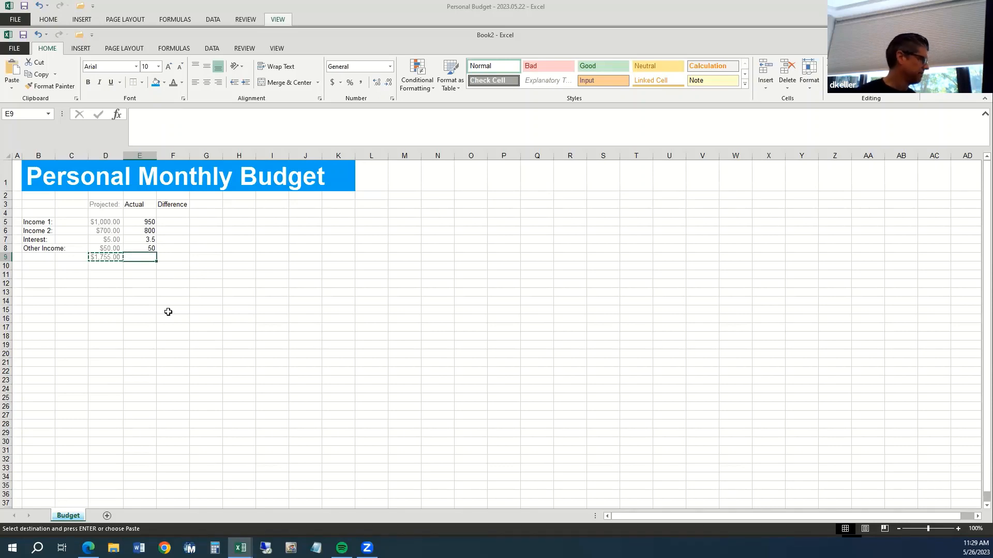
{"action": "key", "text": "ctrl+v"}
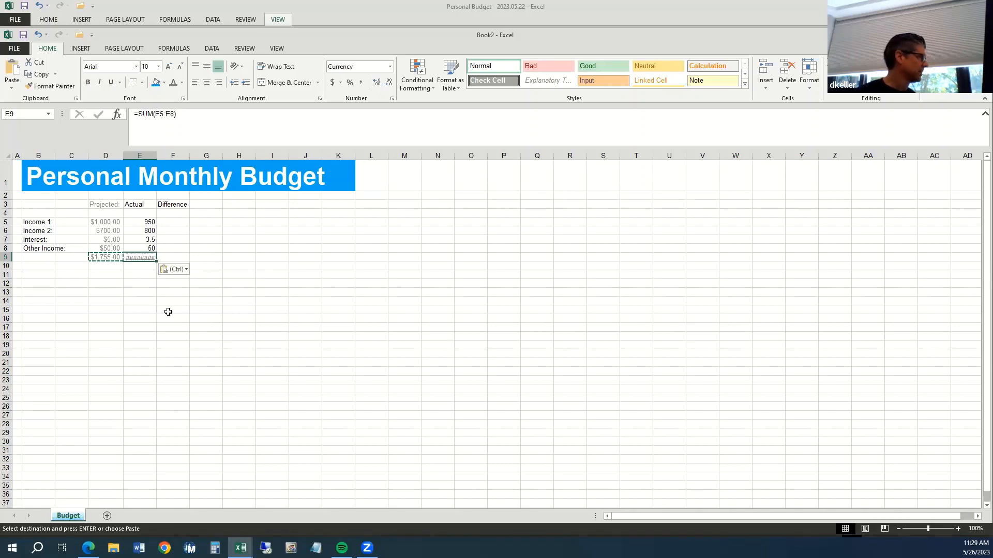
{"action": "double_click", "coordinate": [157, 155]}
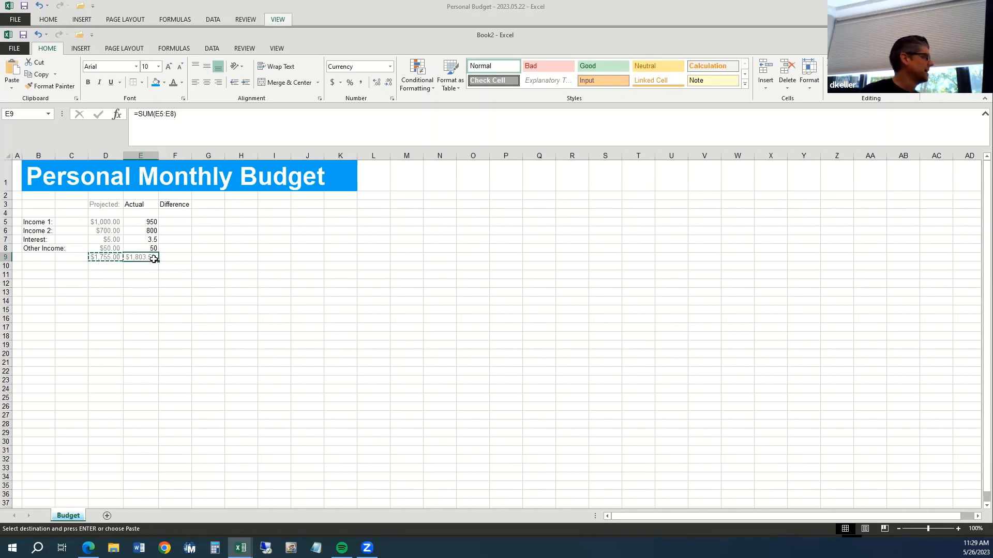
Compare the SUM formulas in E9 and D9 and the ranges they refer to, without changing them.
{"action": "left_click", "coordinate": [186, 114]}
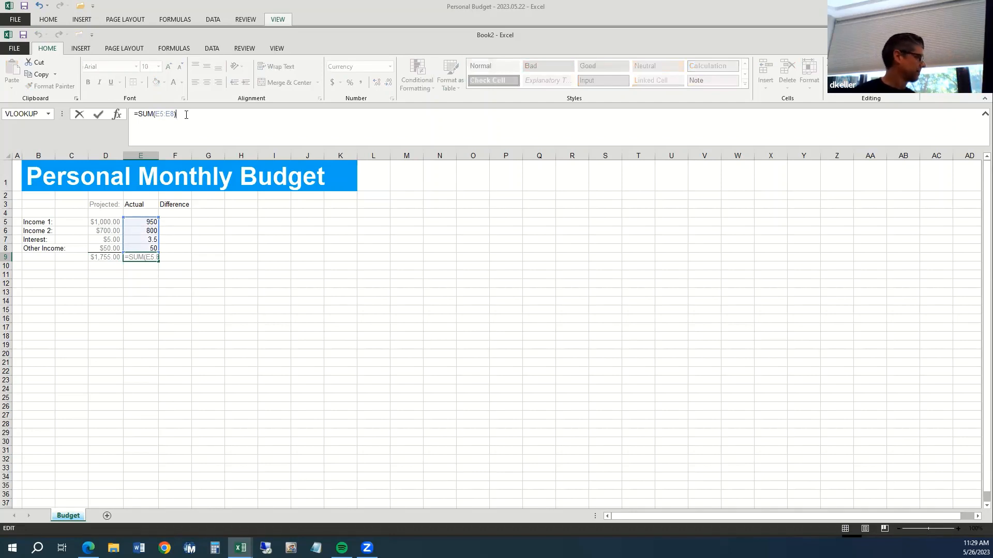
{"action": "left_click", "coordinate": [125, 262]}
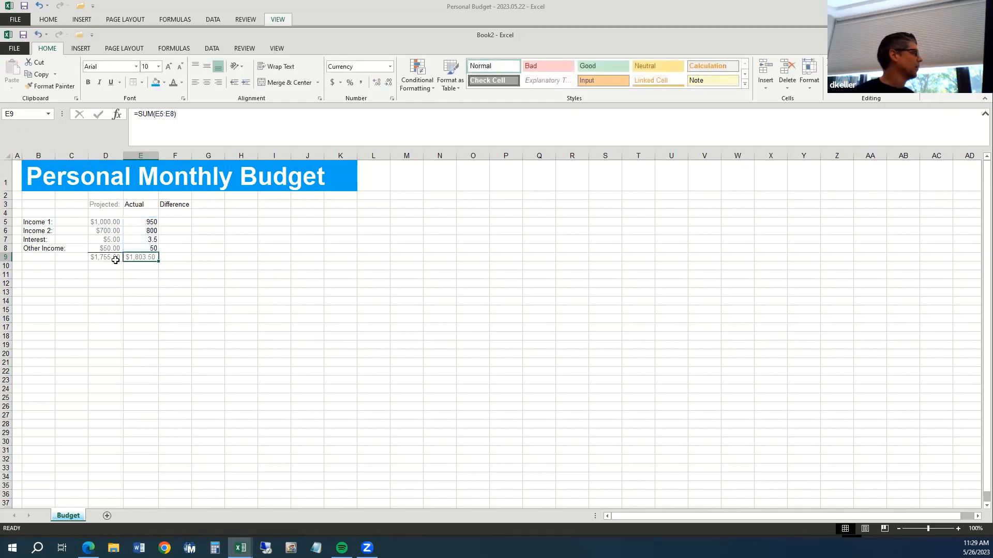
{"action": "left_click", "coordinate": [113, 259]}
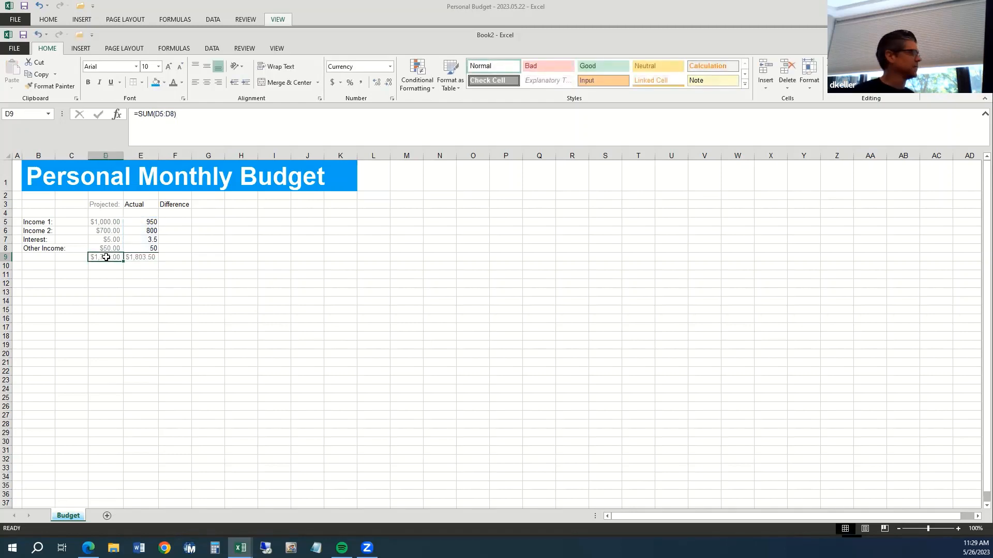
{"action": "left_click", "coordinate": [131, 261]}
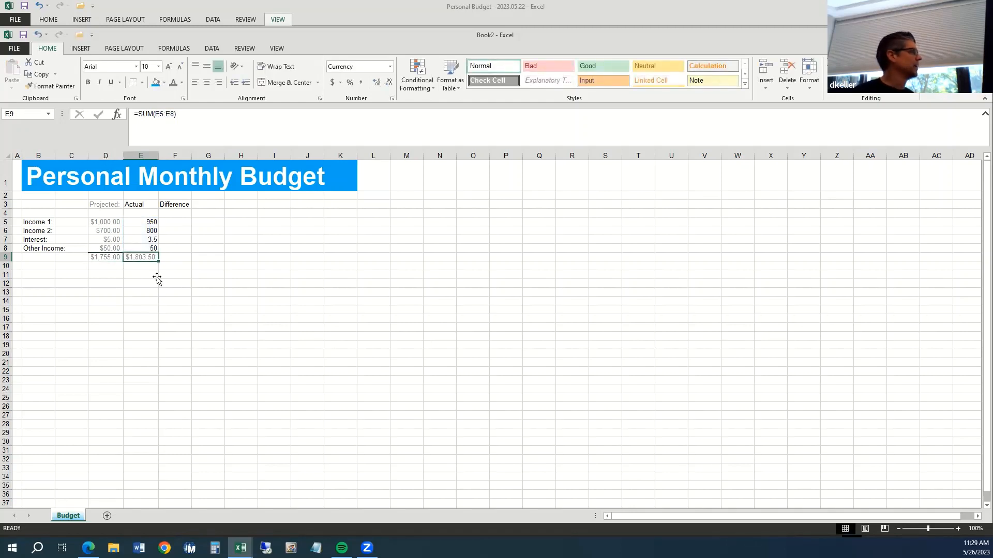
Apply the Accounting number format to the actual amounts and total in E5:E9 and set their font color to Automatic.
{"action": "left_click_drag", "start_coordinate": [147, 227], "coordinate": [146, 256]}
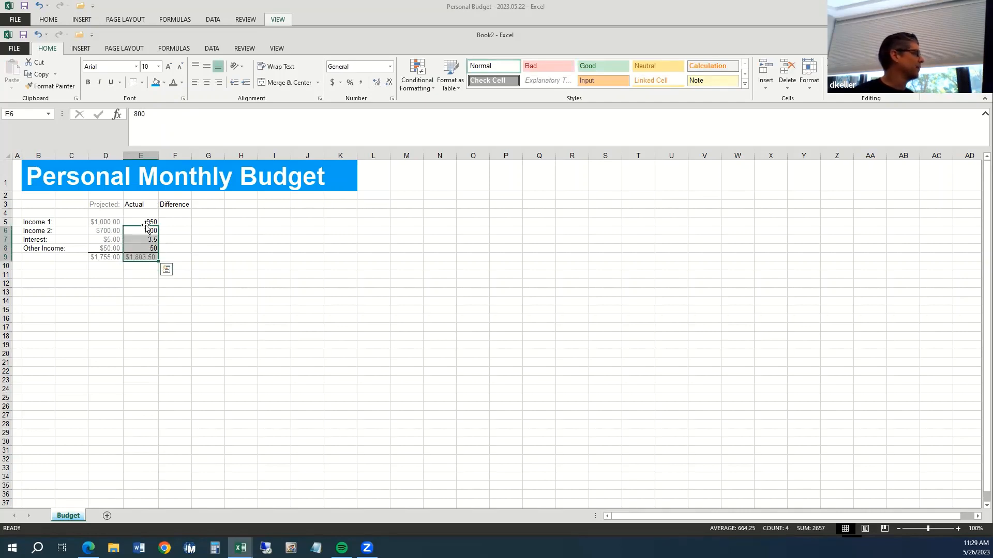
{"action": "left_click_drag", "start_coordinate": [143, 221], "coordinate": [143, 257]}
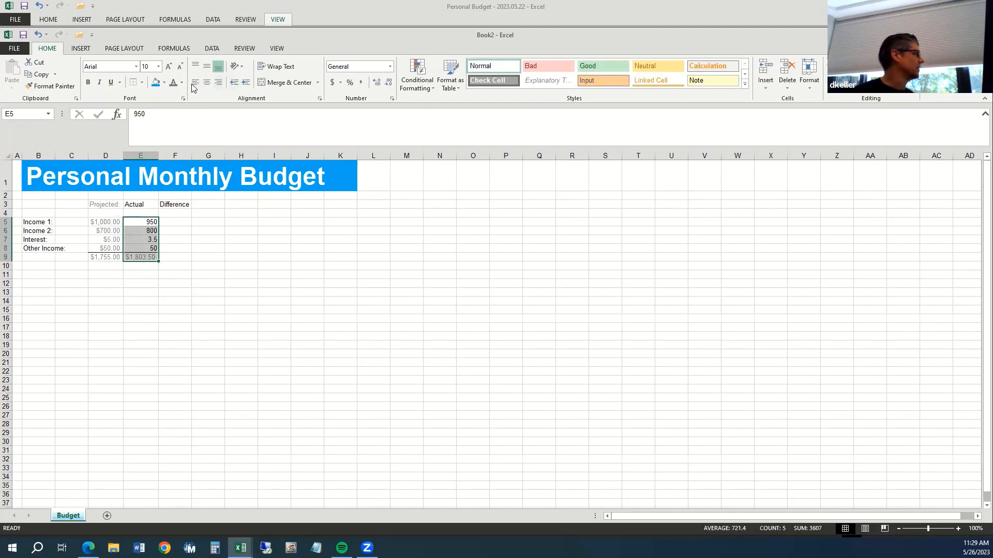
{"action": "left_click", "coordinate": [333, 83]}
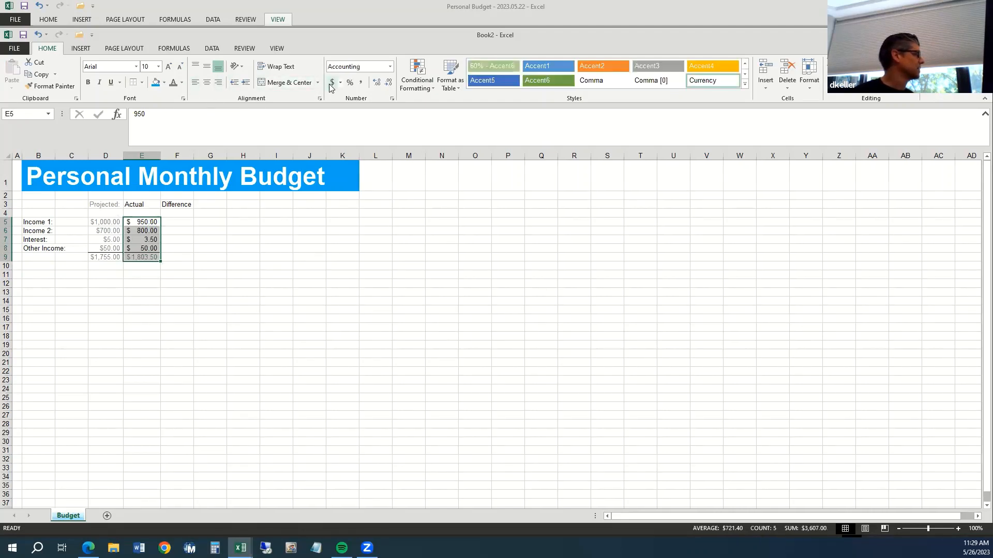
{"action": "left_click", "coordinate": [181, 83]}
{"action": "left_click", "coordinate": [175, 96]}
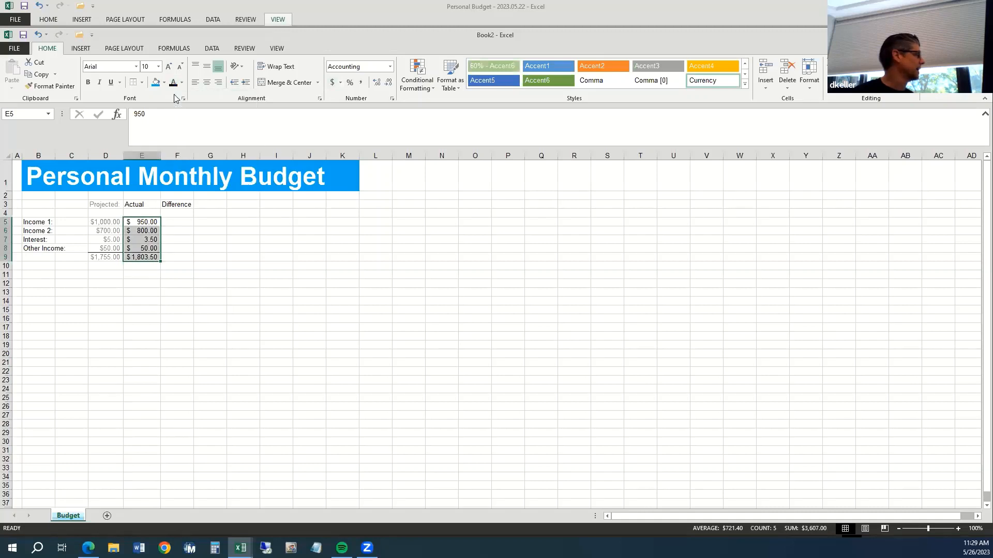
{"action": "left_click", "coordinate": [182, 83]}
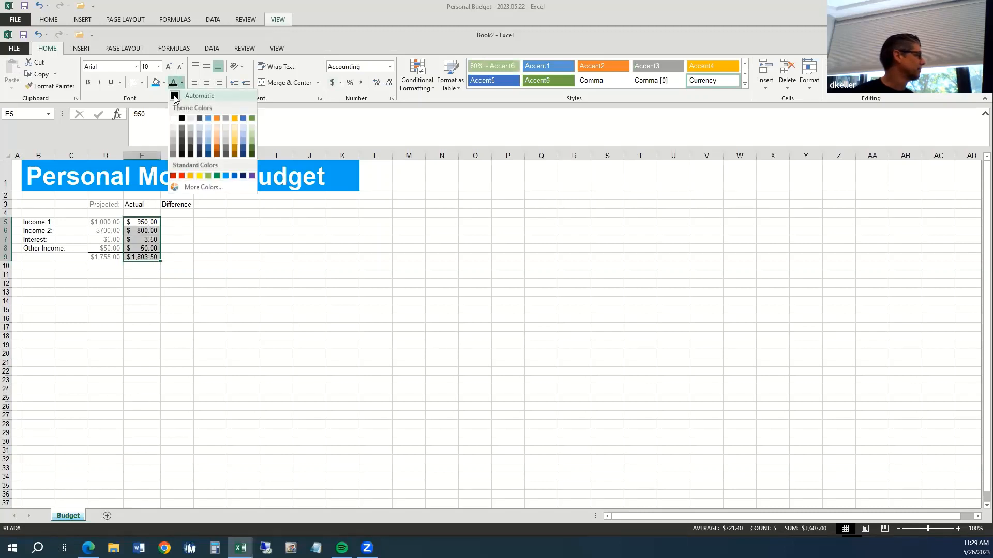
{"action": "left_click", "coordinate": [175, 96]}
{"action": "left_click_drag", "start_coordinate": [190, 249], "coordinate": [187, 258]}
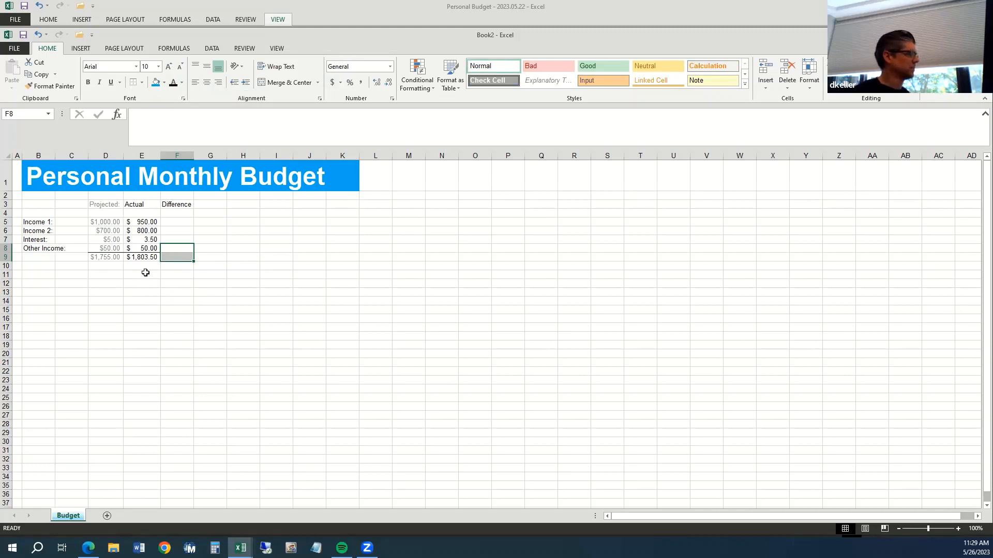
Underline, bold and center the Projected, Actual and Difference headings in D3:F3.
{"action": "left_click_drag", "start_coordinate": [100, 202], "coordinate": [179, 205]}
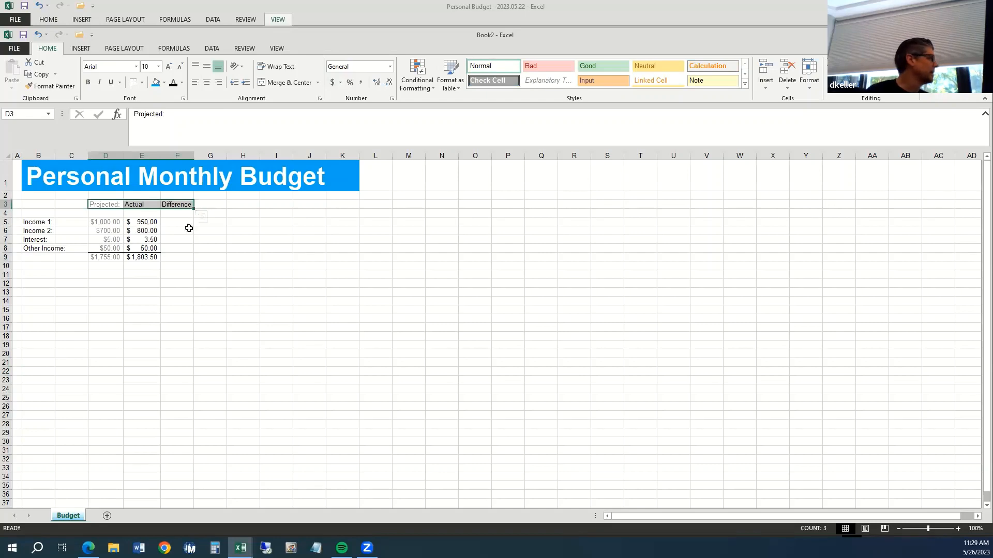
{"action": "left_click", "coordinate": [112, 83]}
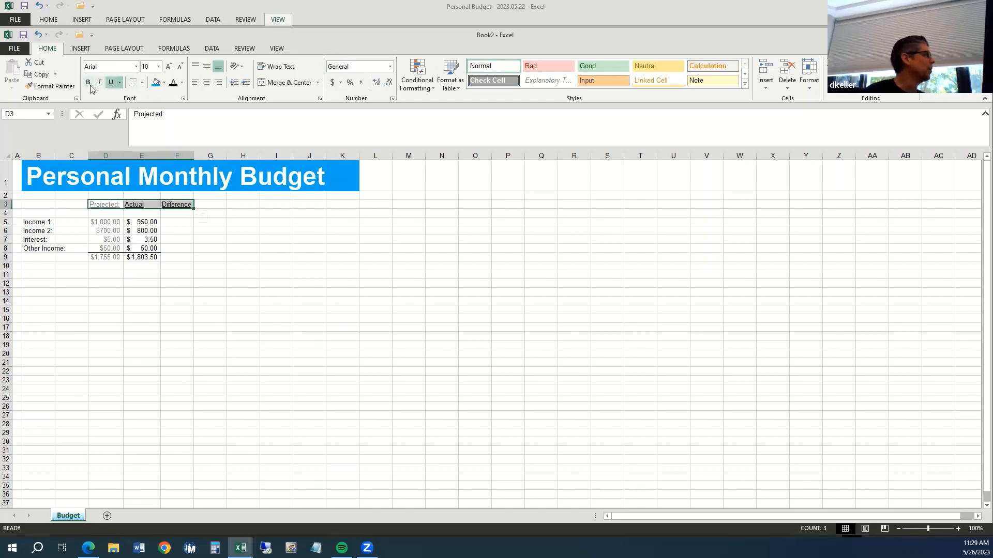
{"action": "left_click", "coordinate": [88, 81]}
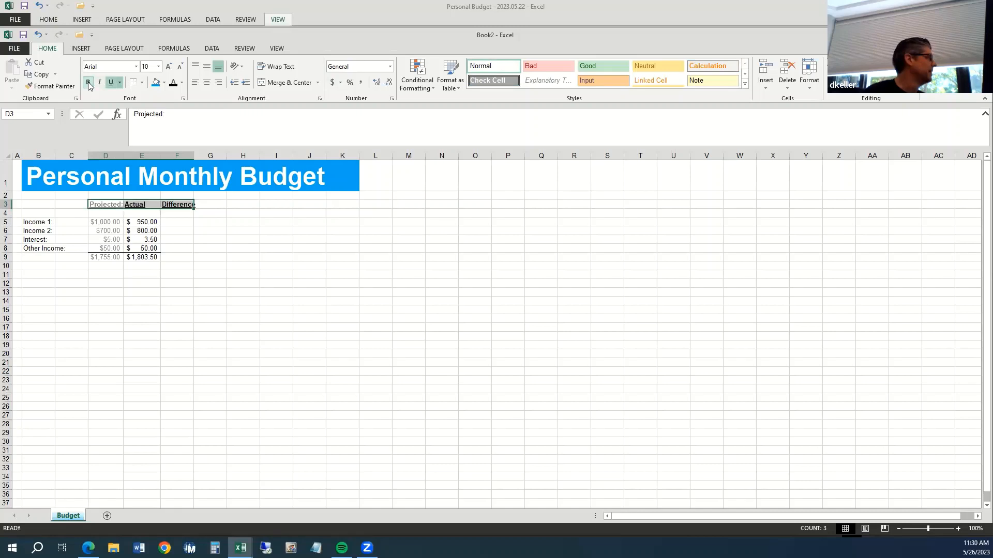
{"action": "left_click", "coordinate": [207, 85]}
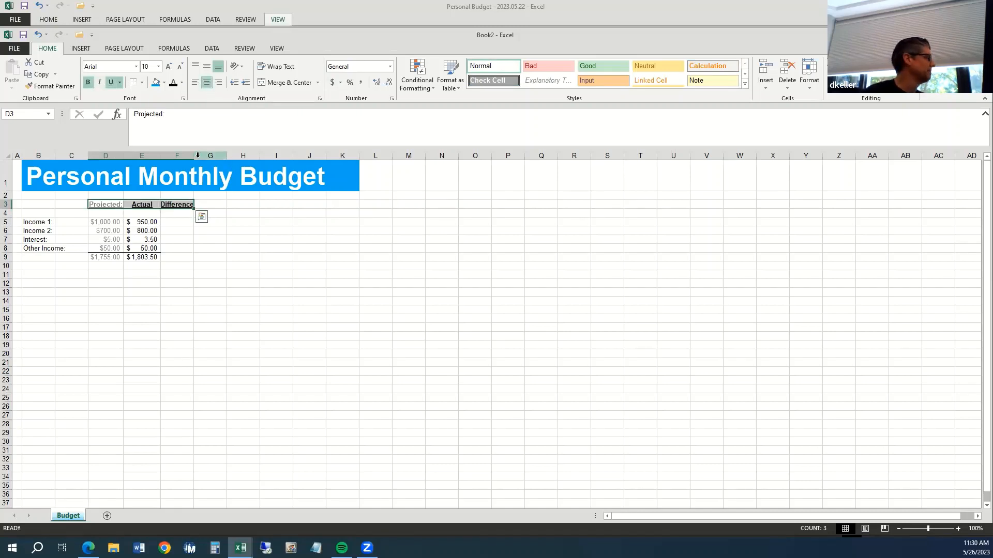
Set columns D through F to one equal width, just wide enough for the bold Difference heading.
{"action": "left_click_drag", "start_coordinate": [194, 156], "coordinate": [199, 156]}
{"action": "left_click_drag", "start_coordinate": [196, 274], "coordinate": [195, 283]}
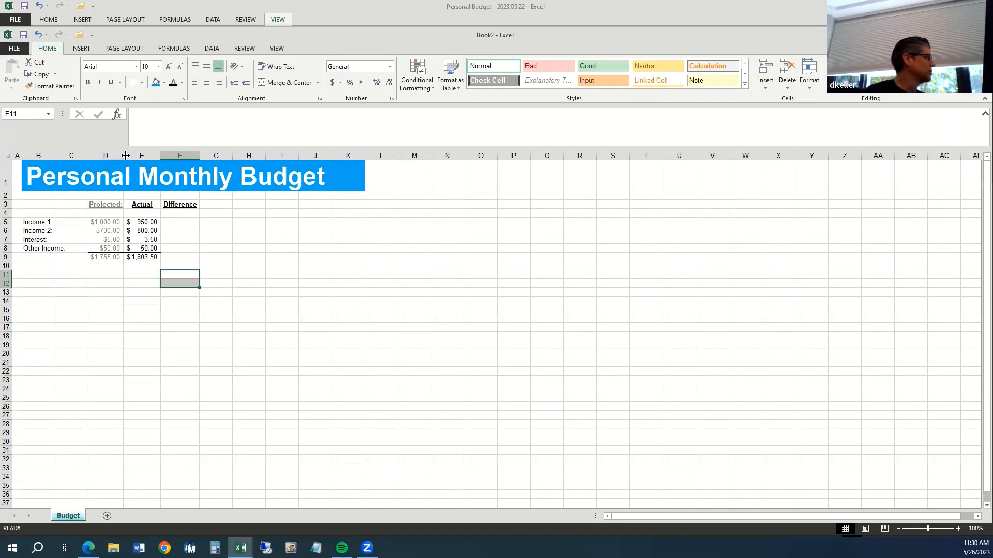
{"action": "left_click_drag", "start_coordinate": [114, 156], "coordinate": [170, 156]}
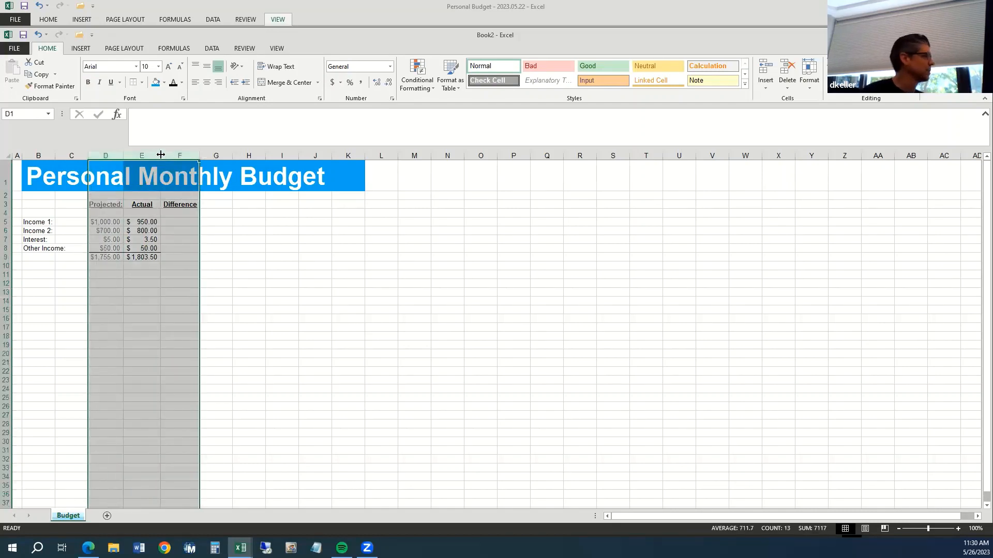
{"action": "left_click_drag", "start_coordinate": [160, 155], "coordinate": [163, 155]}
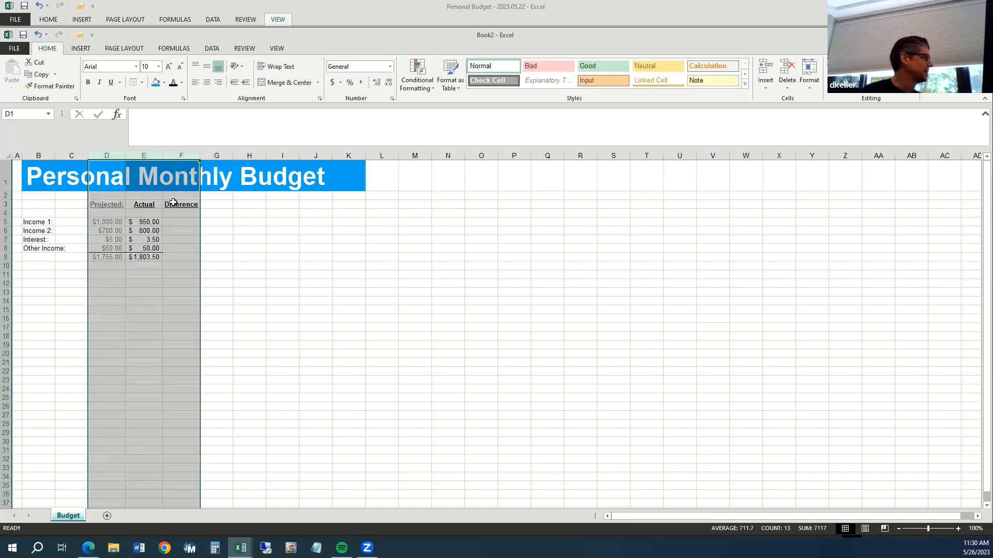
{"action": "left_click", "coordinate": [151, 255]}
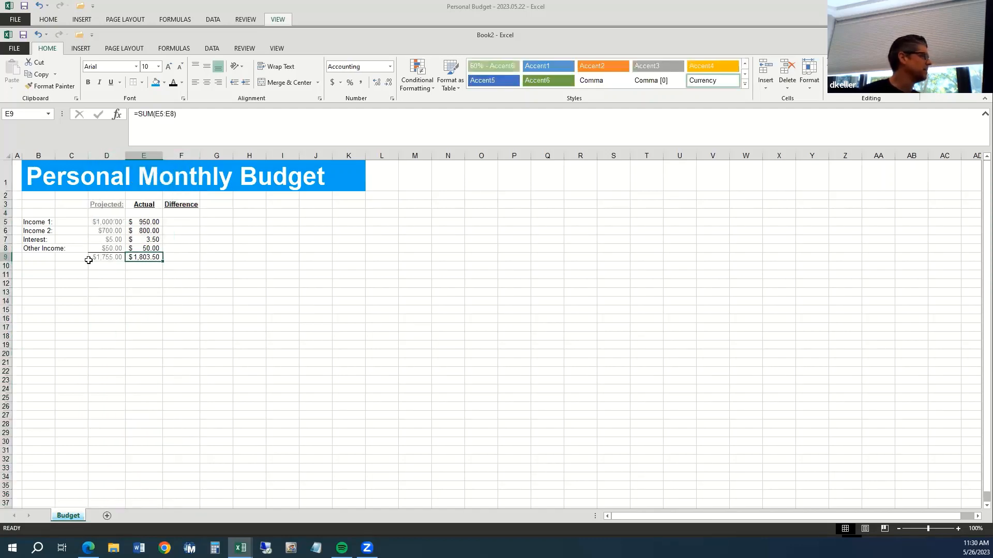
{"action": "left_click", "coordinate": [201, 276]}
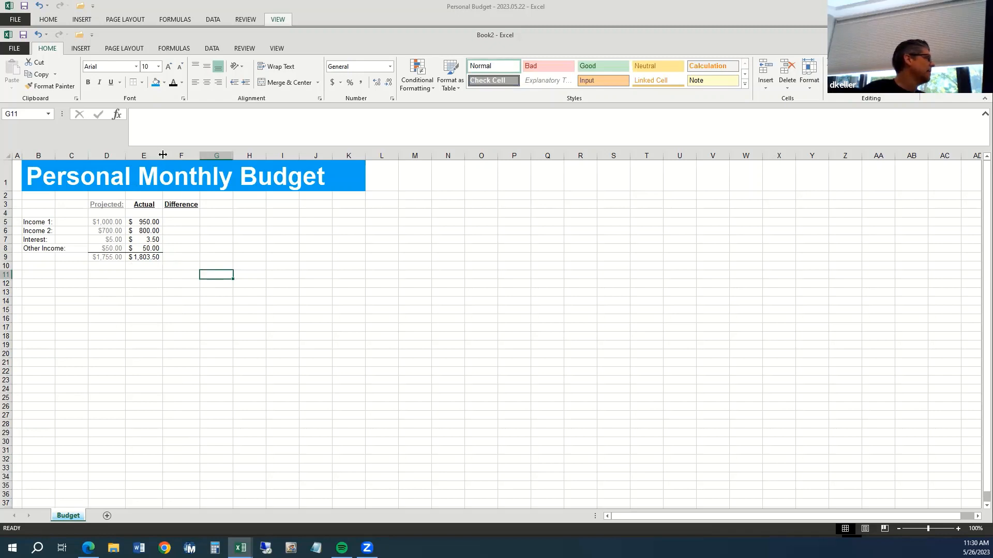
Shrink column E to about half its width, check the contents of E5:E9, and auto-fit the column again.
{"action": "left_click_drag", "start_coordinate": [162, 155], "coordinate": [145, 155]}
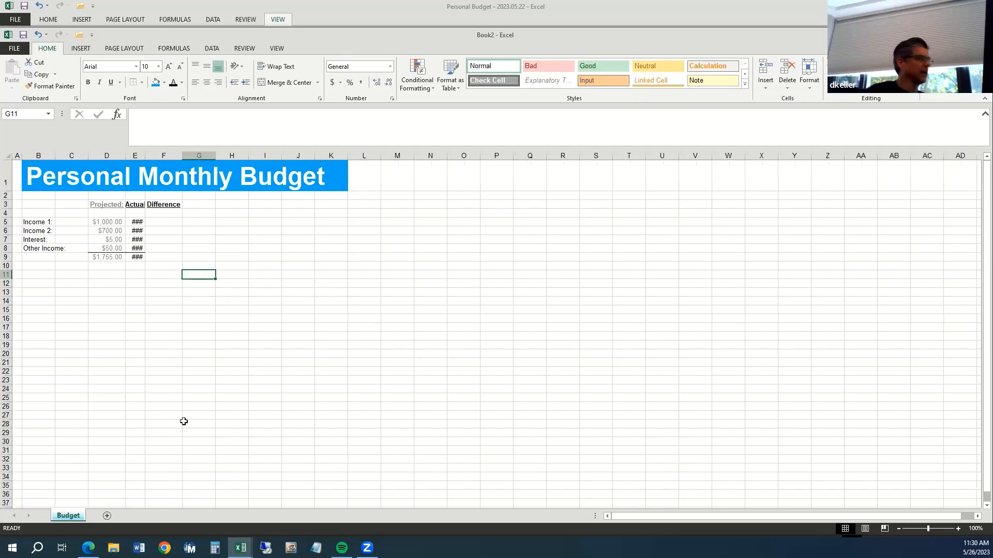
{"action": "left_click", "coordinate": [138, 222]}
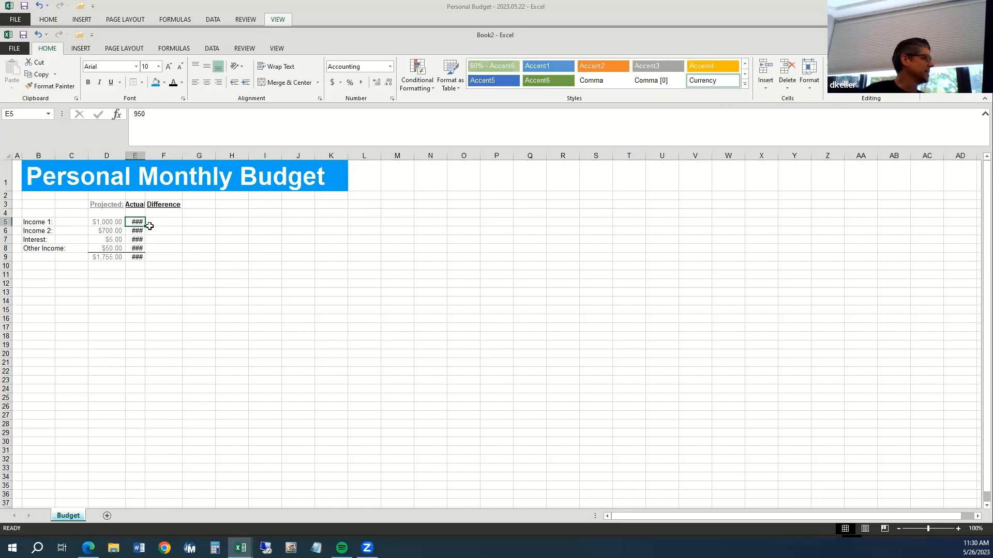
{"action": "left_click", "coordinate": [137, 231]}
{"action": "left_click", "coordinate": [137, 240]}
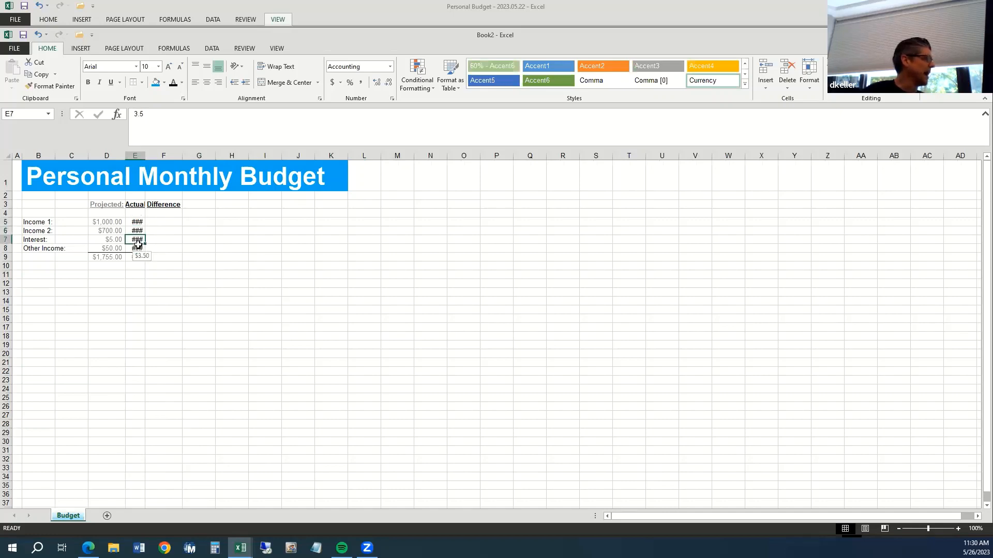
{"action": "left_click", "coordinate": [137, 248]}
{"action": "left_click", "coordinate": [138, 257]}
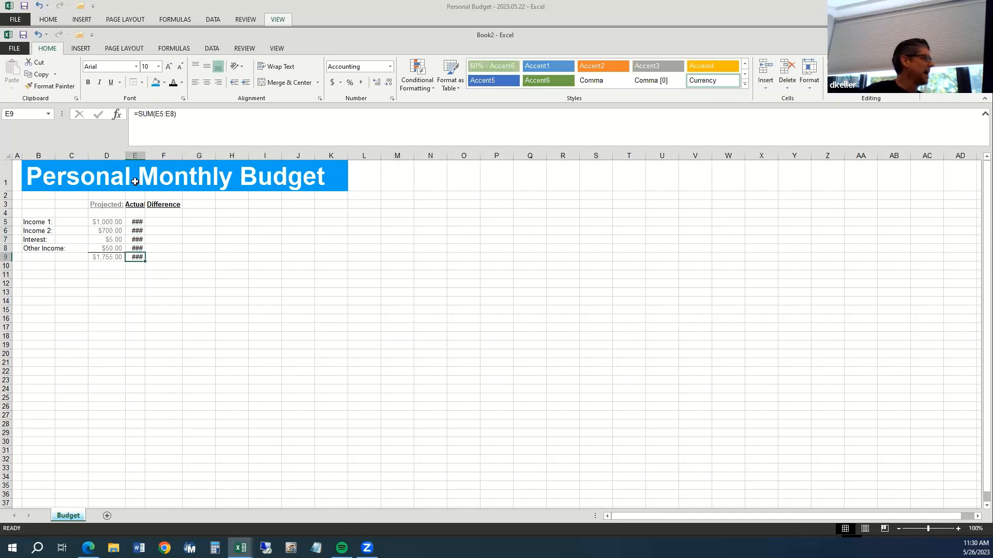
{"action": "double_click", "coordinate": [145, 159]}
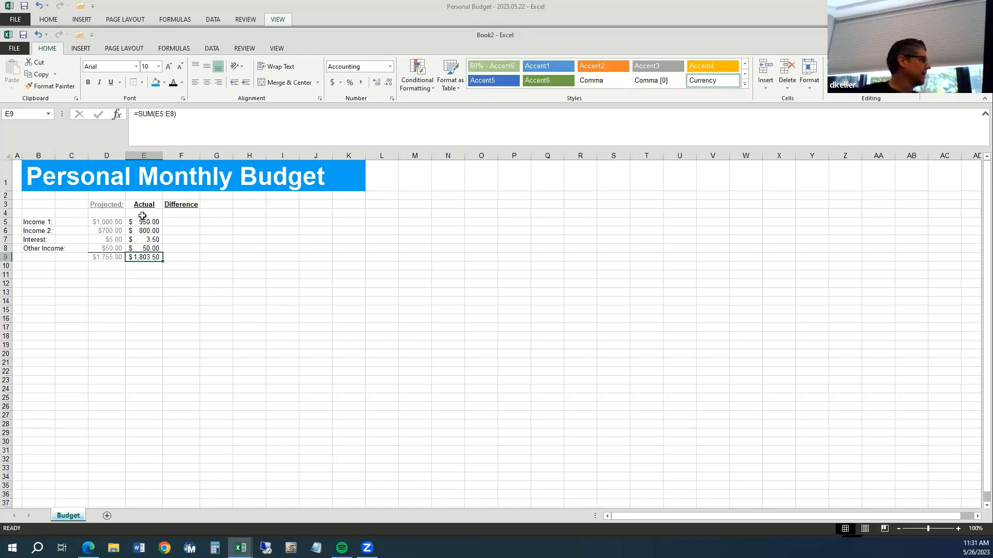
Enter the formula =D5-E5 in F5 to calculate the difference for Income 1.
{"action": "left_click", "coordinate": [173, 223]}
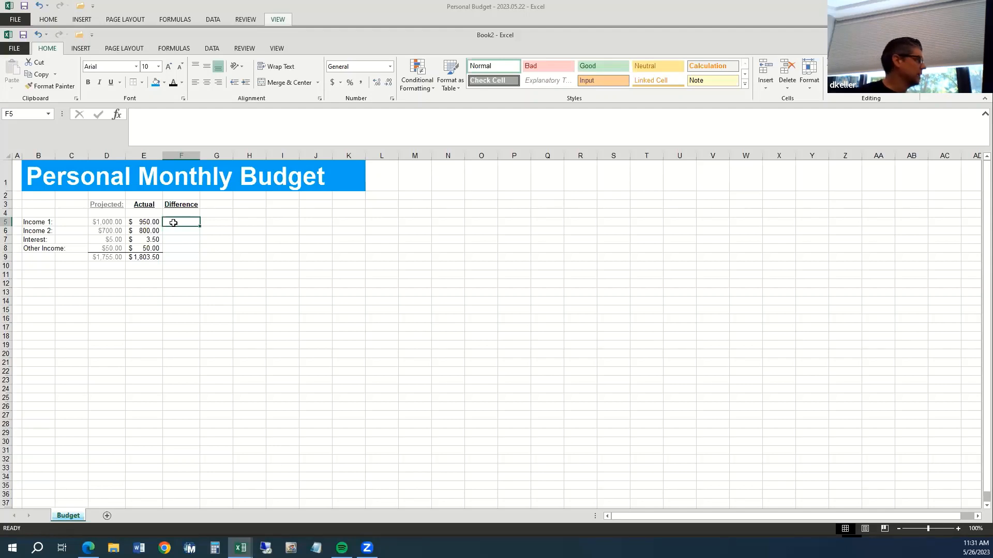
{"action": "type", "text": "="}
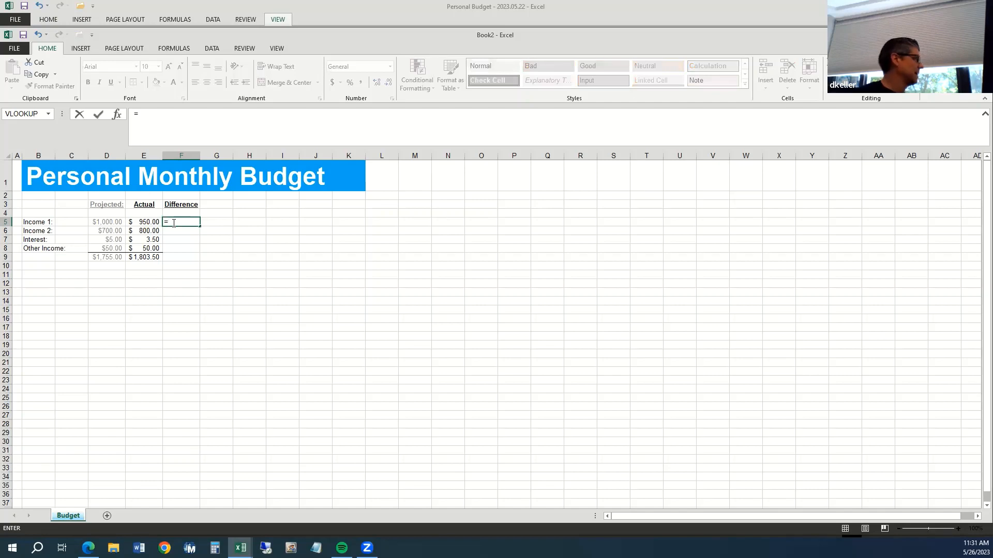
{"action": "key", "text": "Left"}
{"action": "key", "text": "Left"}
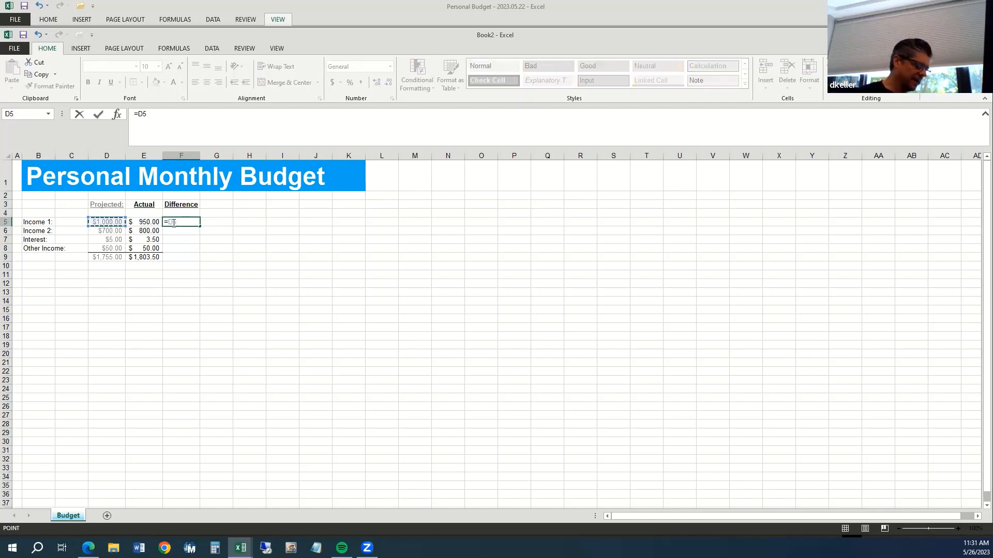
{"action": "type", "text": "-"}
{"action": "key", "text": "Left"}
{"action": "key", "text": "ctrl+Return"}
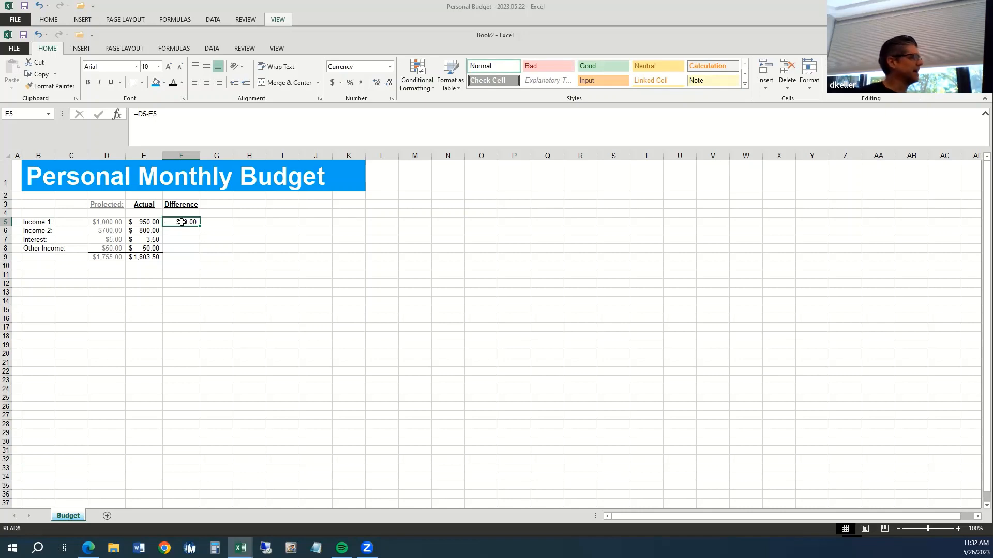
Reverse the sign of the Income 1 difference by changing the formula in F5 to =-(D5-E5).
{"action": "left_click", "coordinate": [150, 147]}
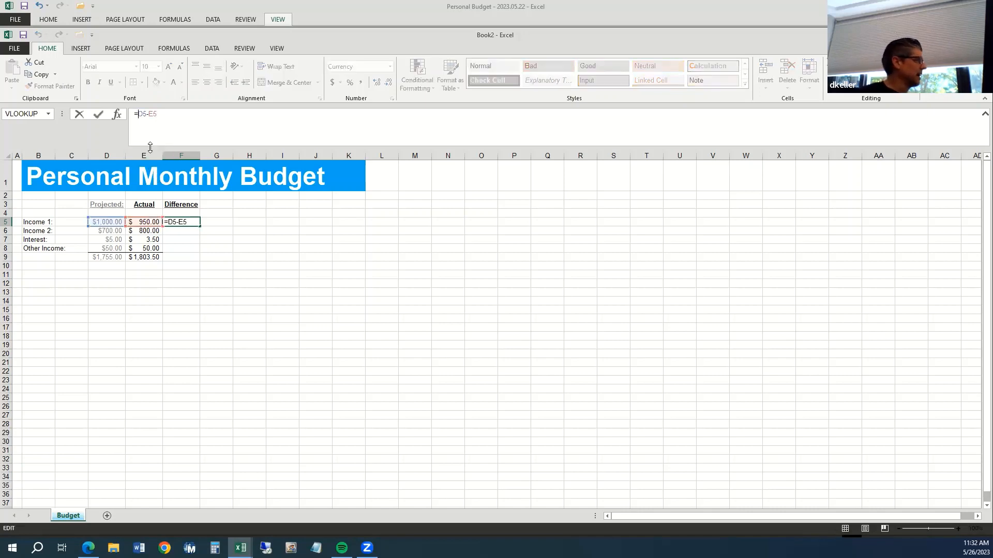
{"action": "type", "text": "-"}
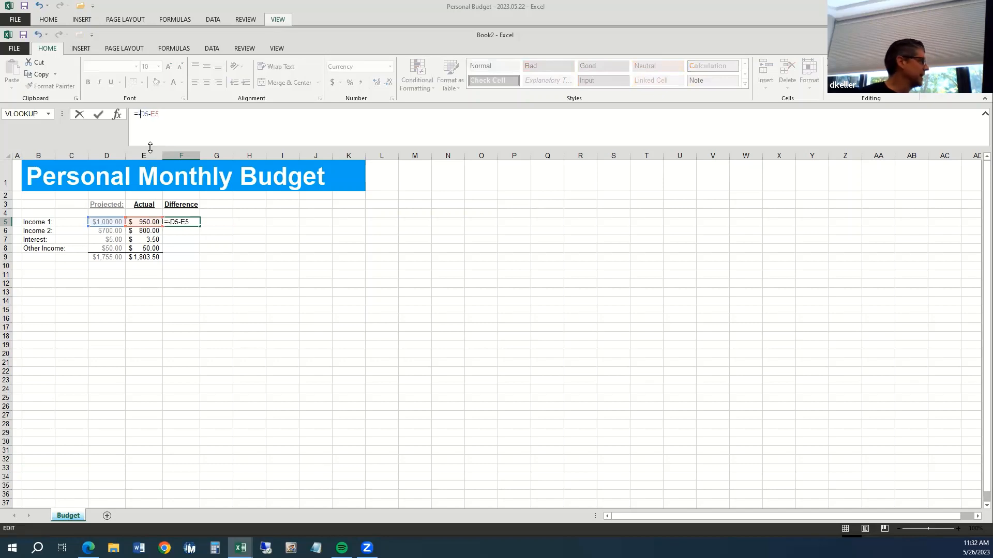
{"action": "type", "text": "("}
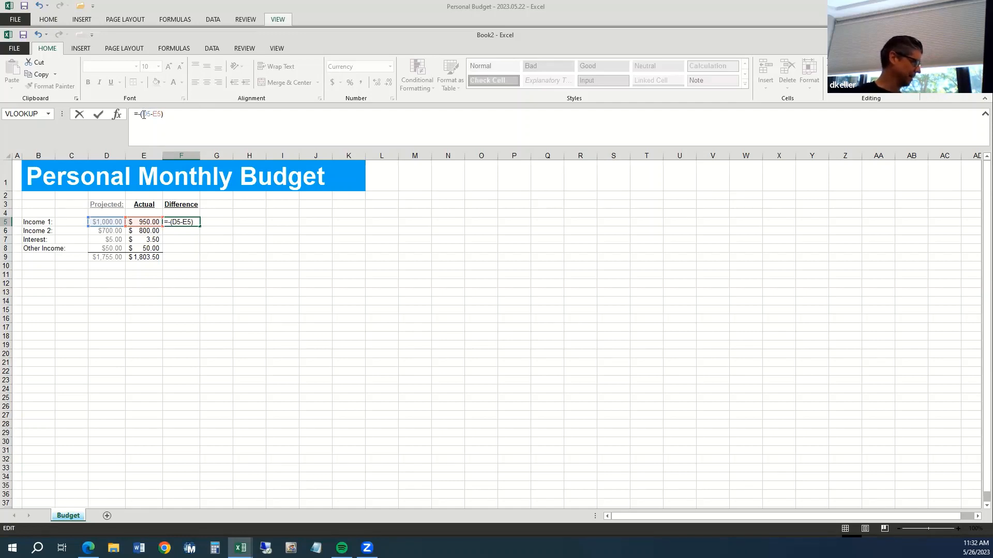
{"action": "key", "text": "ctrl+Return"}
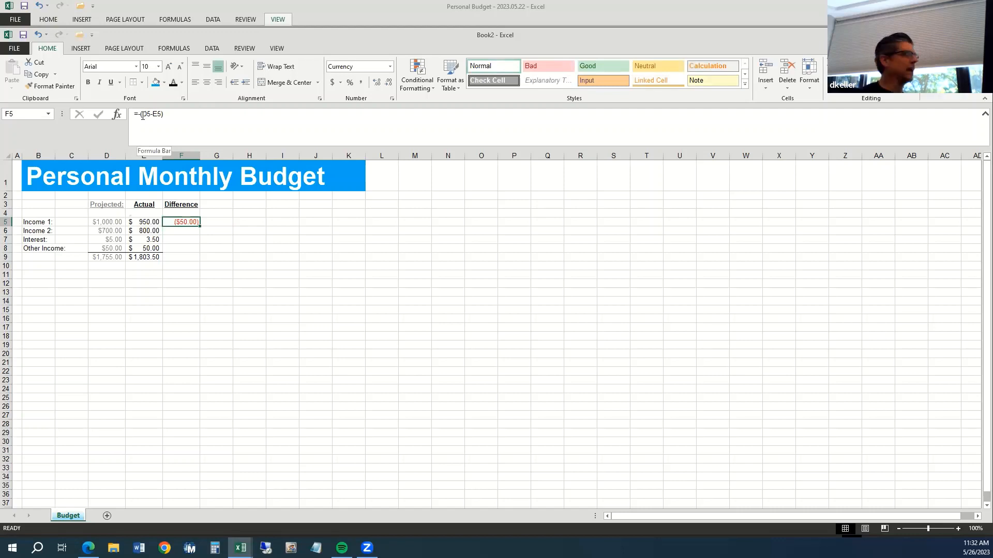
{"action": "key", "text": "Up"}
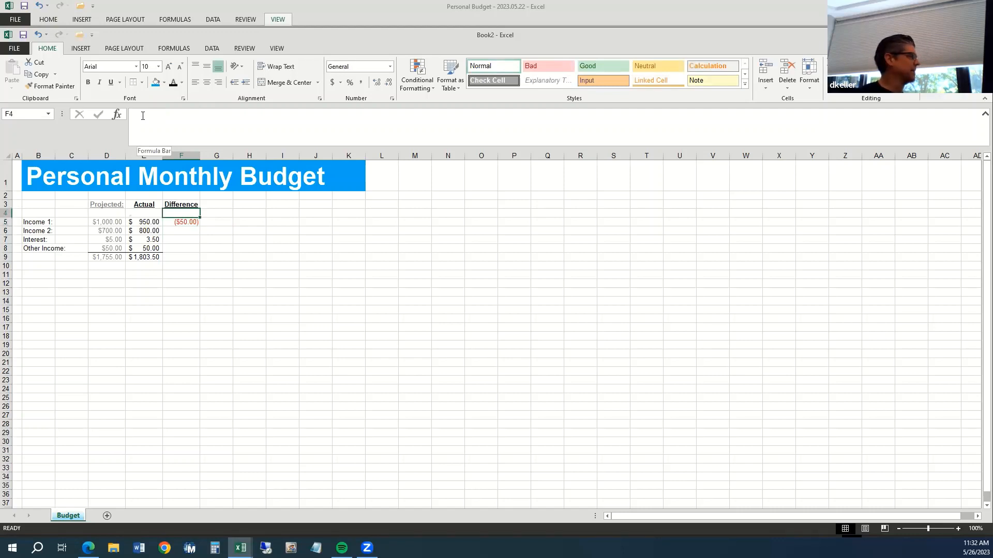
{"action": "key", "text": "Down"}
{"action": "key", "text": "Down"}
{"action": "key", "text": "Down"}
{"action": "key", "text": "Down"}
{"action": "key", "text": "Down"}
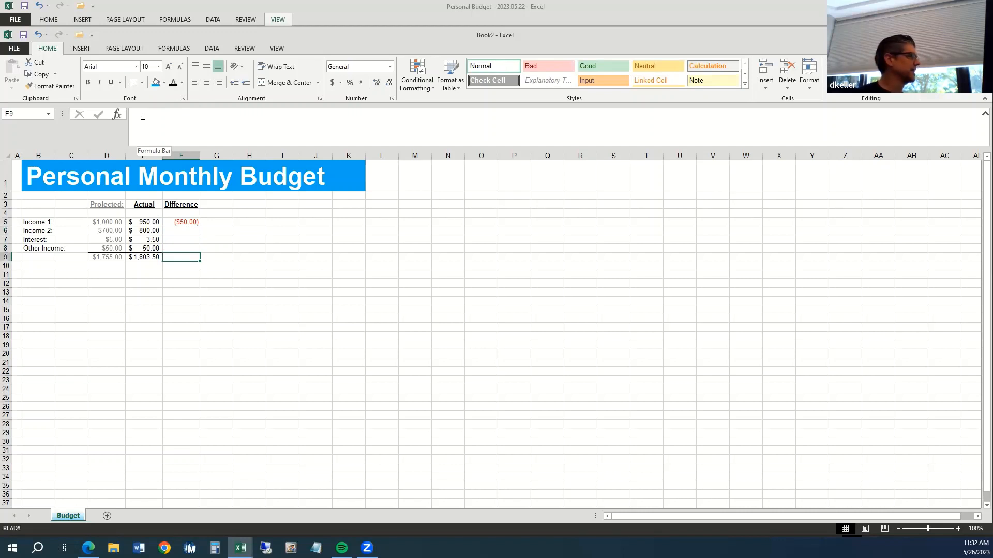
{"action": "key", "text": "Up"}
{"action": "key", "text": "Up"}
{"action": "key", "text": "Up"}
{"action": "key", "text": "Up"}
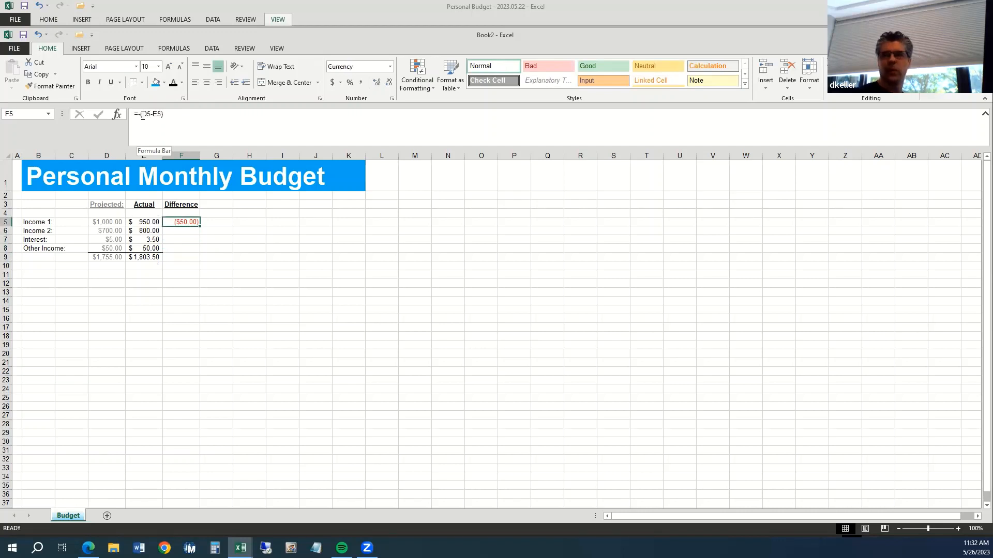
{"action": "key", "text": "Down"}
{"action": "key", "text": "Down"}
{"action": "key", "text": "Down"}
{"action": "key", "text": "Down"}
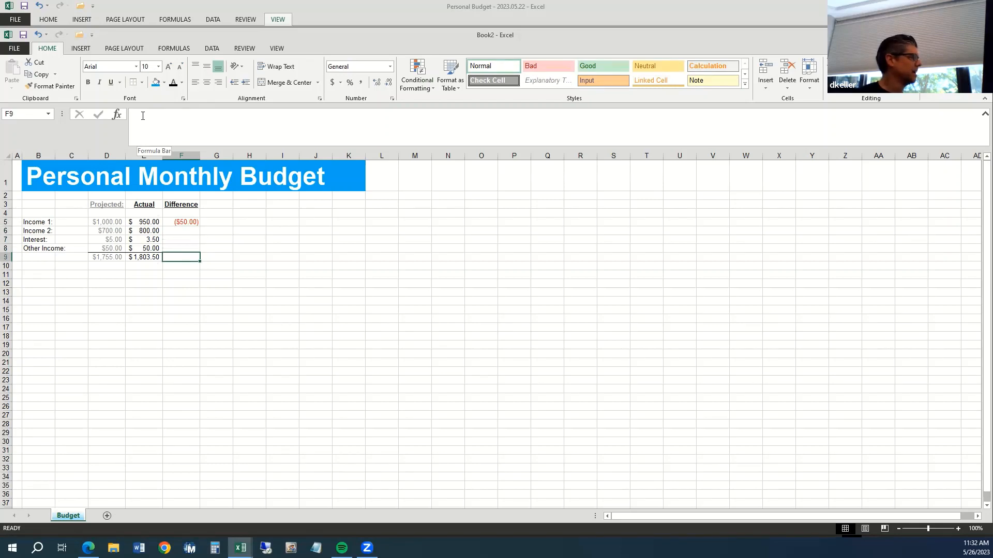
{"action": "key", "text": "Up"}
{"action": "key", "text": "Up"}
{"action": "key", "text": "Up"}
{"action": "key", "text": "Up"}
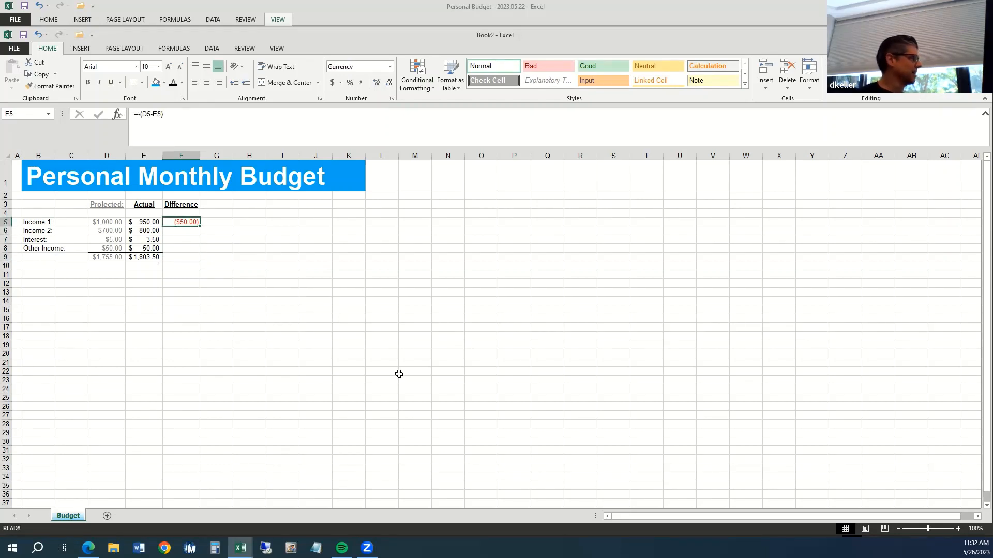
Copy the Income 1 difference formula from F5 and paste it into F6 for Income 2.
{"action": "right_click", "coordinate": [192, 224]}
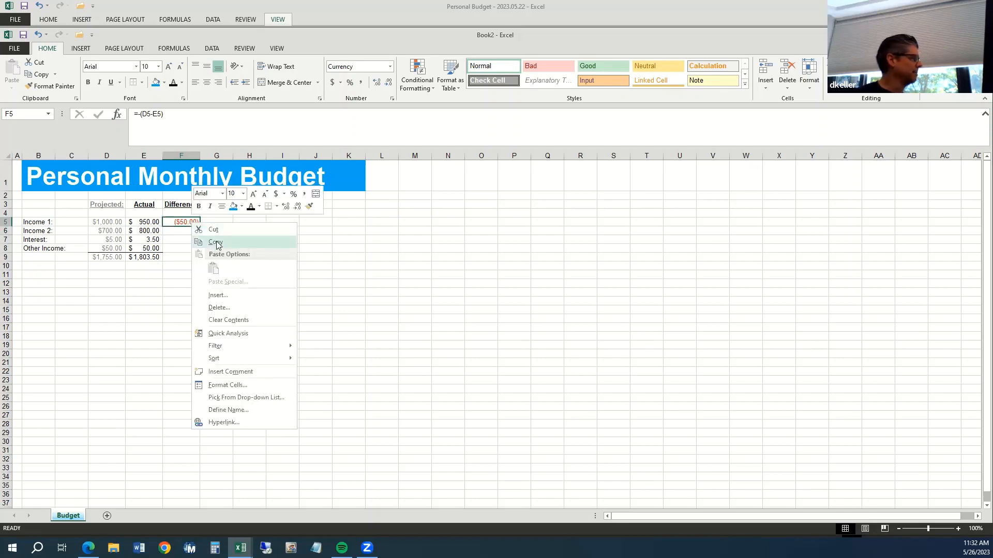
{"action": "left_click", "coordinate": [215, 242]}
{"action": "left_click", "coordinate": [188, 231]}
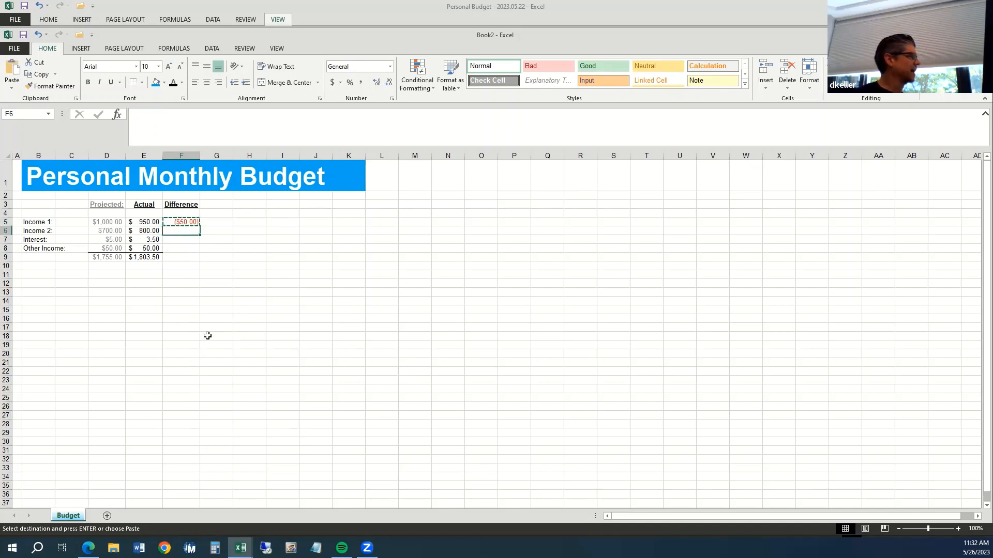
{"action": "right_click", "coordinate": [179, 232]}
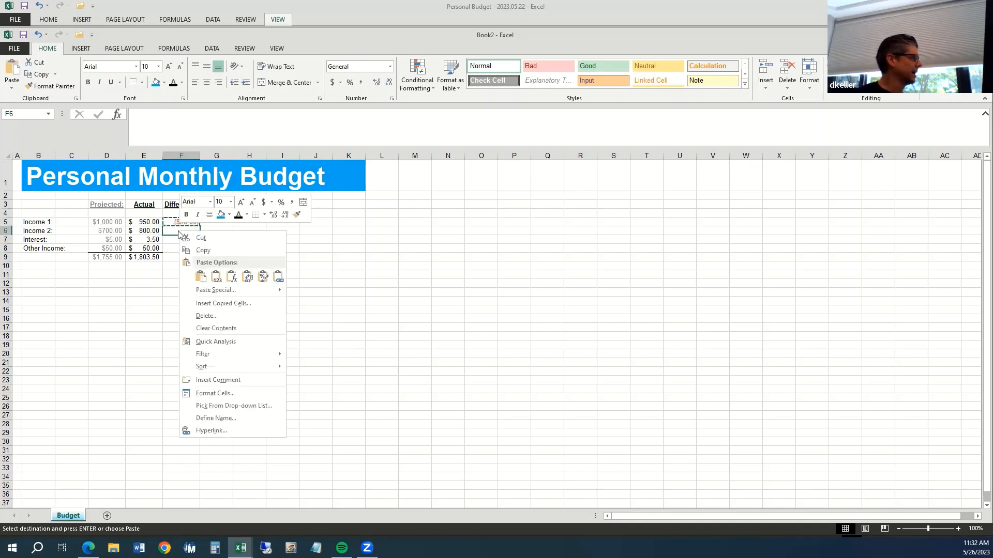
{"action": "left_click", "coordinate": [199, 278]}
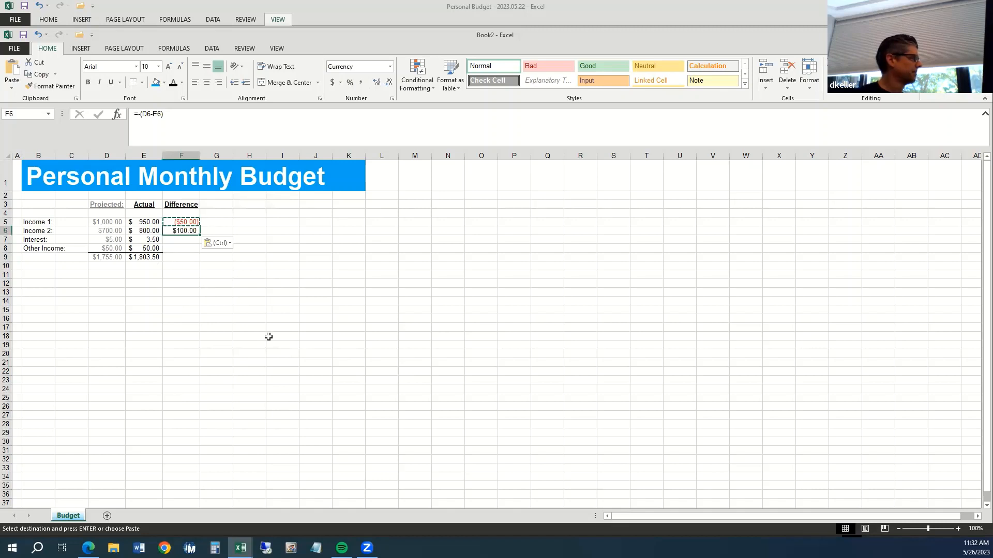
{"action": "left_click", "coordinate": [271, 337]}
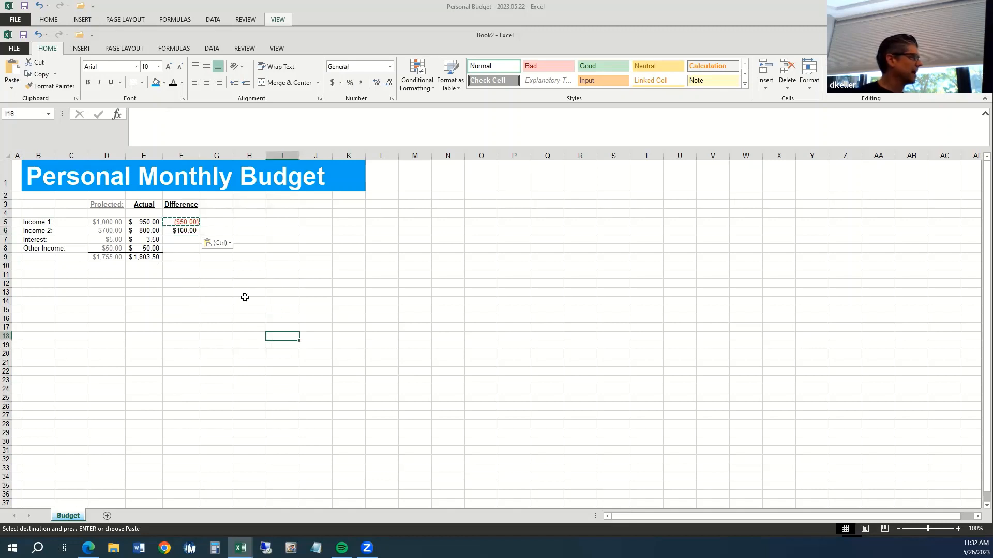
Copy the difference formula from F5 into F7, F8 and the total row's F9.
{"action": "left_click", "coordinate": [186, 223]}
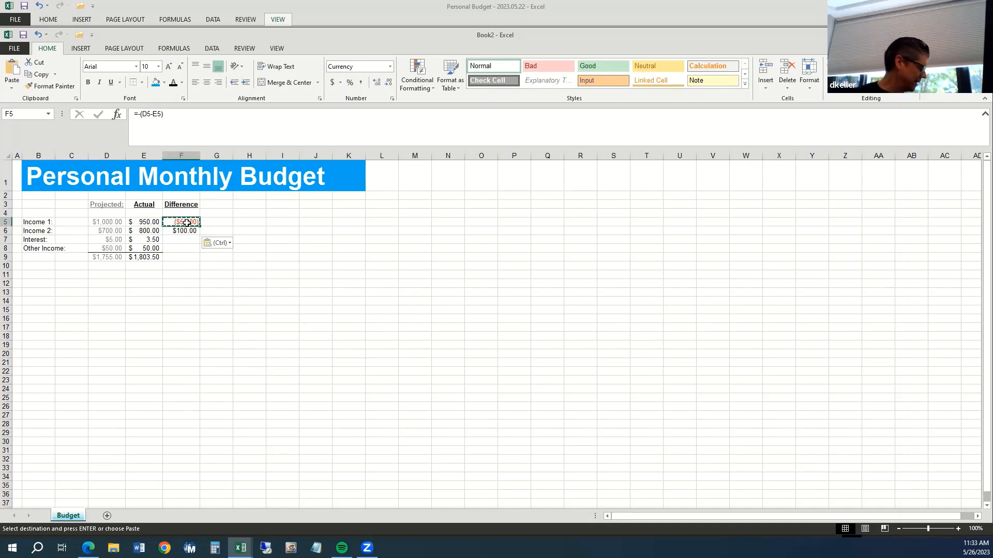
{"action": "key", "text": "ctrl+c"}
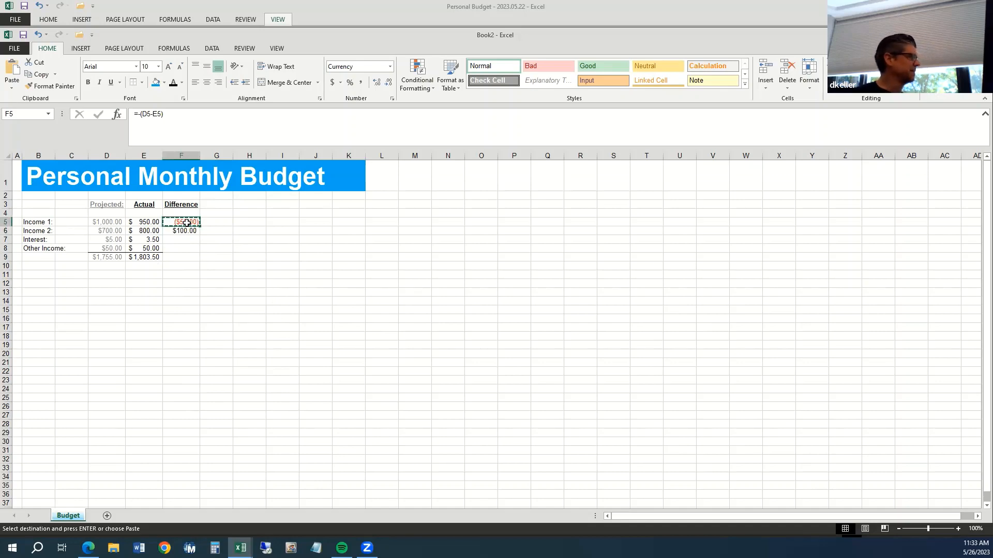
{"action": "key", "text": "Down"}
{"action": "key", "text": "Down"}
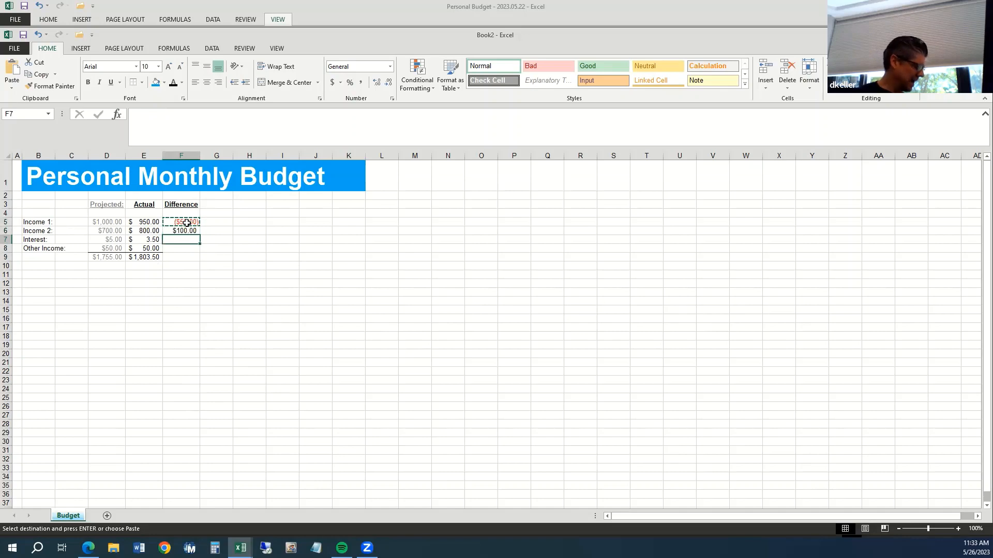
{"action": "key", "text": "ctrl+v"}
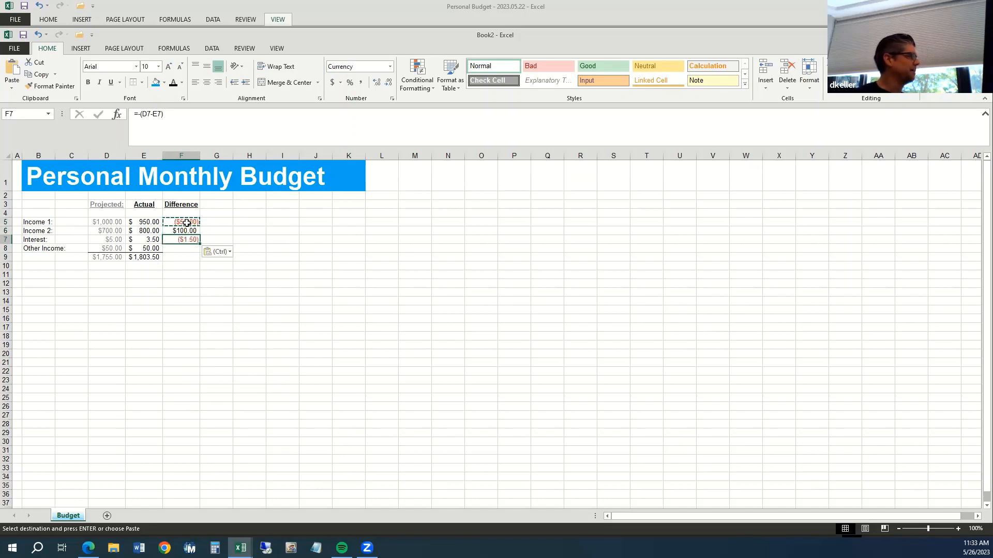
{"action": "key", "text": "Down"}
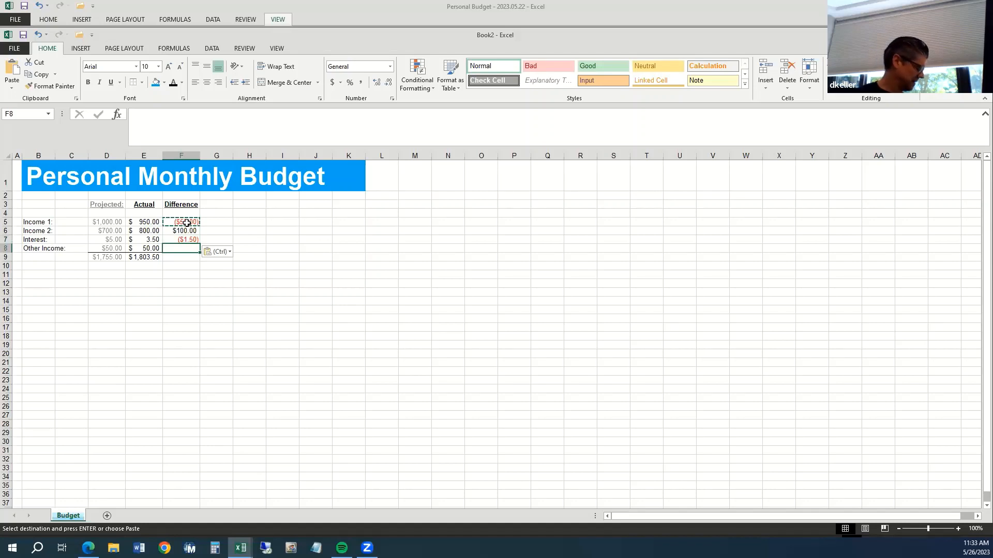
{"action": "key", "text": "ctrl+v"}
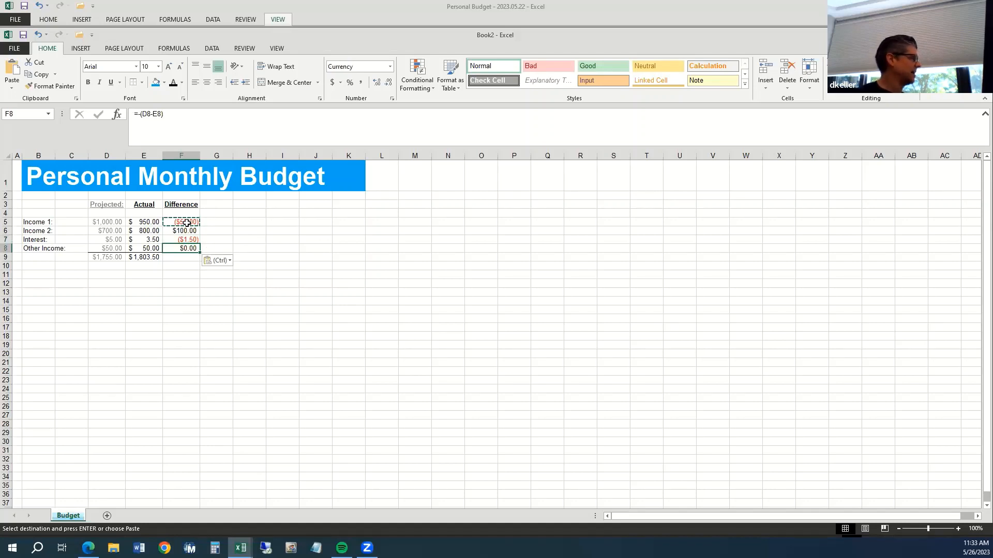
{"action": "key", "text": "Down"}
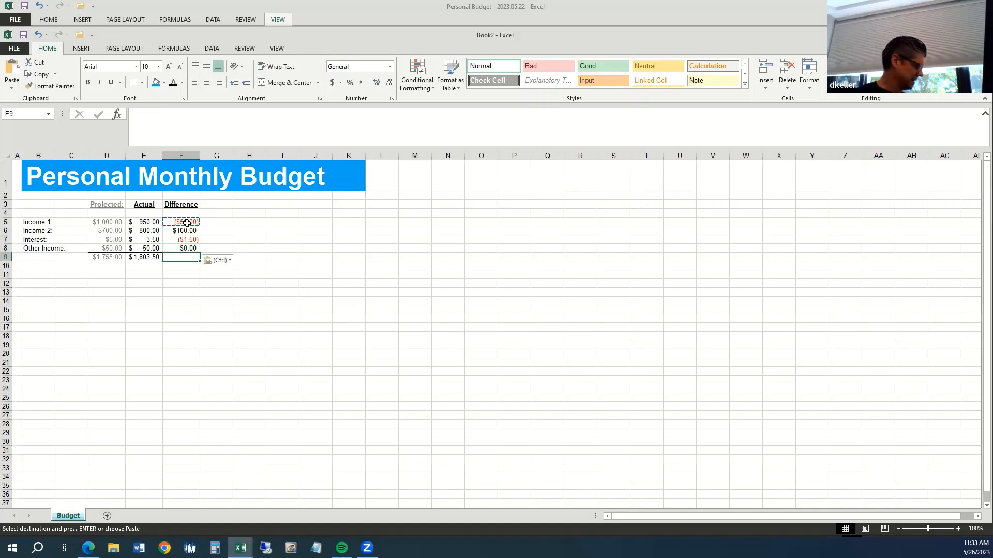
{"action": "key", "text": "ctrl+v"}
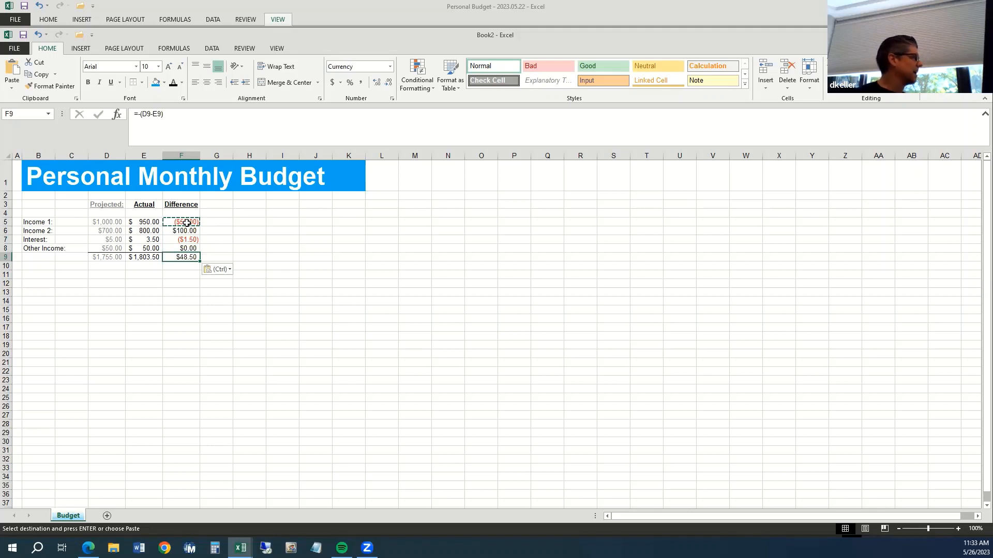
Clear the pasted difference formulas from F6:F9.
{"action": "key", "text": "shift+Up"}
{"action": "key", "text": "shift+Up"}
{"action": "key", "text": "shift+Up"}
{"action": "key", "text": "Delete"}
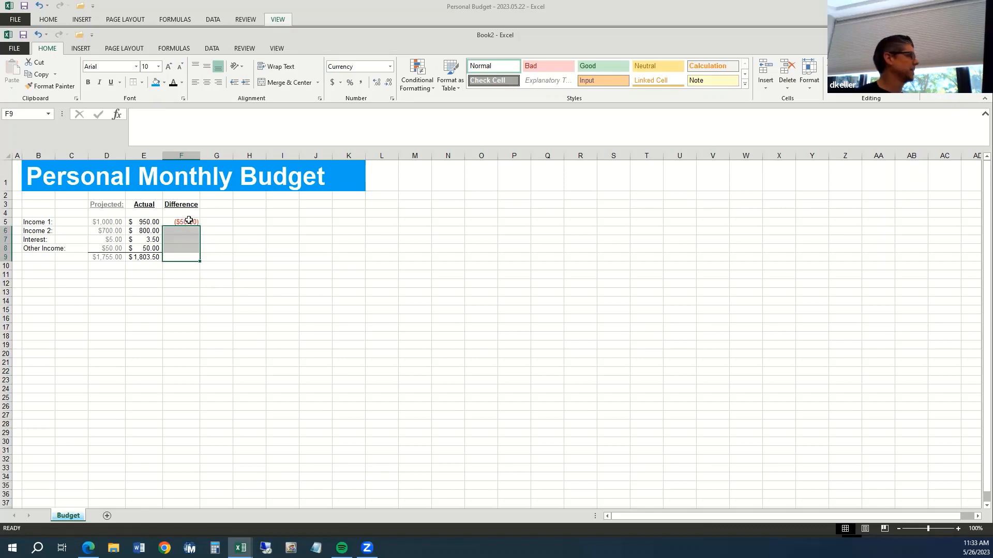
Fill the Income 1 difference formula from F5 down through F9 in one go.
{"action": "left_click", "coordinate": [187, 223]}
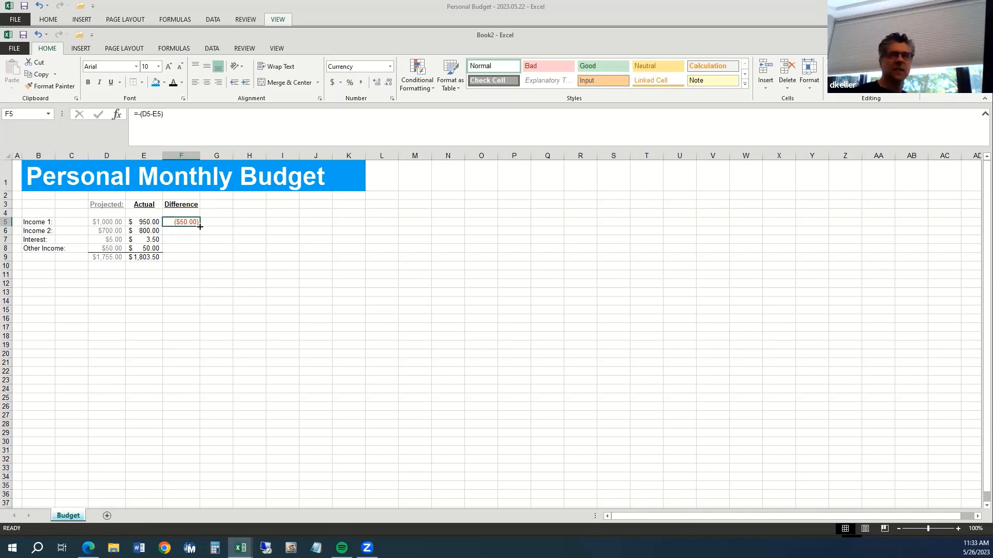
{"action": "left_click_drag", "start_coordinate": [199, 227], "coordinate": [199, 259]}
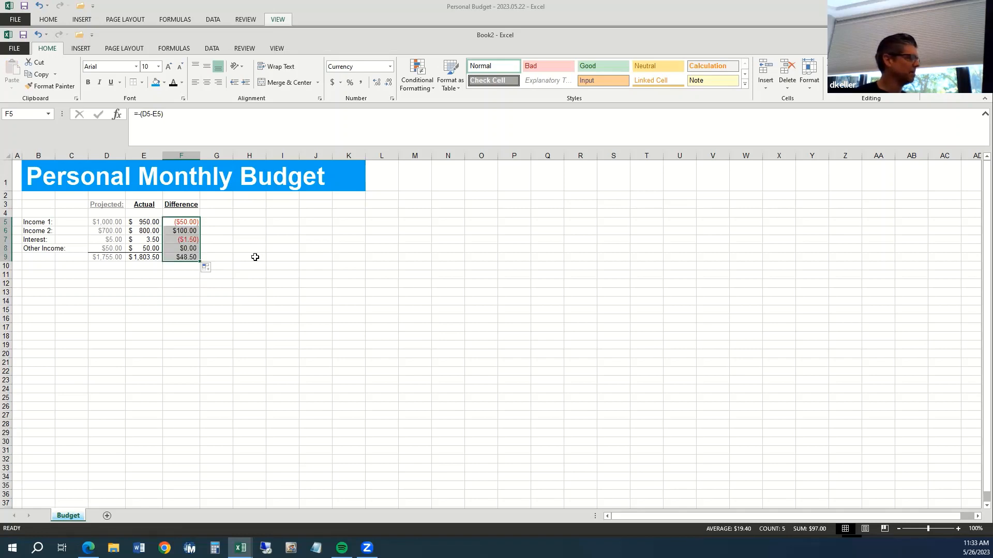
{"action": "left_click", "coordinate": [150, 257]}
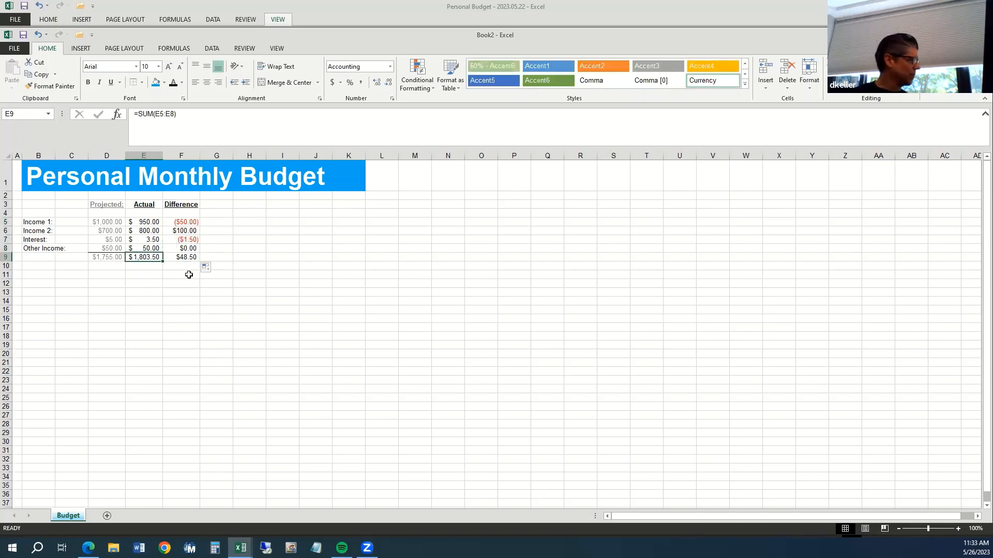
{"action": "left_click", "coordinate": [281, 309]}
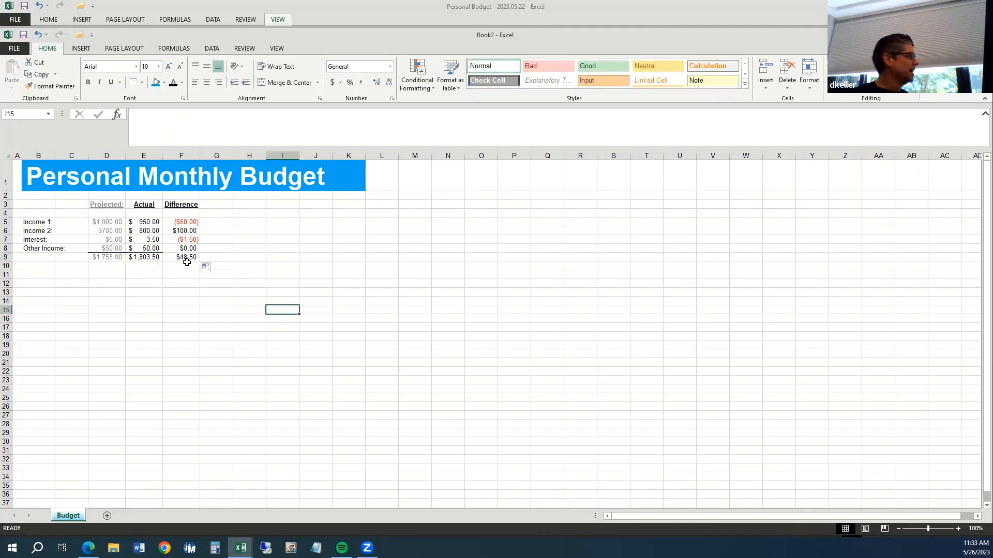
Copy the formatting of the Actual total in E9 onto the Difference total in F9 with Format Painter.
{"action": "left_click", "coordinate": [150, 257]}
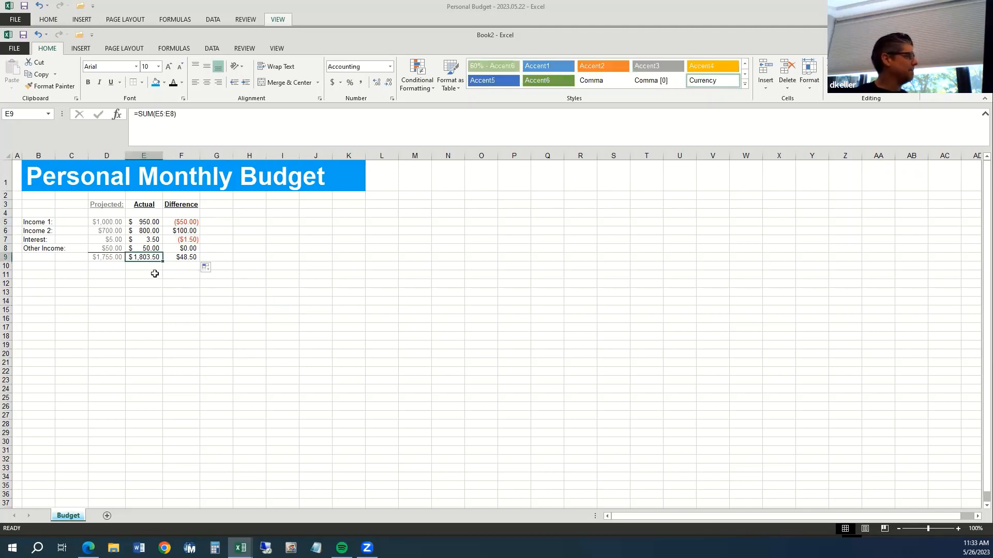
{"action": "left_click", "coordinate": [157, 308]}
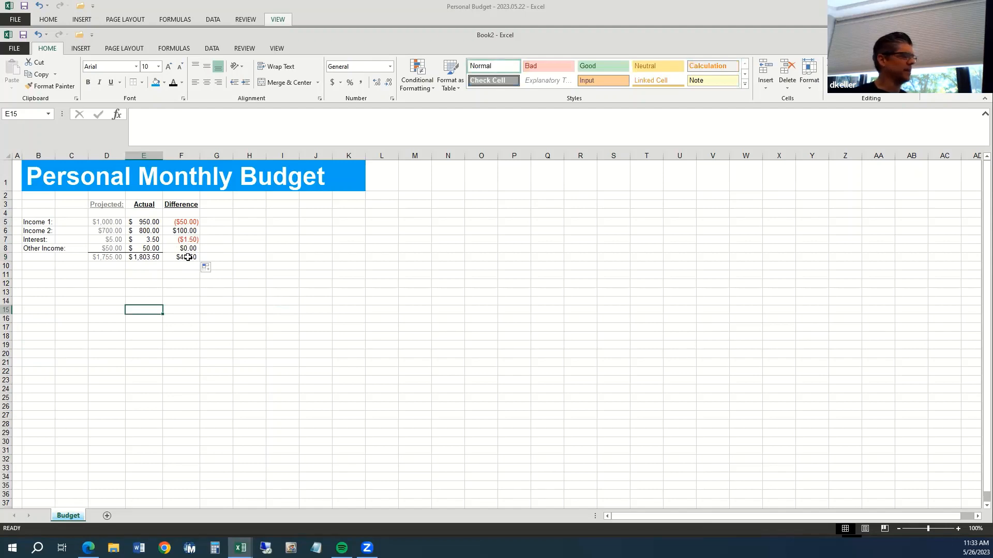
{"action": "left_click", "coordinate": [151, 257]}
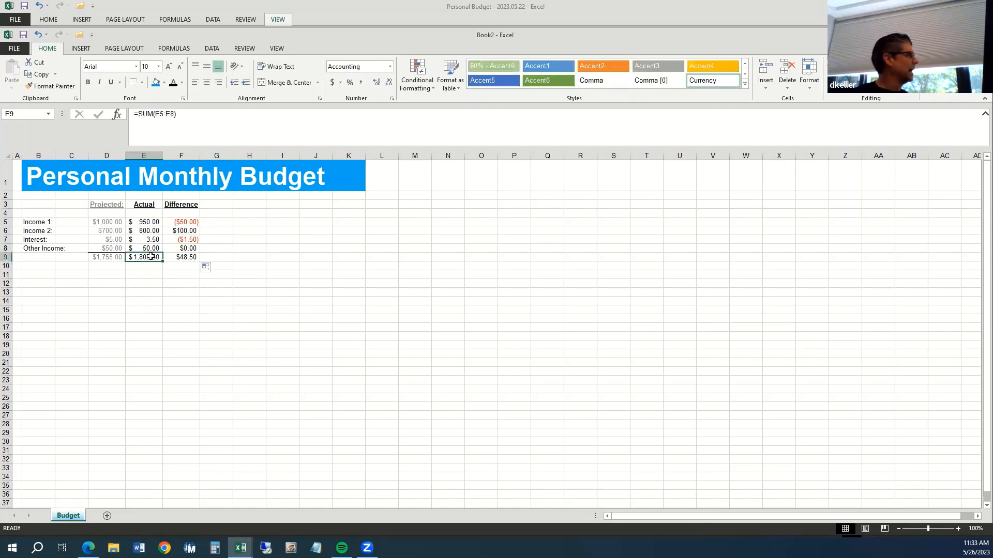
{"action": "left_click", "coordinate": [45, 88]}
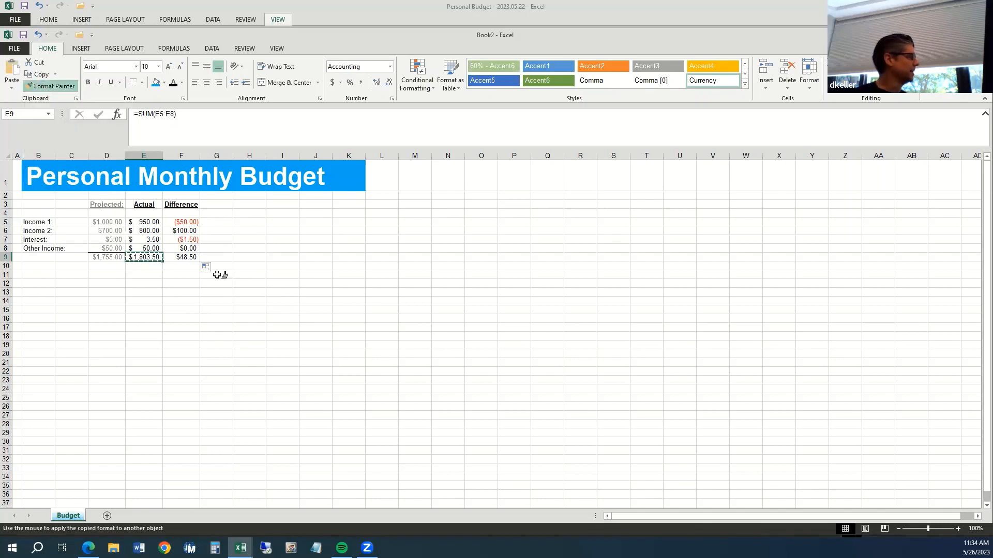
{"action": "left_click", "coordinate": [185, 257]}
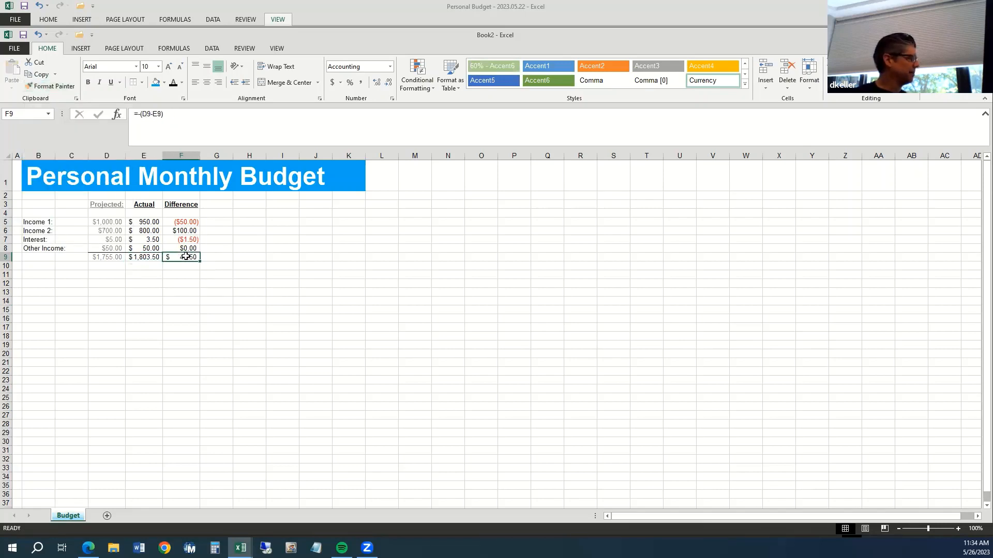
{"action": "left_click", "coordinate": [201, 318]}
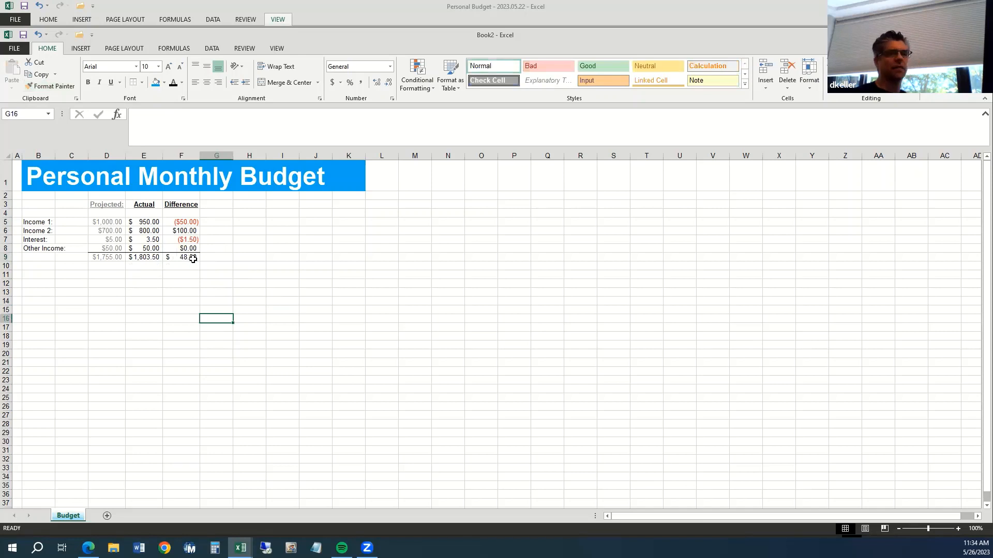
Enter the sample text Yellow in E16, below the income table.
{"action": "left_click", "coordinate": [151, 318]}
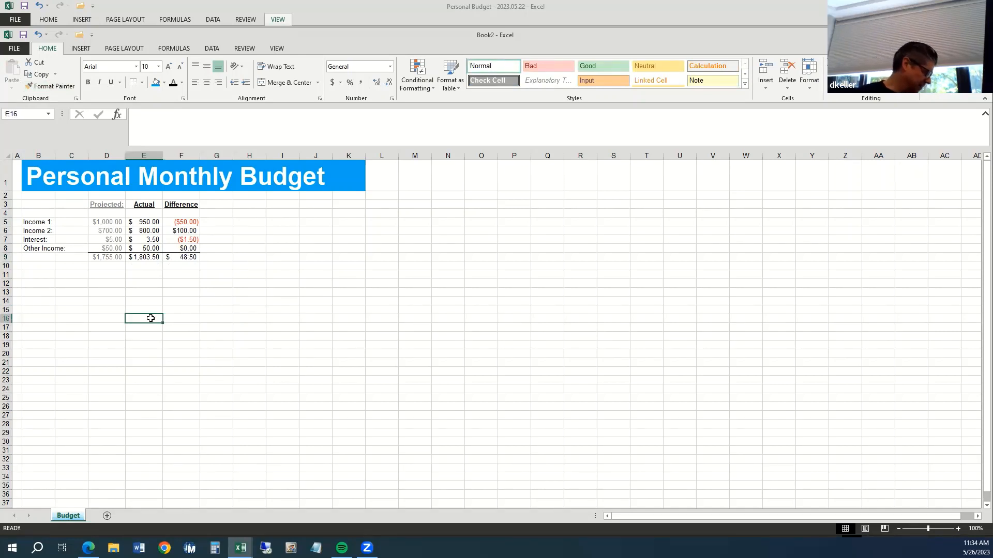
{"action": "type", "text": "Yellow"}
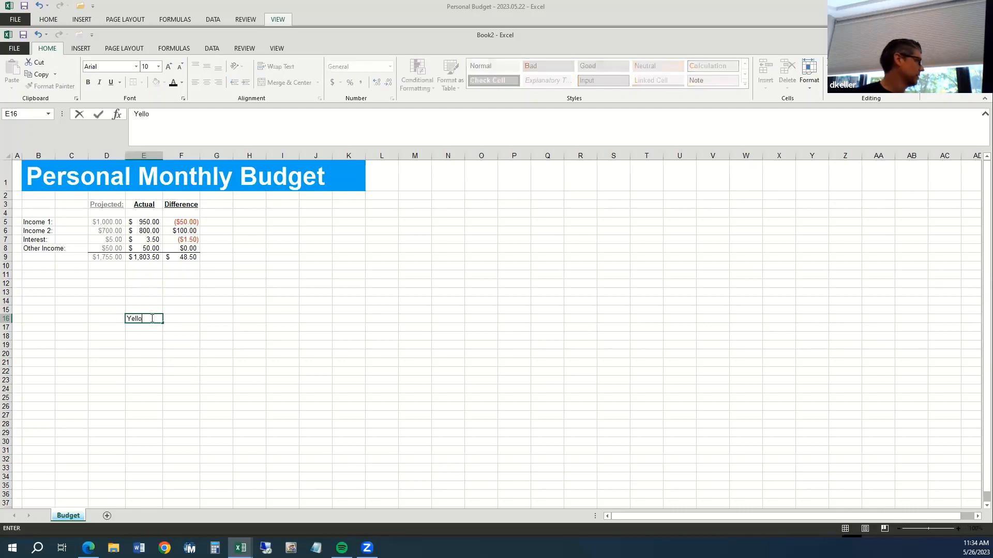
{"action": "key", "text": "Return"}
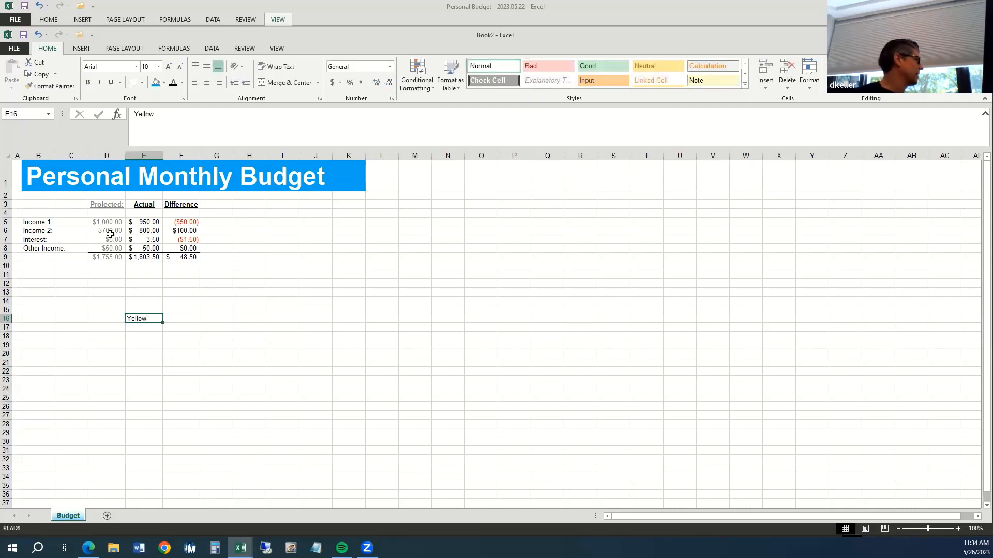
Format the Yellow sample cell E16 with bold text, a yellow fill and all borders.
{"action": "left_click", "coordinate": [88, 82]}
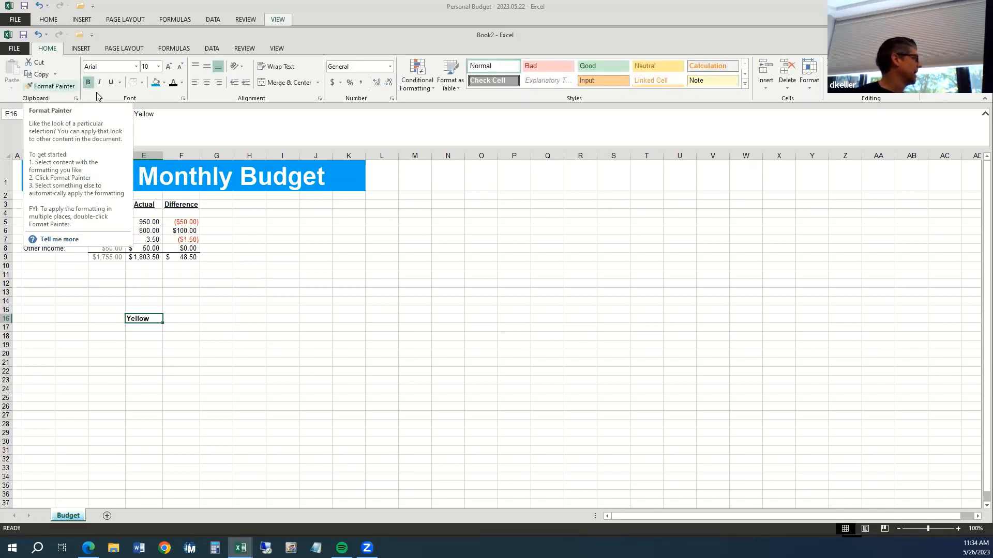
{"action": "left_click", "coordinate": [164, 86]}
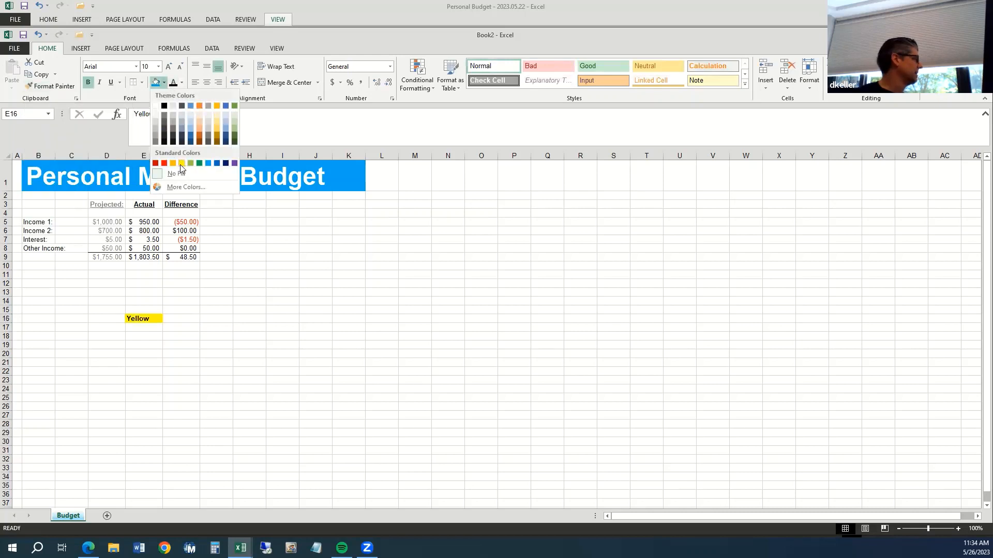
{"action": "left_click", "coordinate": [180, 164]}
{"action": "left_click", "coordinate": [142, 82]}
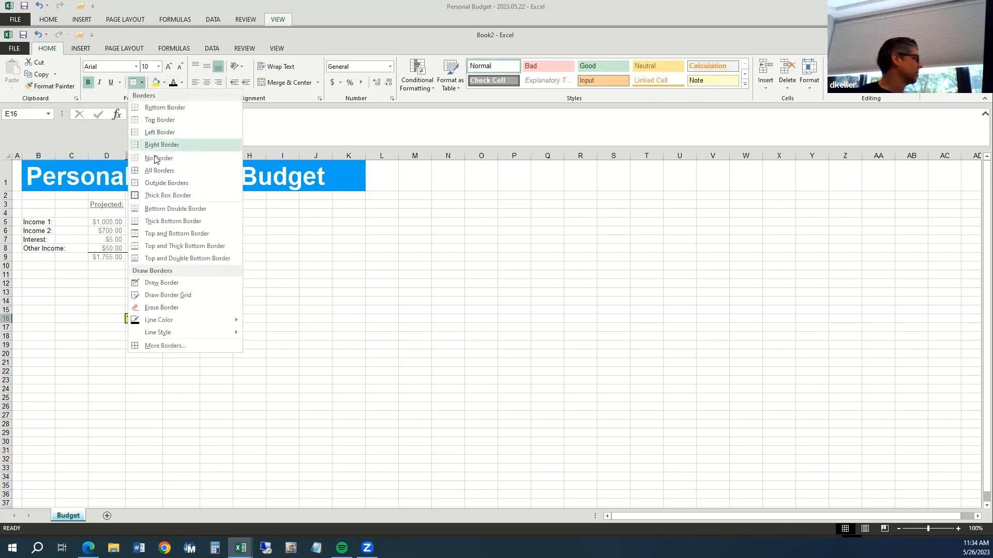
{"action": "left_click", "coordinate": [155, 172]}
Enter the sample text Blue in I16, in the same row as the Yellow sample.
{"action": "left_click", "coordinate": [279, 321]}
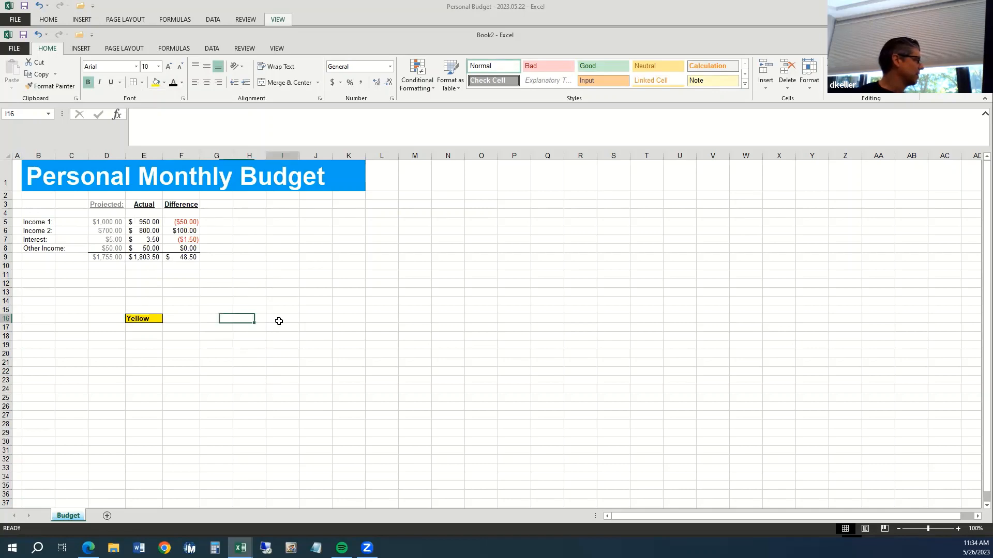
{"action": "type", "text": "Blue"}
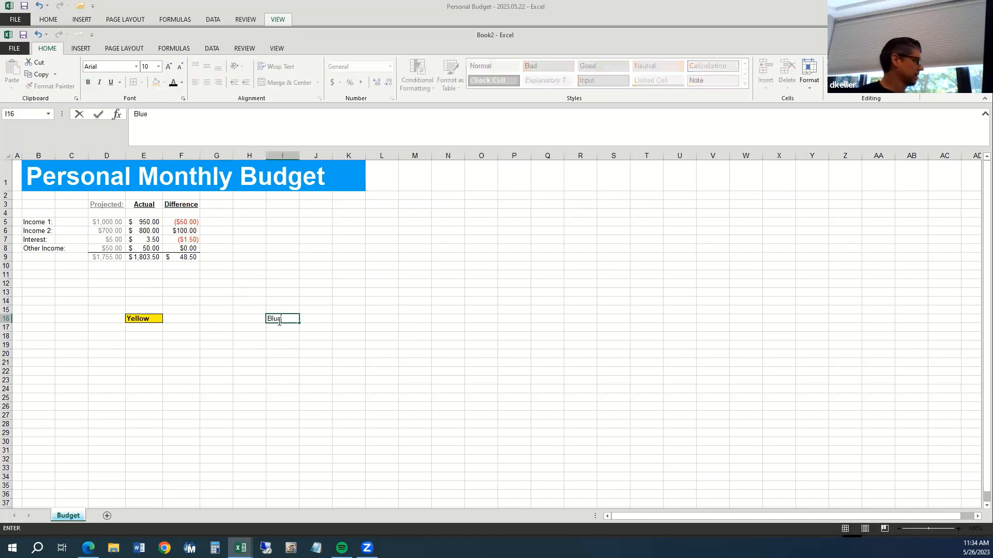
{"action": "key", "text": "ctrl+Return"}
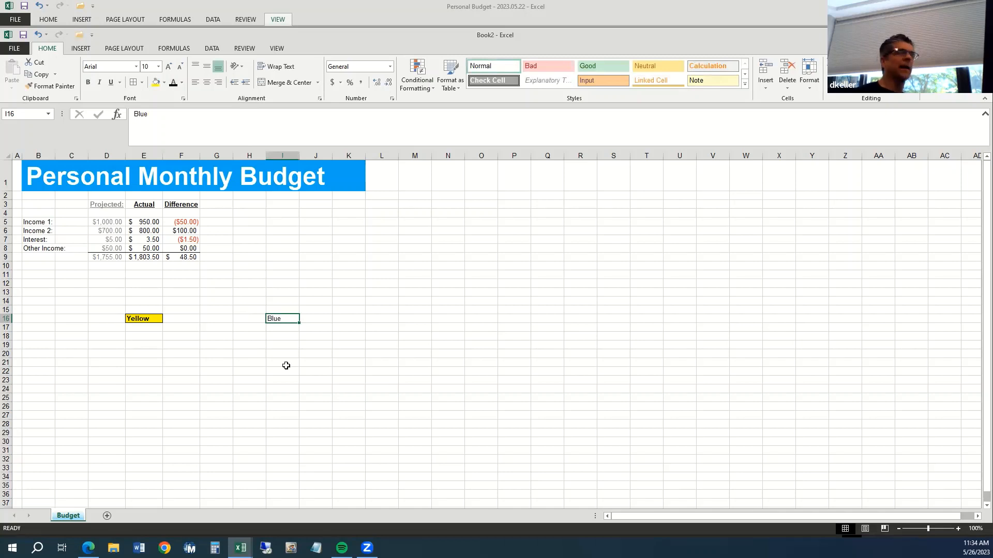
Copy the formatting of the Yellow cell E16 onto the Blue cell I16 with Format Painter.
{"action": "left_click", "coordinate": [139, 320]}
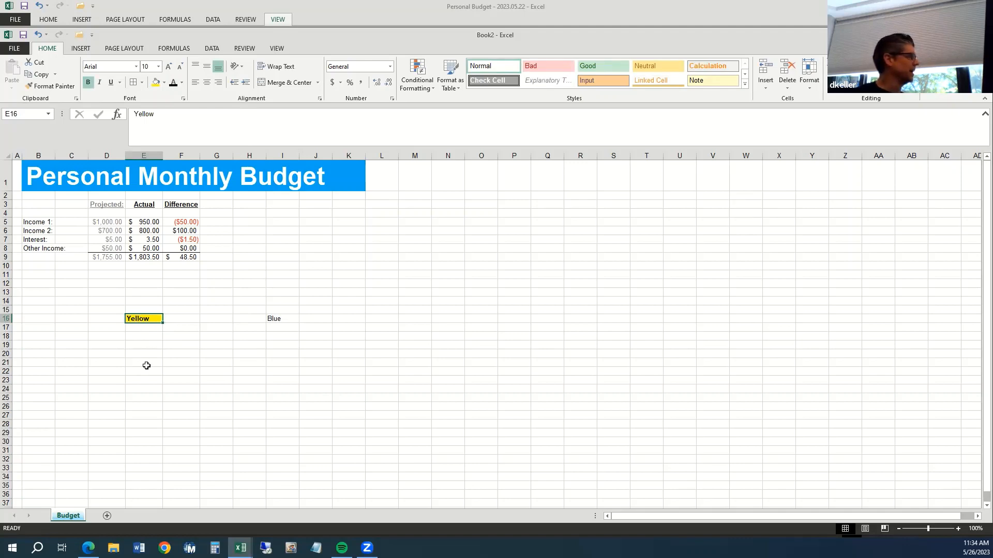
{"action": "left_click", "coordinate": [47, 86]}
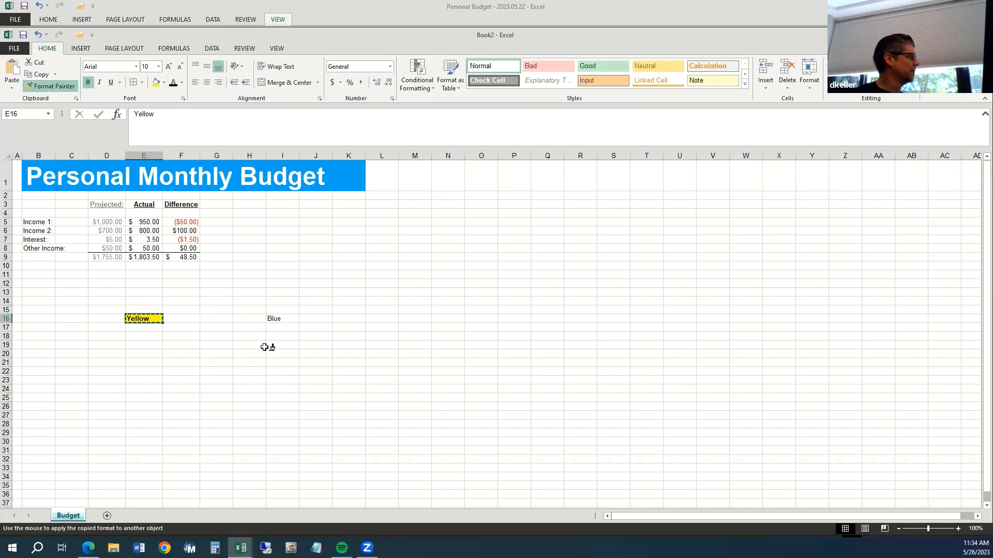
{"action": "left_click", "coordinate": [280, 319]}
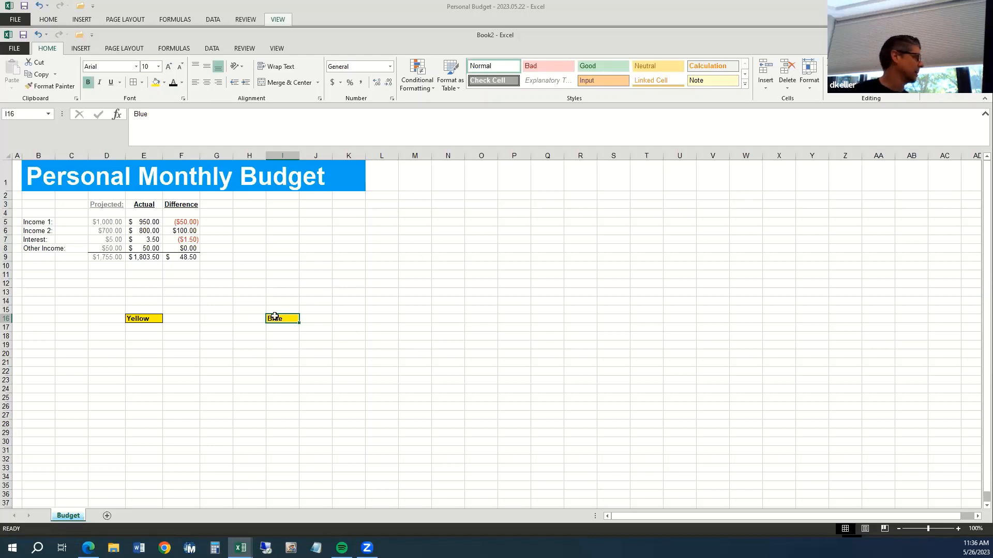
Clear only the formats from the Blue cell I16, keeping its text.
{"action": "left_click_drag", "start_coordinate": [133, 317], "coordinate": [274, 319]}
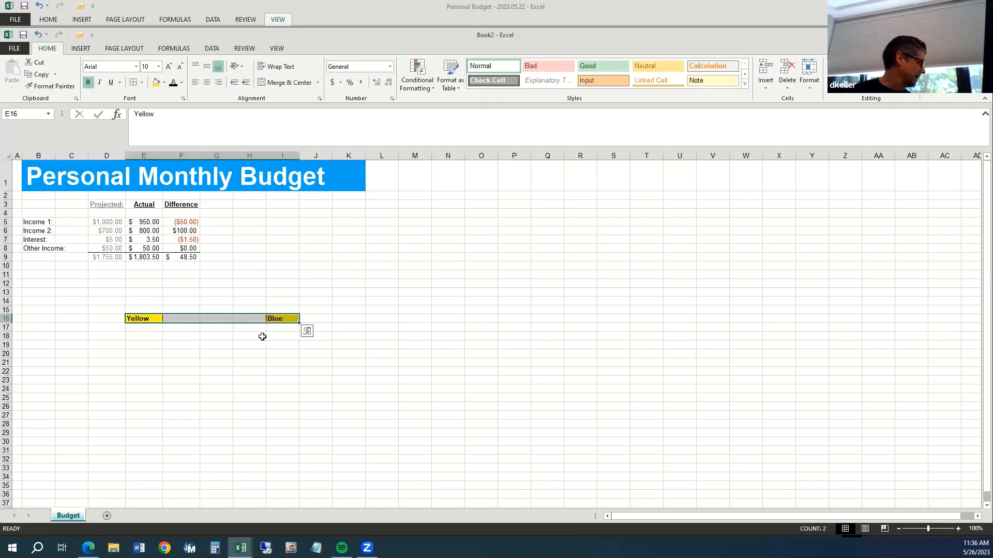
{"action": "left_click", "coordinate": [147, 320]}
{"action": "left_click", "coordinate": [277, 319]}
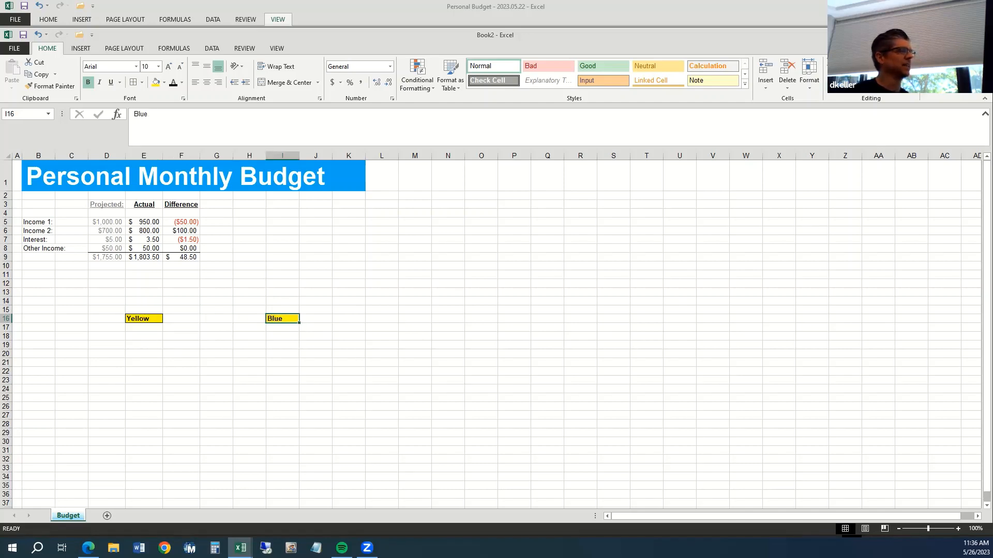
{"action": "left_click", "coordinate": [840, 86]}
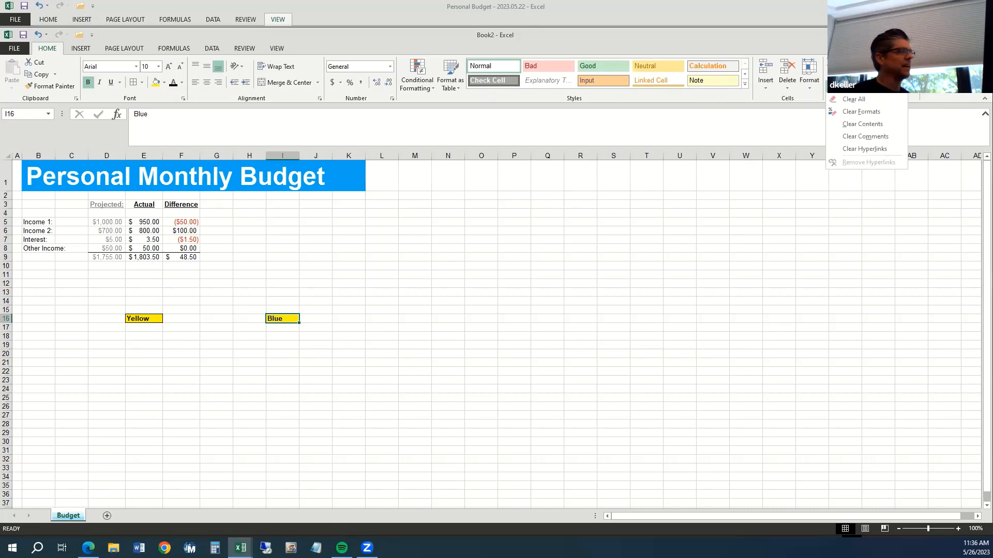
{"action": "left_click", "coordinate": [874, 111]}
{"action": "left_click", "coordinate": [294, 345]}
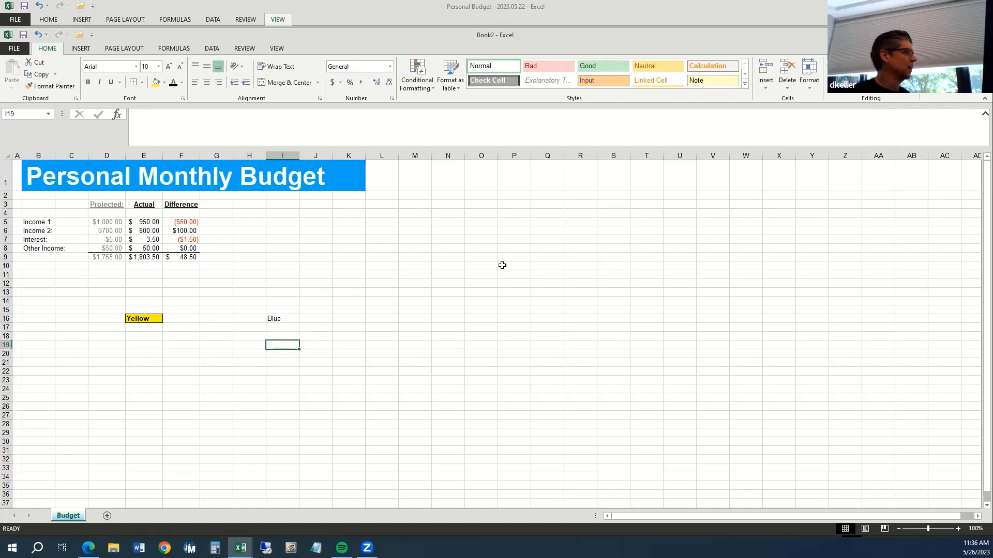
Clear all contents and formatting from the sample cells I16 and E16.
{"action": "left_click", "coordinate": [284, 317]}
{"action": "left_click", "coordinate": [840, 86]}
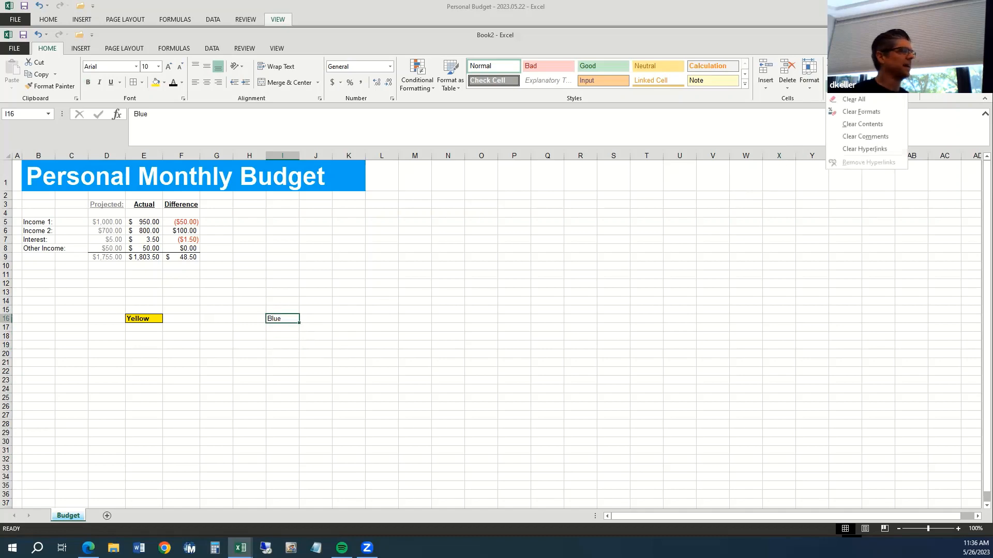
{"action": "left_click", "coordinate": [860, 111]}
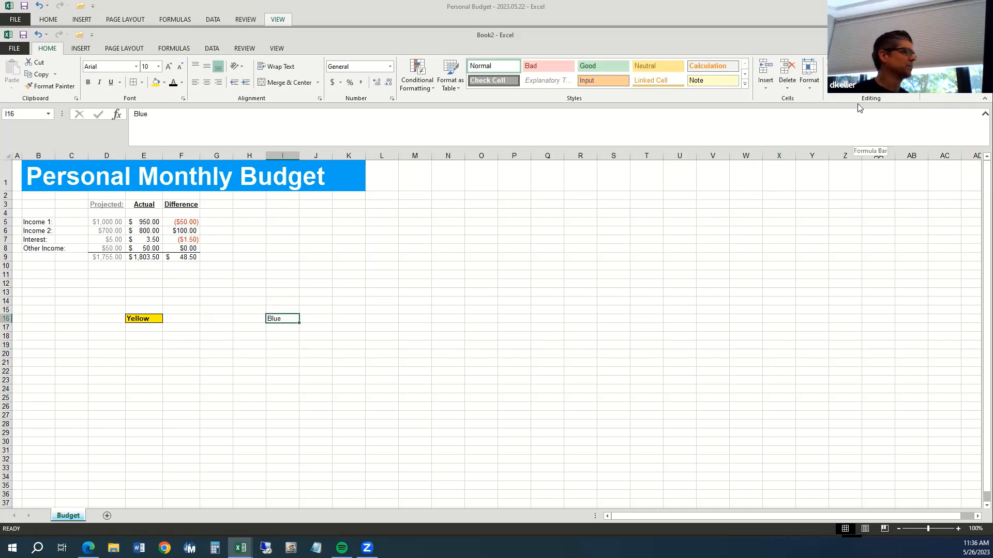
{"action": "left_click", "coordinate": [842, 86]}
{"action": "left_click", "coordinate": [858, 97]}
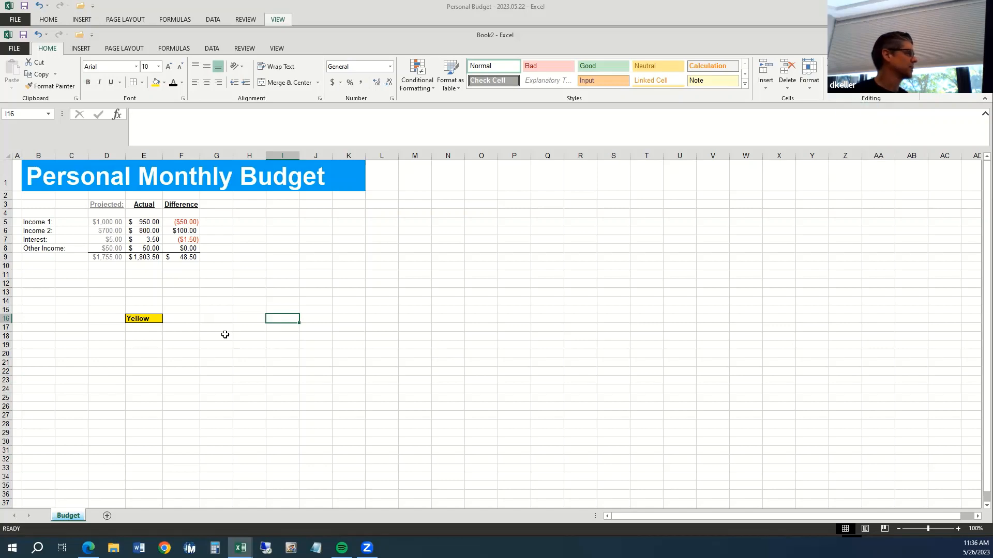
{"action": "left_click", "coordinate": [155, 318]}
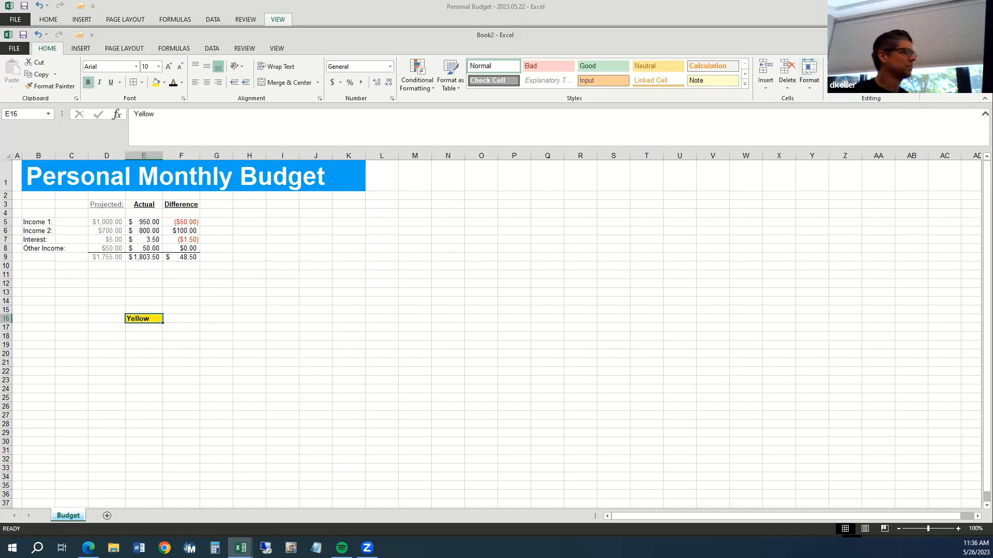
{"action": "left_click", "coordinate": [842, 86]}
{"action": "left_click", "coordinate": [853, 100]}
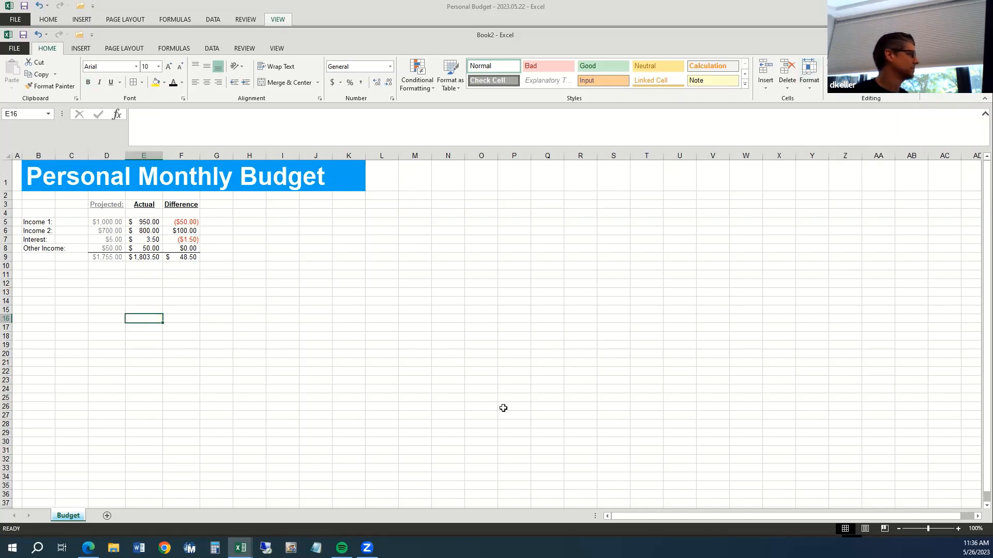
{"action": "left_click", "coordinate": [241, 347]}
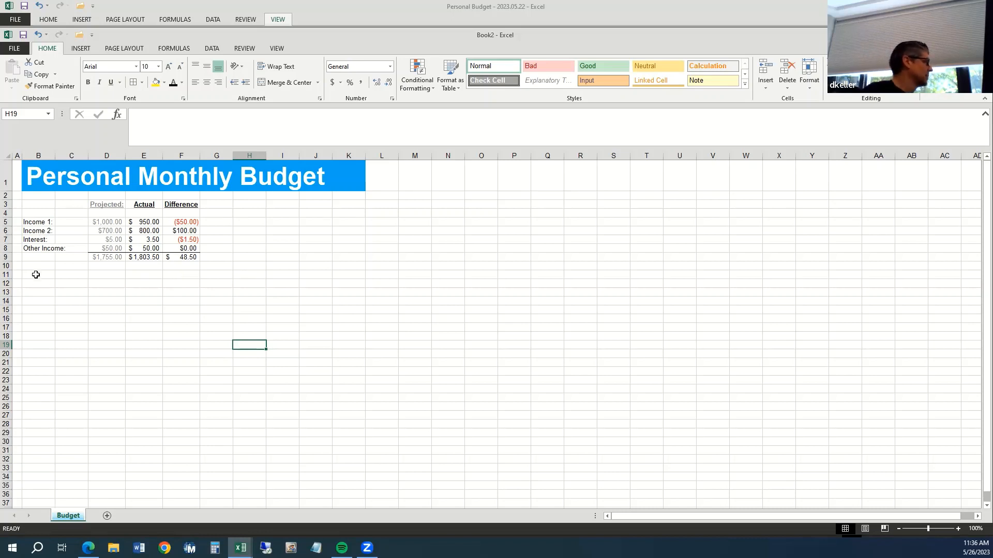
Enter the section heading Income: with a colon in B3, above the income labels.
{"action": "left_click", "coordinate": [36, 203]}
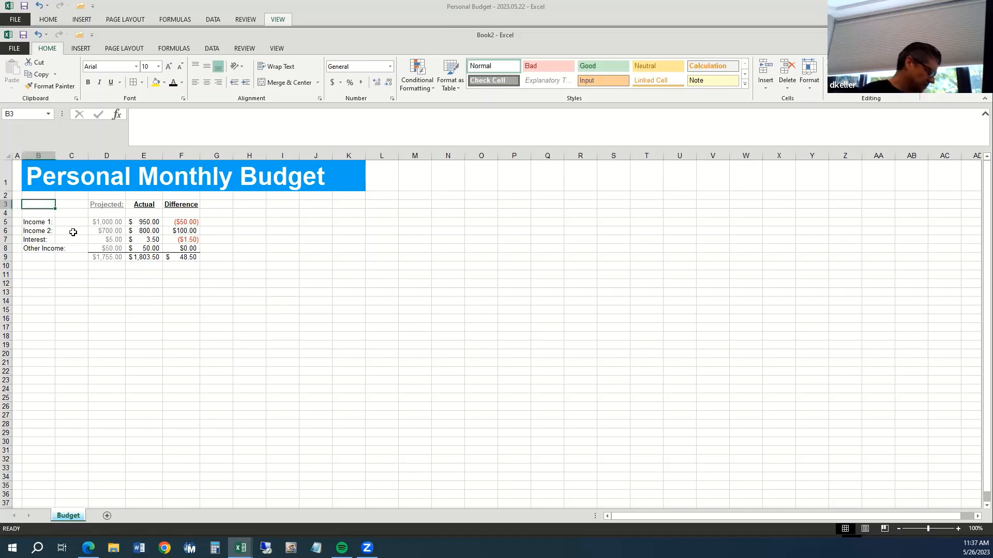
{"action": "type", "text": "Income"}
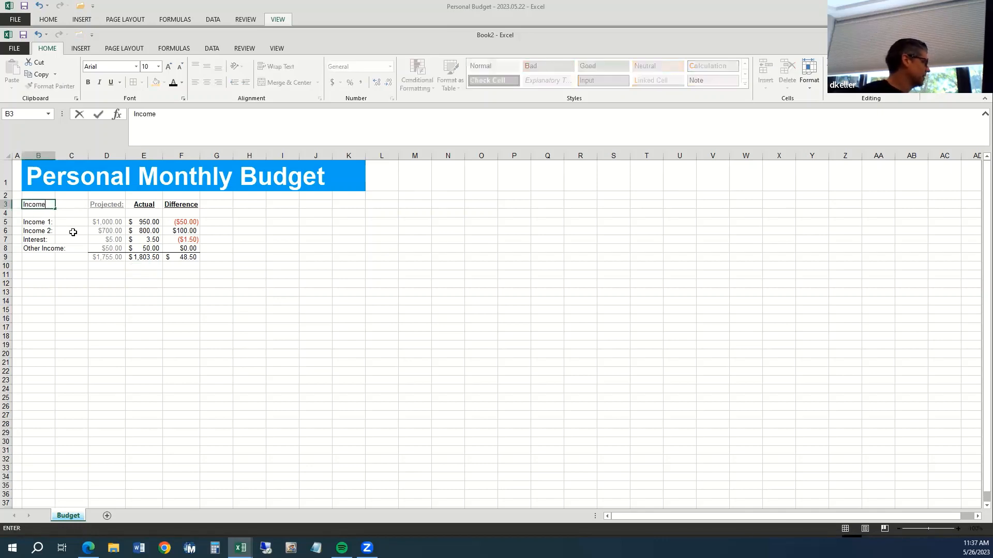
{"action": "key", "text": "ctrl+Return"}
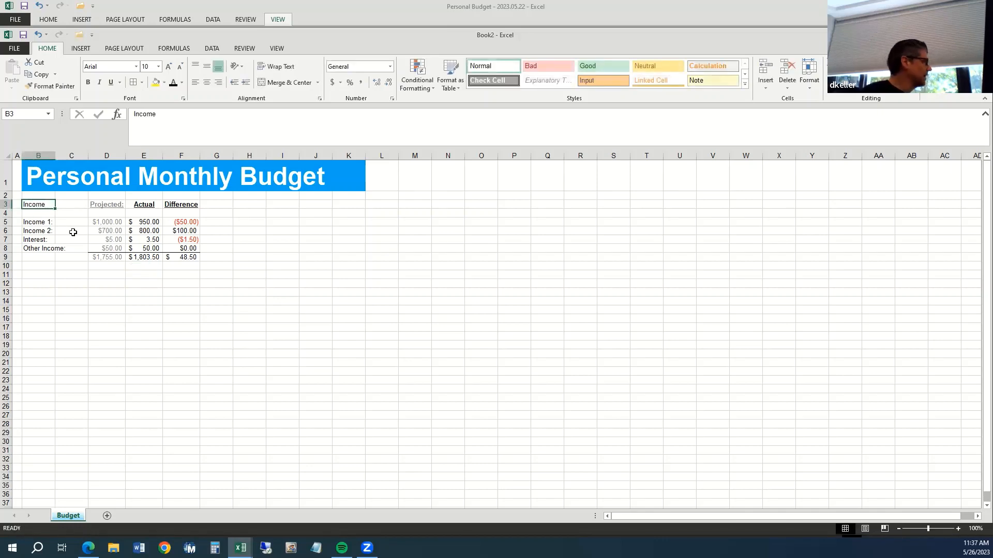
{"action": "left_click", "coordinate": [194, 122]}
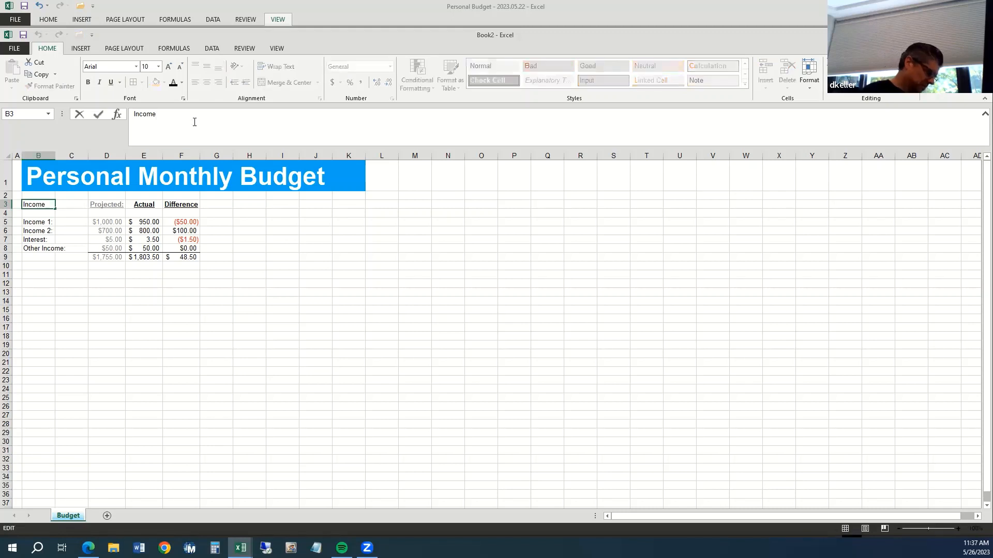
{"action": "key", "text": "ctrl+Return"}
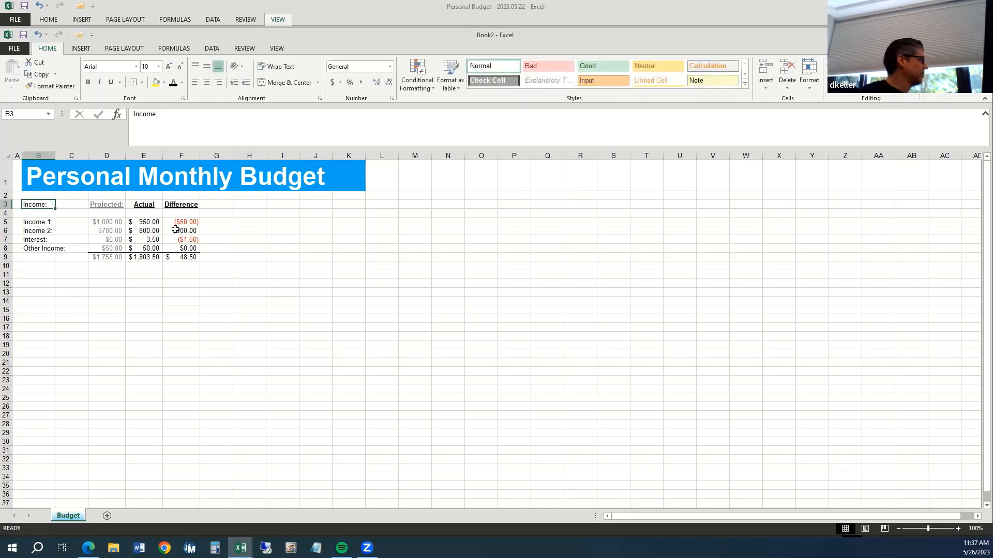
Copy the formatting of the Actual heading in E3 onto the Income: heading in B3 with Format Painter.
{"action": "left_click", "coordinate": [147, 206]}
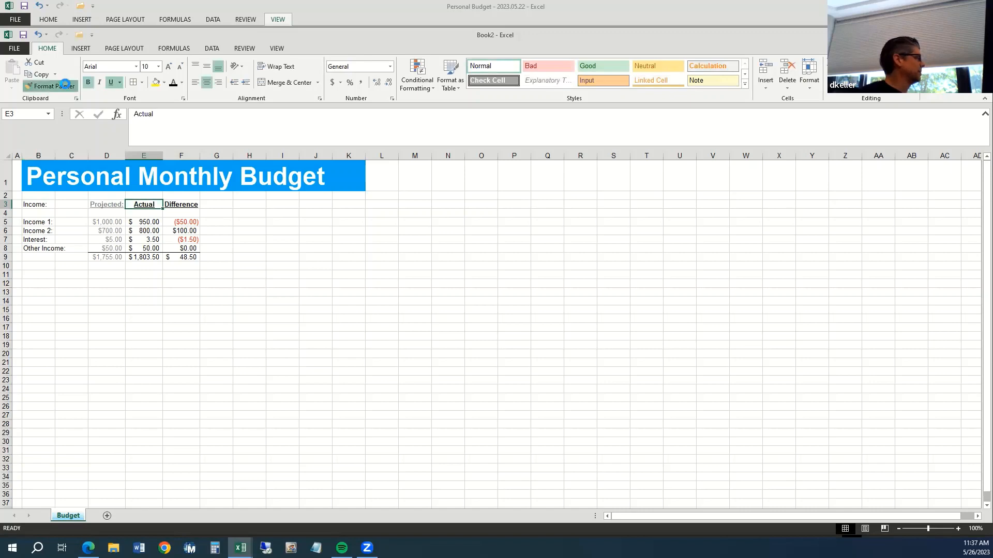
{"action": "left_click", "coordinate": [50, 86]}
{"action": "left_click", "coordinate": [45, 205]}
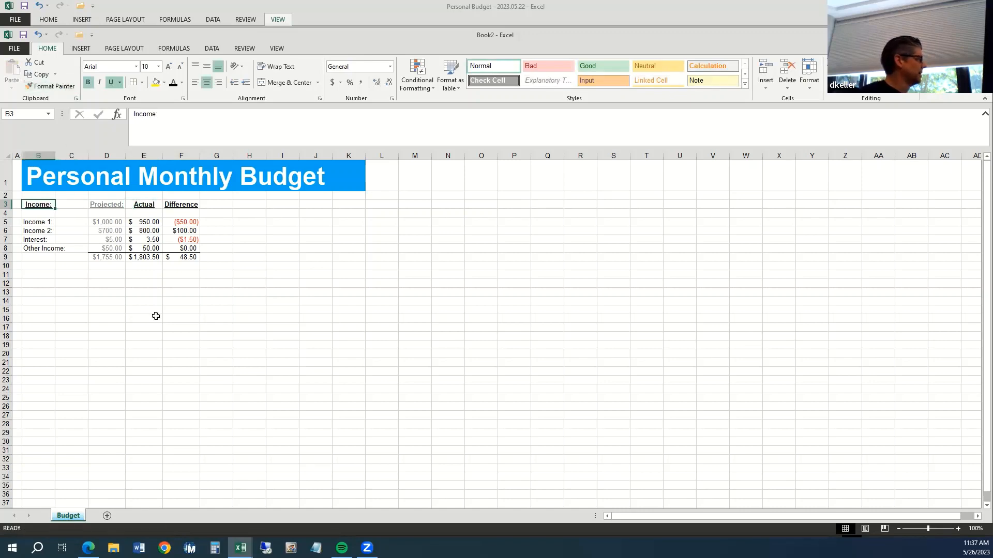
Add a colon to the end of the Actual and Difference headings in E3 and F3.
{"action": "left_click", "coordinate": [151, 204]}
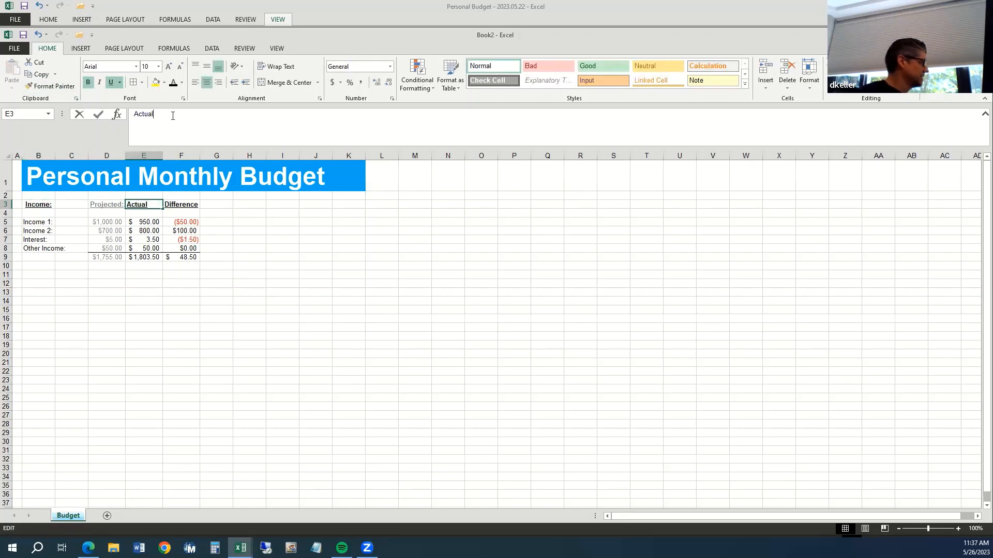
{"action": "left_click", "coordinate": [173, 115]}
{"action": "key", "text": "Escape"}
{"action": "key", "text": "Right"}
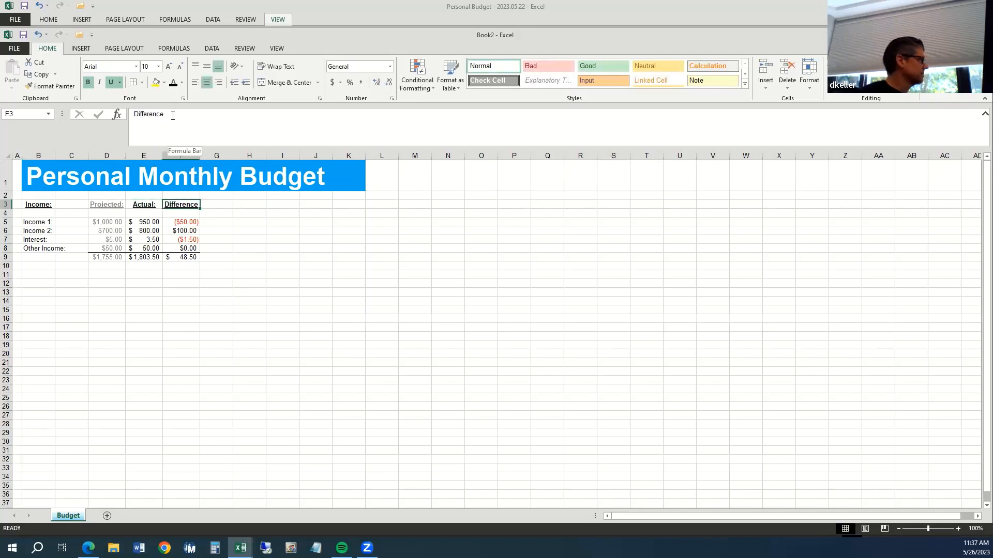
{"action": "left_click", "coordinate": [173, 115]}
{"action": "type", "text": ":"}
{"action": "key", "text": "Return"}
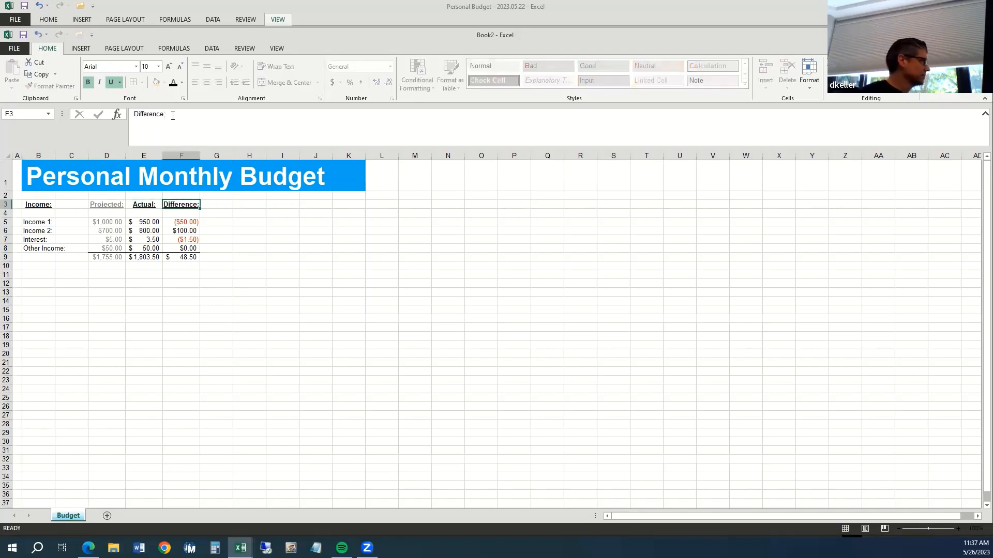
Copy the Income: heading from B3 into B11, below the income table.
{"action": "left_click", "coordinate": [36, 207]}
{"action": "key", "text": "ctrl+c"}
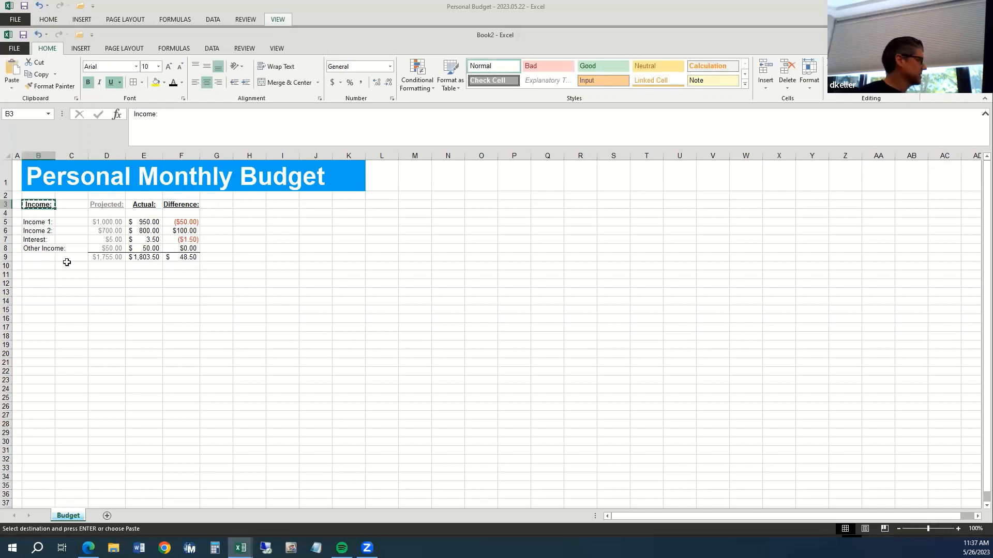
{"action": "key", "text": "Down"}
{"action": "key", "text": "Down"}
{"action": "key", "text": "Down"}
{"action": "key", "text": "Down"}
{"action": "key", "text": "Down"}
{"action": "key", "text": "Down"}
{"action": "key", "text": "Down"}
{"action": "key", "text": "Down"}
{"action": "key", "text": "ctrl+v"}
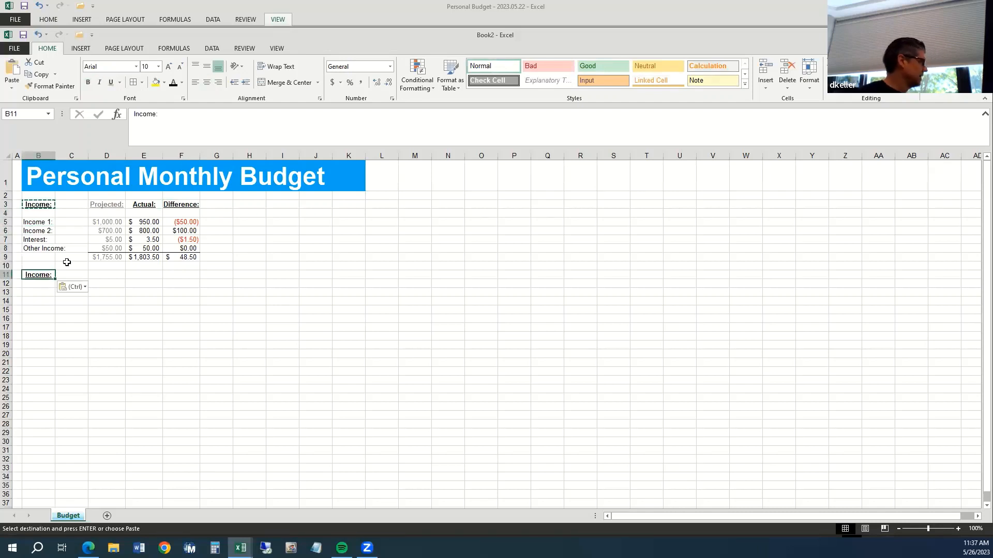
Replace the copied heading in B11 with Expenses: and autofit the width of column B.
{"action": "type", "text": "E"}
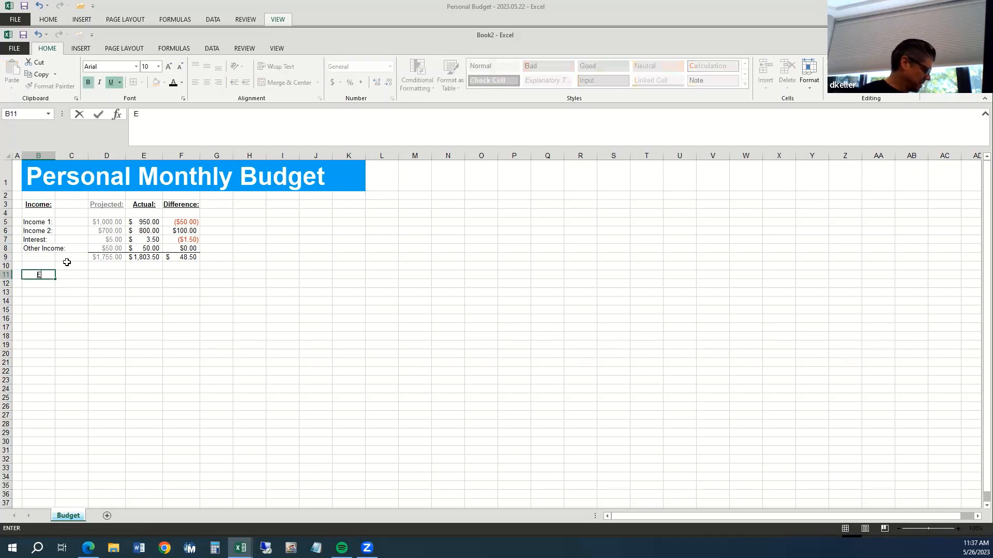
{"action": "type", "text": "xpens"}
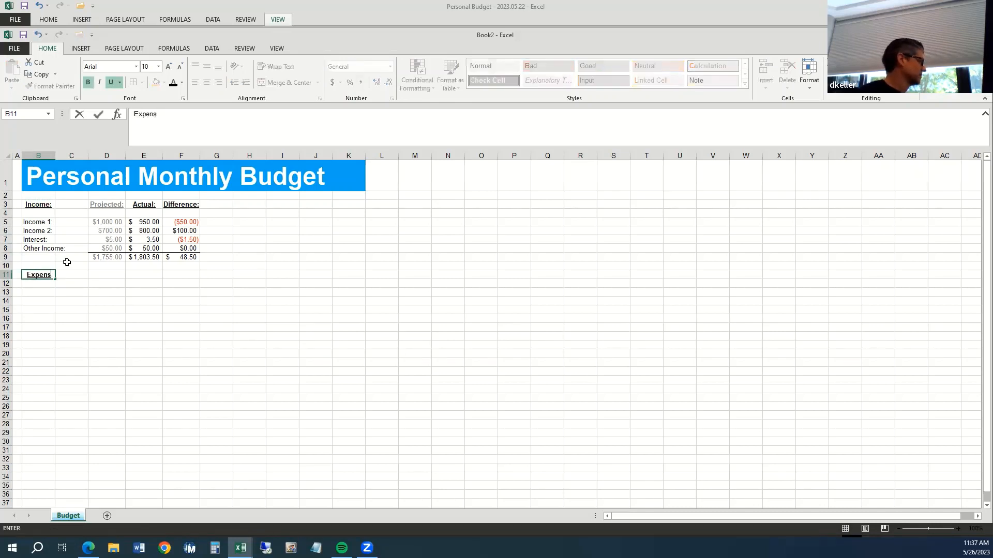
{"action": "type", "text": "es:"}
{"action": "key", "text": "ctrl+Return"}
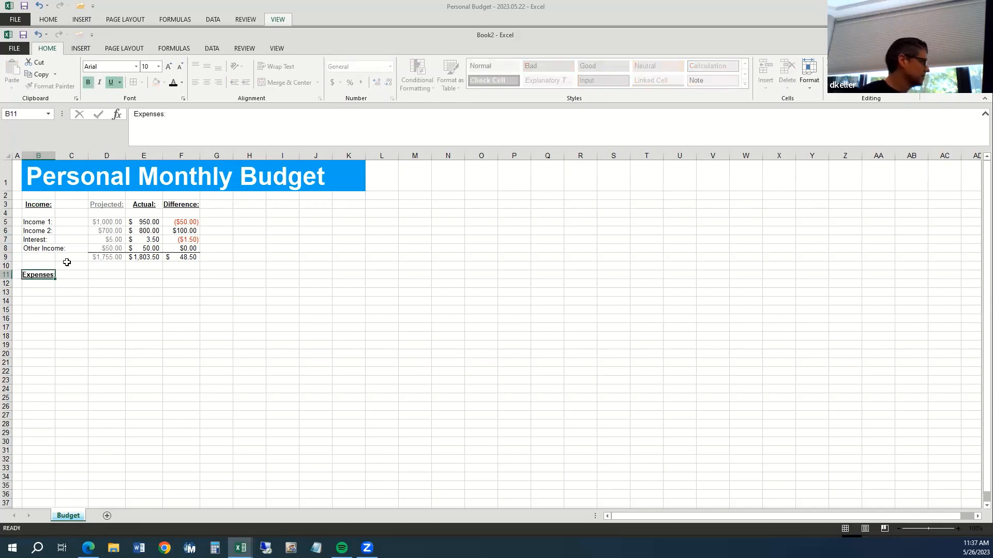
{"action": "double_click", "coordinate": [54, 156]}
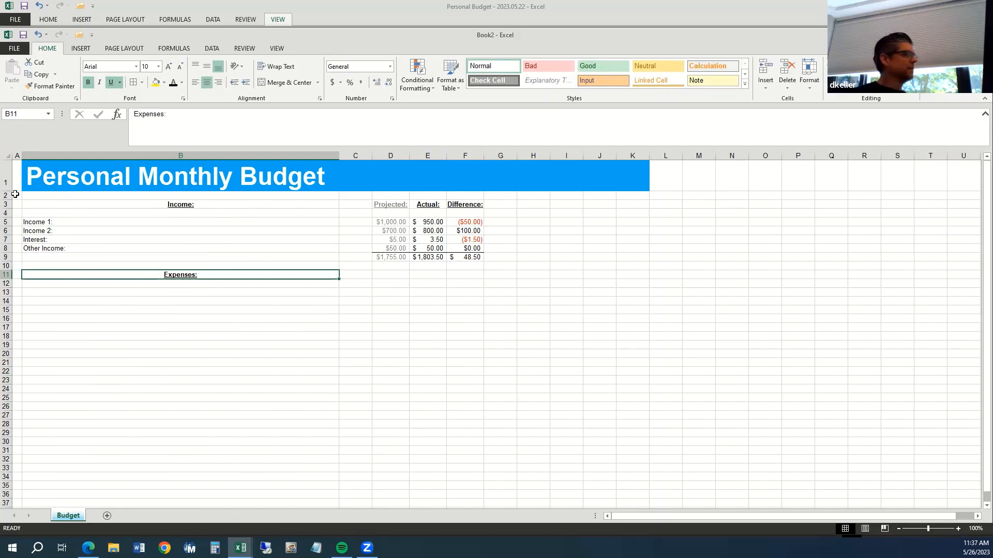
{"action": "left_click", "coordinate": [70, 182]}
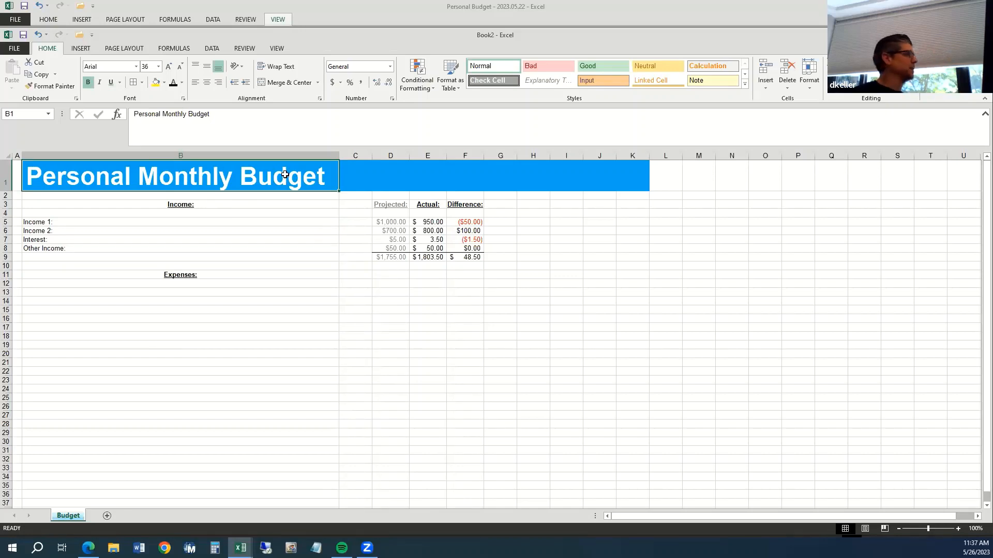
{"action": "left_click_drag", "start_coordinate": [250, 203], "coordinate": [254, 364]}
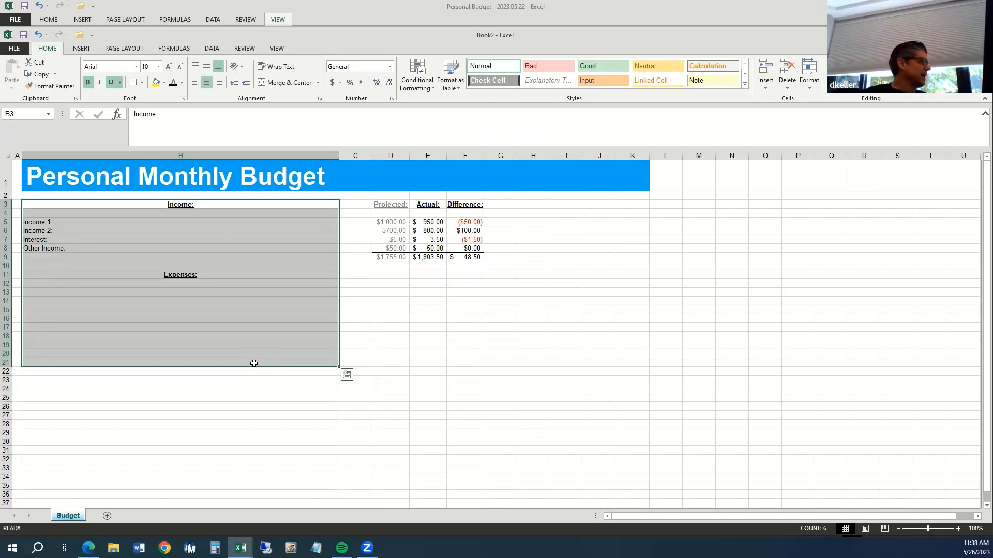
{"action": "left_click", "coordinate": [108, 173]}
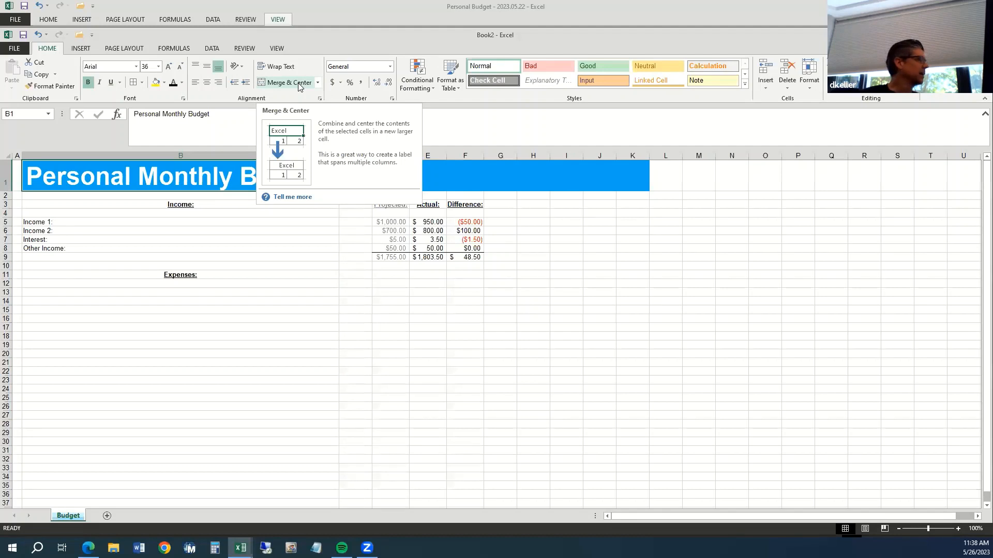
{"action": "left_click", "coordinate": [437, 389]}
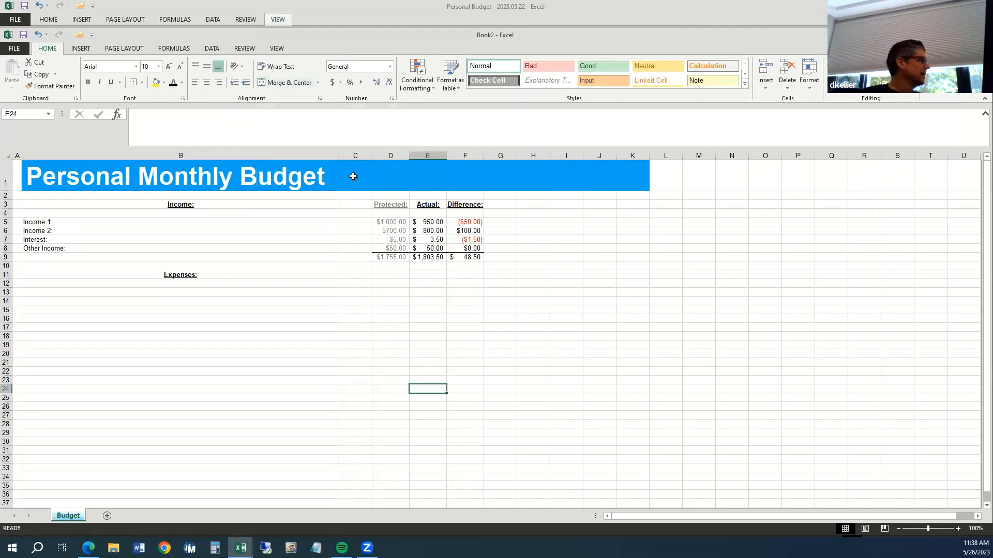
Remove the blue fill from the empty cells C1:K1 beside the title.
{"action": "left_click_drag", "start_coordinate": [353, 176], "coordinate": [420, 175]}
{"action": "left_click", "coordinate": [636, 172]}
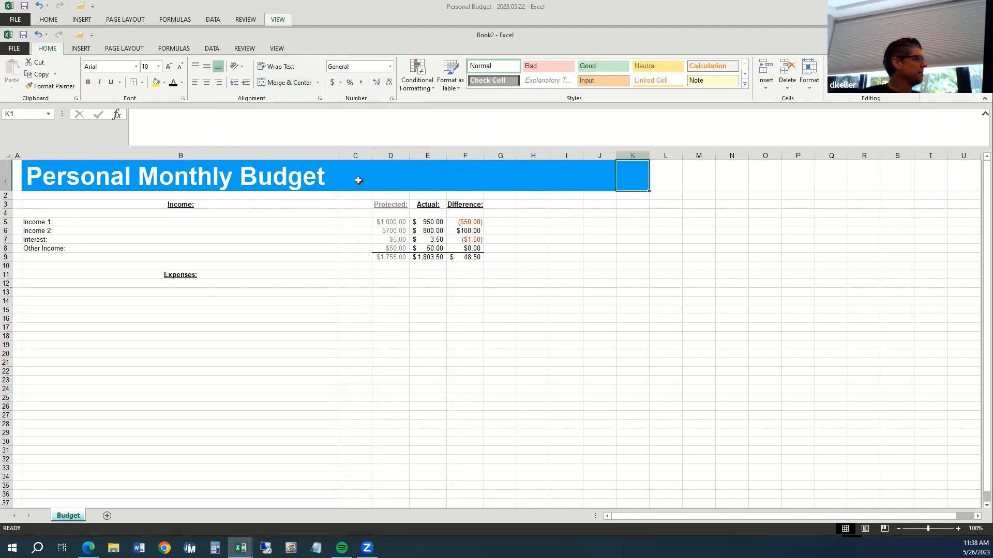
{"action": "left_click_drag", "start_coordinate": [358, 180], "coordinate": [627, 177]}
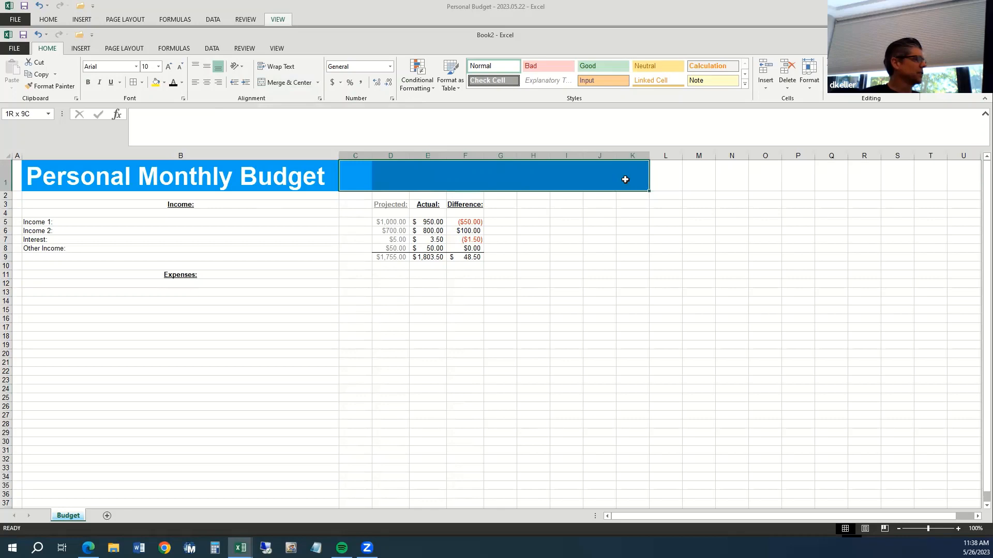
{"action": "left_click", "coordinate": [164, 83]}
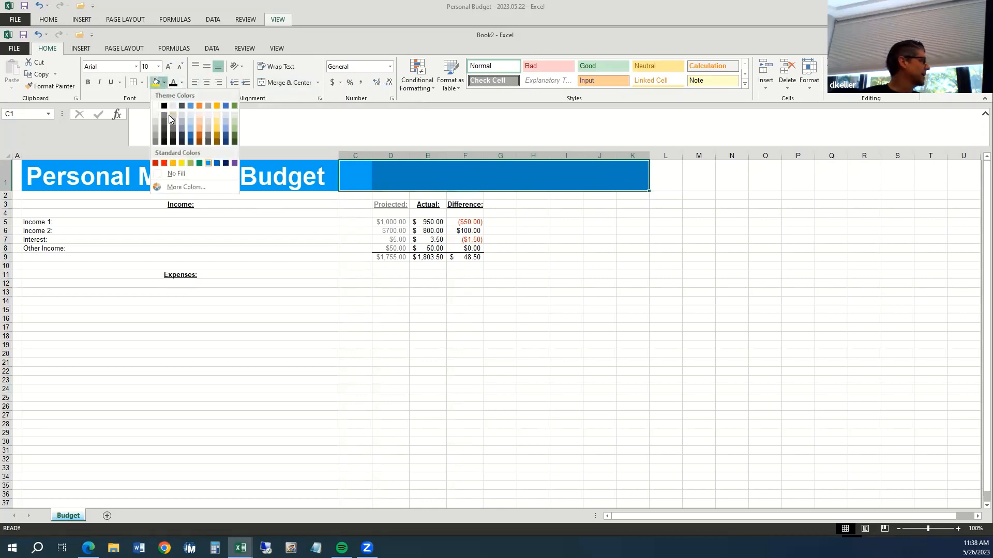
{"action": "left_click", "coordinate": [176, 174]}
Merge and center the Personal Monthly Budget title across B1:L1.
{"action": "left_click", "coordinate": [302, 176]}
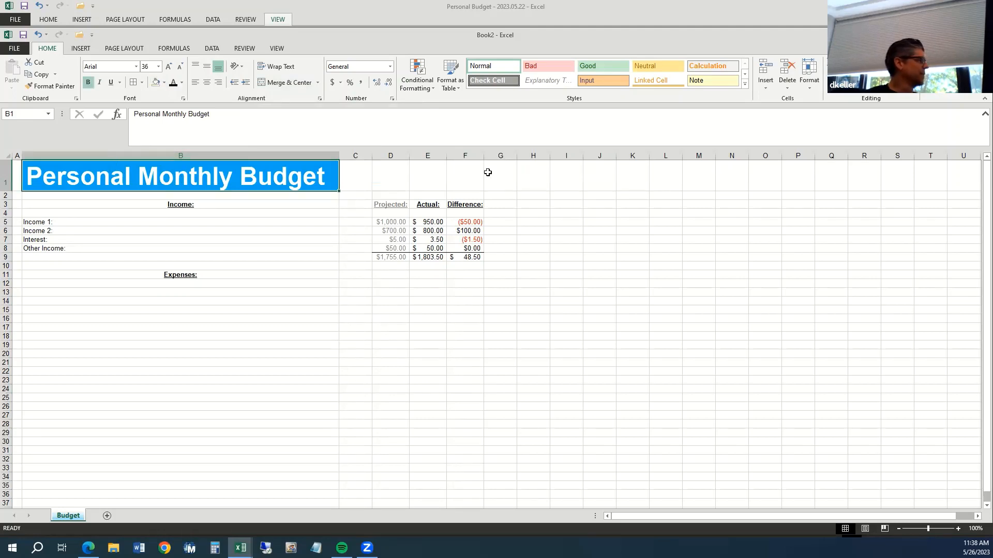
{"action": "left_click", "coordinate": [577, 173]}
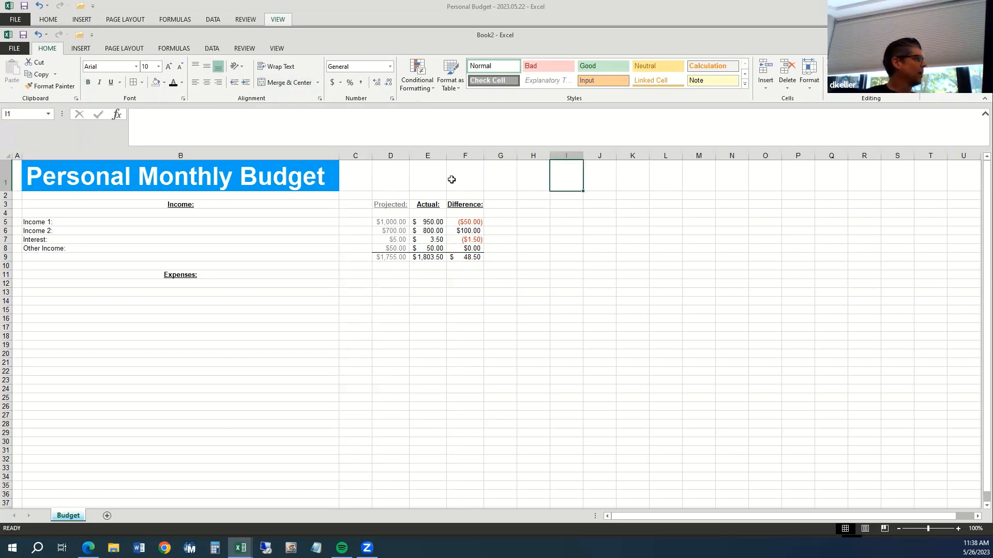
{"action": "left_click", "coordinate": [34, 176]}
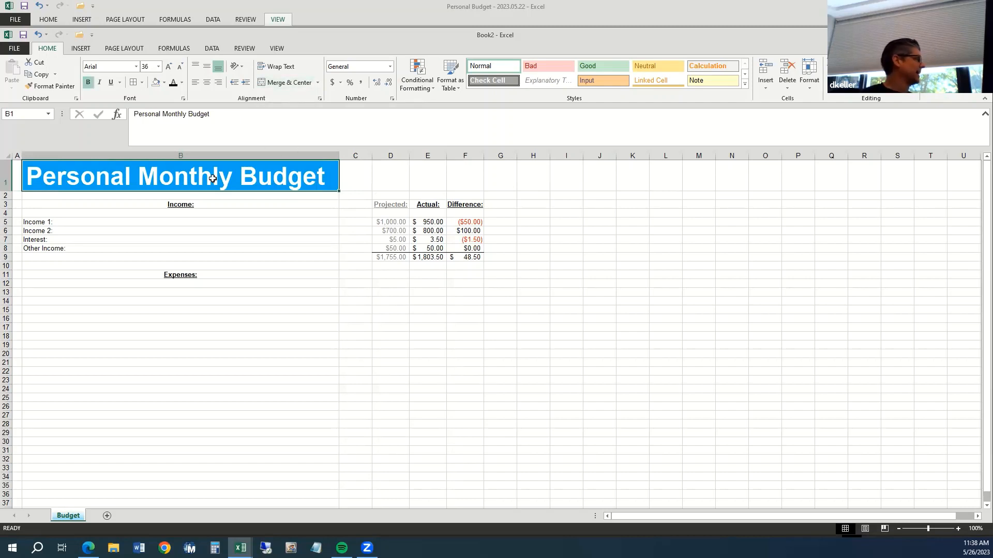
{"action": "left_click_drag", "start_coordinate": [249, 177], "coordinate": [662, 173]}
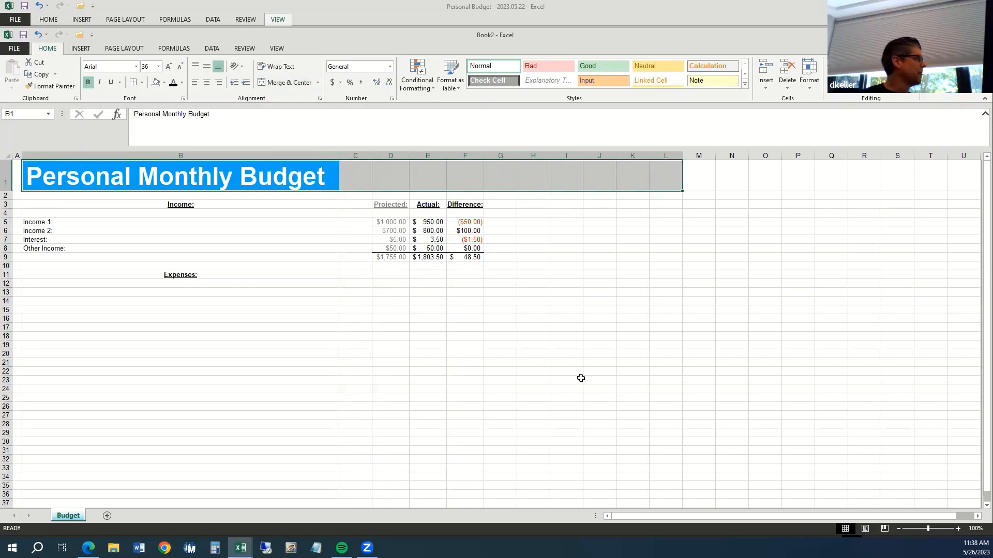
{"action": "left_click", "coordinate": [285, 86]}
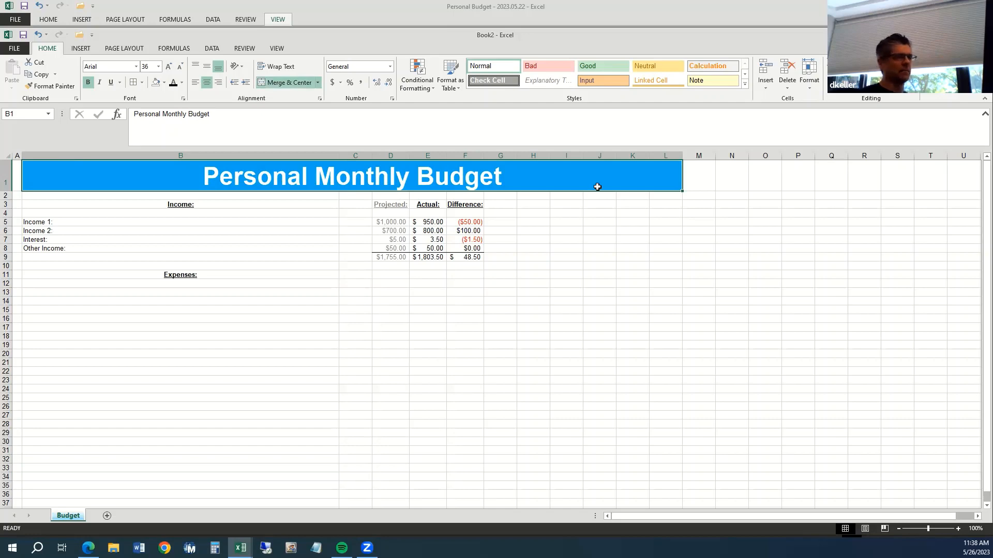
{"action": "left_click", "coordinate": [598, 231]}
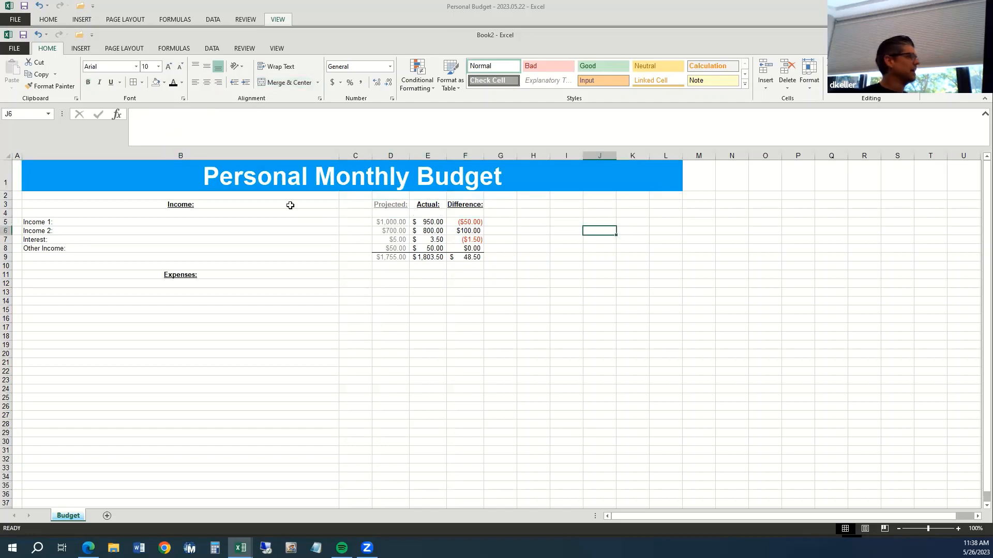
Try left, right and center alignment on the merged title in row 1, leaving it left-aligned.
{"action": "left_click", "coordinate": [258, 179]}
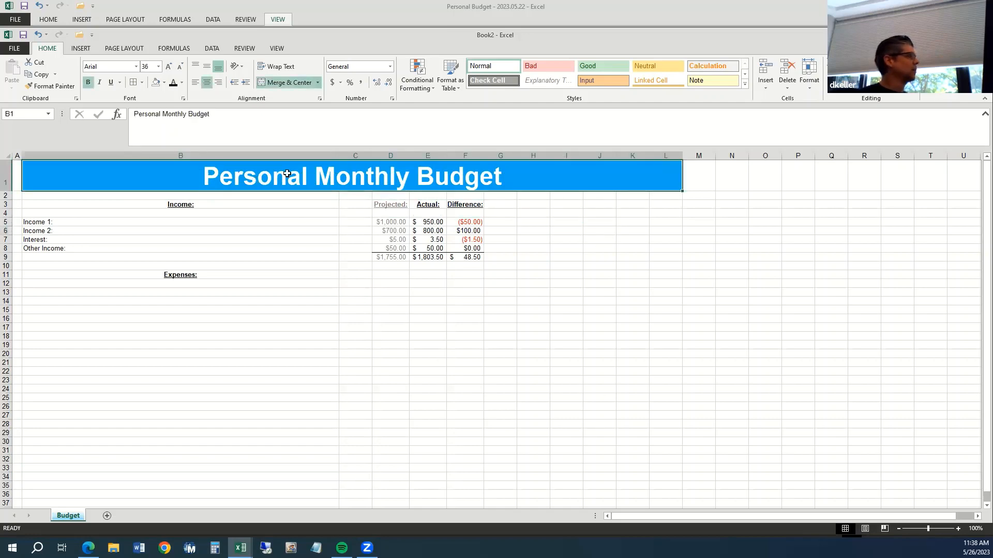
{"action": "left_click", "coordinate": [195, 85]}
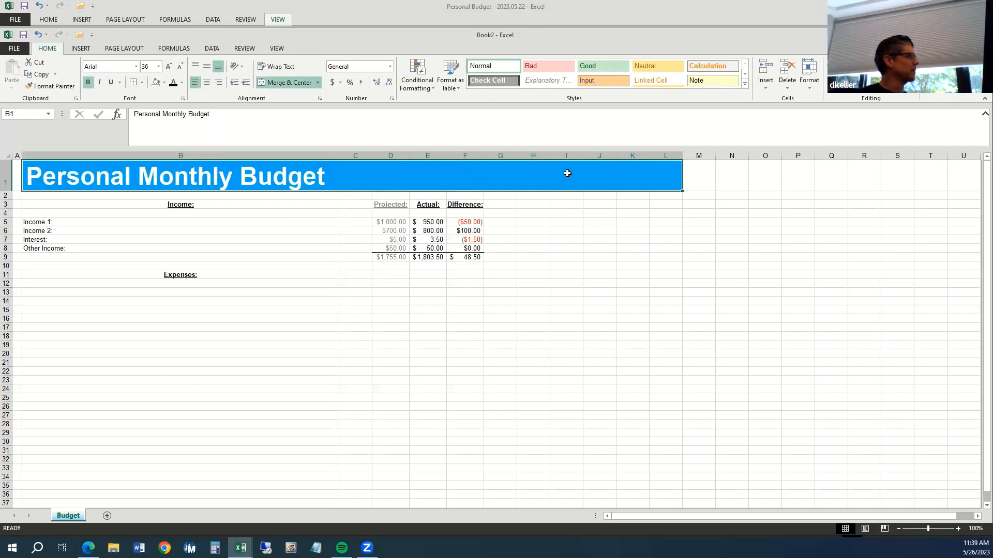
{"action": "left_click", "coordinate": [218, 83]}
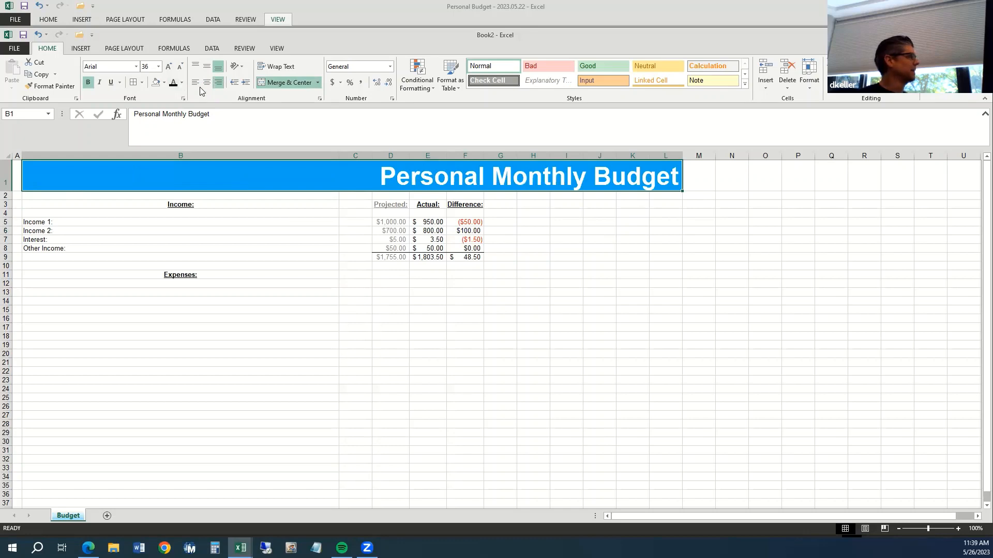
{"action": "left_click", "coordinate": [208, 84]}
{"action": "left_click", "coordinate": [195, 85]}
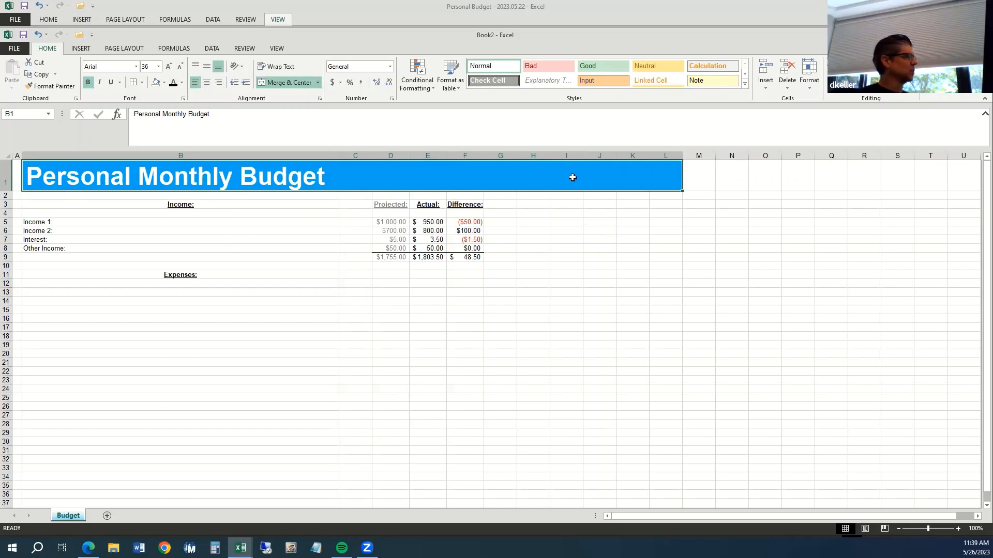
Autofit column B to the width of its income and expense labels.
{"action": "left_click_drag", "start_coordinate": [179, 196], "coordinate": [672, 195]}
{"action": "left_click_drag", "start_coordinate": [250, 204], "coordinate": [255, 354]}
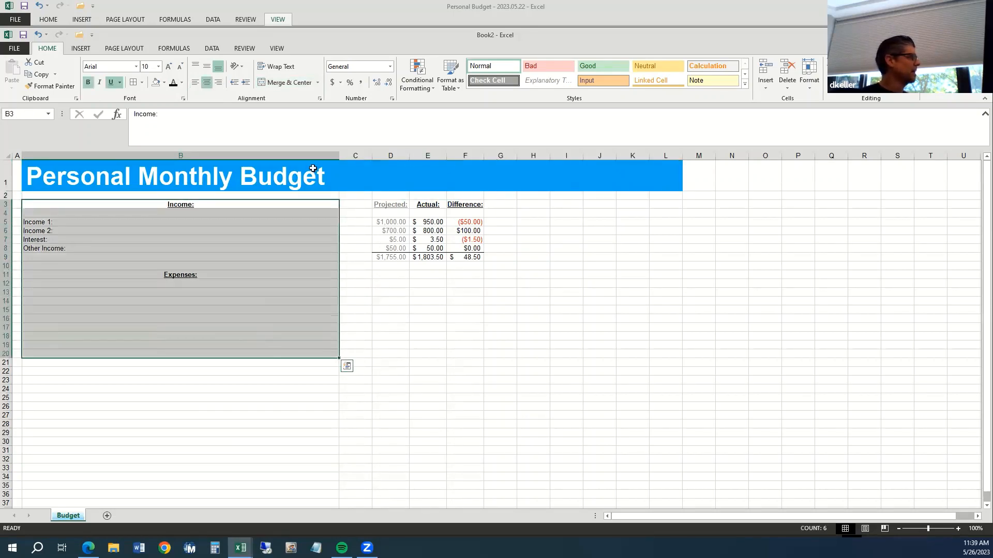
{"action": "double_click", "coordinate": [338, 156]}
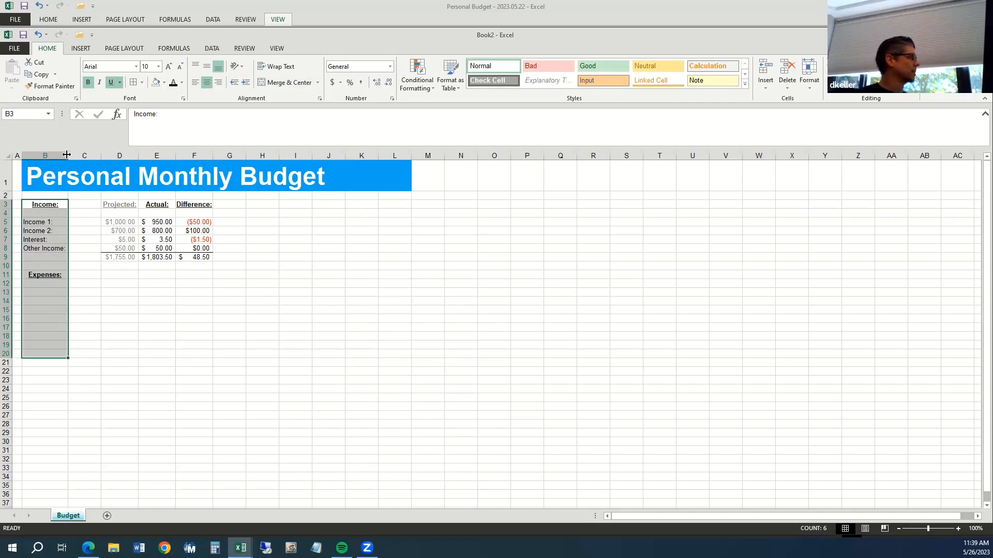
Enter the subheading Housing in B13, leaving a blank row below the Expenses: heading.
{"action": "left_click", "coordinate": [61, 239]}
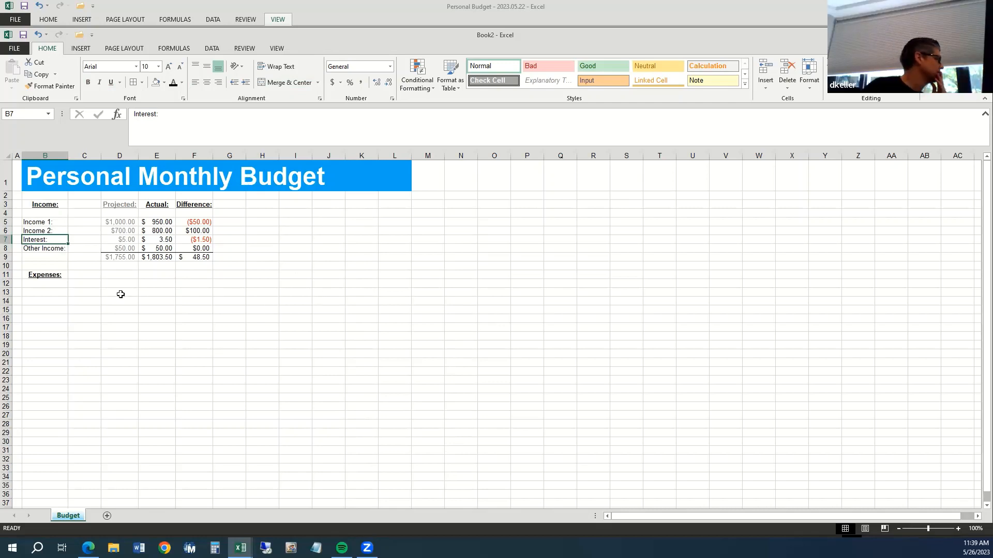
{"action": "left_click", "coordinate": [44, 285]}
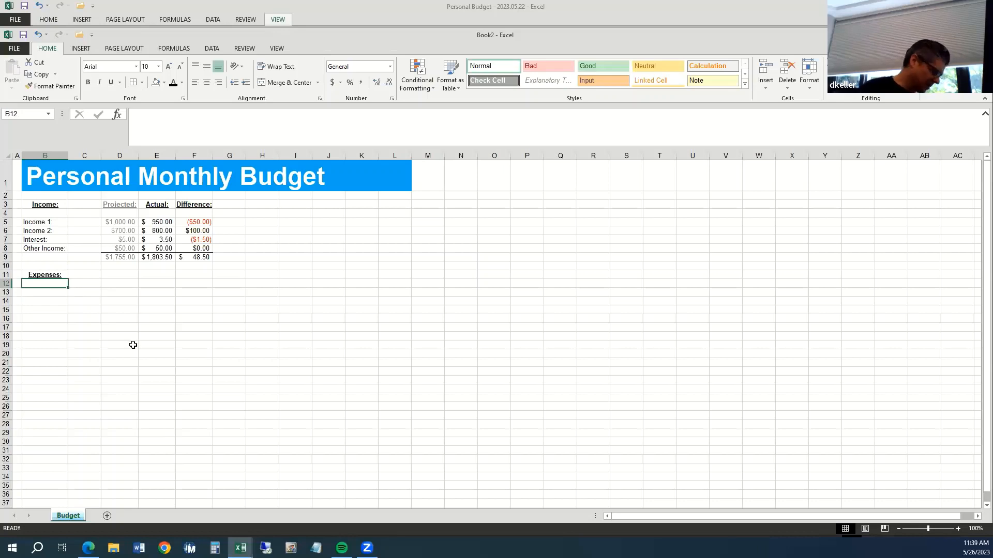
{"action": "key", "text": "Down"}
{"action": "key", "text": "Up"}
{"action": "key", "text": "Up"}
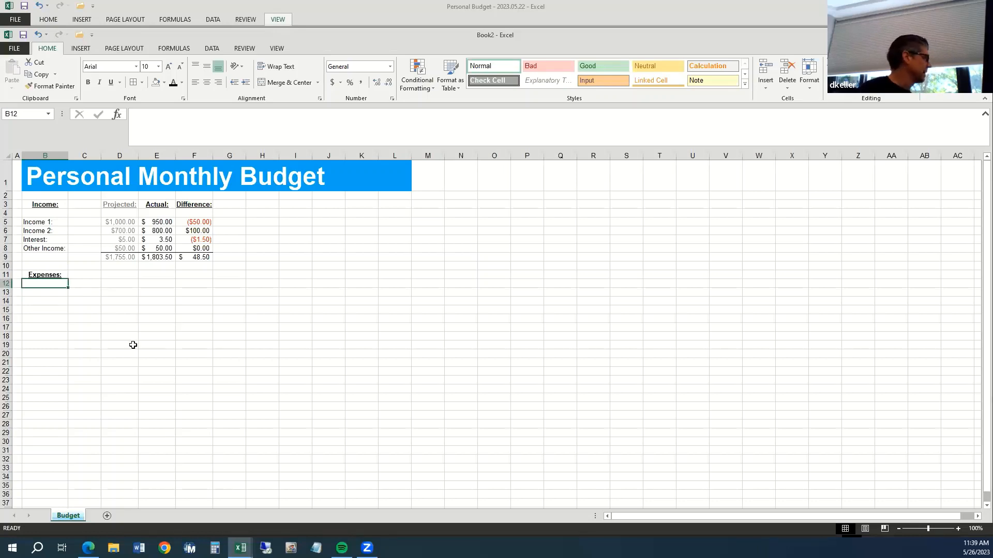
{"action": "key", "text": "Down"}
{"action": "key", "text": "Down"}
{"action": "type", "text": "Housing"}
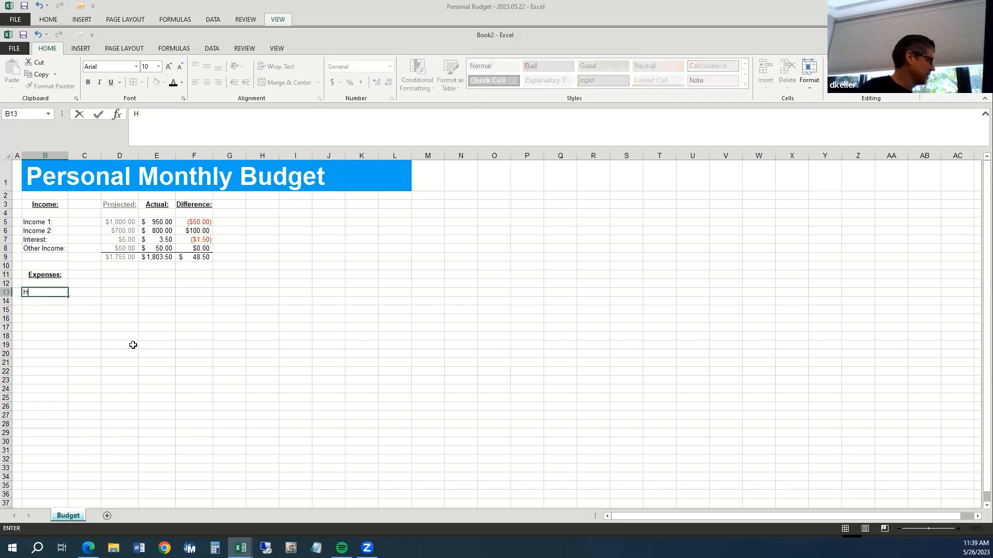
{"action": "key", "text": "Up"}
Copy the formatting of the Expenses: heading in B11 onto Housing in B13 with Format Painter.
{"action": "key", "text": "Up"}
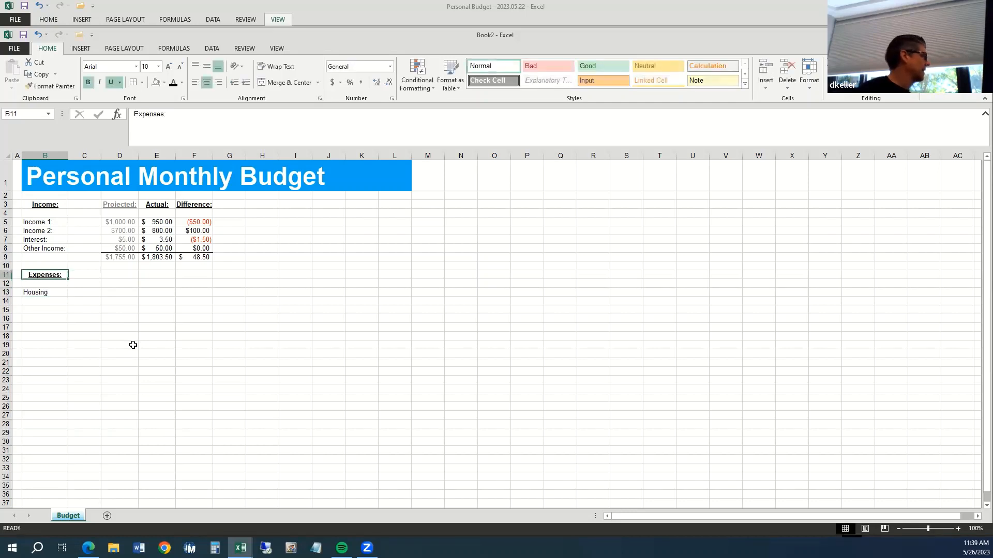
{"action": "left_click", "coordinate": [51, 85]}
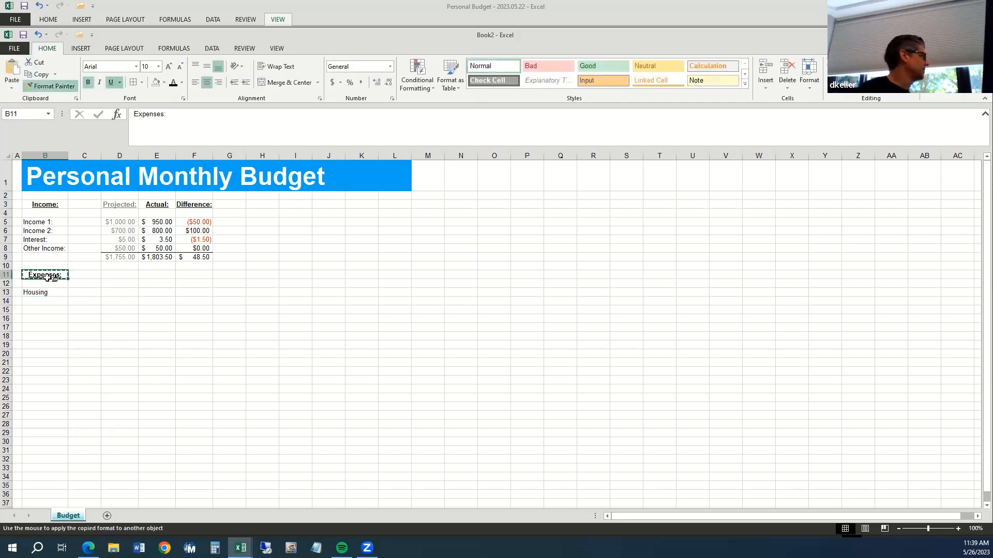
{"action": "left_click", "coordinate": [41, 292]}
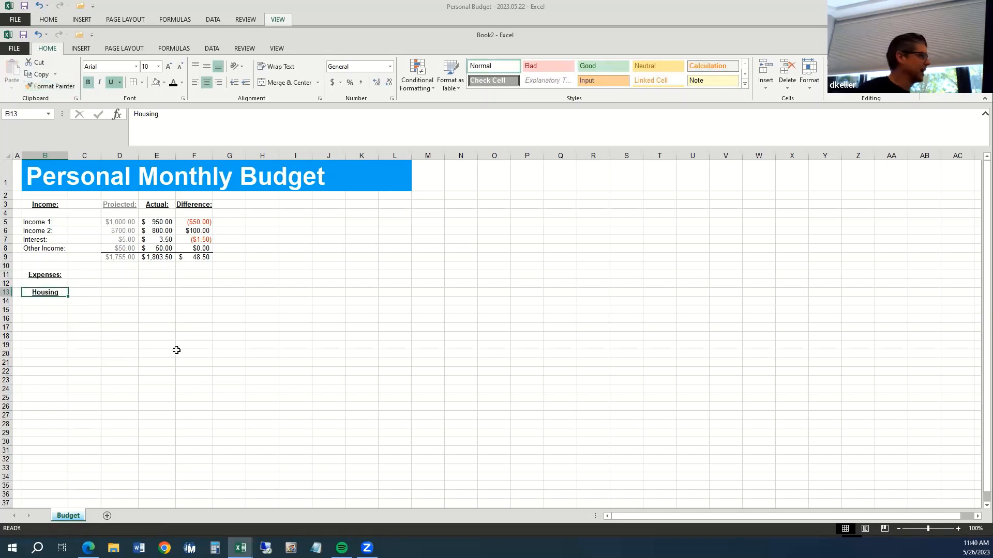
Enter the housing expense labels Rent:, Electricity:, Water: and Cable: in B15:B18.
{"action": "left_click", "coordinate": [59, 307]}
{"action": "type", "text": "Rent:"}
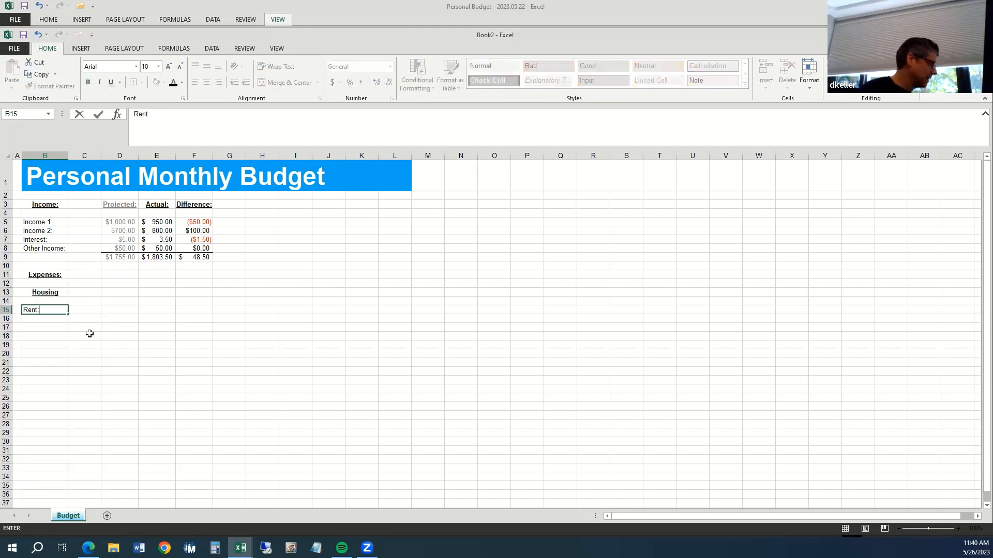
{"action": "key", "text": "Return"}
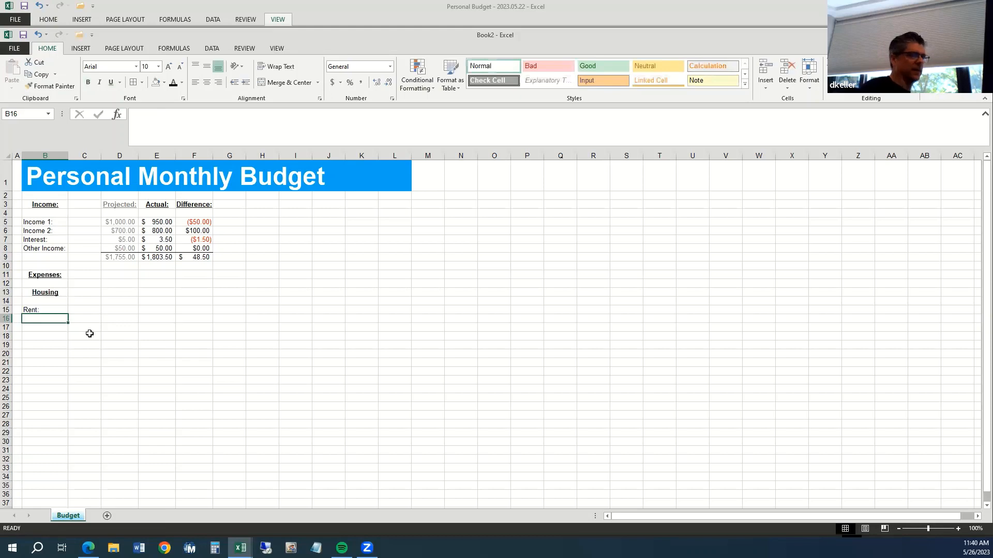
{"action": "type", "text": "Electricity"}
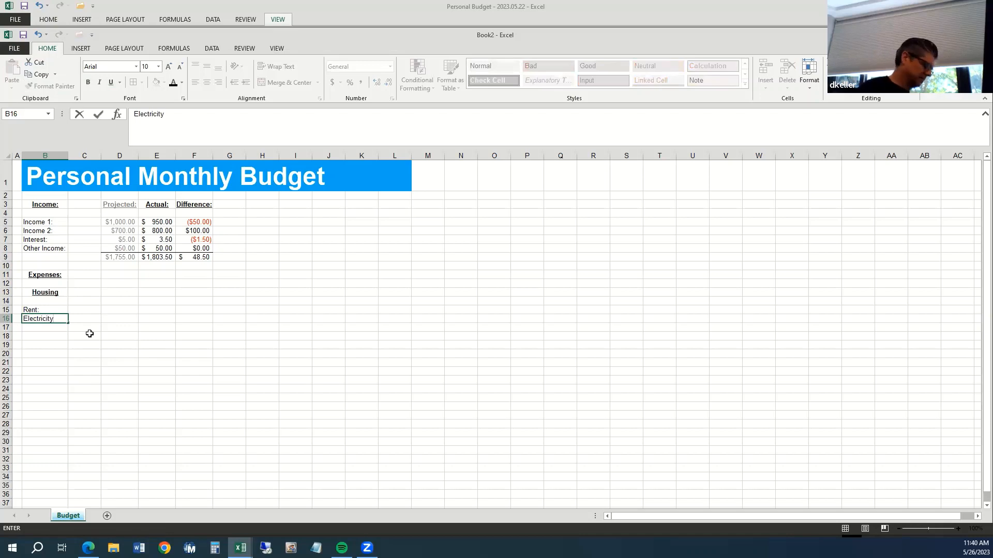
{"action": "type", "text": ":"}
{"action": "key", "text": "Return"}
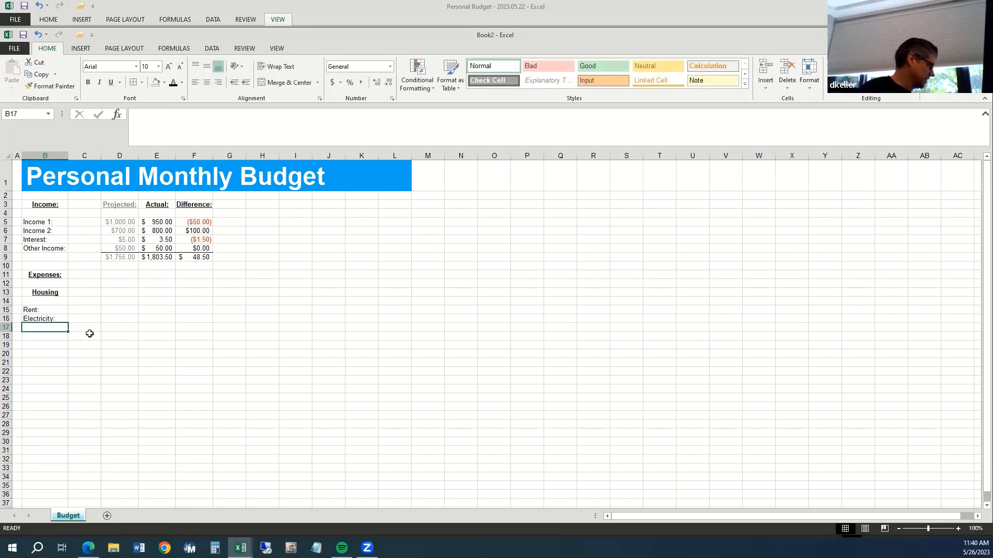
{"action": "type", "text": "Wat"}
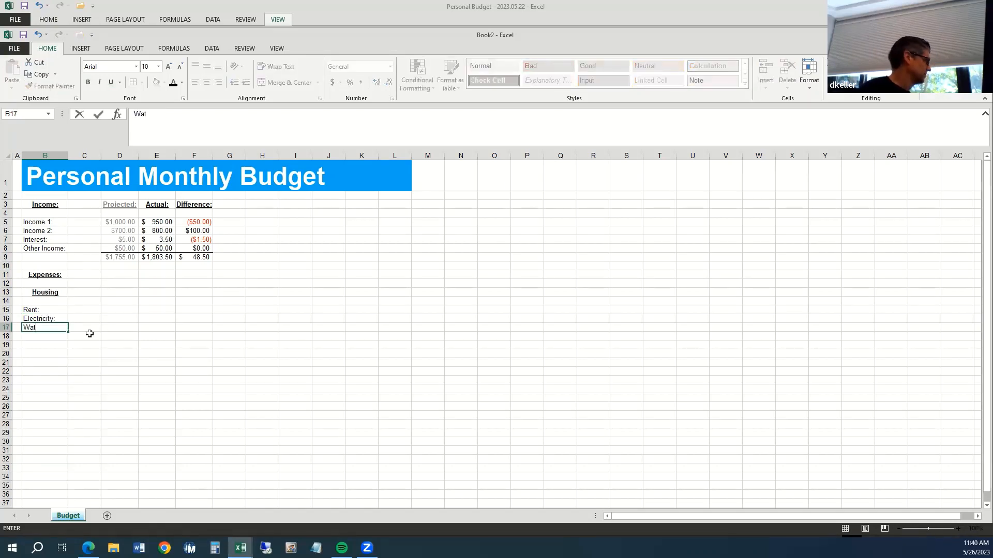
{"action": "type", "text": "er:"}
{"action": "key", "text": "Return"}
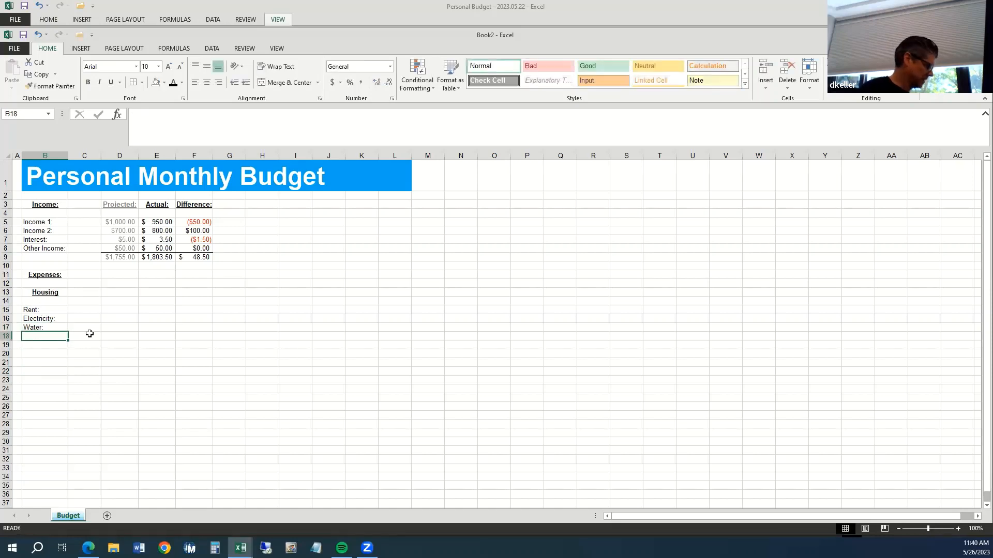
{"action": "type", "text": "Cable:"}
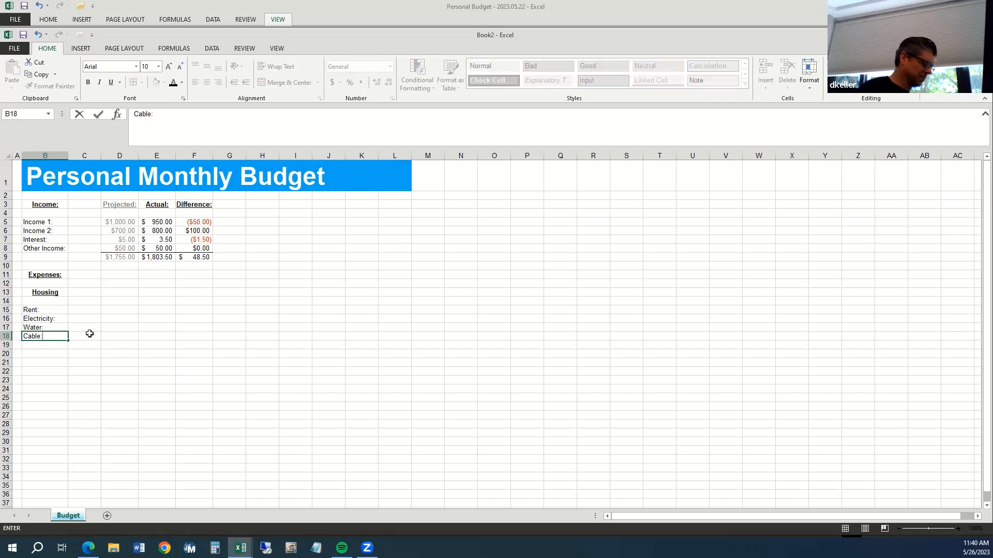
{"action": "key", "text": "ctrl+Return"}
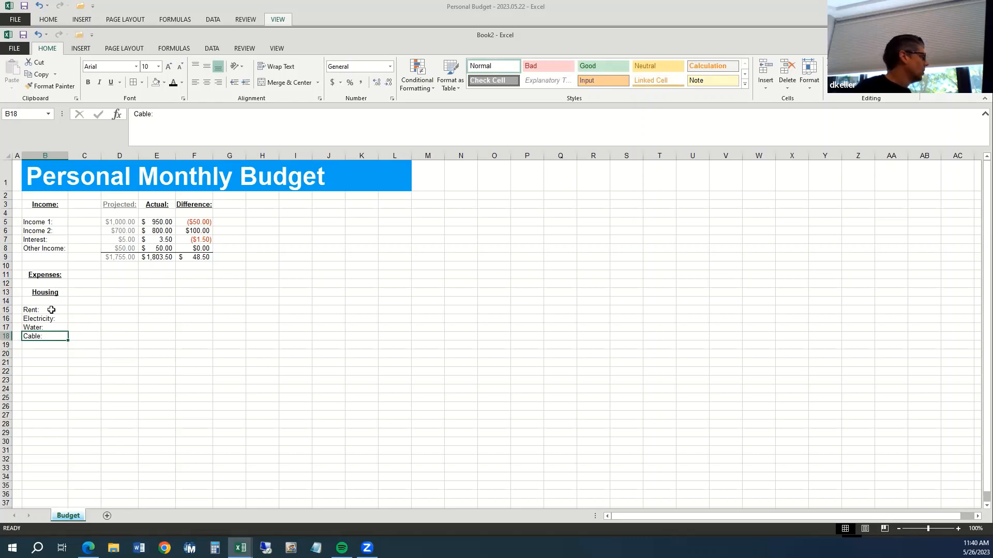
Right-align the housing expense labels Rent: through Cable: in B15:B18.
{"action": "left_click_drag", "start_coordinate": [52, 310], "coordinate": [53, 335]}
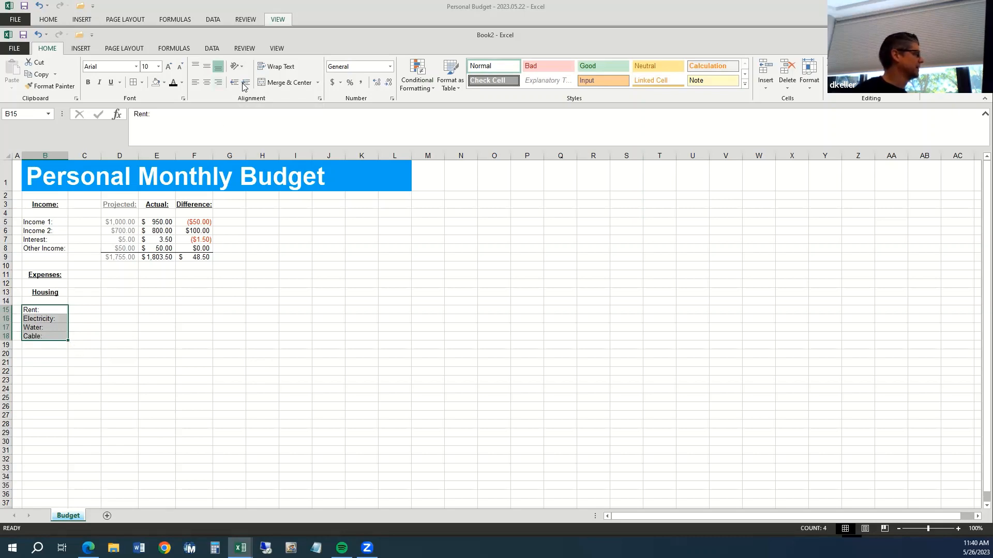
{"action": "left_click", "coordinate": [218, 83]}
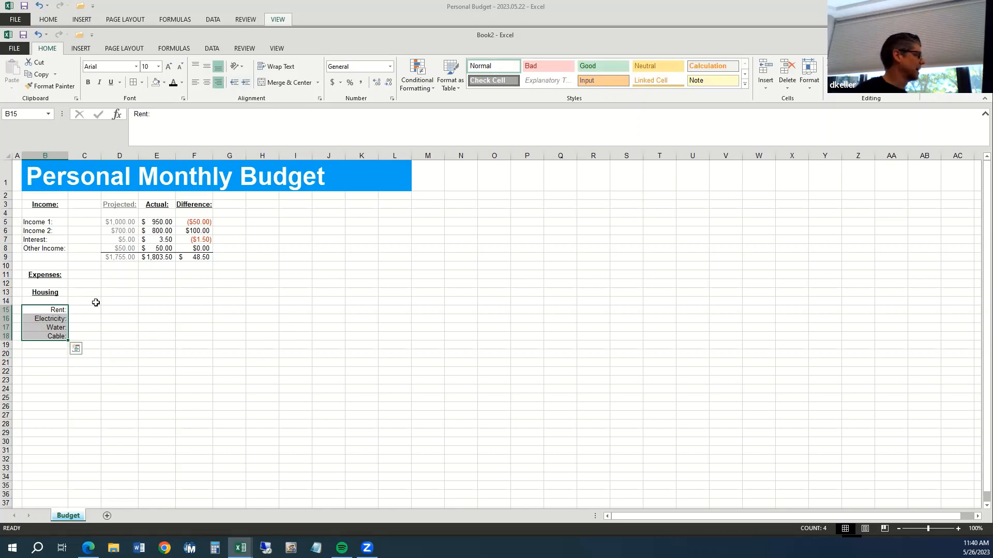
{"action": "left_click", "coordinate": [61, 310]}
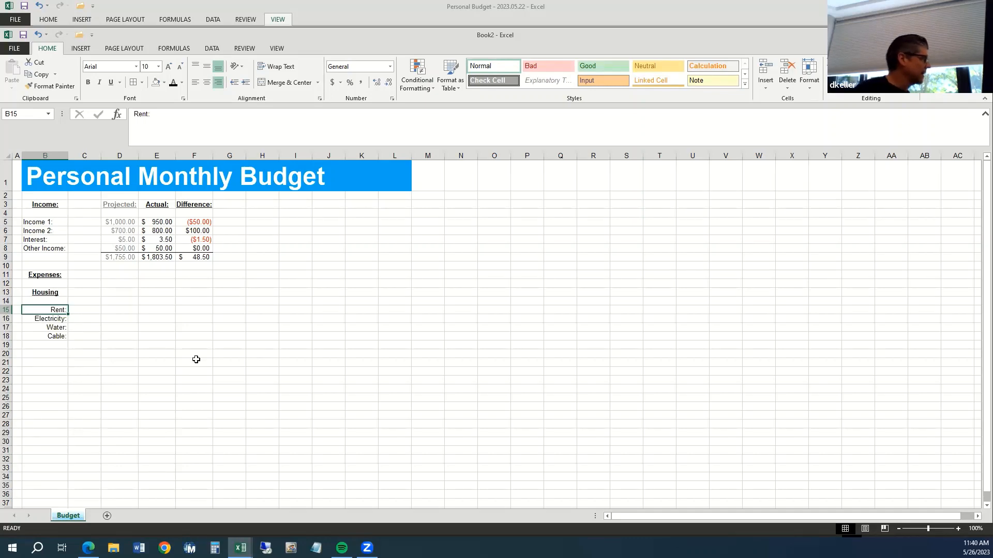
Enter the projected housing amounts 1000, 50, 14 and 25 in D15:D18.
{"action": "left_click_drag", "start_coordinate": [122, 223], "coordinate": [186, 255]}
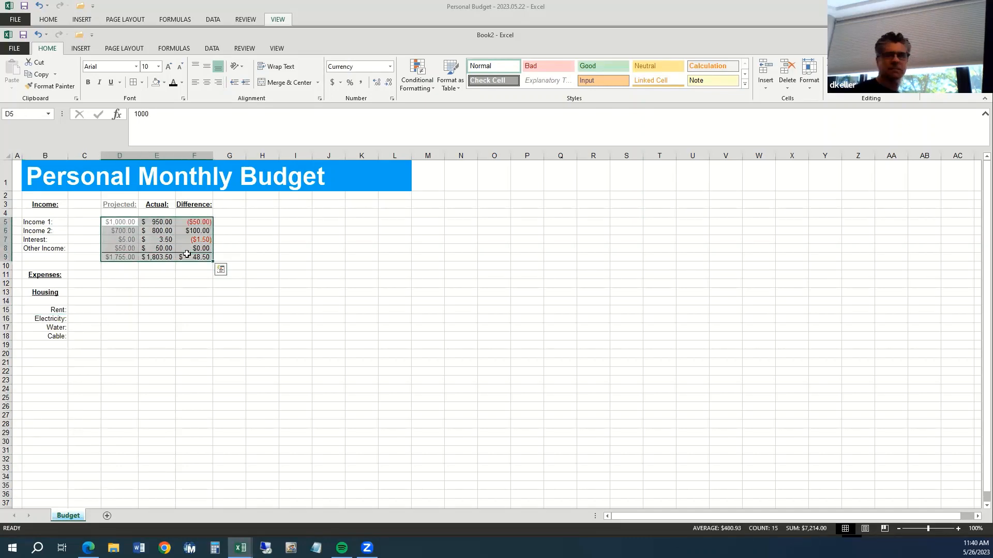
{"action": "left_click", "coordinate": [89, 309]}
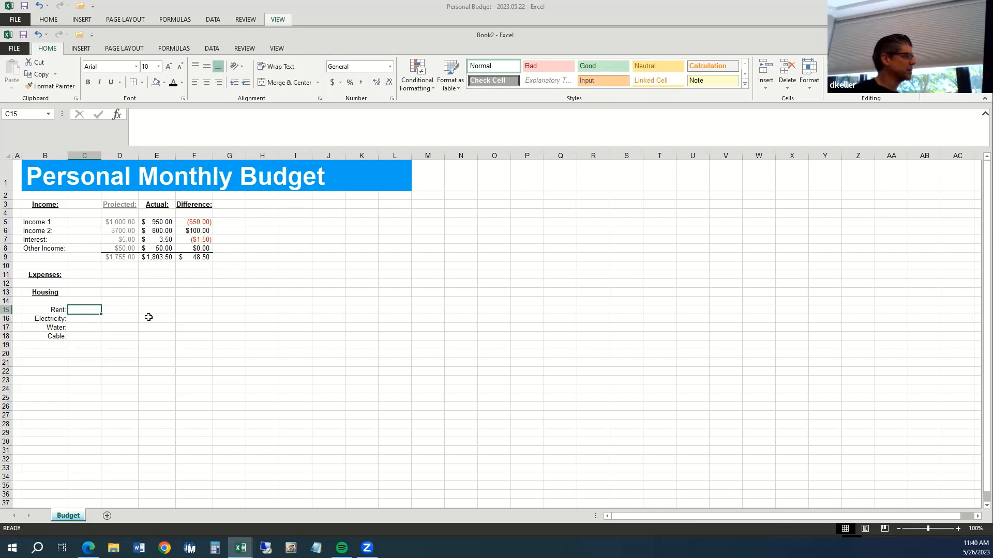
{"action": "left_click", "coordinate": [119, 313]}
{"action": "type", "text": "1"}
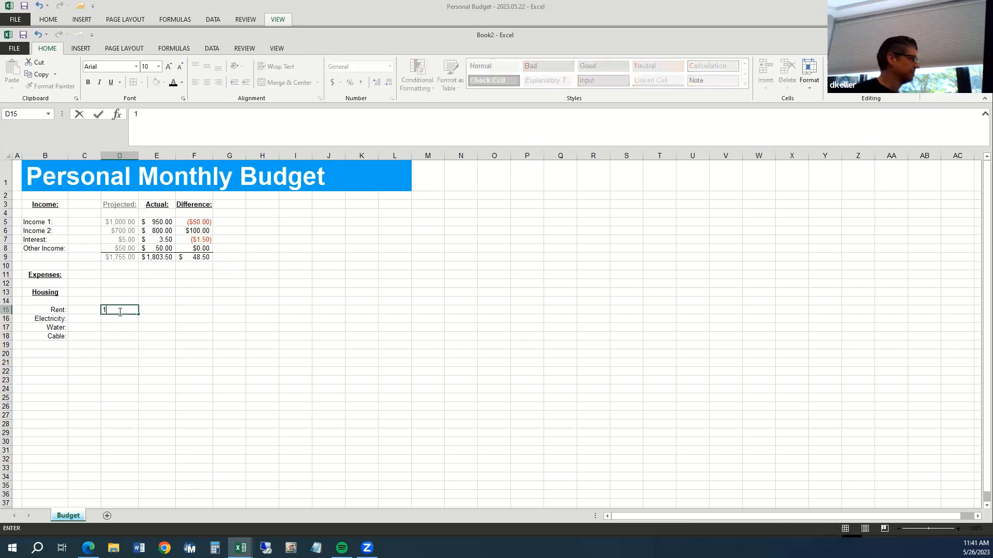
{"action": "type", "text": "000"}
{"action": "key", "text": "Return"}
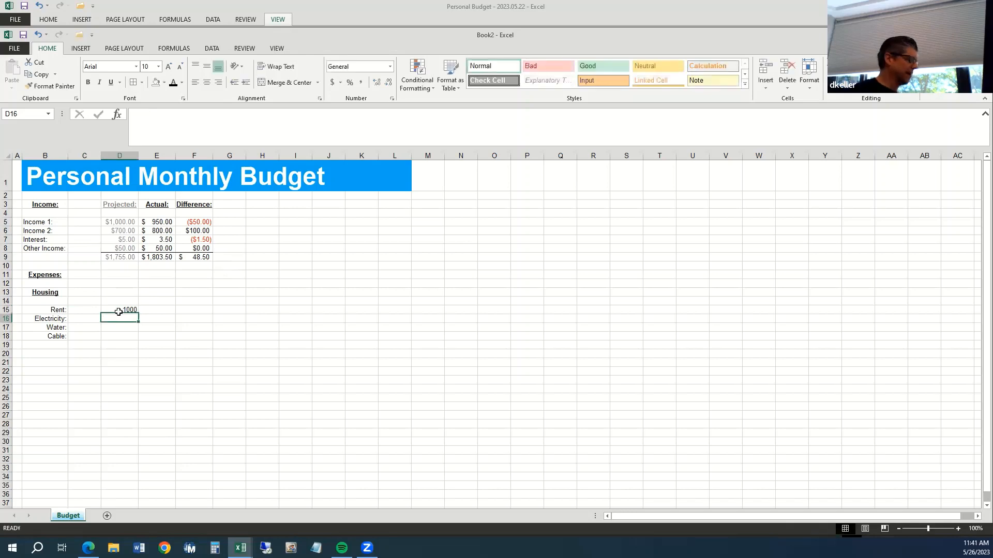
{"action": "type", "text": "50"}
{"action": "key", "text": "Return"}
{"action": "type", "text": "14"}
{"action": "key", "text": "Return"}
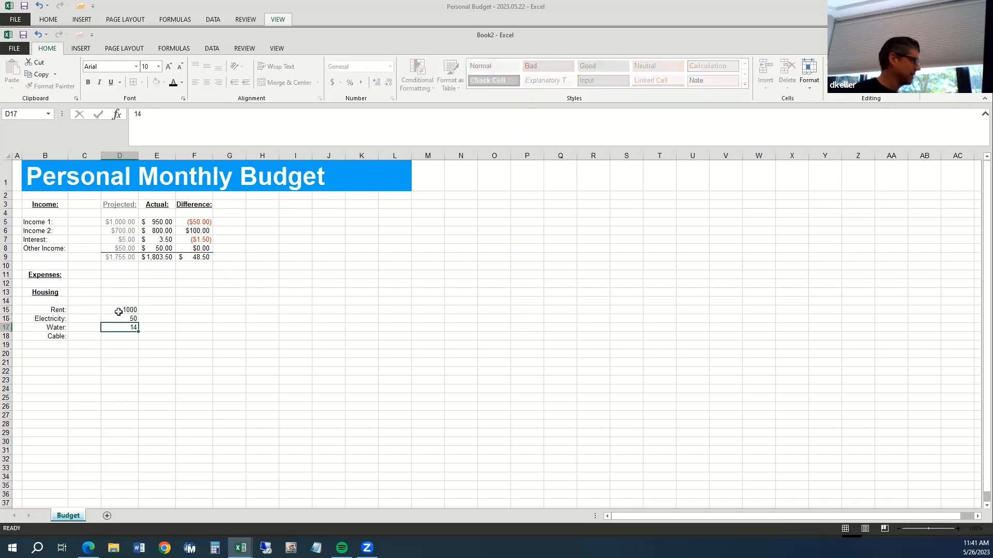
{"action": "type", "text": "25"}
{"action": "key", "text": "ctrl+Return"}
{"action": "key", "text": "Return"}
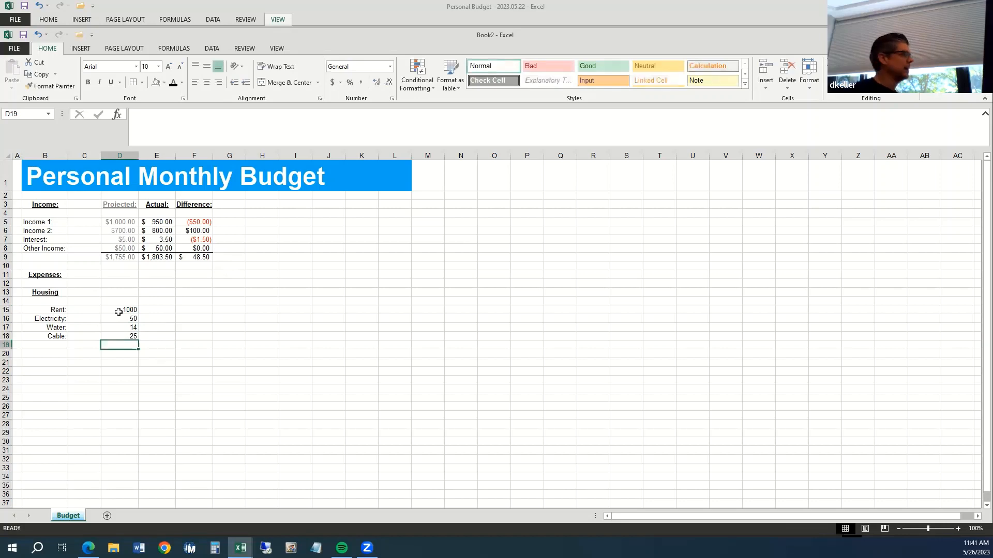
Copy the income amounts, formulas and totals from D5:F9 and paste them into the housing section starting at D15.
{"action": "left_click_drag", "start_coordinate": [126, 223], "coordinate": [189, 257]}
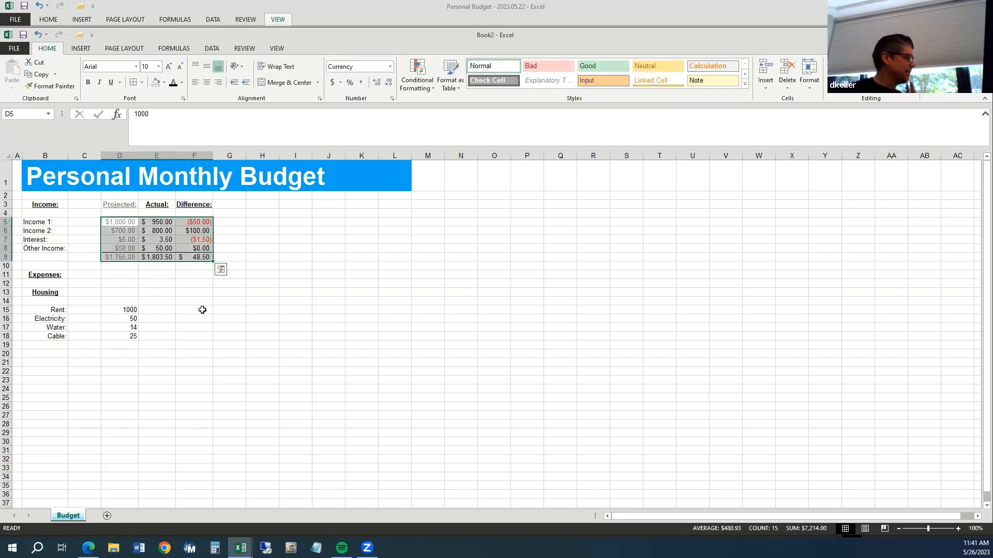
{"action": "key", "text": "ctrl+c"}
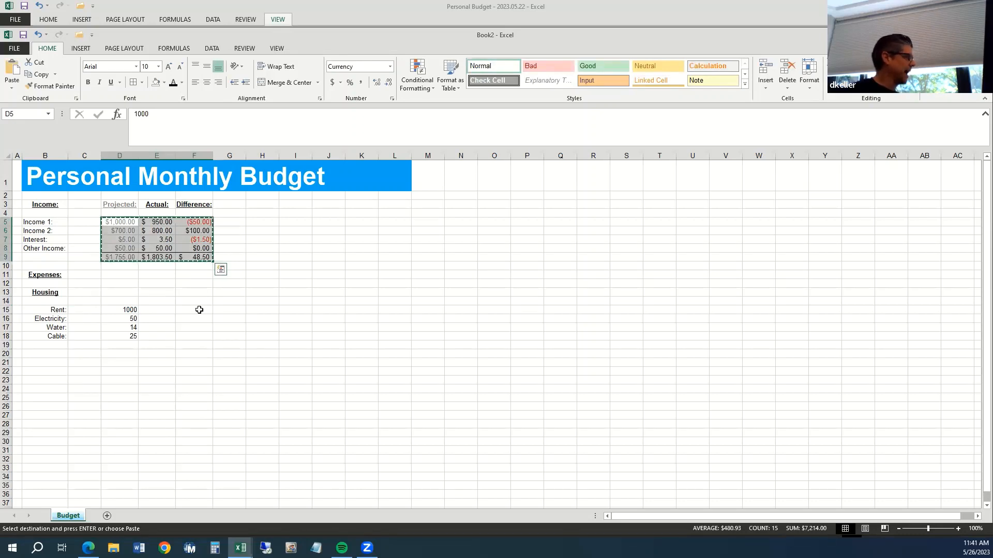
{"action": "left_click", "coordinate": [132, 309]}
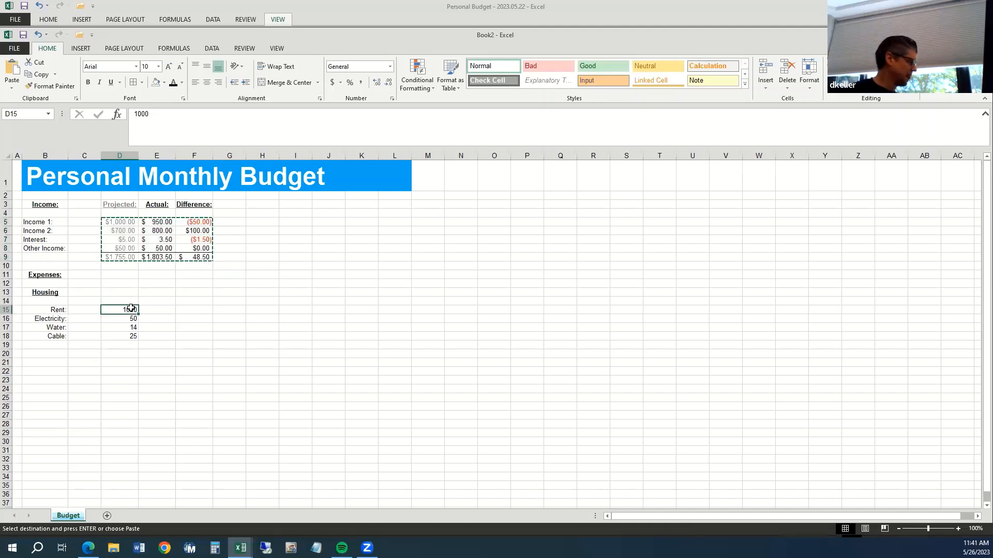
{"action": "key", "text": "ctrl+v"}
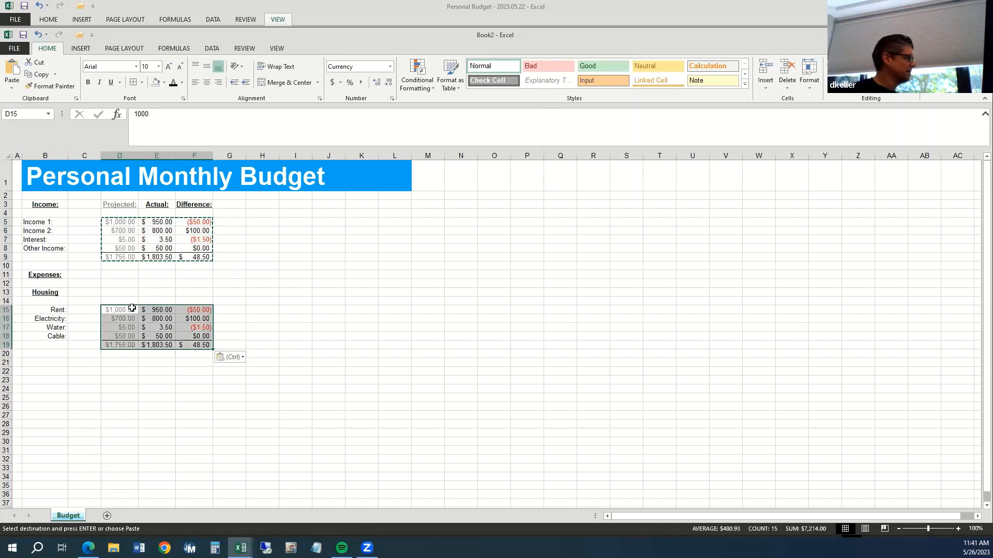
Clear the pasted projected and actual amounts in D15:E18, then check the total formulas in D19:F19.
{"action": "left_click_drag", "start_coordinate": [132, 309], "coordinate": [153, 339]}
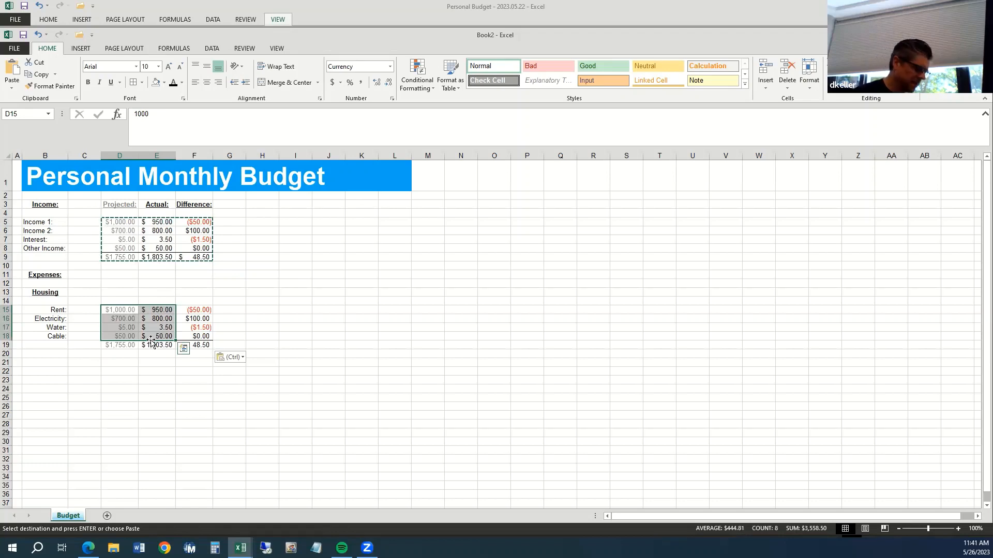
{"action": "key", "text": "Delete"}
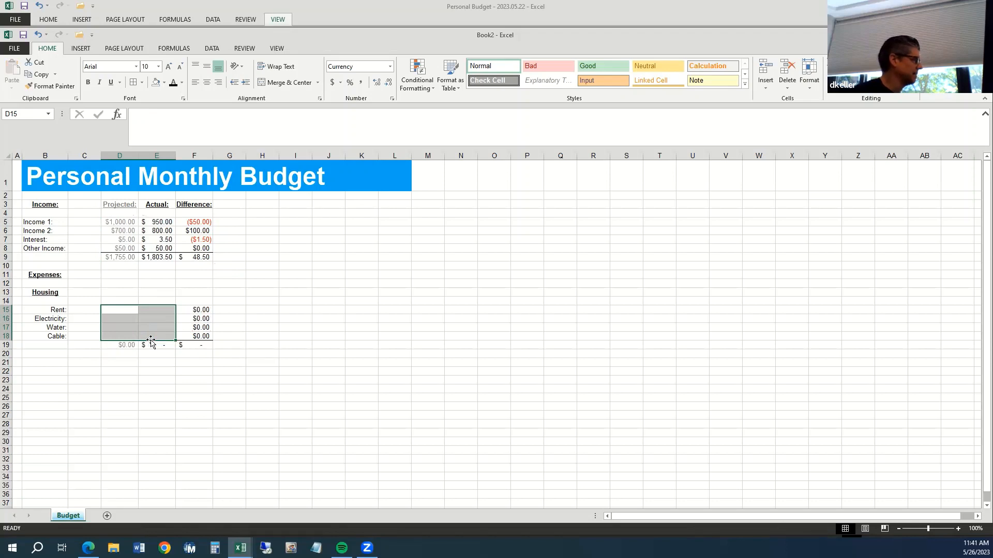
{"action": "left_click", "coordinate": [195, 370]}
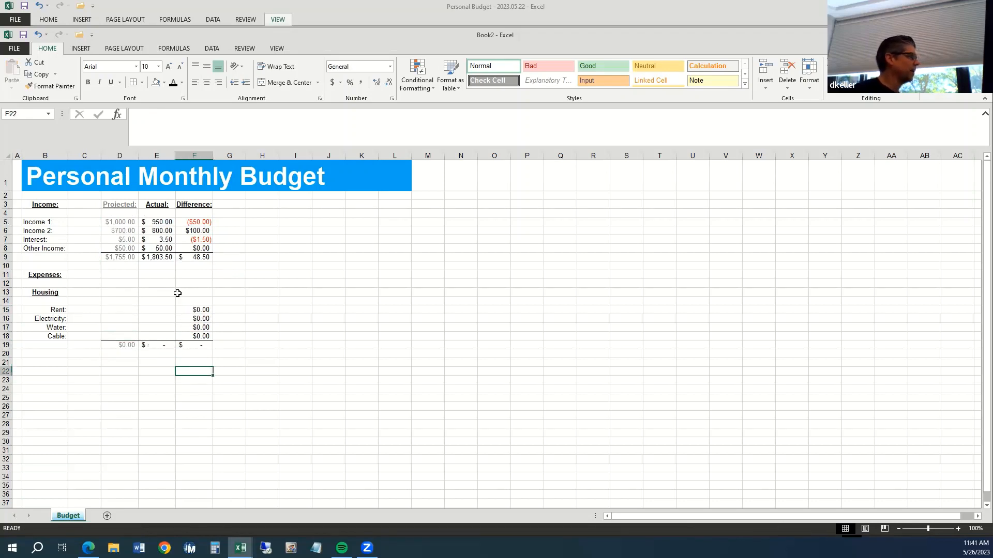
{"action": "left_click", "coordinate": [129, 344]}
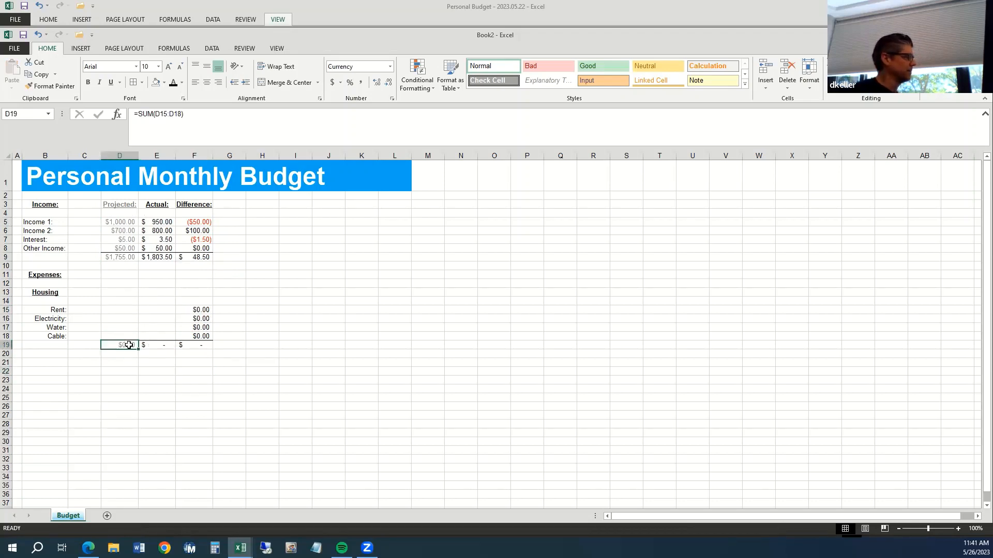
{"action": "left_click", "coordinate": [157, 345]}
{"action": "left_click", "coordinate": [184, 345]}
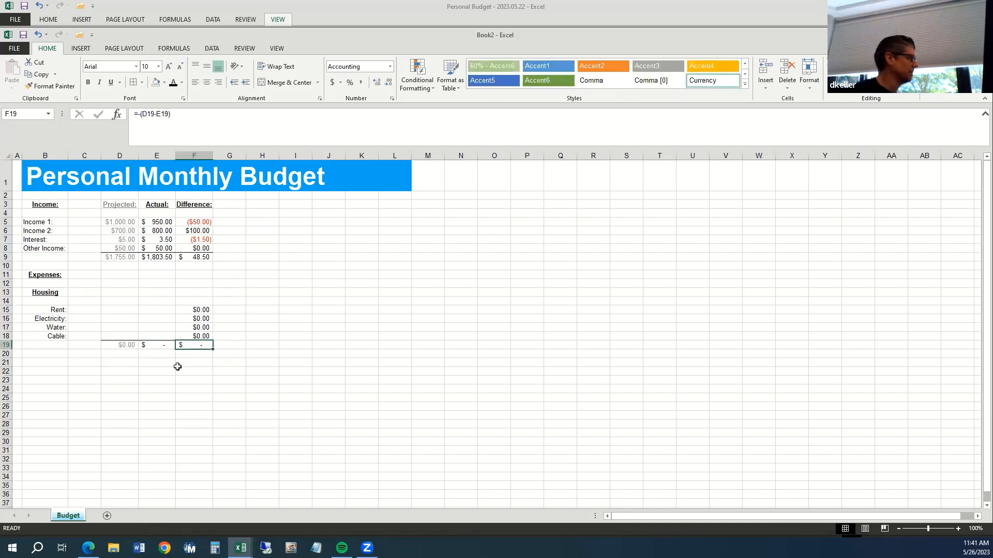
Enter the projected housing amounts 500, 75, 15 and 25 in D15:D18 and check the total formula in D19.
{"action": "left_click", "coordinate": [115, 311]}
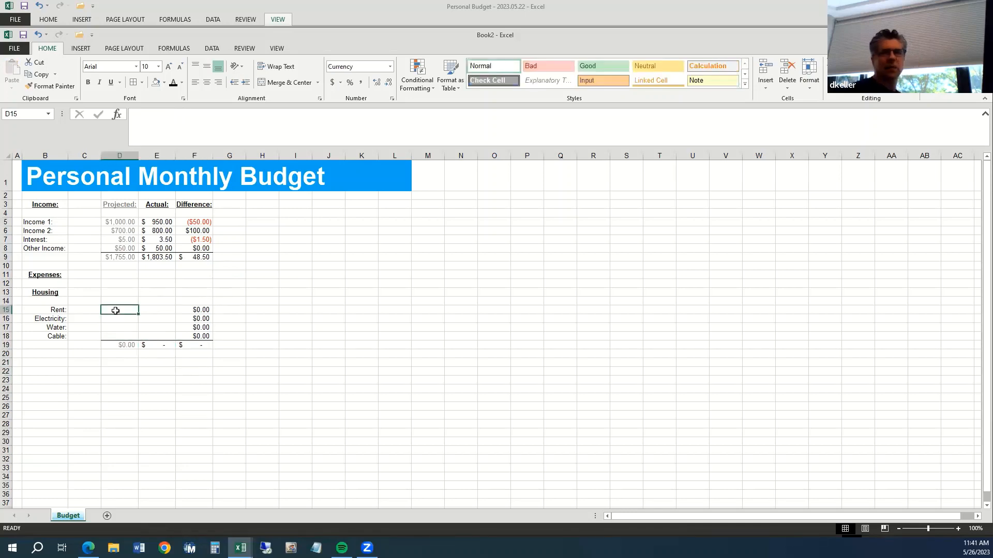
{"action": "type", "text": "500"}
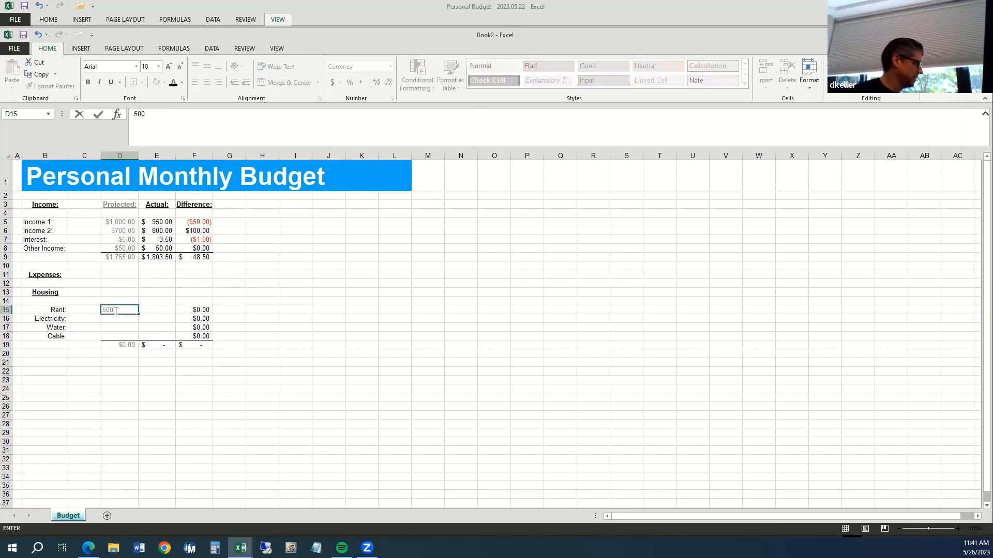
{"action": "key", "text": "Return"}
{"action": "type", "text": "75"}
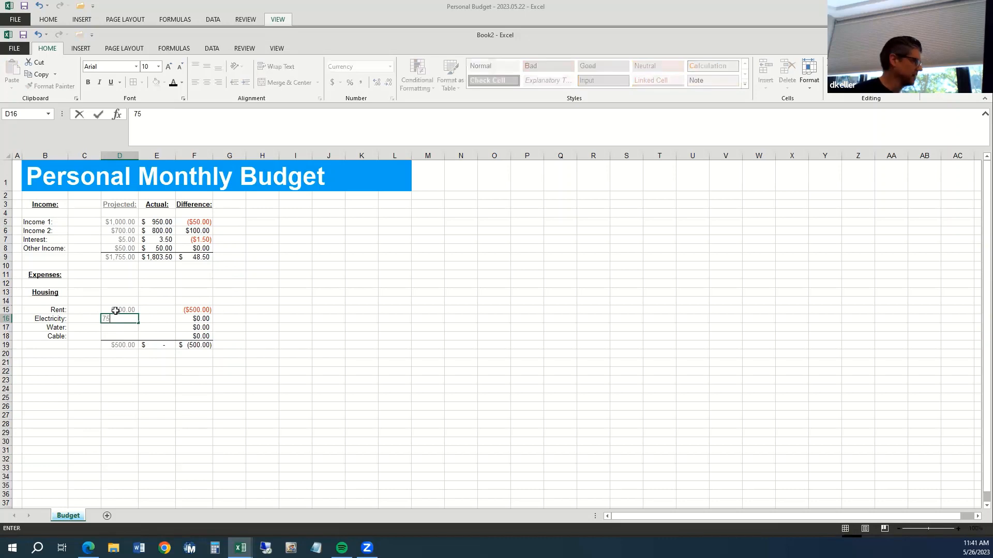
{"action": "key", "text": "Return"}
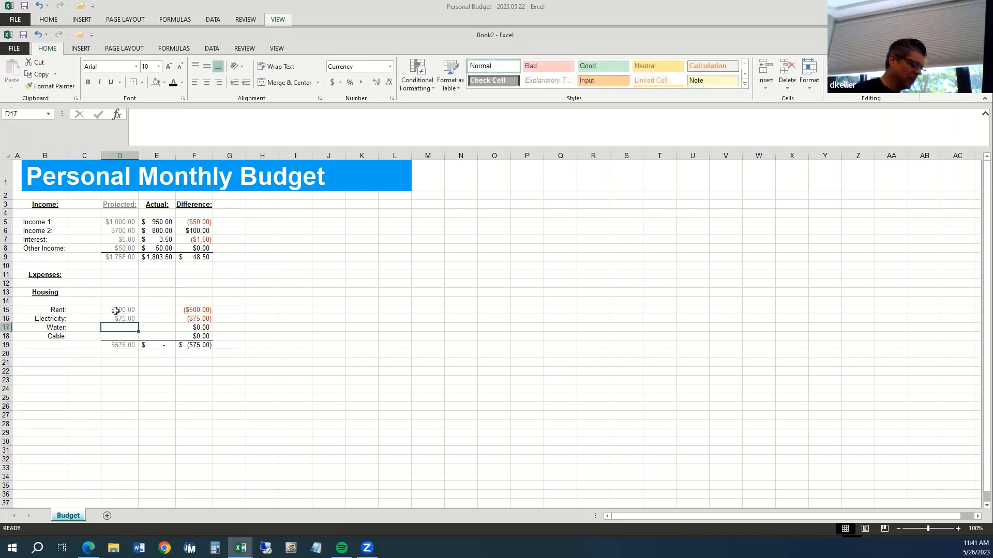
{"action": "type", "text": "15"}
{"action": "key", "text": "Return"}
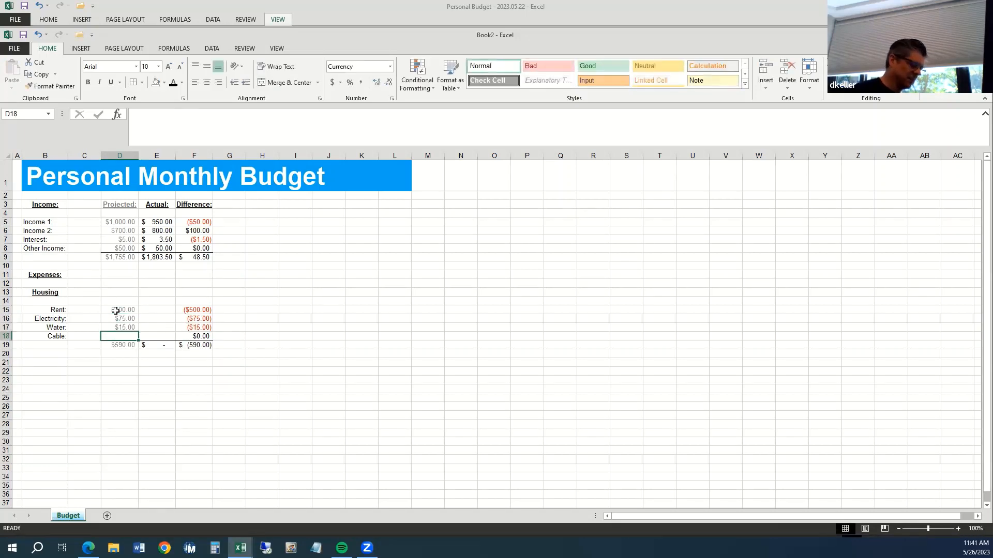
{"action": "type", "text": "25"}
{"action": "key", "text": "Up"}
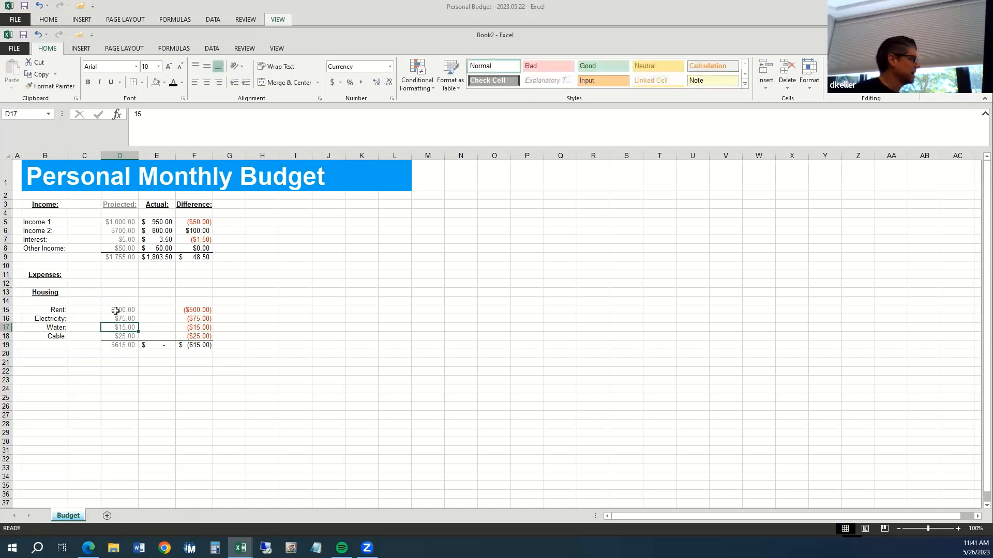
{"action": "key", "text": "Up"}
{"action": "key", "text": "Up"}
{"action": "key", "text": "Down"}
{"action": "key", "text": "Down"}
{"action": "key", "text": "Down"}
{"action": "key", "text": "Down"}
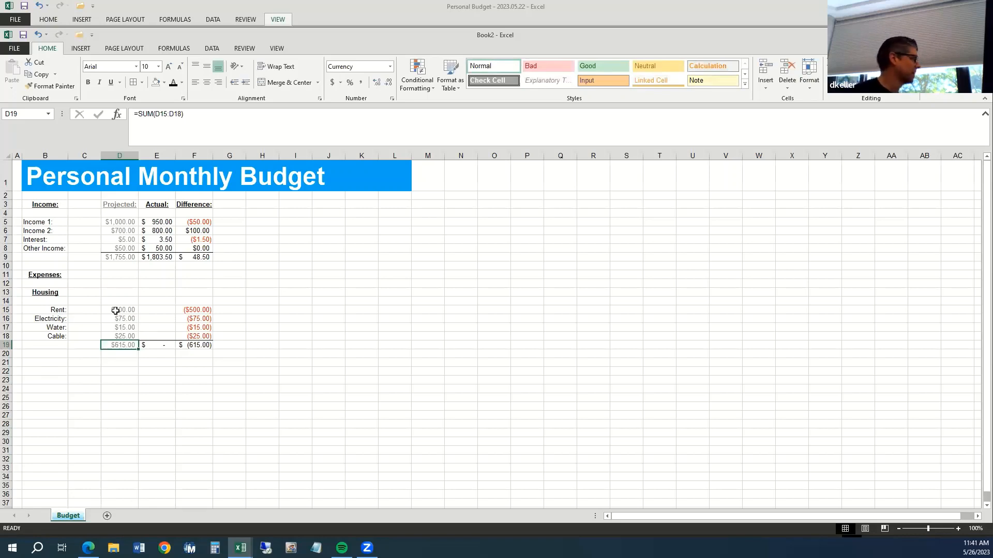
Enter the actual housing amounts 500, 70, 20 and 25 in E15:E18.
{"action": "left_click", "coordinate": [155, 310]}
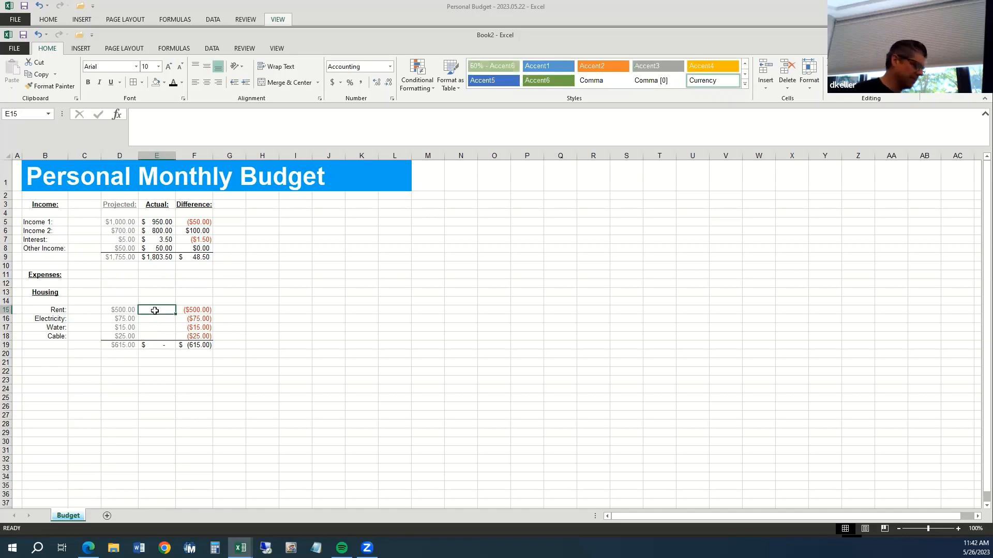
{"action": "type", "text": "500"}
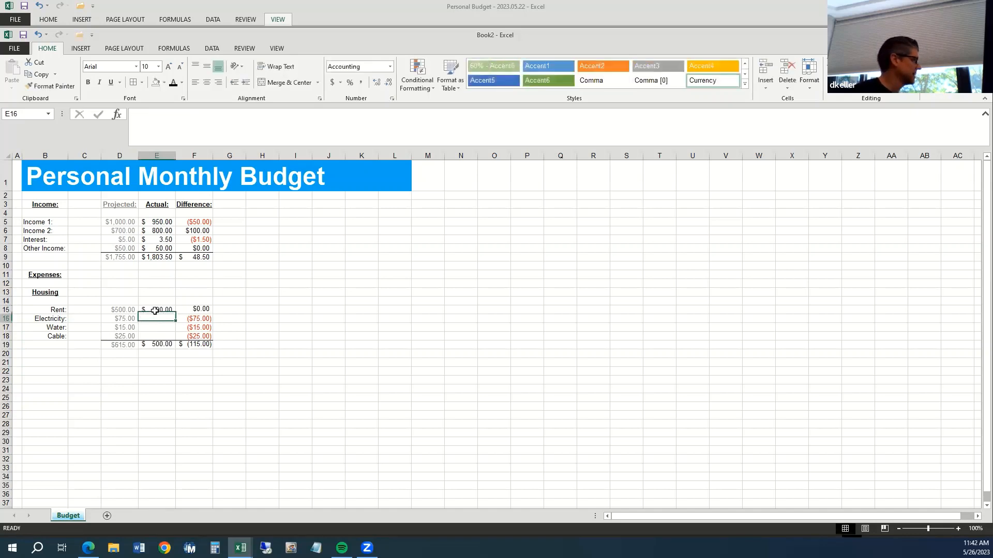
{"action": "key", "text": "Return"}
{"action": "type", "text": "70"}
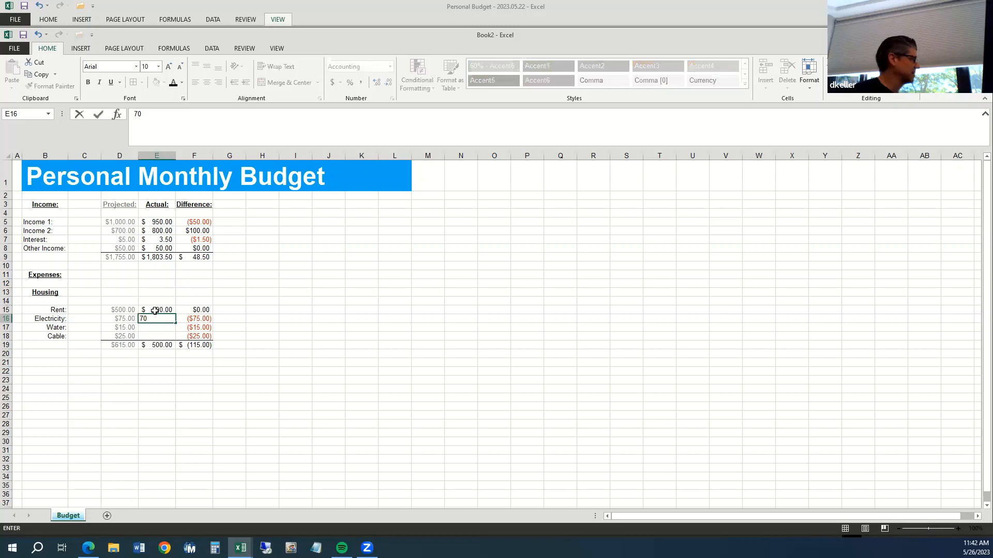
{"action": "key", "text": "Return"}
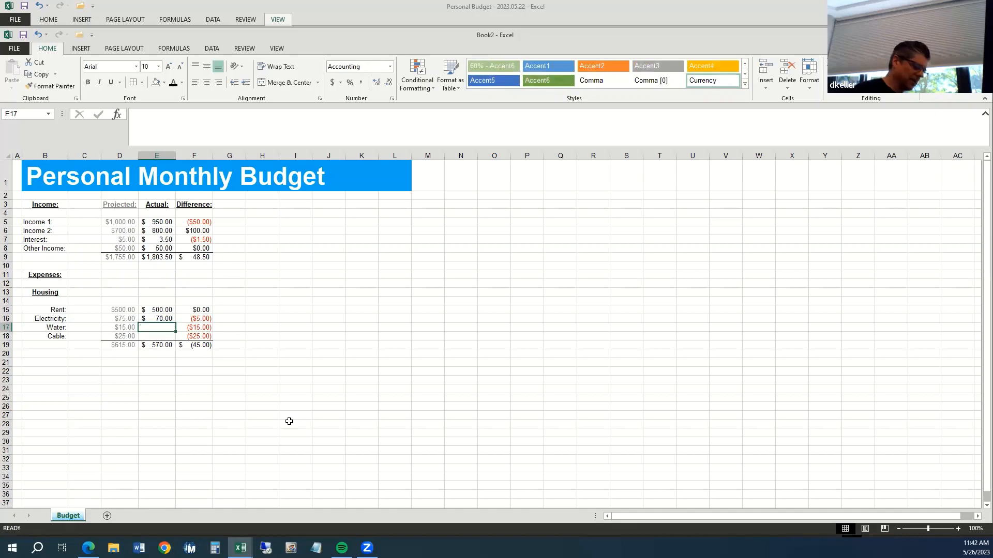
{"action": "type", "text": "20"}
{"action": "key", "text": "Return"}
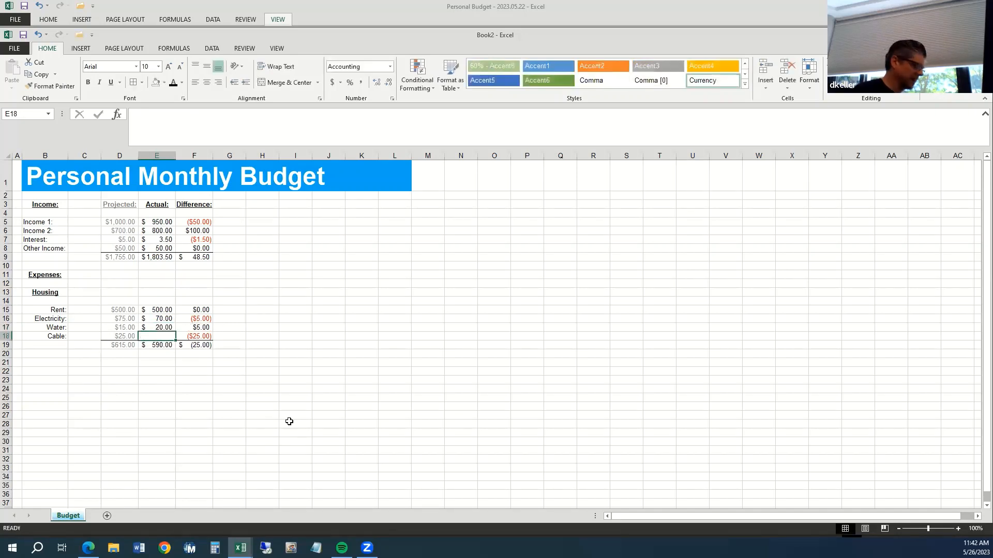
{"action": "type", "text": "25"}
{"action": "key", "text": "Up"}
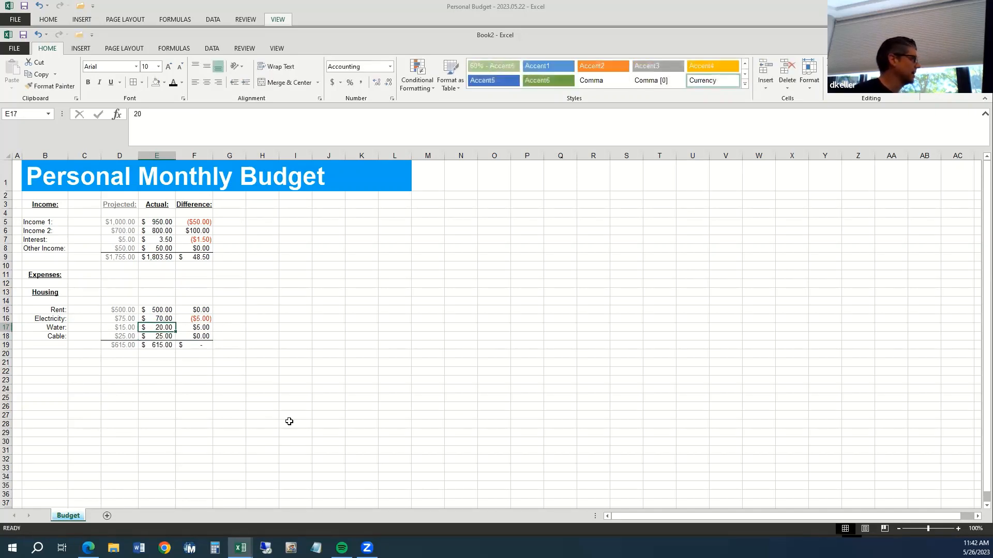
Examine the Difference formulas and signs for the housing expenses in F15:F17.
{"action": "key", "text": "Down"}
{"action": "key", "text": "Right"}
{"action": "key", "text": "Right"}
{"action": "key", "text": "Up"}
{"action": "key", "text": "Up"}
{"action": "key", "text": "Up"}
{"action": "key", "text": "Left"}
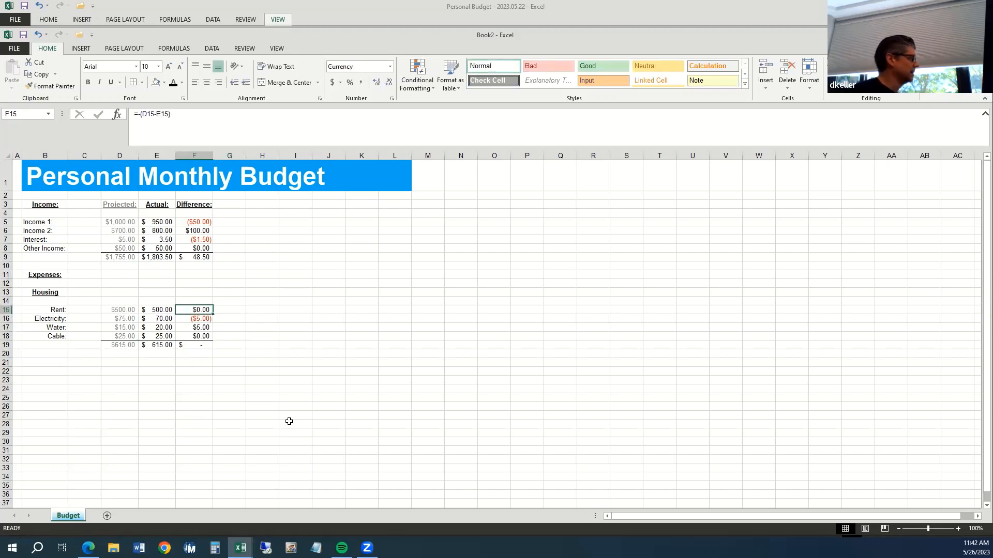
{"action": "key", "text": "Down"}
{"action": "key", "text": "Down"}
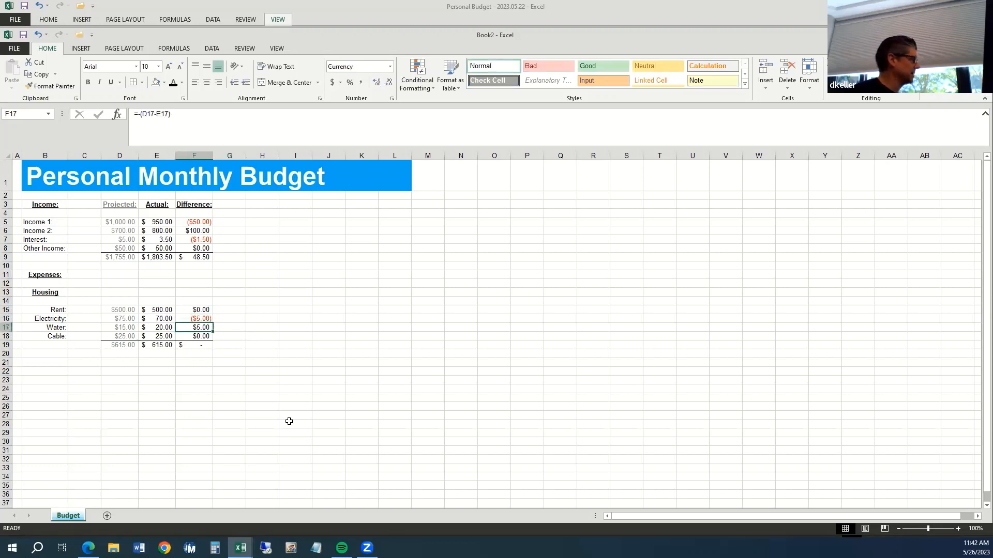
{"action": "key", "text": "Left"}
{"action": "key", "text": "Right"}
{"action": "key", "text": "Right"}
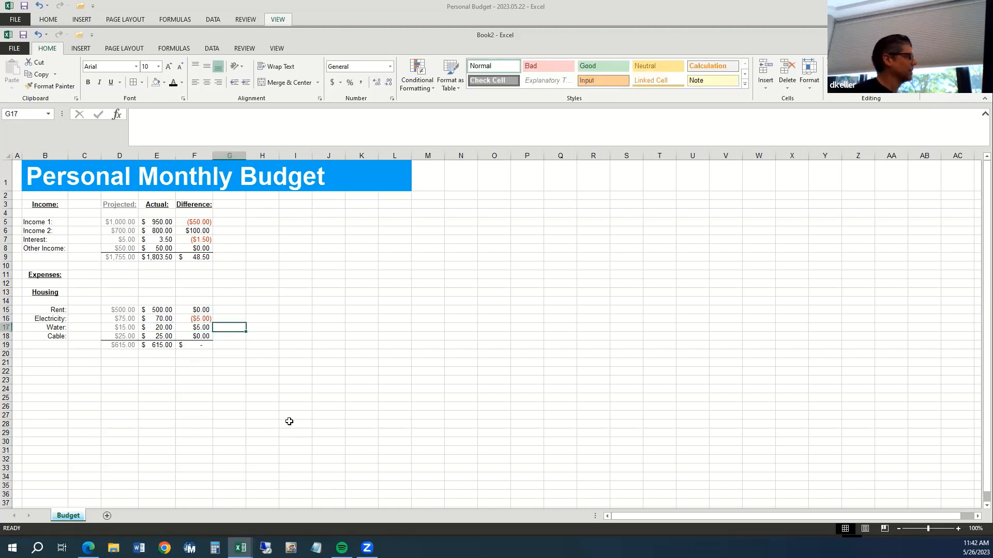
{"action": "key", "text": "Left"}
{"action": "key", "text": "Up"}
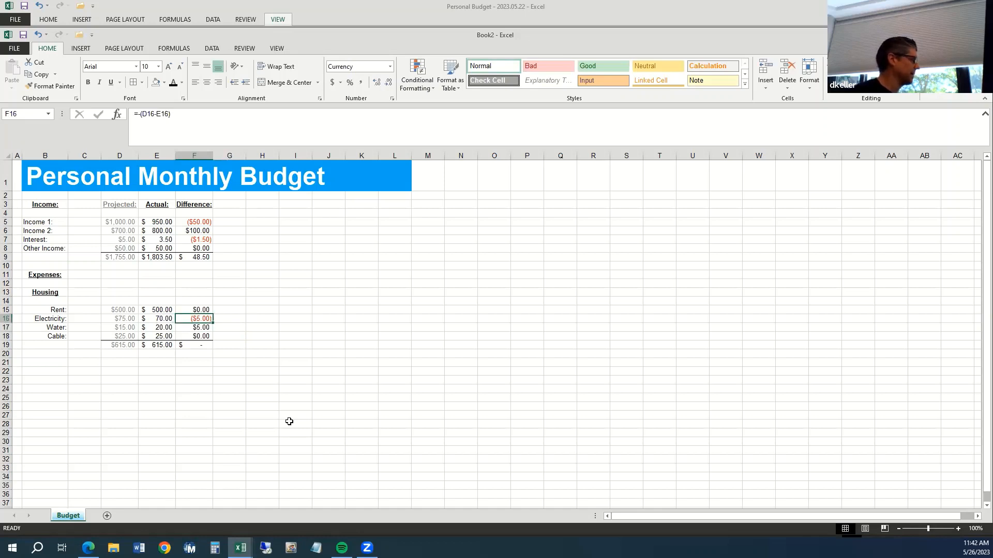
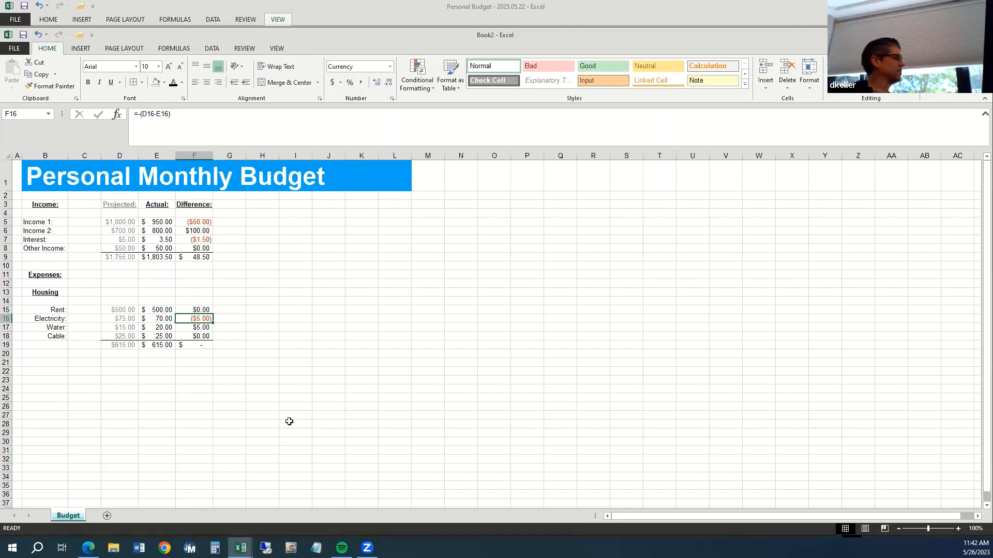
Remove the leading minus sign from the rent Difference formula in F15 so it reads =(D15-E15).
{"action": "key", "text": "Down"}
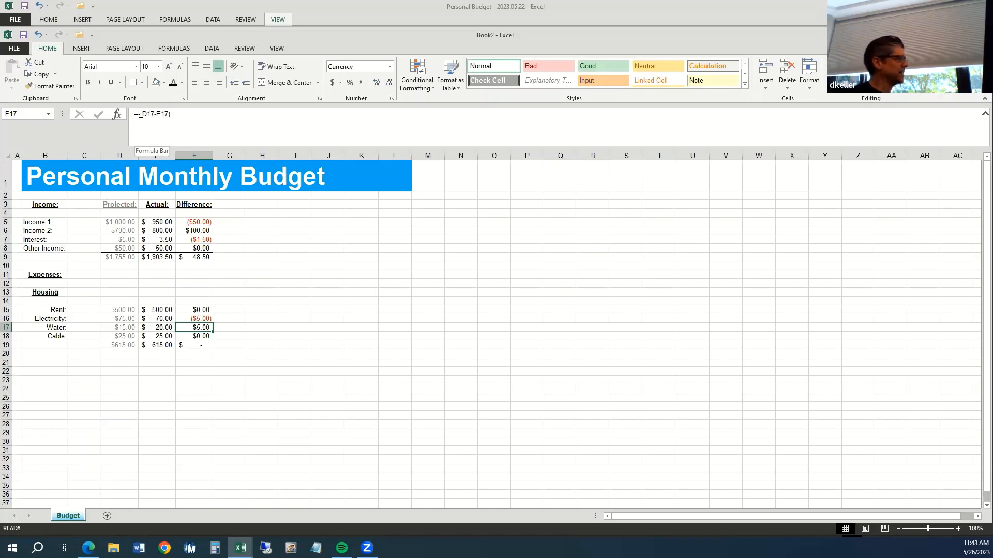
{"action": "left_click", "coordinate": [206, 309]}
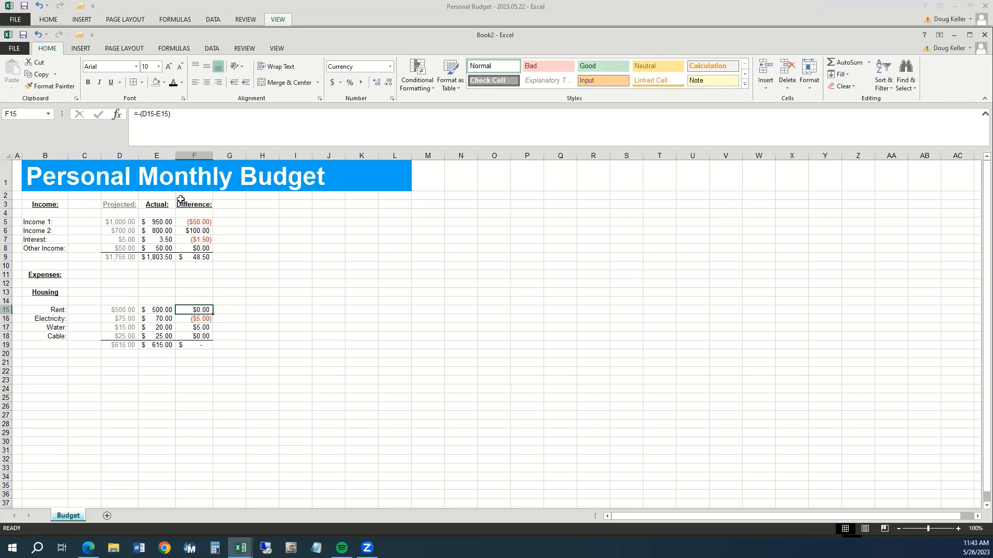
{"action": "left_click", "coordinate": [140, 115]}
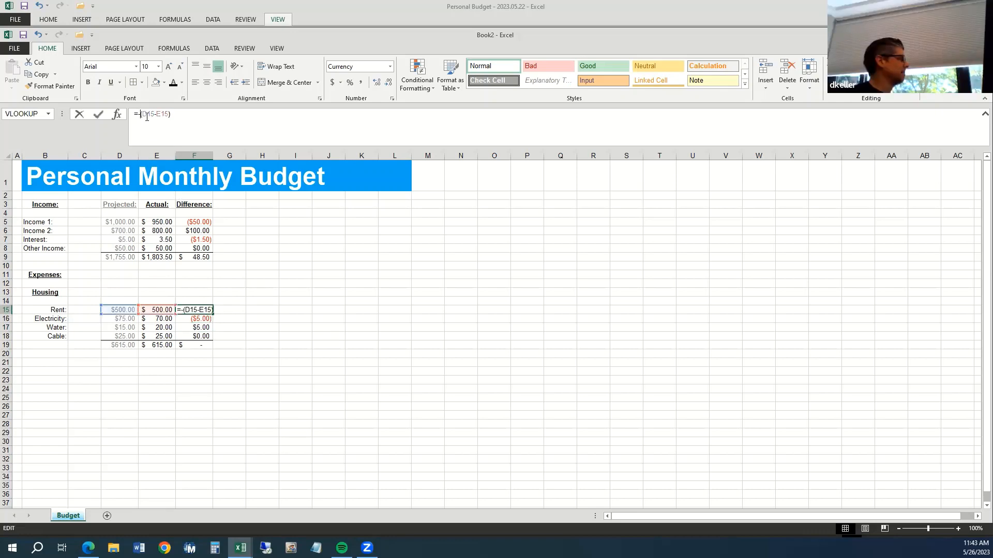
{"action": "key", "text": "BackSpace"}
{"action": "key", "text": "ctrl+Return"}
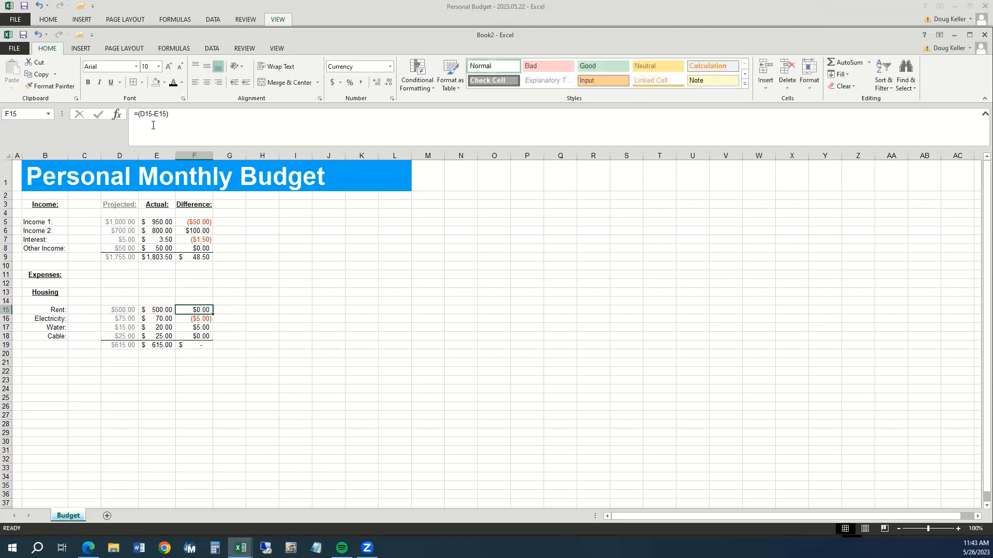
Copy the rent Difference formula from F15 to F16:F18 and check the pasted formulas in F16 and F17.
{"action": "key", "text": "shift+Down"}
{"action": "key", "text": "shift+Down"}
{"action": "key", "text": "shift+Down"}
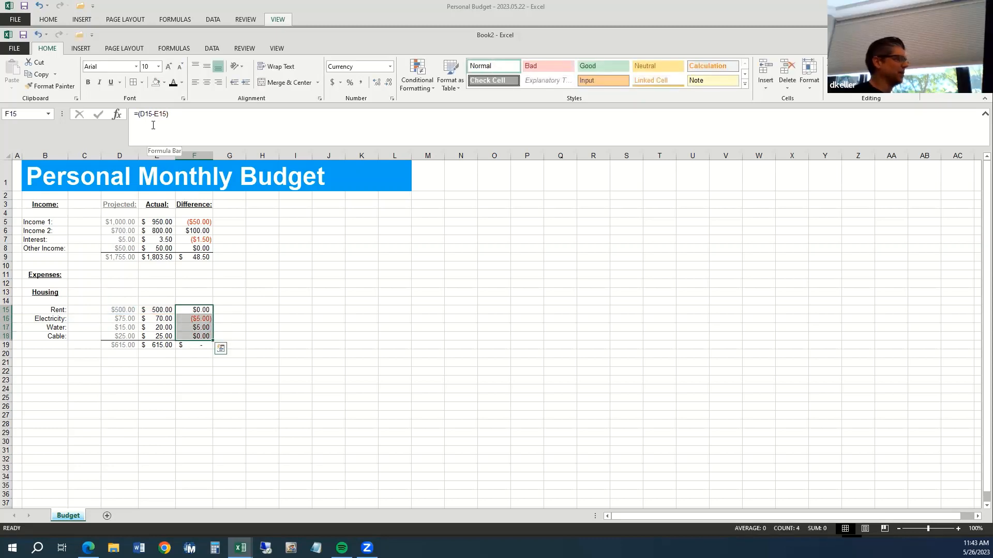
{"action": "key", "text": "shift+Up"}
{"action": "key", "text": "shift+Up"}
{"action": "key", "text": "shift+Up"}
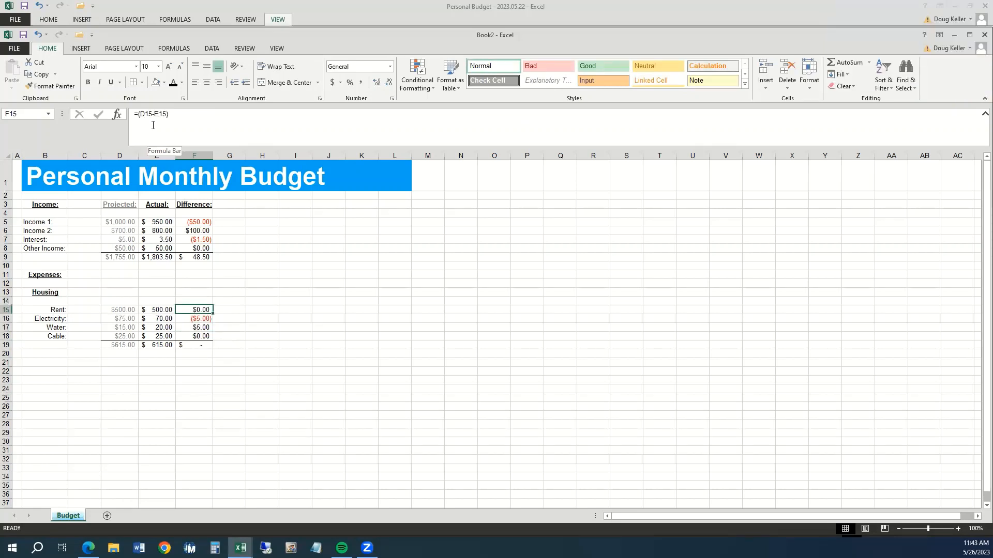
{"action": "key", "text": "ctrl+c"}
{"action": "key", "text": "Down"}
{"action": "key", "text": "shift+Down"}
{"action": "key", "text": "shift+Down"}
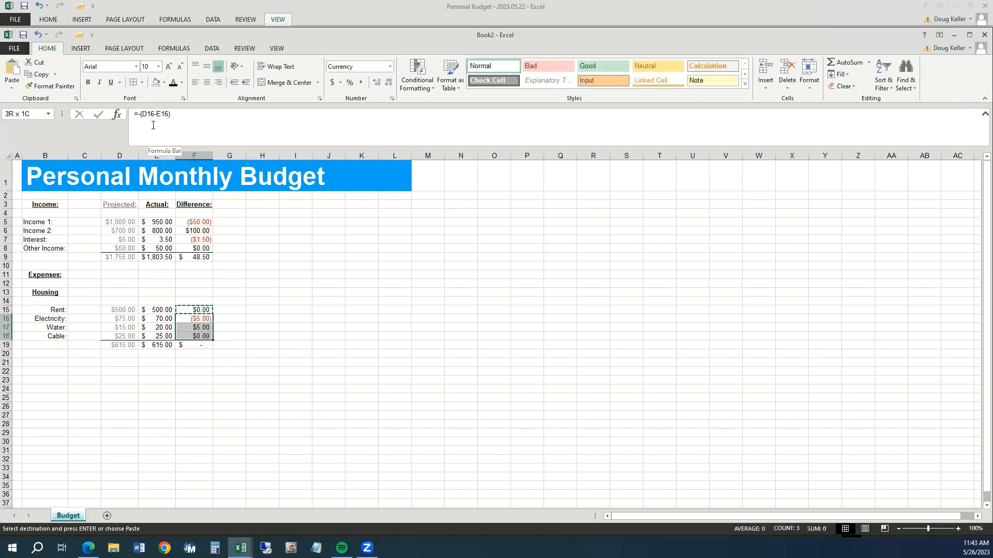
{"action": "key", "text": "ctrl+v"}
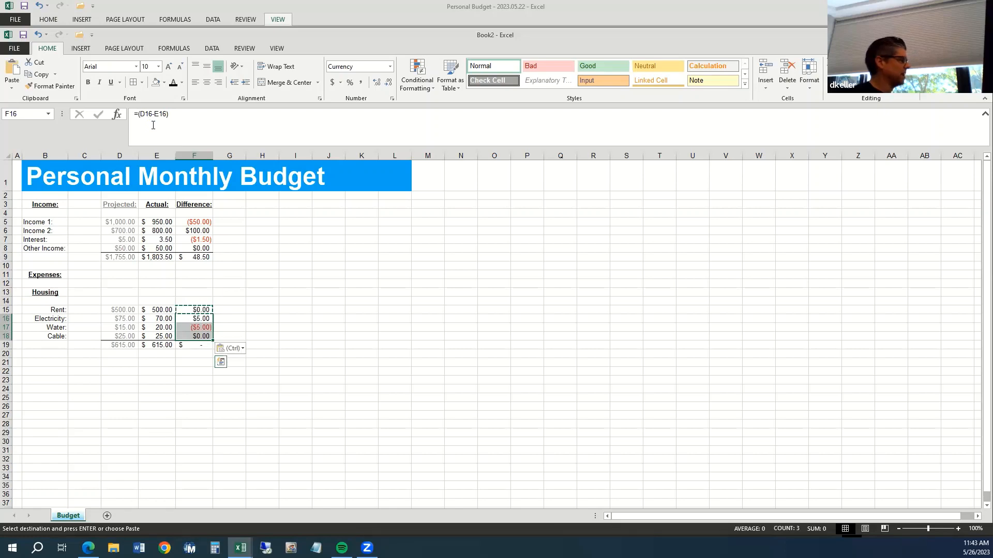
{"action": "left_click", "coordinate": [200, 321]}
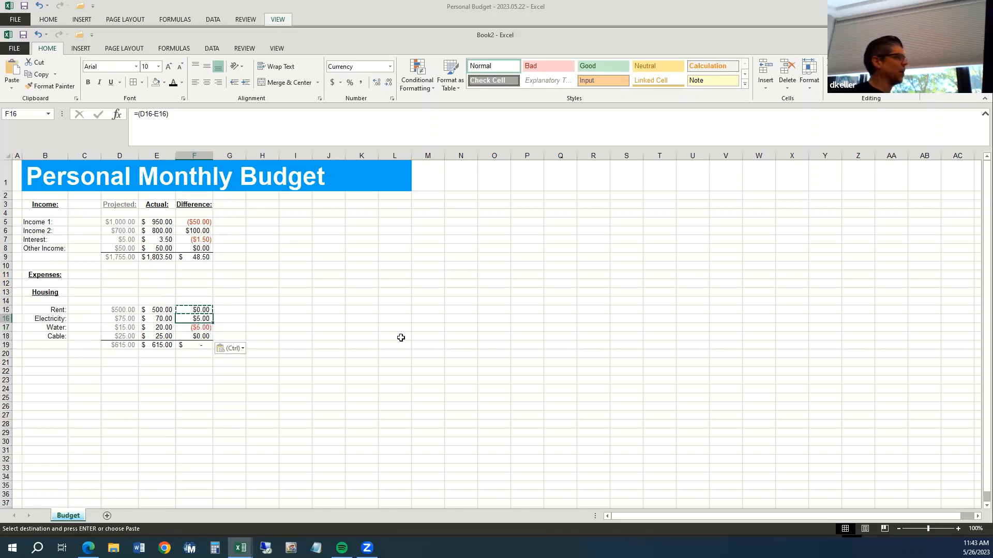
{"action": "left_click", "coordinate": [199, 329]}
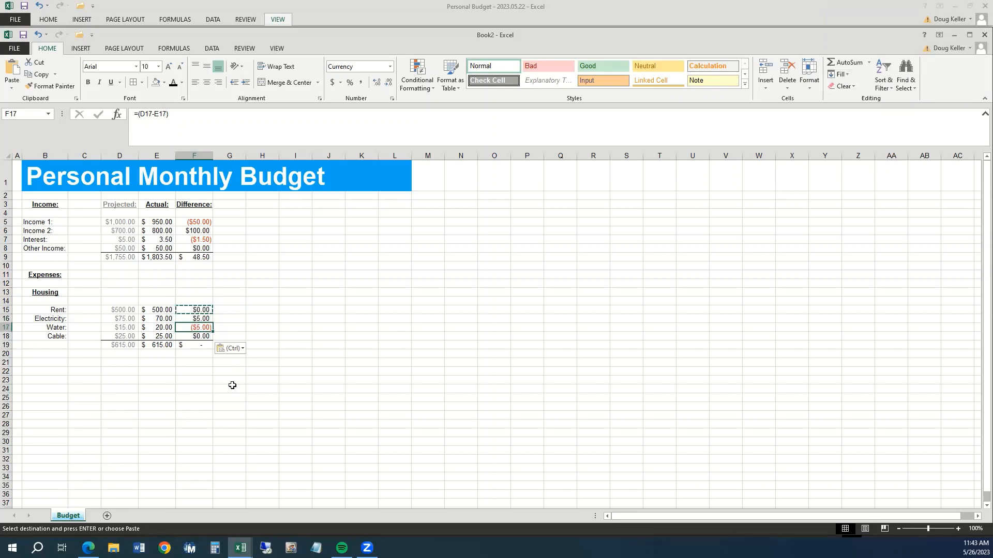
{"action": "left_click", "coordinate": [187, 371]}
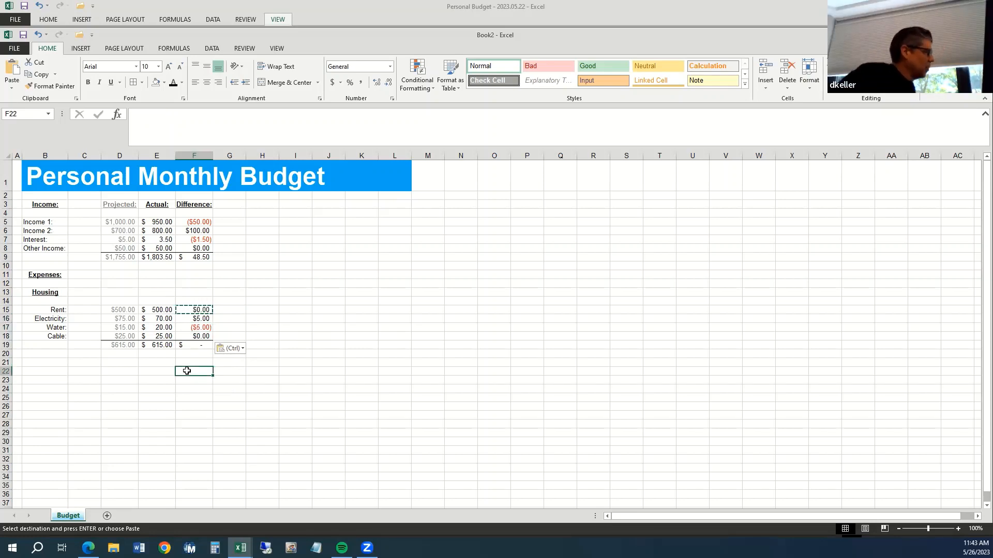
Duplicate the Housing block B13:F19 at B21 and clear the copied projected and actual amounts in D23:E26.
{"action": "left_click", "coordinate": [48, 293]}
{"action": "left_click_drag", "start_coordinate": [51, 300], "coordinate": [198, 342]}
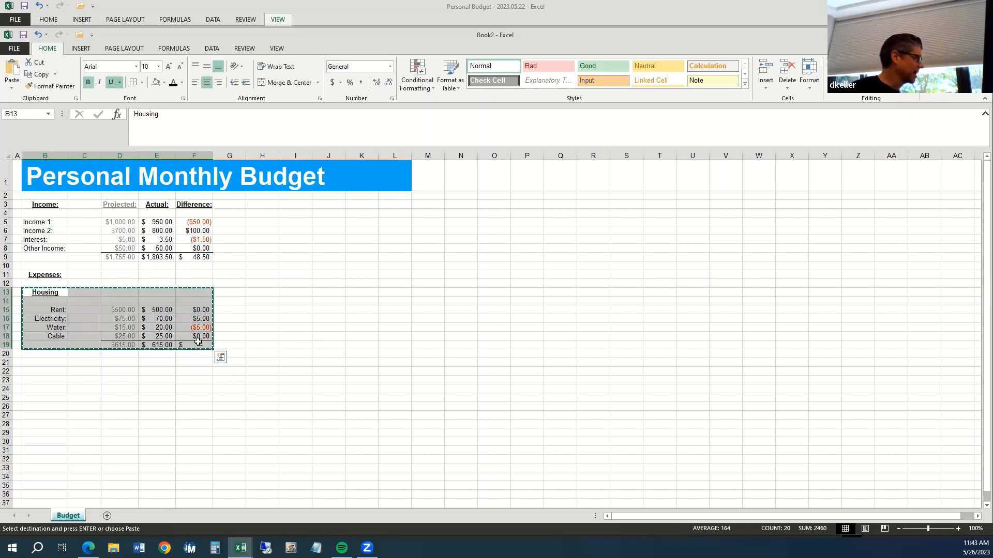
{"action": "key", "text": "ctrl+c"}
{"action": "key", "text": "Down"}
{"action": "key", "text": "Down"}
{"action": "key", "text": "Down"}
{"action": "key", "text": "Down"}
{"action": "key", "text": "Down"}
{"action": "key", "text": "Down"}
{"action": "key", "text": "Down"}
{"action": "key", "text": "Down"}
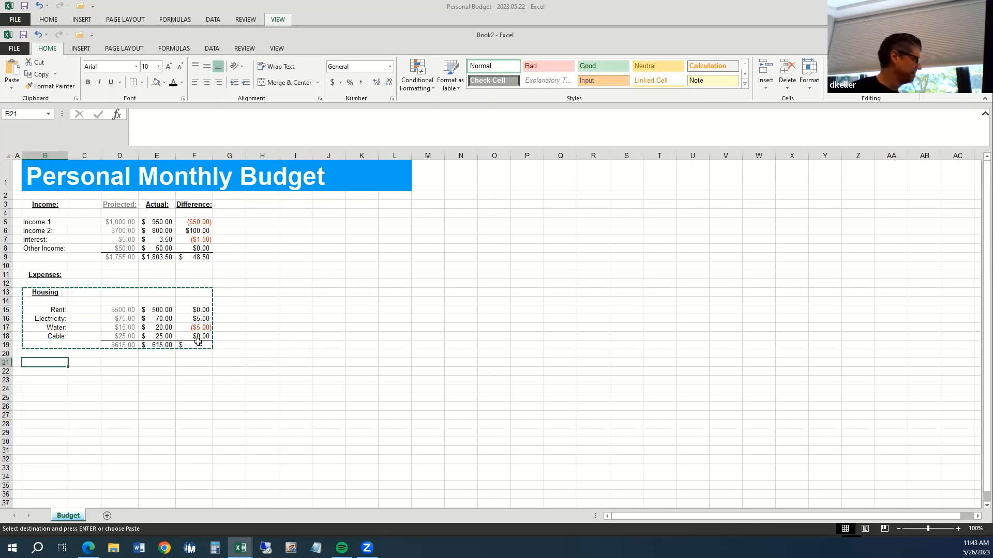
{"action": "key", "text": "ctrl+v"}
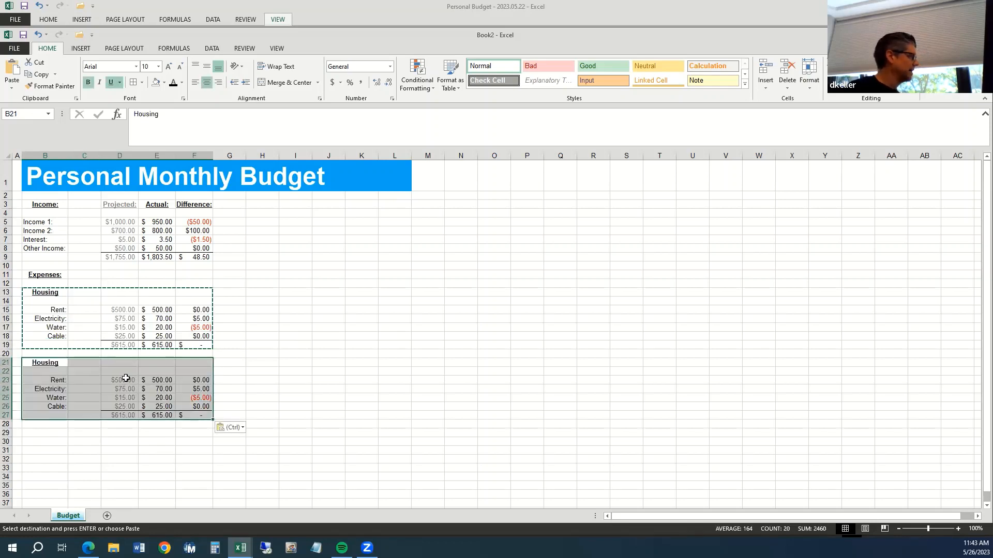
{"action": "left_click_drag", "start_coordinate": [124, 380], "coordinate": [148, 406]}
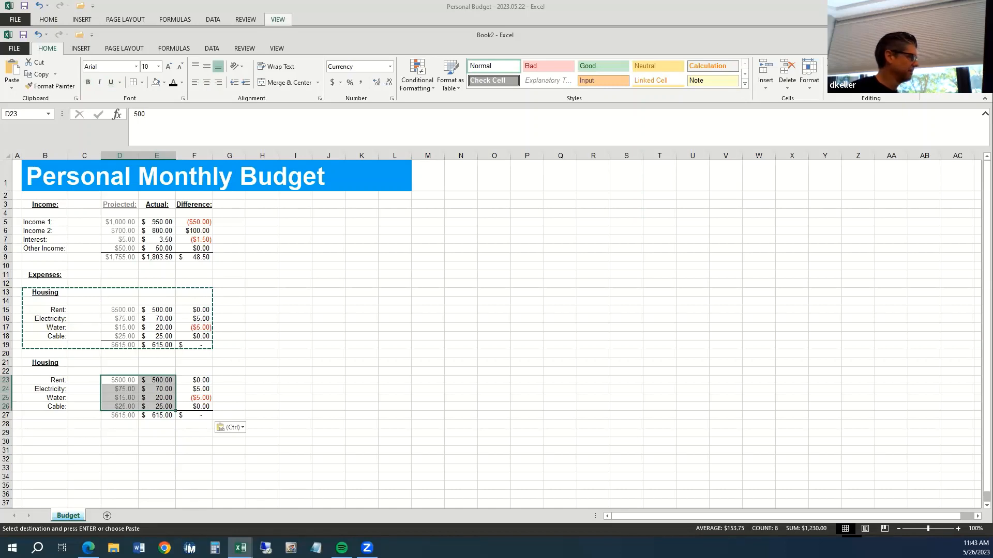
{"action": "key", "text": "Delete"}
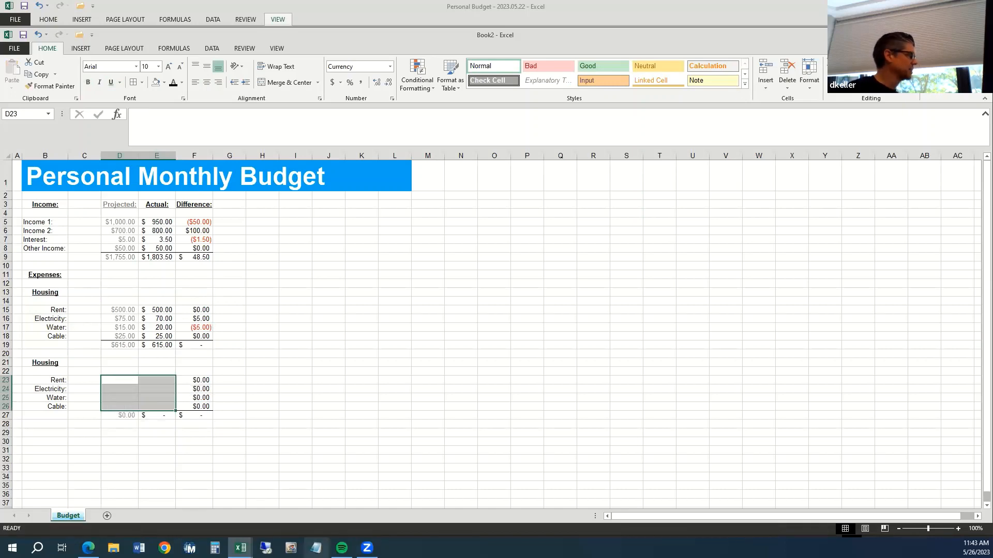
Duplicate the emptied expense block B21:F27 at B29, leaving one blank row between the blocks.
{"action": "left_click_drag", "start_coordinate": [52, 363], "coordinate": [191, 411]}
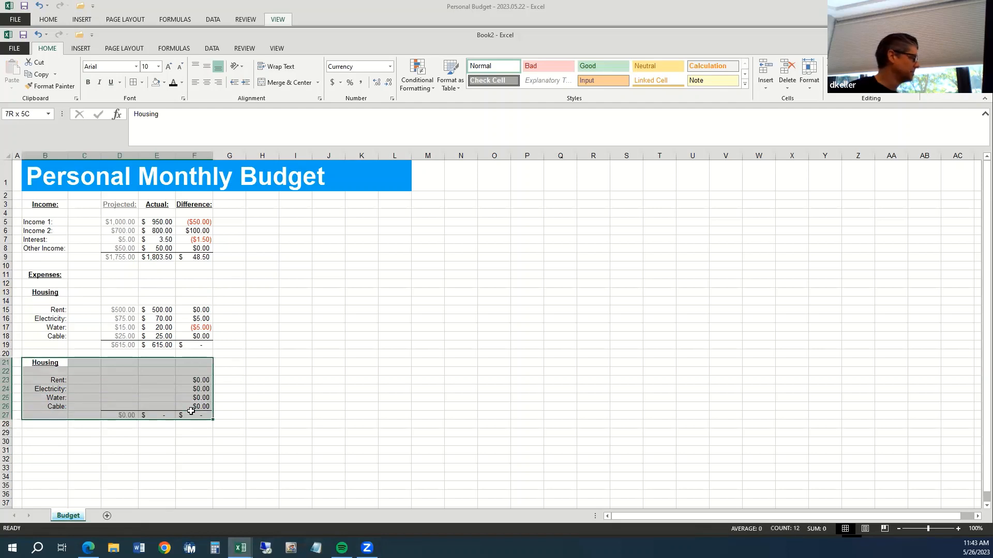
{"action": "key", "text": "ctrl+c"}
{"action": "key", "text": "Down"}
{"action": "key", "text": "Down"}
{"action": "key", "text": "Down"}
{"action": "key", "text": "Down"}
{"action": "key", "text": "Down"}
{"action": "key", "text": "Down"}
{"action": "key", "text": "Down"}
{"action": "key", "text": "Down"}
{"action": "key", "text": "Down"}
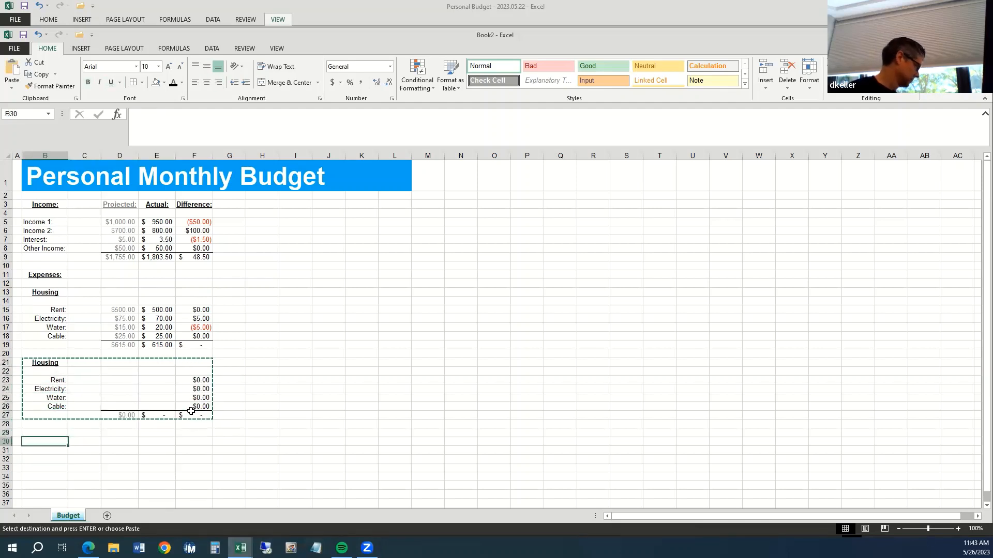
{"action": "key", "text": "Up"}
{"action": "key", "text": "ctrl+v"}
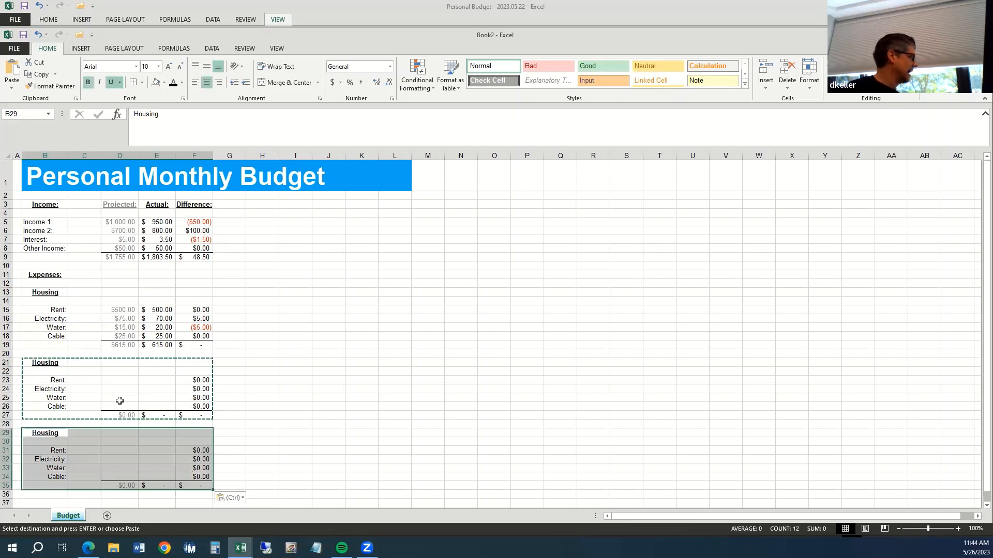
Rename the heading in B21 as Transportation and the heading in B29 as Food.
{"action": "left_click", "coordinate": [47, 363]}
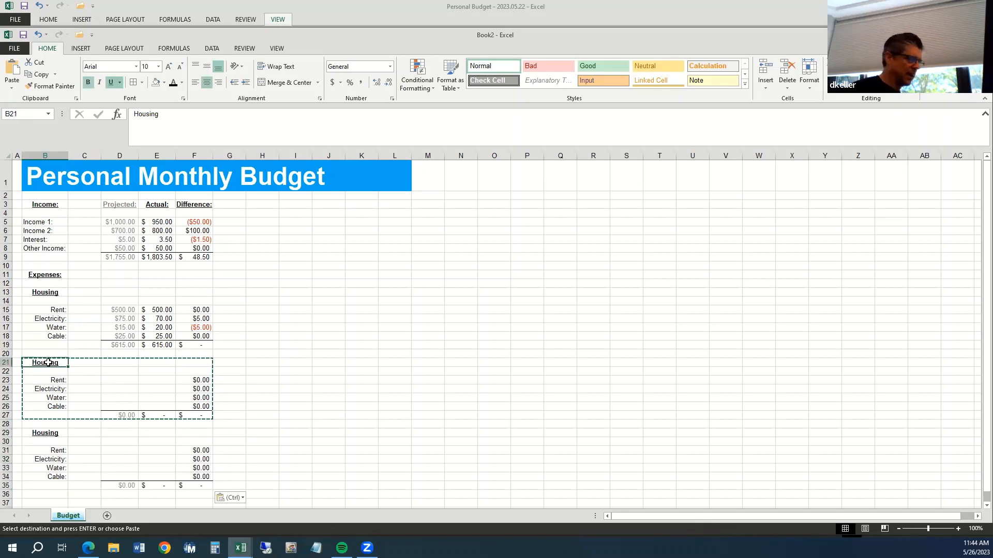
{"action": "type", "text": "Tra"}
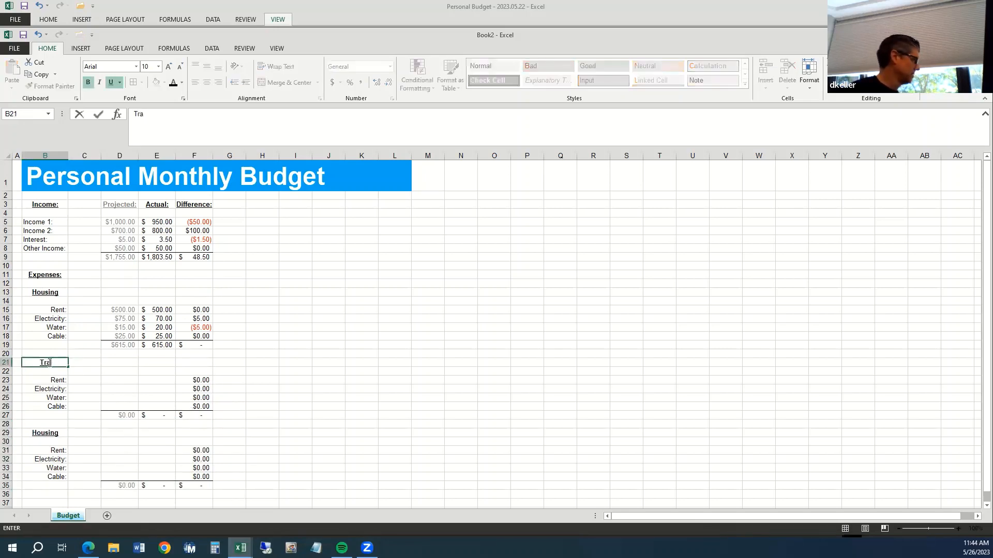
{"action": "type", "text": "nsportatio"}
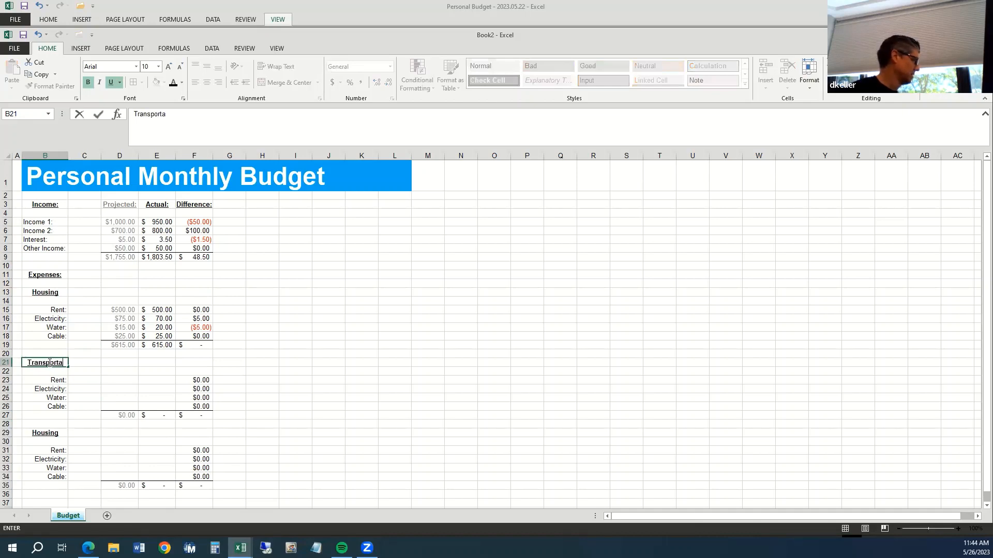
{"action": "key", "text": "Return"}
{"action": "key", "text": "Down"}
{"action": "key", "text": "Down"}
{"action": "key", "text": "Down"}
{"action": "key", "text": "Down"}
{"action": "key", "text": "Down"}
{"action": "key", "text": "Down"}
{"action": "key", "text": "Down"}
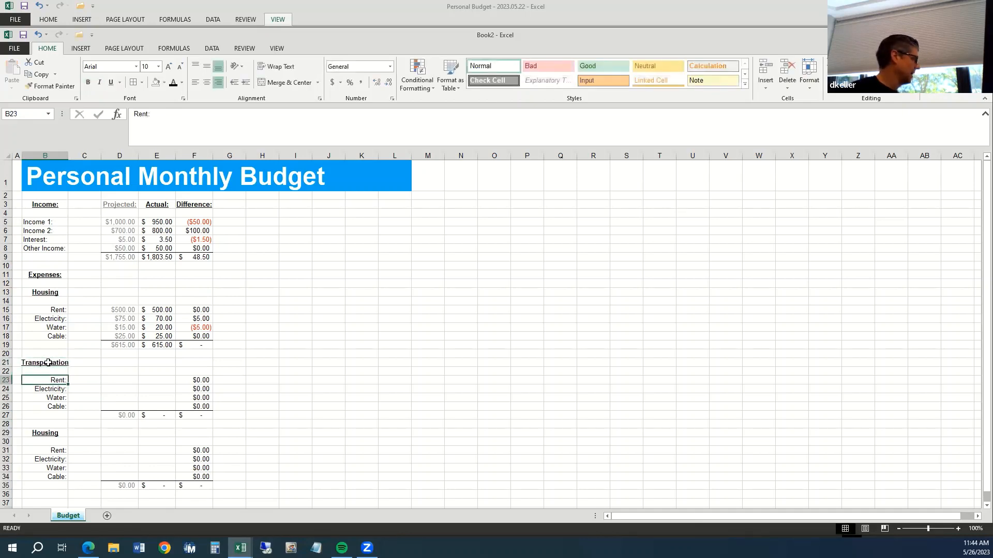
{"action": "type", "text": "Food"}
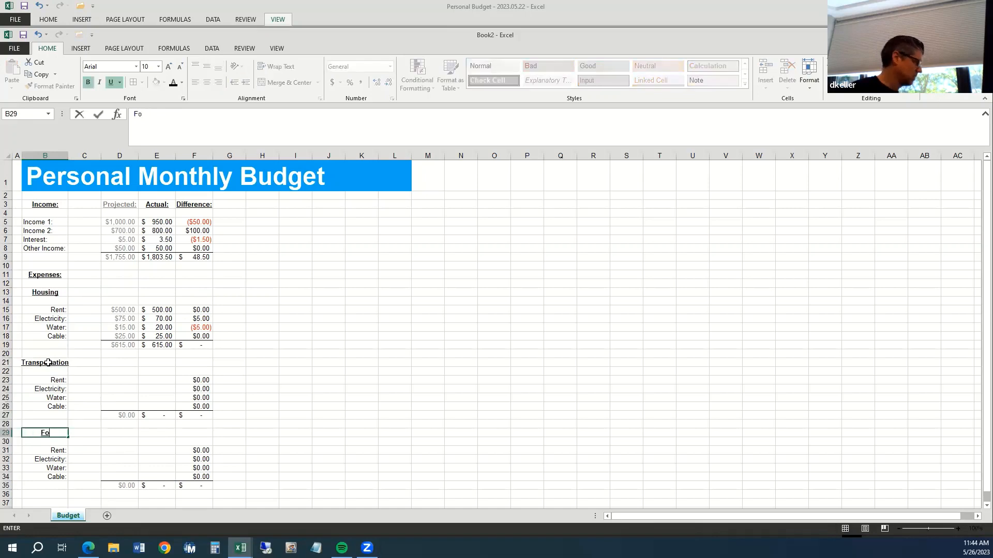
{"action": "key", "text": "Up"}
Relabel the first two Transportation items as Payment: in B23 and Gas: in B24.
{"action": "key", "text": "Up"}
{"action": "key", "text": "Up"}
{"action": "key", "text": "Up"}
{"action": "key", "text": "Up"}
{"action": "key", "text": "Up"}
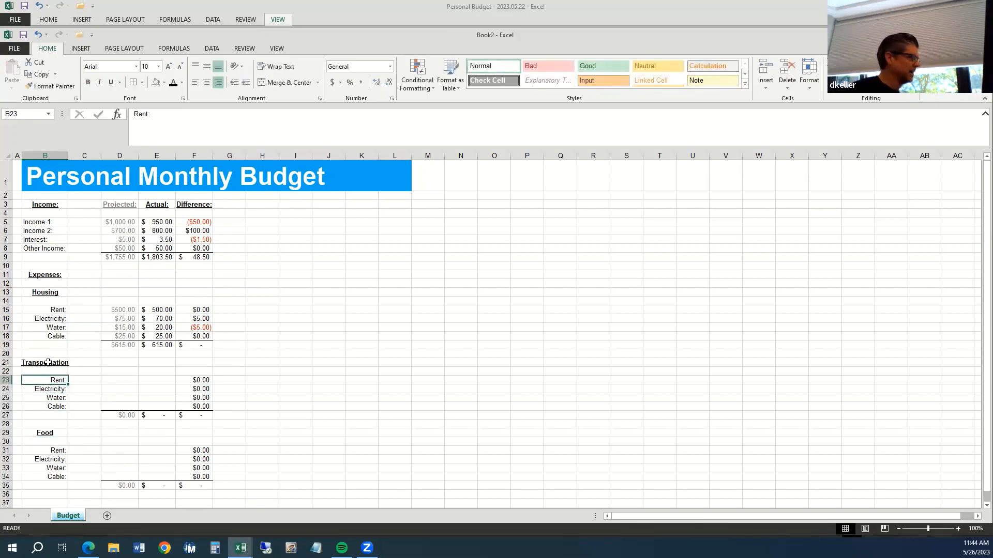
{"action": "type", "text": "Payment"}
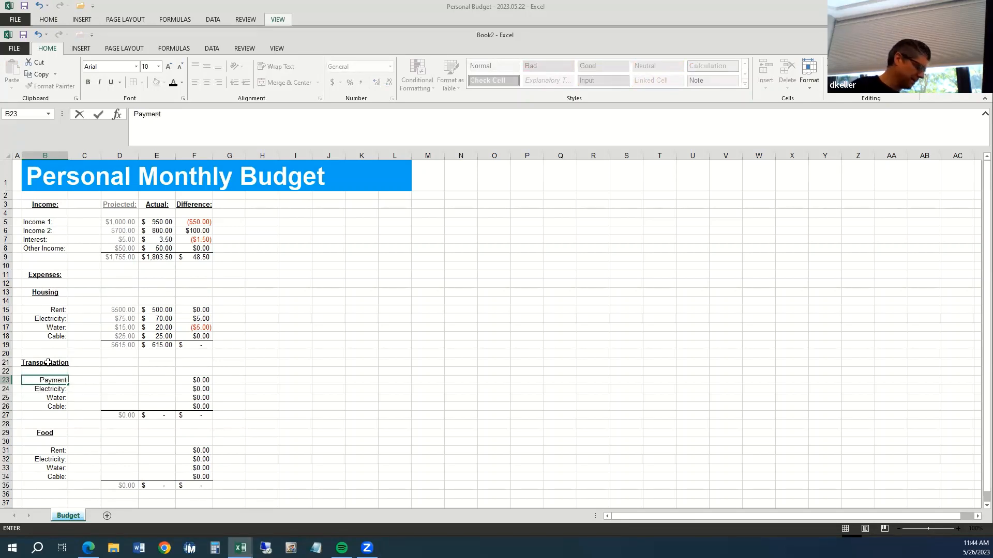
{"action": "type", "text": ":"}
{"action": "key", "text": "Return"}
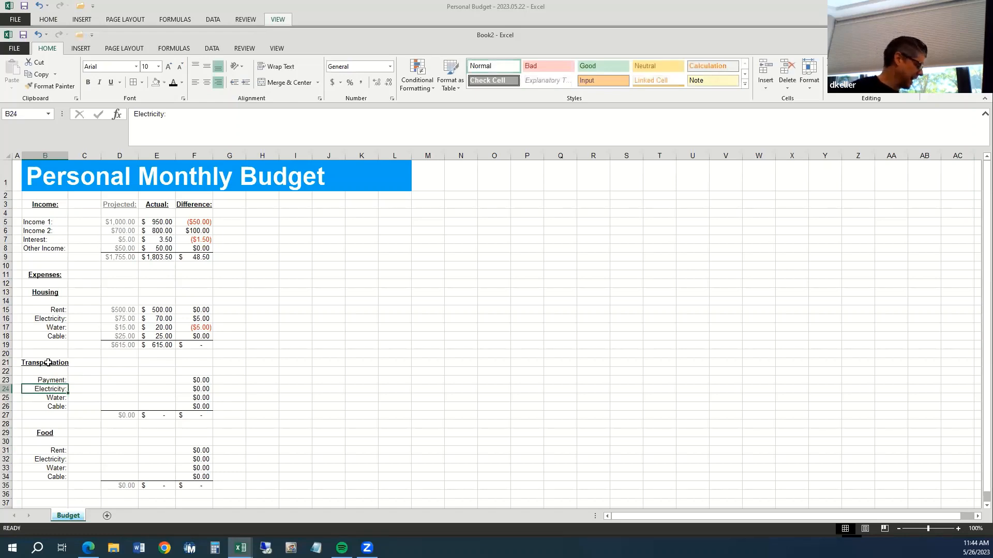
{"action": "type", "text": "Gas:"}
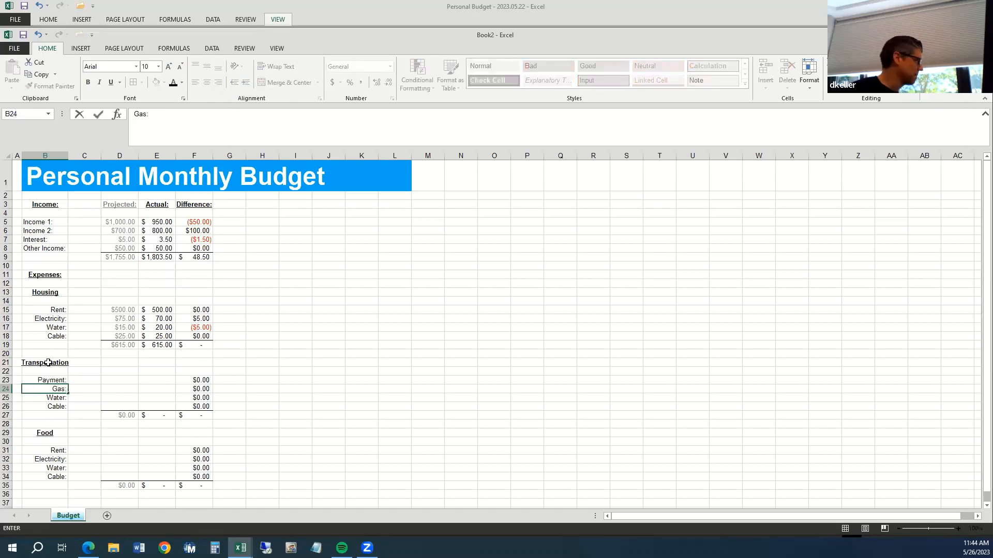
{"action": "key", "text": "Return"}
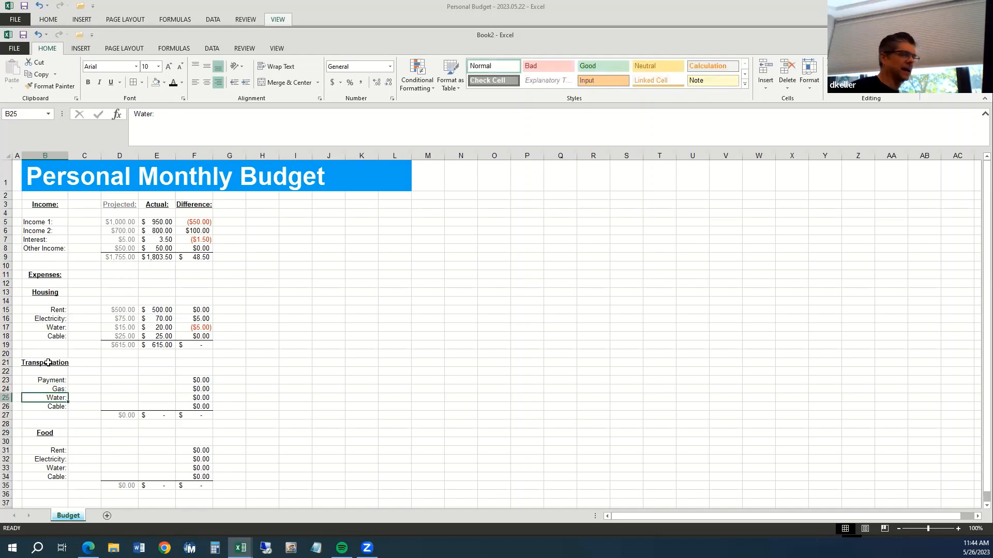
Relabel the remaining Transportation items as Insurance: in B25 and Bus/ Skytrain: in B26.
{"action": "type", "text": "I"}
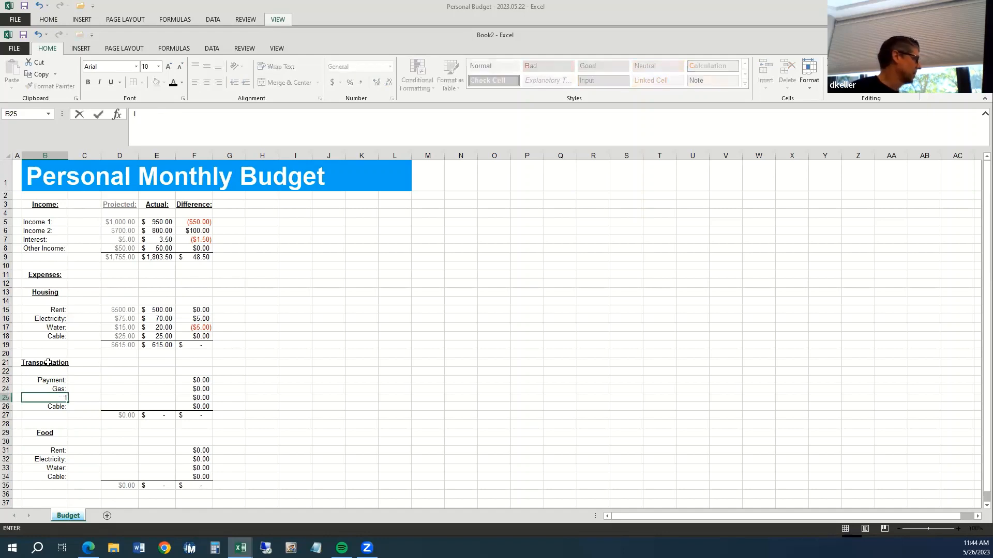
{"action": "type", "text": "nsur"}
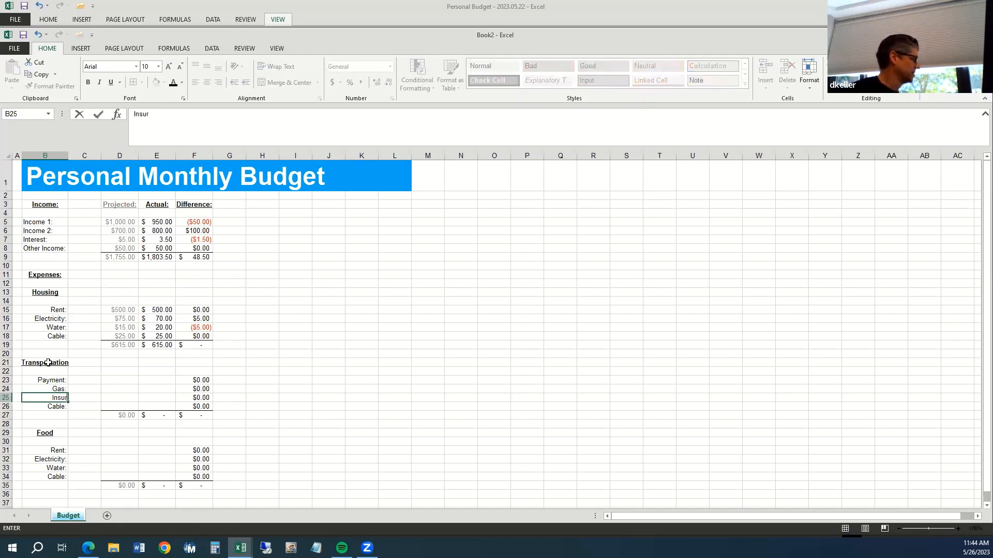
{"action": "type", "text": "ance:"}
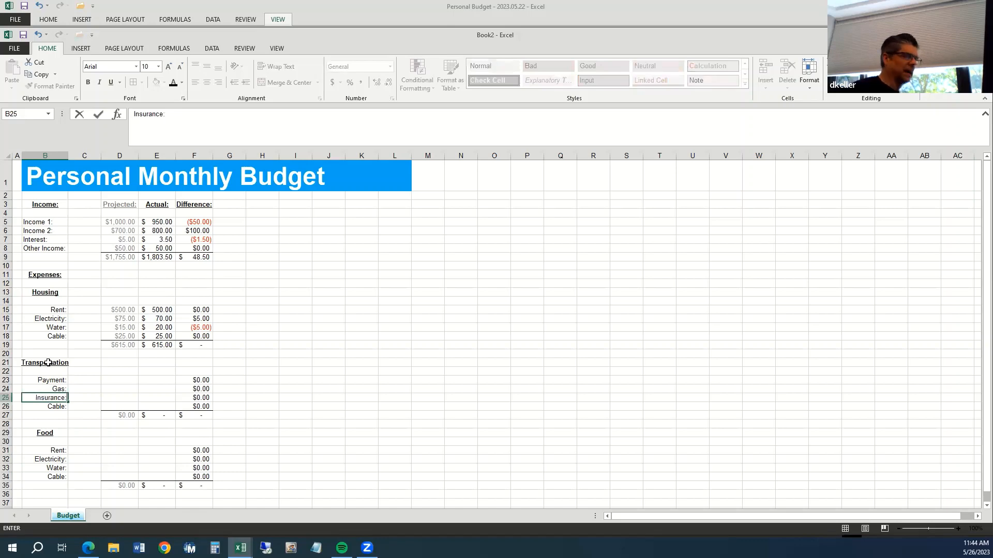
{"action": "key", "text": "Return"}
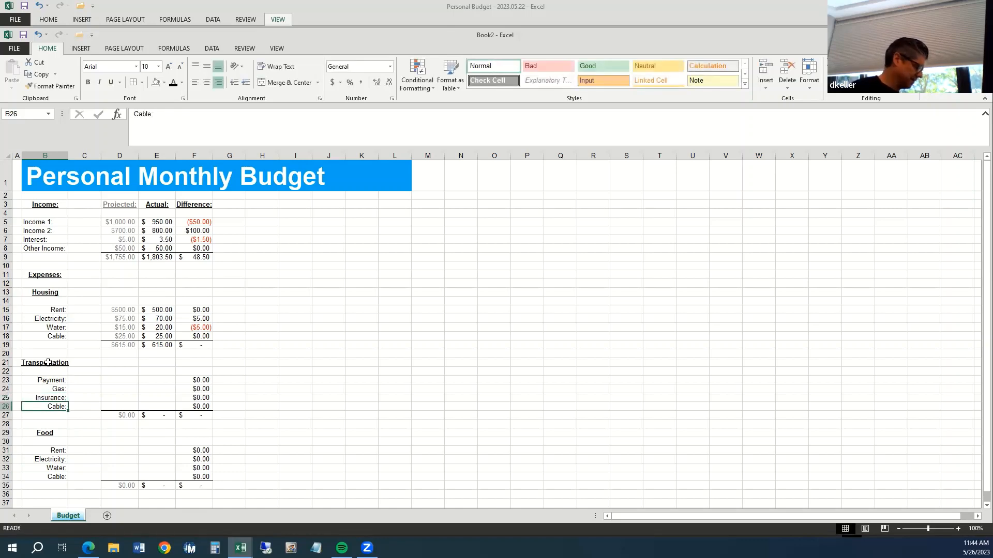
{"action": "type", "text": "Bus/ S"}
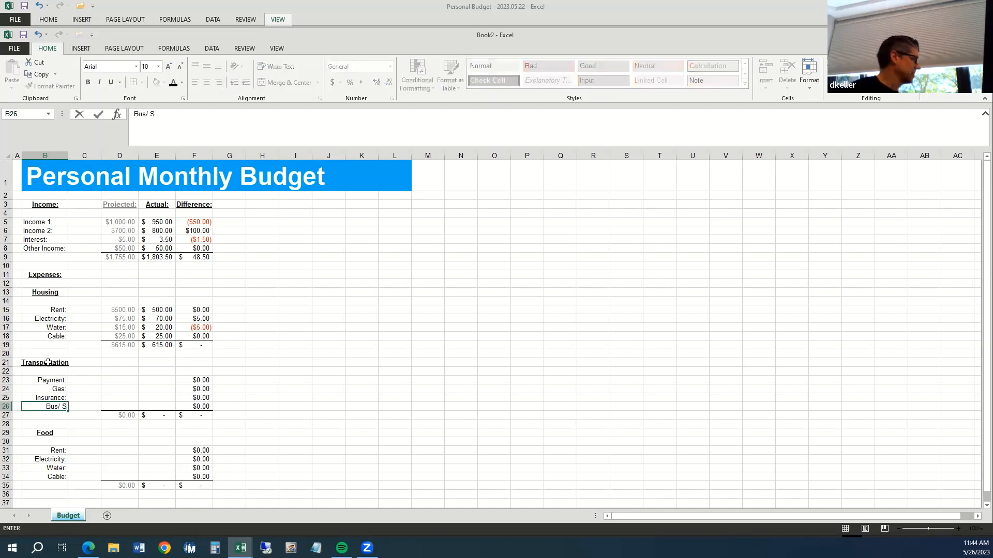
{"action": "type", "text": "kyt"}
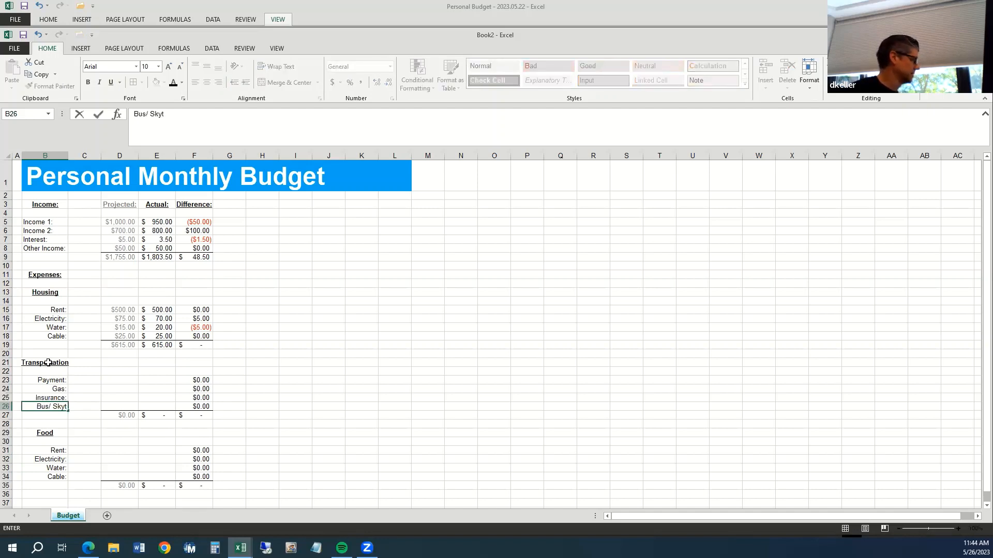
{"action": "type", "text": "rain"}
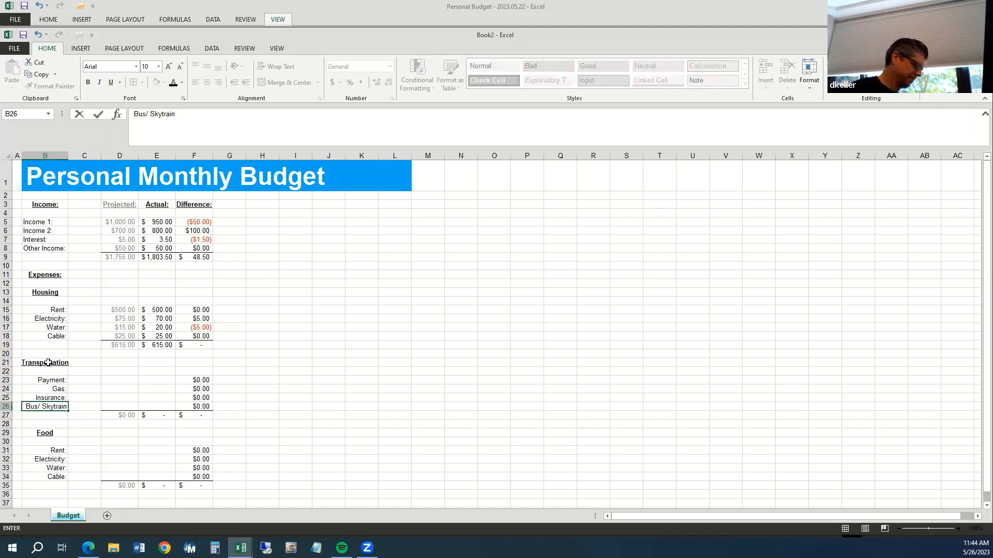
{"action": "type", "text": ":"}
{"action": "key", "text": "ctrl+Return"}
Relabel the first two Food items as Groceries: in B31 and Dining out: in B32.
{"action": "key", "text": "Down"}
{"action": "key", "text": "Down"}
{"action": "key", "text": "Down"}
{"action": "key", "text": "Down"}
{"action": "key", "text": "Down"}
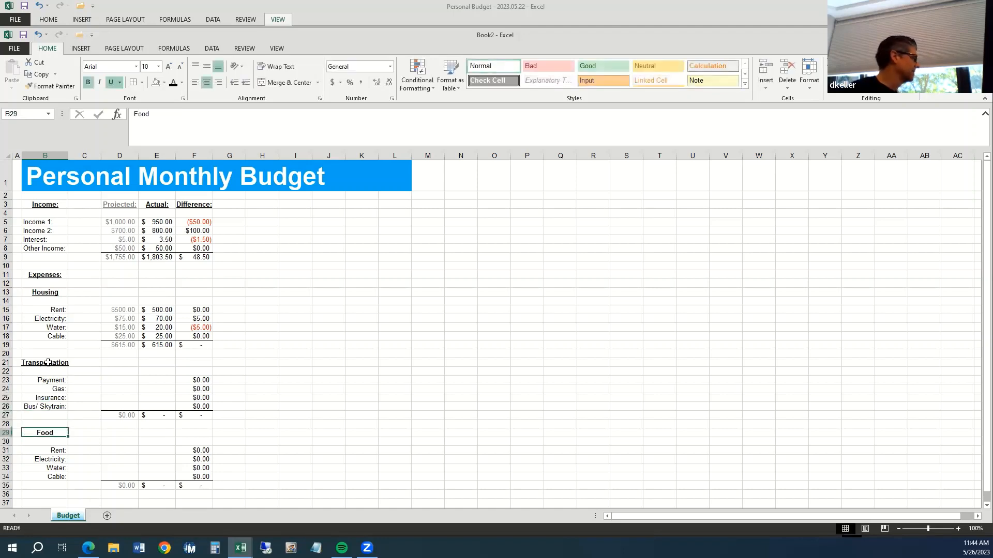
{"action": "type", "text": "Groc"}
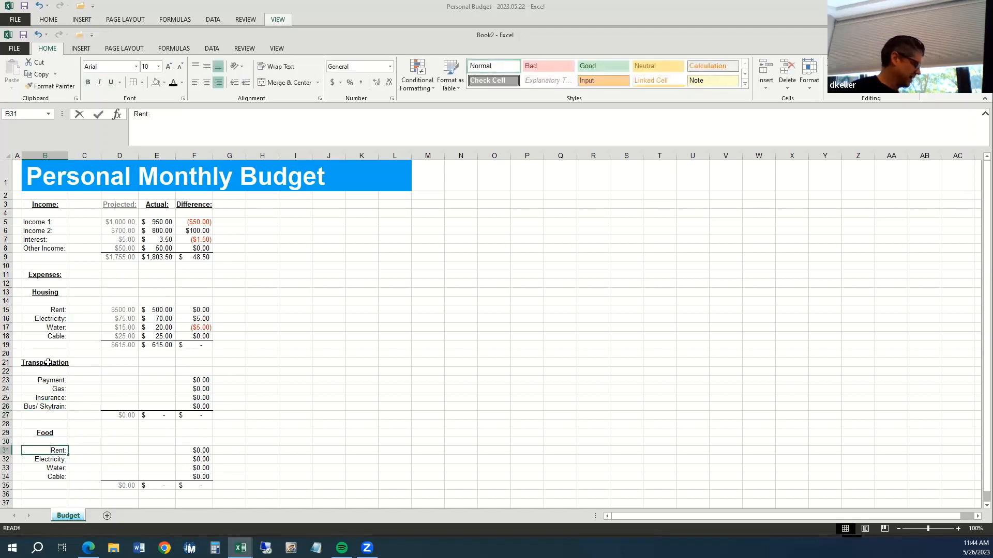
{"action": "type", "text": "e"}
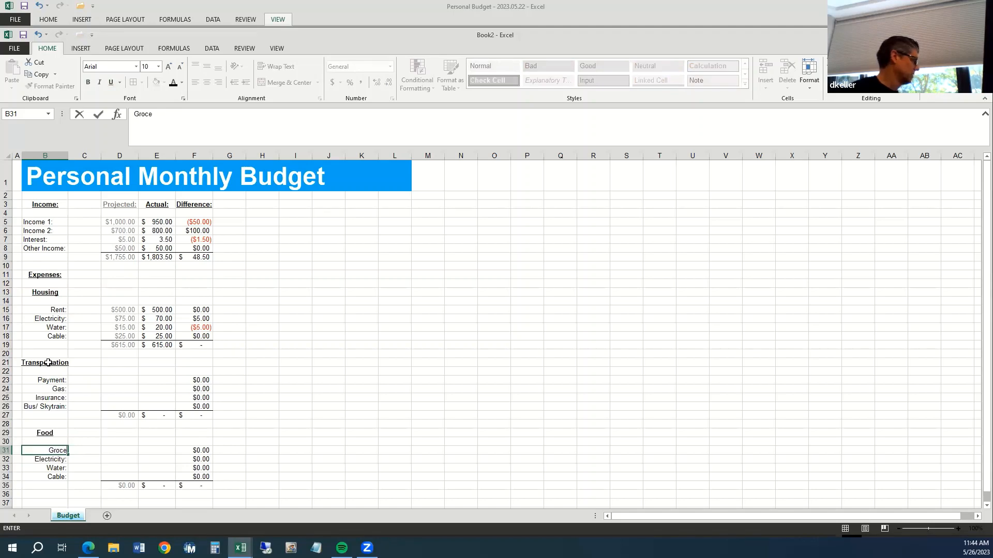
{"action": "type", "text": "ries:"}
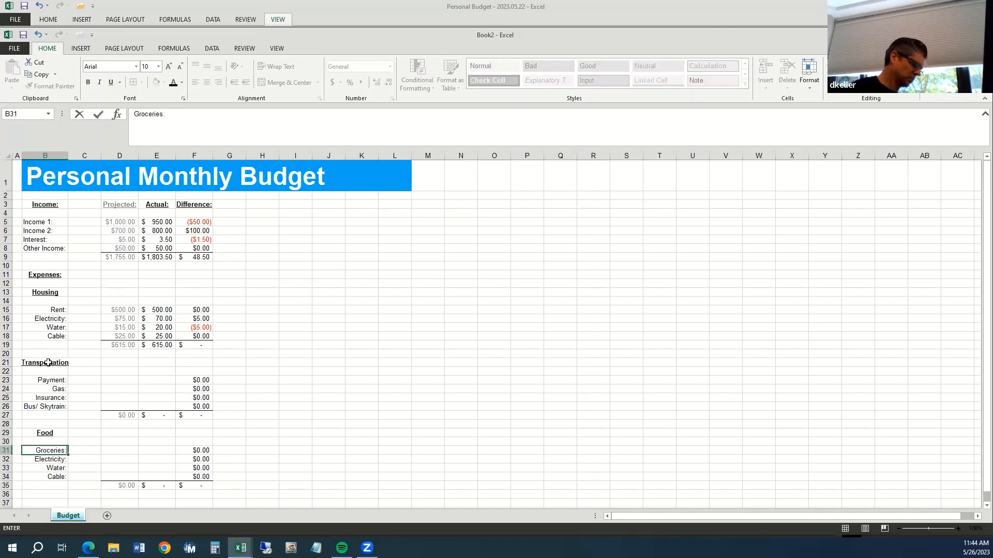
{"action": "key", "text": "Return"}
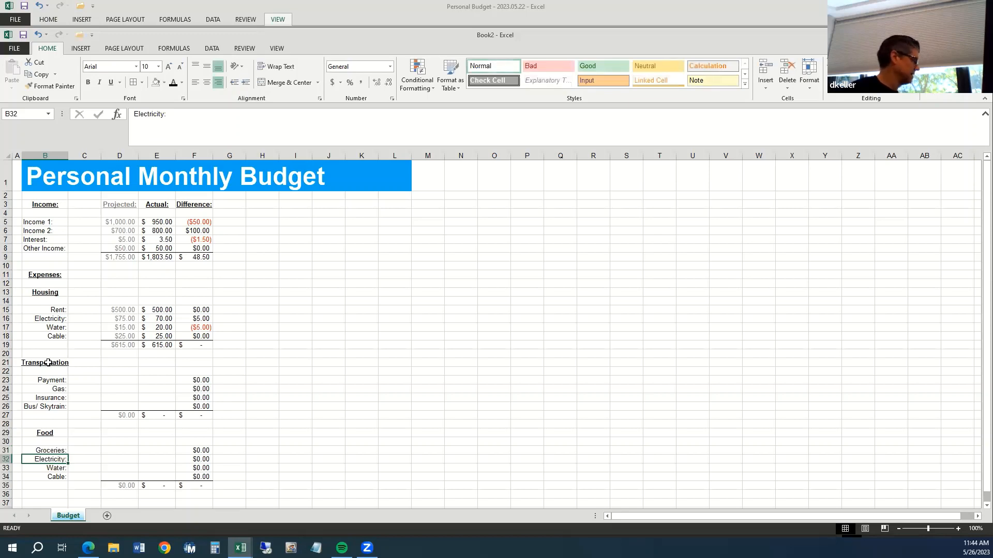
{"action": "type", "text": "Din"}
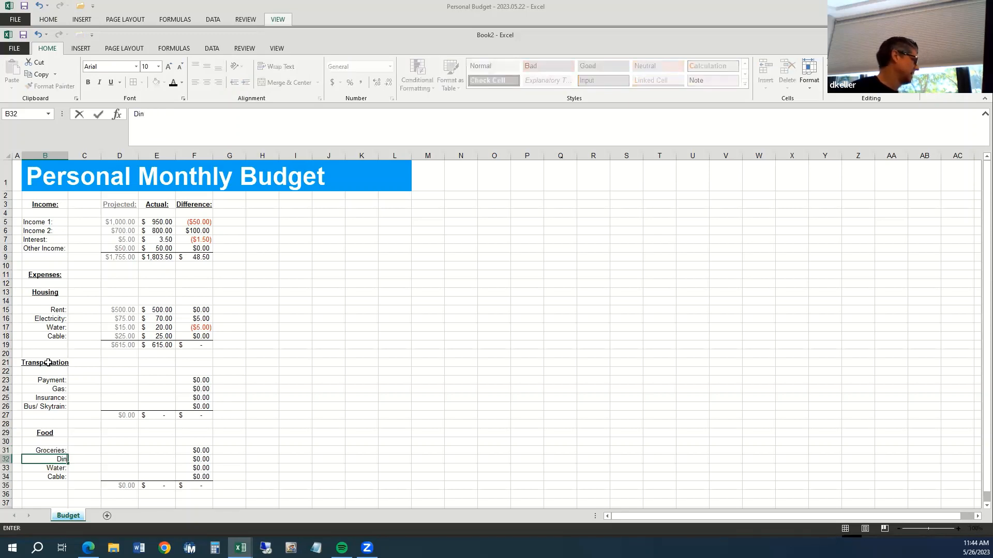
{"action": "type", "text": "ing out"}
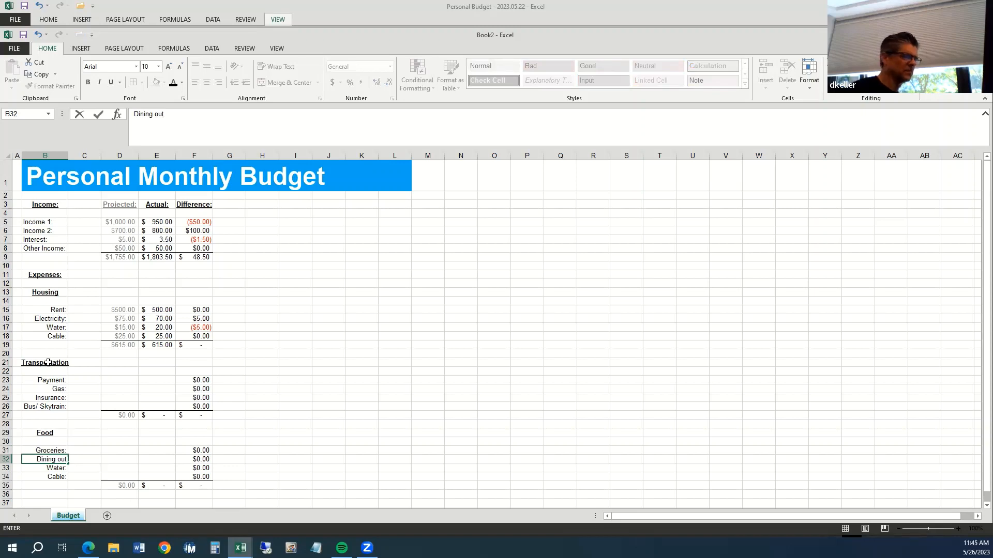
{"action": "type", "text": ":"}
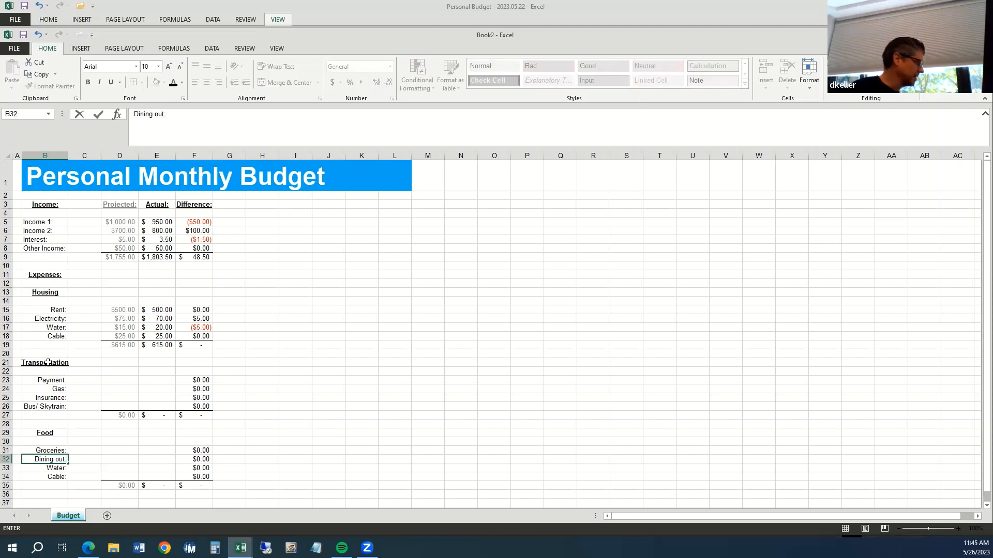
{"action": "key", "text": "ctrl+Return"}
Relabel the last two Food items in B33 and B34 as Other:.
{"action": "key", "text": "Down"}
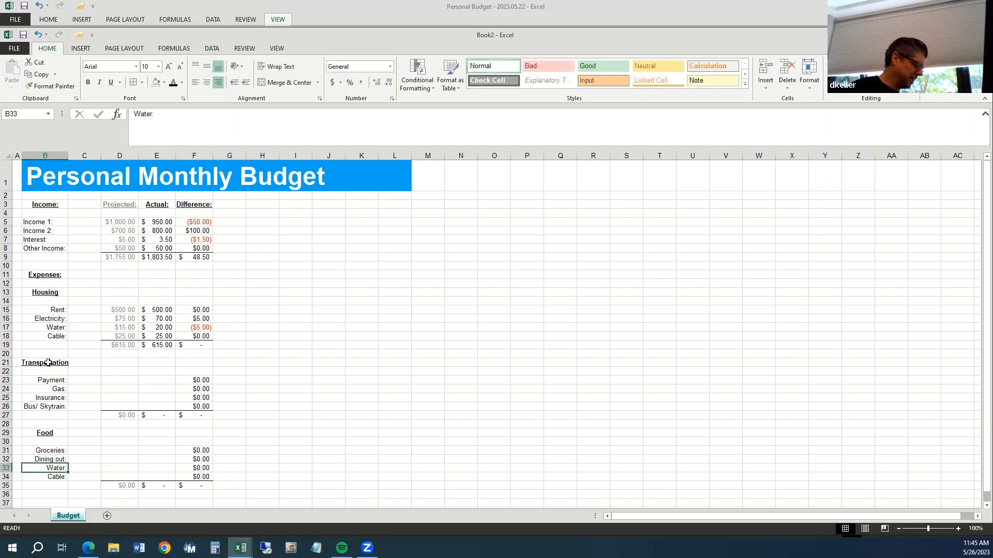
{"action": "type", "text": "O"}
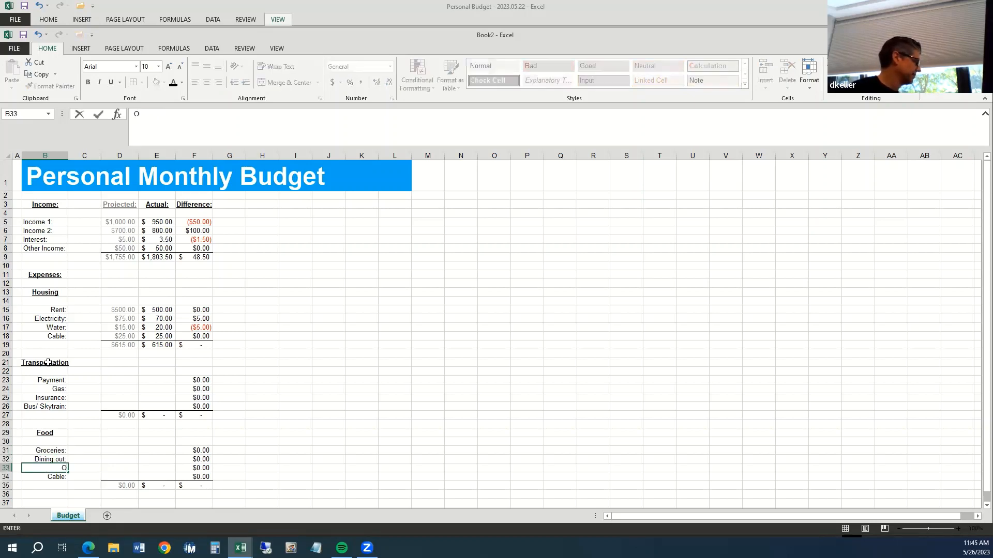
{"action": "type", "text": "ther:"}
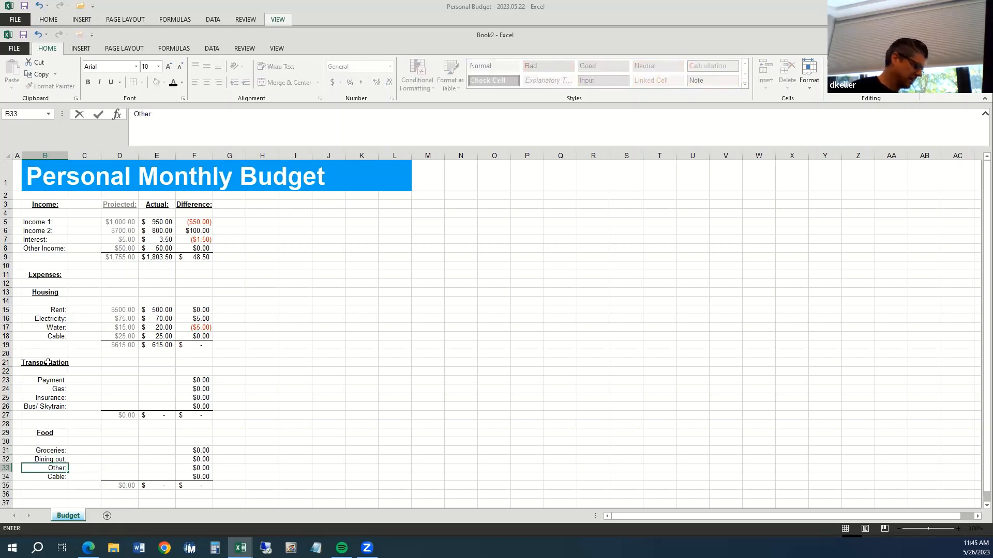
{"action": "key", "text": "Return"}
{"action": "type", "text": "Other:"}
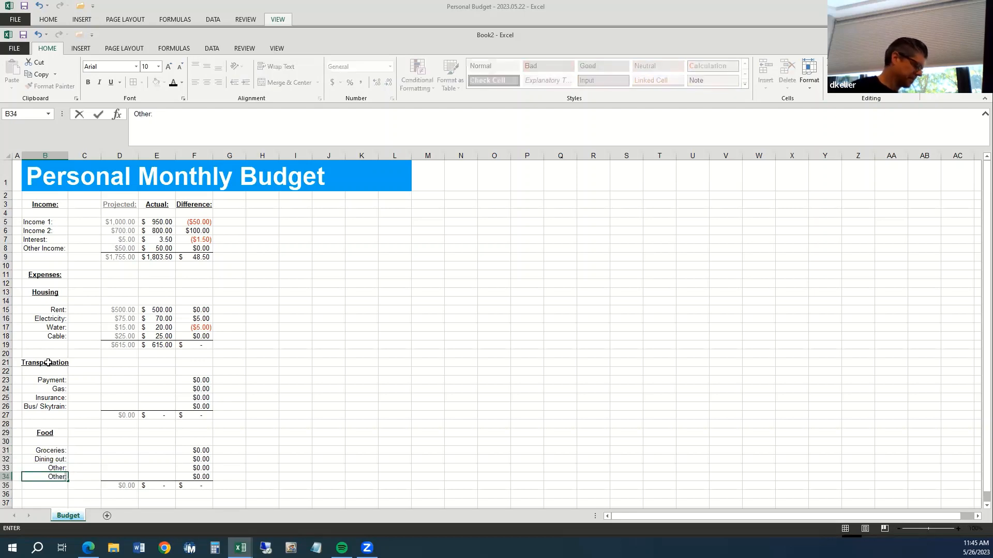
{"action": "key", "text": "ctrl+Return"}
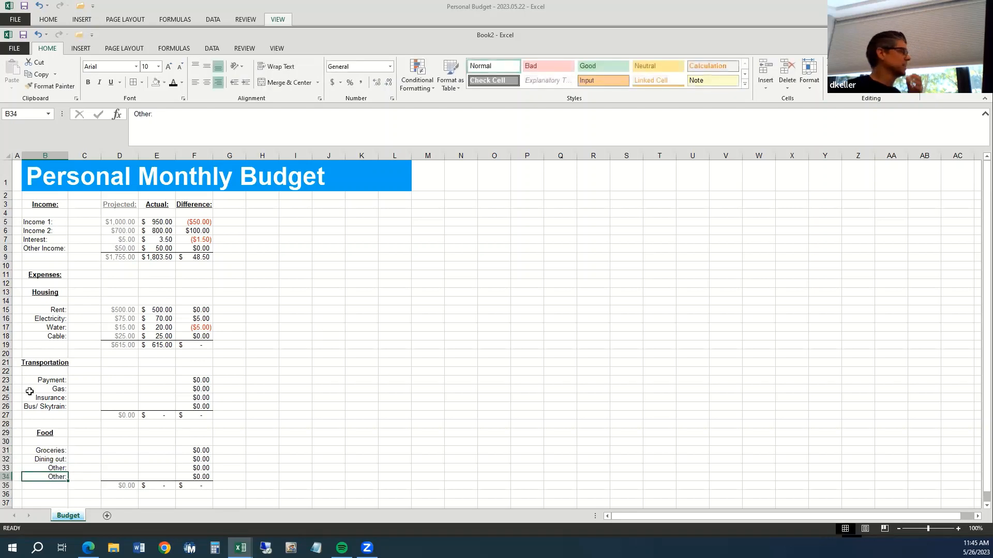
{"action": "left_click_drag", "start_coordinate": [45, 299], "coordinate": [45, 496]}
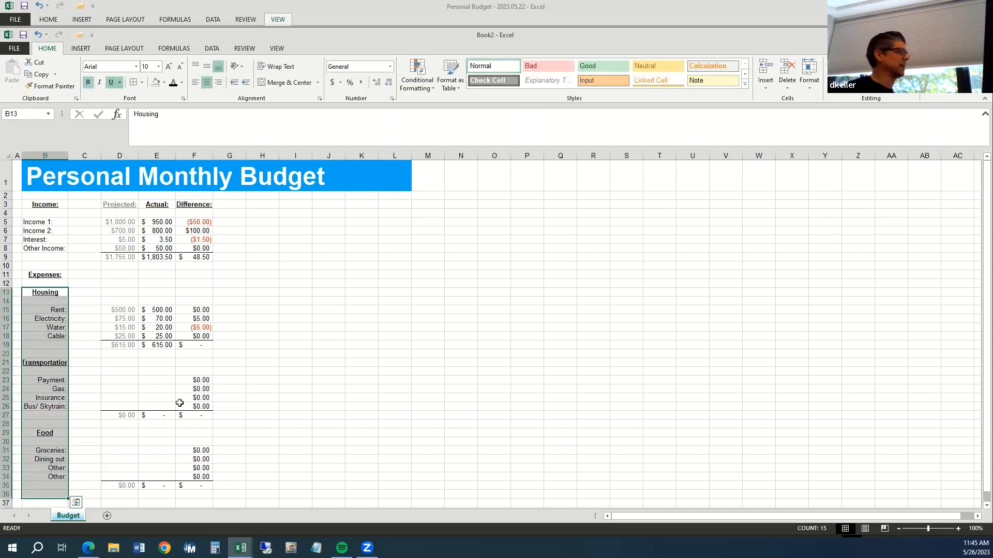
{"action": "left_click_drag", "start_coordinate": [118, 311], "coordinate": [167, 355]}
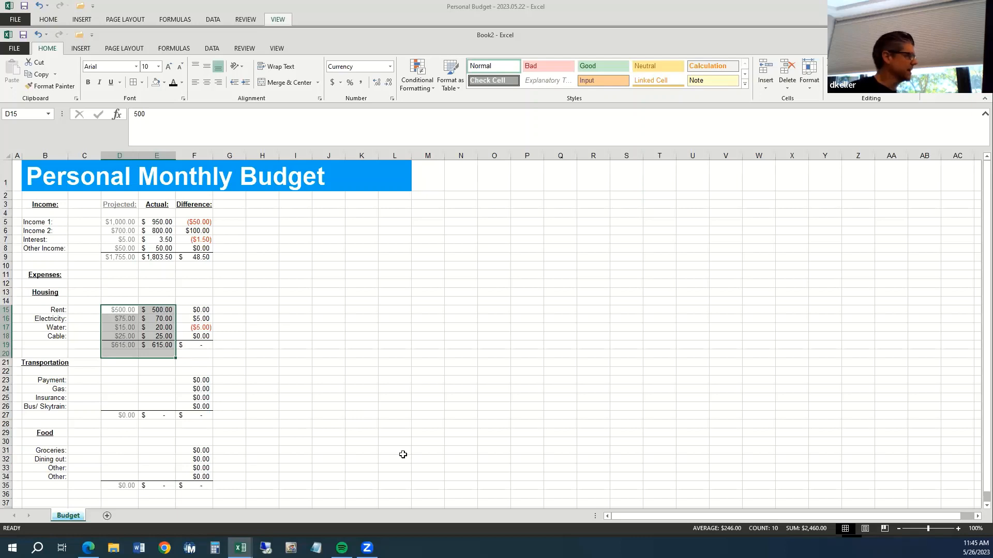
{"action": "left_click", "coordinate": [284, 358]}
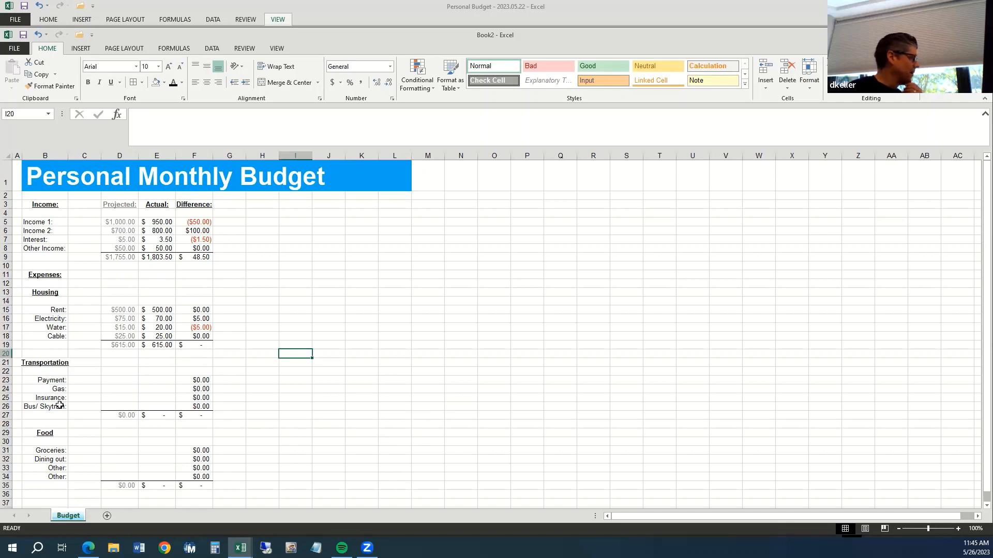
{"action": "left_click_drag", "start_coordinate": [59, 381], "coordinate": [58, 398]}
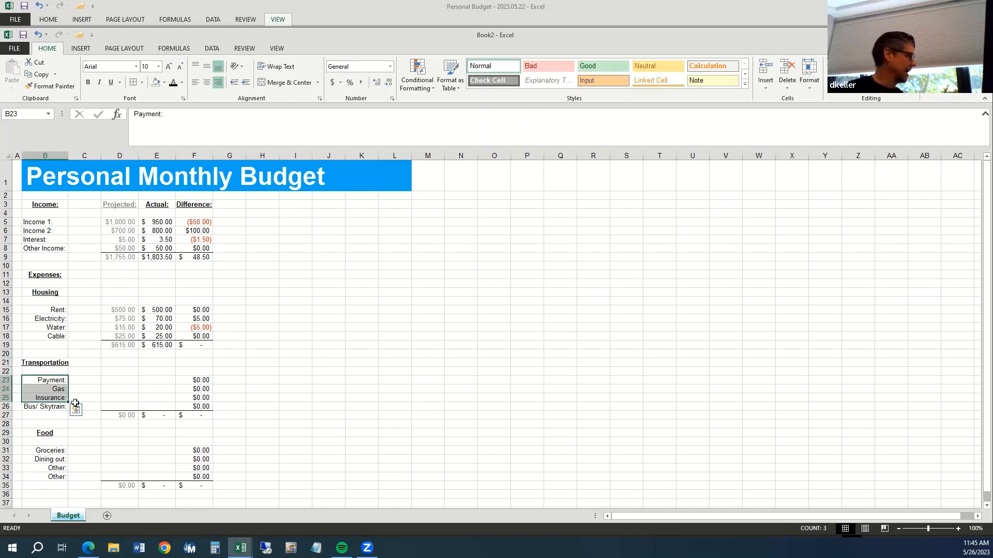
Insert a row above Bus/ Skytrain in the Transportation table and label it Tune Up: in B26.
{"action": "left_click", "coordinate": [8, 406]}
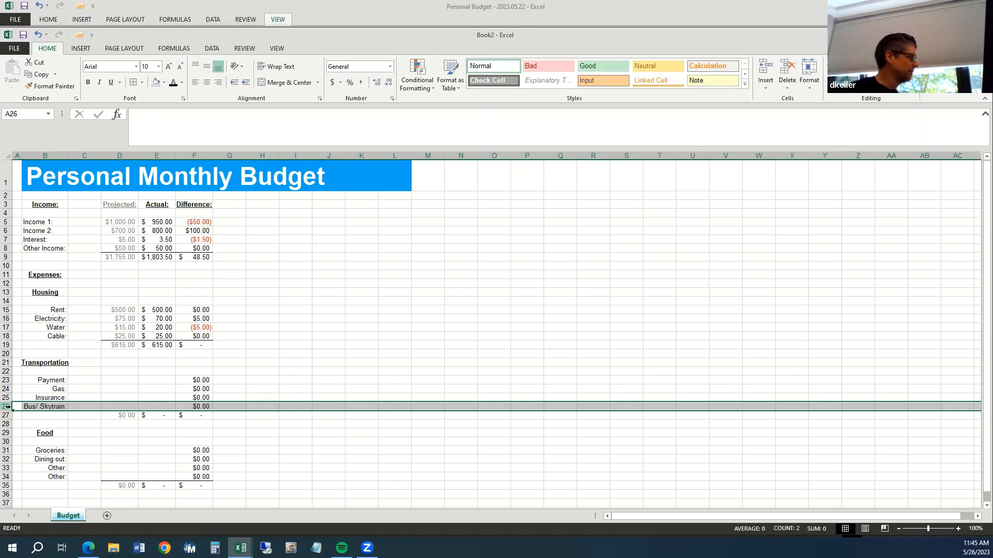
{"action": "right_click", "coordinate": [8, 407]}
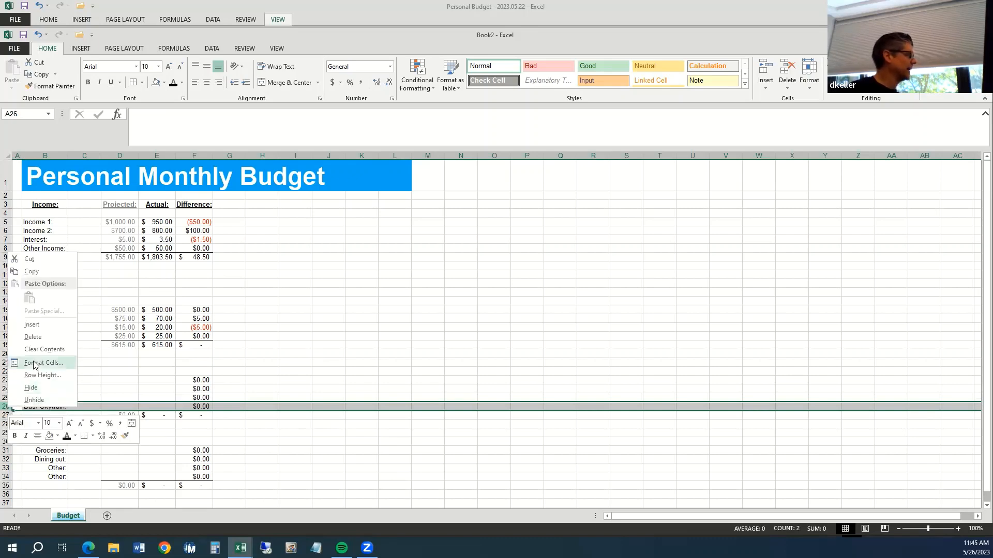
{"action": "left_click", "coordinate": [31, 324]}
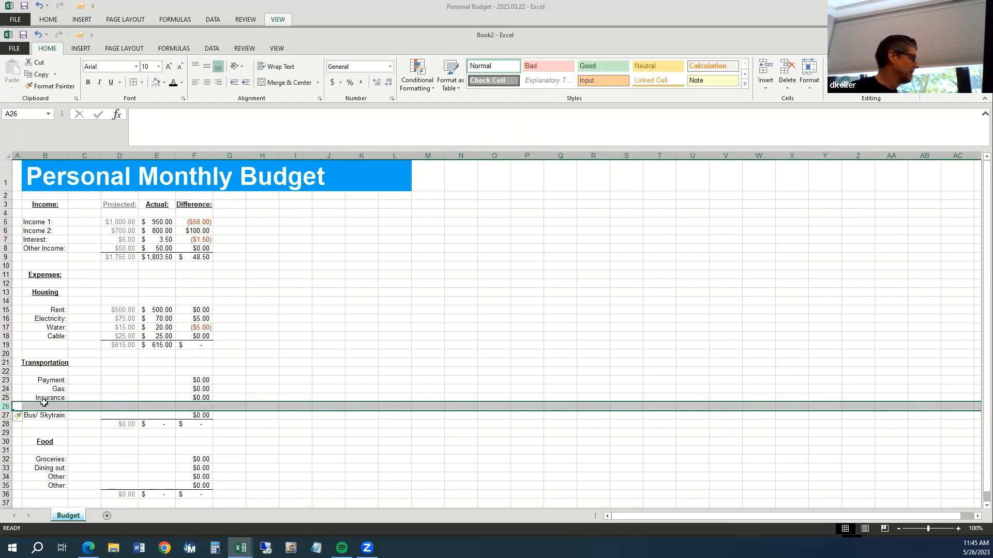
{"action": "left_click", "coordinate": [45, 406]}
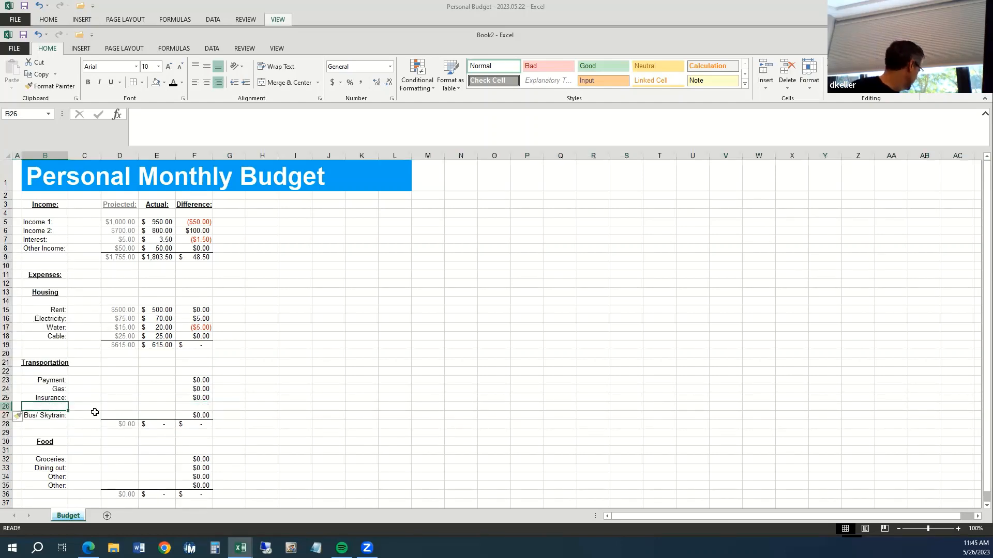
{"action": "type", "text": "Tune"}
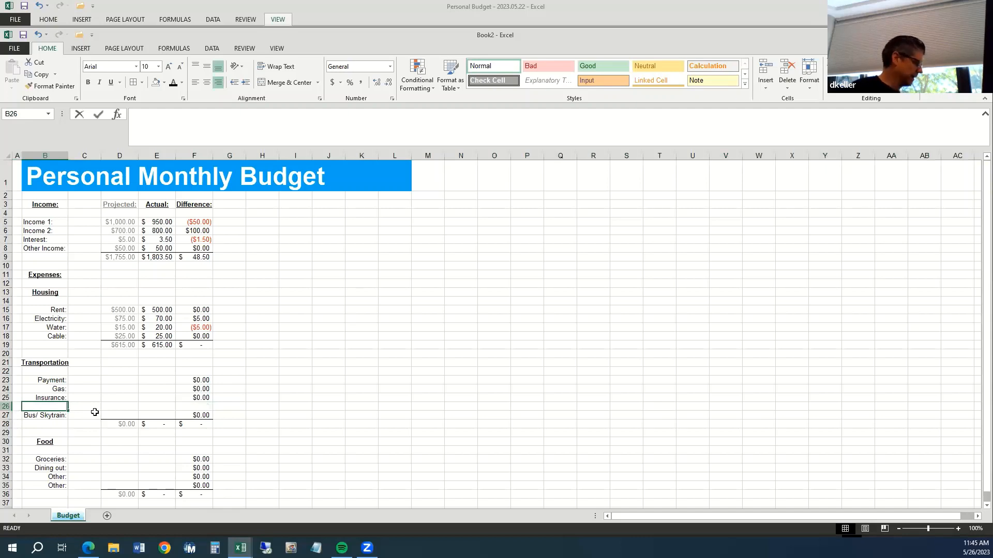
{"action": "type", "text": " Up:"}
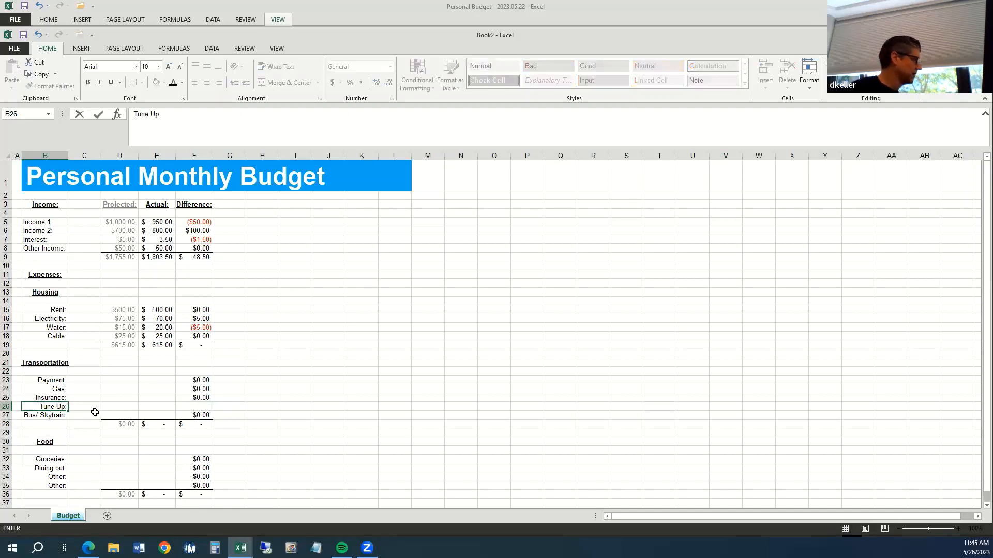
{"action": "key", "text": "Return"}
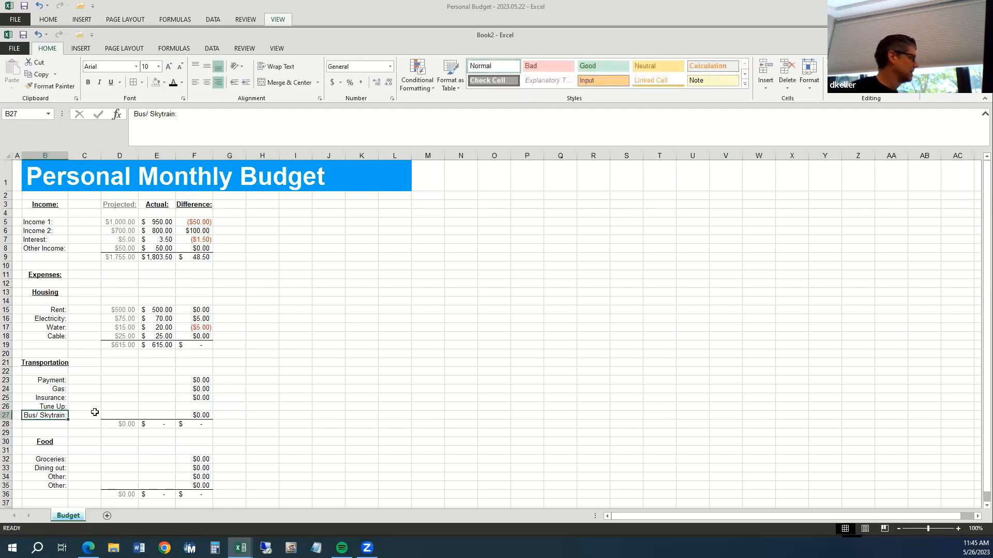
{"action": "key", "text": "Up"}
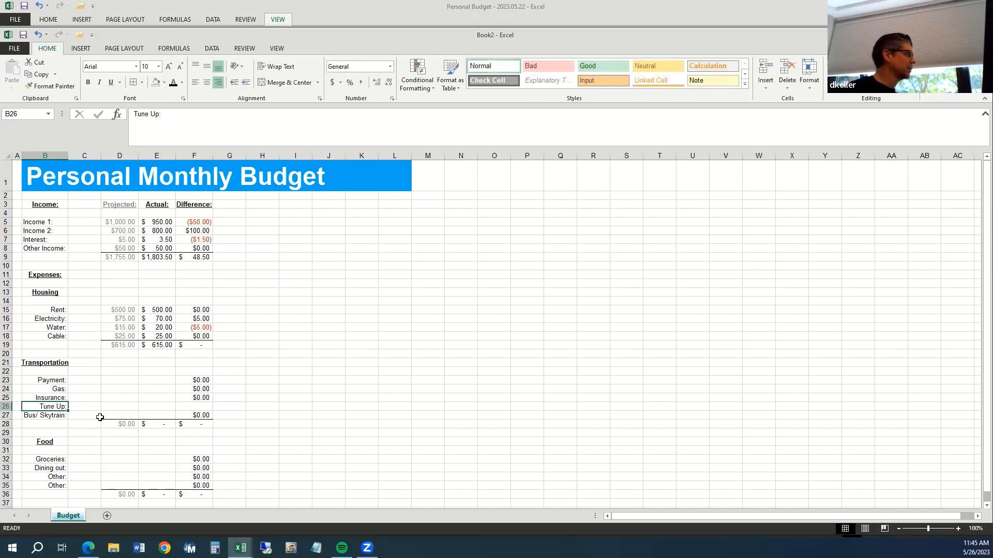
Check the ranges summed by the Actual totals of the Transportation and Housing tables in E28 and E19.
{"action": "left_click", "coordinate": [155, 424]}
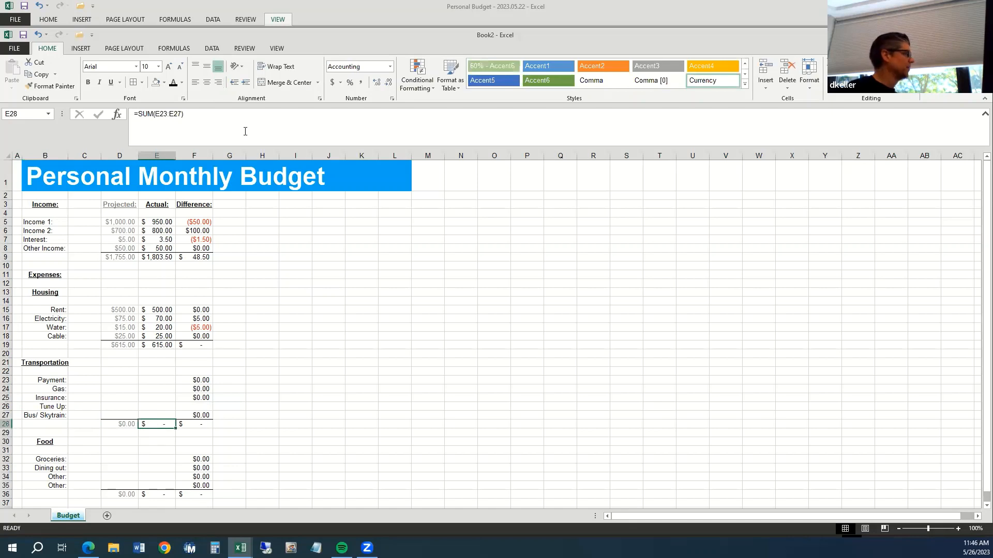
{"action": "left_click", "coordinate": [210, 123]}
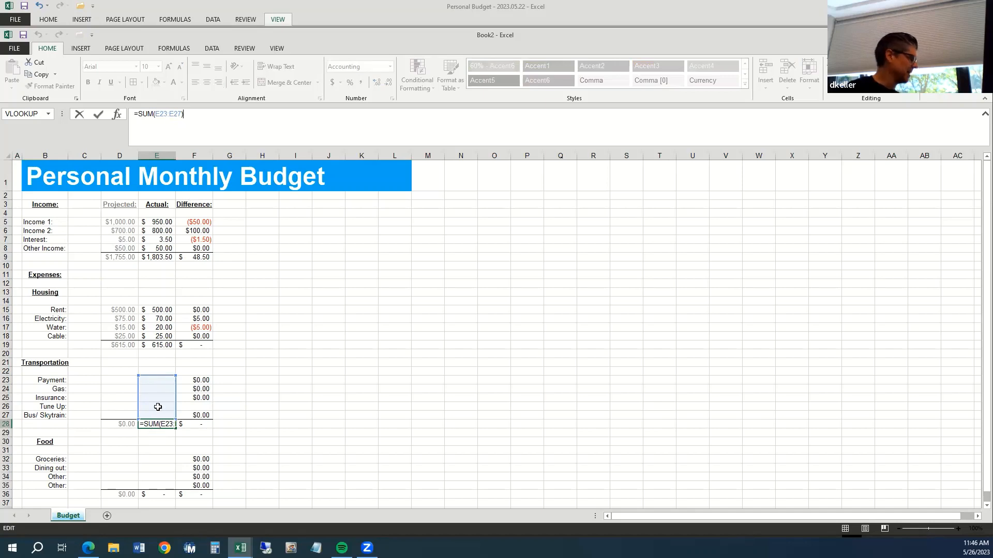
{"action": "key", "text": "Escape"}
{"action": "left_click", "coordinate": [158, 345]}
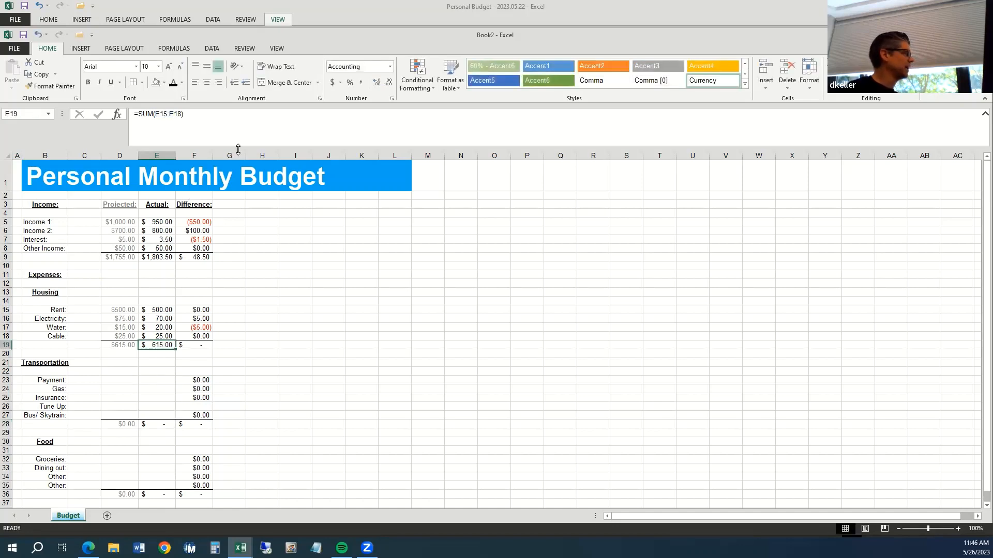
{"action": "left_click", "coordinate": [242, 112]}
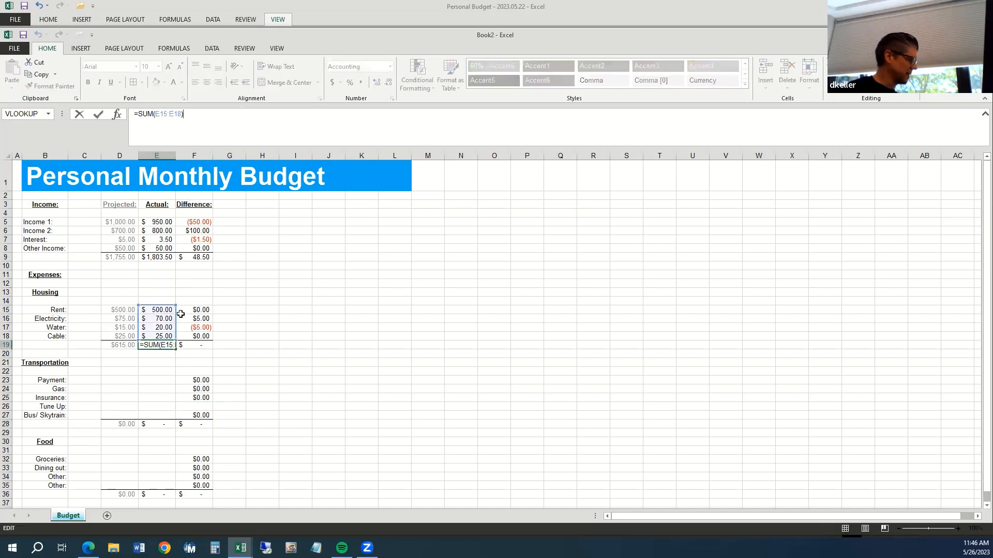
{"action": "key", "text": "Escape"}
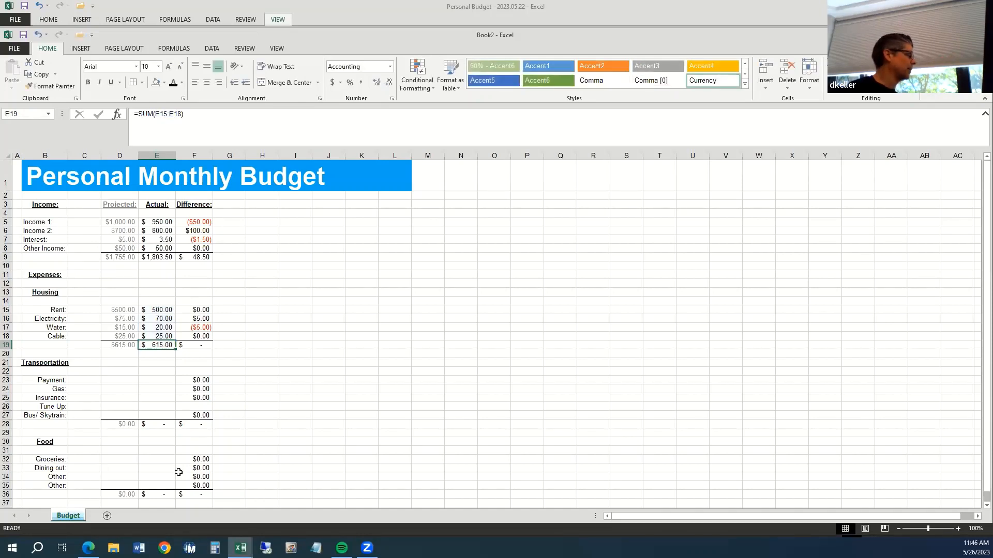
Copy the Difference formula from the Insurance row in F25 to the Tune Up row in F26.
{"action": "left_click", "coordinate": [203, 407]}
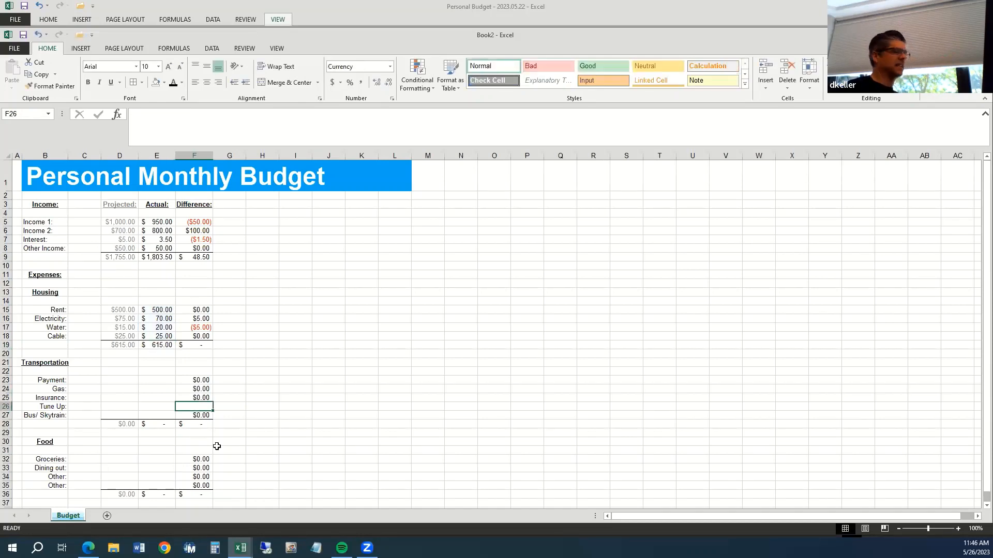
{"action": "key", "text": "Up"}
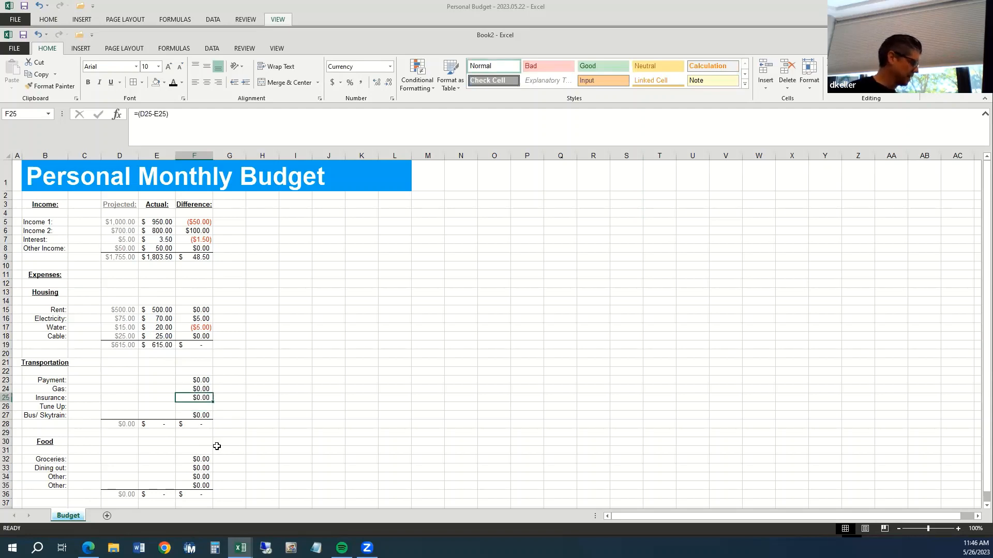
{"action": "key", "text": "ctrl+c"}
{"action": "key", "text": "Down"}
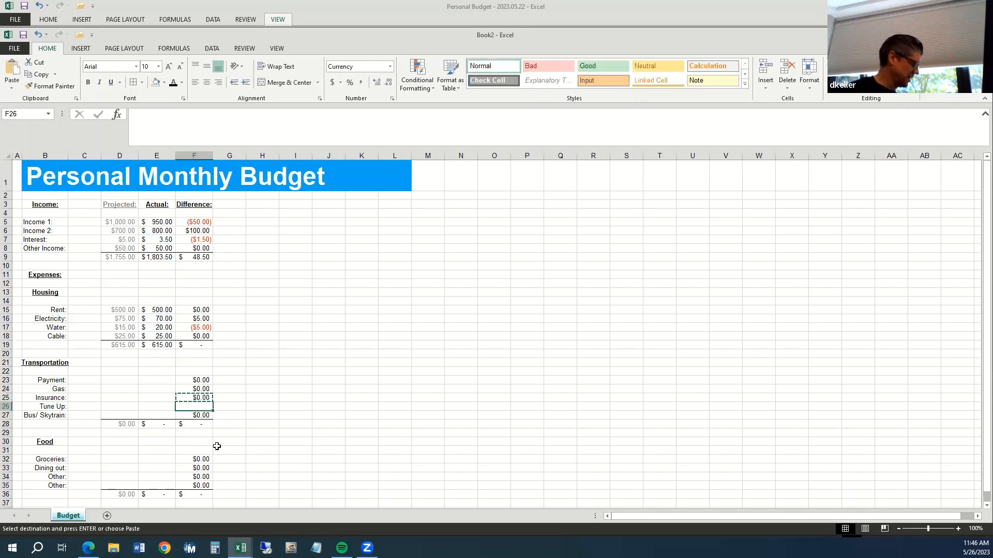
{"action": "key", "text": "ctrl+v"}
Enter the projected Transportation amounts 250 for Payment in D23 and 50 for Gas in D24.
{"action": "key", "text": "Down"}
{"action": "key", "text": "Down"}
{"action": "key", "text": "Up"}
{"action": "key", "text": "Up"}
{"action": "key", "text": "Up"}
{"action": "key", "text": "Up"}
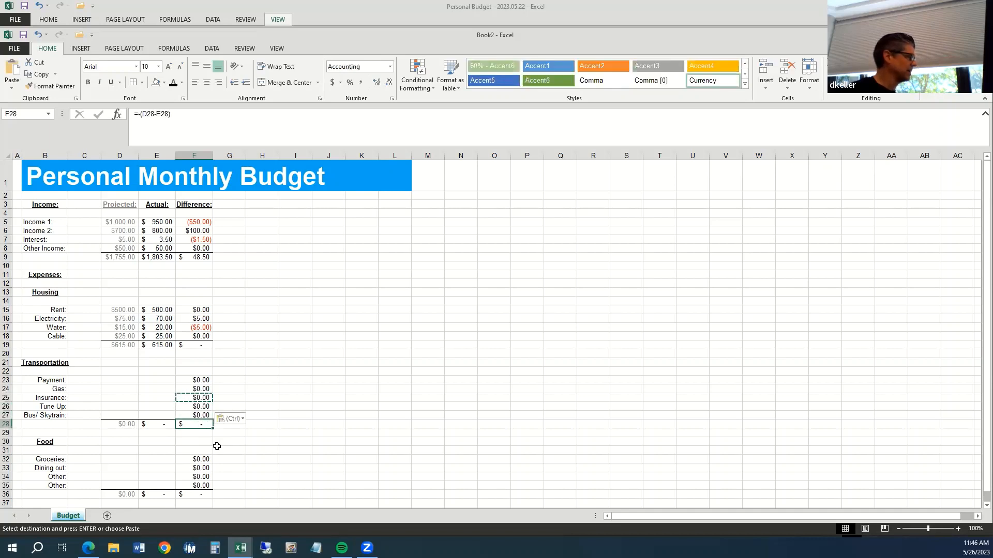
{"action": "key", "text": "Left"}
{"action": "key", "text": "Left"}
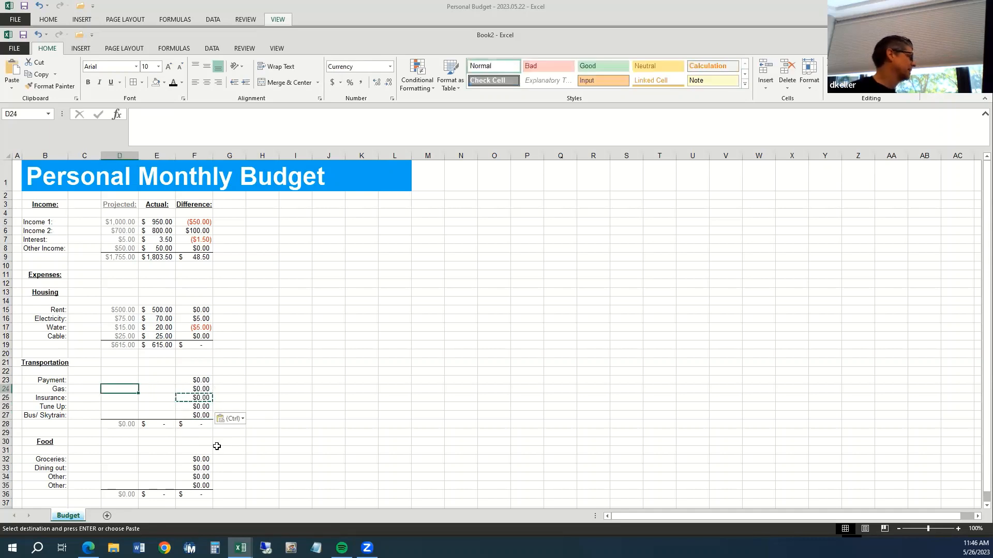
{"action": "key", "text": "Up"}
{"action": "type", "text": "250"}
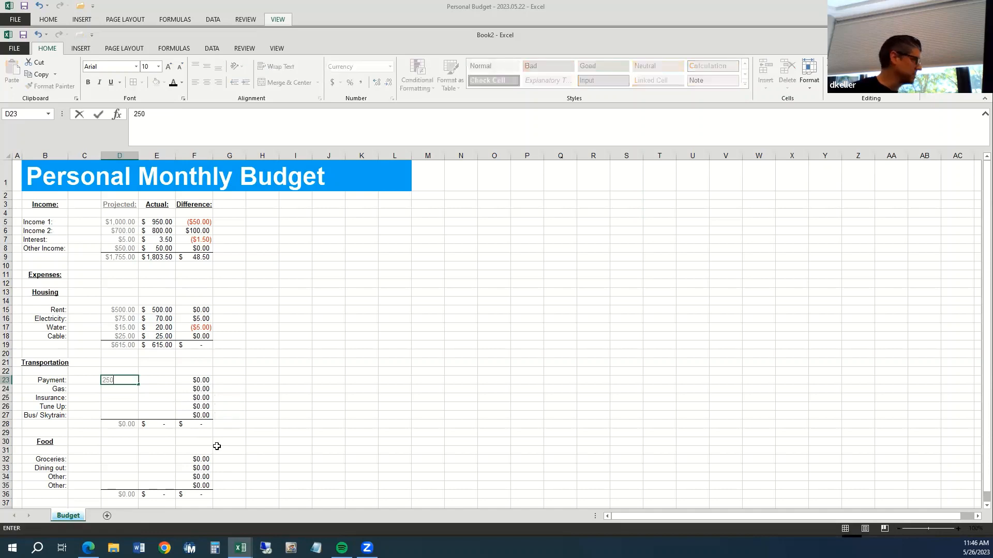
{"action": "key", "text": "Return"}
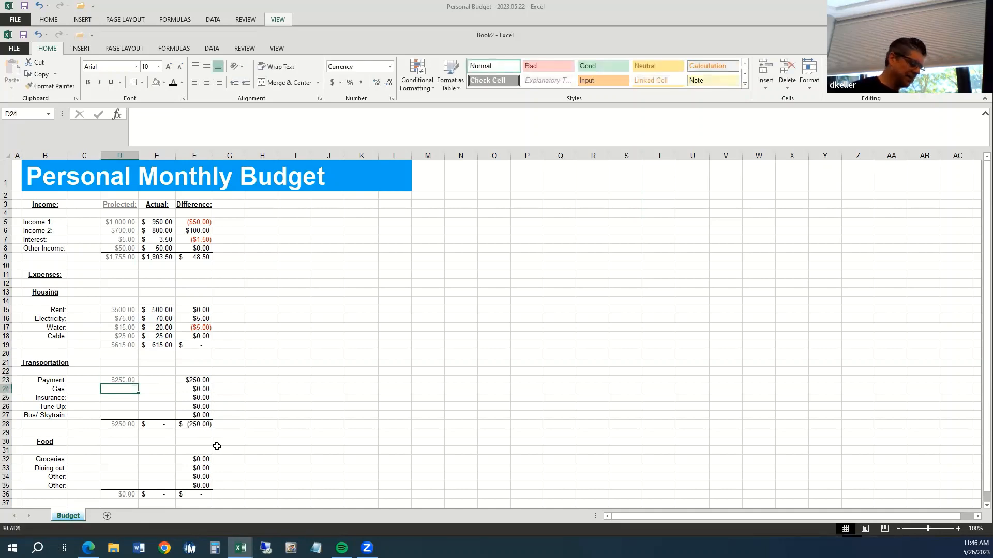
{"action": "type", "text": "50"}
{"action": "key", "text": "Return"}
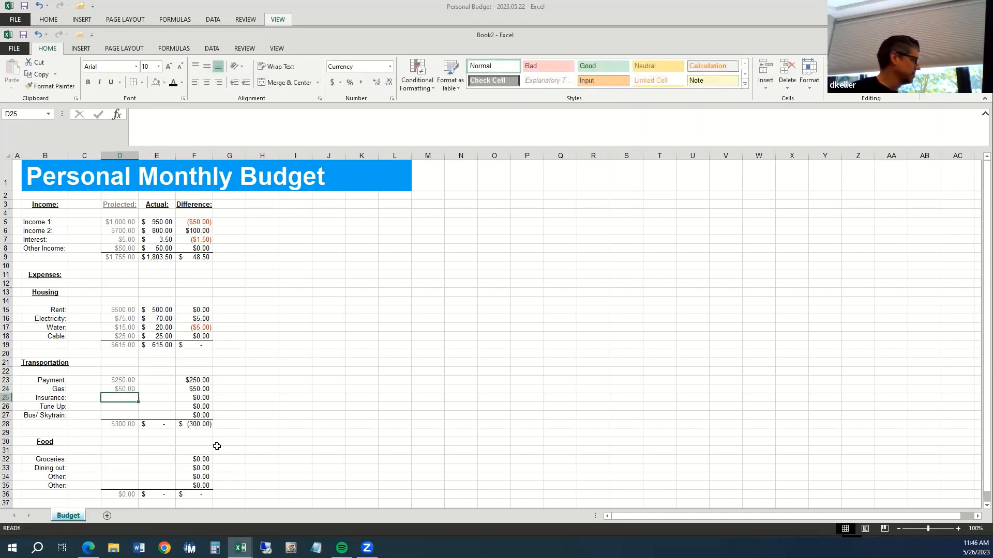
Enter projected amounts of 125 for Insurance, 25 for Tune Up and 15 for Bus/ Skytrain in D25 to D27.
{"action": "type", "text": "125"}
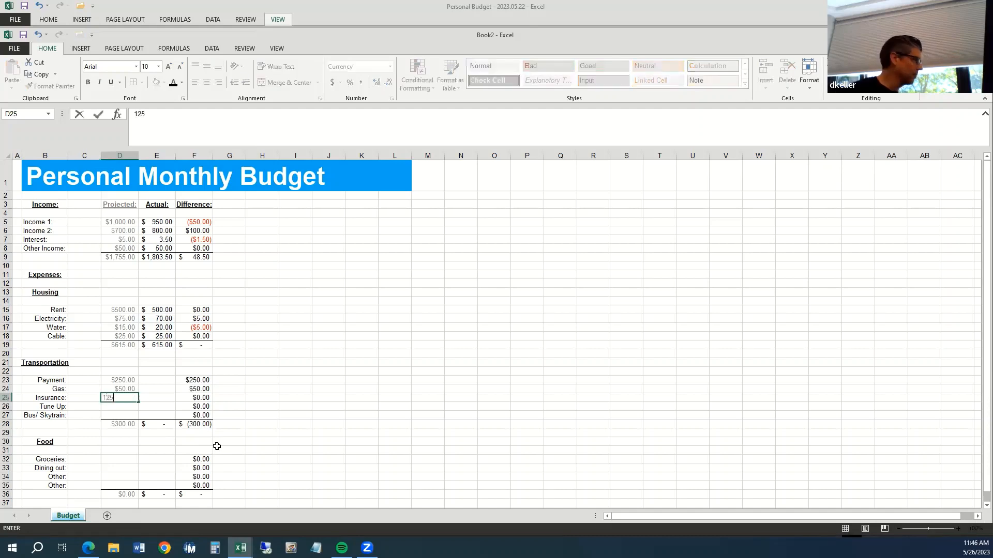
{"action": "key", "text": "Return"}
{"action": "type", "text": "25"}
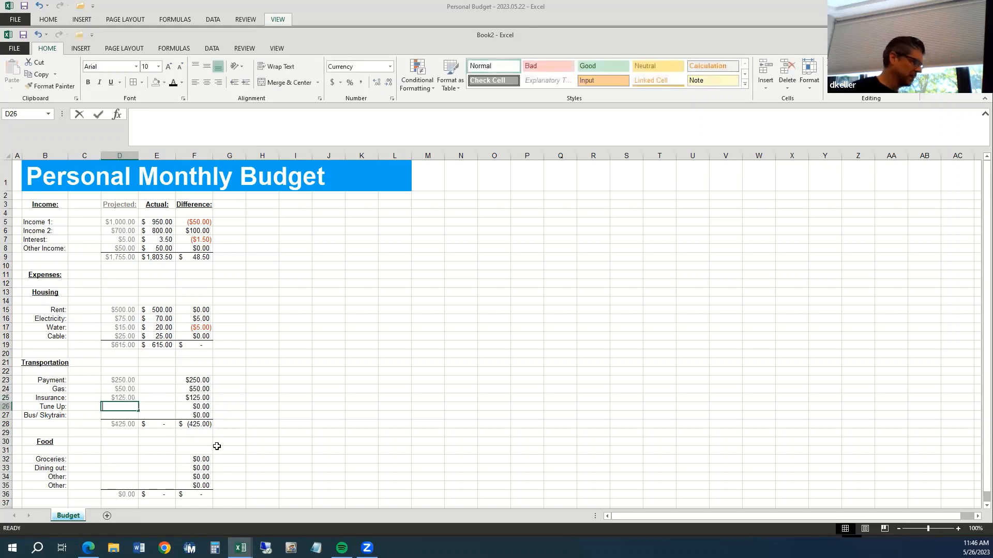
{"action": "key", "text": "Return"}
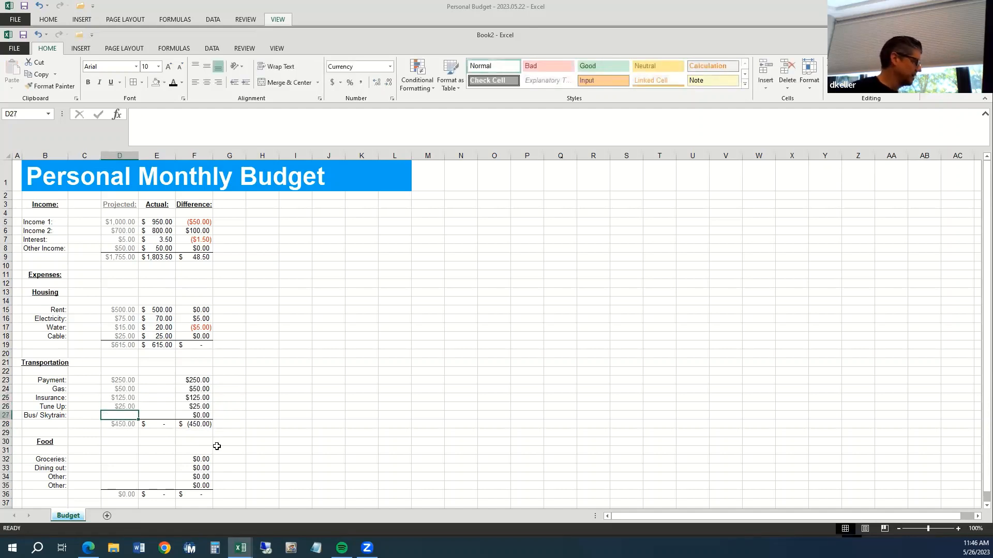
{"action": "type", "text": "15"}
{"action": "key", "text": "Return"}
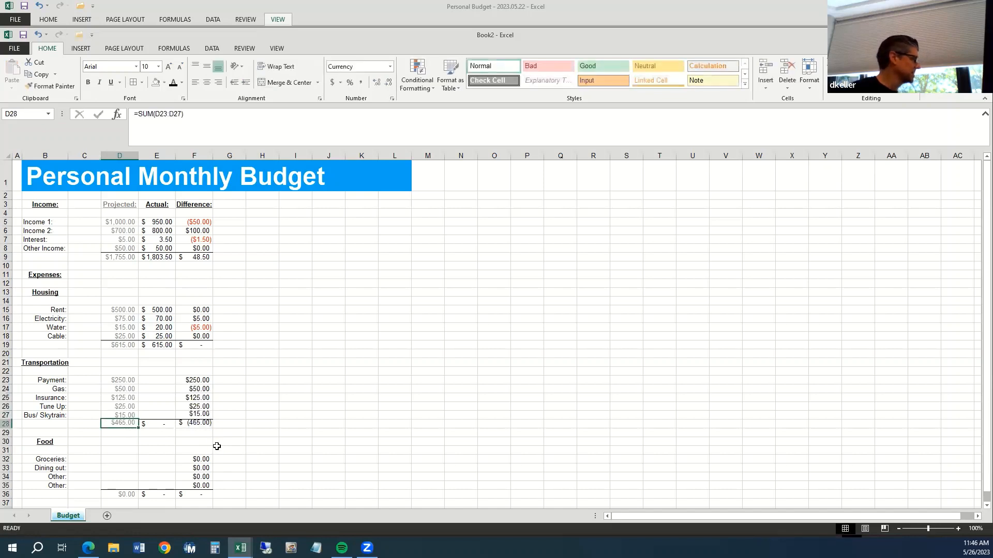
Enter projected Food amounts of 250 for Groceries, 100 for Dining out, and 50 and 0 for the two Other items in D32 to D35.
{"action": "key", "text": "Down"}
{"action": "key", "text": "Down"}
{"action": "key", "text": "Down"}
{"action": "key", "text": "Down"}
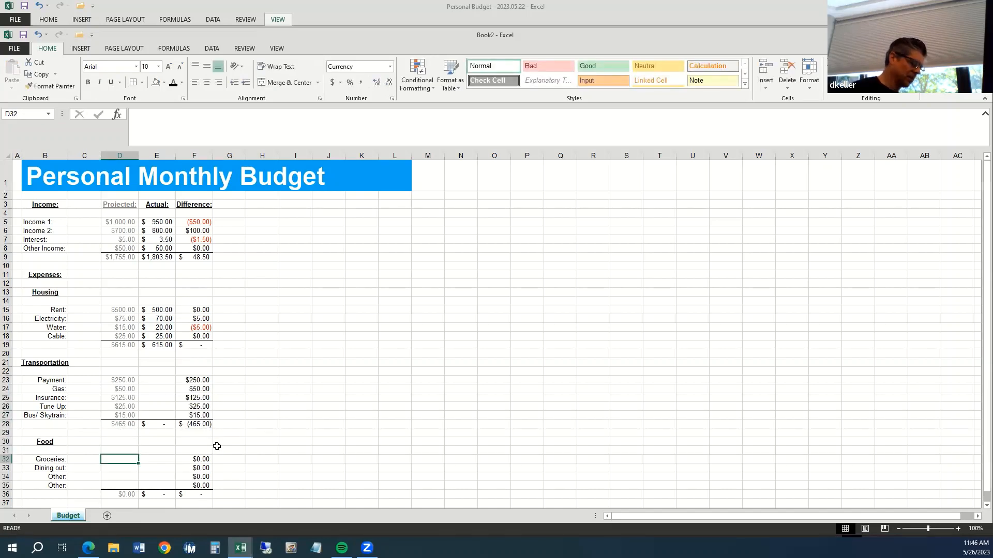
{"action": "type", "text": "250"}
{"action": "key", "text": "Return"}
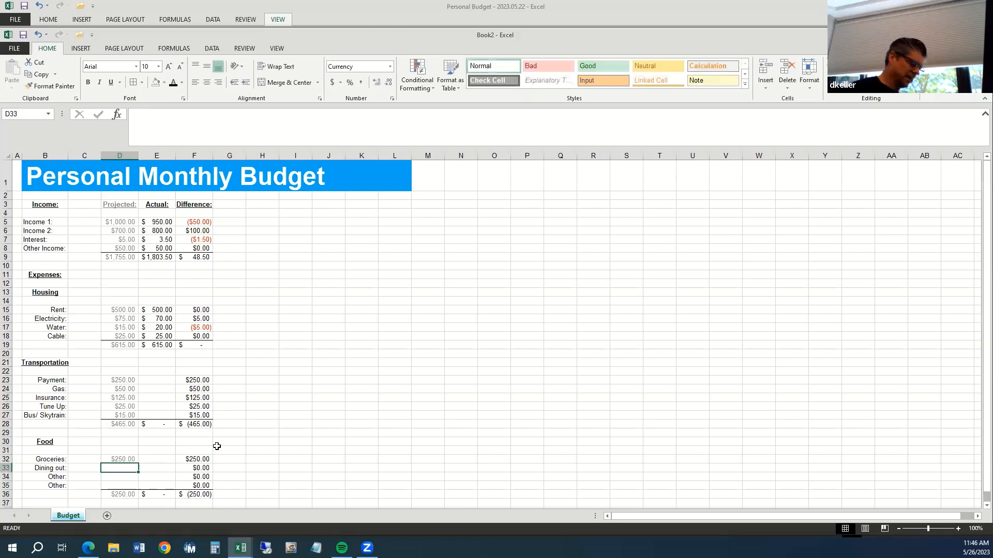
{"action": "type", "text": "100"}
{"action": "key", "text": "Return"}
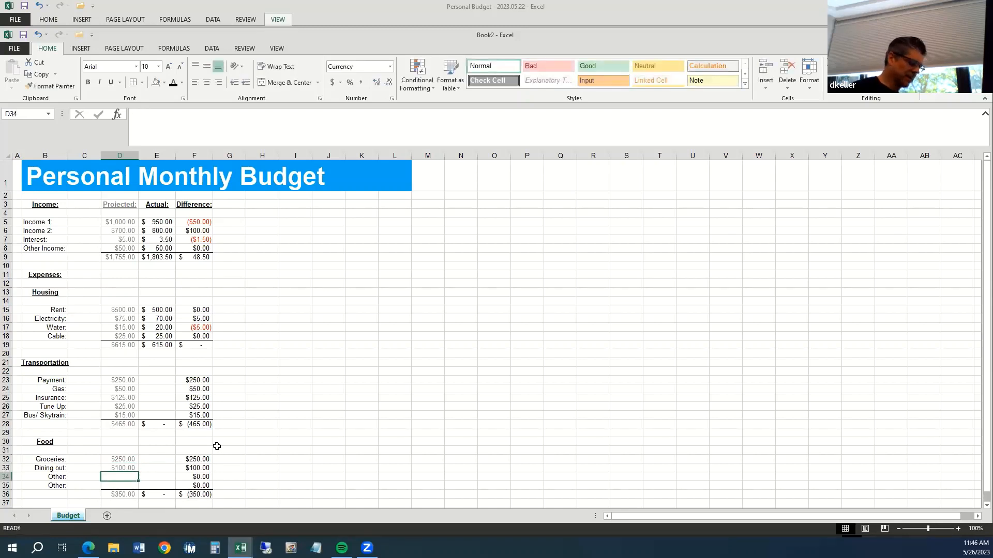
{"action": "type", "text": "50"}
{"action": "key", "text": "Return"}
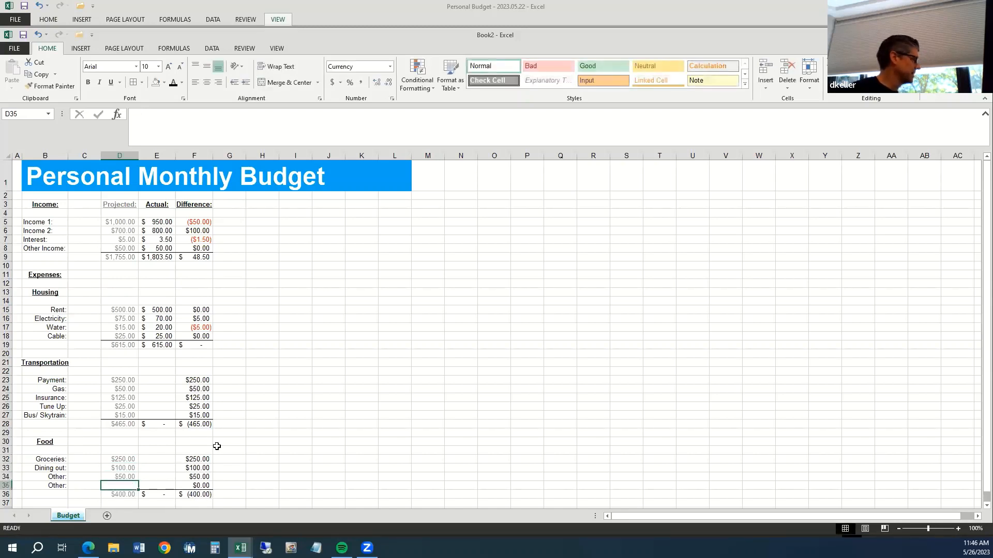
{"action": "type", "text": "0"}
{"action": "key", "text": "Up"}
{"action": "key", "text": "Up"}
{"action": "key", "text": "Up"}
{"action": "key", "text": "Up"}
{"action": "key", "text": "Up"}
{"action": "key", "text": "Up"}
{"action": "key", "text": "Up"}
{"action": "key", "text": "Up"}
{"action": "key", "text": "Up"}
{"action": "key", "text": "Up"}
{"action": "key", "text": "Up"}
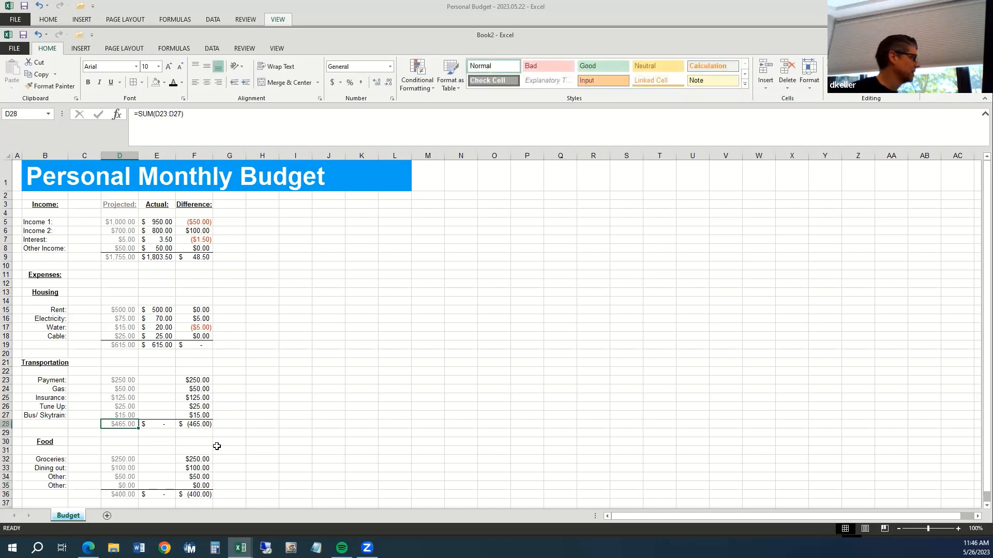
{"action": "key", "text": "Up"}
{"action": "key", "text": "Right"}
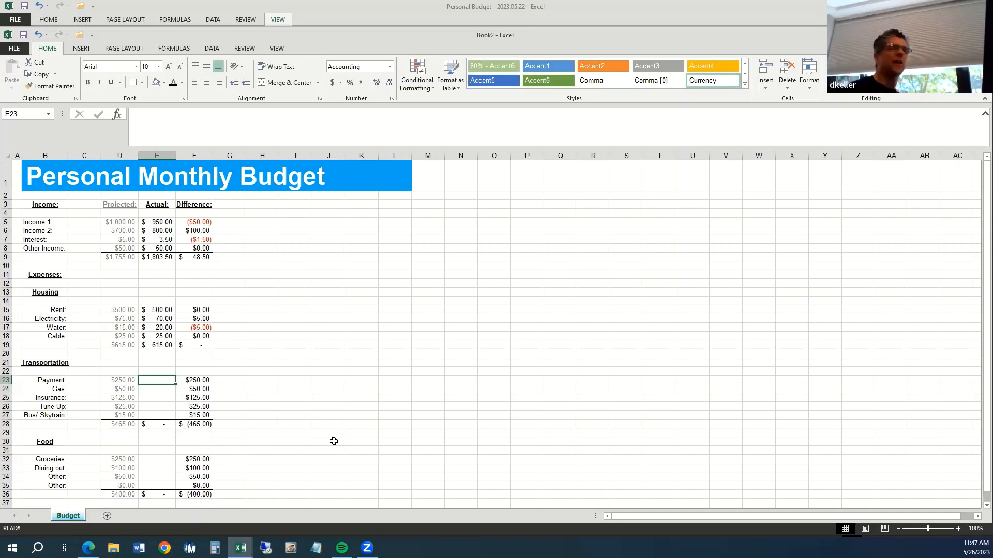
{"action": "left_click", "coordinate": [253, 400]}
Enter the label Misc: in B38 below the Food table.
{"action": "scroll", "coordinate": [253, 400], "scroll_direction": "down", "scroll_amount": 7}
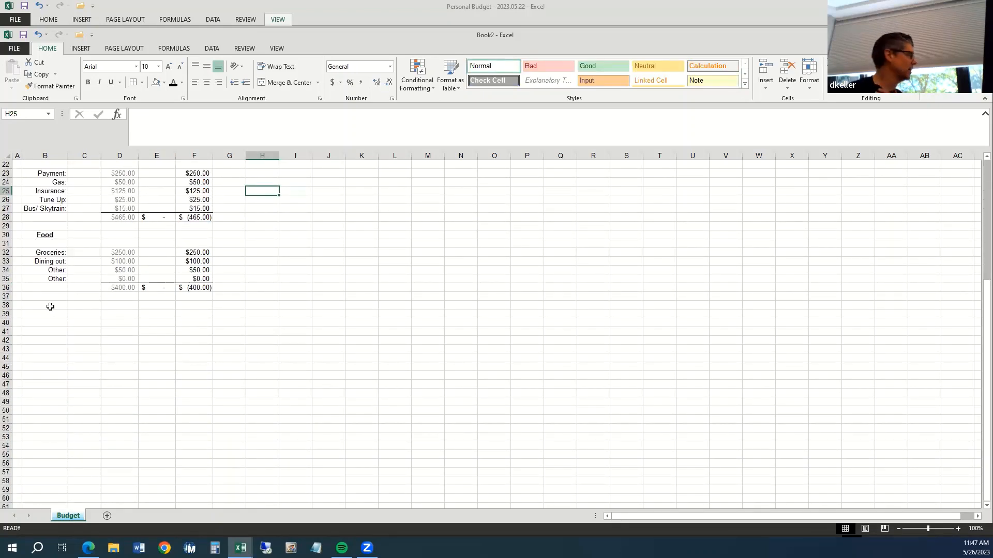
{"action": "left_click", "coordinate": [51, 306]}
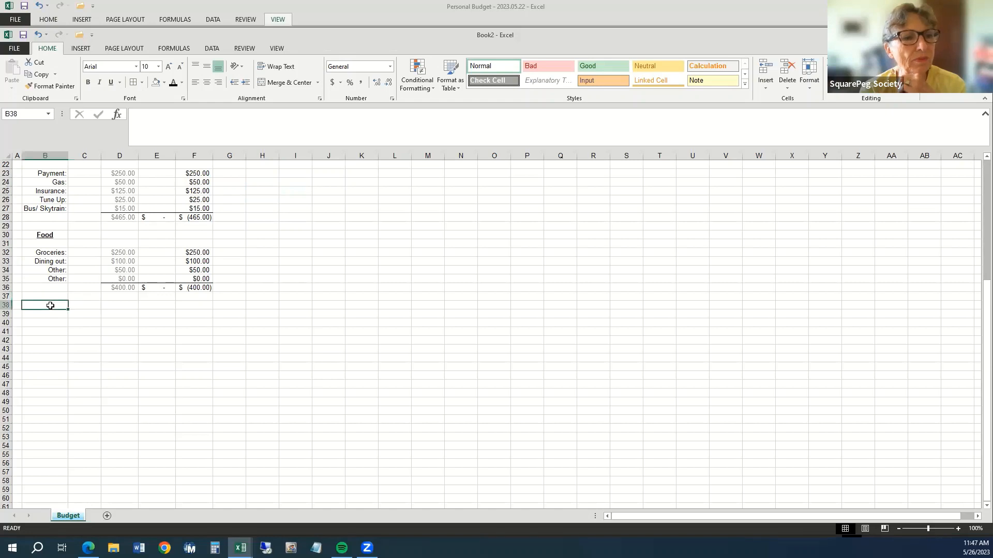
{"action": "left_click", "coordinate": [51, 236]}
{"action": "left_click_drag", "start_coordinate": [59, 246], "coordinate": [182, 284]}
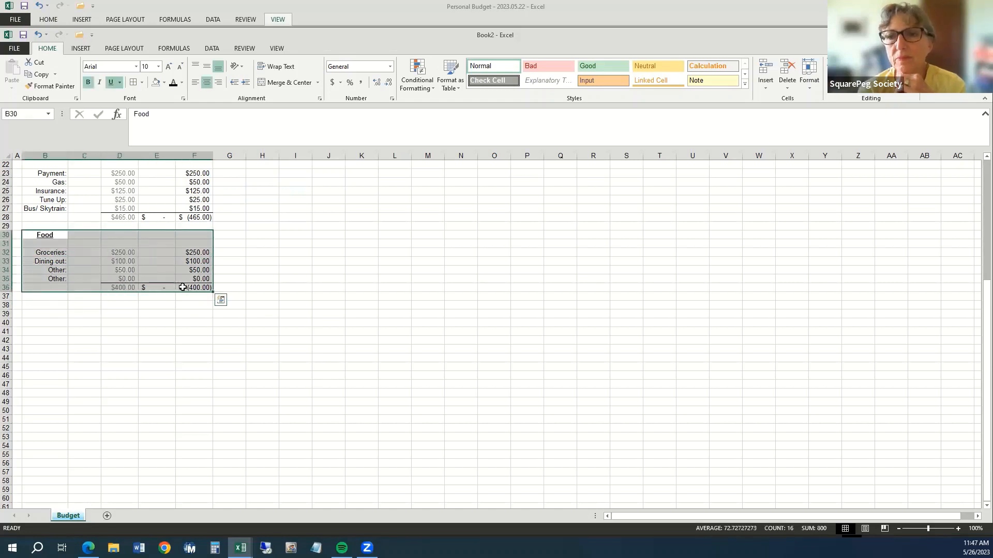
{"action": "key", "text": "ctrl+c"}
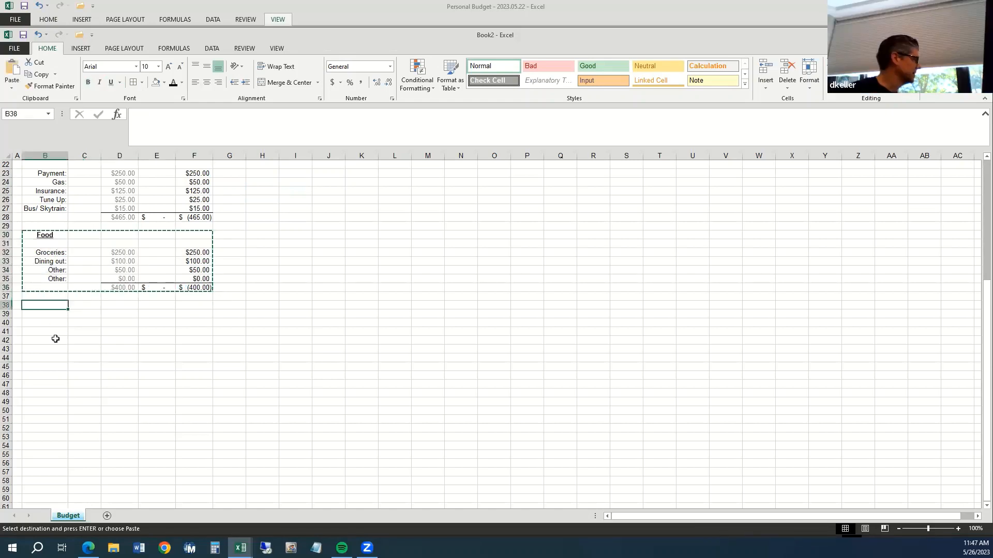
{"action": "left_click", "coordinate": [44, 307]}
{"action": "type", "text": "Misc"}
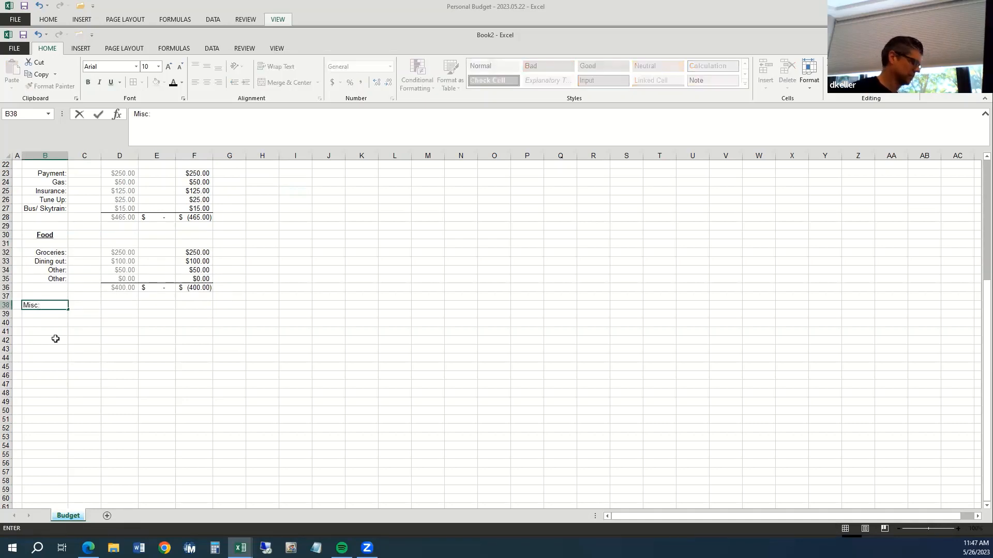
{"action": "type", "text": ":"}
{"action": "key", "text": "ctrl+Return"}
Duplicate the Food table B30:F36 below itself, starting at B38.
{"action": "left_click_drag", "start_coordinate": [40, 233], "coordinate": [182, 291]}
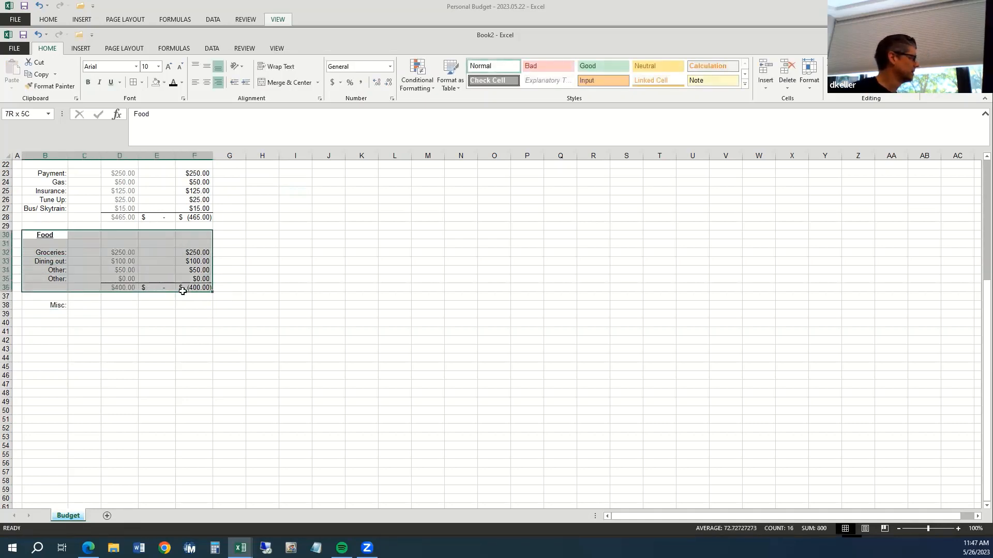
{"action": "key", "text": "ctrl+c"}
{"action": "left_click", "coordinate": [32, 306]}
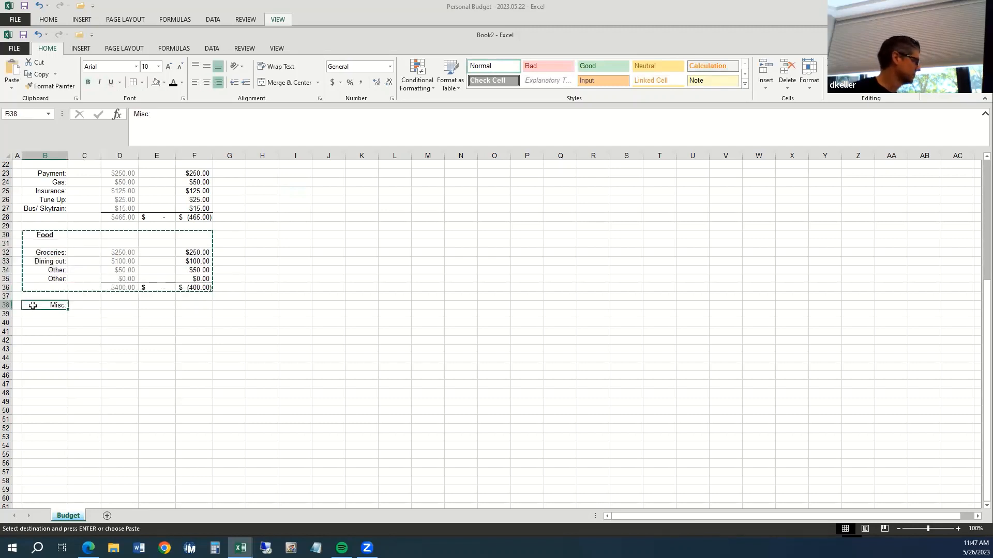
{"action": "key", "text": "ctrl+v"}
{"action": "left_click", "coordinate": [33, 306]}
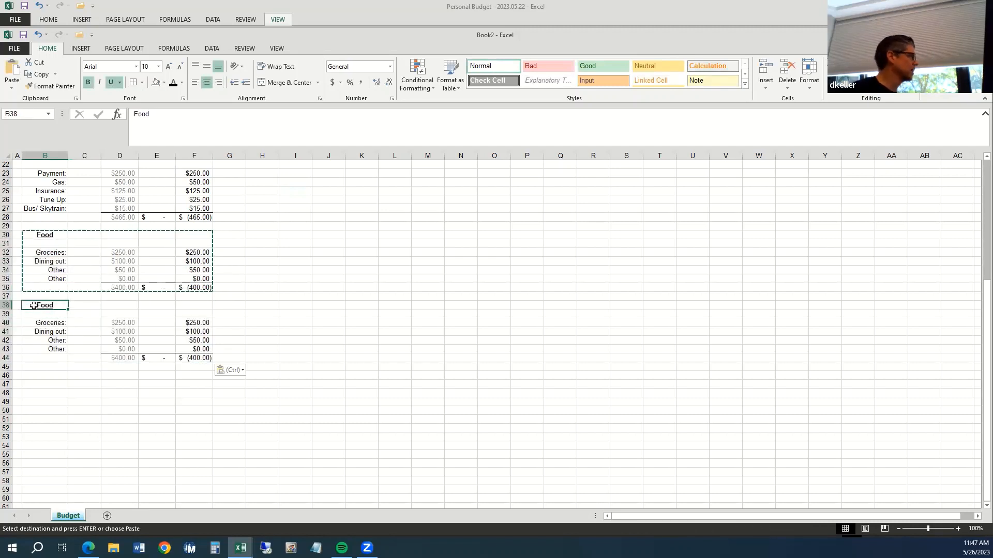
Rename the heading of the copied Food section in B38 as "Misc:".
{"action": "left_click", "coordinate": [45, 235]}
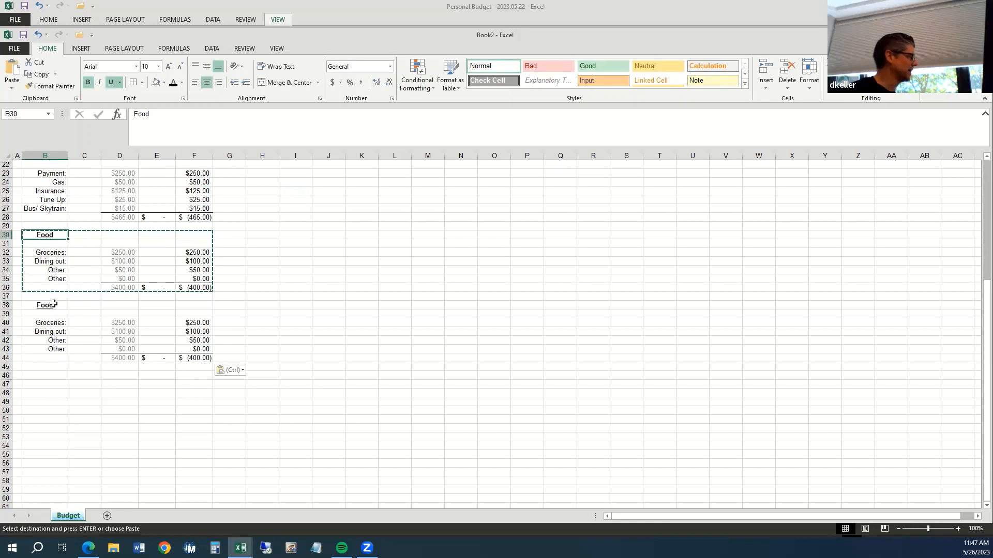
{"action": "left_click", "coordinate": [53, 306]}
{"action": "type", "text": "Mis"}
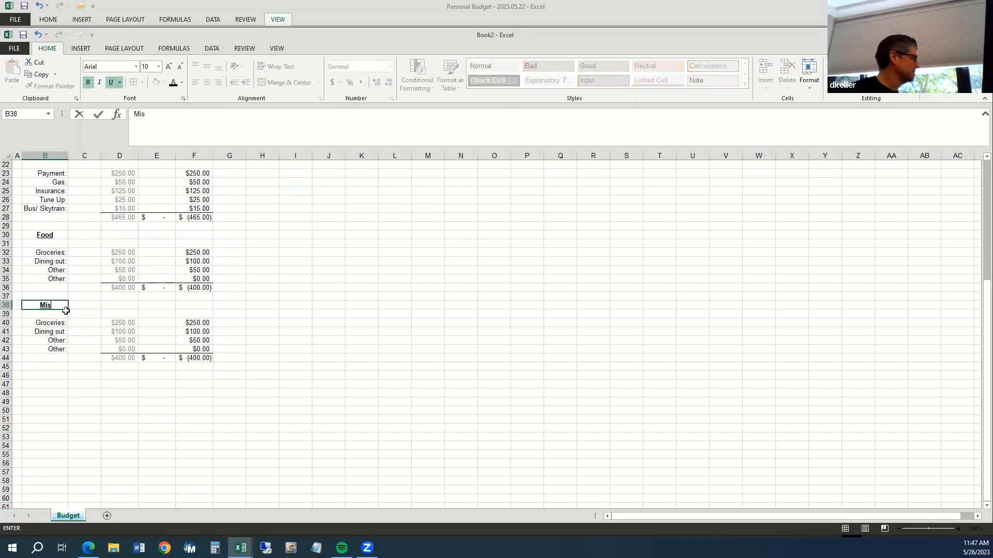
{"action": "type", "text": "c:"}
{"action": "key", "text": "ctrl+Return"}
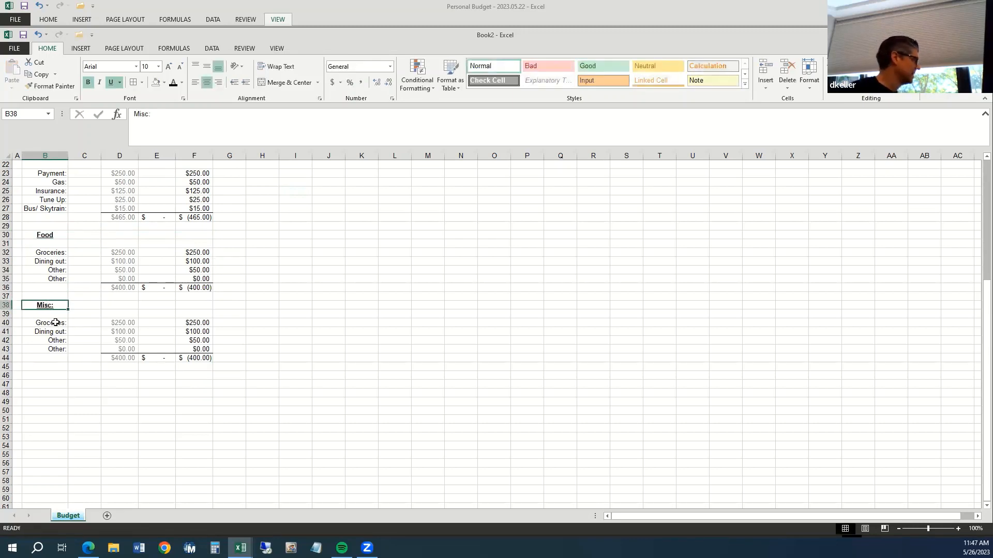
Clear the copied labels and projected amounts in B40:D43 and enter "Phone:" as the first Misc item in B40.
{"action": "left_click_drag", "start_coordinate": [55, 323], "coordinate": [112, 347]}
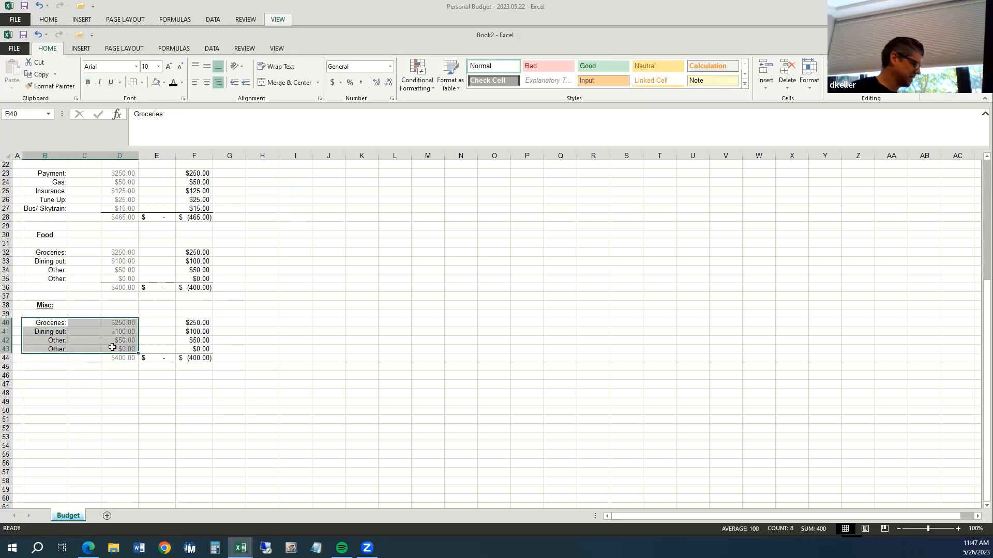
{"action": "key", "text": "Delete"}
{"action": "key", "text": "Left"}
{"action": "key", "text": "Right"}
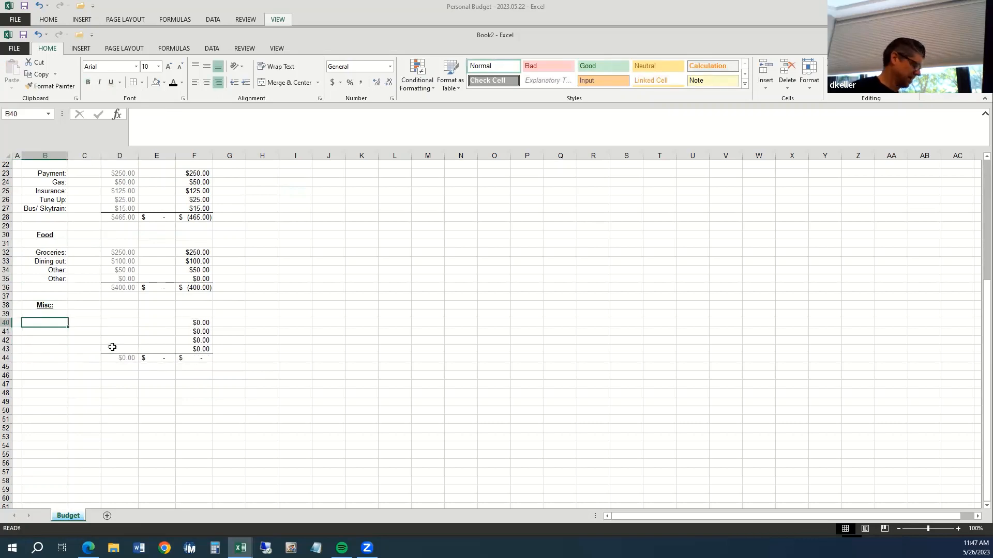
{"action": "type", "text": "Phone"}
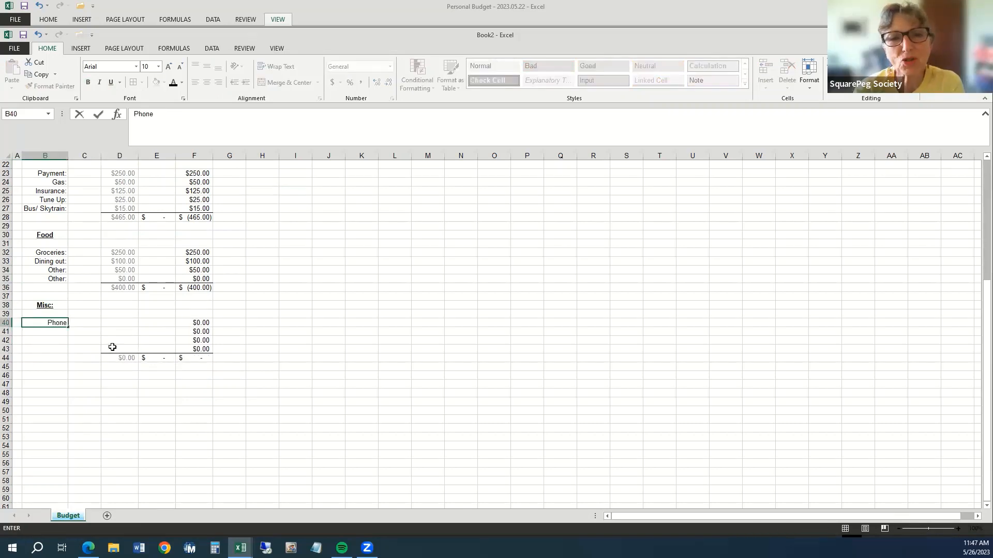
{"action": "type", "text": ":"}
{"action": "key", "text": "Return"}
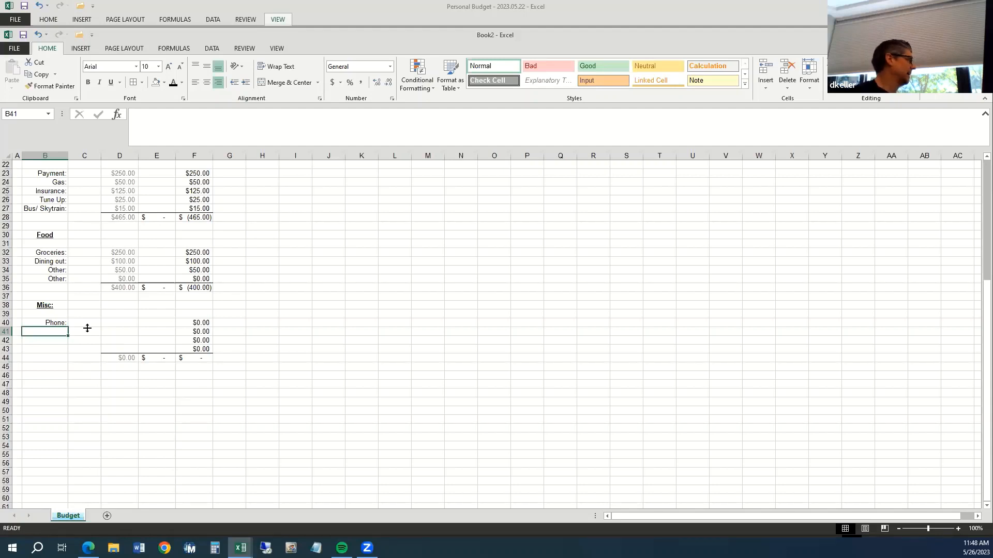
For Tune Up under Transportation, enter an actual amount of 0 and set the projected amount to 100.
{"action": "left_click", "coordinate": [56, 199]}
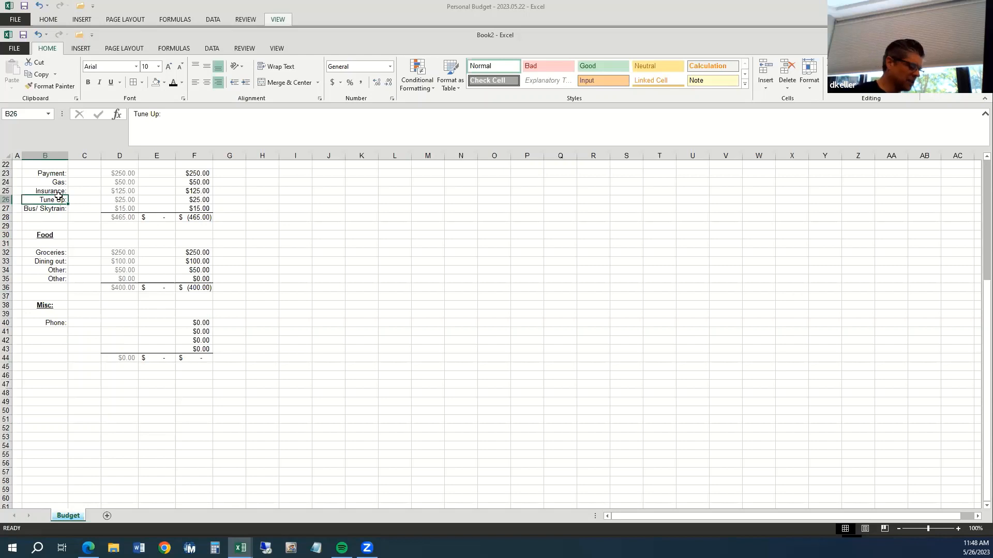
{"action": "key", "text": "Right"}
{"action": "key", "text": "Right"}
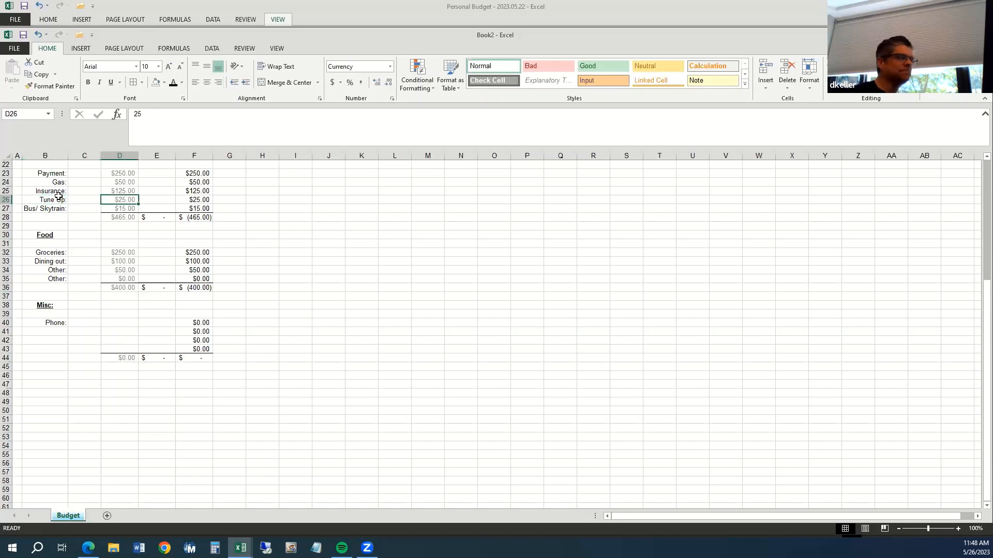
{"action": "key", "text": "Right"}
{"action": "type", "text": "0"}
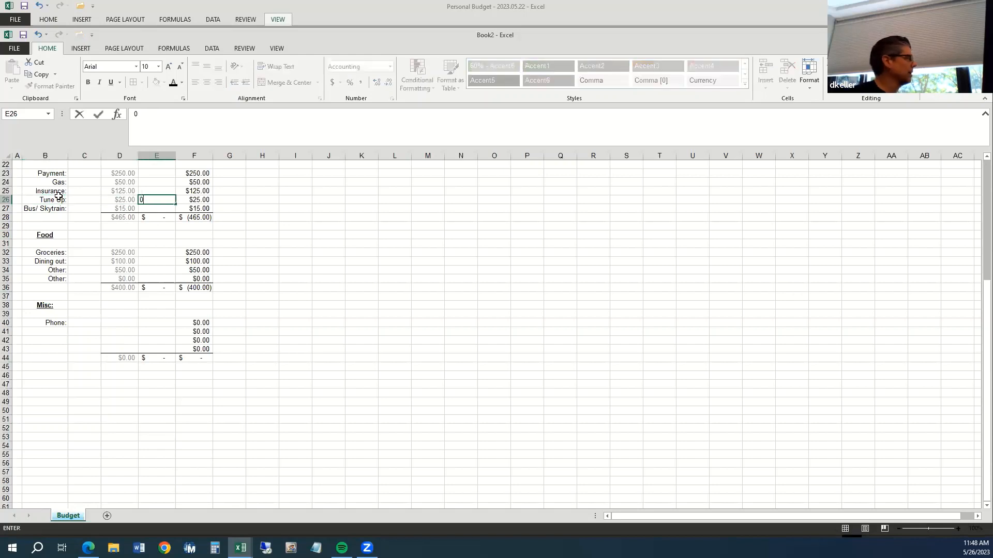
{"action": "key", "text": "Left"}
{"action": "type", "text": "100"}
{"action": "key", "text": "Right"}
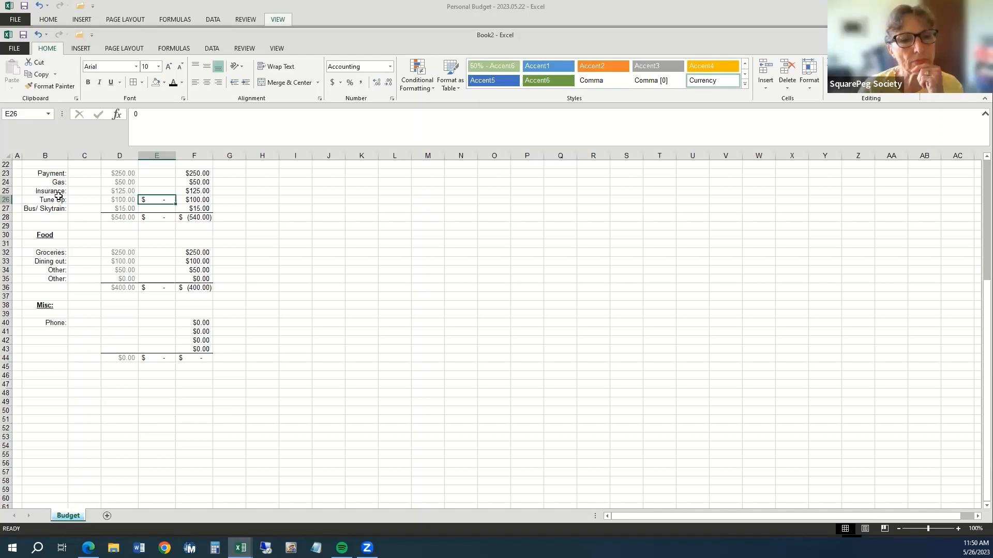
Copy the entire budget in columns B through L and paste it beside the original, starting at N1.
{"action": "left_click", "coordinate": [361, 331]}
{"action": "scroll", "coordinate": [455, 414], "scroll_direction": "up", "scroll_amount": 7}
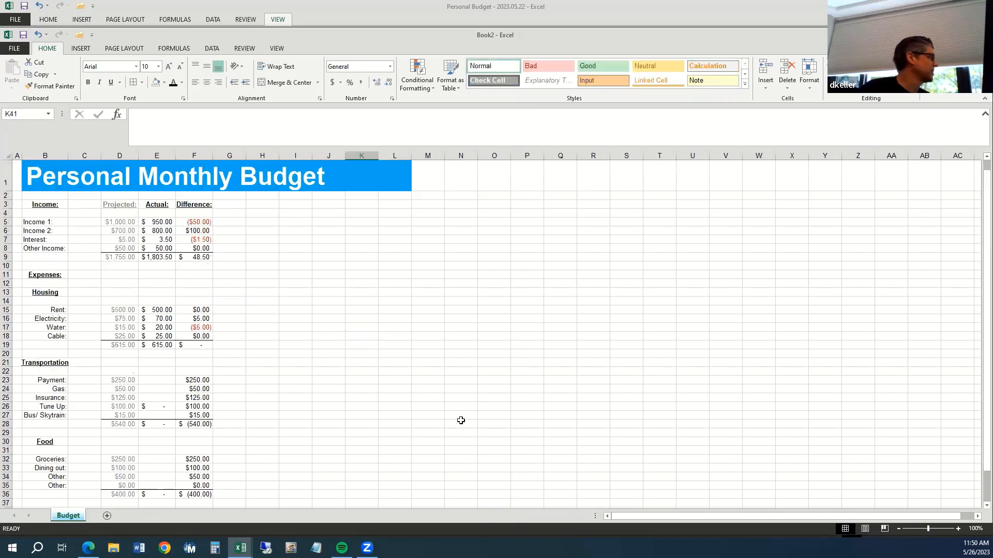
{"action": "left_click_drag", "start_coordinate": [45, 156], "coordinate": [394, 172]}
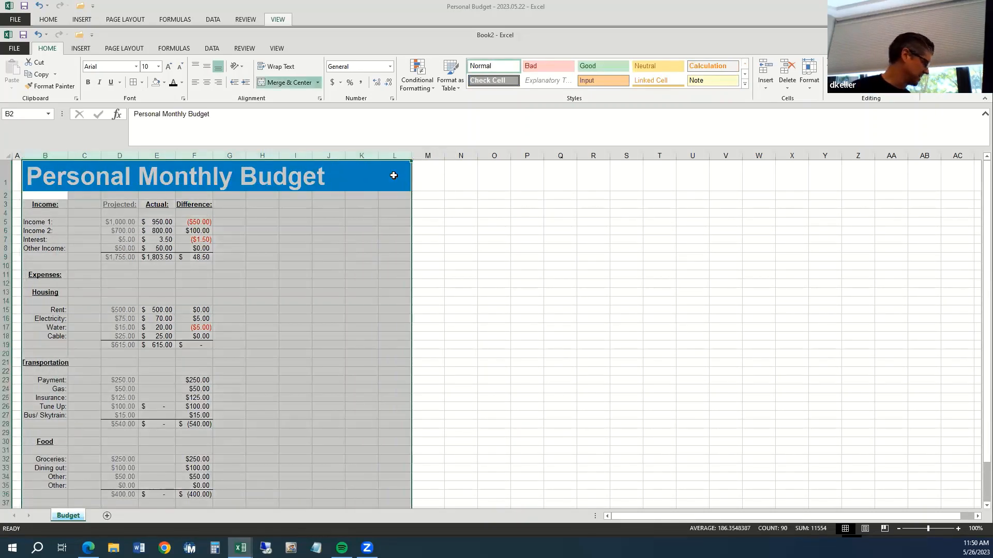
{"action": "key", "text": "ctrl+c"}
{"action": "left_click", "coordinate": [470, 175]}
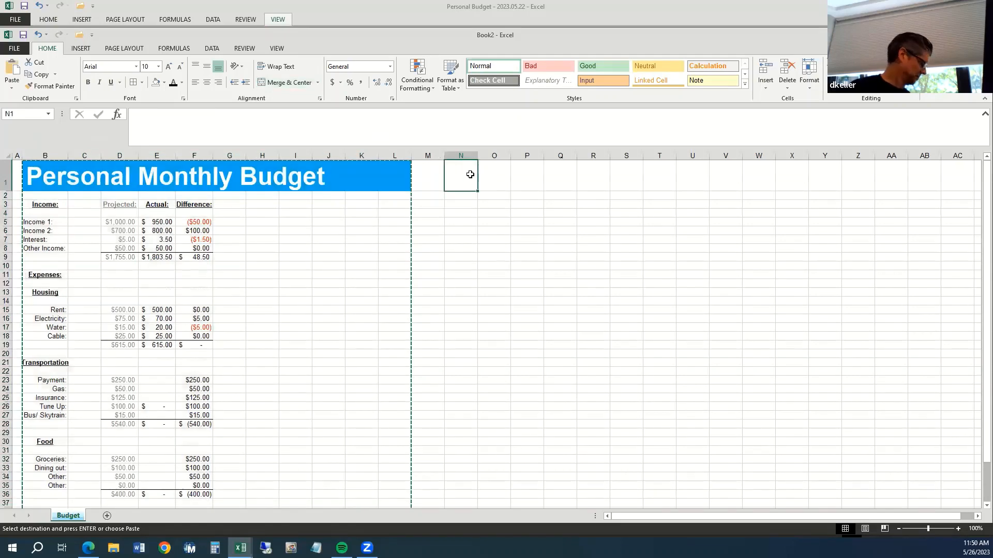
{"action": "key", "text": "ctrl+v"}
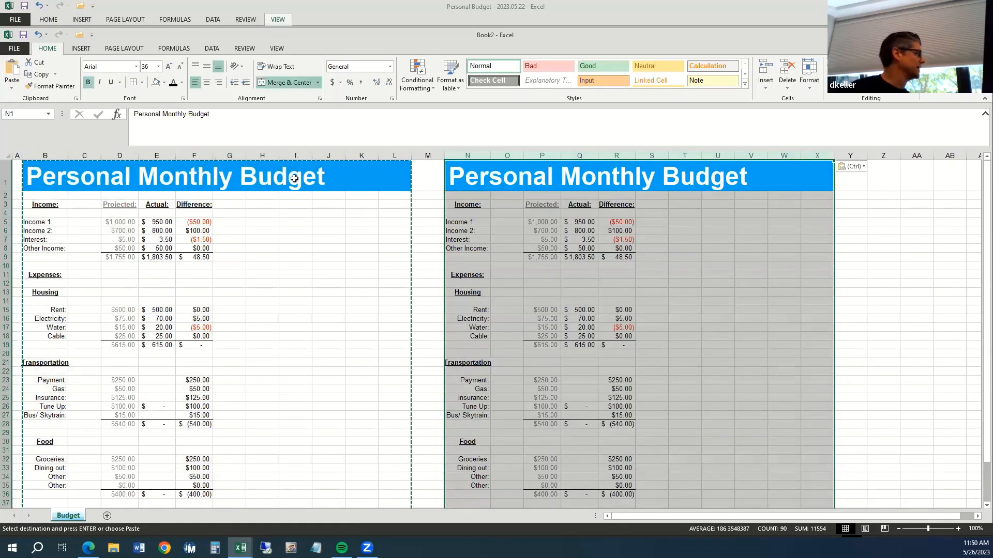
Extend the original budget's title in B1 to read "Personal Monthly Budget - May".
{"action": "left_click", "coordinate": [161, 172]}
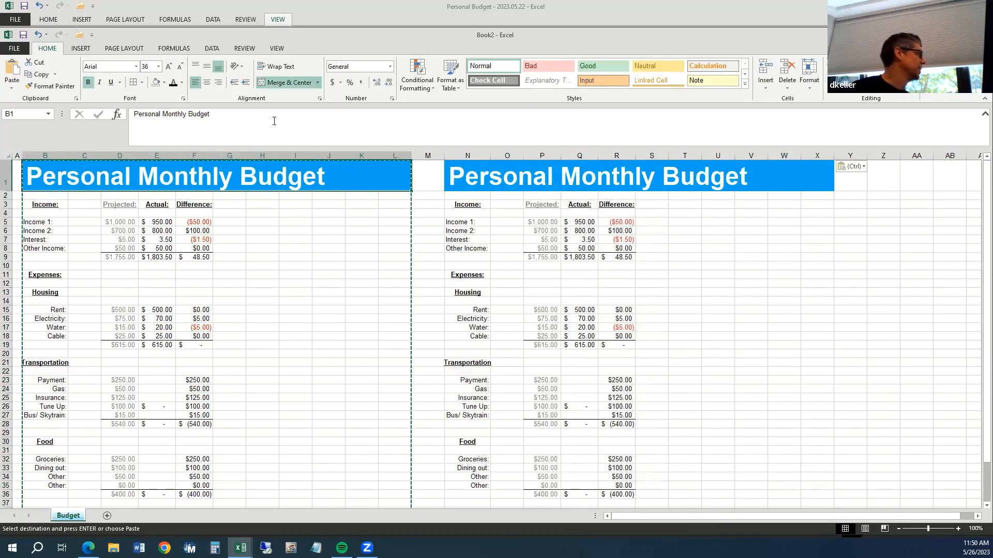
{"action": "left_click", "coordinate": [274, 121]}
{"action": "type", "text": "- "}
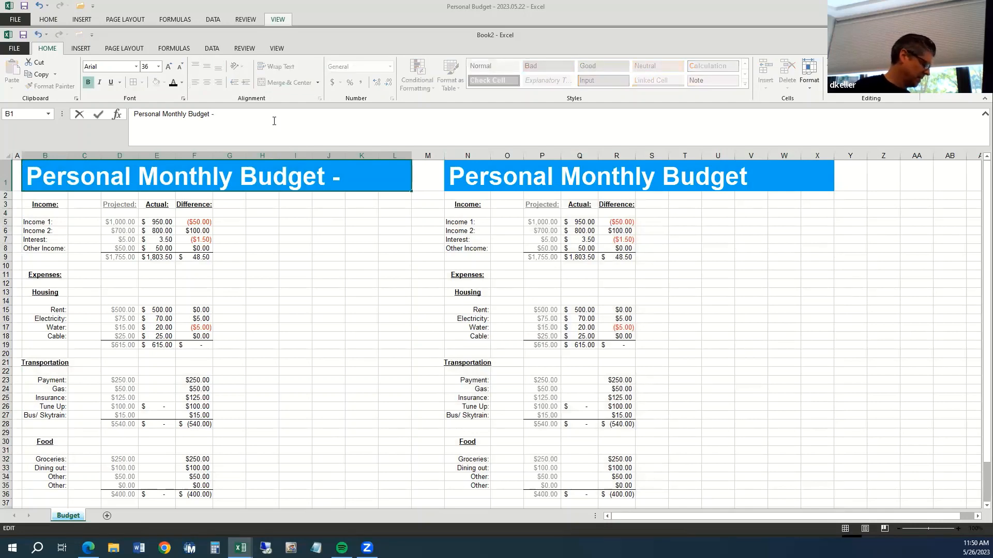
{"action": "type", "text": "May"}
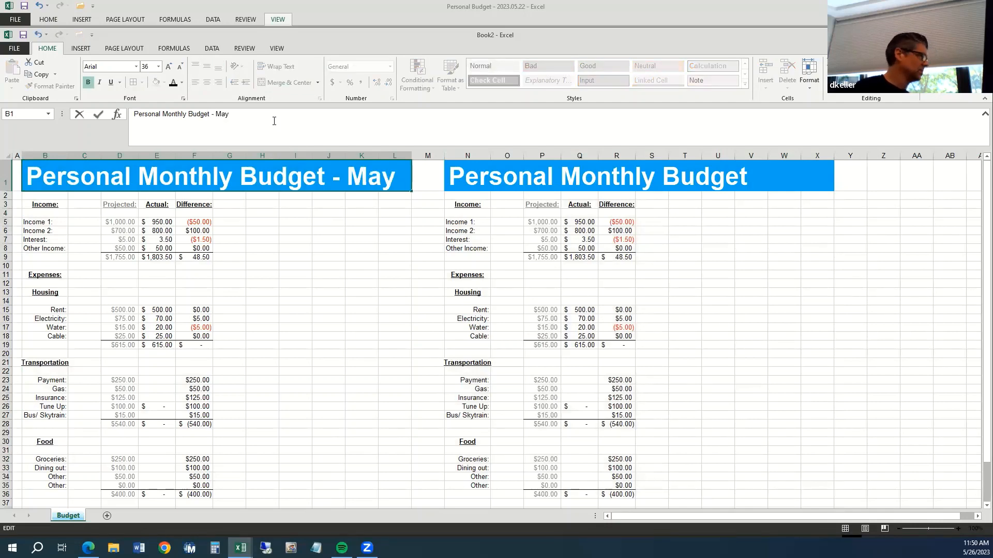
{"action": "key", "text": "Return"}
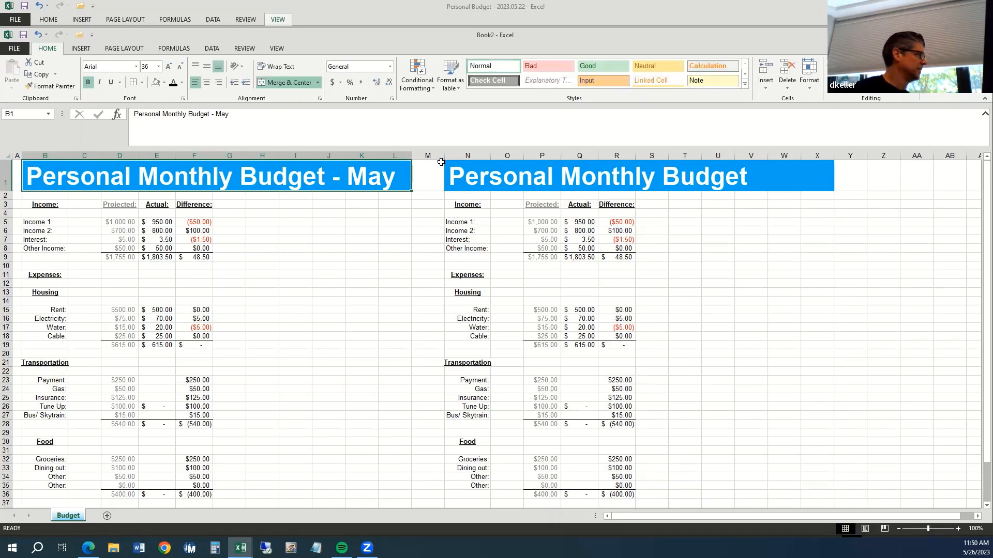
Extend the copied budget's title in N1 to read "Personal Monthly Budget - June".
{"action": "left_click", "coordinate": [473, 166]}
{"action": "left_click", "coordinate": [312, 124]}
{"action": "type", "text": "- J"}
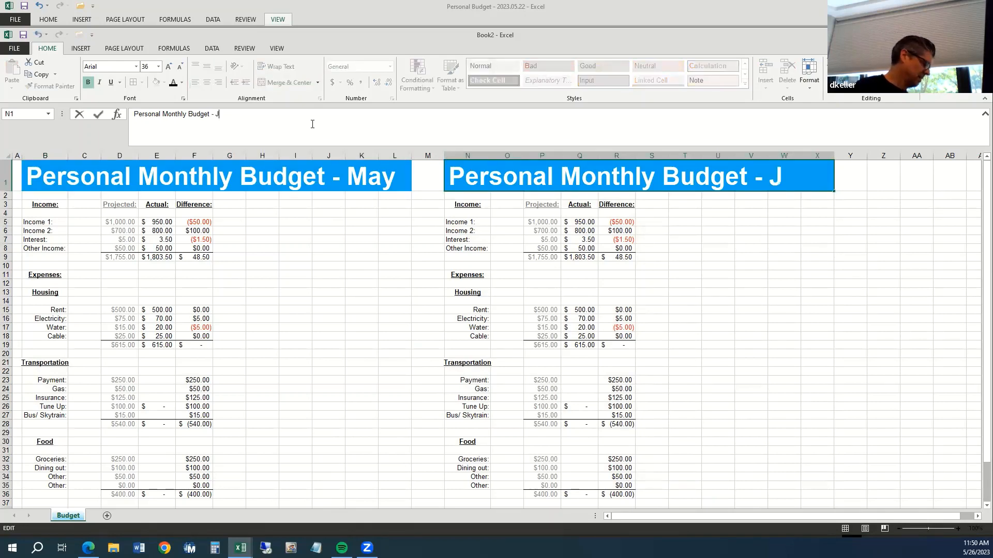
{"action": "type", "text": "une"}
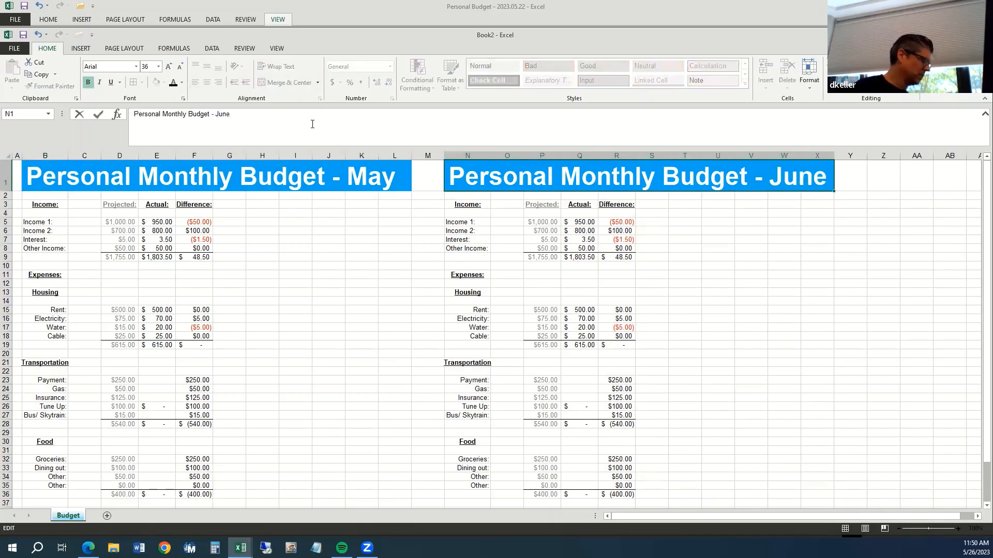
{"action": "key", "text": "ctrl+Return"}
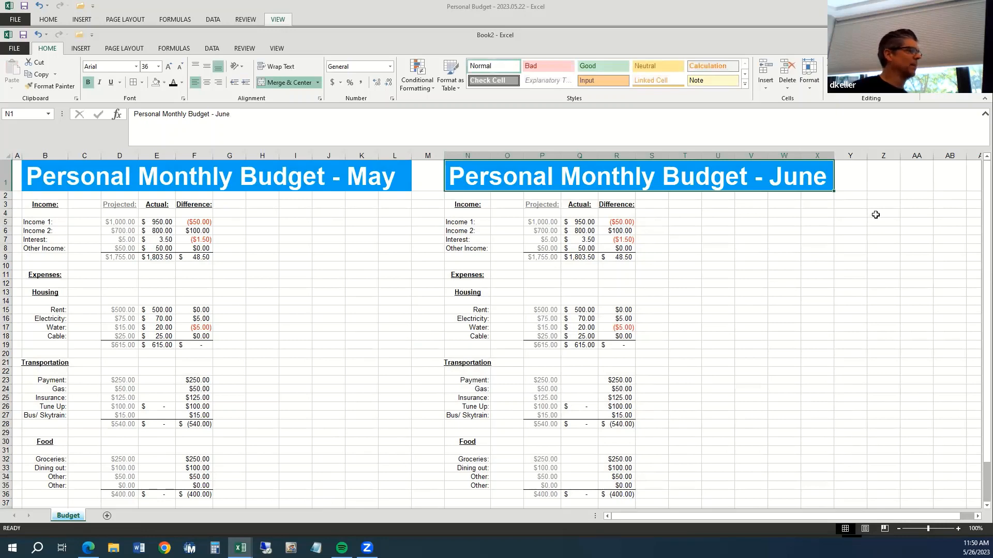
In Y4, add the May and June projected Income 1 amounts with the formula =D5+P5.
{"action": "left_click", "coordinate": [848, 214]}
{"action": "type", "text": "="}
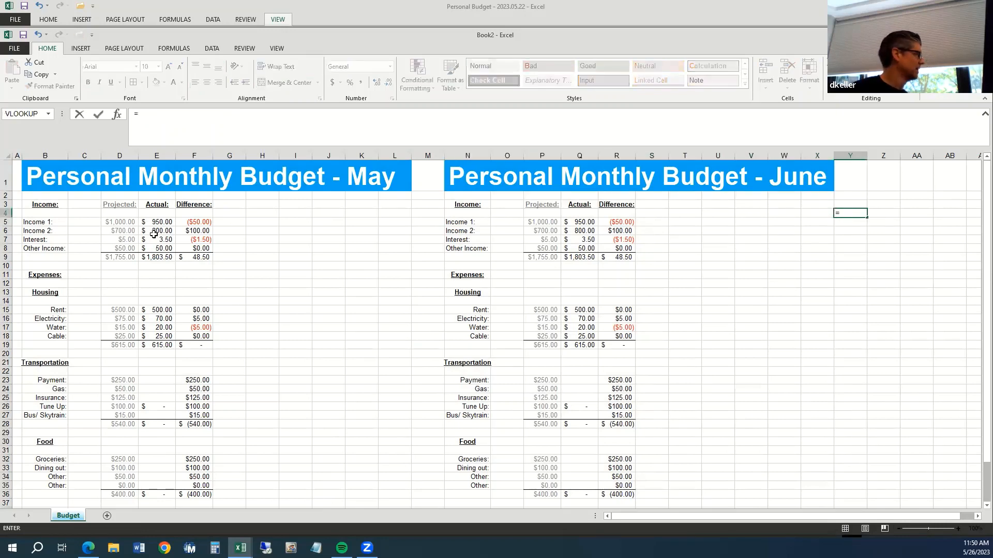
{"action": "left_click", "coordinate": [122, 222]}
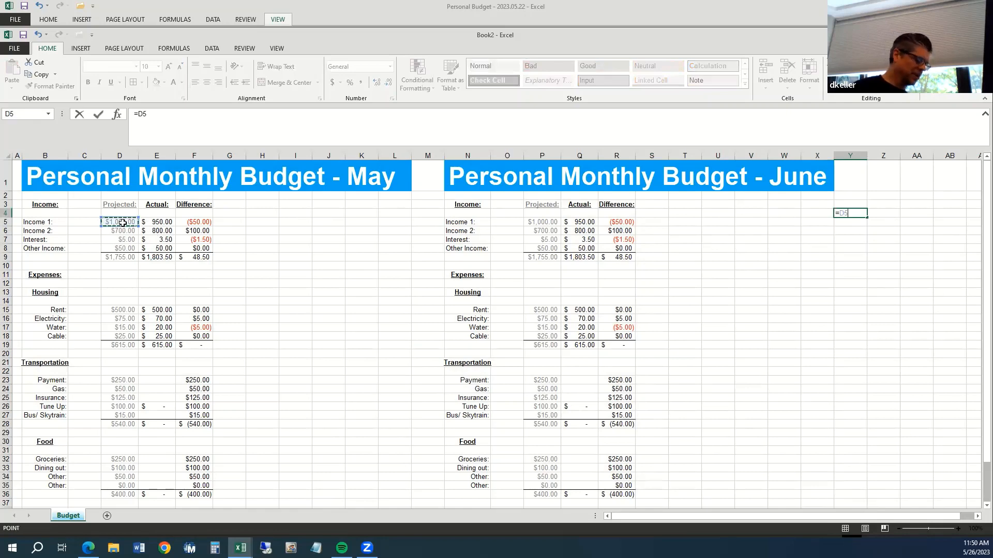
{"action": "type", "text": "+"}
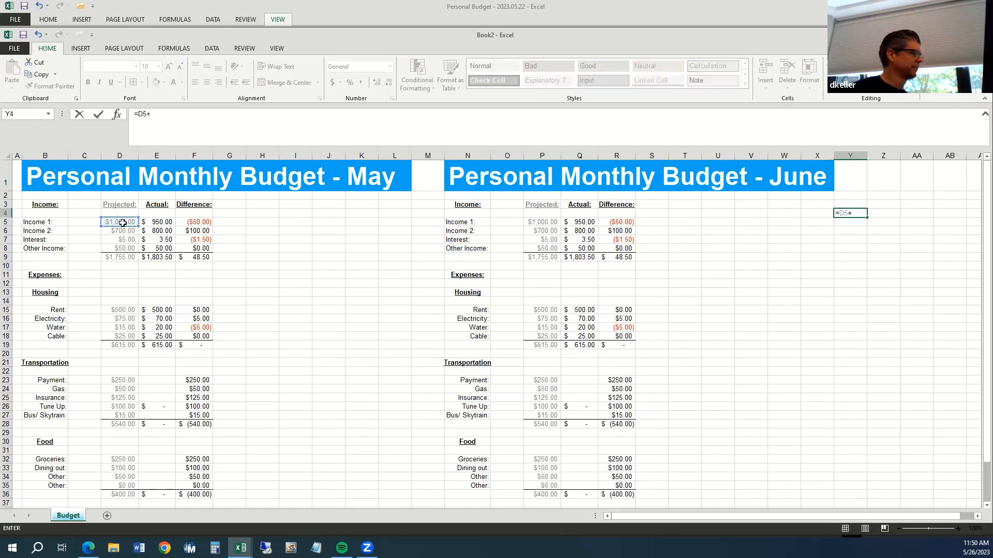
{"action": "left_click", "coordinate": [537, 223]}
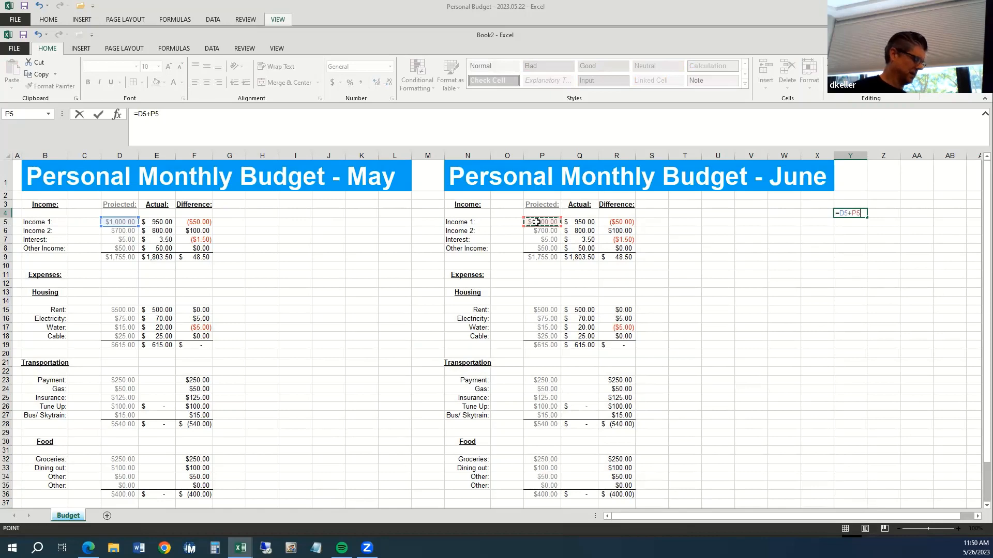
{"action": "key", "text": "ctrl+Return"}
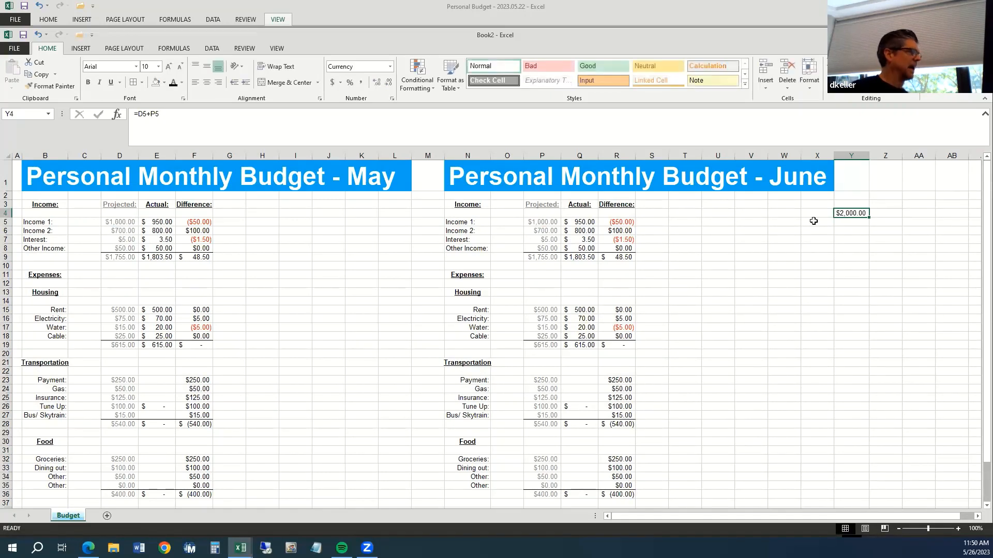
{"action": "left_click", "coordinate": [893, 214]}
{"action": "left_click", "coordinate": [862, 210]}
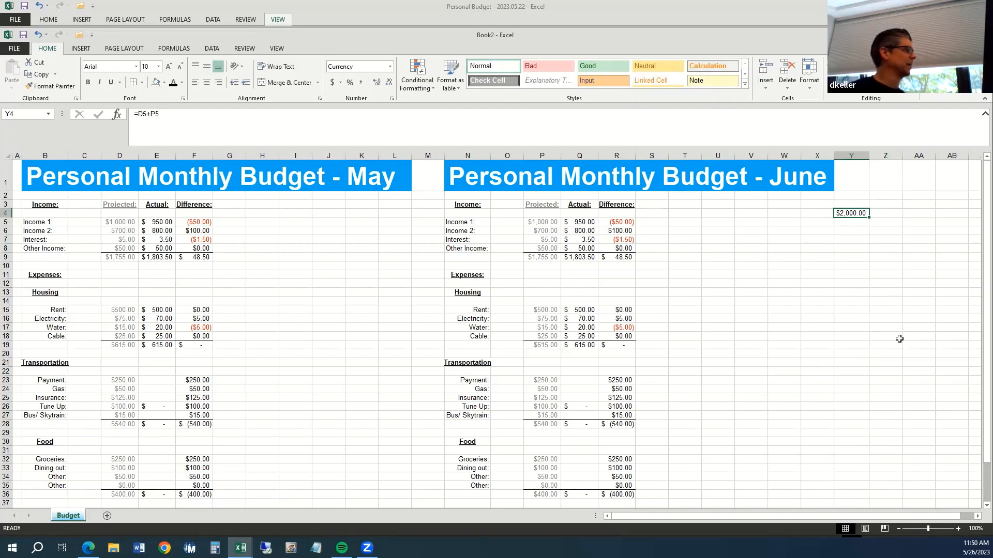
{"action": "left_click", "coordinate": [246, 112]}
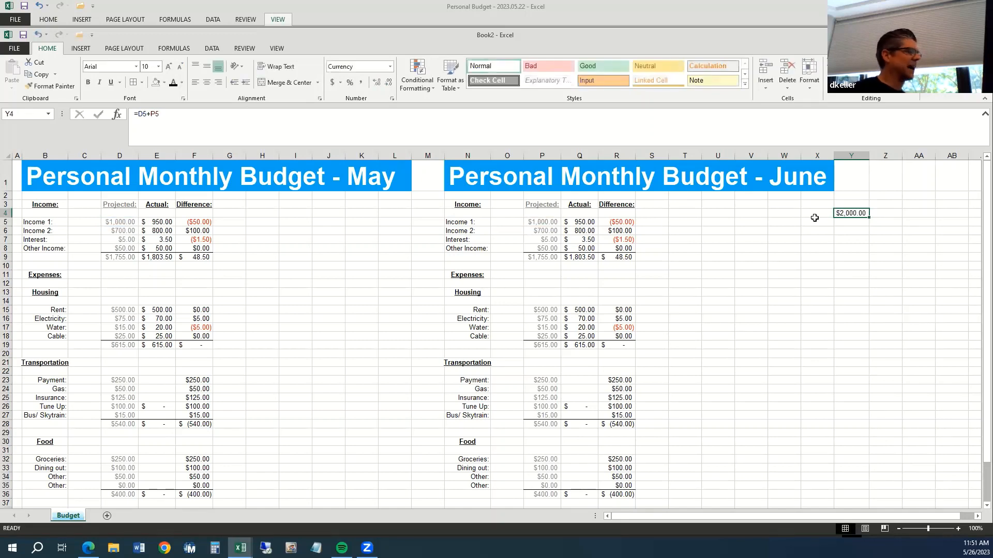
Copy the Y4 formula into Z4 to total the actual Income 1 amounts, and fit column Z's width to its content.
{"action": "left_click", "coordinate": [894, 214]}
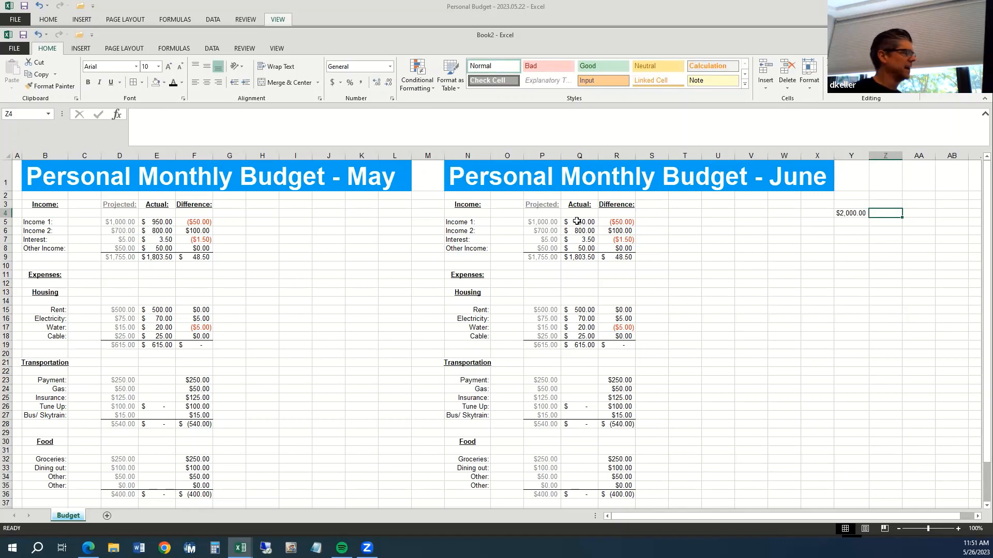
{"action": "left_click", "coordinate": [851, 211]}
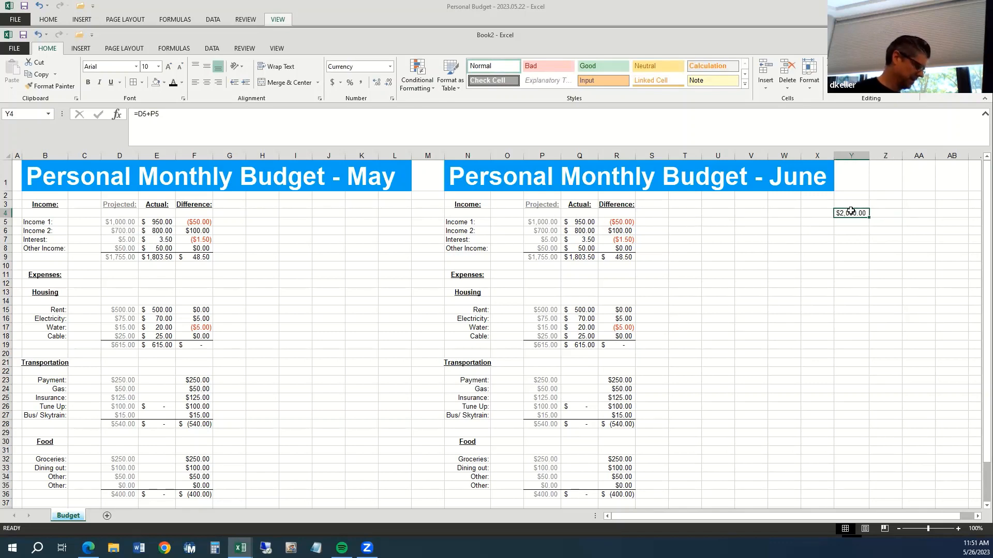
{"action": "key", "text": "ctrl+c"}
{"action": "left_click", "coordinate": [885, 213]}
{"action": "key", "text": "ctrl+v"}
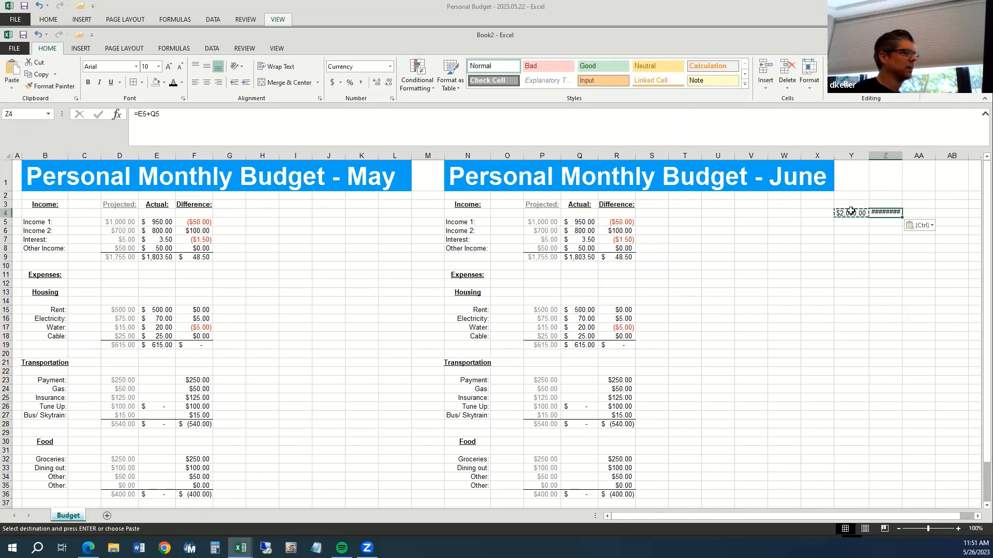
{"action": "double_click", "coordinate": [902, 157]}
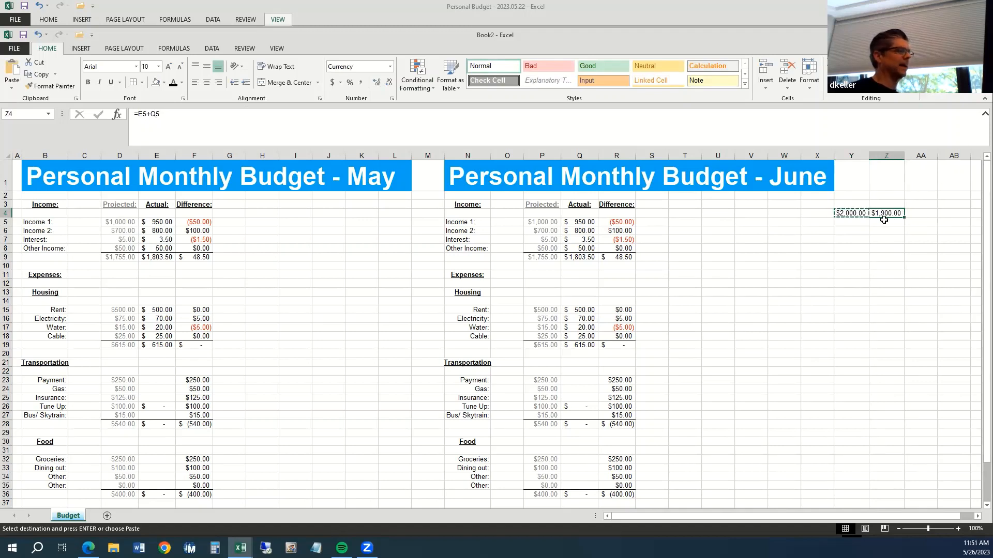
Paste the copied sum formula throughout Y4:Z9 and open the formula in Y9.
{"action": "left_click_drag", "start_coordinate": [850, 213], "coordinate": [886, 256]}
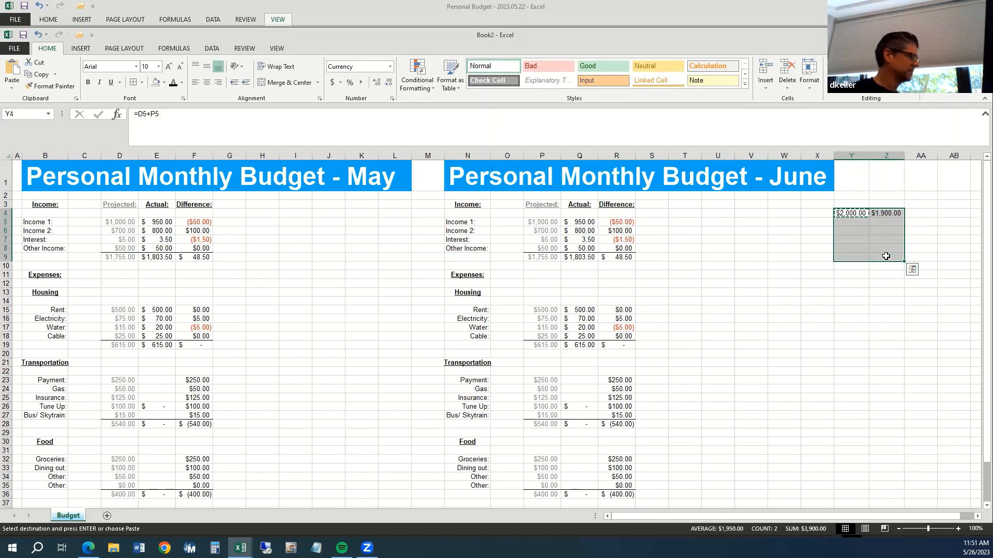
{"action": "key", "text": "Return"}
{"action": "double_click", "coordinate": [863, 256]}
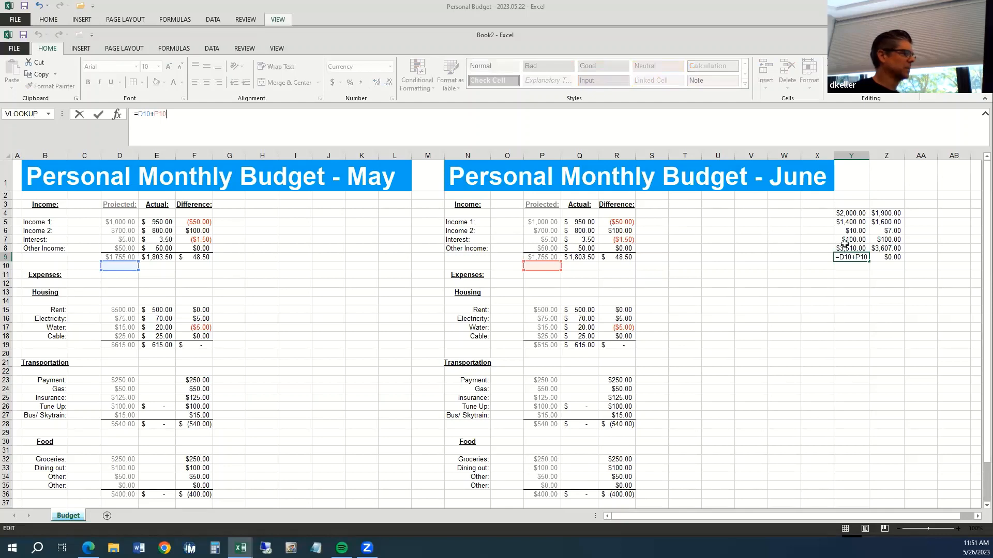
Leave the Y9 formula and clear the surplus sums from Y9:Z9.
{"action": "left_click", "coordinate": [6, 222]}
{"action": "left_click_drag", "start_coordinate": [854, 255], "coordinate": [887, 256]}
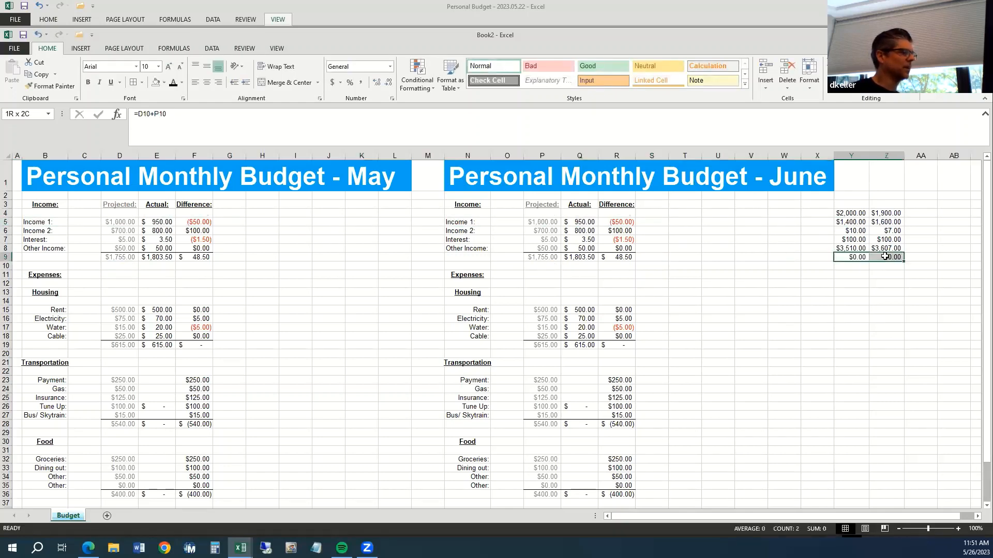
{"action": "key", "text": "Delete"}
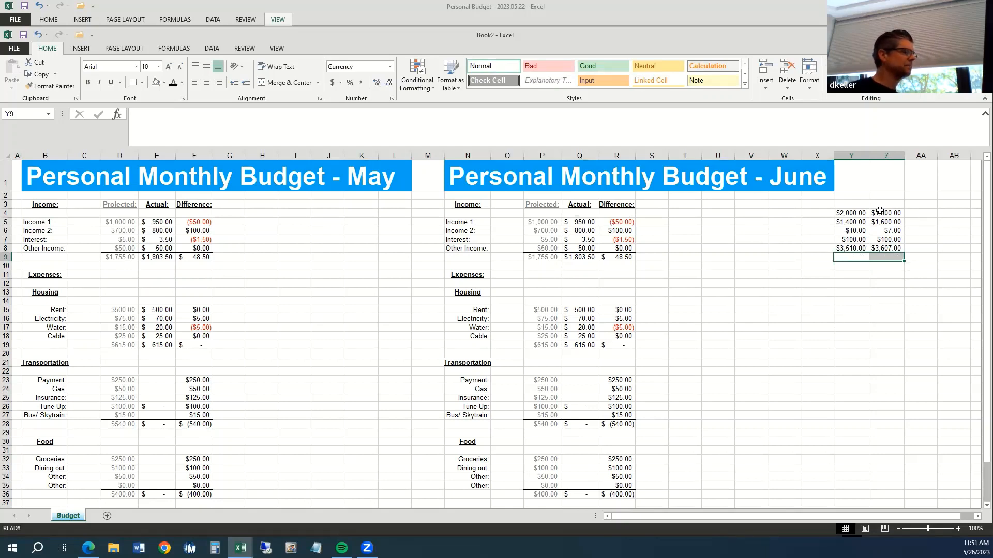
Move the combined income totals in Y4:Z8 down one row to Y5:Z9, aligning them with the budget's income rows.
{"action": "left_click", "coordinate": [847, 210]}
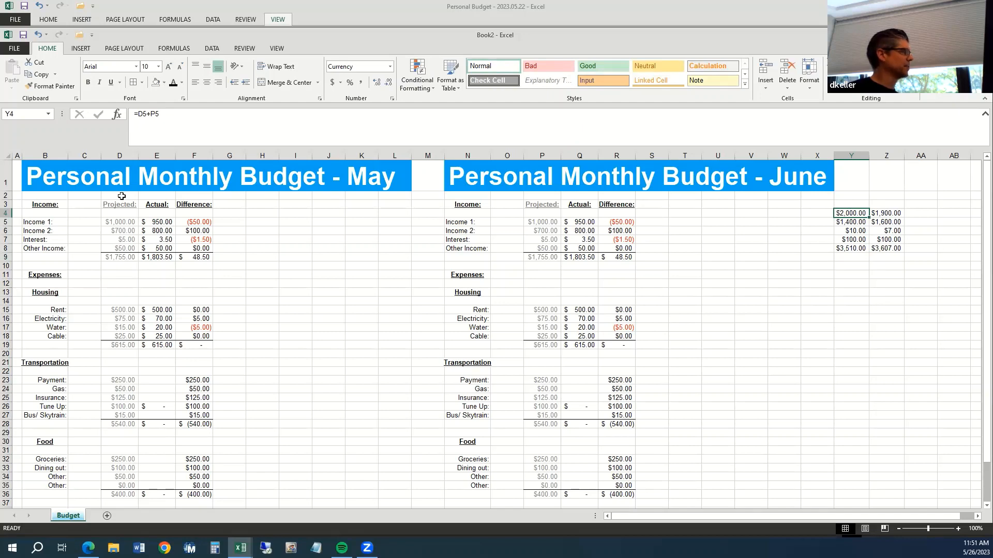
{"action": "left_click", "coordinate": [7, 214]}
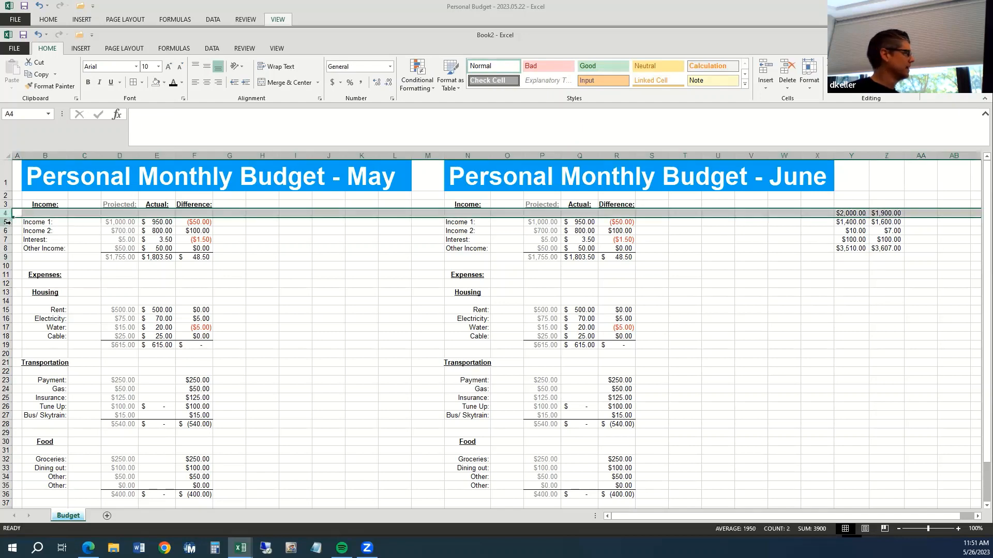
{"action": "left_click", "coordinate": [7, 222]}
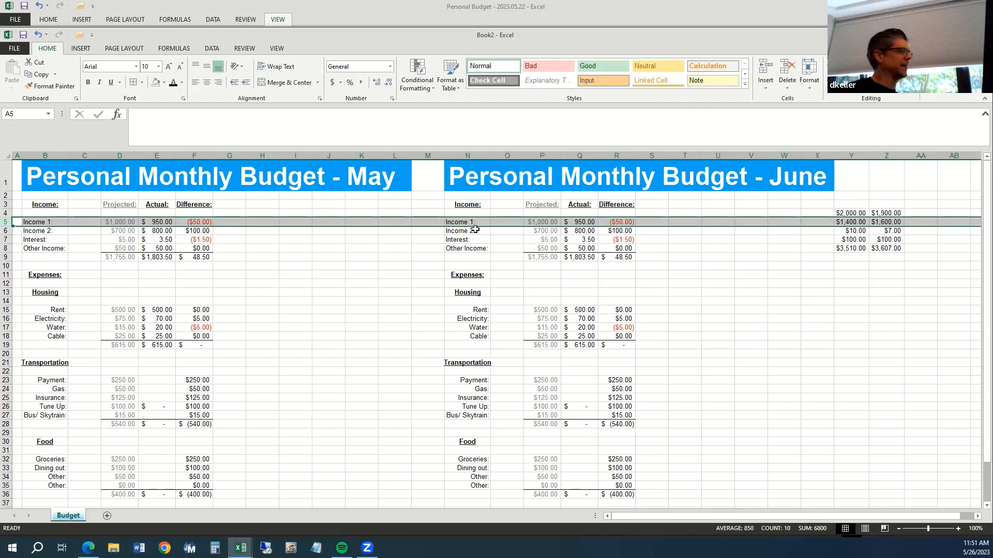
{"action": "left_click_drag", "start_coordinate": [846, 213], "coordinate": [876, 214]}
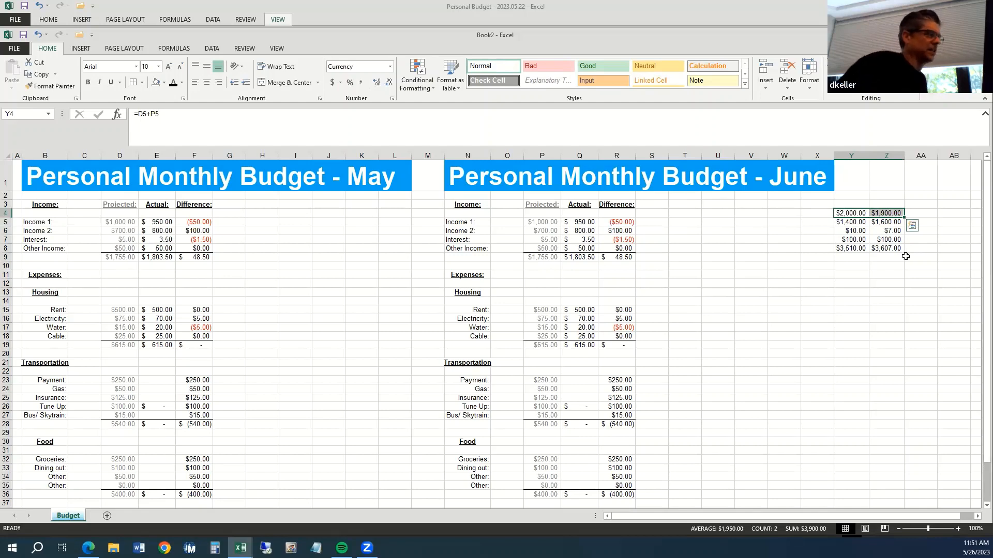
{"action": "key", "text": "shift+Down"}
{"action": "key", "text": "shift+Down"}
{"action": "key", "text": "shift+Down"}
{"action": "key", "text": "shift+Down"}
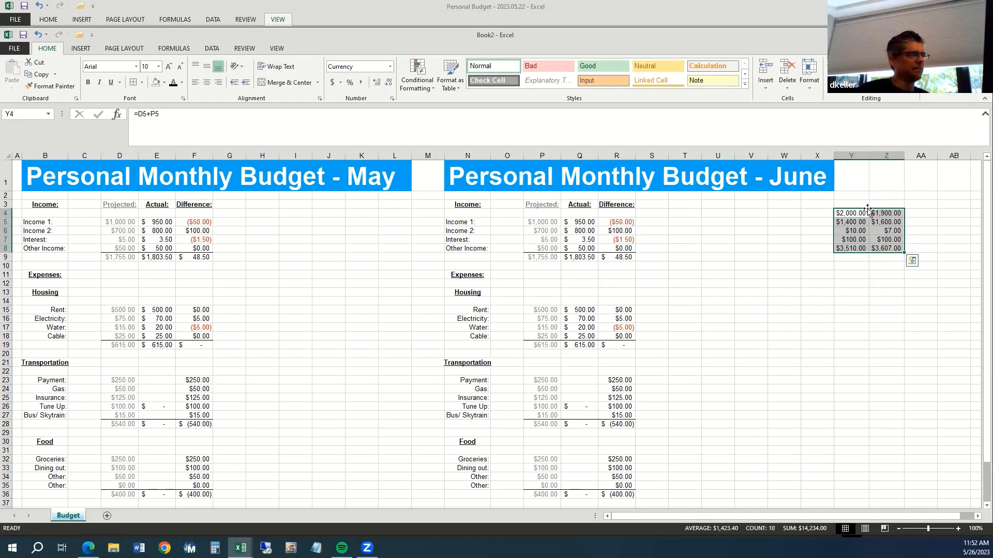
{"action": "left_click_drag", "start_coordinate": [867, 208], "coordinate": [870, 220]}
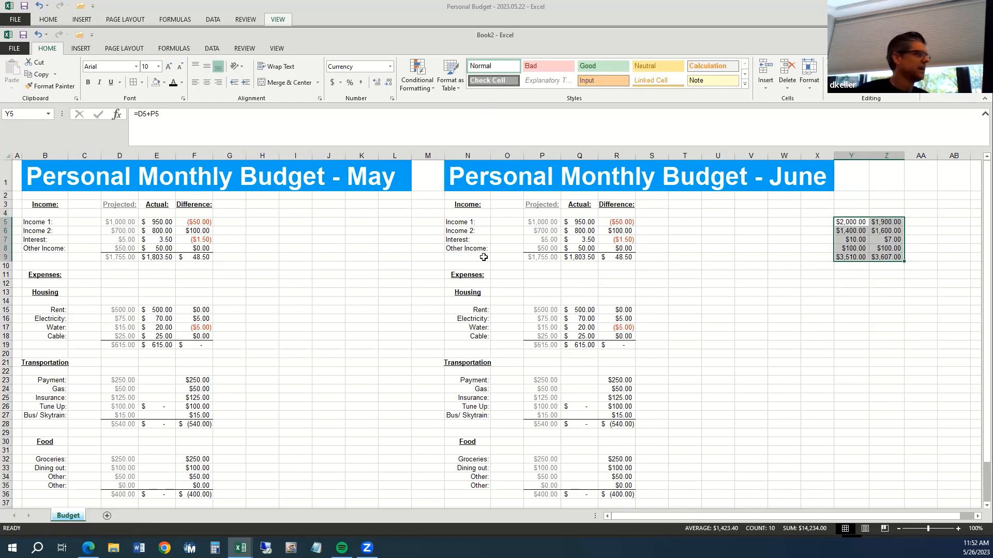
{"action": "left_click", "coordinate": [6, 221]}
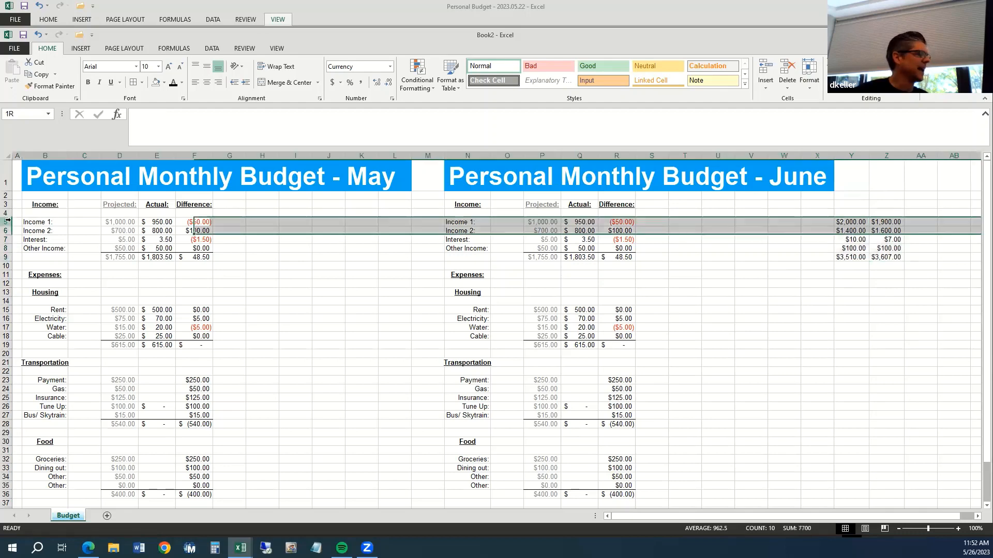
{"action": "left_click", "coordinate": [872, 291]}
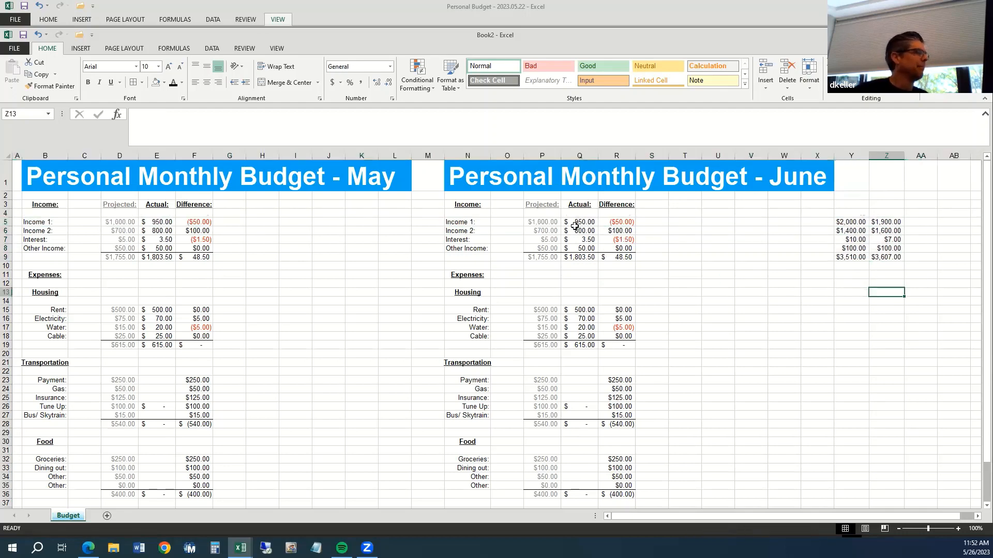
Copy the formatting of the June income figures in P5:R9 onto the combined totals from Y5, and fit column Z's width to its content.
{"action": "mouse_move", "coordinate": [541, 221]}
{"action": "left_mouse_down"}
{"action": "mouse_move", "coordinate": [579, 237]}
{"action": "mouse_move", "coordinate": [580, 252]}
{"action": "mouse_move", "coordinate": [618, 257]}
{"action": "left_mouse_up"}
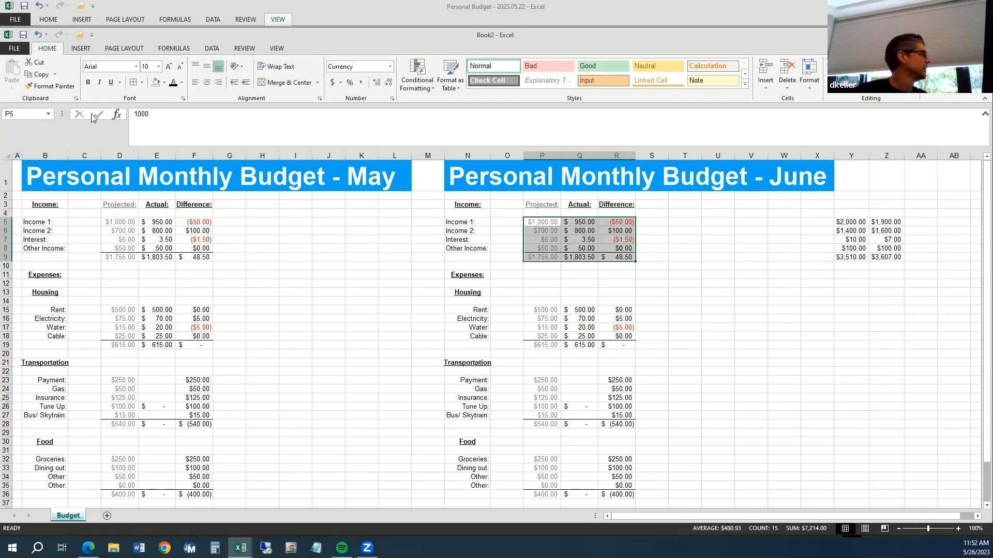
{"action": "left_click", "coordinate": [54, 86]}
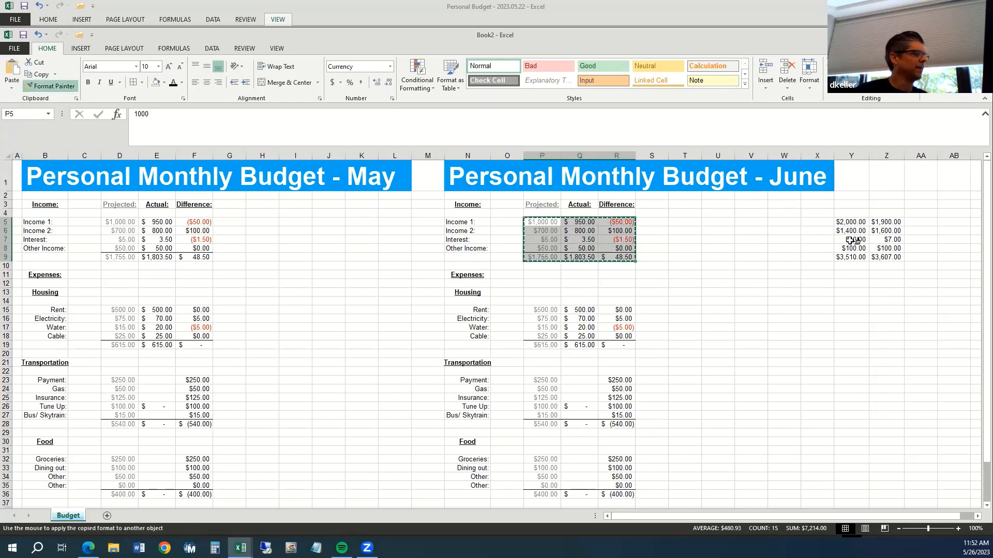
{"action": "mouse_move", "coordinate": [848, 224]}
{"action": "left_mouse_down"}
{"action": "mouse_move", "coordinate": [889, 258]}
{"action": "mouse_move", "coordinate": [915, 261]}
{"action": "left_mouse_up"}
{"action": "left_click", "coordinate": [900, 284]}
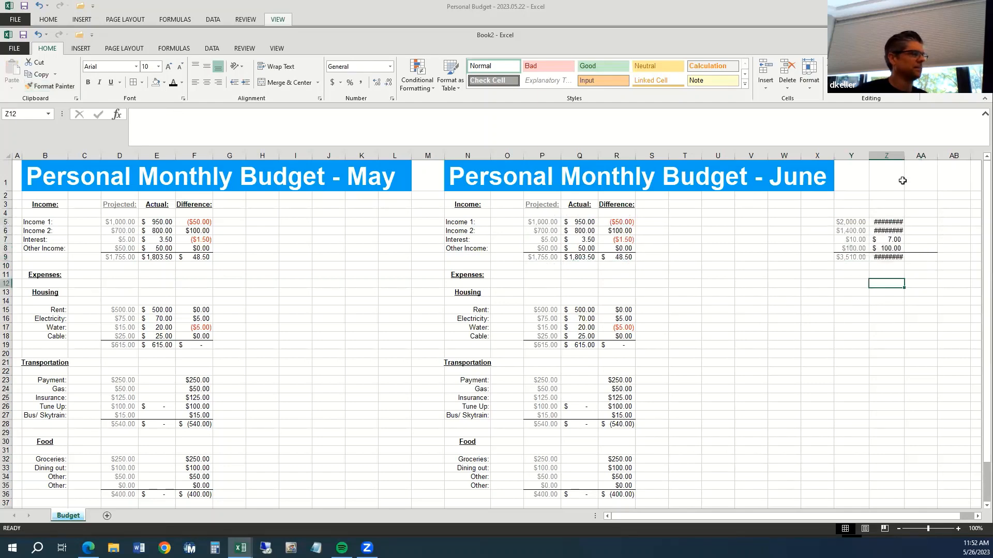
{"action": "double_click", "coordinate": [905, 155]}
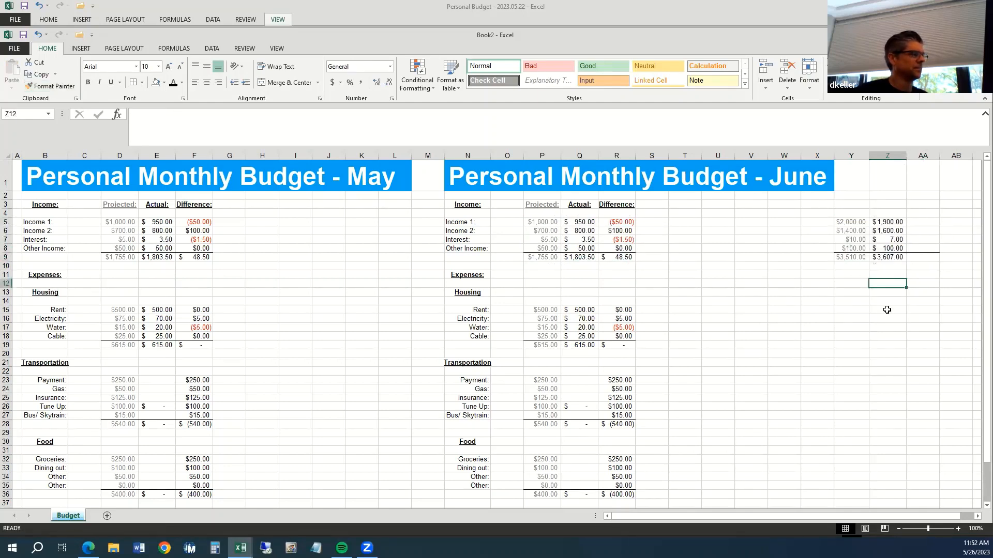
Copy the combined formulas in Y5:Z9 to Y23:Z27 to total the May and June Transportation expenses.
{"action": "left_click", "coordinate": [856, 221]}
{"action": "left_click_drag", "start_coordinate": [856, 222], "coordinate": [886, 254]}
{"action": "key", "text": "ctrl+c"}
{"action": "key", "text": "Down"}
{"action": "key", "text": "Down"}
{"action": "key", "text": "Down"}
{"action": "key", "text": "Down"}
{"action": "key", "text": "Down"}
{"action": "key", "text": "Down"}
{"action": "key", "text": "Down"}
{"action": "key", "text": "Down"}
{"action": "key", "text": "Down"}
{"action": "key", "text": "Down"}
{"action": "key", "text": "Down"}
{"action": "key", "text": "Down"}
{"action": "key", "text": "Down"}
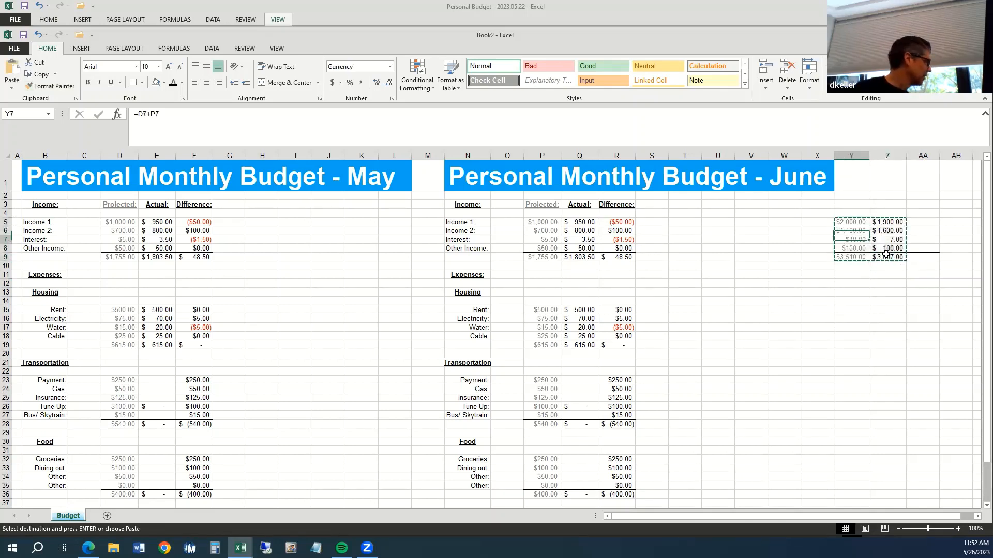
{"action": "key", "text": "Down"}
{"action": "key", "text": "Down"}
{"action": "key", "text": "Down"}
{"action": "key", "text": "Down"}
{"action": "key", "text": "Down"}
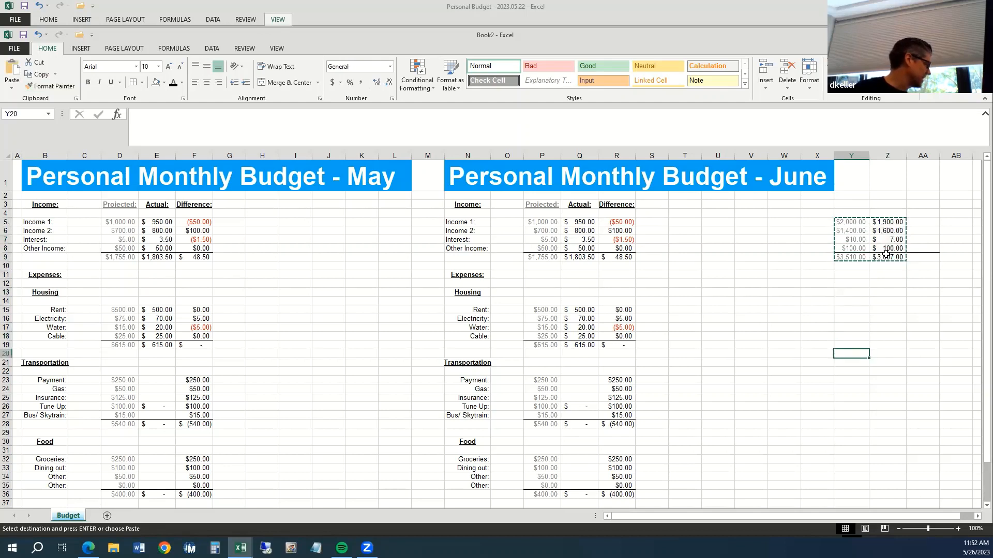
{"action": "key", "text": "ctrl+v"}
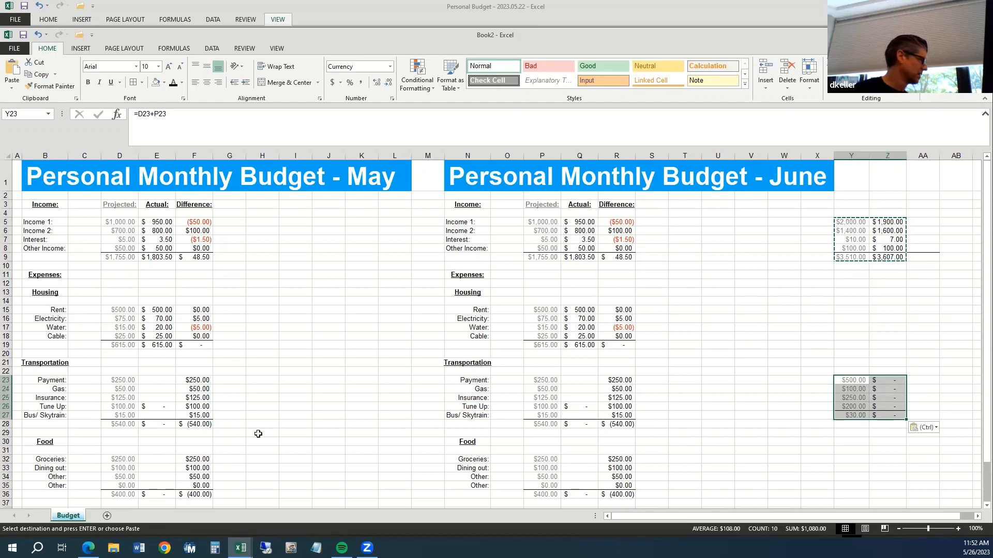
Enter 150 as the actual June Tune Up expense in Q26.
{"action": "left_click", "coordinate": [154, 406]}
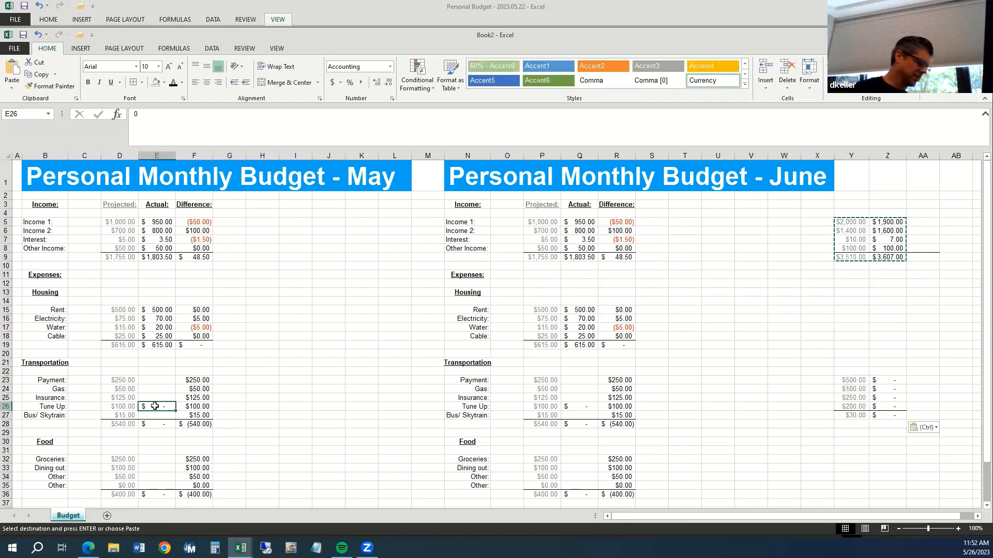
{"action": "key", "text": "Escape"}
{"action": "key", "text": "Right"}
{"action": "key", "text": "Right"}
{"action": "key", "text": "Right"}
{"action": "key", "text": "Right"}
{"action": "key", "text": "Right"}
{"action": "key", "text": "Right"}
{"action": "key", "text": "Right"}
{"action": "key", "text": "Right"}
{"action": "key", "text": "Right"}
{"action": "key", "text": "Right"}
{"action": "key", "text": "Right"}
{"action": "key", "text": "Right"}
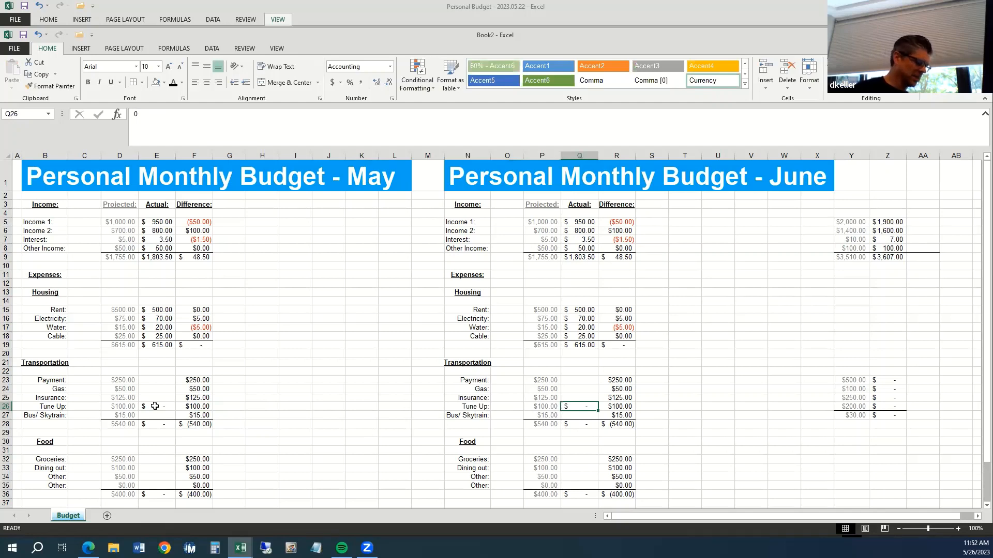
{"action": "type", "text": "150"}
{"action": "key", "text": "Tab"}
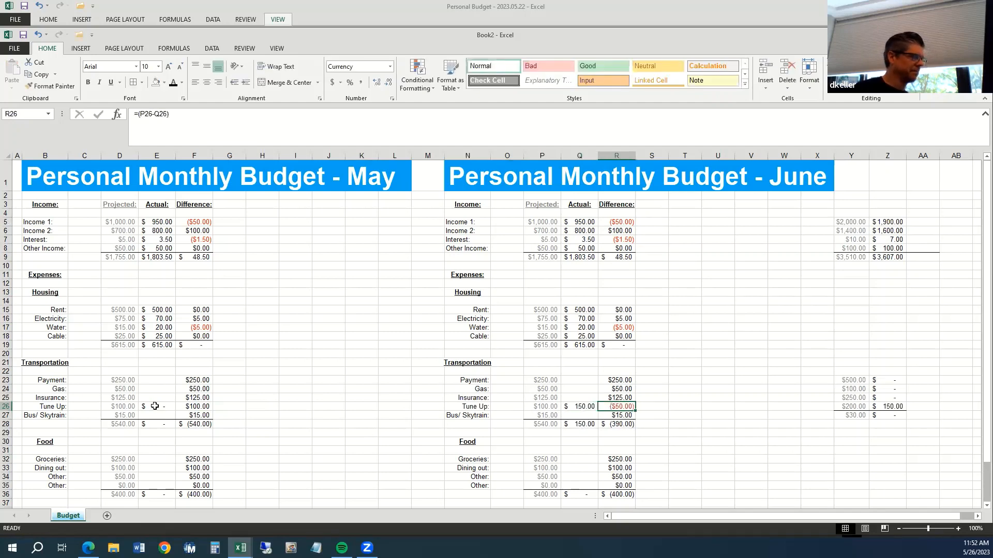
Copy the June Tune Up difference formula from R26 into AA26 for the combined totals.
{"action": "key", "text": "Right"}
{"action": "key", "text": "Right"}
{"action": "key", "text": "Right"}
{"action": "key", "text": "Right"}
{"action": "key", "text": "Right"}
{"action": "key", "text": "Right"}
{"action": "key", "text": "Right"}
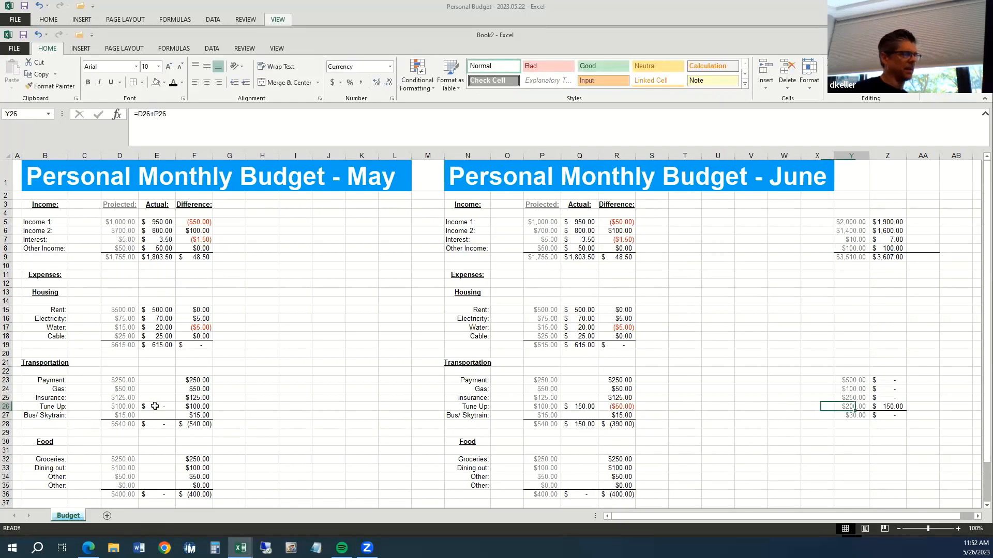
{"action": "key", "text": "Right"}
{"action": "key", "text": "Right"}
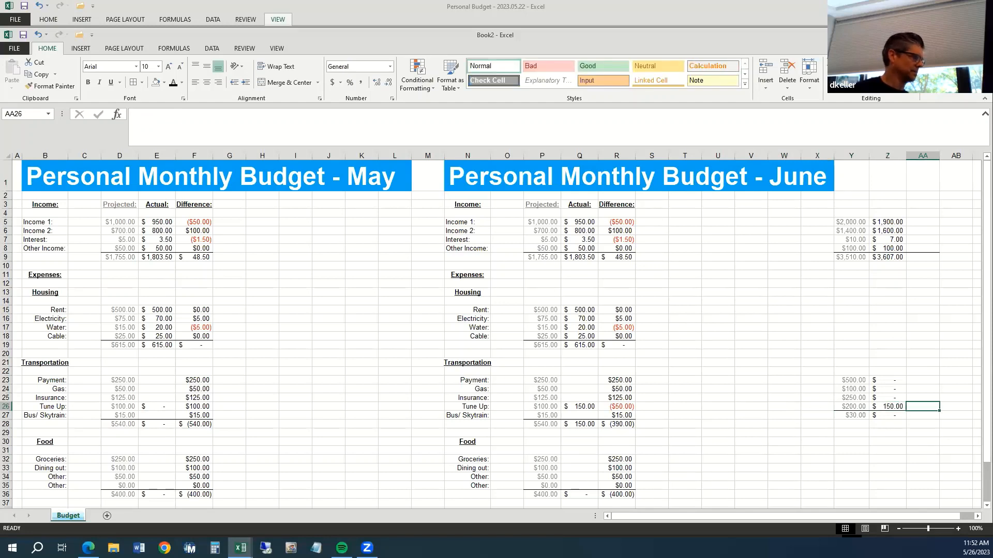
{"action": "left_click", "coordinate": [615, 406]}
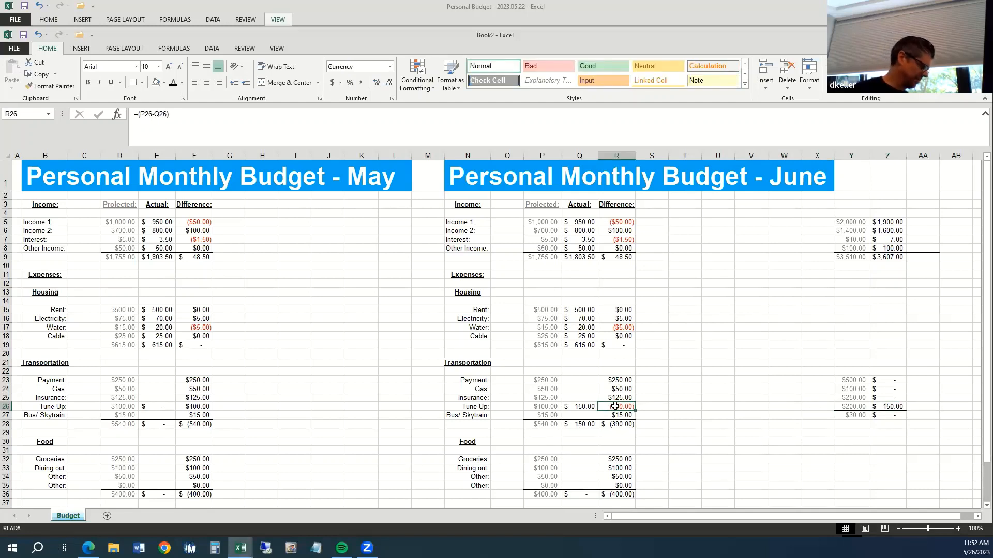
{"action": "key", "text": "ctrl+c"}
{"action": "key", "text": "Right"}
{"action": "key", "text": "Right"}
{"action": "key", "text": "Right"}
{"action": "key", "text": "Right"}
{"action": "key", "text": "Right"}
{"action": "key", "text": "Right"}
{"action": "key", "text": "Right"}
{"action": "key", "text": "Right"}
{"action": "key", "text": "Right"}
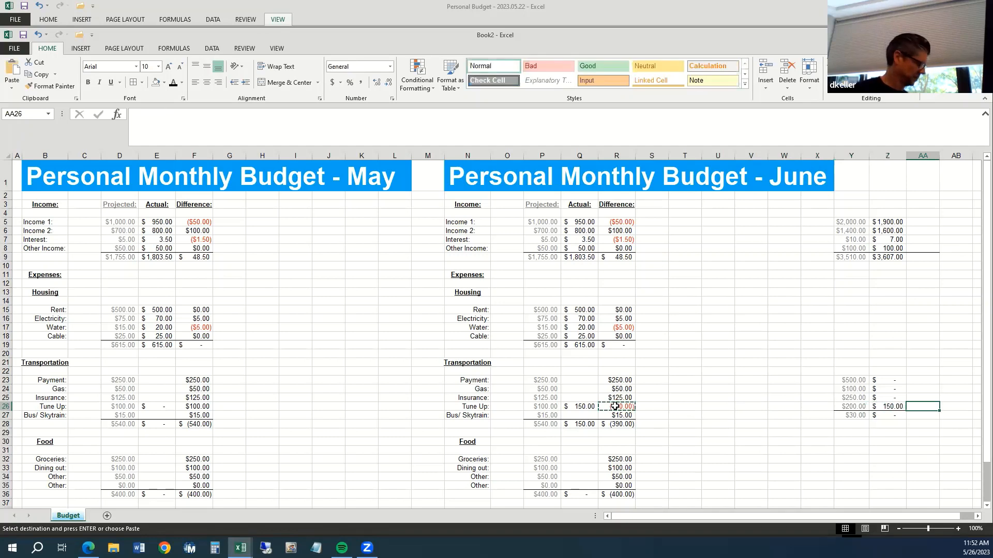
{"action": "key", "text": "ctrl+v"}
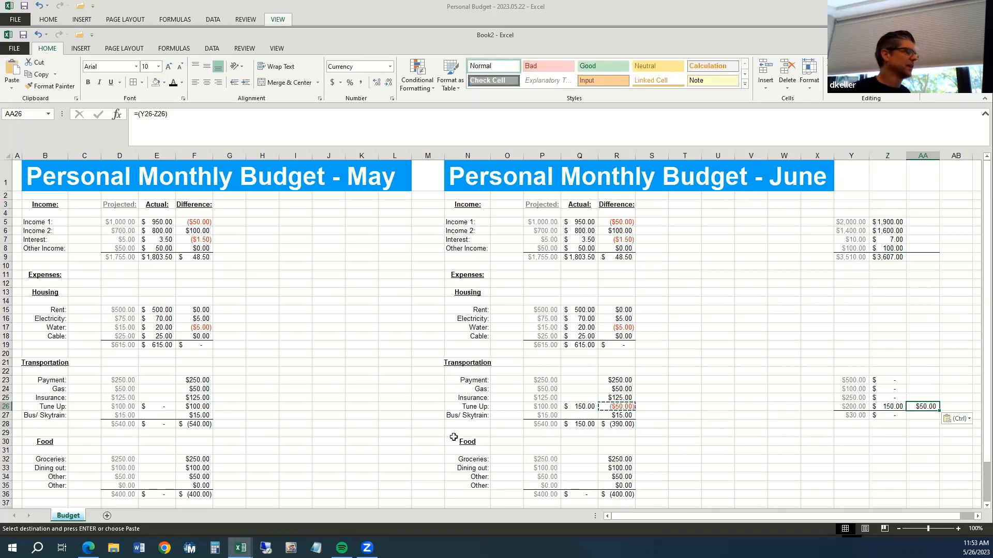
Compare the Tune Up actuals for May and June with the June and combined differences.
{"action": "left_click", "coordinate": [153, 407]}
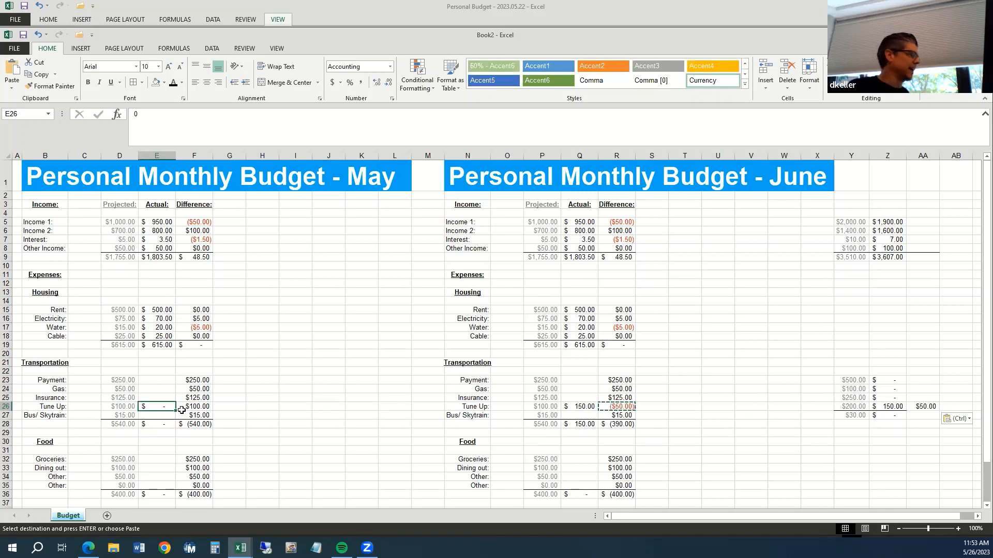
{"action": "left_click", "coordinate": [580, 407]}
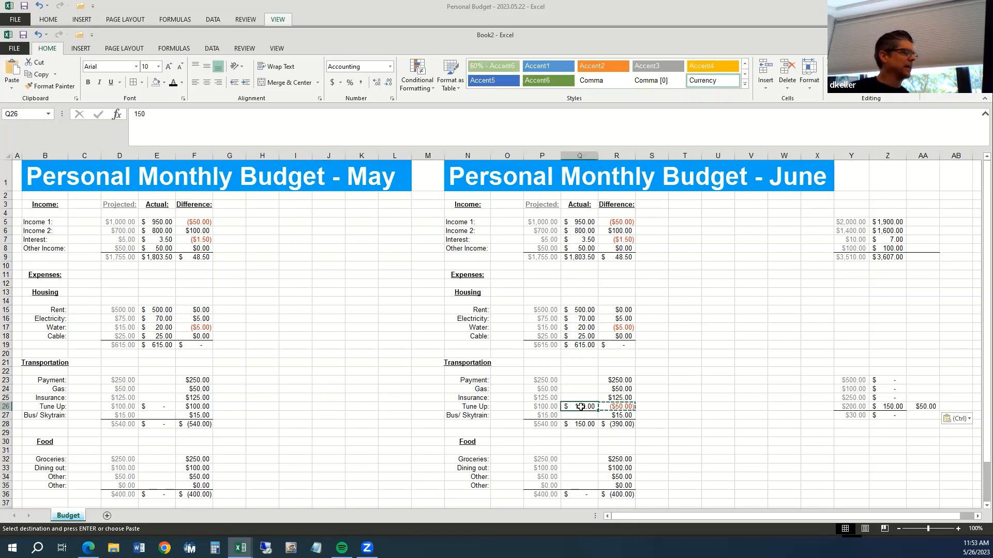
{"action": "left_click", "coordinate": [634, 407]}
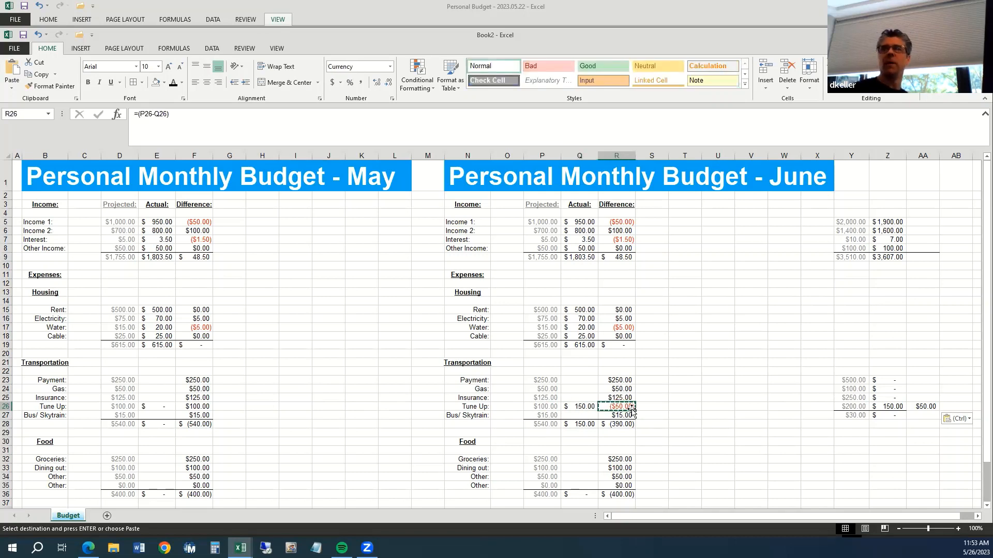
{"action": "left_click", "coordinate": [924, 407]}
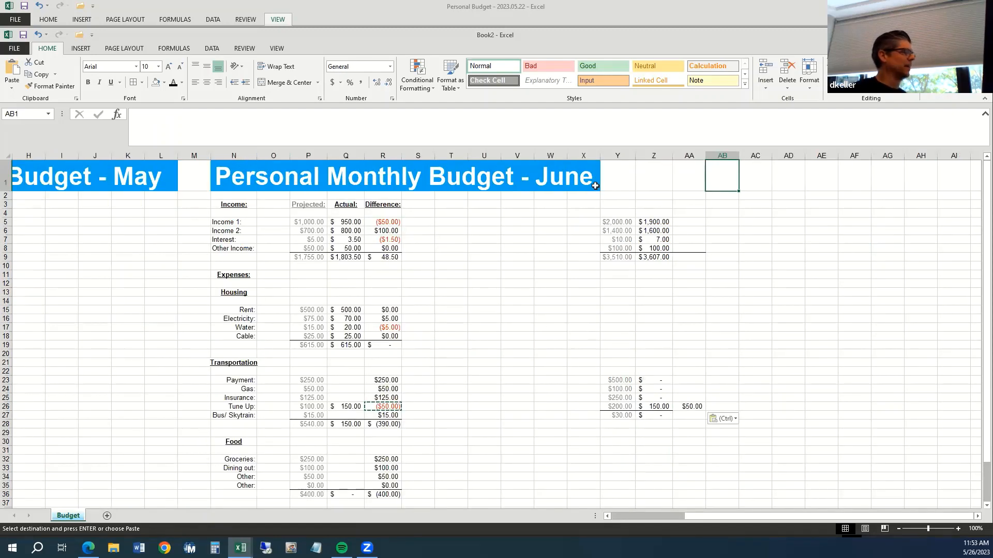
Erase the June budget and combined totals by pasting blank column AC over columns N:AB, and return to the May budget.
{"action": "left_click", "coordinate": [754, 155]}
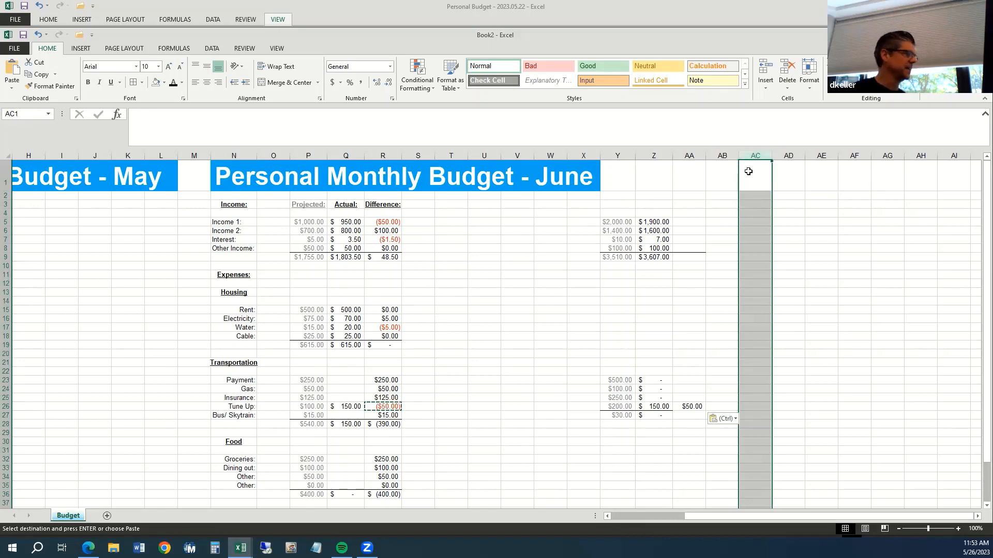
{"action": "key", "text": "ctrl+c"}
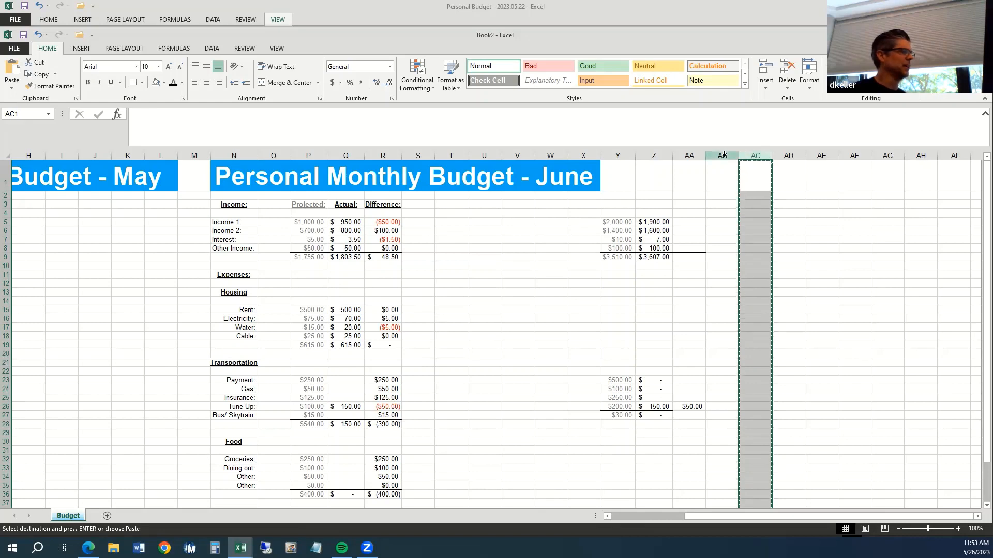
{"action": "left_click_drag", "start_coordinate": [723, 154], "coordinate": [233, 157]}
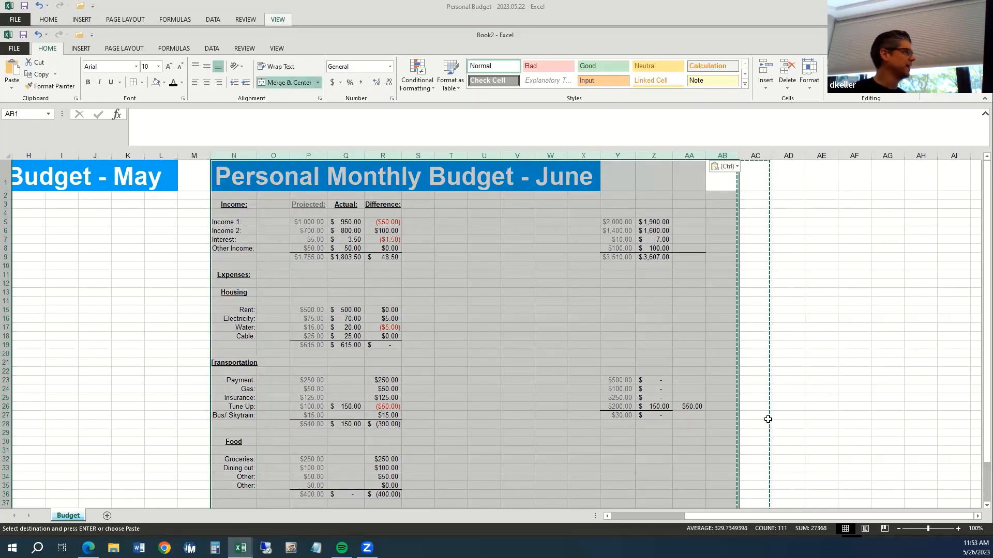
{"action": "key", "text": "ctrl+v"}
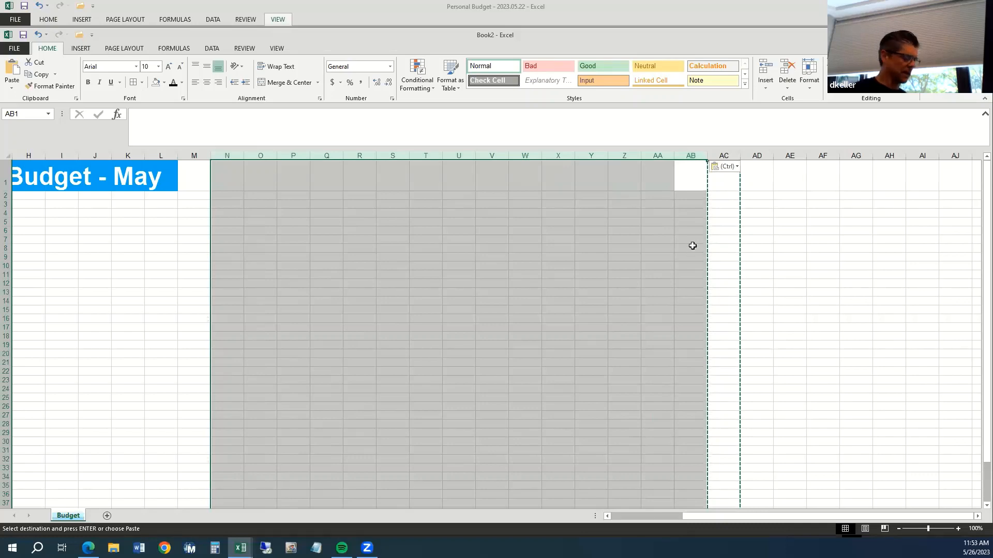
{"action": "key", "text": "ctrl+Home"}
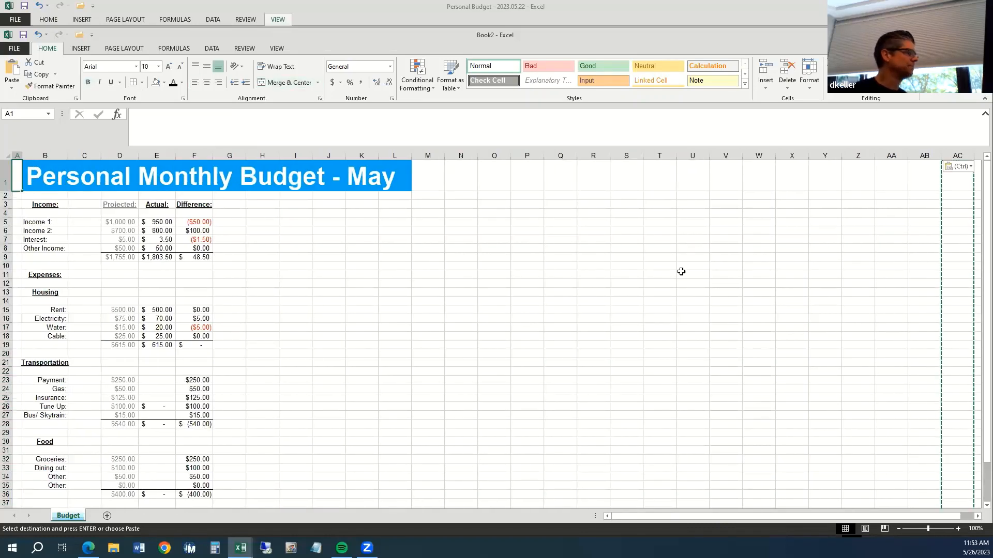
{"action": "scroll", "coordinate": [649, 310], "scroll_direction": "down", "scroll_amount": 5}
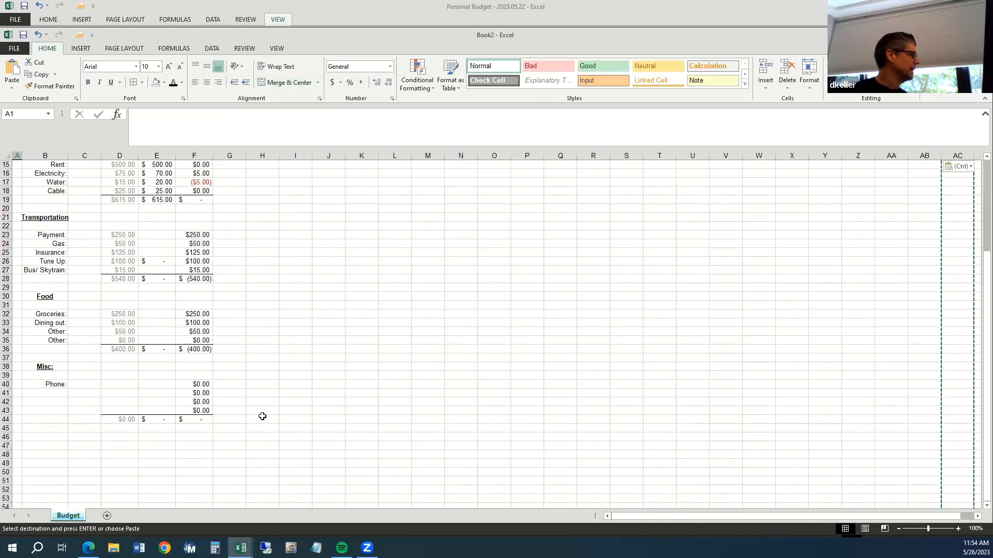
{"action": "left_click", "coordinate": [56, 393]}
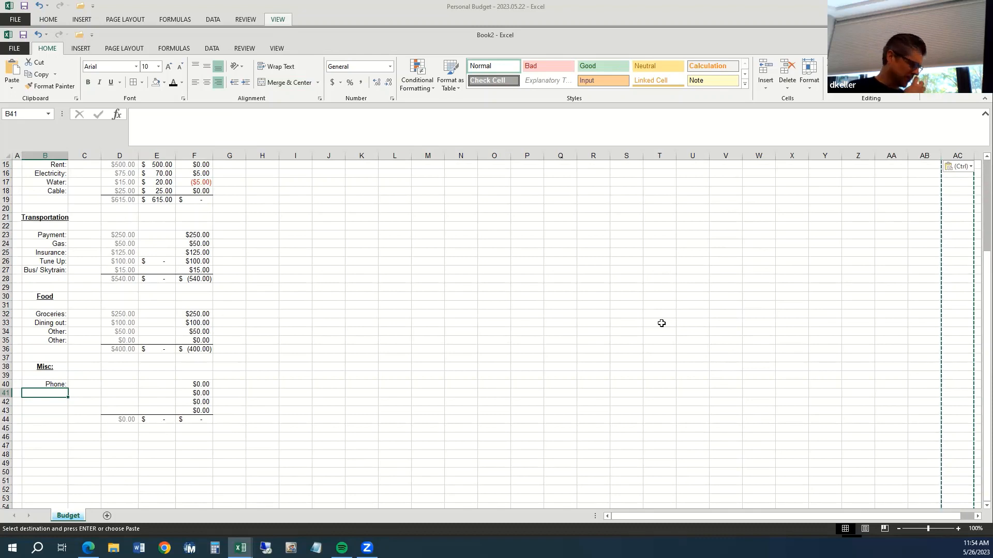
{"action": "type", "text": "Cell Serv"}
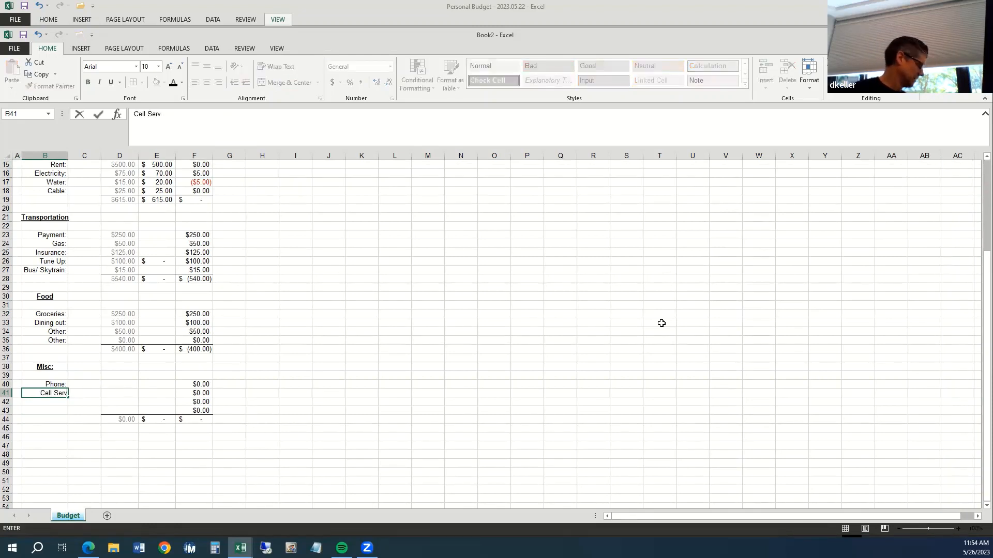
{"action": "type", "text": "ic"}
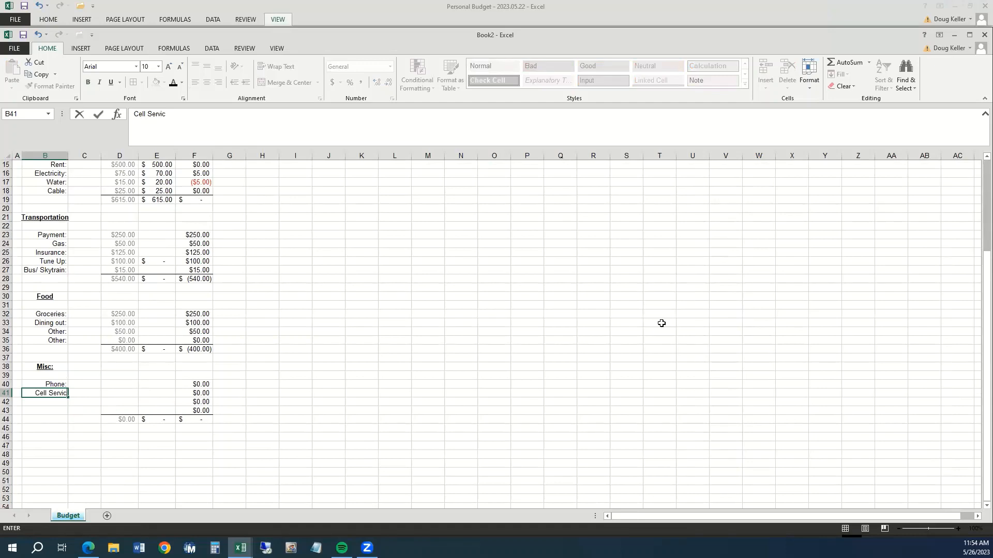
{"action": "key", "text": "BackSpace"}
{"action": "key", "text": "BackSpace"}
{"action": "key", "text": "BackSpace"}
{"action": "key", "text": "BackSpace"}
{"action": "key", "text": "BackSpace"}
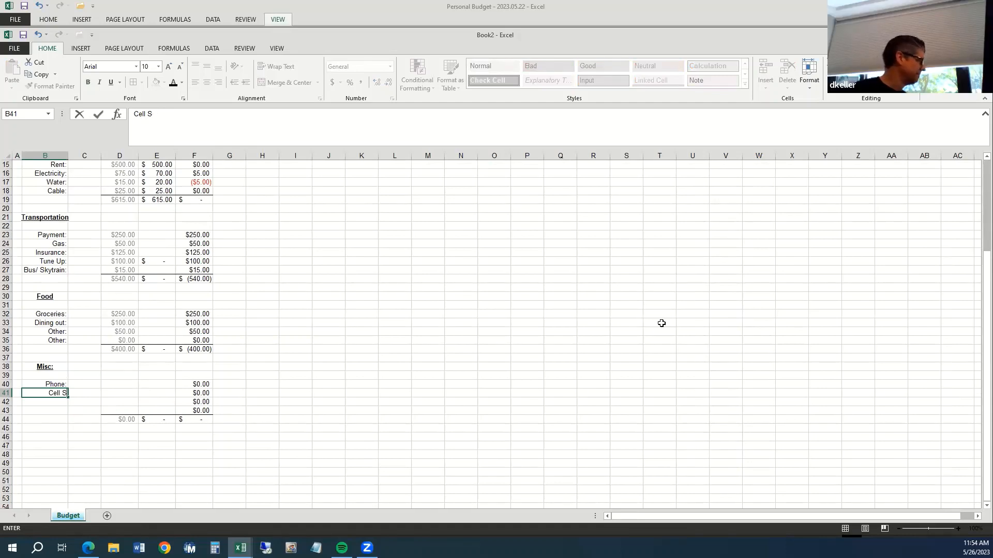
{"action": "key", "text": "BackSpace"}
{"action": "key", "text": "BackSpace"}
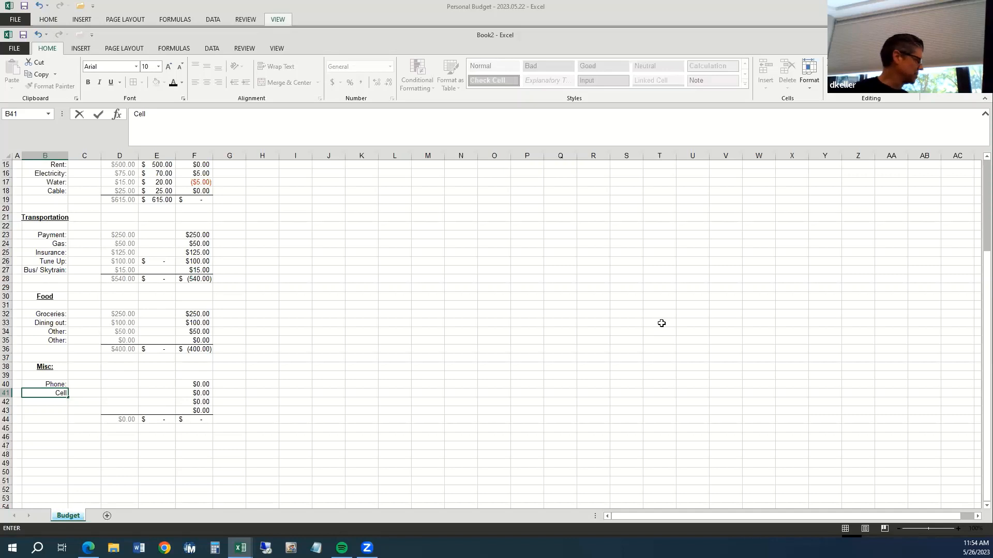
{"action": "key", "text": "Escape"}
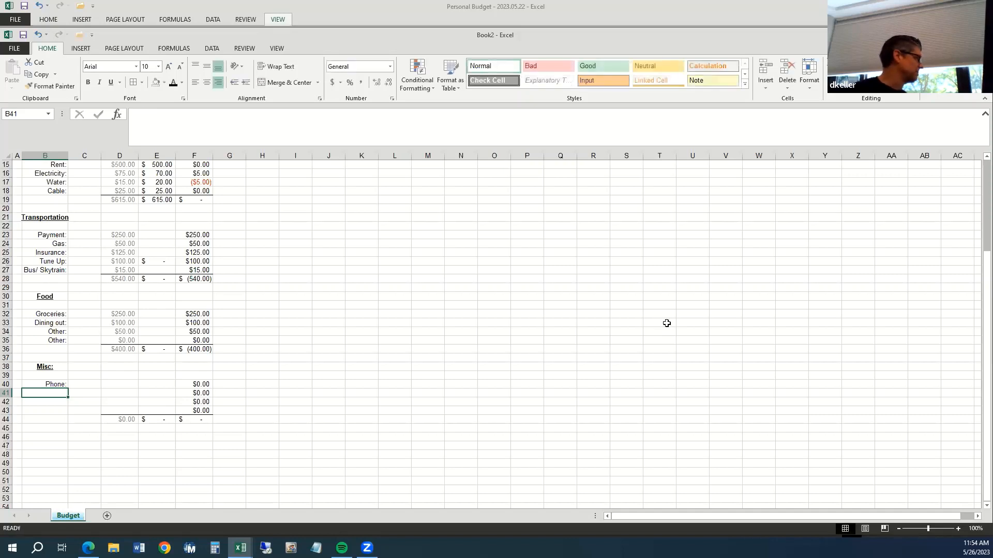
Rename the Phone item in B40 as "Cell Phone:" and enter 70 as its projected amount in D40.
{"action": "left_click", "coordinate": [55, 386]}
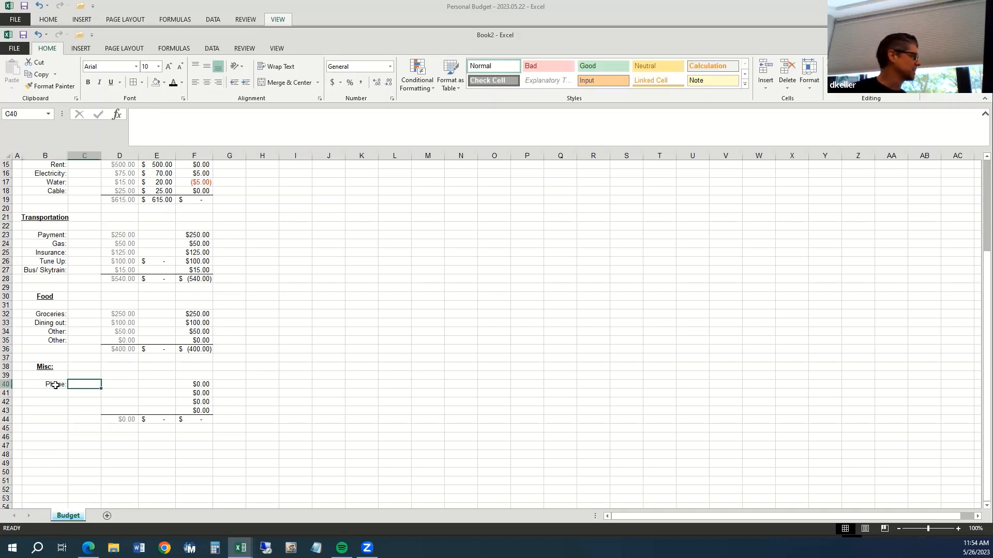
{"action": "type", "text": "Cell"}
{"action": "key", "text": "Tab"}
{"action": "key", "text": "Tab"}
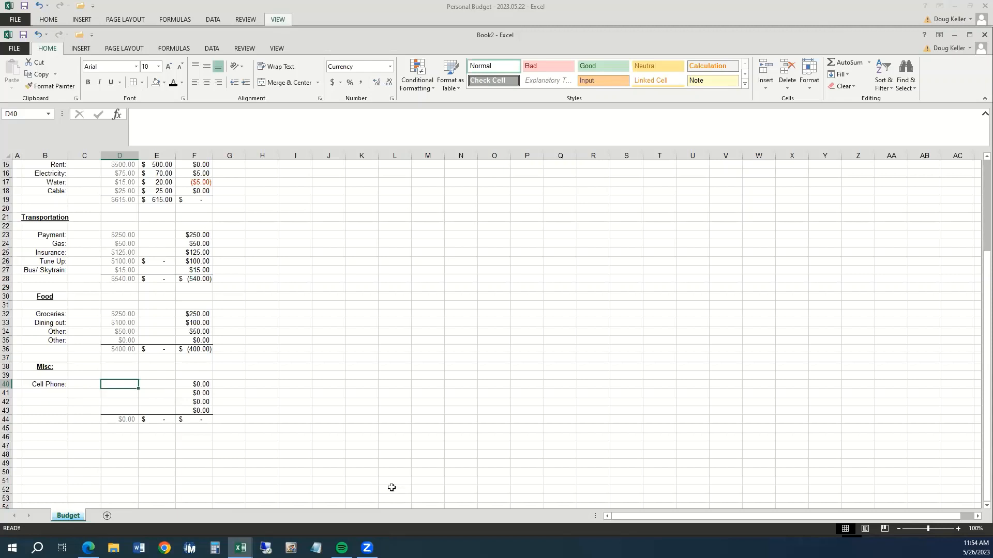
{"action": "type", "text": "70"}
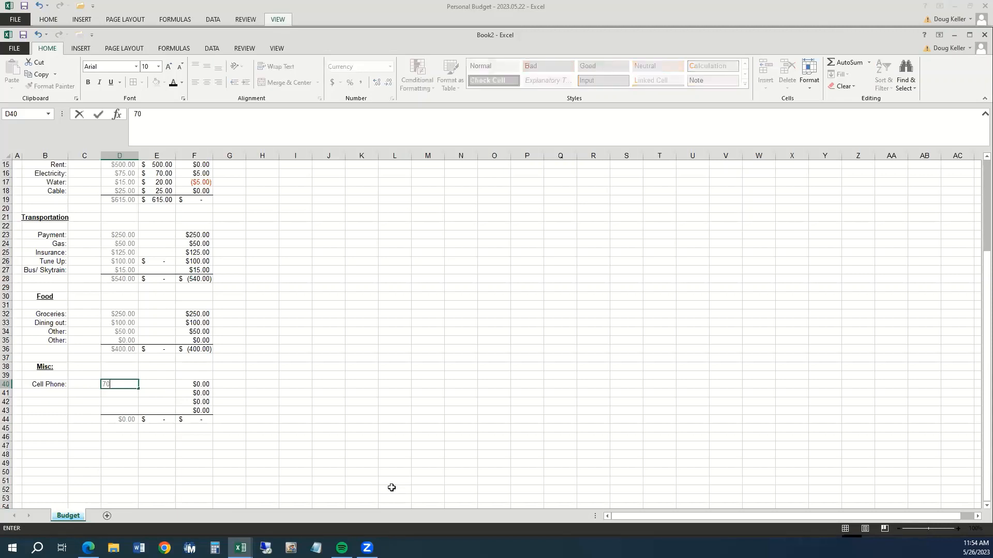
{"action": "key", "text": "Return"}
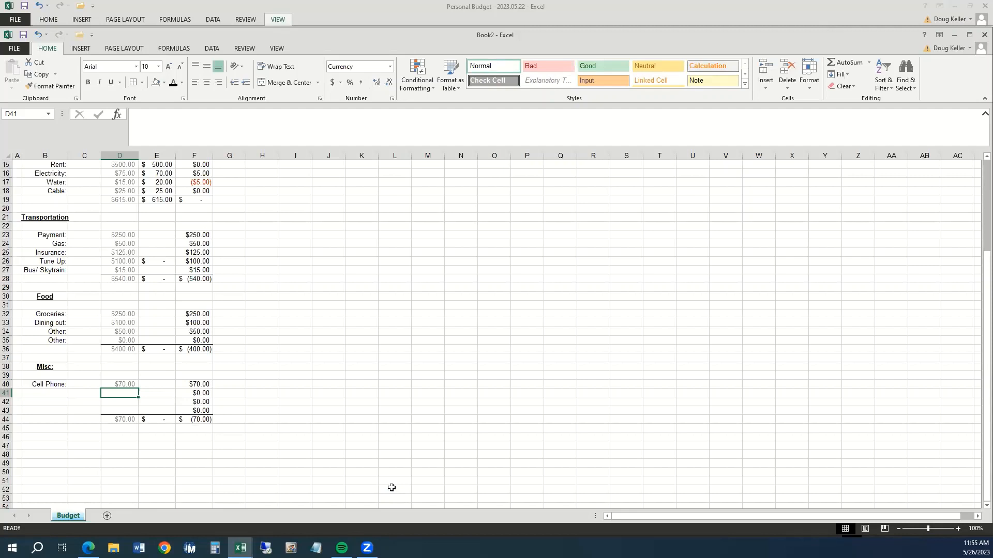
Change the projected Cell Phone amount in D40 to 100.
{"action": "key", "text": "Up"}
{"action": "type", "text": "10"}
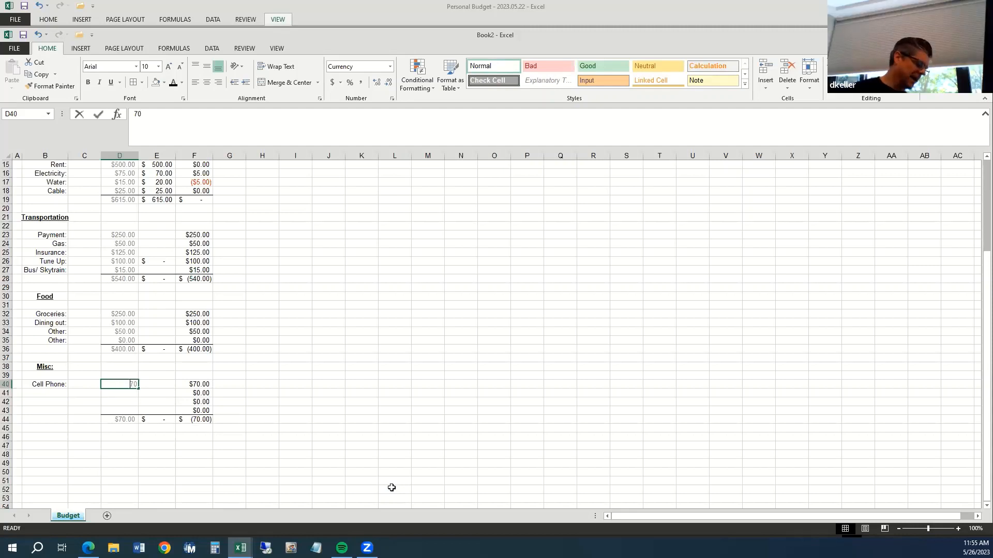
{"action": "type", "text": "0"}
{"action": "key", "text": "Return"}
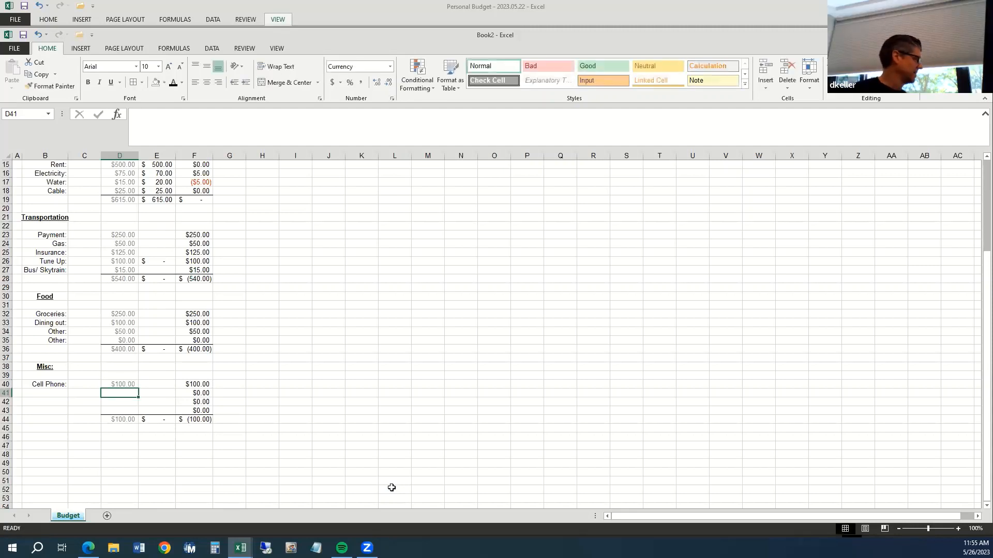
Add a "Clothes:" item in B41 under Misc with a projected amount of 50 in D41.
{"action": "key", "text": "Left"}
{"action": "key", "text": "Left"}
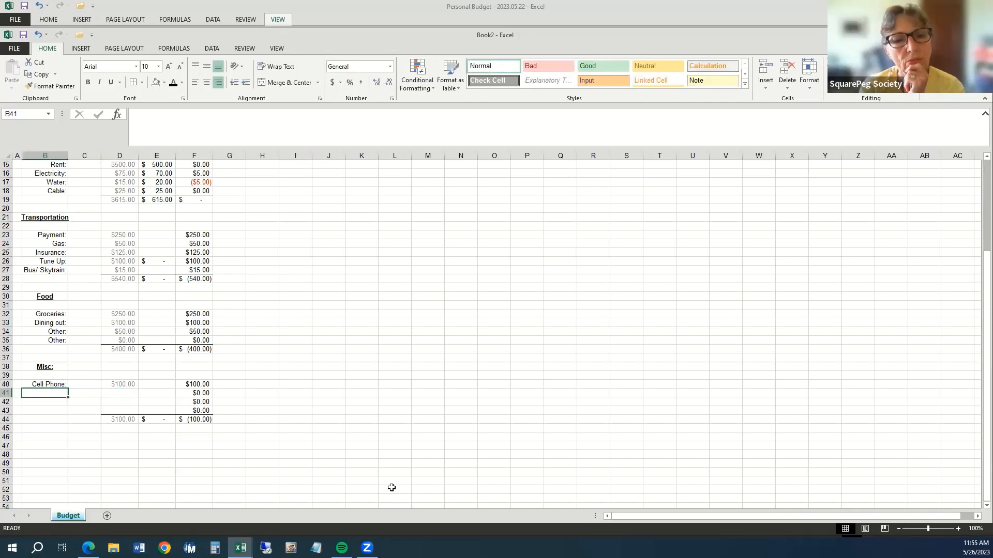
{"action": "type", "text": "Clothes"}
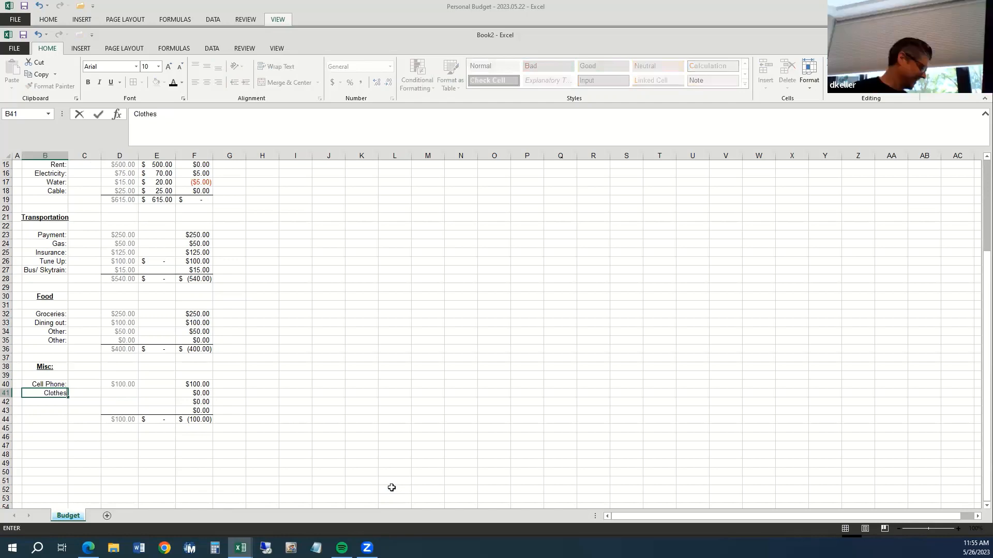
{"action": "key", "text": "Tab"}
{"action": "key", "text": "Tab"}
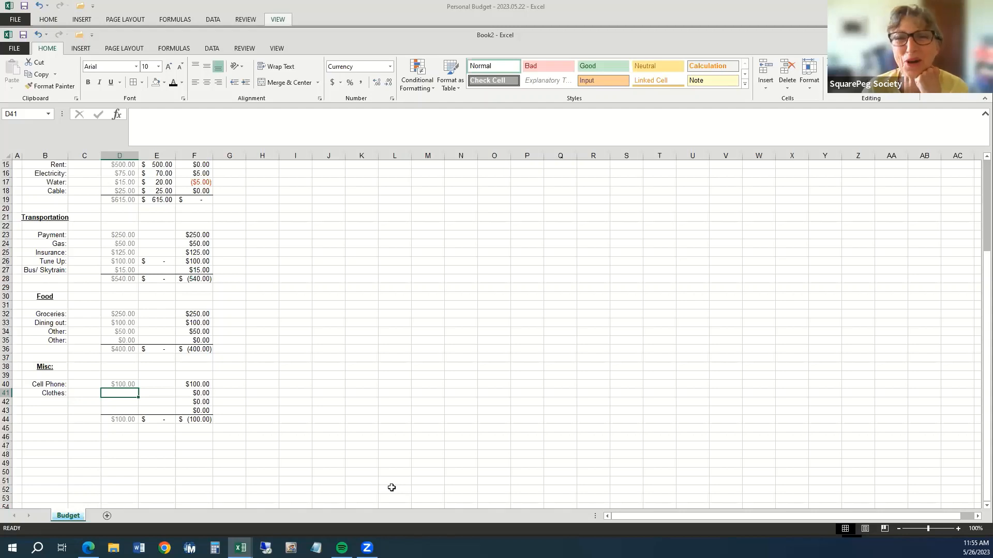
{"action": "type", "text": "50"}
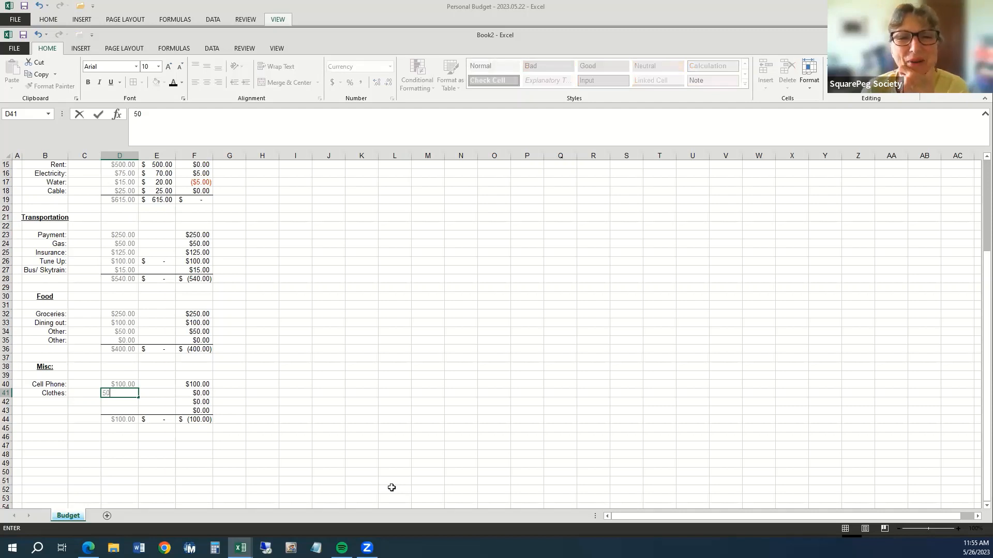
{"action": "key", "text": "Return"}
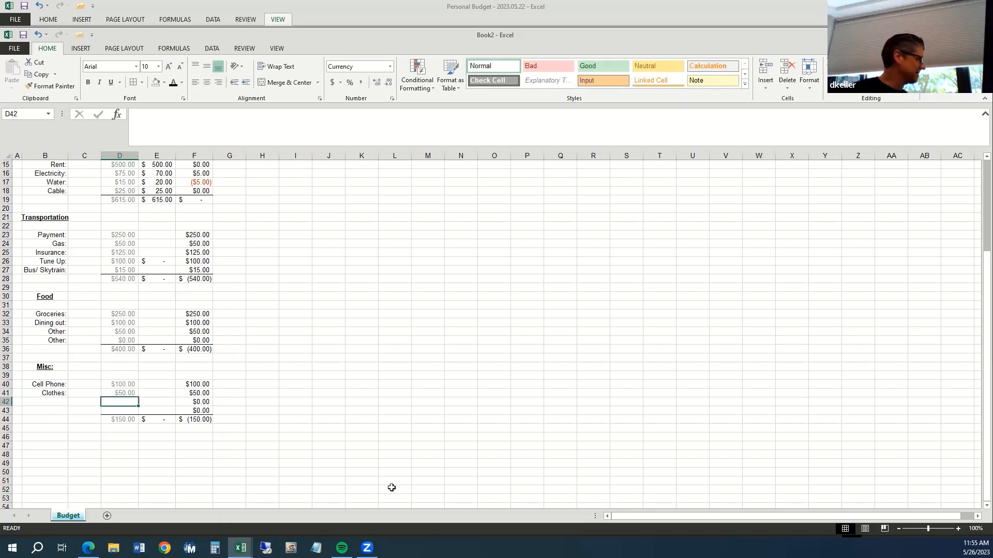
Add an "Others:" item in B42 below Clothes.
{"action": "key", "text": "Left"}
{"action": "key", "text": "Left"}
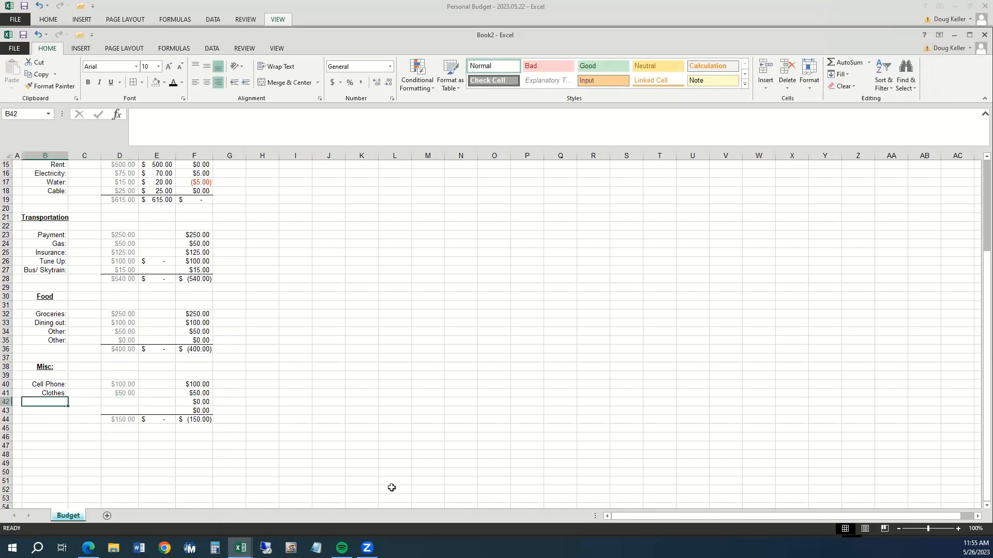
{"action": "type", "text": "Oth"}
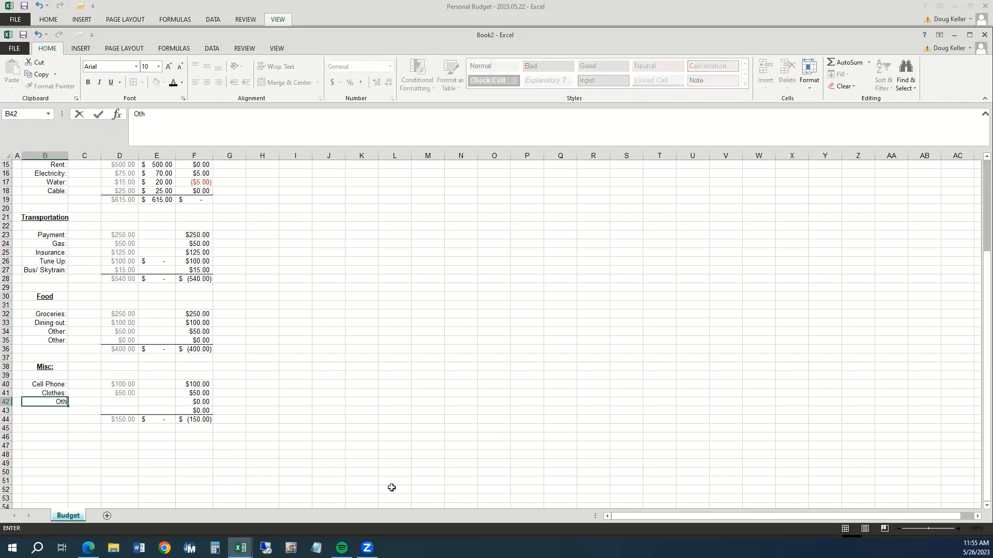
{"action": "type", "text": "ers:"}
{"action": "key", "text": "ctrl+Return"}
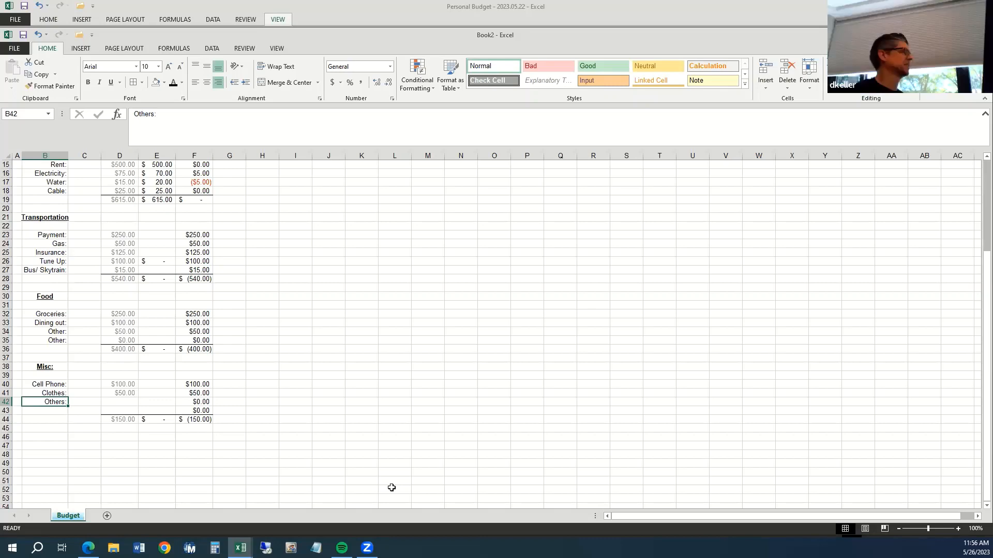
{"action": "left_click", "coordinate": [217, 401]}
{"action": "scroll", "coordinate": [277, 419], "scroll_direction": "up", "scroll_amount": 5}
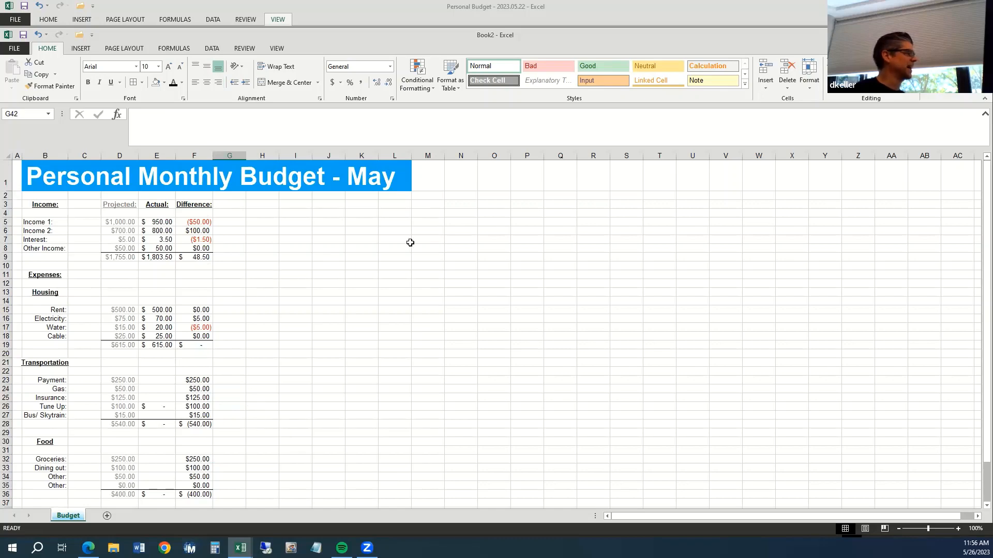
{"action": "left_click", "coordinate": [399, 257]}
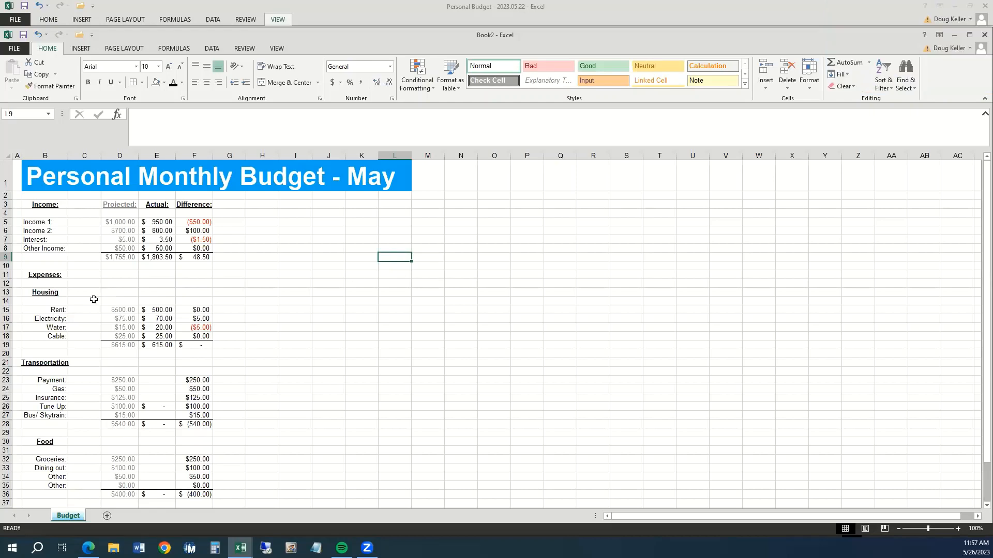
Copy the whole Misc section B38:F44 and paste the duplicate below it, starting at B46.
{"action": "left_click", "coordinate": [100, 317]}
{"action": "scroll", "coordinate": [101, 326], "scroll_direction": "down", "scroll_amount": 5}
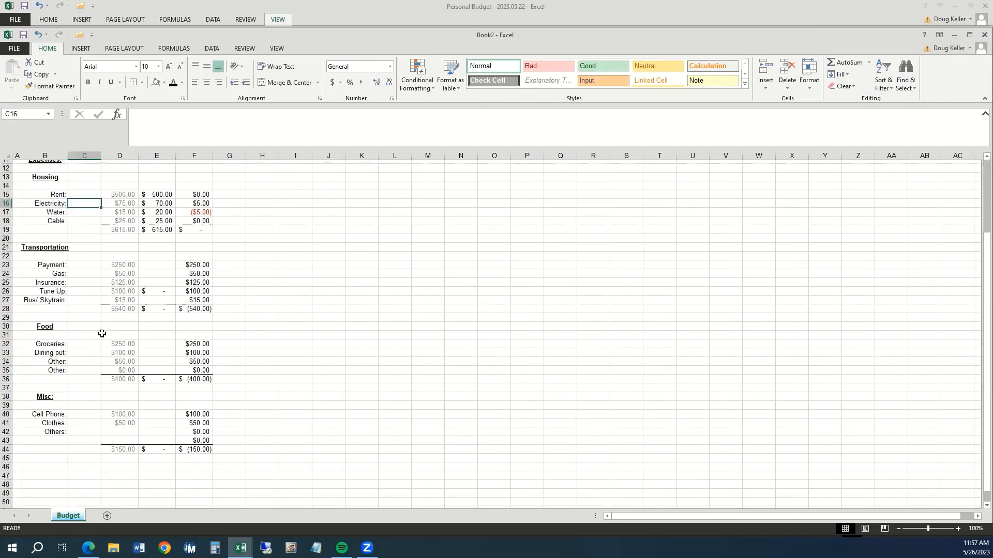
{"action": "scroll", "coordinate": [102, 334], "scroll_direction": "down", "scroll_amount": 2}
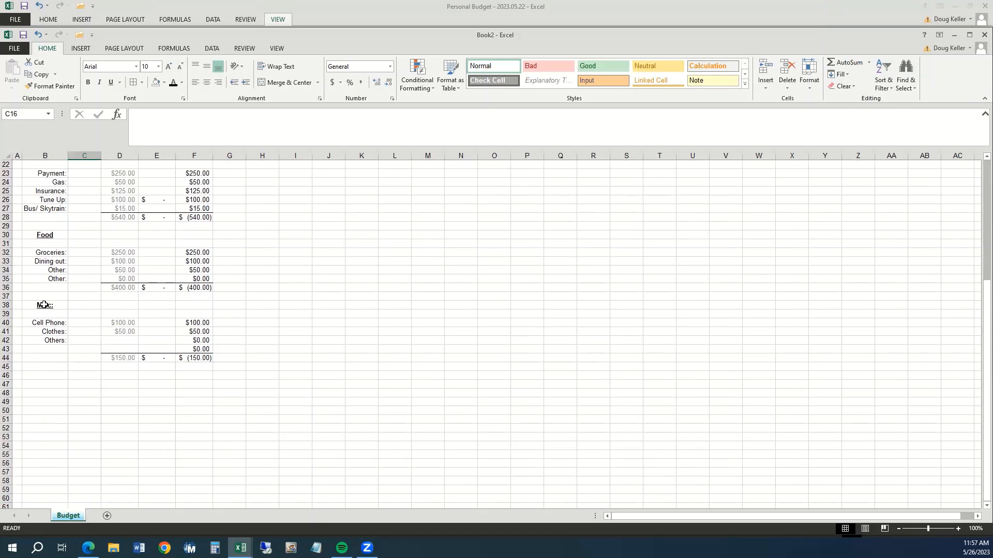
{"action": "left_click_drag", "start_coordinate": [44, 306], "coordinate": [189, 357]}
{"action": "key", "text": "ctrl+c"}
{"action": "left_click", "coordinate": [46, 376]}
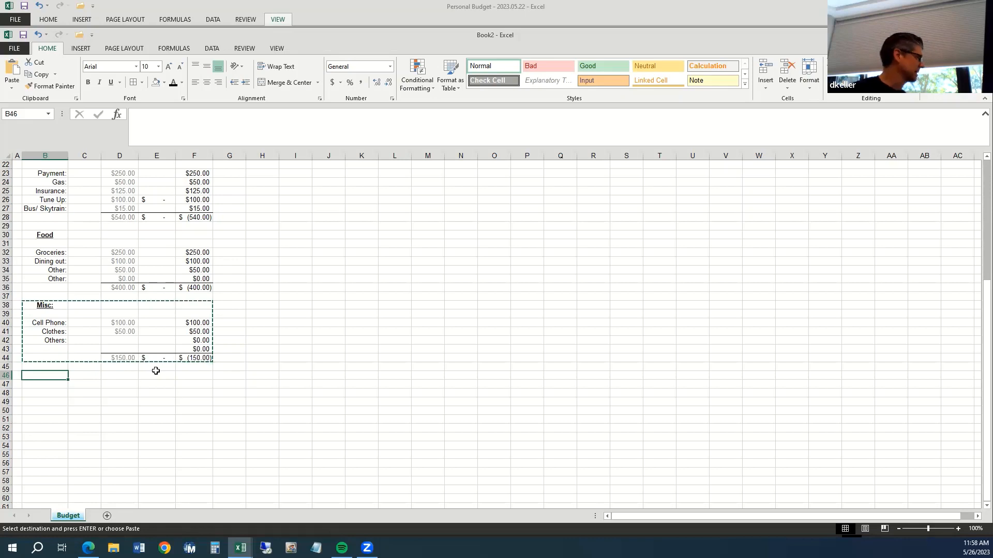
{"action": "key", "text": "ctrl+v"}
Rename the heading of the original Misc section in B38 as "Personal:".
{"action": "left_click", "coordinate": [53, 306]}
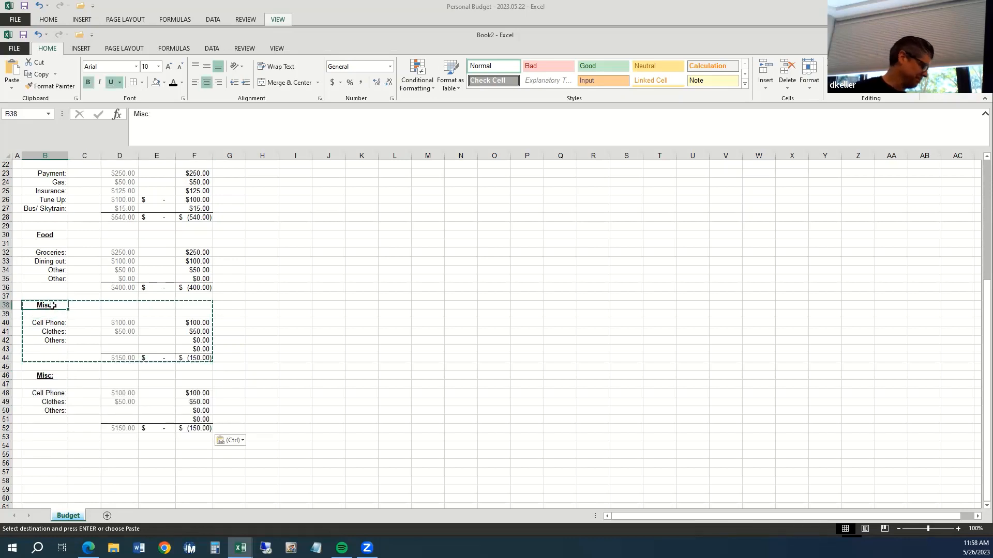
{"action": "type", "text": "Pe"}
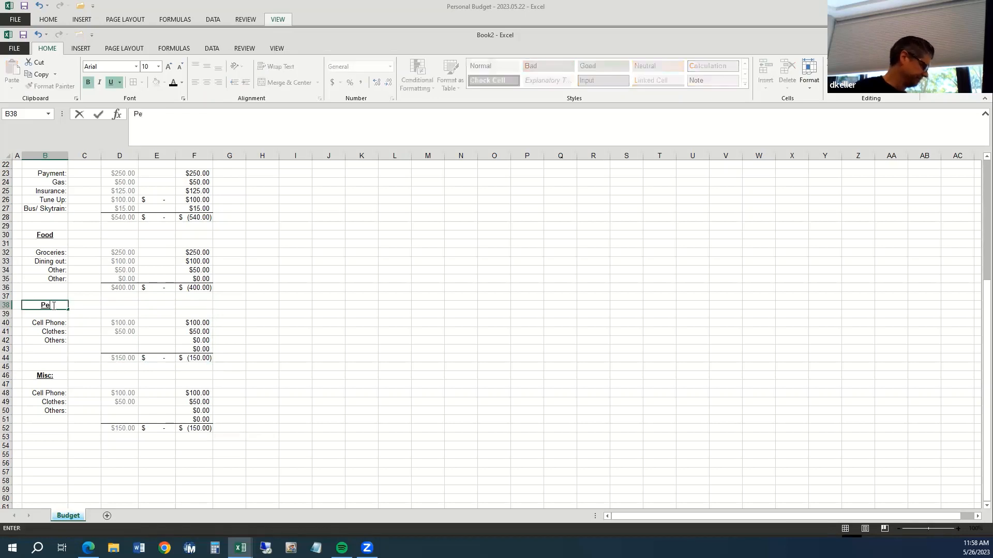
{"action": "type", "text": "rsonal:"}
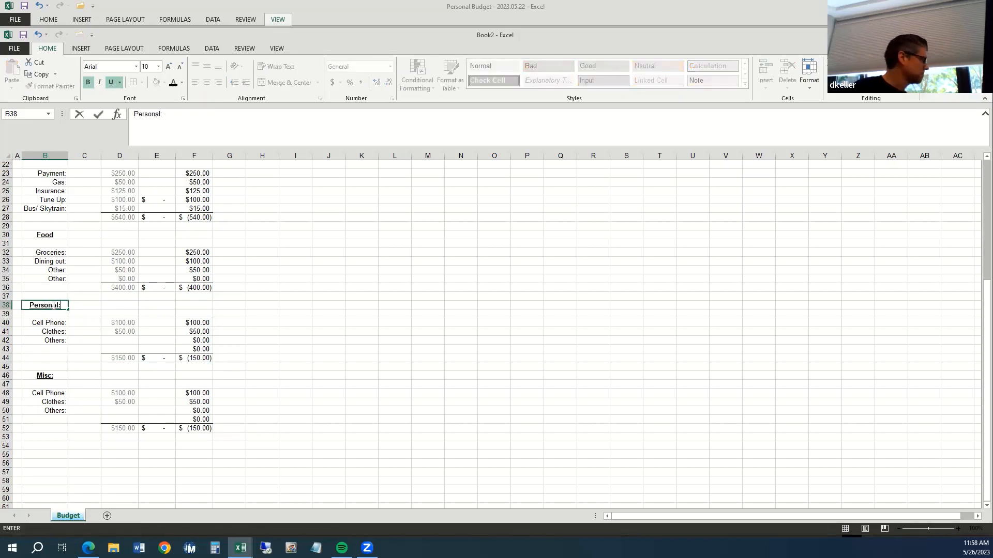
{"action": "key", "text": "Return"}
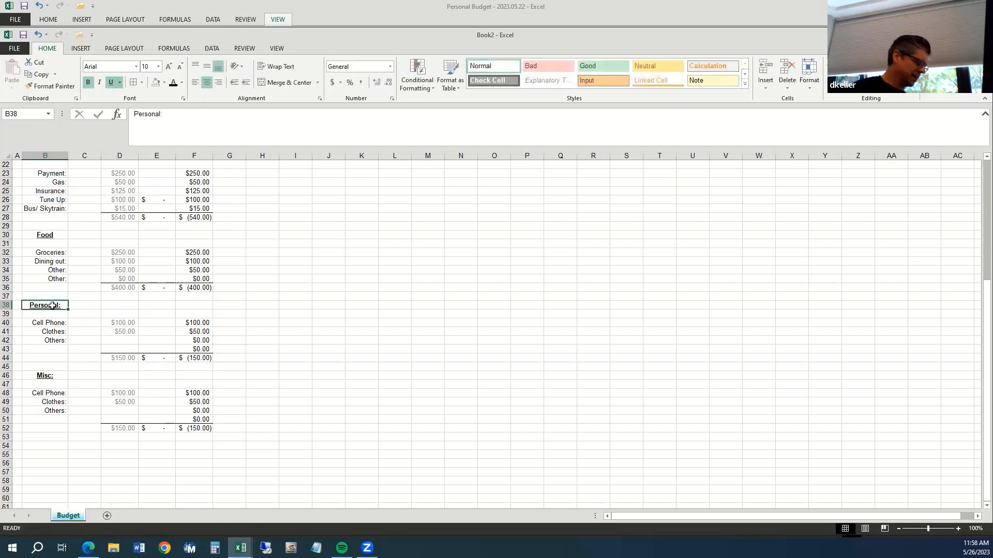
Replace the Cell Phone label in B40 of the Personal section with "Health Insurance:".
{"action": "key", "text": "Down"}
{"action": "type", "text": "Hea"}
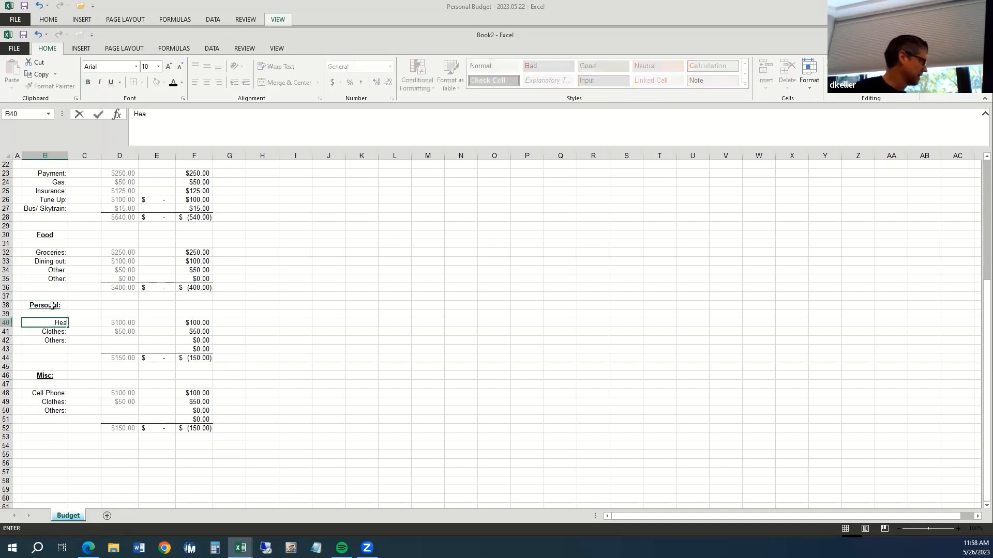
{"action": "type", "text": "lth I"}
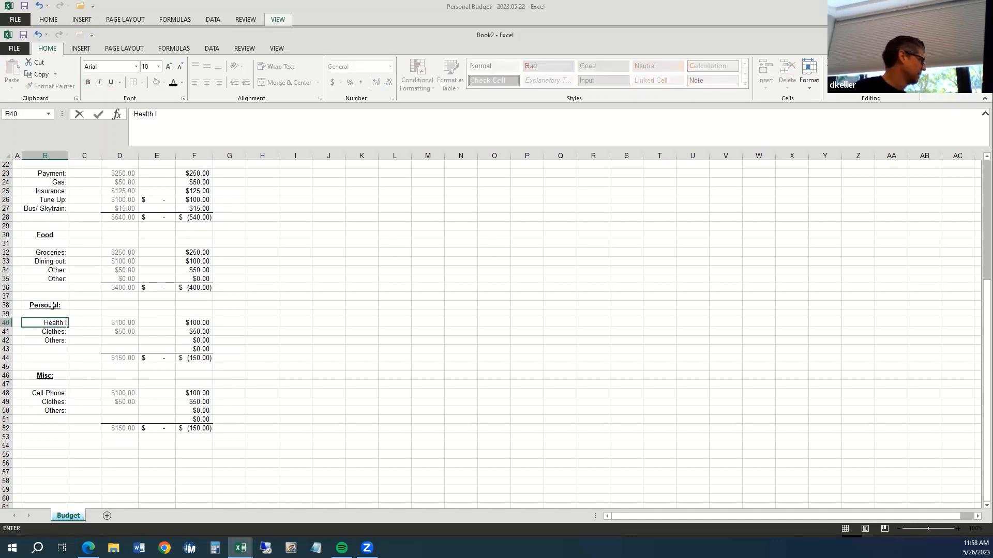
{"action": "type", "text": "nsurance"}
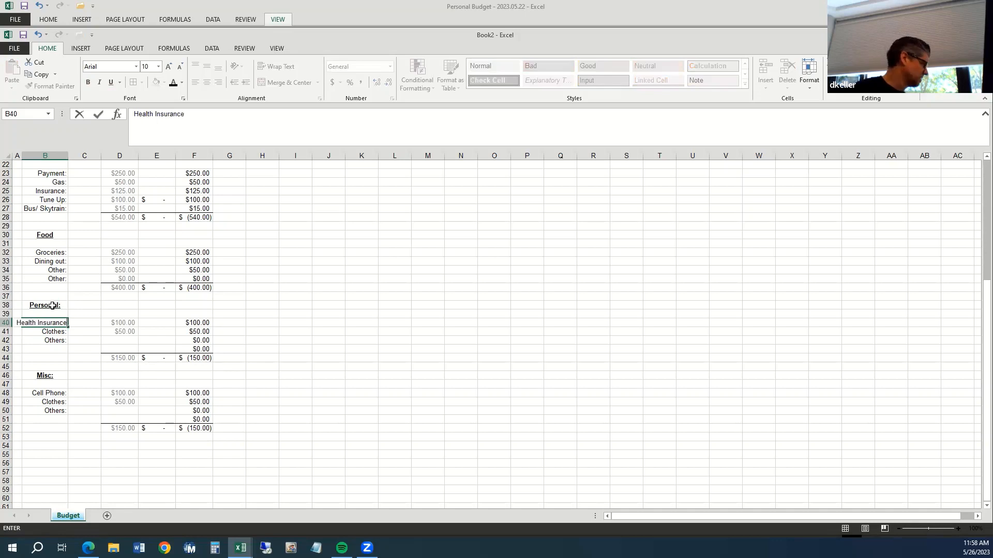
{"action": "type", "text": ":"}
{"action": "key", "text": "Return"}
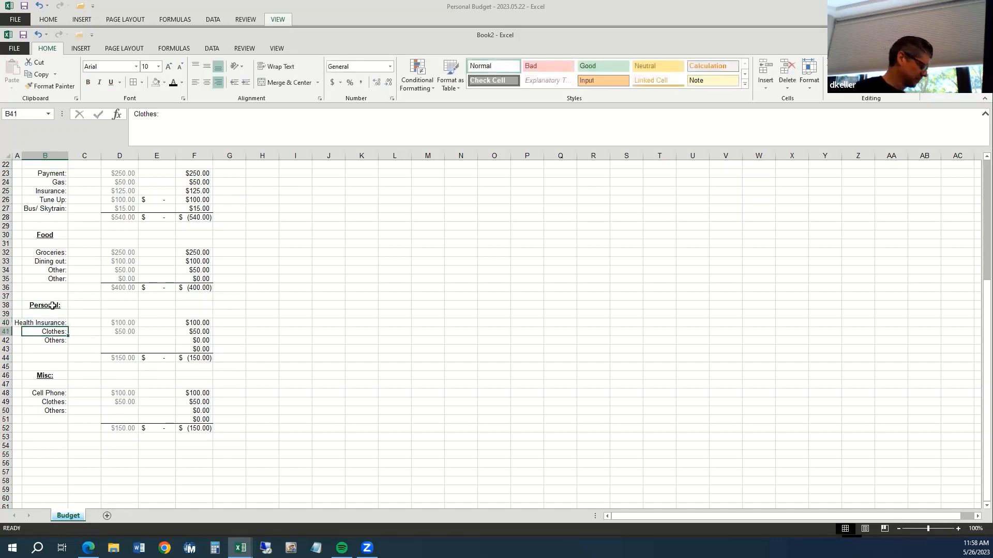
Replace the Clothes label in B41 of the Personal section with "Dental:".
{"action": "type", "text": "Den"}
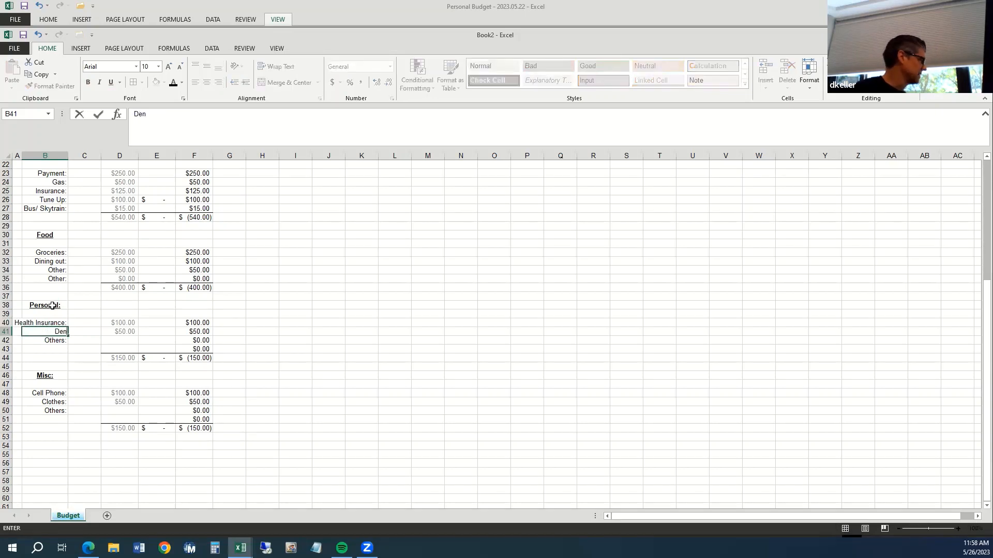
{"action": "type", "text": "tal:"}
{"action": "key", "text": "Return"}
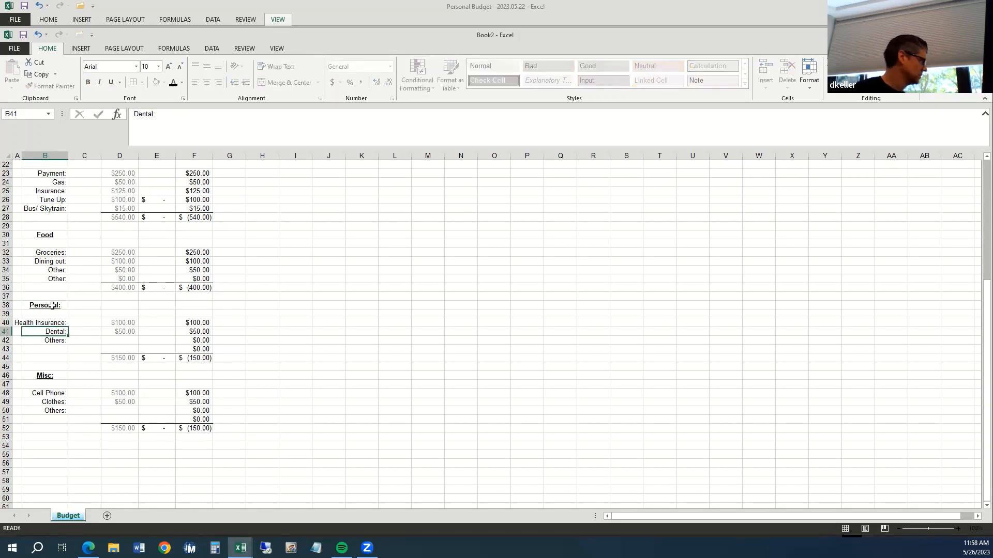
Set the projected Health Insurance amount in D40 of the Personal section to 125.
{"action": "key", "text": "Up"}
{"action": "key", "text": "Up"}
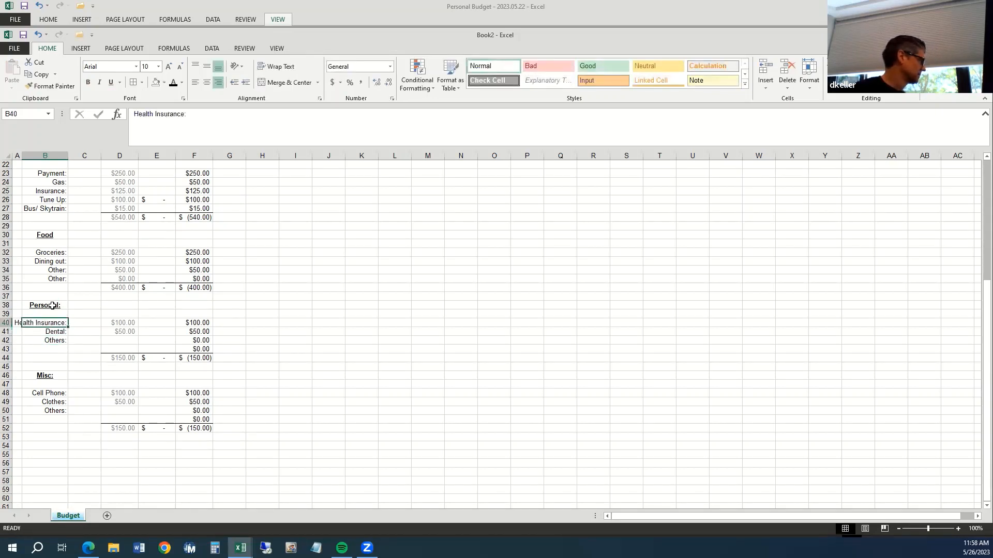
{"action": "key", "text": "Down"}
{"action": "key", "text": "Down"}
{"action": "key", "text": "Right"}
{"action": "key", "text": "Right"}
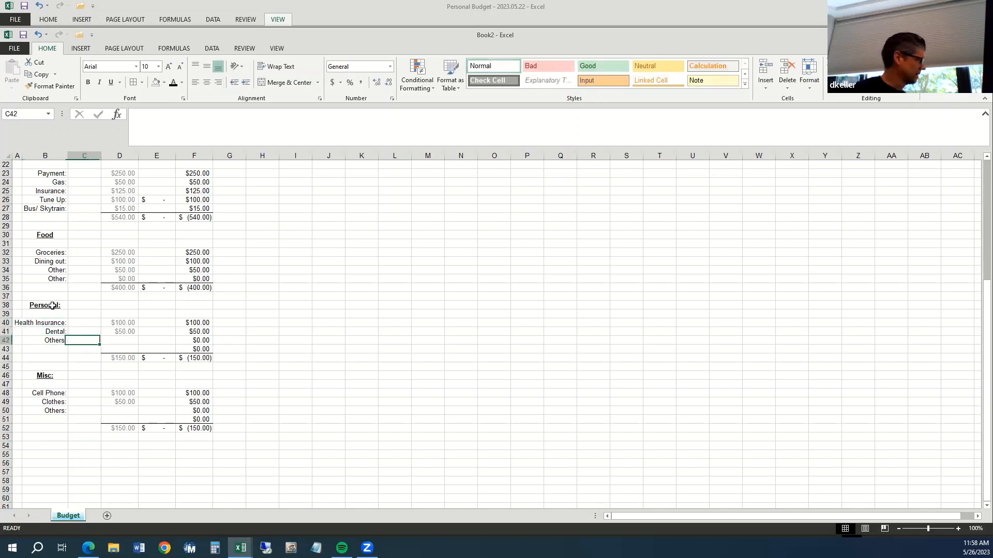
{"action": "key", "text": "Up"}
{"action": "key", "text": "Up"}
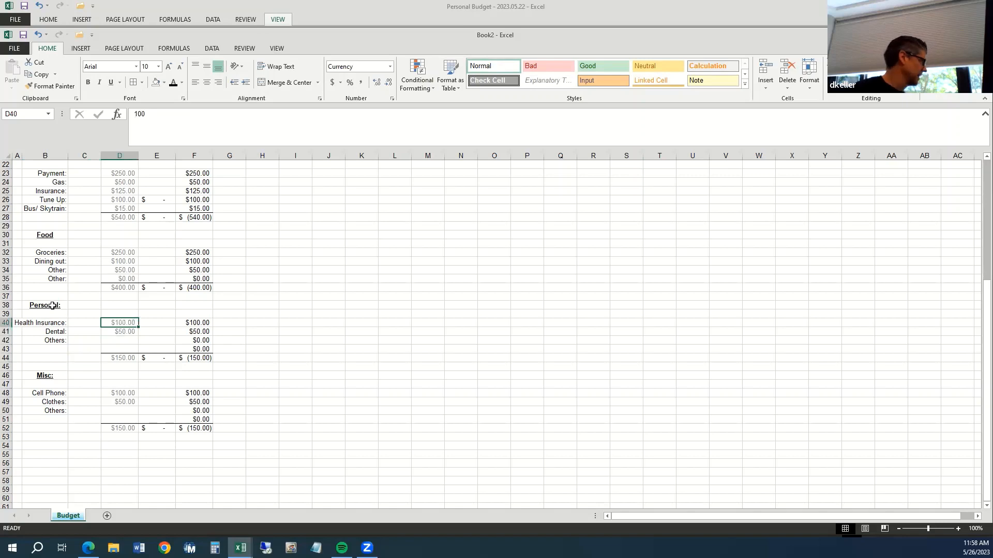
{"action": "type", "text": "125"}
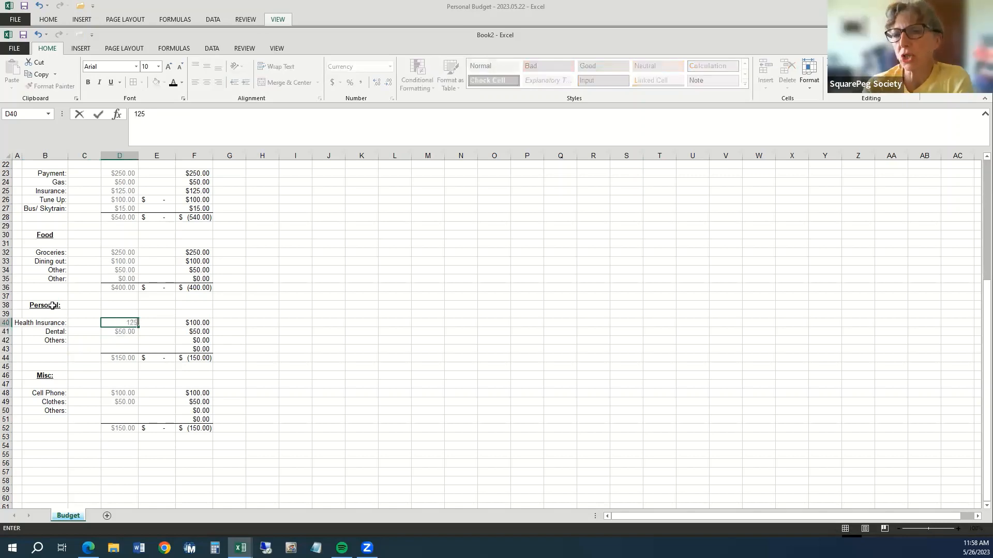
{"action": "key", "text": "Return"}
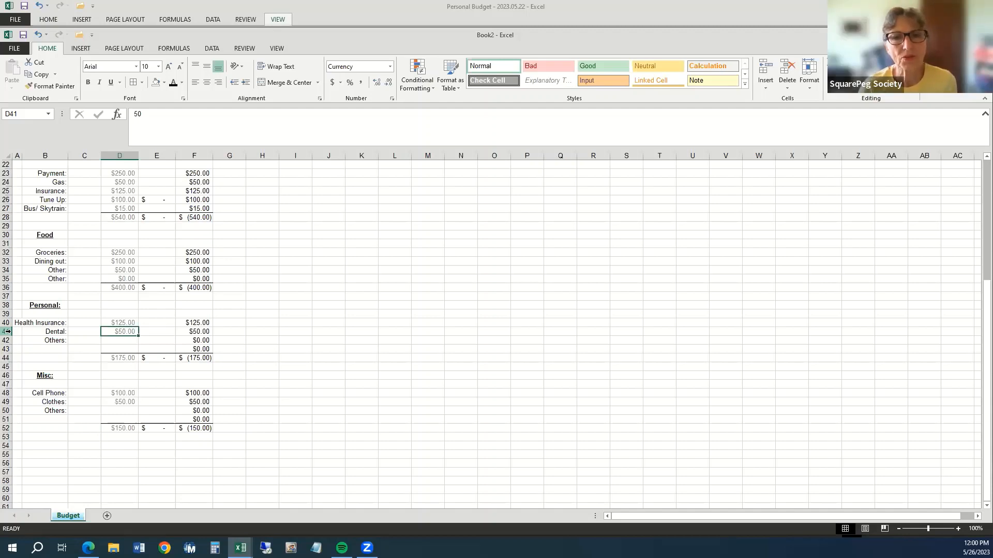
Examine the budget sheet in the Personal Budget - 2023.05.22 workbook for its section and total row layout, and return to Book2.
{"action": "left_click", "coordinate": [282, 401]}
{"action": "scroll", "coordinate": [283, 398], "scroll_direction": "up", "scroll_amount": 7}
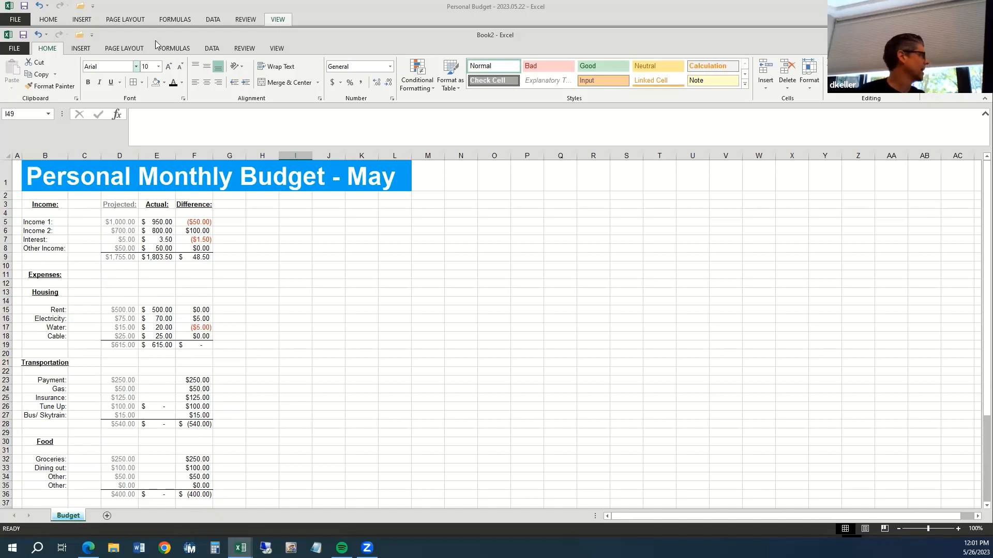
{"action": "left_click", "coordinate": [174, 24]}
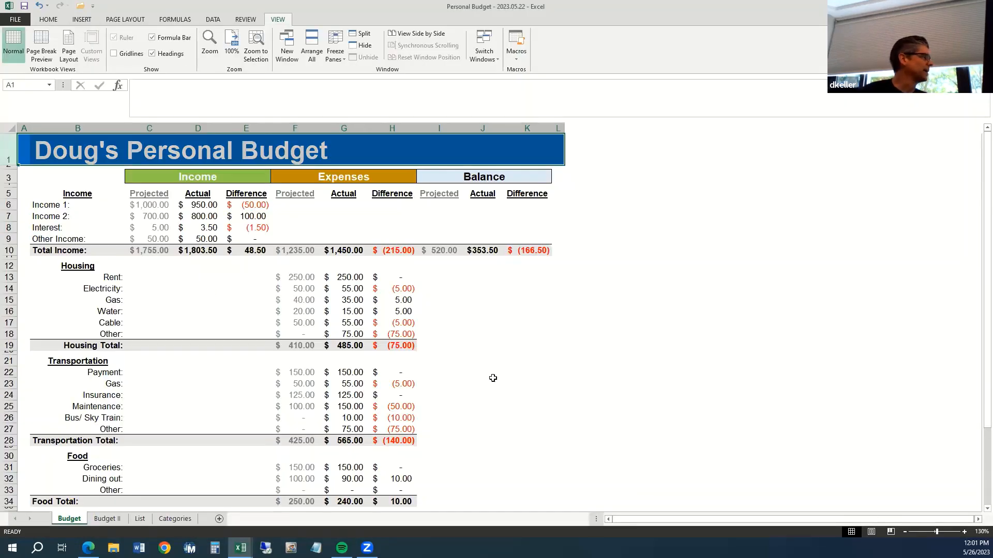
{"action": "left_click", "coordinate": [487, 468]}
{"action": "scroll", "coordinate": [488, 468], "scroll_direction": "down", "scroll_amount": 9}
{"action": "scroll", "coordinate": [487, 468], "scroll_direction": "up", "scroll_amount": 9}
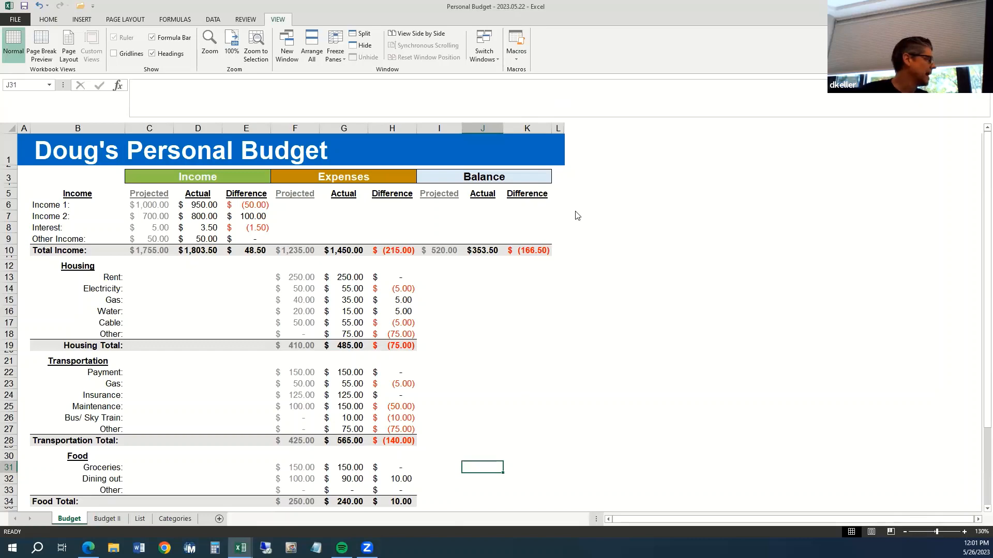
{"action": "key", "text": "alt+Tab"}
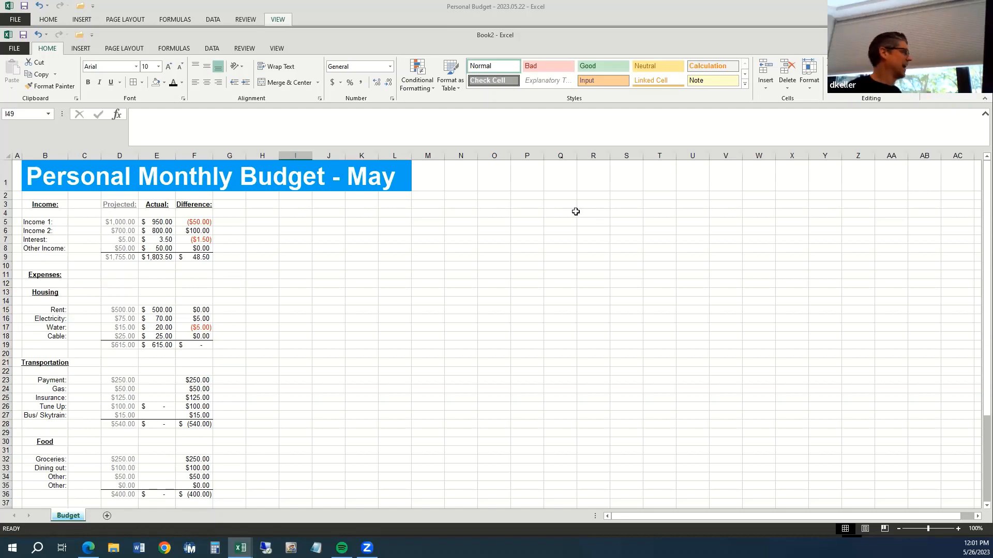
{"action": "left_click", "coordinate": [230, 15]}
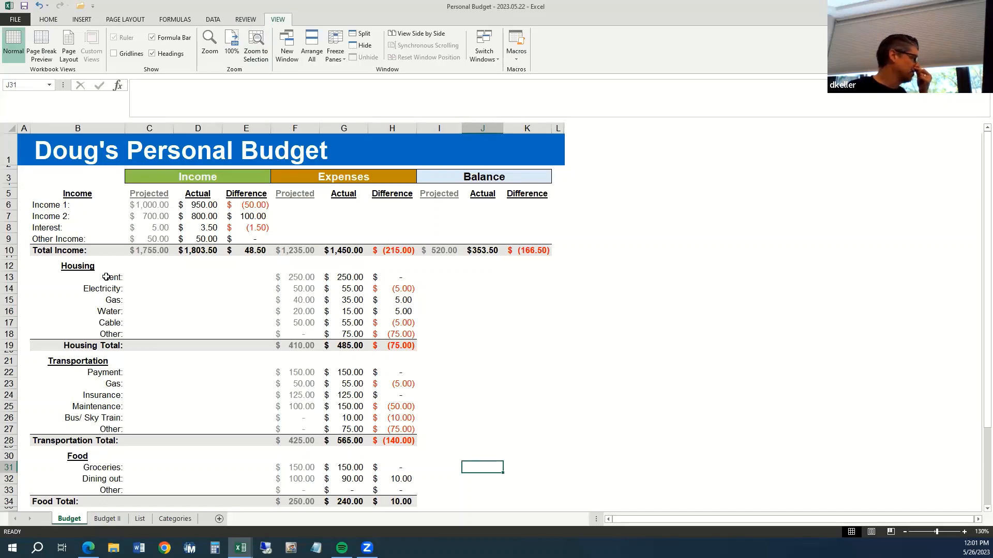
{"action": "scroll", "coordinate": [385, 481], "scroll_direction": "down", "scroll_amount": 7}
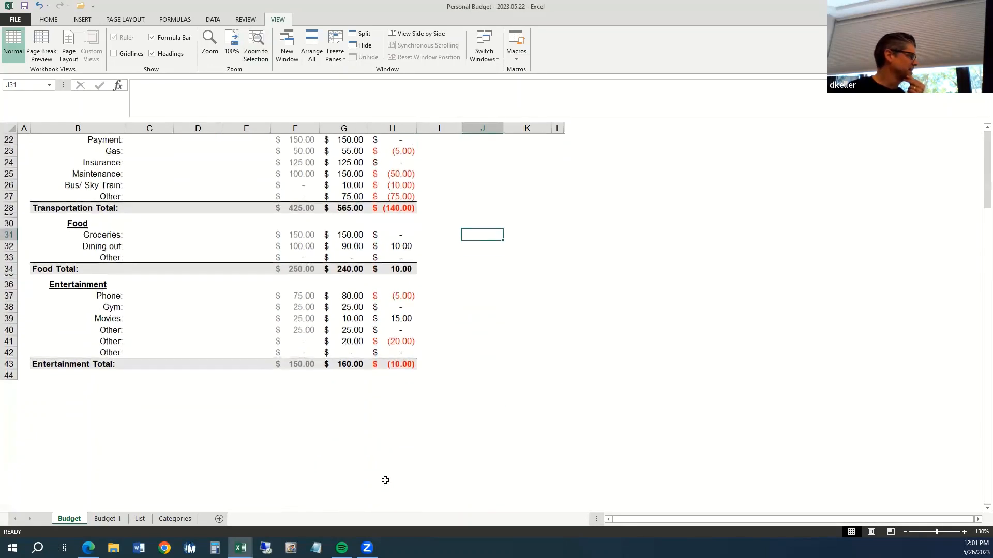
{"action": "scroll", "coordinate": [386, 480], "scroll_direction": "up", "scroll_amount": 7}
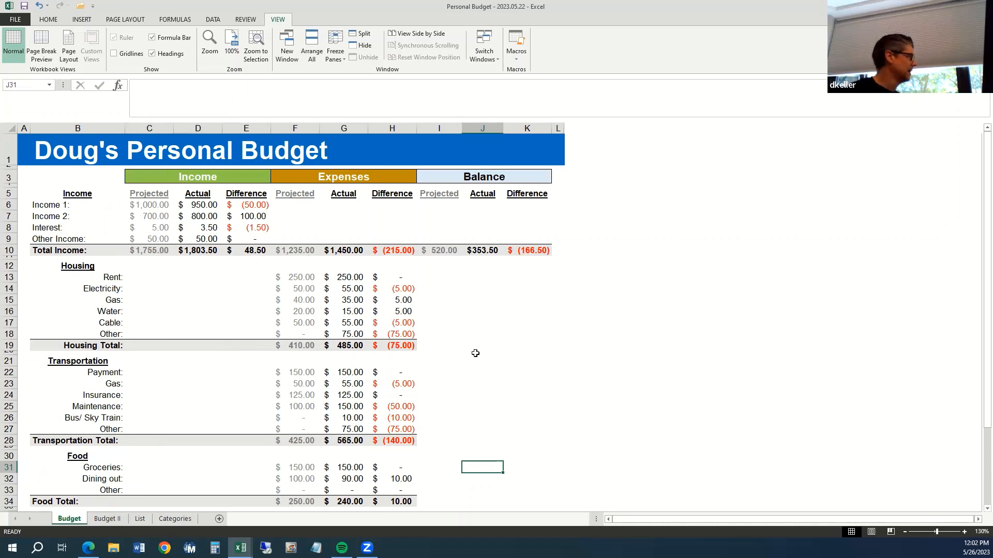
{"action": "key", "text": "alt+Tab"}
{"action": "left_click", "coordinate": [376, 380]}
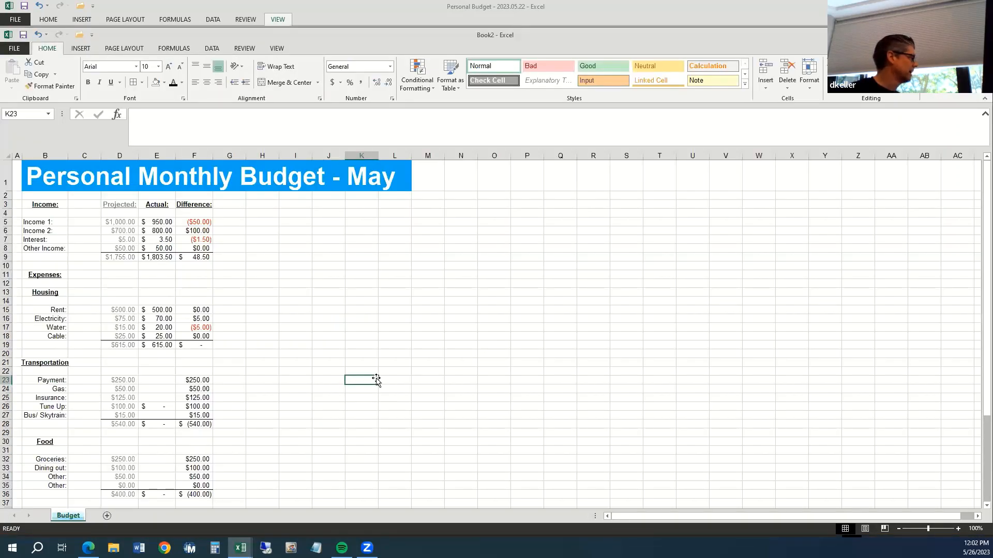
Label the Income total row by entering "Total:" in B9.
{"action": "left_click", "coordinate": [59, 258]}
{"action": "type", "text": "Total"}
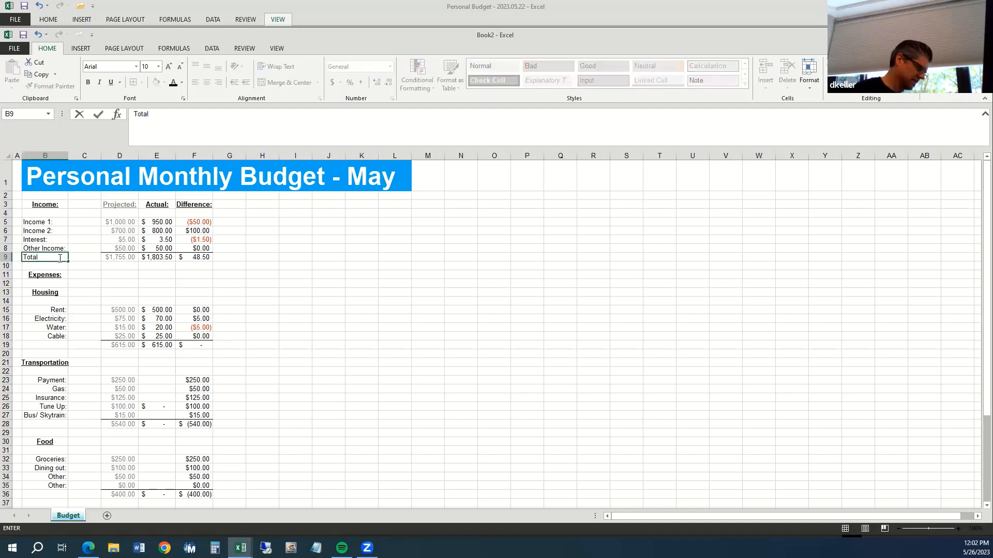
{"action": "type", "text": ":"}
{"action": "key", "text": "ctrl+Return"}
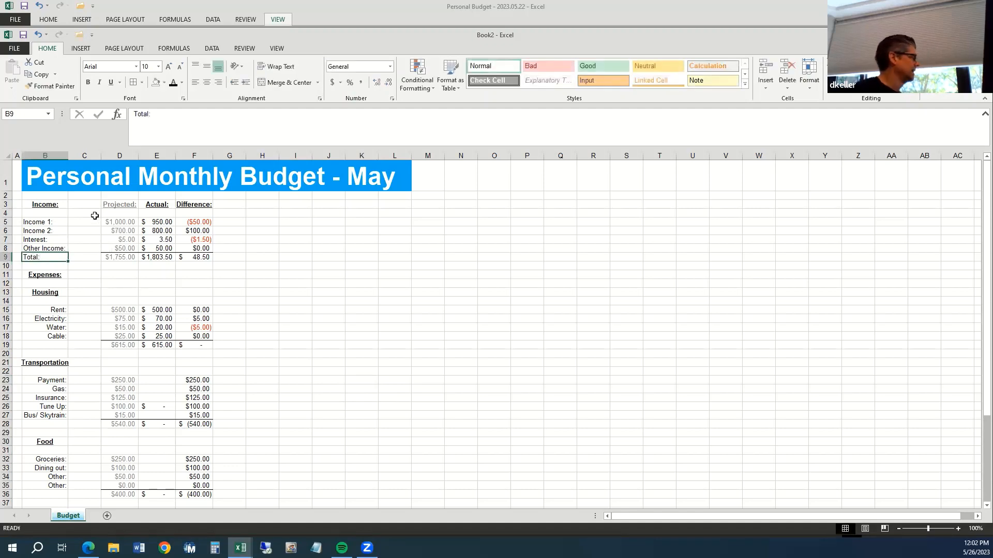
Make the Income total row B9:F9 bold and give it a light grey fill.
{"action": "left_click_drag", "start_coordinate": [32, 257], "coordinate": [207, 258]}
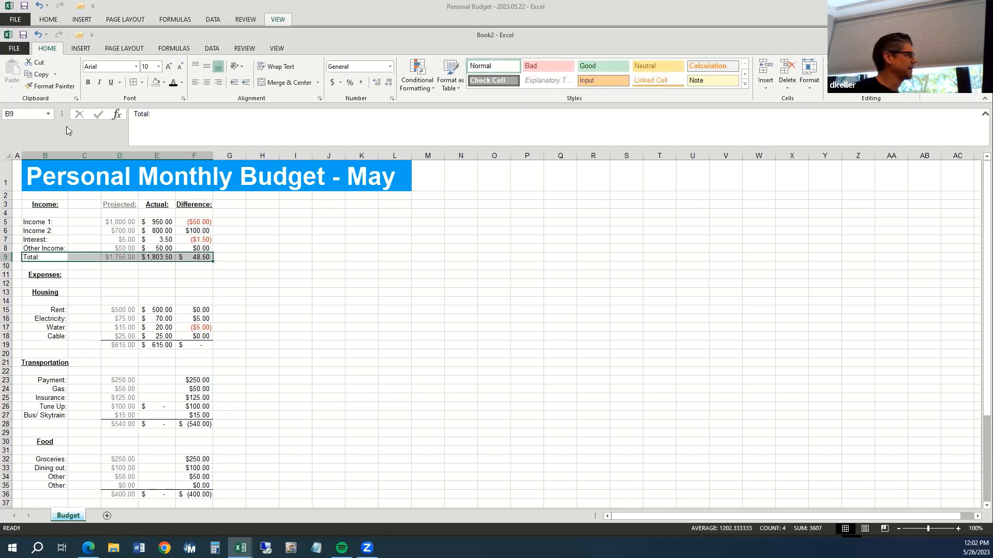
{"action": "left_click", "coordinate": [89, 83]}
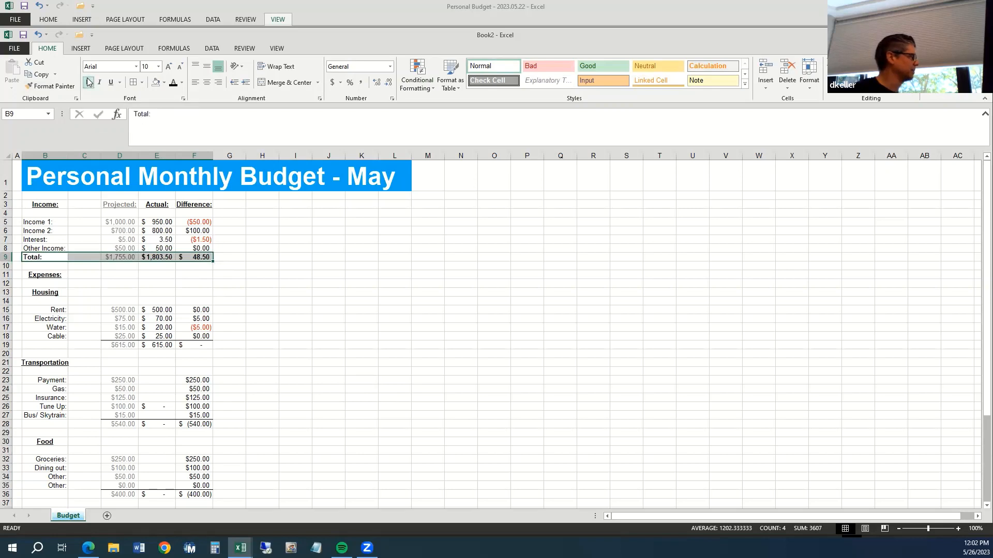
{"action": "left_click", "coordinate": [164, 83]}
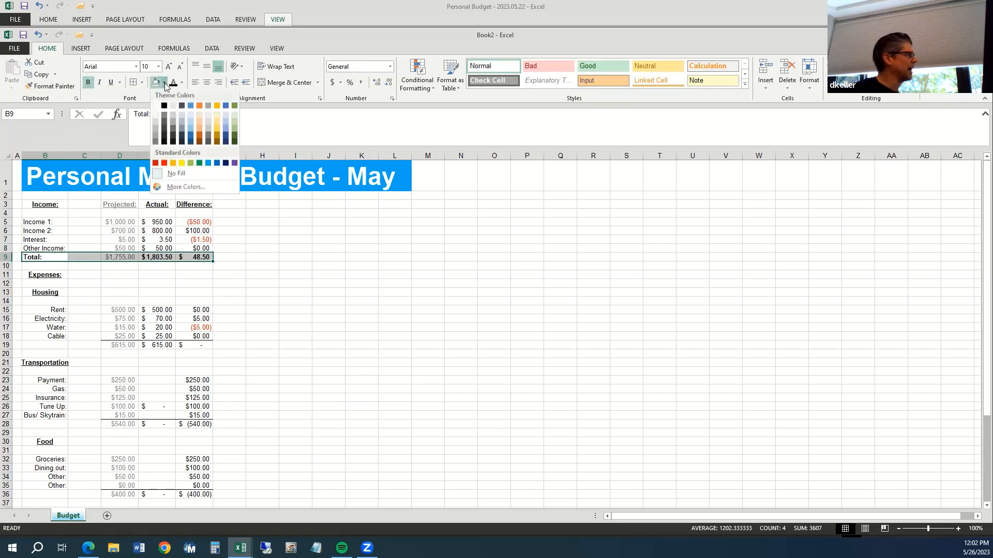
{"action": "left_click", "coordinate": [157, 115]}
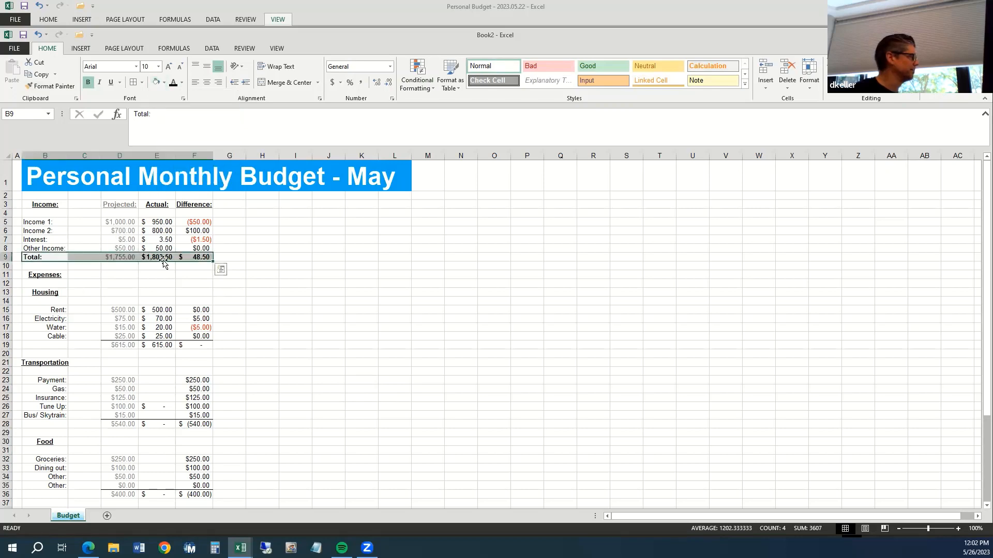
{"action": "left_click", "coordinate": [223, 302]}
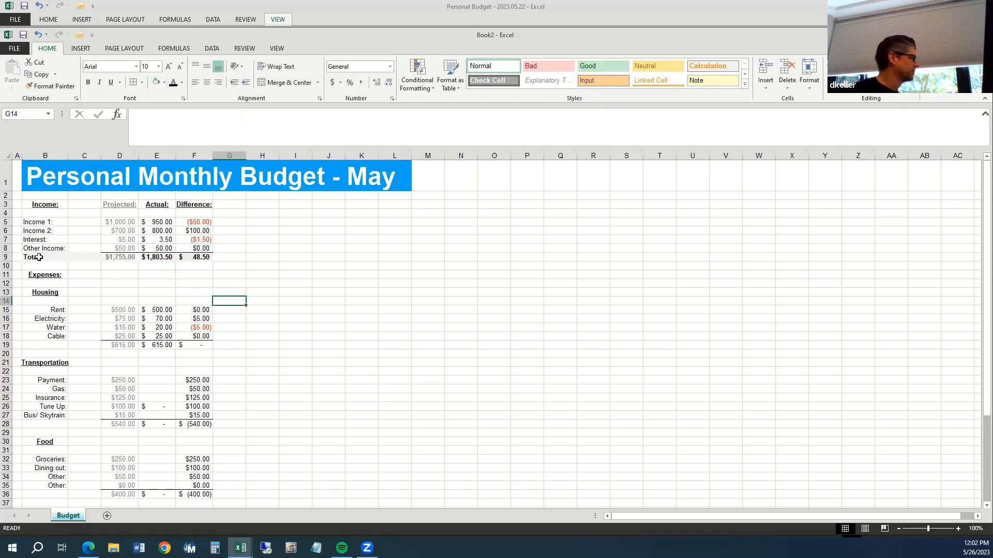
Label the Housing total row by entering "Total:" in B19, and copy that label.
{"action": "left_click", "coordinate": [52, 345]}
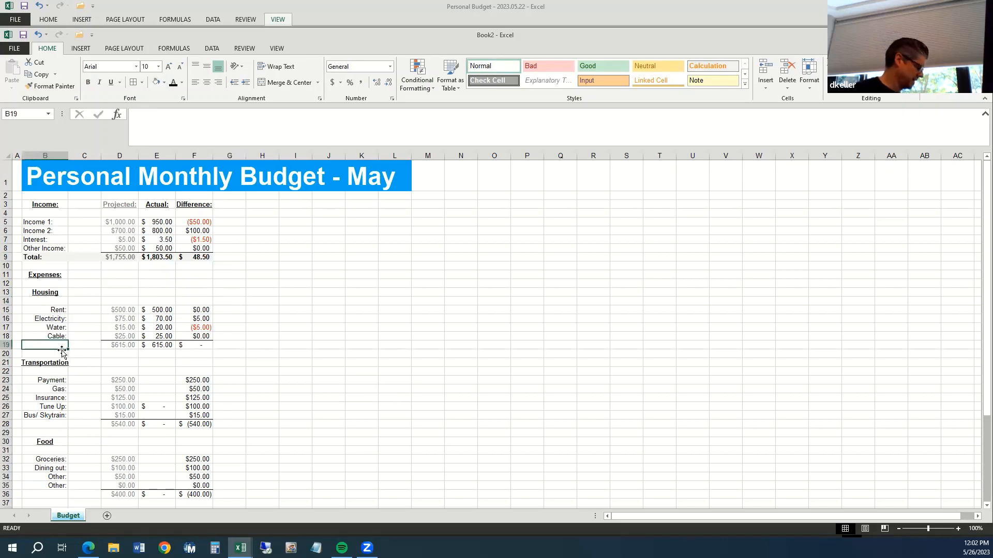
{"action": "type", "text": "Total"}
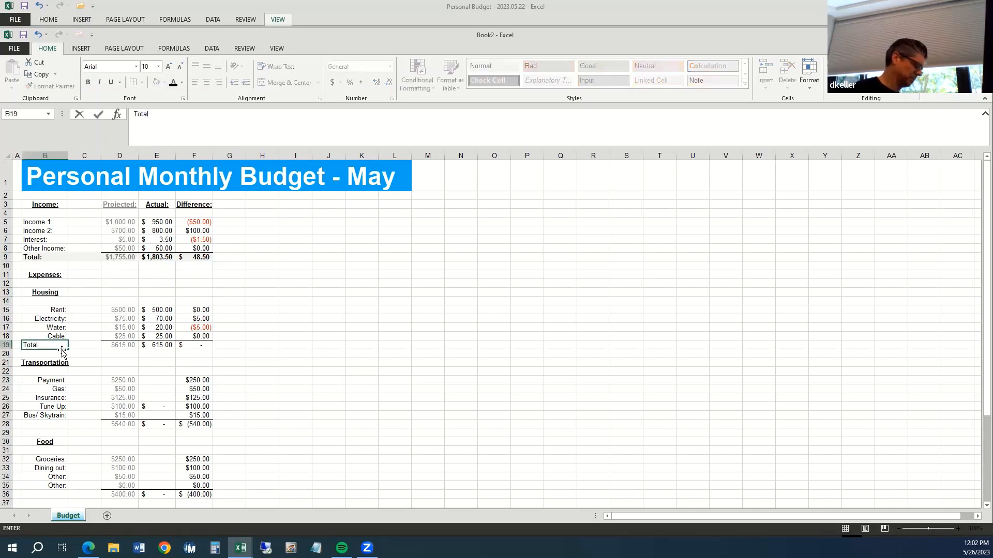
{"action": "type", "text": ":"}
{"action": "key", "text": "ctrl+Return"}
{"action": "key", "text": "ctrl+c"}
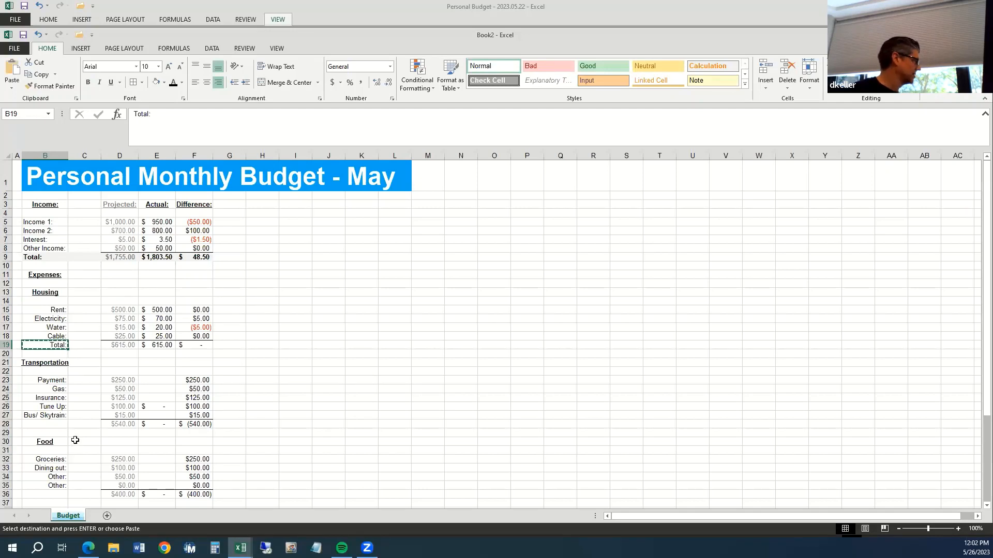
{"action": "left_click", "coordinate": [60, 423]}
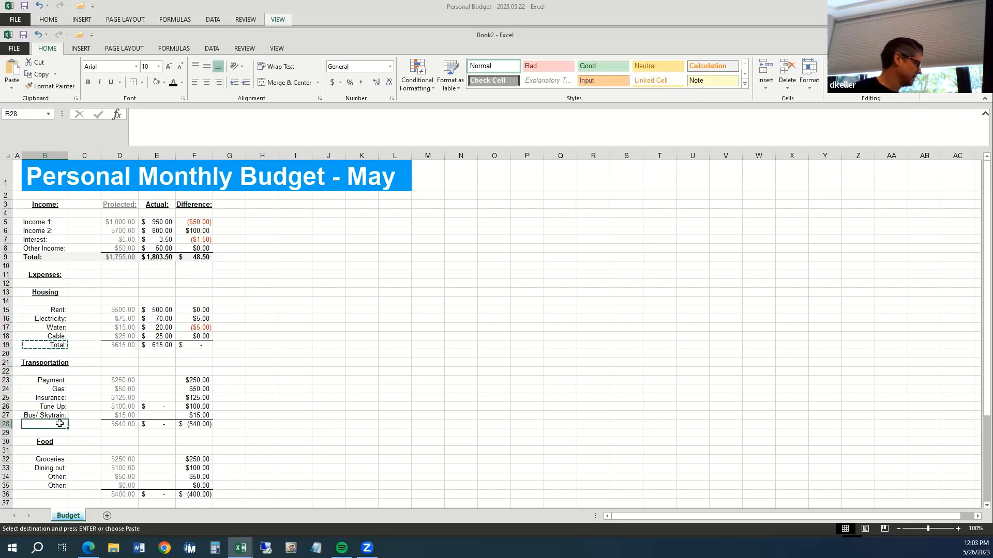
Make the Housing total row B19:F19 bold with the same light grey fill as the Income total row.
{"action": "left_click", "coordinate": [57, 342]}
{"action": "left_click_drag", "start_coordinate": [57, 343], "coordinate": [200, 344]}
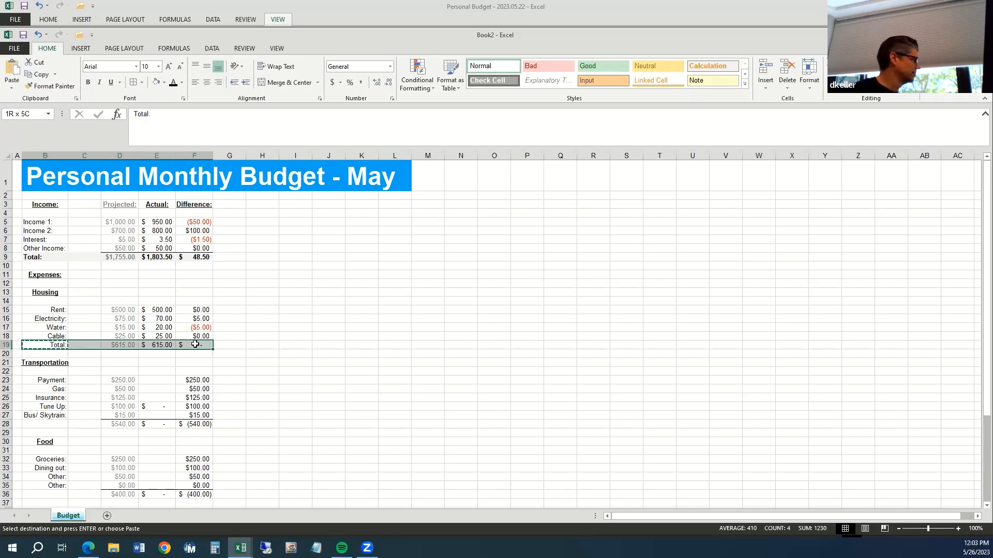
{"action": "left_click", "coordinate": [90, 83]}
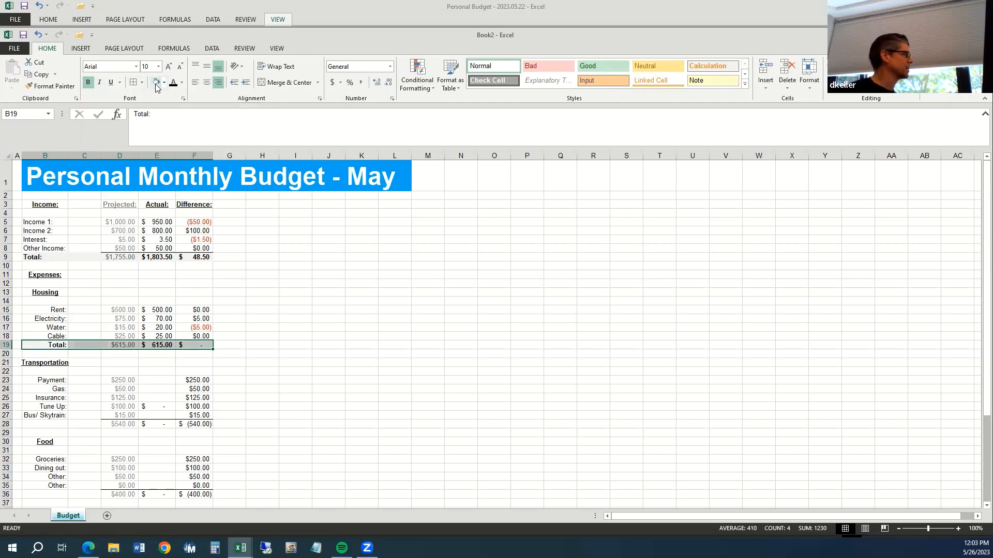
{"action": "left_click", "coordinate": [163, 83]}
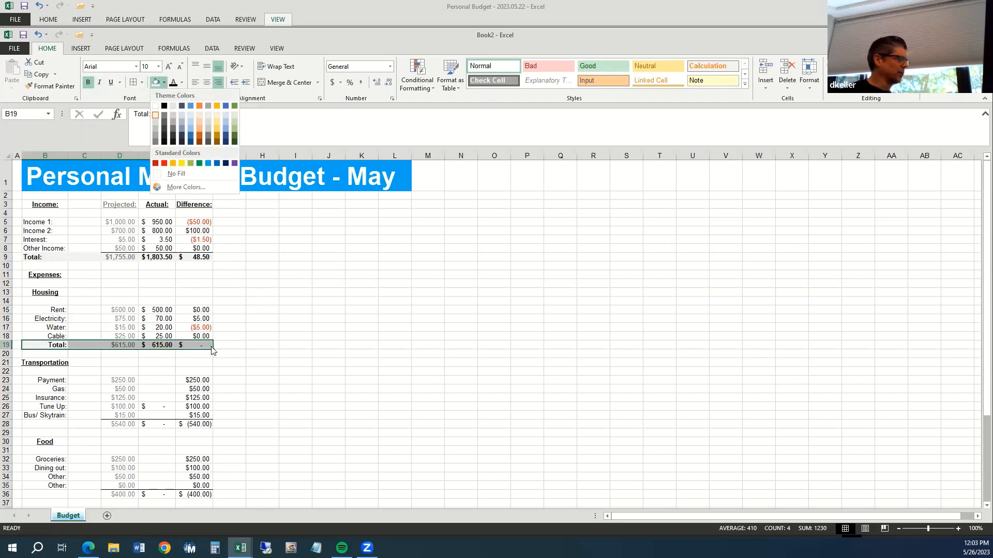
{"action": "scroll", "coordinate": [250, 416], "scroll_direction": "down", "scroll_amount": 5}
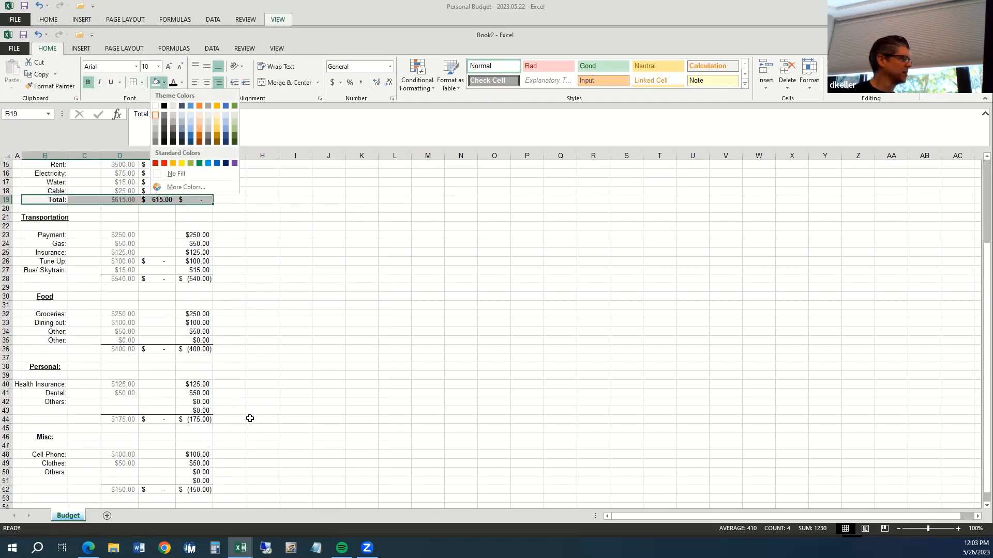
{"action": "scroll", "coordinate": [251, 416], "scroll_direction": "up", "scroll_amount": 5}
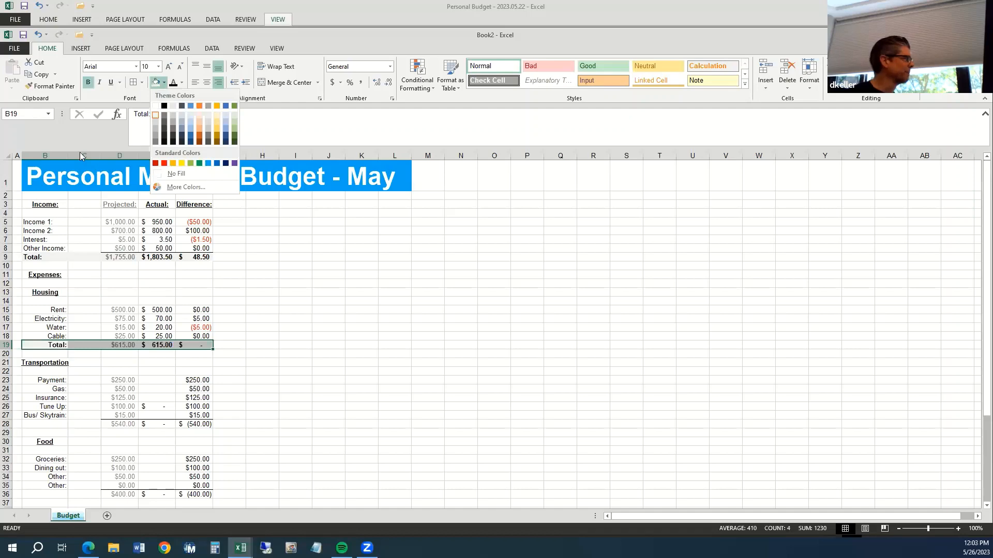
Apply the Housing total row's formatting to the empty cells H19:M19 using Format Painter.
{"action": "left_click", "coordinate": [44, 89]}
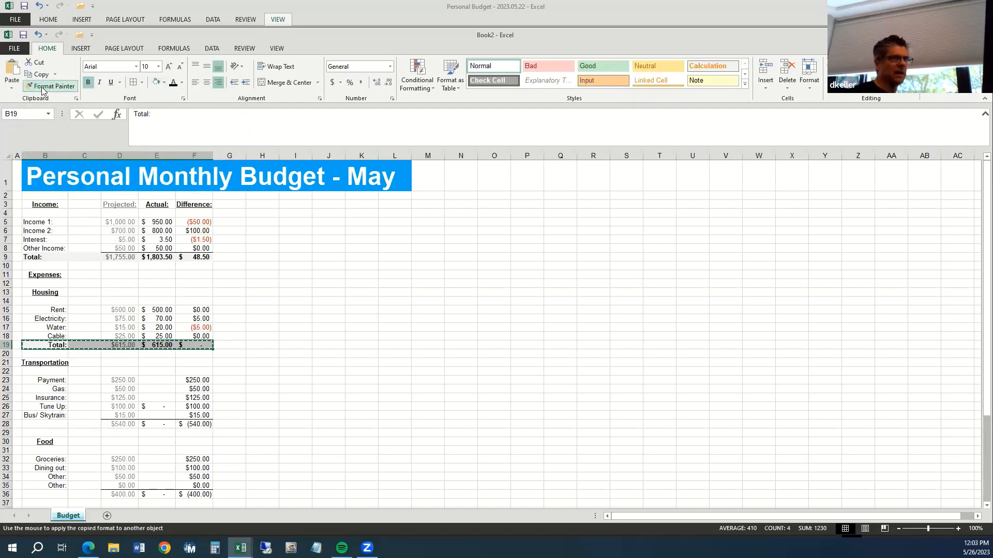
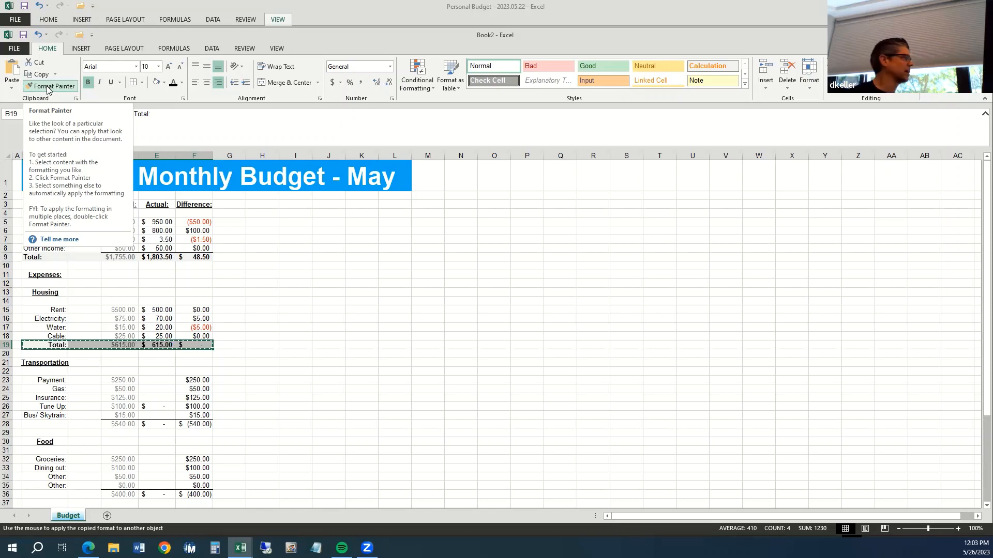
{"action": "left_click", "coordinate": [37, 88]}
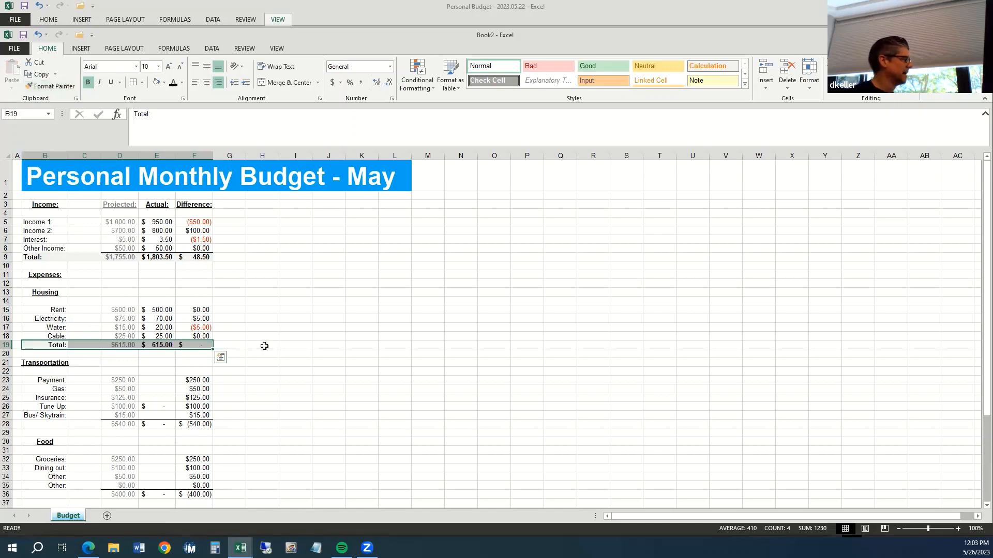
{"action": "left_click", "coordinate": [50, 86]}
{"action": "left_click_drag", "start_coordinate": [262, 345], "coordinate": [420, 345]}
{"action": "left_click_drag", "start_coordinate": [490, 346], "coordinate": [659, 344]}
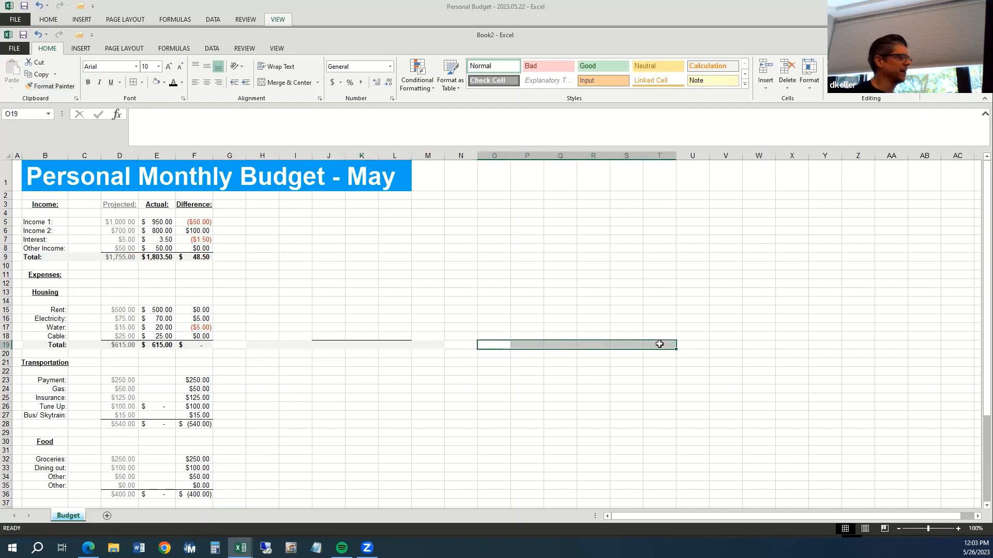
Apply the Housing total row's formatting to several scattered empty ranges with Format Painter, and clear the test formatting from H8:X30.
{"action": "left_click", "coordinate": [46, 86]}
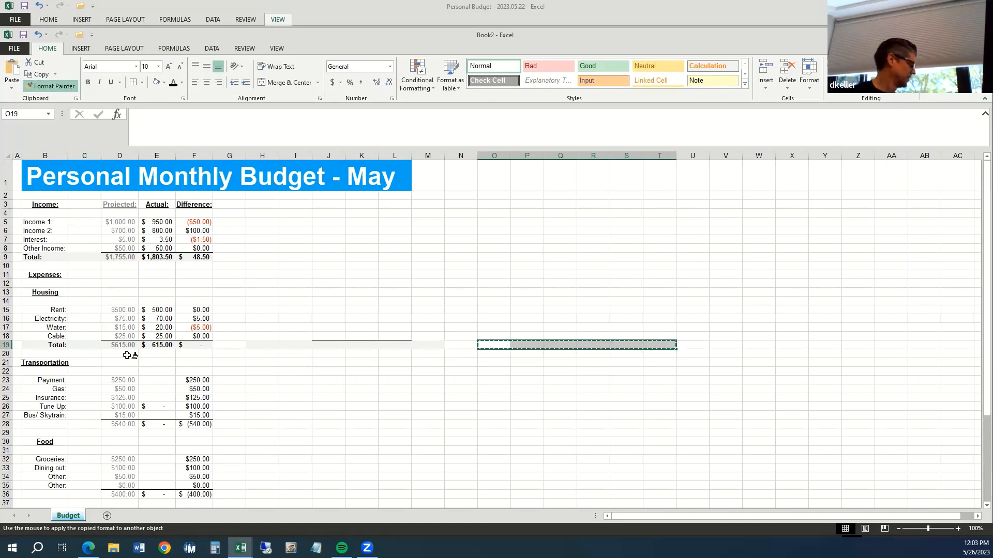
{"action": "key", "text": "Escape"}
{"action": "left_click_drag", "start_coordinate": [52, 346], "coordinate": [206, 345]}
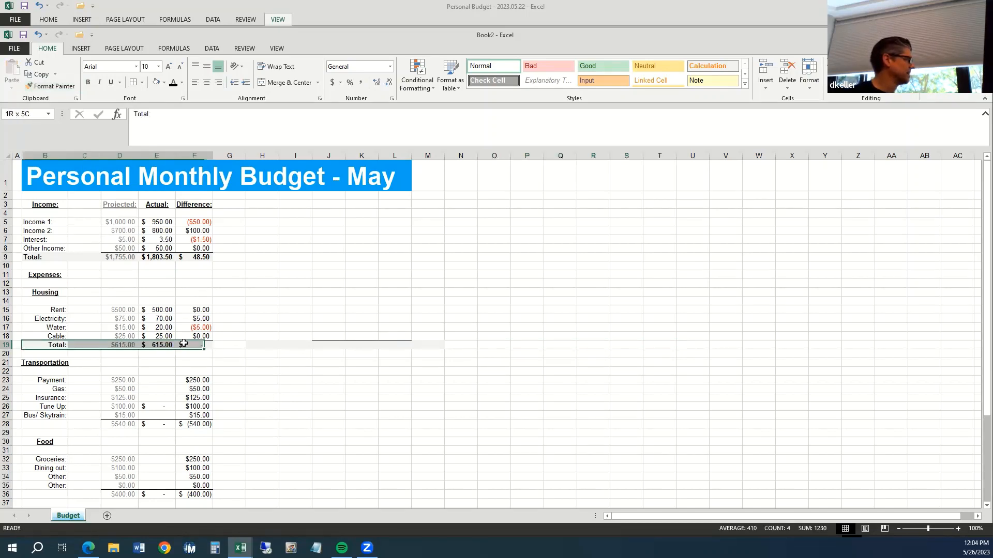
{"action": "left_click", "coordinate": [65, 89]}
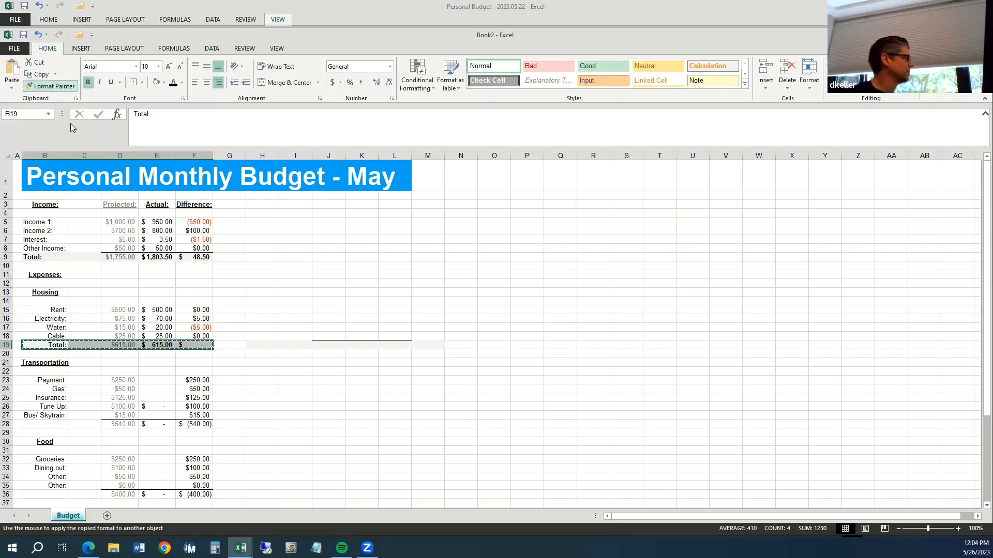
{"action": "left_click_drag", "start_coordinate": [361, 318], "coordinate": [439, 317]}
{"action": "left_click_drag", "start_coordinate": [572, 293], "coordinate": [667, 292]}
{"action": "left_click_drag", "start_coordinate": [589, 355], "coordinate": [730, 365]}
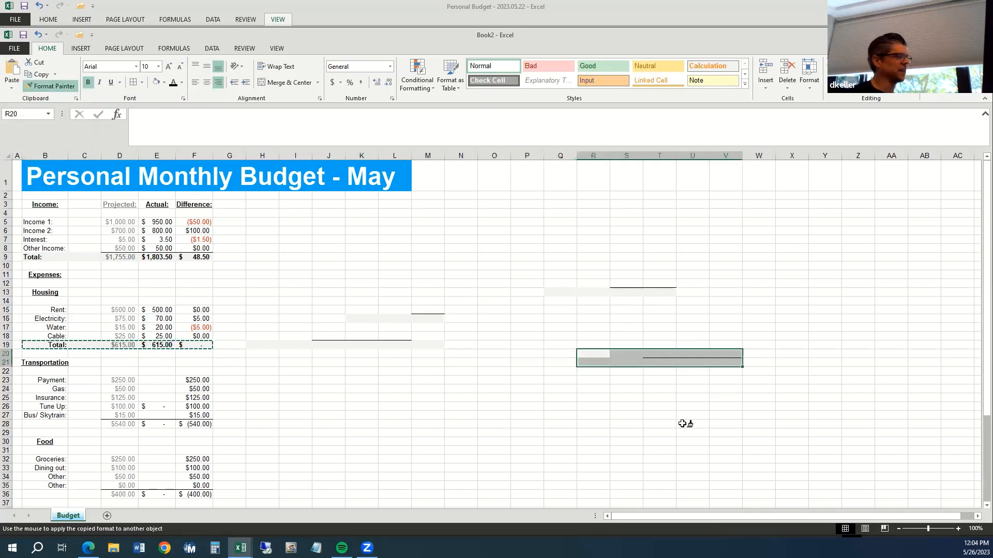
{"action": "mouse_move", "coordinate": [688, 424]}
{"action": "left_mouse_down"}
{"action": "mouse_move", "coordinate": [787, 423]}
{"action": "mouse_move", "coordinate": [784, 433]}
{"action": "left_mouse_up"}
{"action": "left_click", "coordinate": [546, 422]}
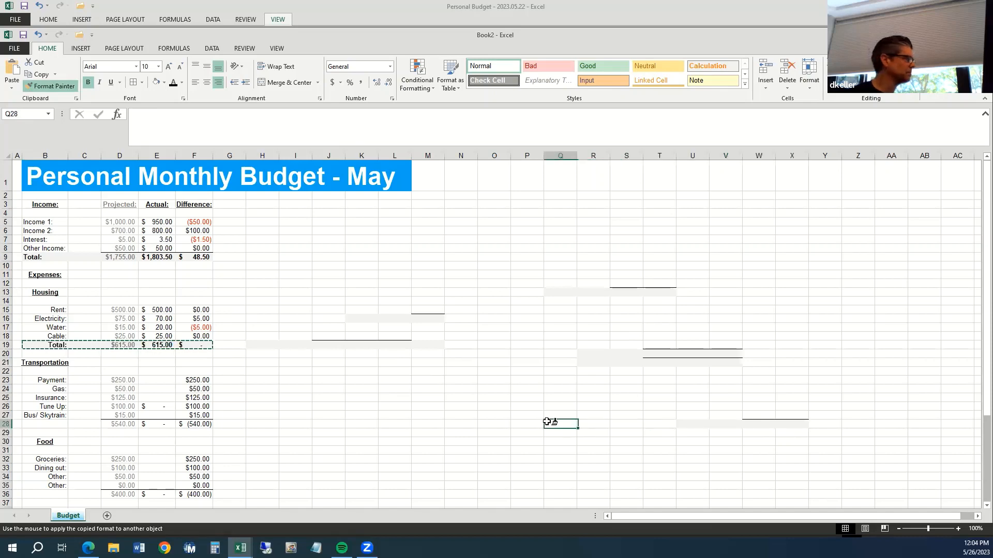
{"action": "key", "text": "Escape"}
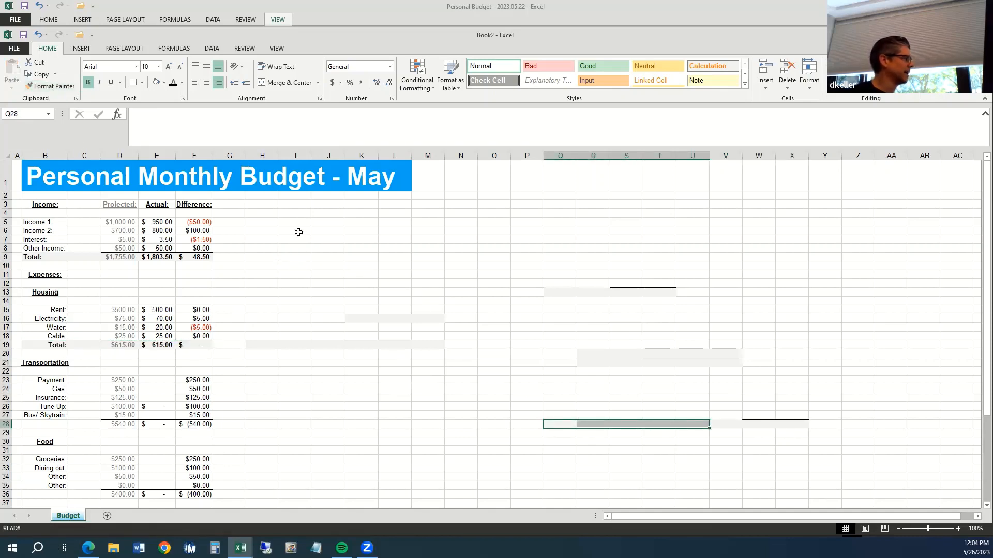
{"action": "left_click_drag", "start_coordinate": [268, 252], "coordinate": [791, 443]}
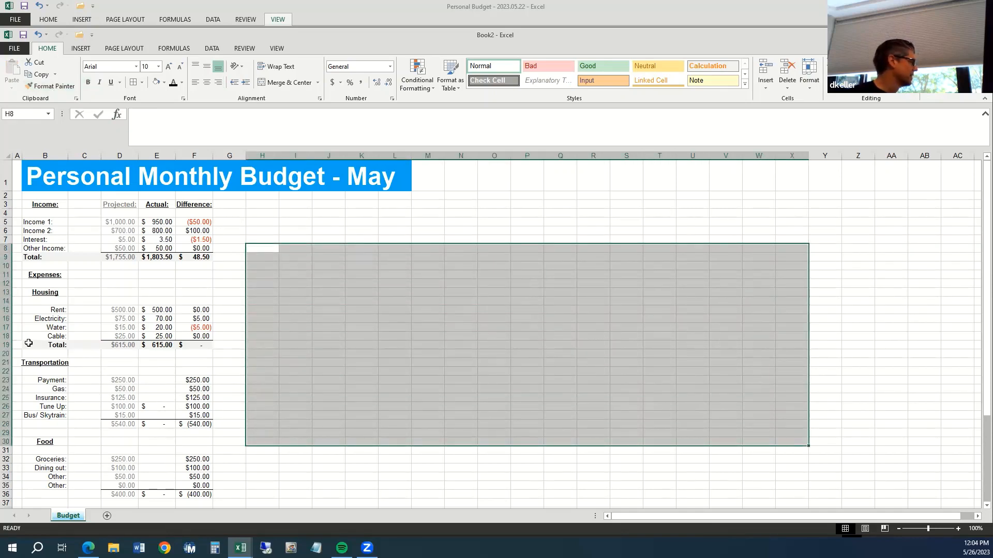
Copy the Housing total row's formatting onto the Transportation, Personal and Misc total rows B28:F28, B44:F44 and B52:F52 using Format Painter.
{"action": "left_click_drag", "start_coordinate": [26, 345], "coordinate": [205, 346]}
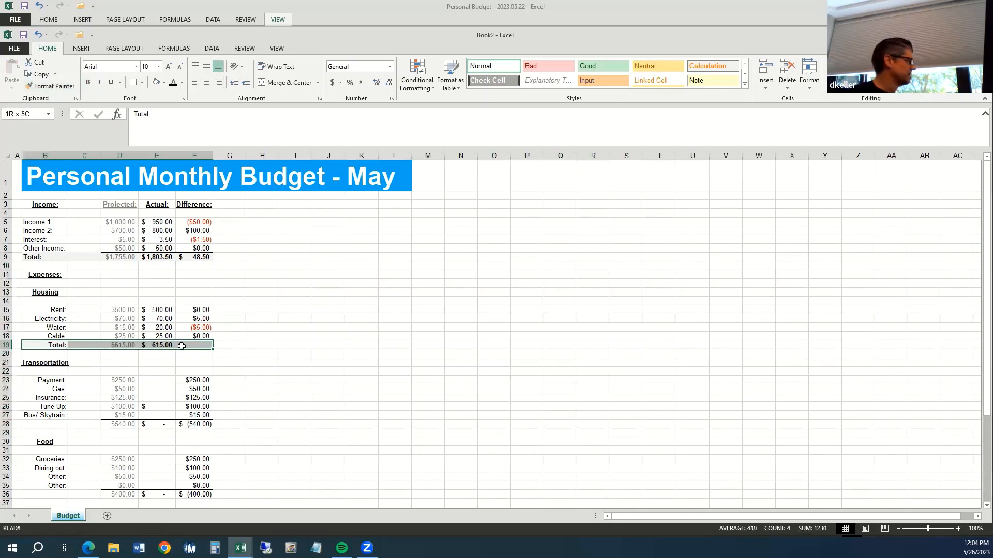
{"action": "left_click", "coordinate": [53, 86]}
{"action": "left_click_drag", "start_coordinate": [32, 423], "coordinate": [197, 422]}
{"action": "scroll", "coordinate": [255, 408], "scroll_direction": "down", "scroll_amount": 7}
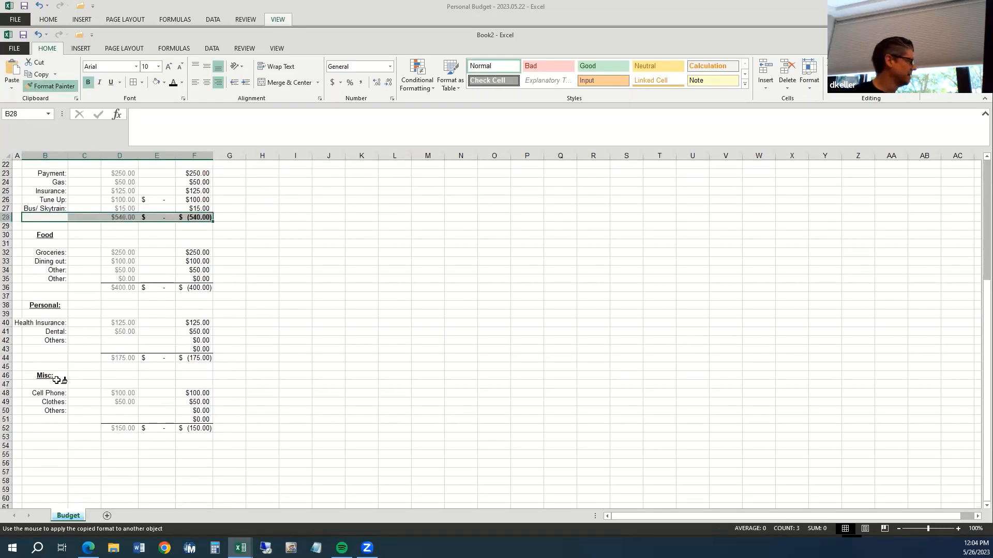
{"action": "left_click_drag", "start_coordinate": [46, 356], "coordinate": [202, 358]}
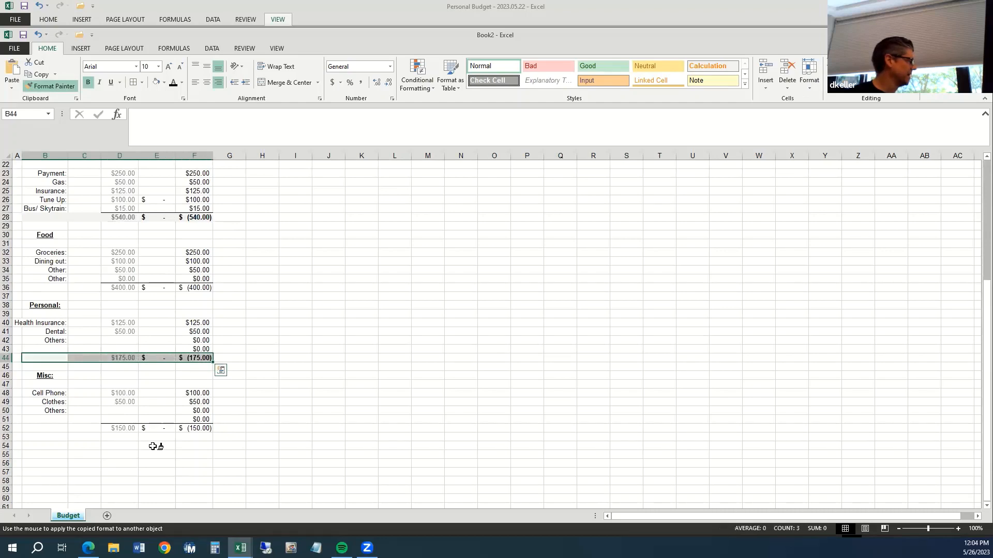
{"action": "left_click_drag", "start_coordinate": [54, 429], "coordinate": [195, 431]}
{"action": "left_click", "coordinate": [290, 329]}
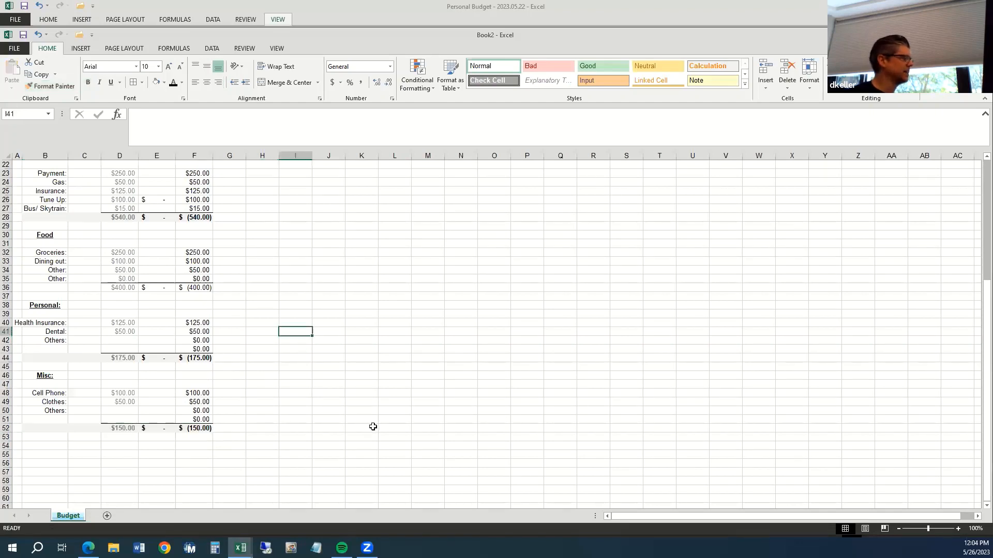
{"action": "left_click", "coordinate": [370, 438]}
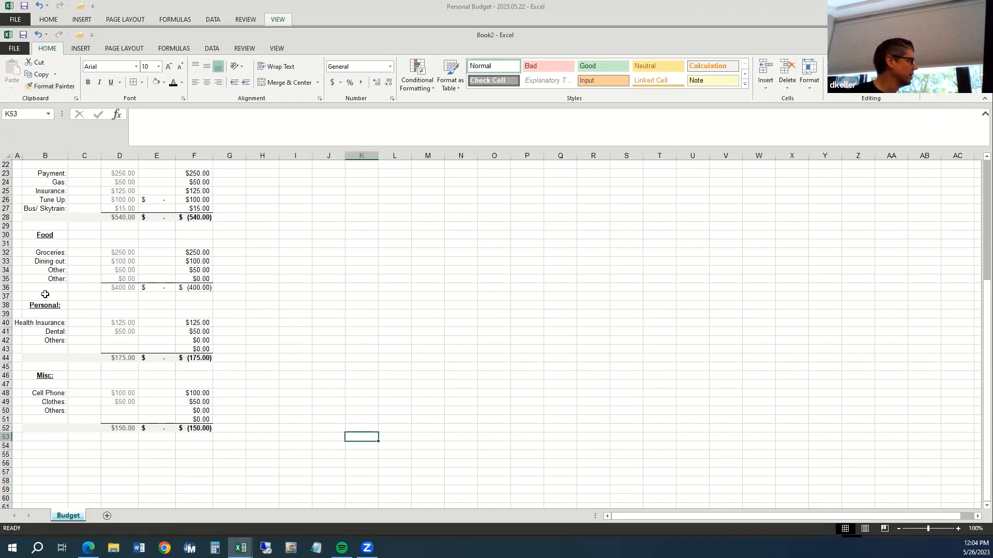
Copy the "Total:" label from B9 into the Transportation, Personal and Misc total rows at B28, B44 and B52.
{"action": "scroll", "coordinate": [50, 240], "scroll_direction": "up", "scroll_amount": 5}
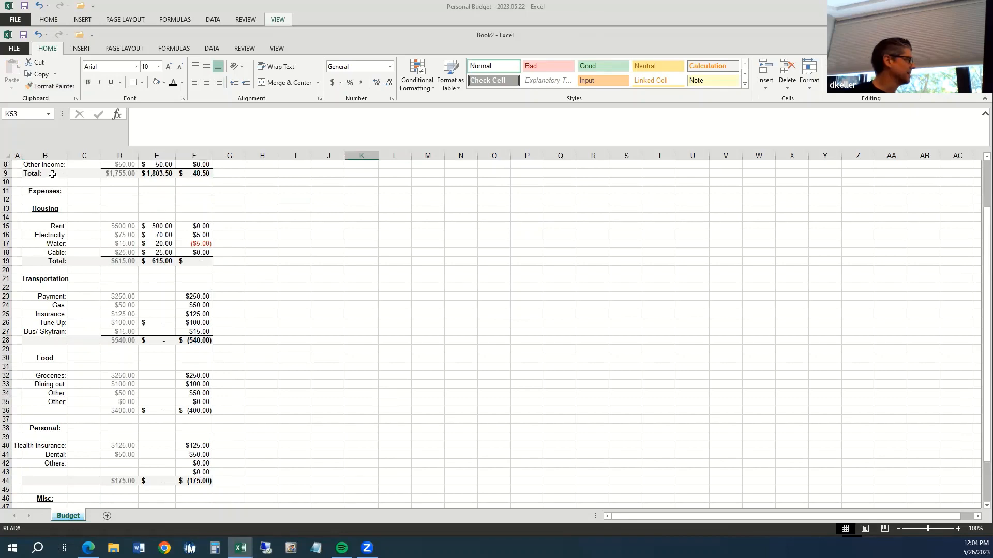
{"action": "left_click", "coordinate": [52, 175]}
{"action": "key", "text": "ctrl+c"}
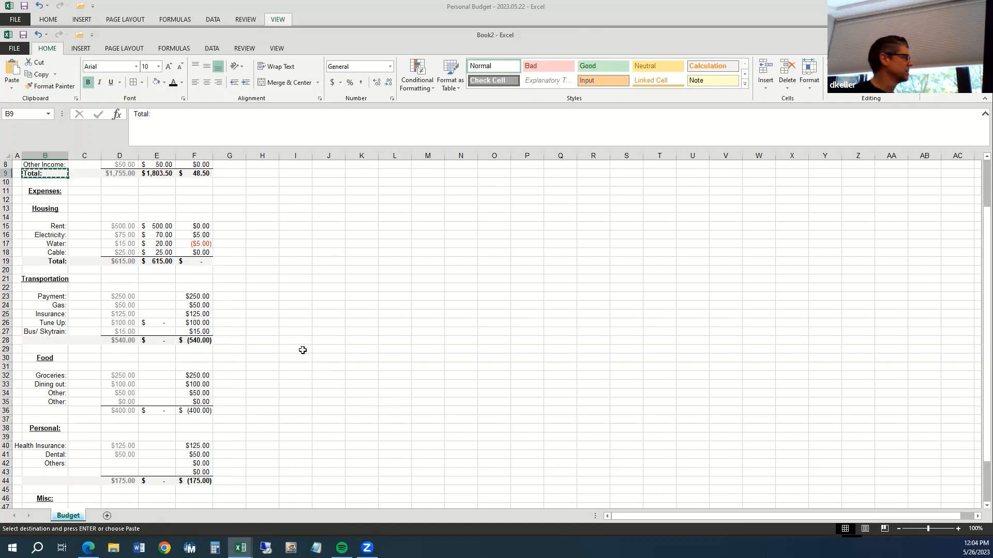
{"action": "scroll", "coordinate": [302, 349], "scroll_direction": "down", "scroll_amount": 5}
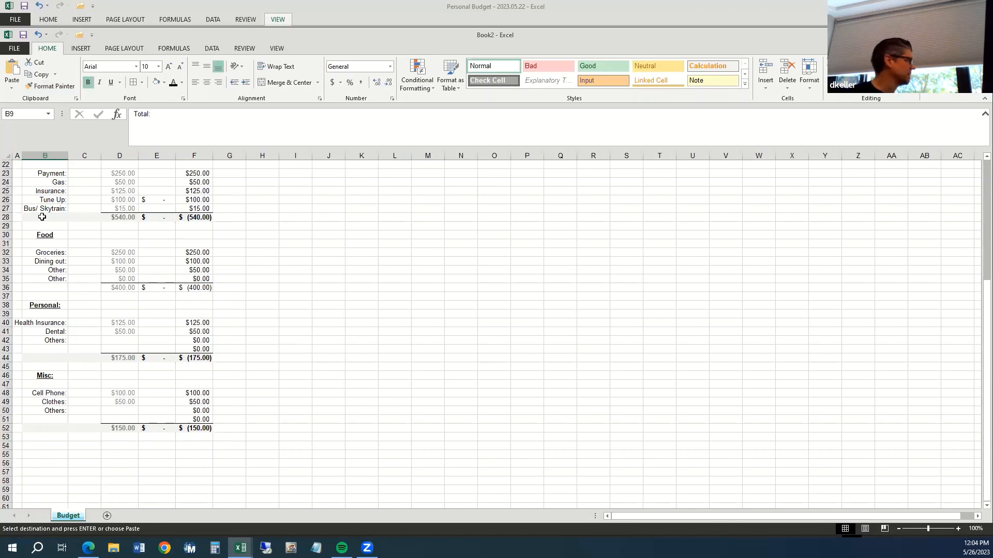
{"action": "left_click", "coordinate": [42, 217]}
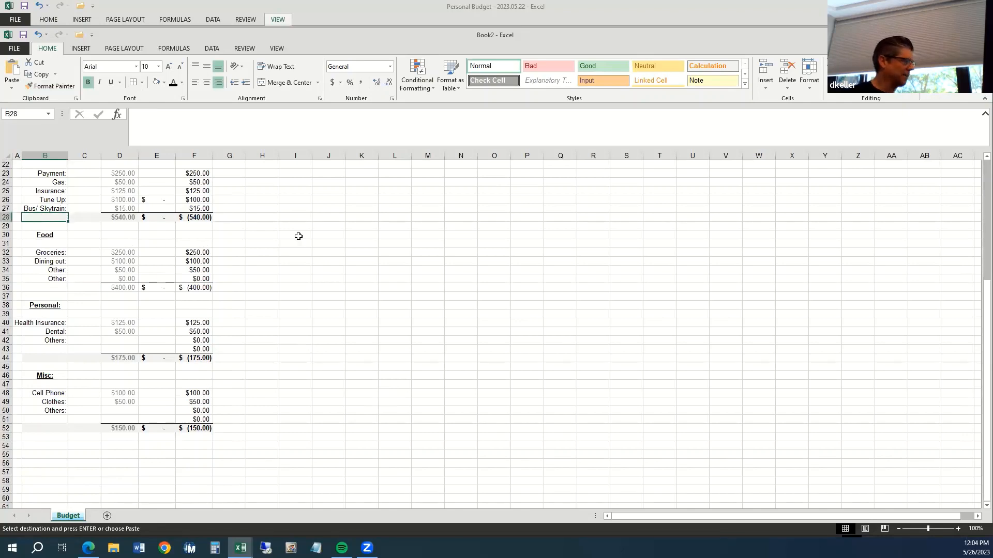
{"action": "scroll", "coordinate": [207, 227], "scroll_direction": "up", "scroll_amount": 5}
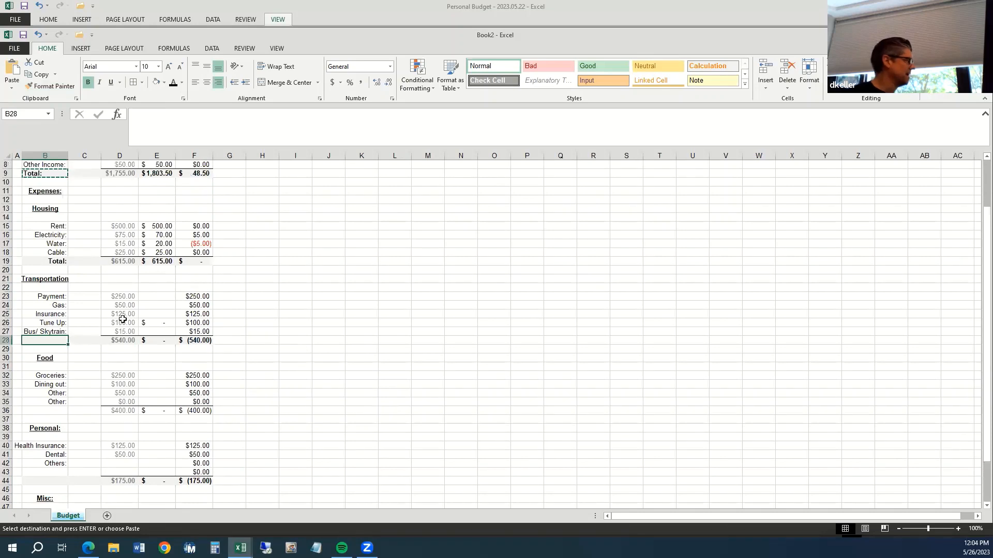
{"action": "scroll", "coordinate": [83, 290], "scroll_direction": "down", "scroll_amount": 5}
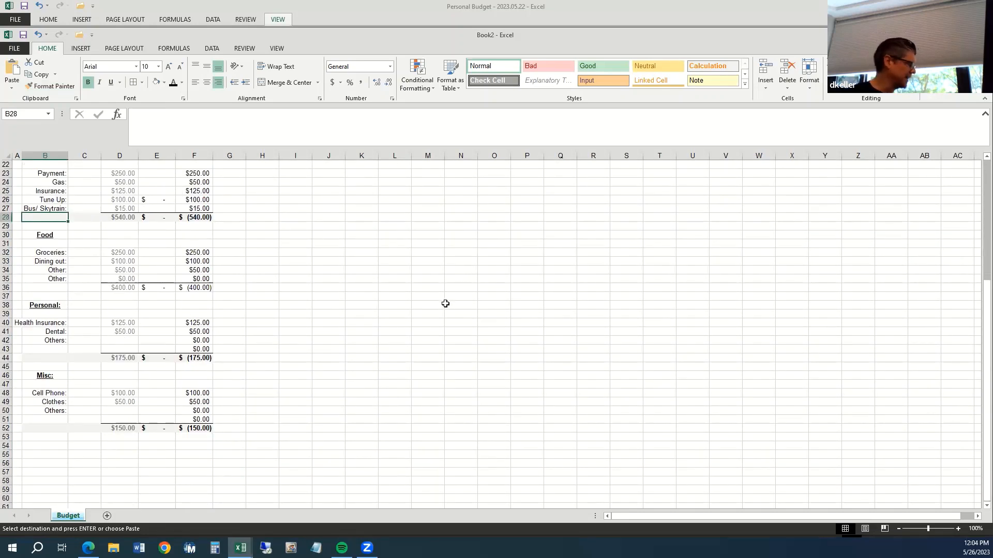
{"action": "left_click", "coordinate": [44, 358]}
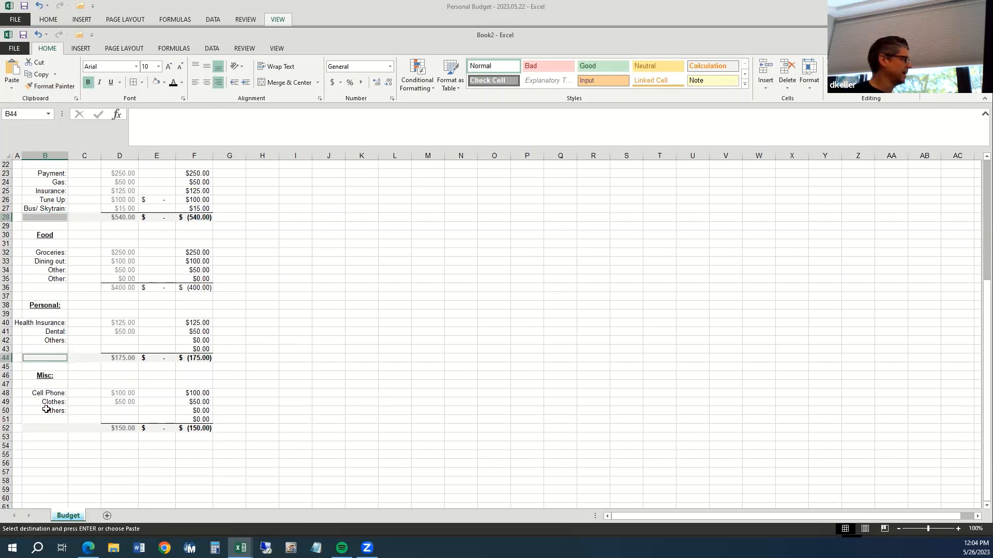
{"action": "left_click", "coordinate": [47, 425]}
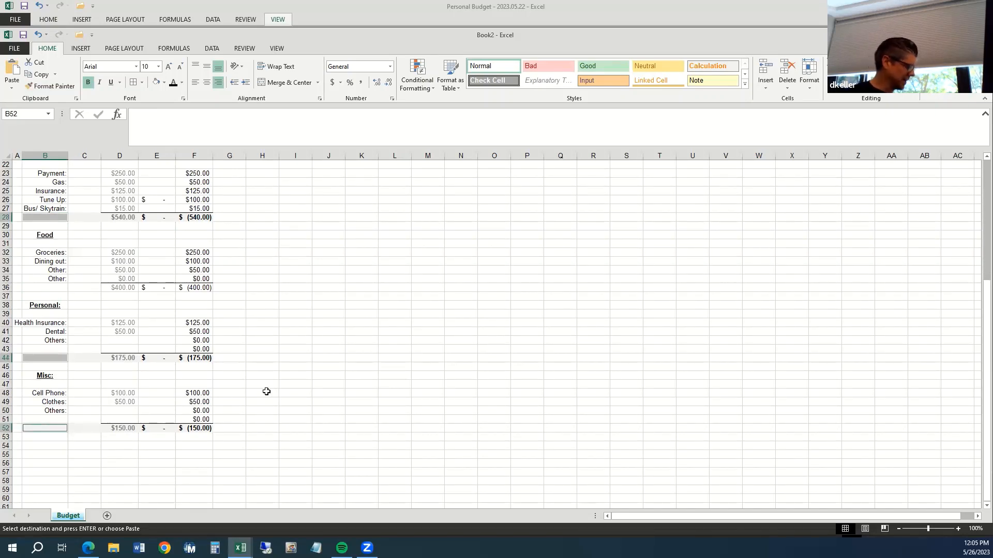
{"action": "key", "text": "ctrl+v"}
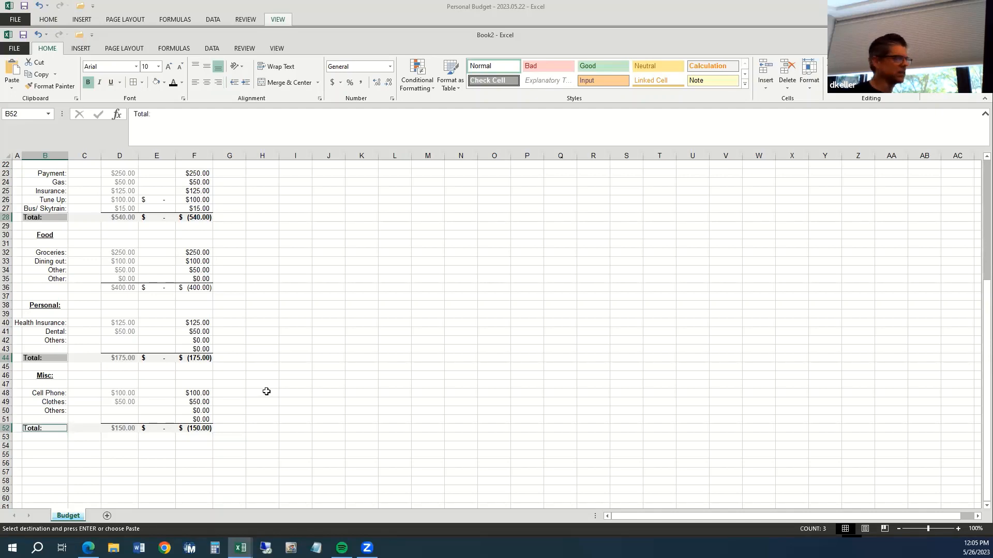
{"action": "left_click", "coordinate": [126, 358]}
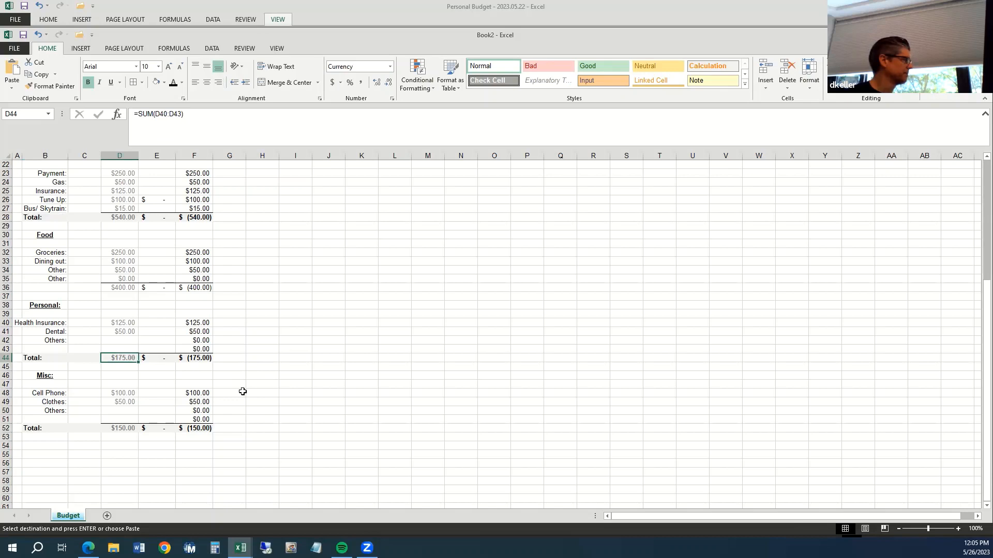
Try inserting eleven blank rows at row 3 above the Income section, and undo the insertion.
{"action": "scroll", "coordinate": [242, 392], "scroll_direction": "up", "scroll_amount": 7}
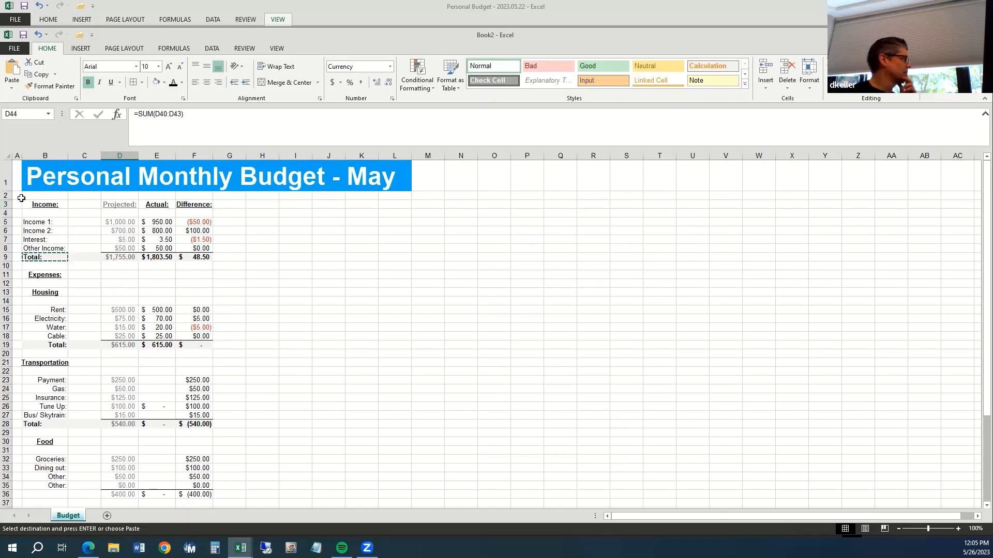
{"action": "left_click", "coordinate": [37, 195]}
{"action": "left_click_drag", "start_coordinate": [115, 194], "coordinate": [396, 197]}
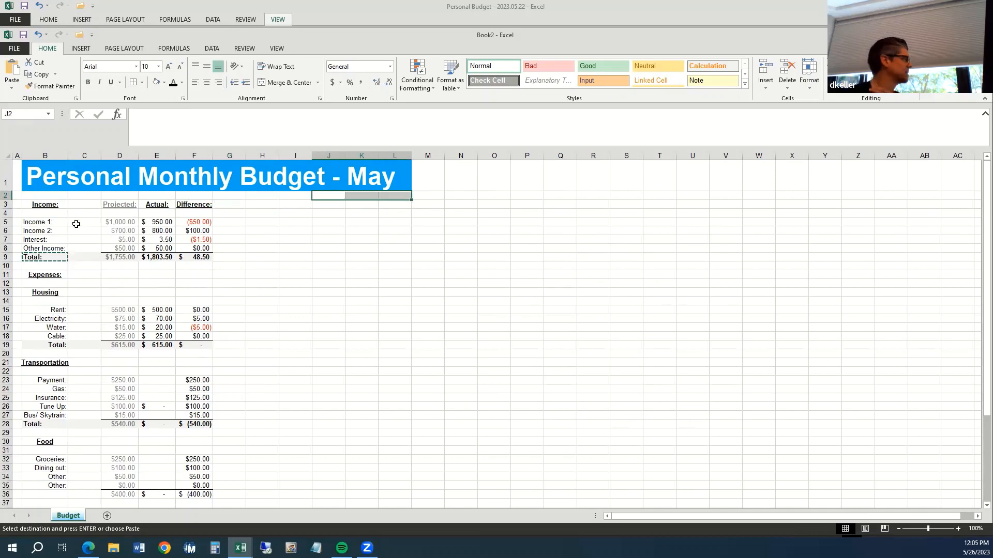
{"action": "left_click", "coordinate": [7, 205]}
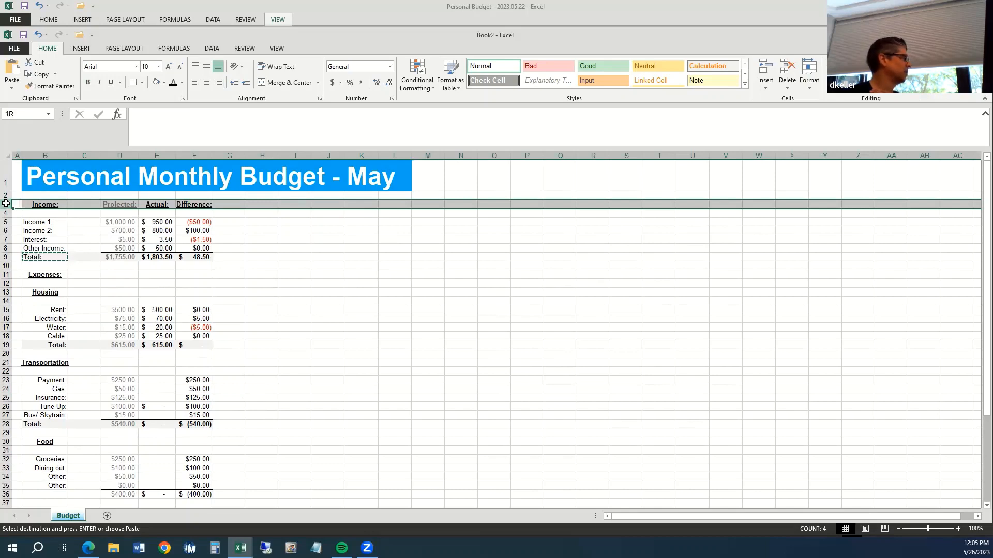
{"action": "left_click_drag", "start_coordinate": [5, 204], "coordinate": [7, 293]}
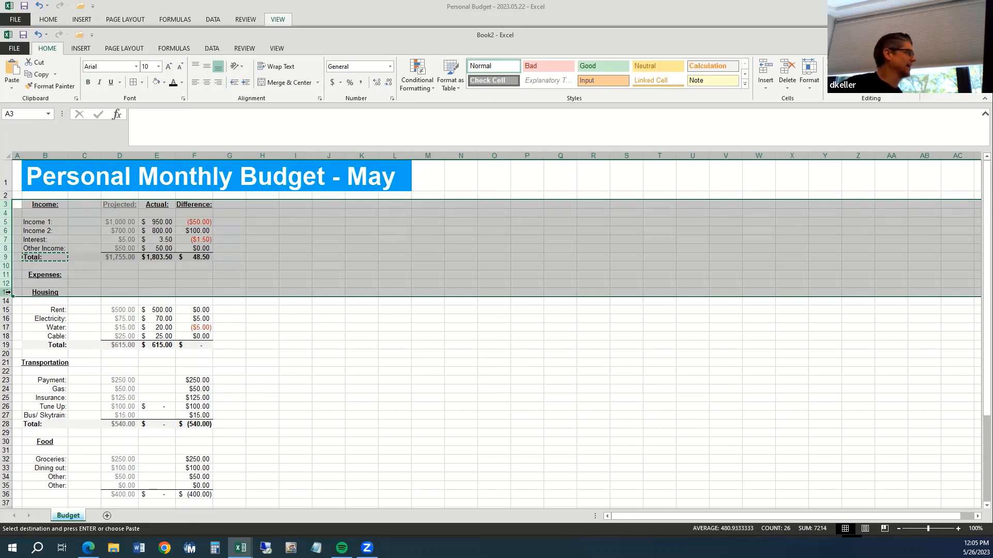
{"action": "right_click", "coordinate": [6, 234]}
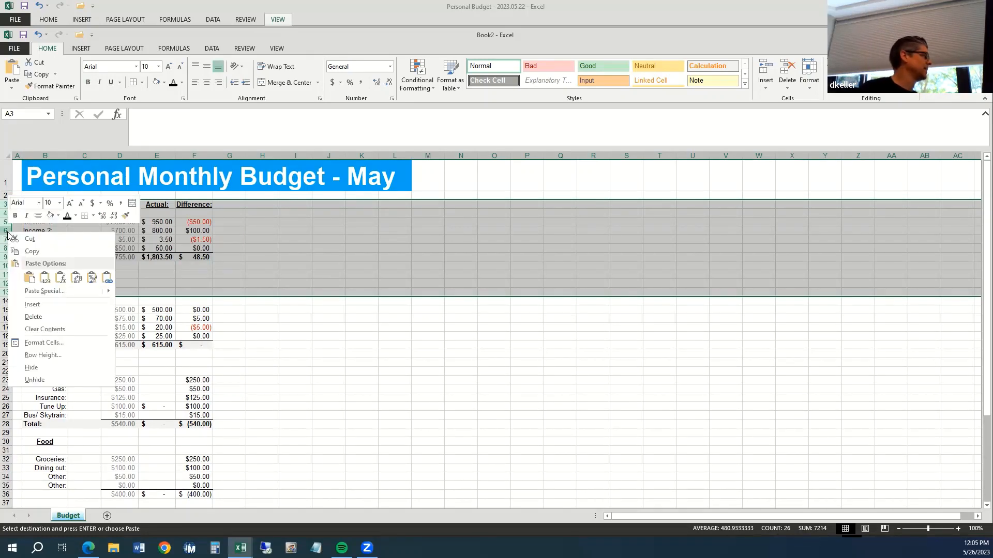
{"action": "left_click", "coordinate": [30, 304]}
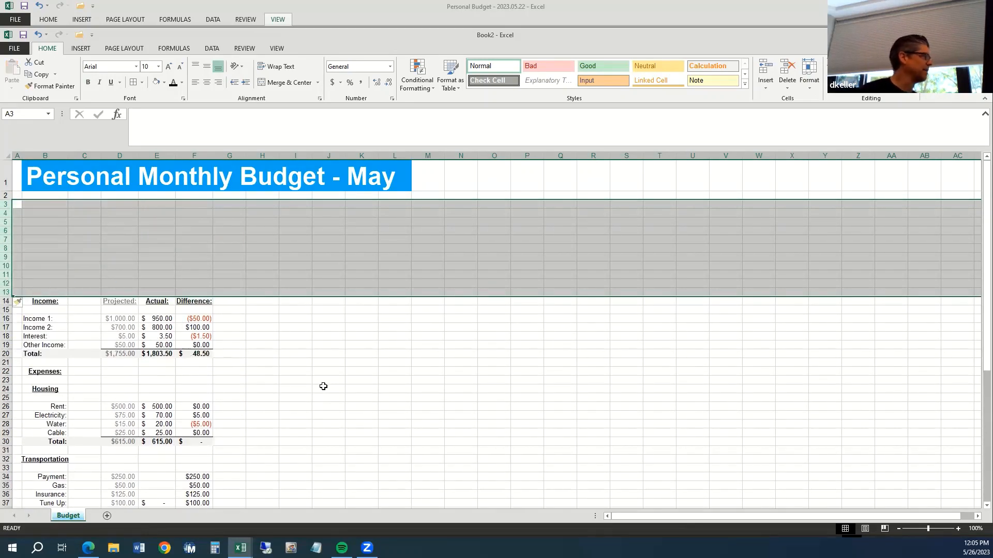
{"action": "key", "text": "ctrl+z"}
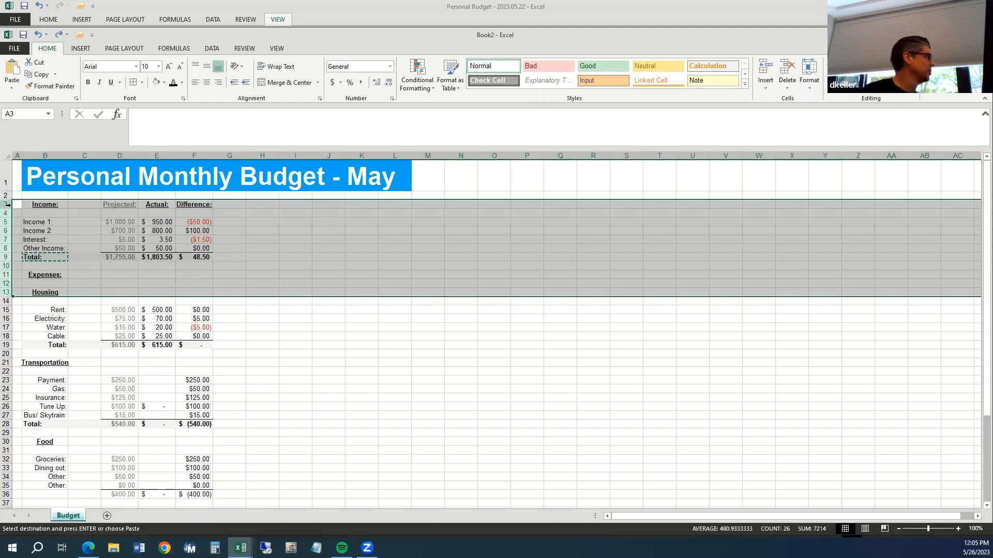
Insert two blank rows at row 3, between the title and the Income section.
{"action": "left_click_drag", "start_coordinate": [7, 205], "coordinate": [6, 213]}
{"action": "right_click", "coordinate": [5, 214]}
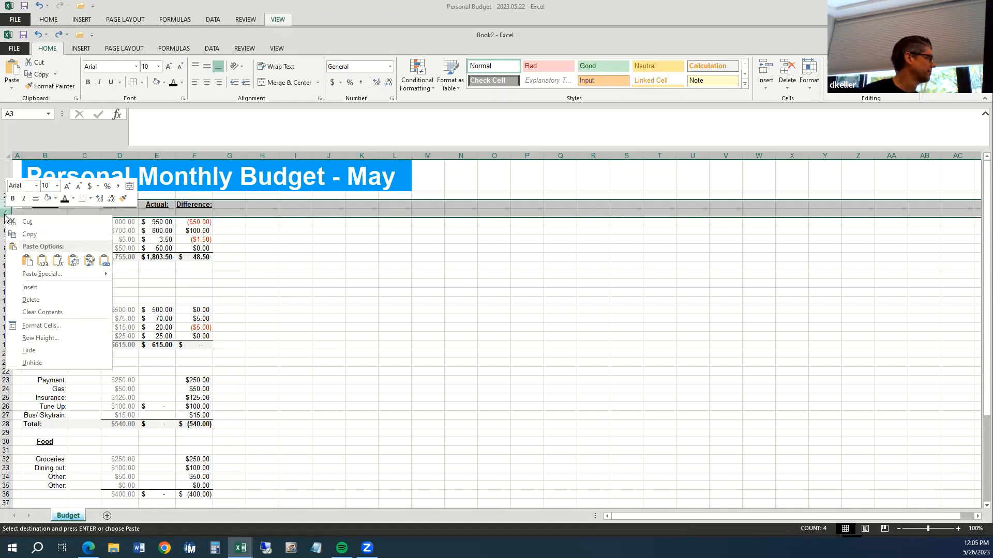
{"action": "left_click", "coordinate": [36, 287]}
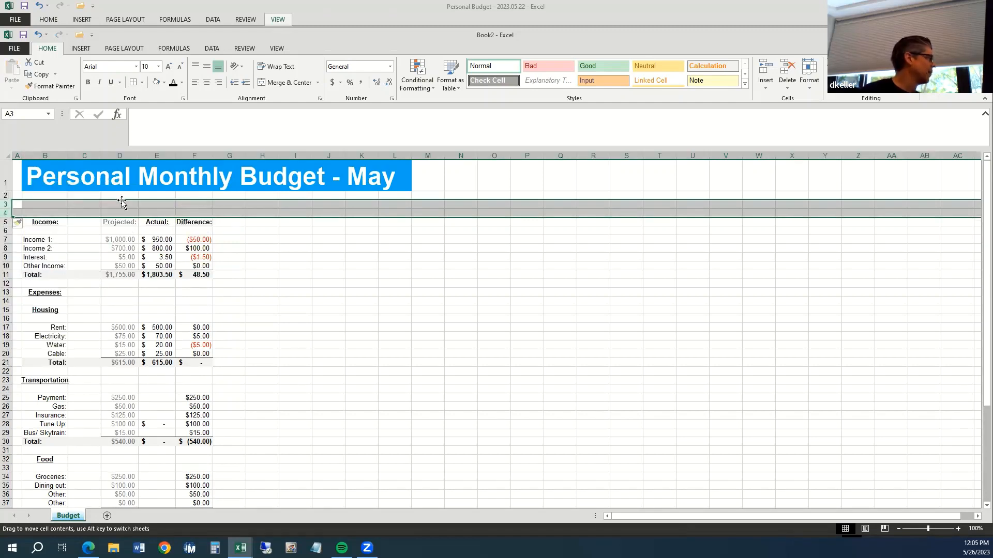
Enter the summary headings Income in D3, Expenses in G3 and Balance in J3.
{"action": "left_click", "coordinate": [120, 204]}
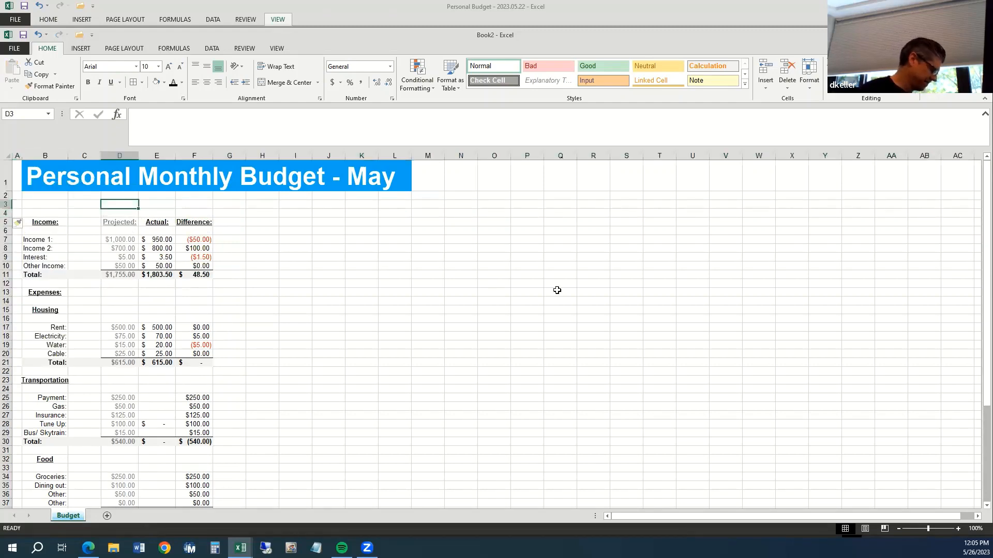
{"action": "type", "text": "Income"}
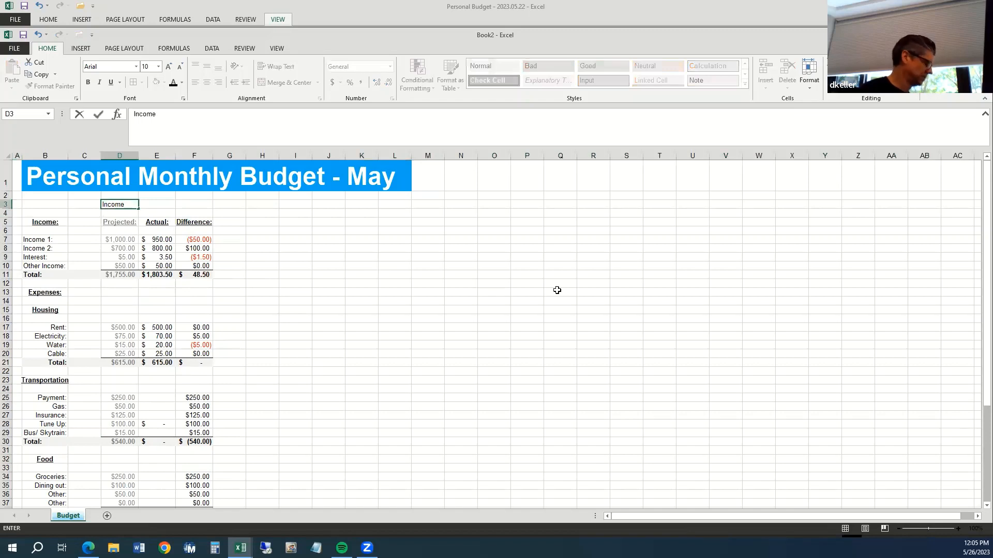
{"action": "key", "text": "Right"}
{"action": "key", "text": "Right"}
{"action": "key", "text": "Right"}
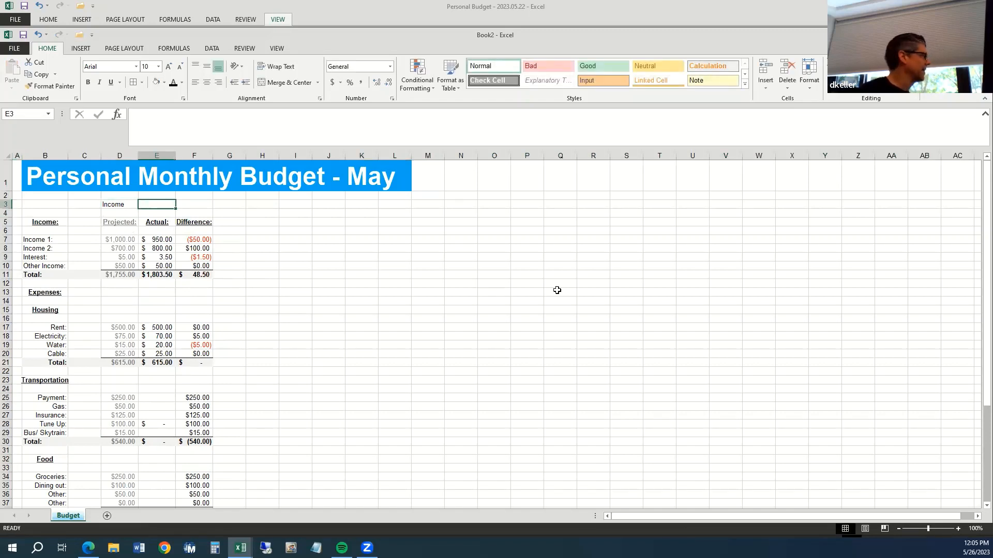
{"action": "type", "text": "Expense"}
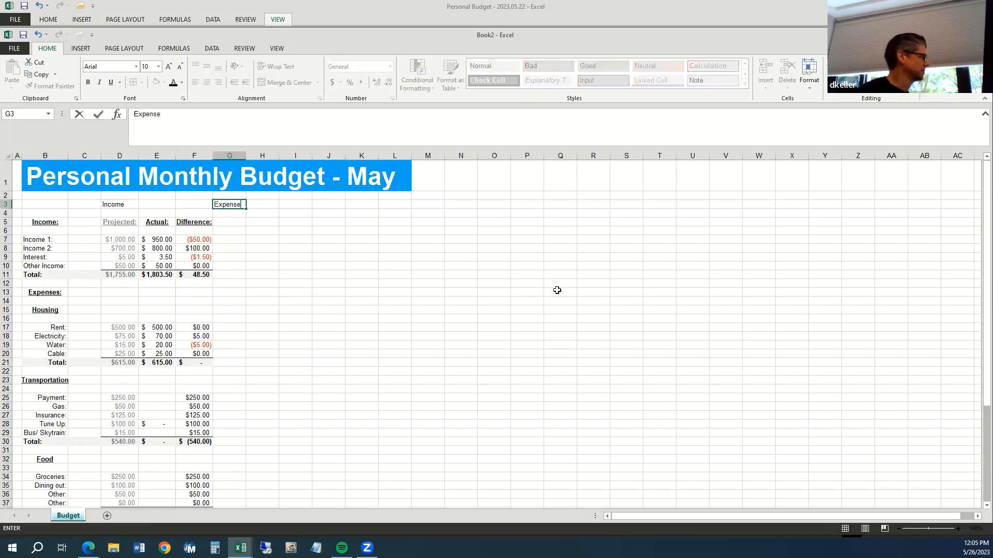
{"action": "key", "text": "Right"}
{"action": "key", "text": "Right"}
{"action": "key", "text": "Right"}
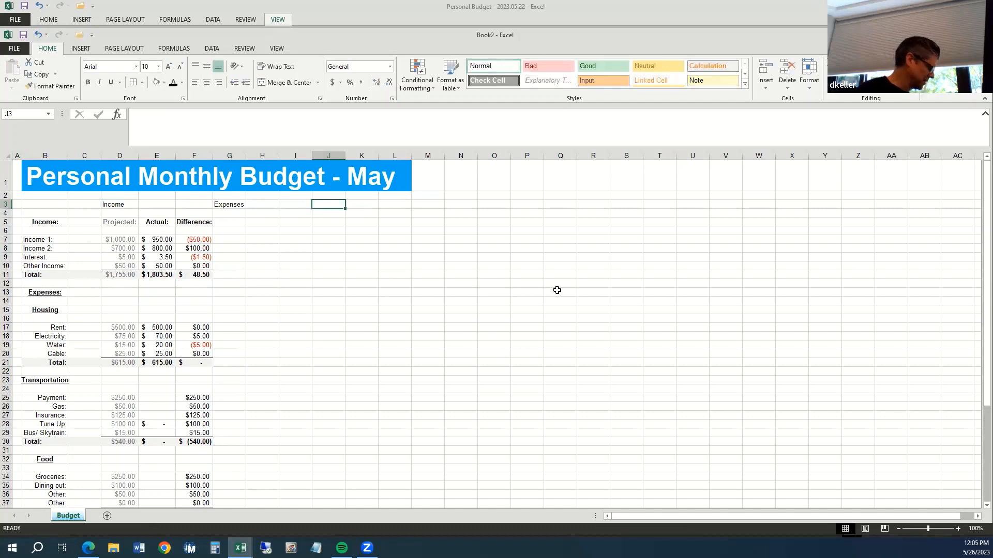
{"action": "type", "text": "Balance"}
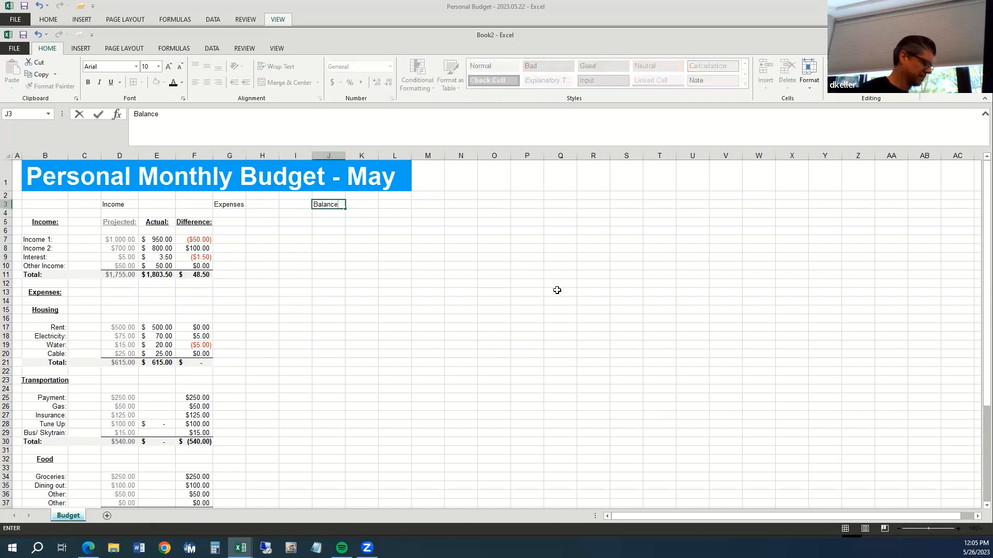
{"action": "key", "text": "ctrl+Return"}
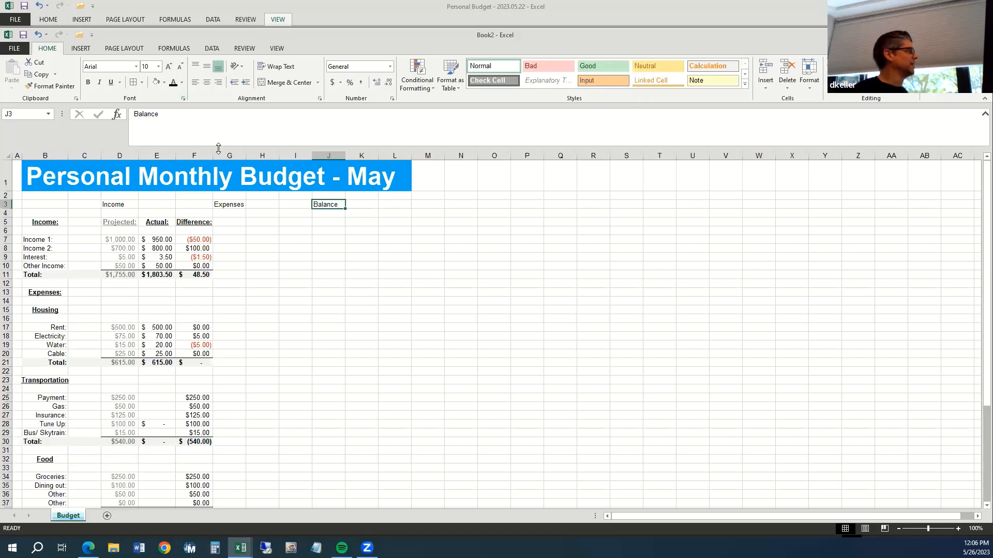
Merge and center the Income heading across D3:F3.
{"action": "left_click_drag", "start_coordinate": [114, 206], "coordinate": [207, 205]}
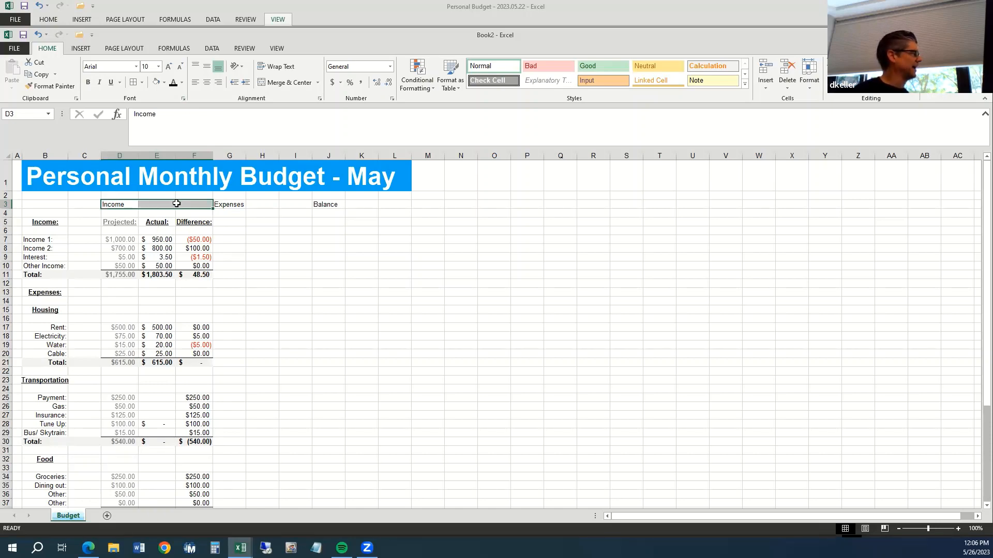
{"action": "left_click", "coordinate": [290, 83]}
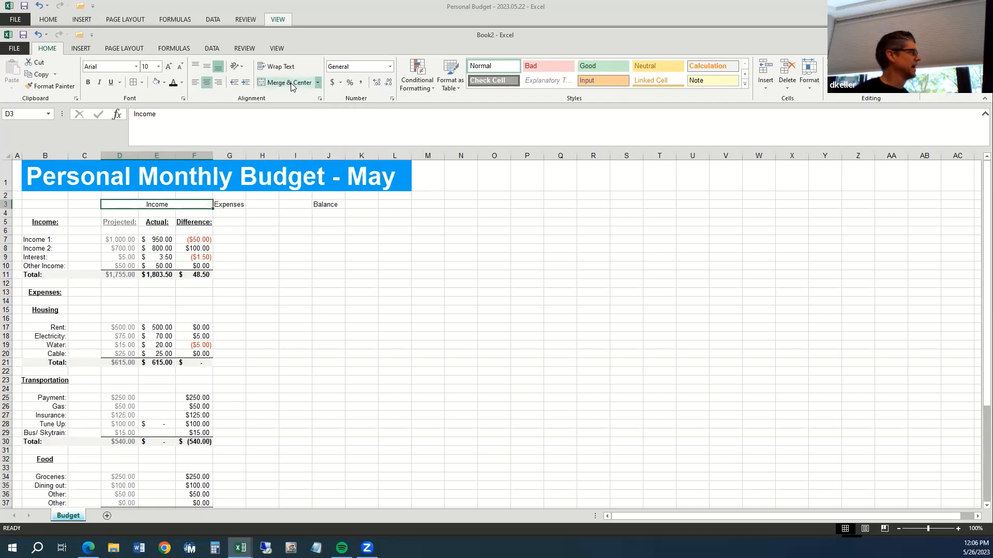
{"action": "left_click", "coordinate": [249, 268]}
{"action": "left_click", "coordinate": [165, 204]}
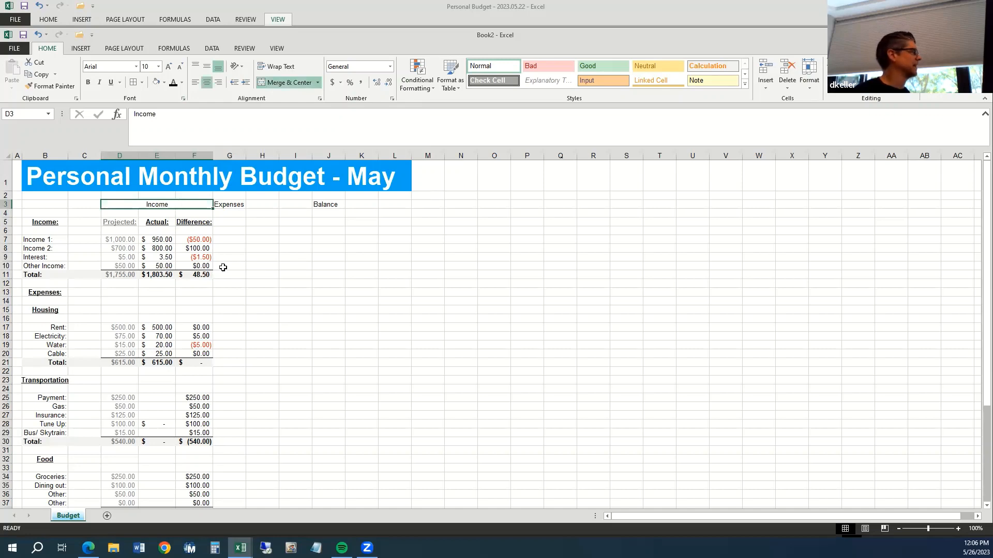
Try widening columns F and E, and undo both width changes.
{"action": "left_click_drag", "start_coordinate": [212, 156], "coordinate": [340, 159]}
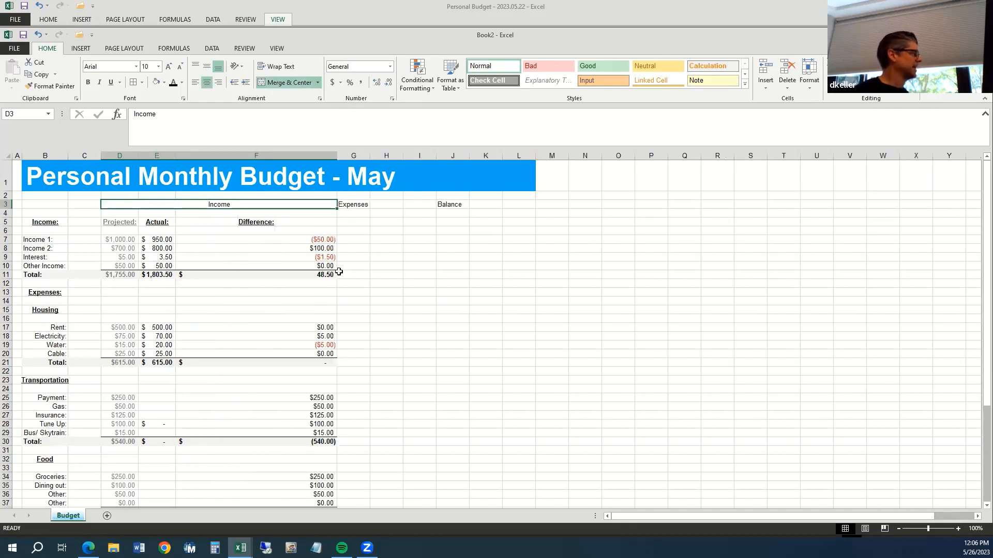
{"action": "left_click_drag", "start_coordinate": [177, 155], "coordinate": [278, 155]}
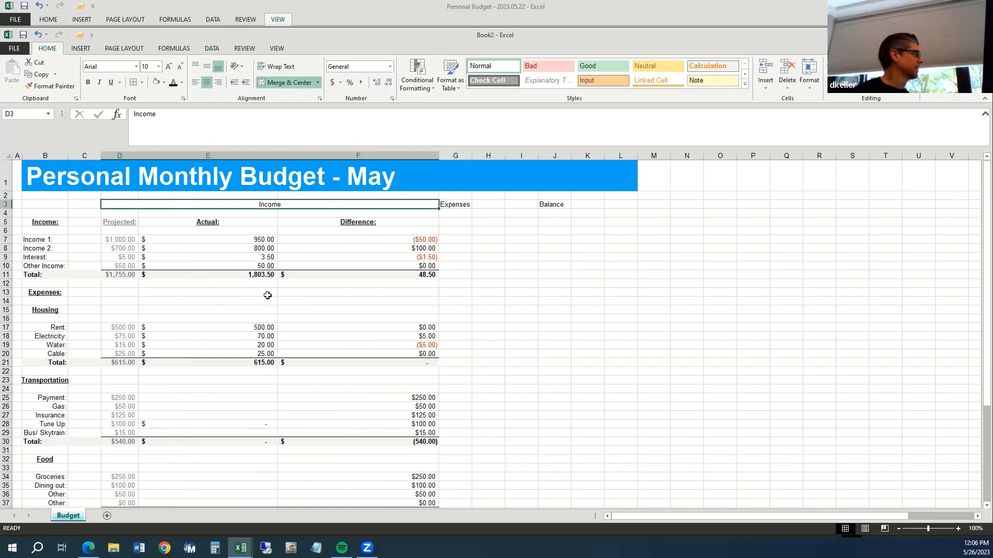
{"action": "key", "text": "ctrl+z"}
{"action": "key", "text": "ctrl+z"}
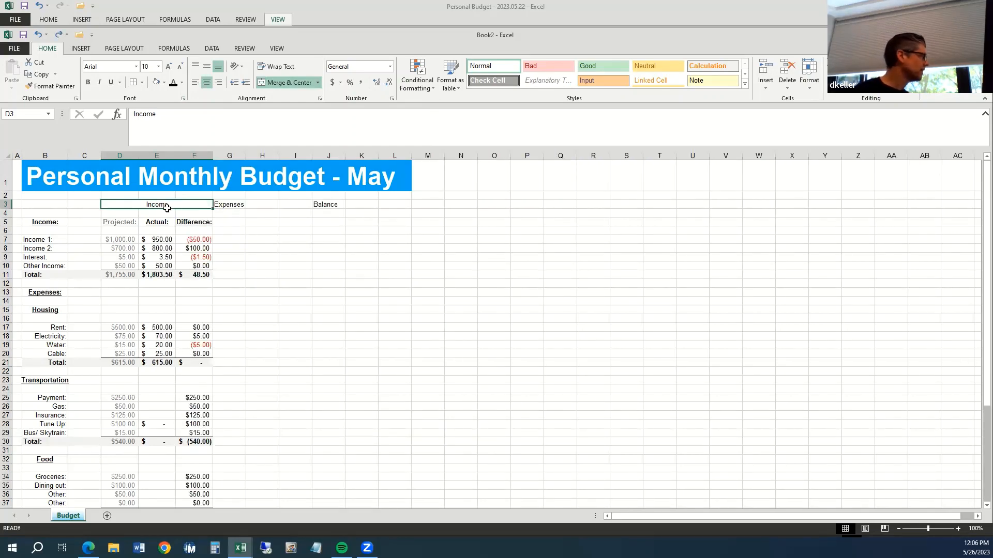
Format the merged Income heading in row 3 with bold text, an outline border and a green fill.
{"action": "left_click", "coordinate": [89, 83]}
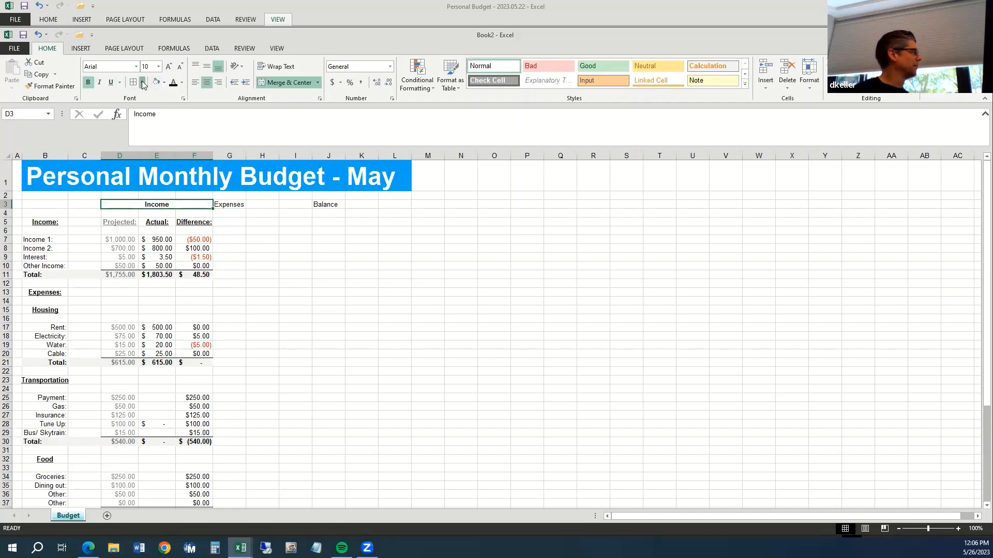
{"action": "left_click", "coordinate": [142, 82]}
{"action": "left_click", "coordinate": [157, 170]}
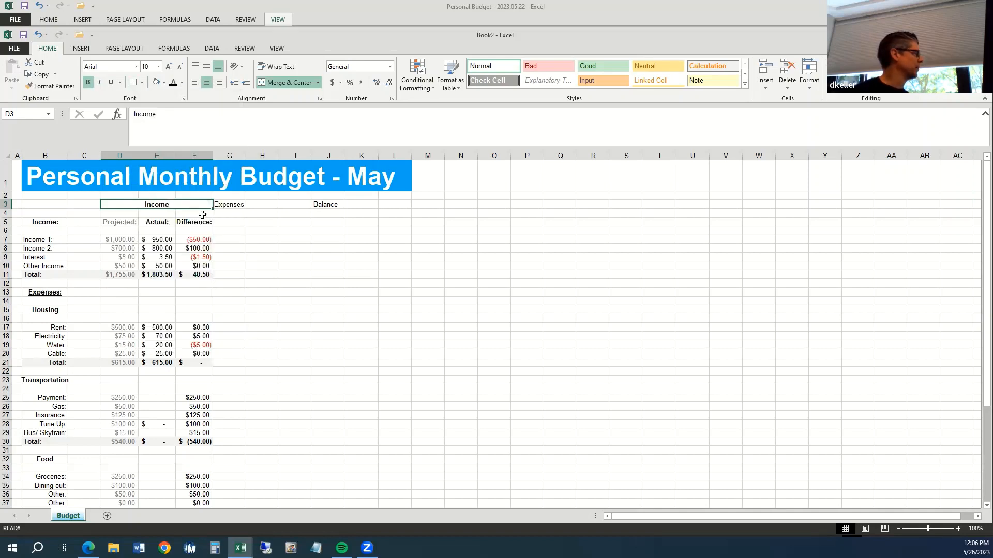
{"action": "left_click", "coordinate": [164, 82]}
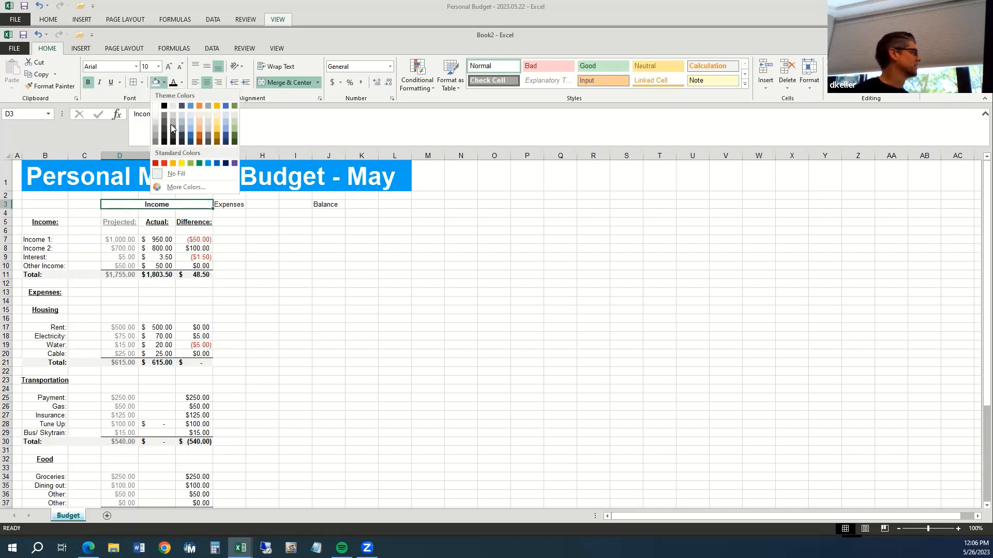
{"action": "left_click", "coordinate": [191, 164]}
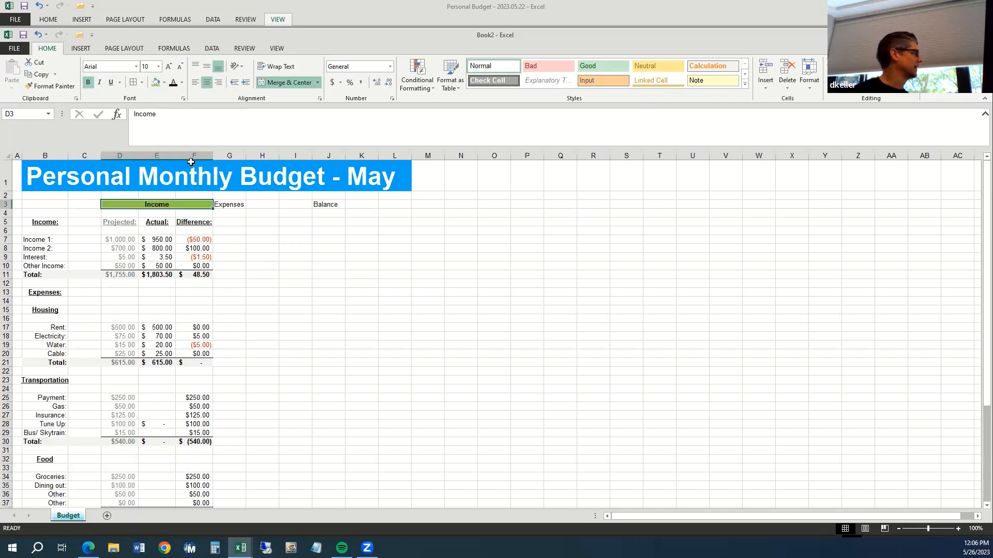
{"action": "left_click", "coordinate": [297, 248]}
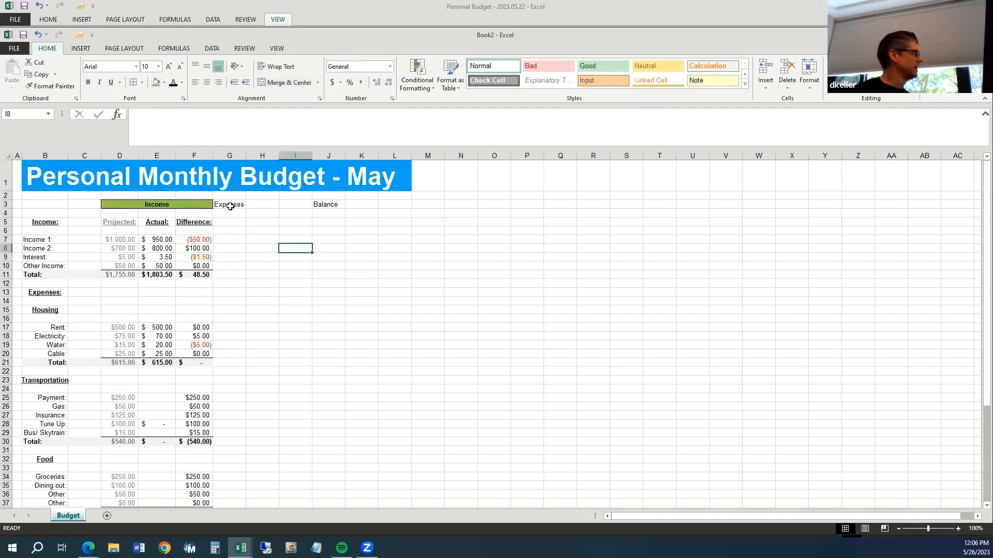
Merge and center the Expenses heading across G3:I3 and format it with bold text, a border and a dark gold fill.
{"action": "left_click_drag", "start_coordinate": [230, 206], "coordinate": [297, 205]}
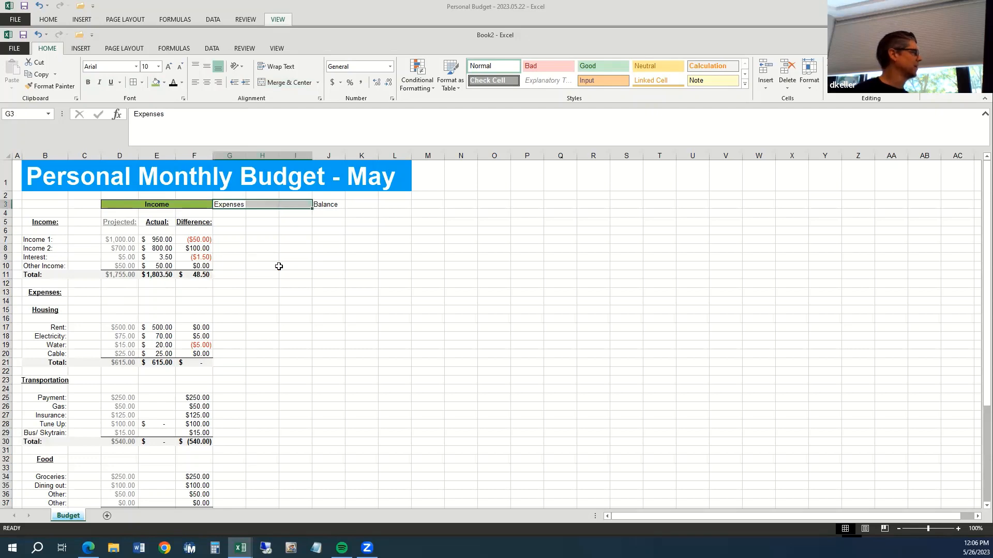
{"action": "left_click", "coordinate": [273, 83]}
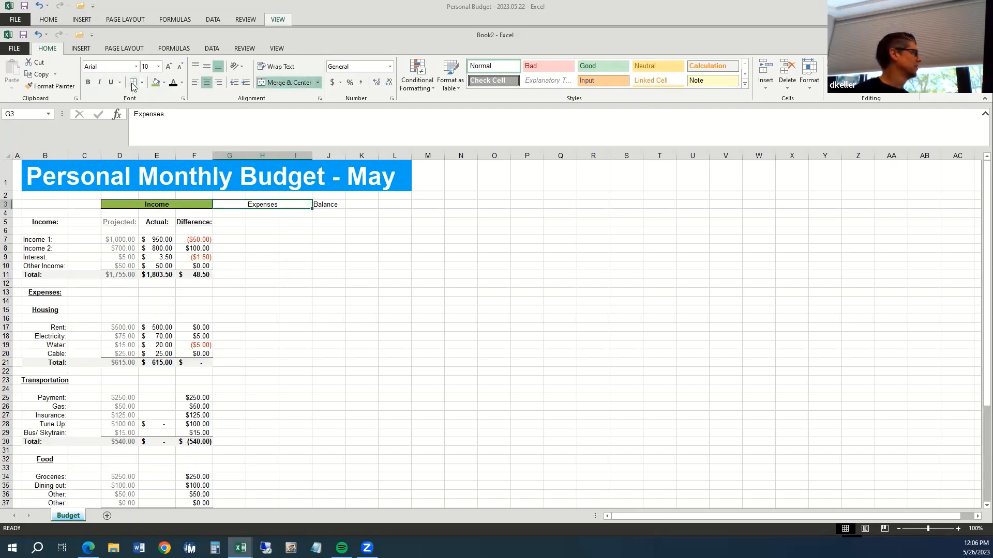
{"action": "left_click", "coordinate": [89, 83]}
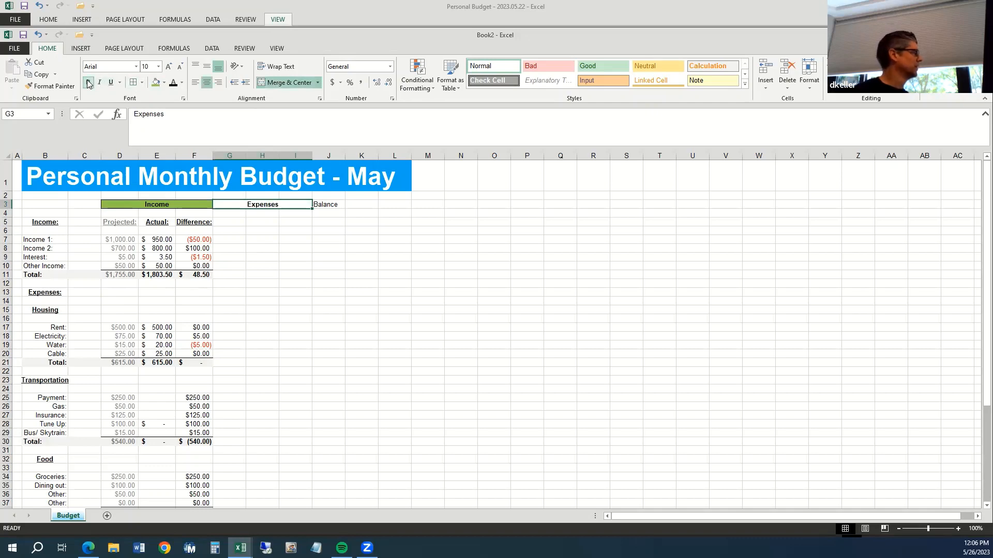
{"action": "left_click", "coordinate": [164, 83]}
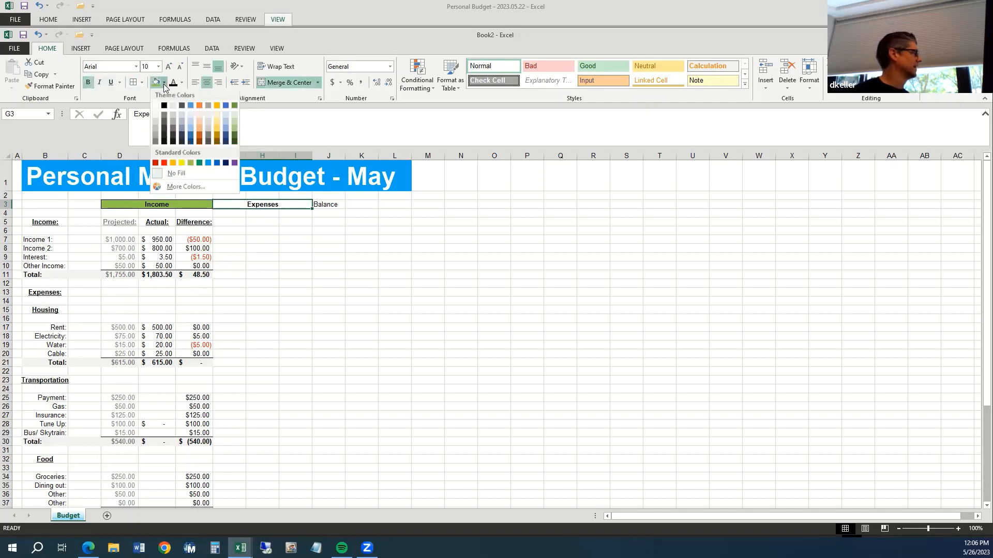
{"action": "left_click", "coordinate": [216, 136]}
{"action": "left_click", "coordinate": [301, 231]}
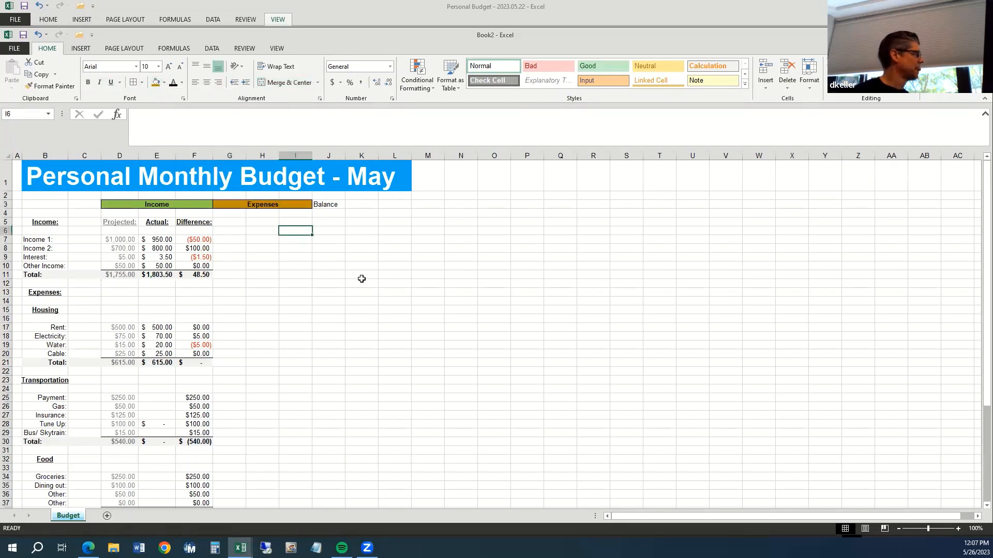
Copy the Expenses heading's formatting onto Balance in J3:L3 with Format Painter, and change the Balance fill to light blue.
{"action": "left_click", "coordinate": [339, 204]}
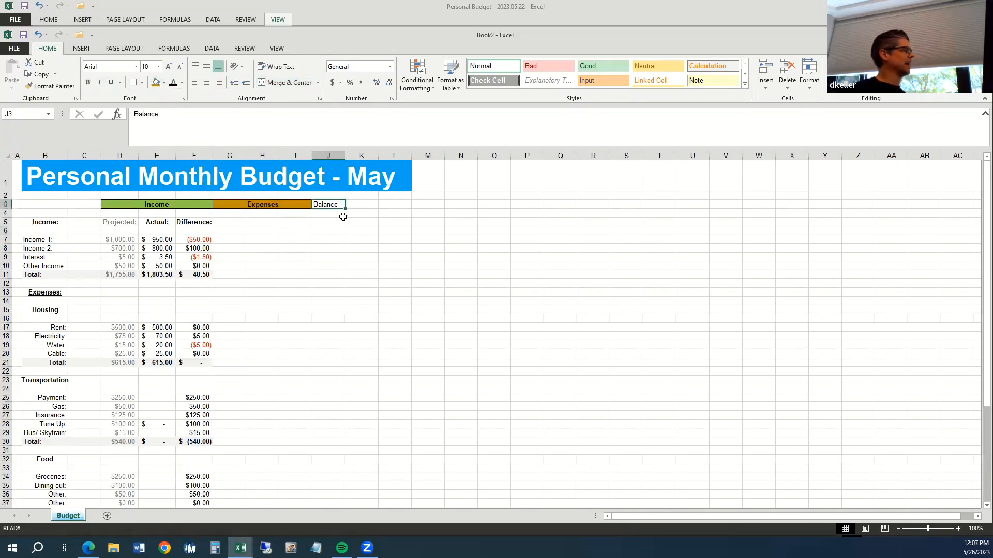
{"action": "left_click", "coordinate": [247, 205]}
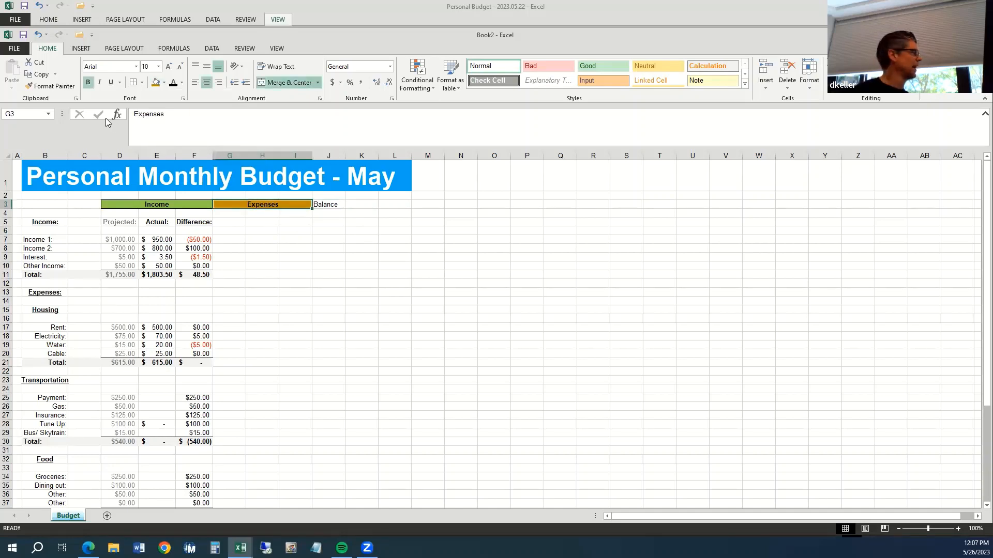
{"action": "left_click", "coordinate": [51, 85]}
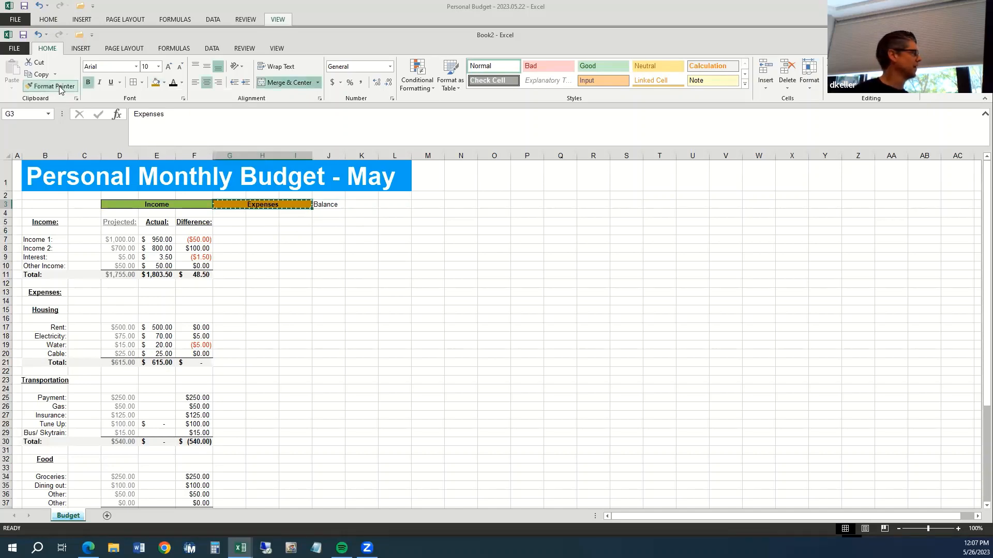
{"action": "left_click", "coordinate": [334, 204]}
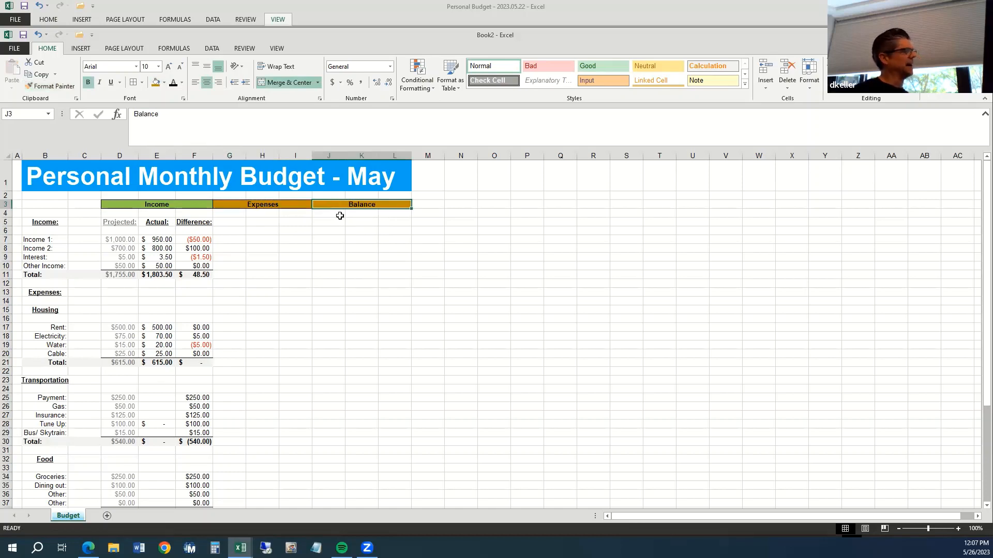
{"action": "left_click", "coordinate": [167, 85]}
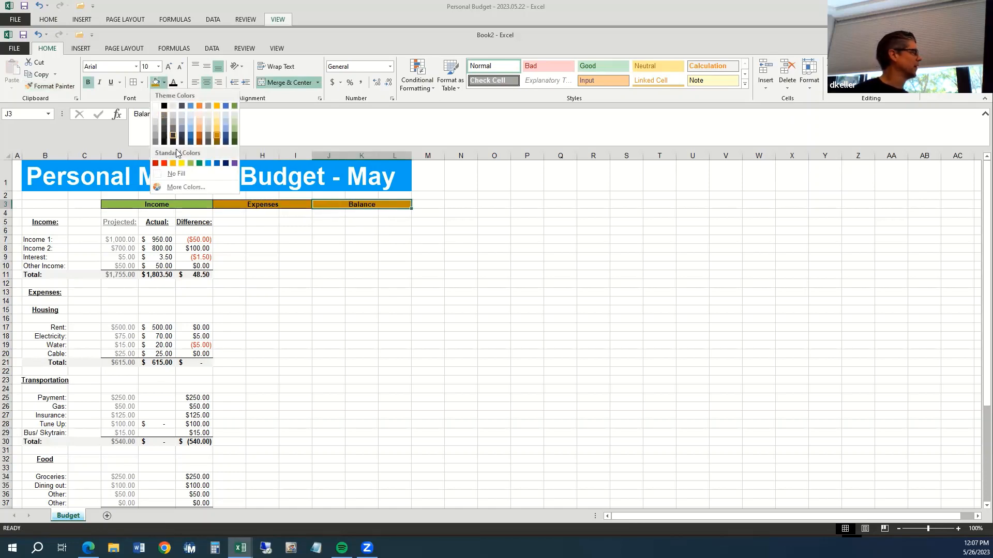
{"action": "left_click", "coordinate": [193, 114]}
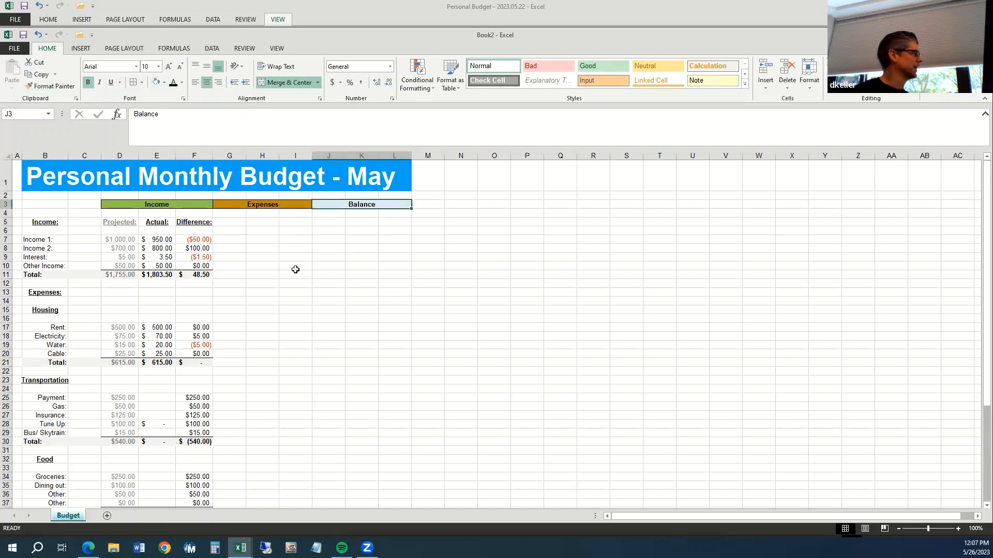
{"action": "left_click", "coordinate": [295, 266]}
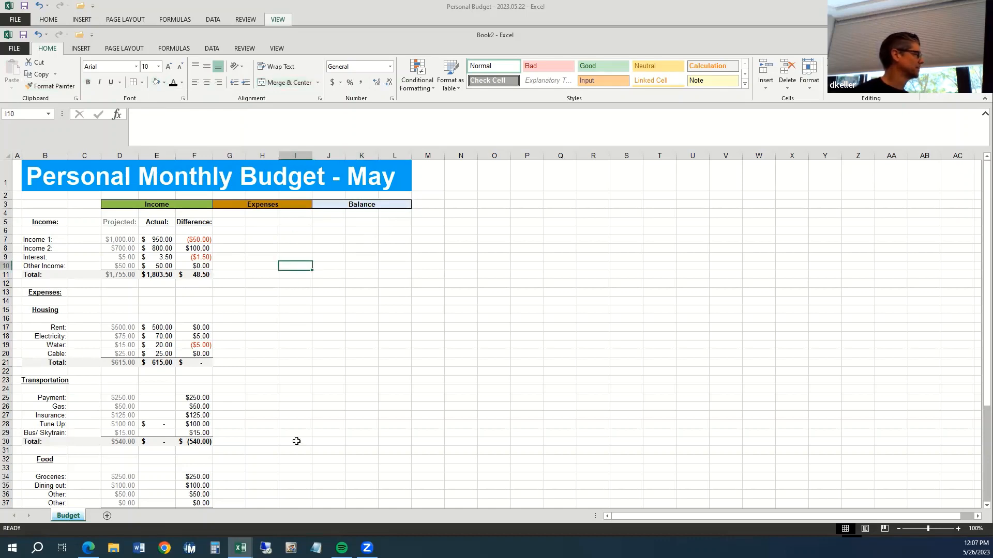
{"action": "scroll", "coordinate": [313, 402], "scroll_direction": "down", "scroll_amount": 2}
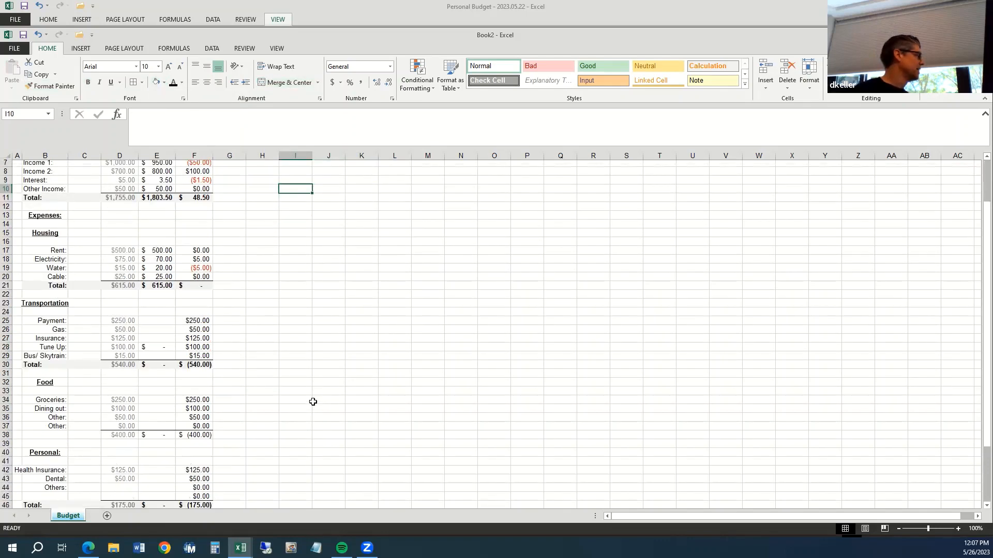
{"action": "scroll", "coordinate": [313, 401], "scroll_direction": "up", "scroll_amount": 2}
{"action": "scroll", "coordinate": [338, 390], "scroll_direction": "down", "scroll_amount": 9}
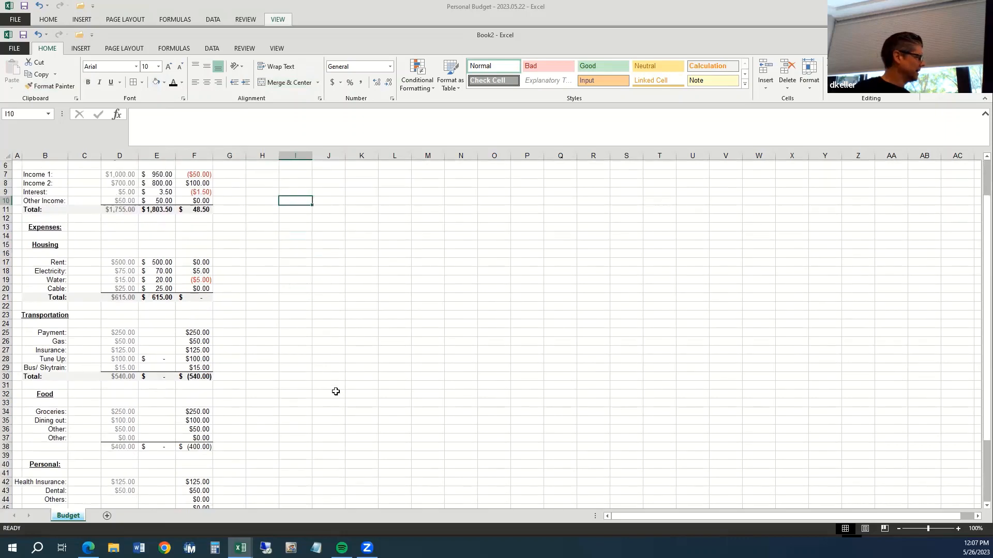
{"action": "scroll", "coordinate": [336, 391], "scroll_direction": "up", "scroll_amount": 7}
{"action": "scroll", "coordinate": [336, 391], "scroll_direction": "up", "scroll_amount": 3}
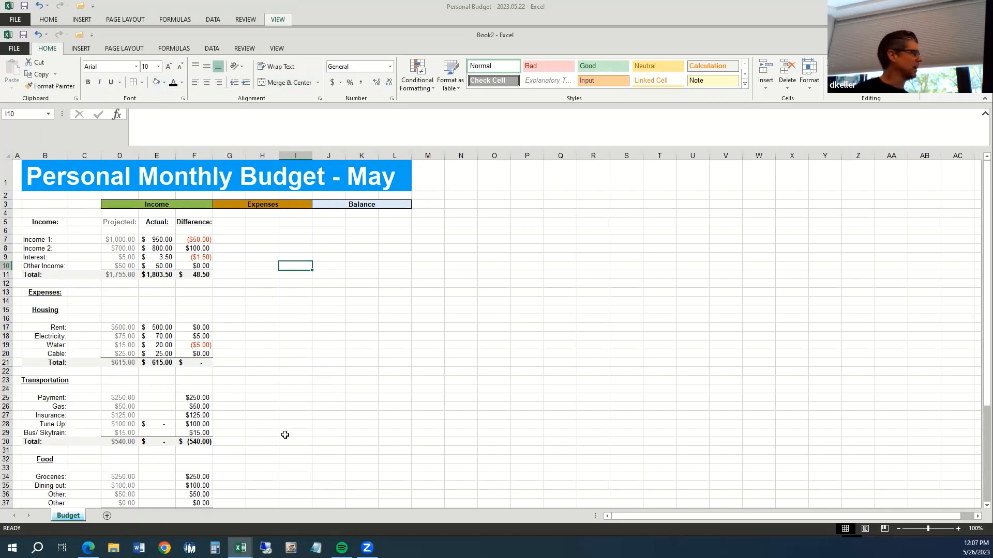
Cut the expense figures in D17:F54 and paste them starting at G17, beneath the Expenses heading.
{"action": "left_click", "coordinate": [109, 330]}
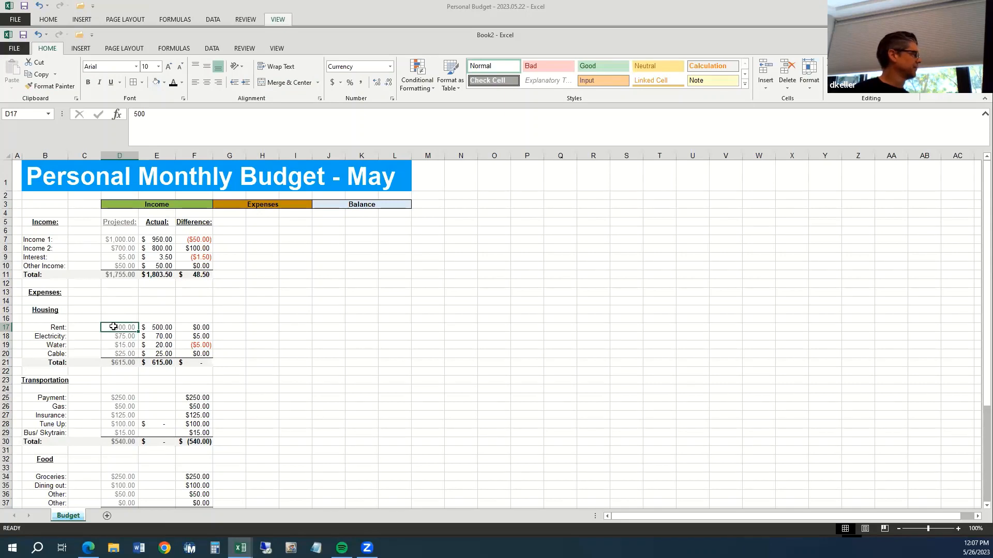
{"action": "left_click_drag", "start_coordinate": [114, 327], "coordinate": [205, 492]}
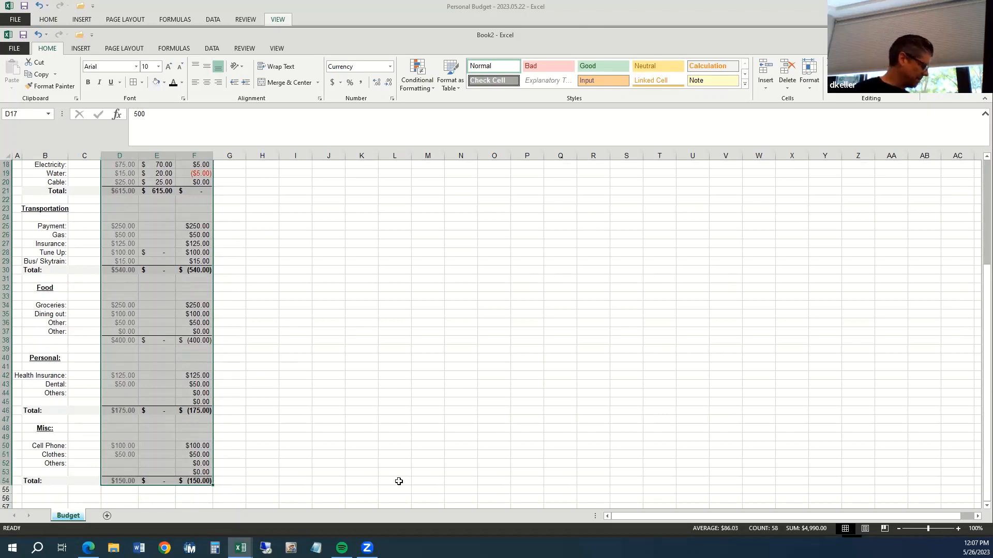
{"action": "right_click", "coordinate": [160, 227]}
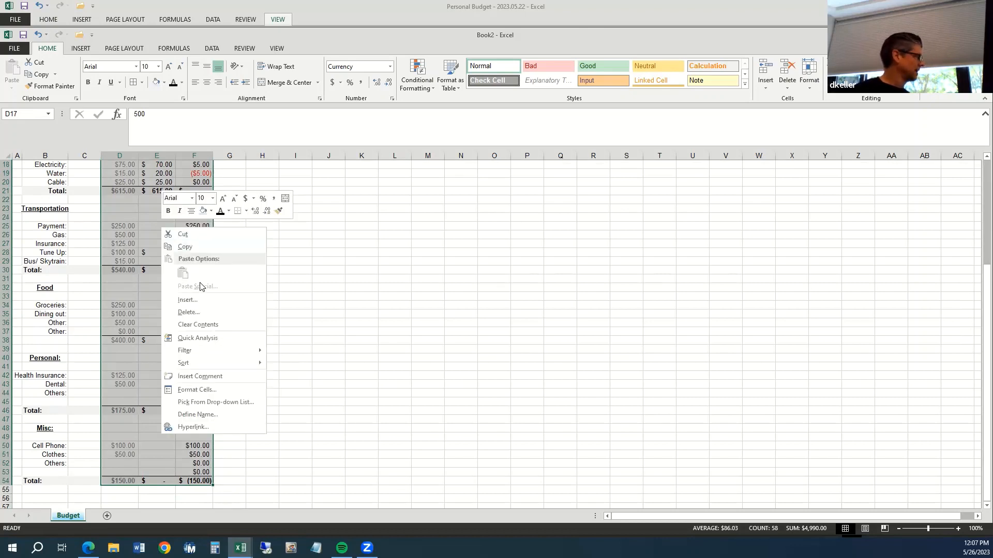
{"action": "left_click", "coordinate": [206, 239]}
{"action": "scroll", "coordinate": [206, 239], "scroll_direction": "up", "scroll_amount": 6}
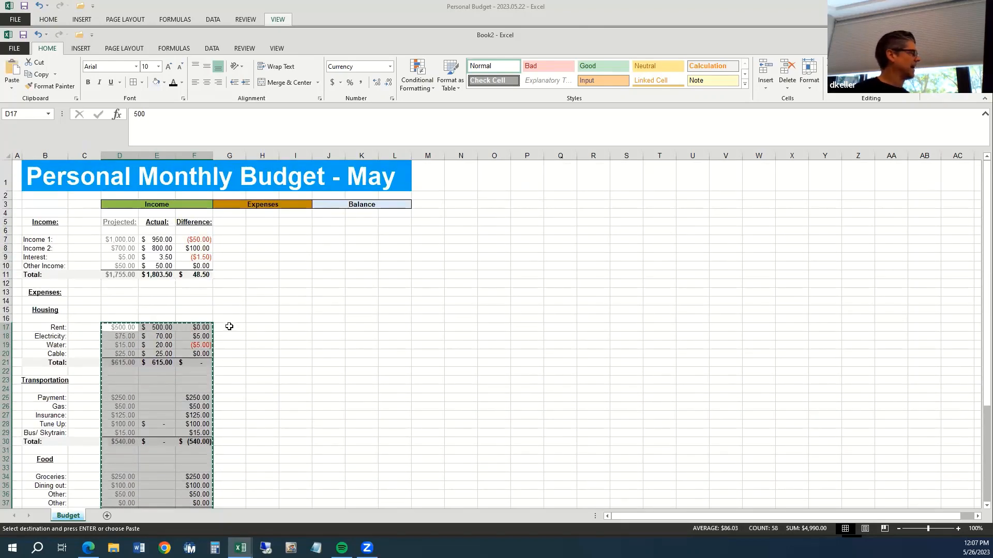
{"action": "left_click", "coordinate": [230, 329]}
{"action": "right_click", "coordinate": [231, 328]}
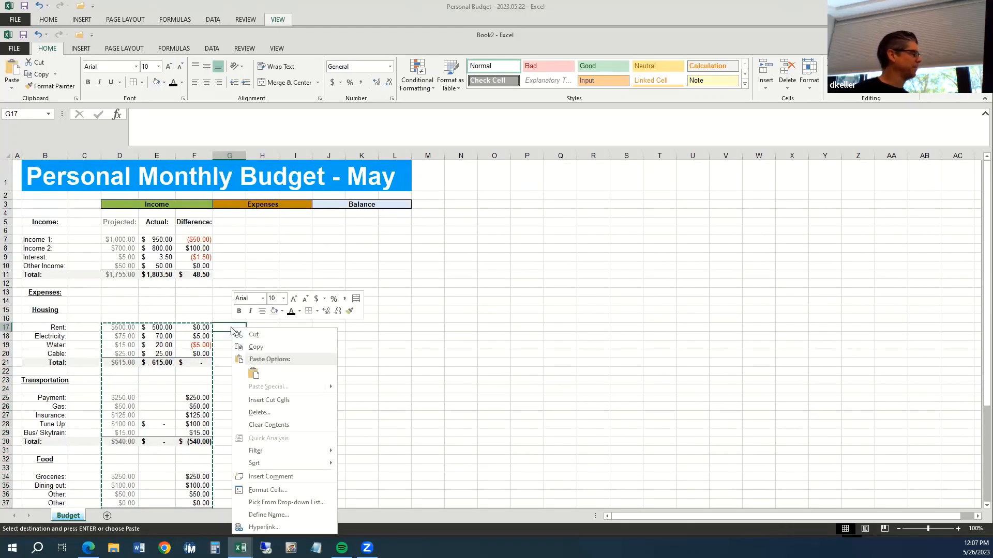
{"action": "left_click", "coordinate": [252, 371]}
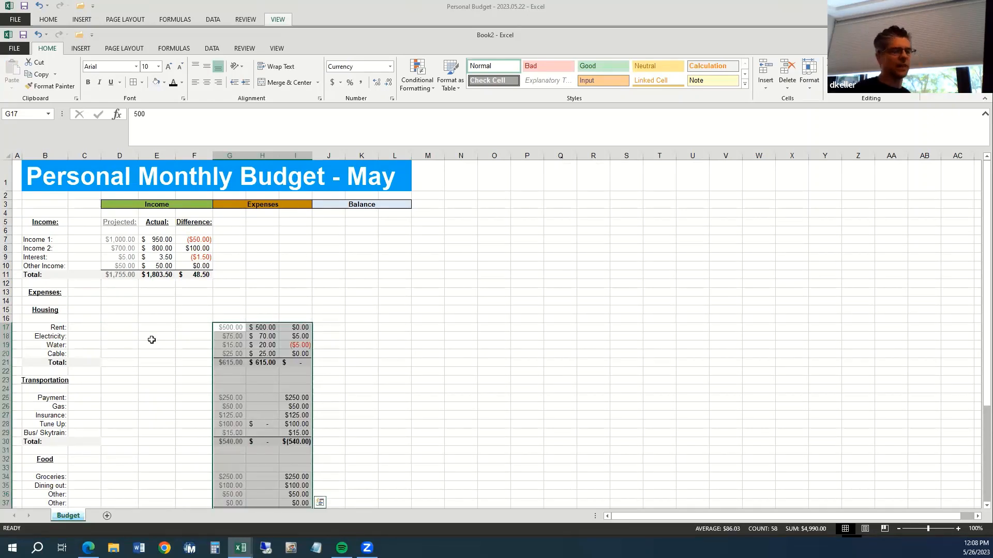
{"action": "left_click", "coordinate": [403, 416]}
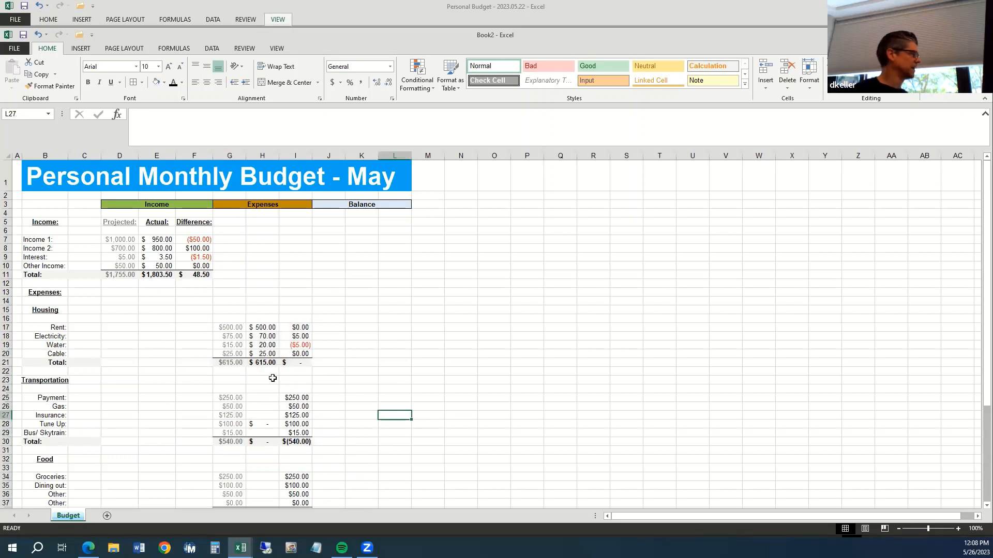
Check the formulas in the moved Housing total in G21 and the Rent difference in I17.
{"action": "left_click", "coordinate": [230, 362]}
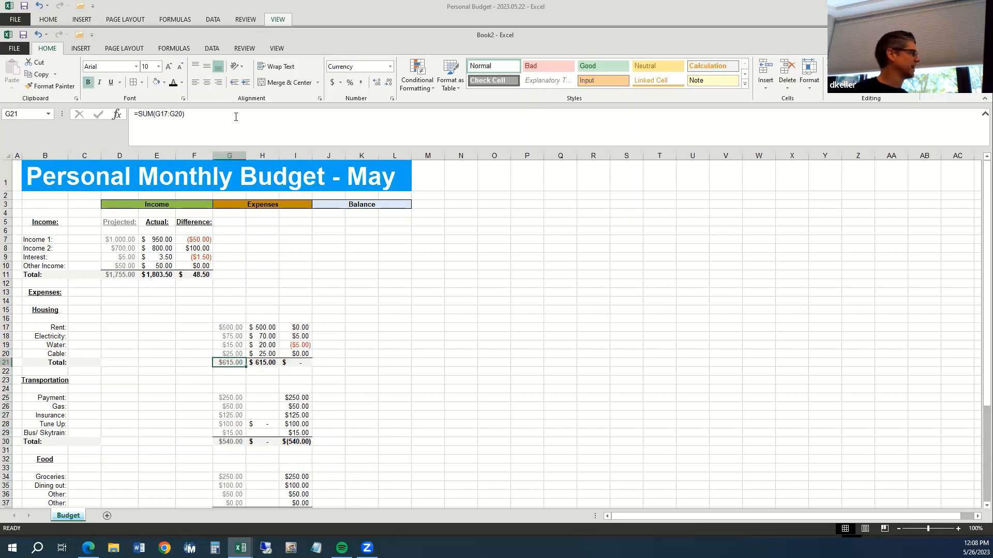
{"action": "left_click", "coordinate": [236, 147]}
{"action": "key", "text": "Escape"}
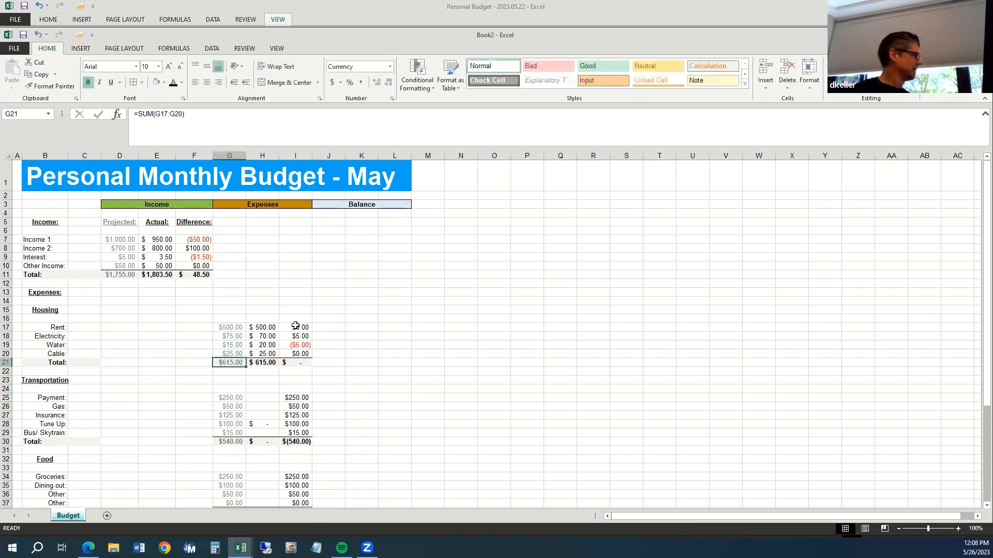
{"action": "left_click", "coordinate": [296, 327]}
{"action": "left_click", "coordinate": [282, 125]}
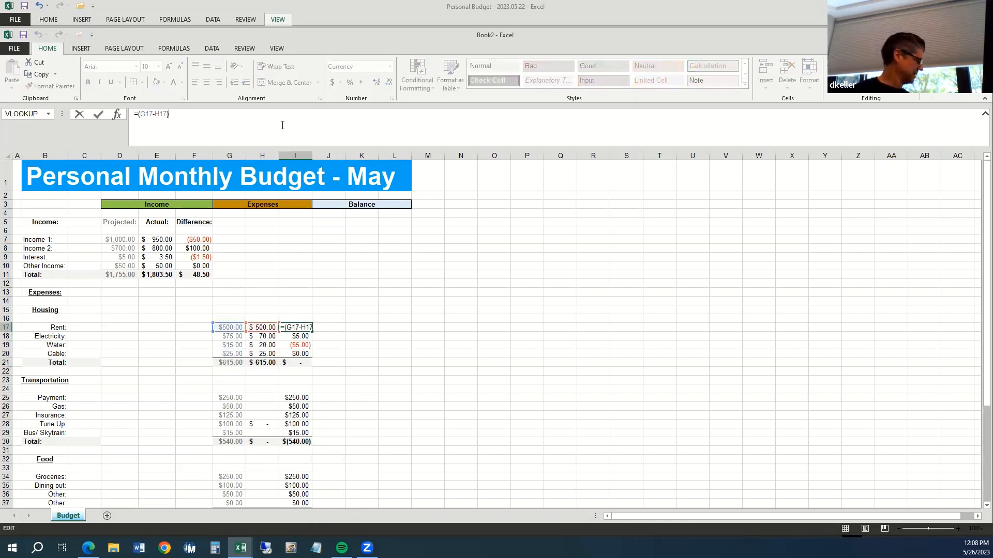
{"action": "key", "text": "Escape"}
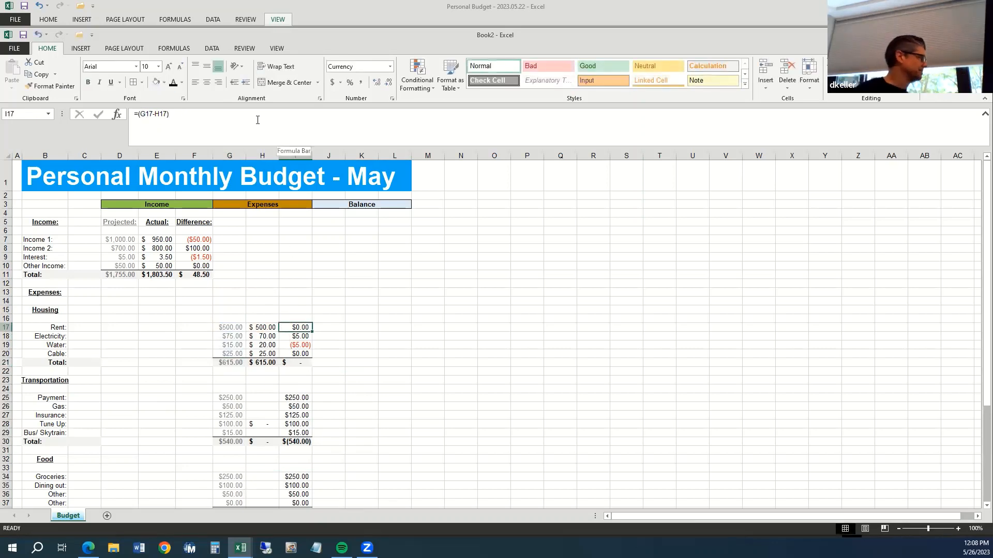
Fill the empty Housing total cells D21:F21 with the lightest gray shade.
{"action": "left_click_drag", "start_coordinate": [113, 360], "coordinate": [195, 363]}
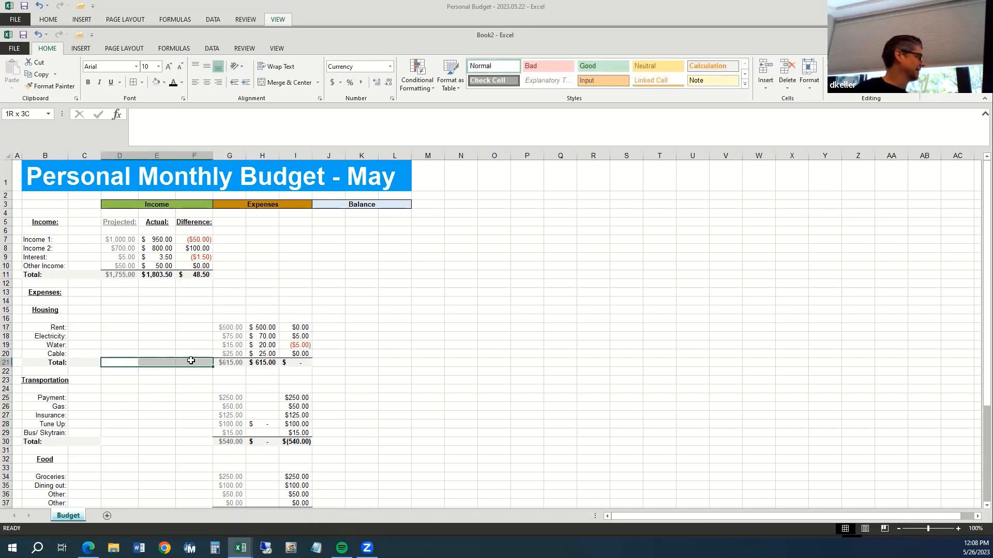
{"action": "left_click", "coordinate": [166, 85]}
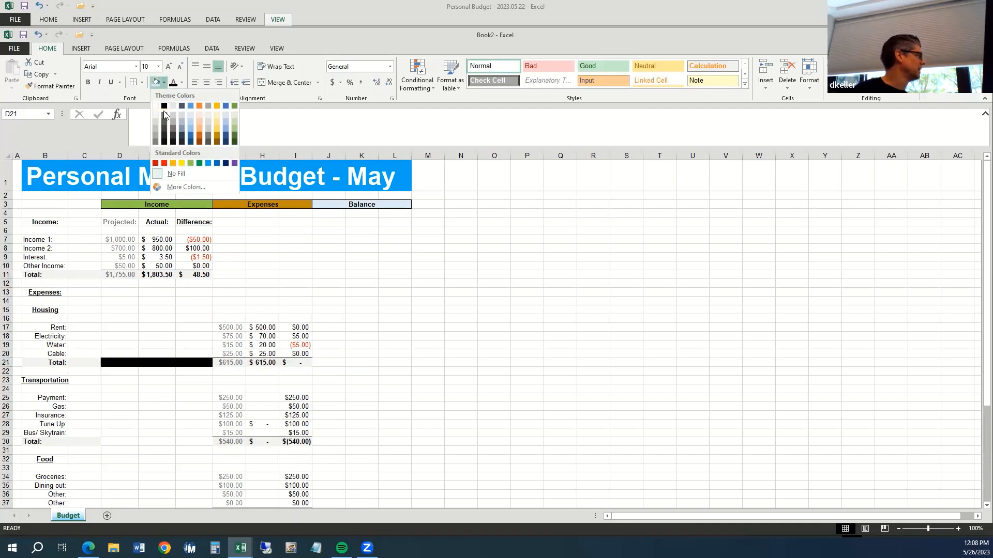
{"action": "left_click", "coordinate": [155, 117]}
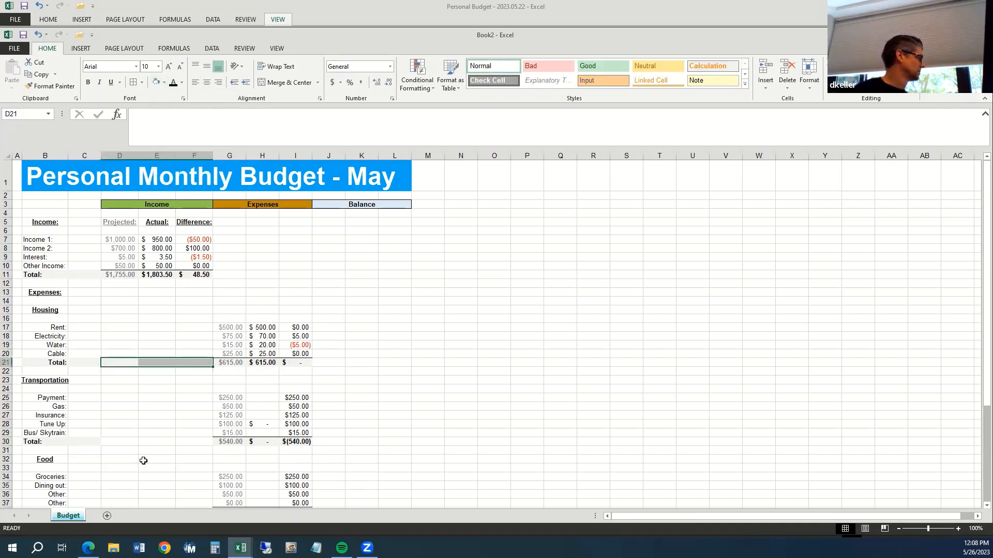
Copy the gray cells D21:F21 onto the Transportation, Personal and Misc total rows, starting at D30, D46 and D54.
{"action": "key", "text": "ctrl+c"}
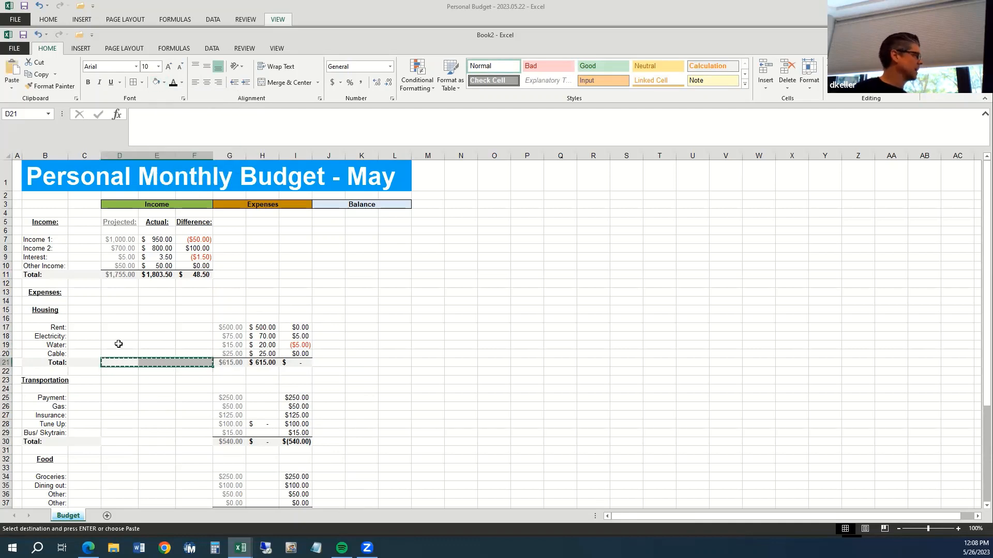
{"action": "left_click", "coordinate": [116, 439]}
{"action": "key", "text": "ctrl+v"}
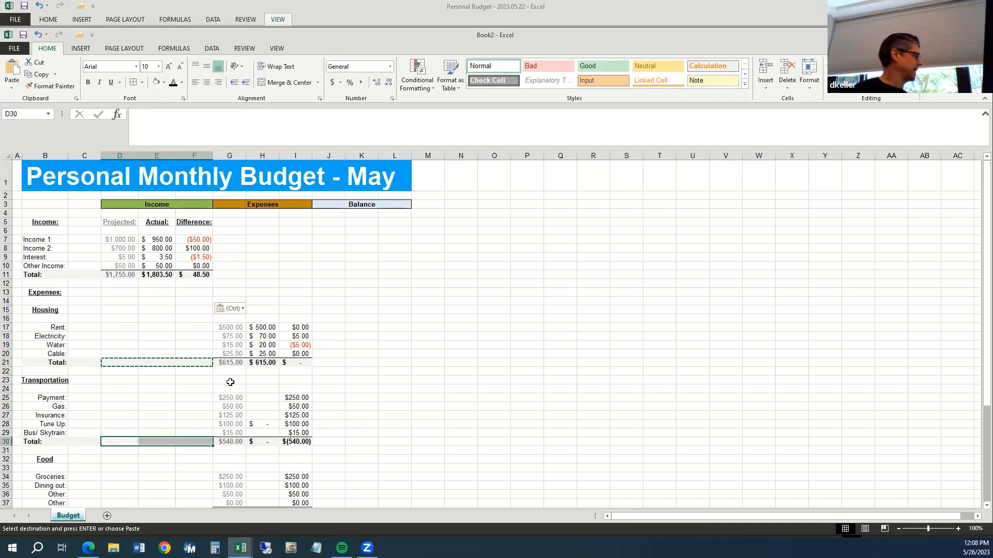
{"action": "scroll", "coordinate": [136, 390], "scroll_direction": "down", "scroll_amount": 7}
{"action": "left_click", "coordinate": [120, 374]}
{"action": "key", "text": "ctrl+v"}
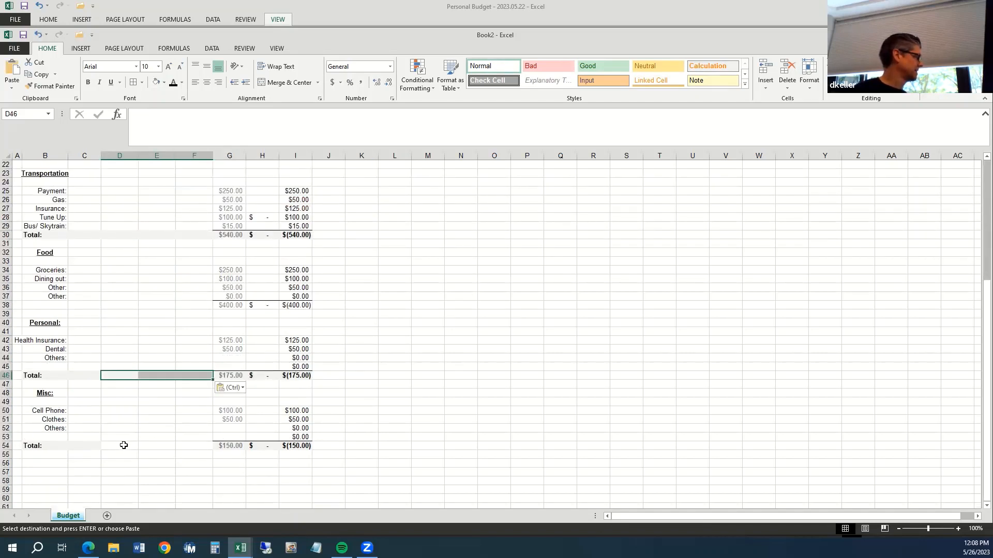
{"action": "left_click", "coordinate": [124, 446]}
{"action": "key", "text": "ctrl+v"}
{"action": "scroll", "coordinate": [343, 454], "scroll_direction": "up", "scroll_amount": 7}
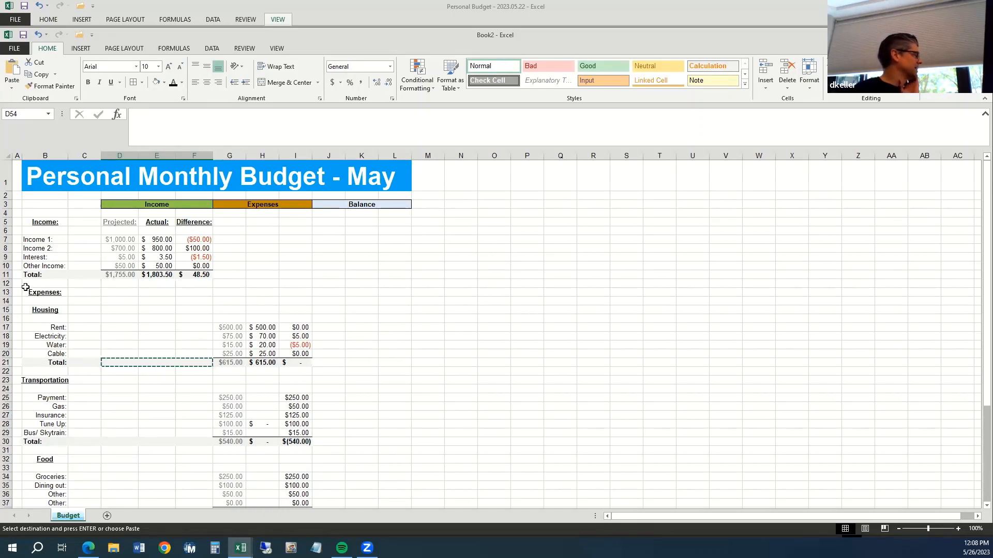
{"action": "left_click", "coordinate": [6, 283]}
{"action": "scroll", "coordinate": [209, 344], "scroll_direction": "down", "scroll_amount": 14}
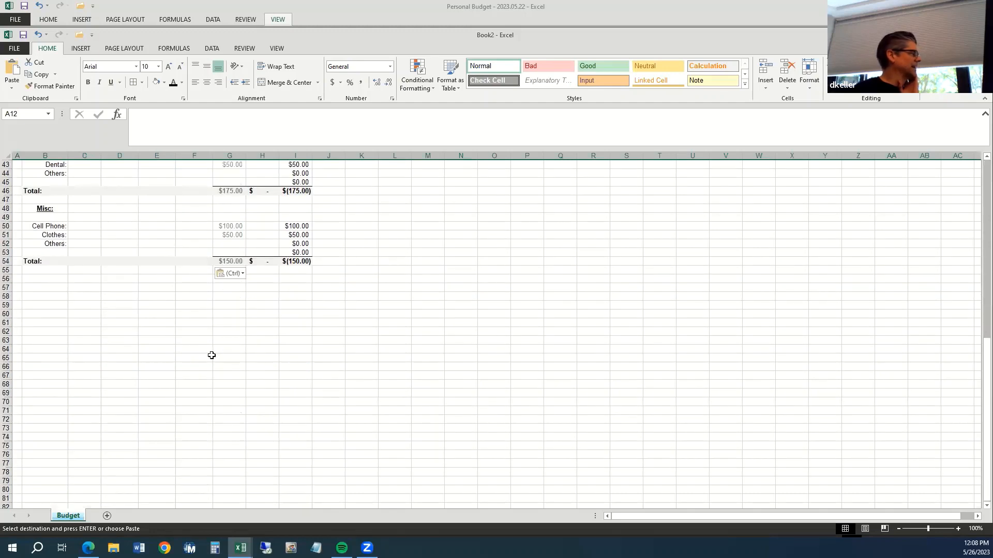
{"action": "scroll", "coordinate": [212, 356], "scroll_direction": "up", "scroll_amount": 14}
{"action": "scroll", "coordinate": [212, 357], "scroll_direction": "down", "scroll_amount": 18}
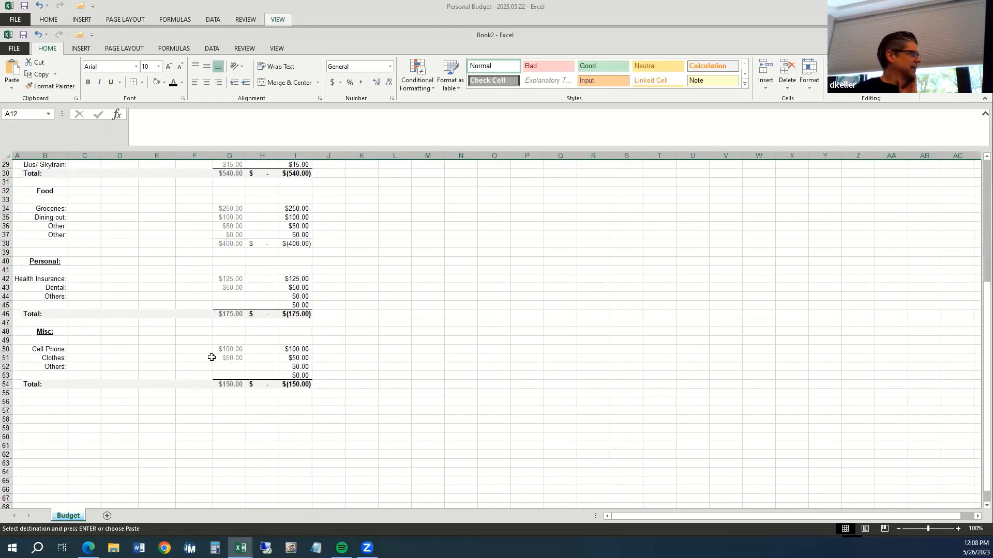
{"action": "scroll", "coordinate": [212, 358], "scroll_direction": "up", "scroll_amount": 18}
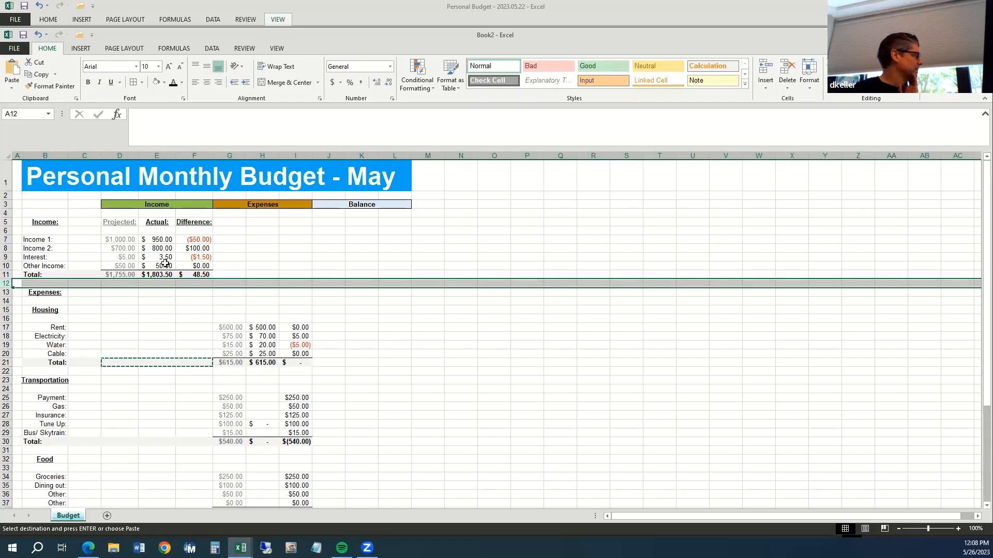
Set the height of blank row 2, between the title and the section headings, to 4.5.
{"action": "left_click", "coordinate": [206, 195]}
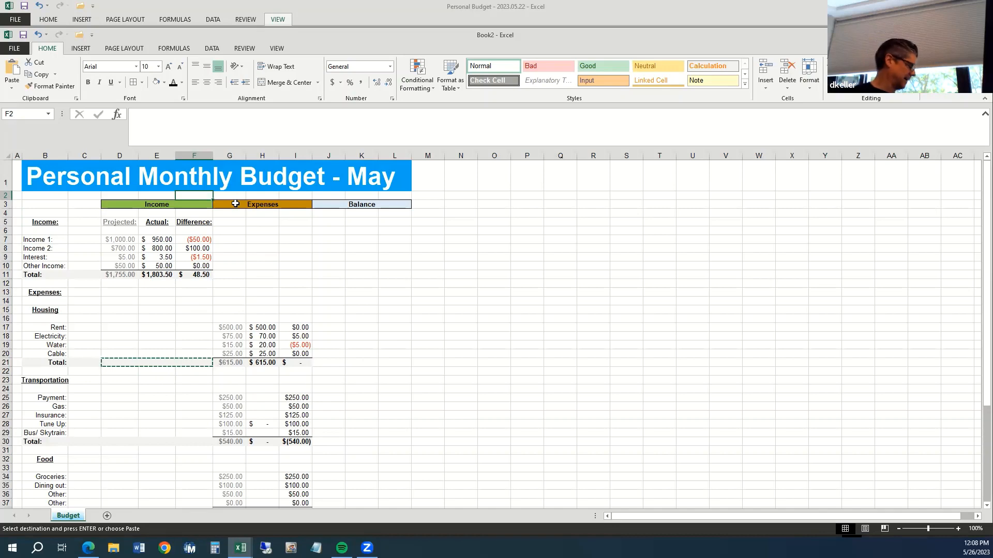
{"action": "right_click", "coordinate": [10, 196]}
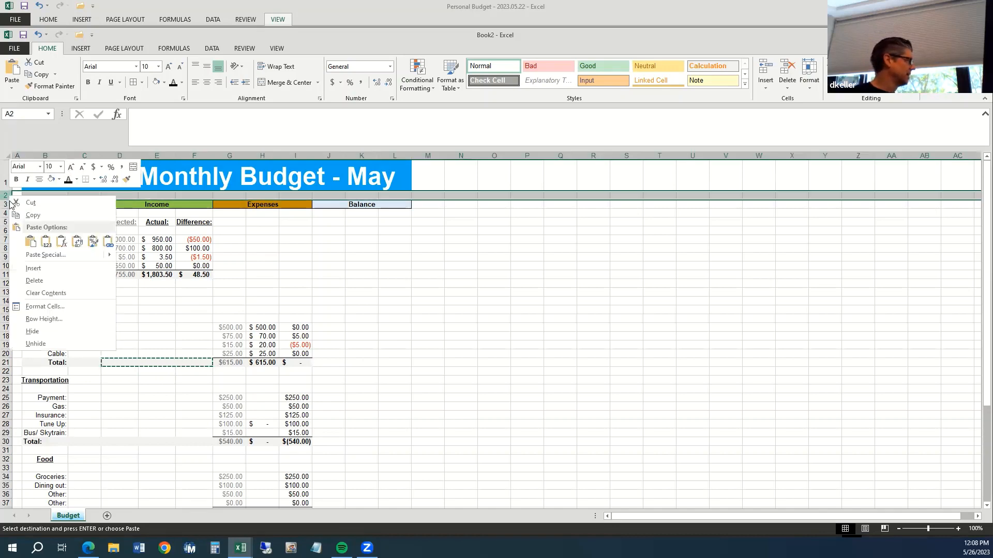
{"action": "left_click", "coordinate": [43, 319]}
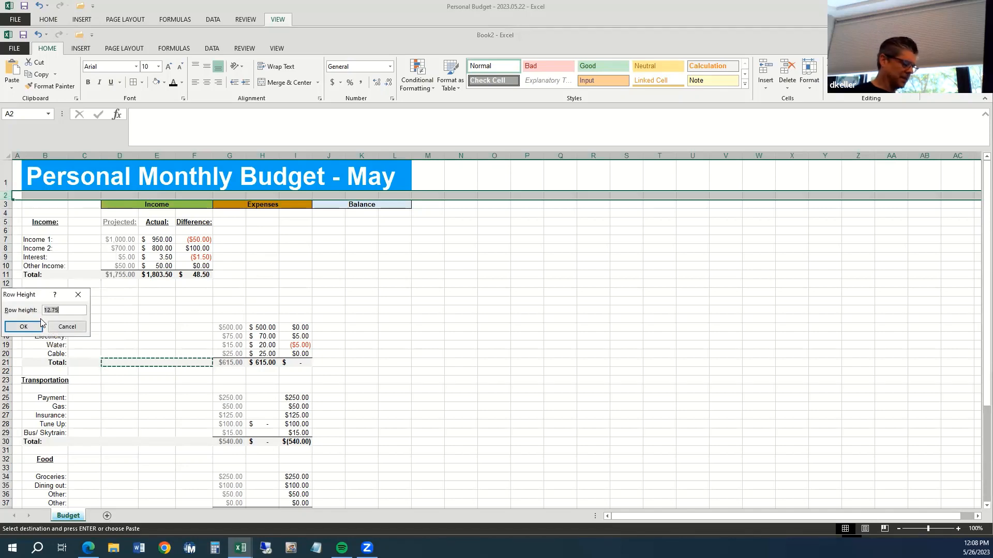
{"action": "type", "text": "4.5"}
{"action": "key", "text": "Return"}
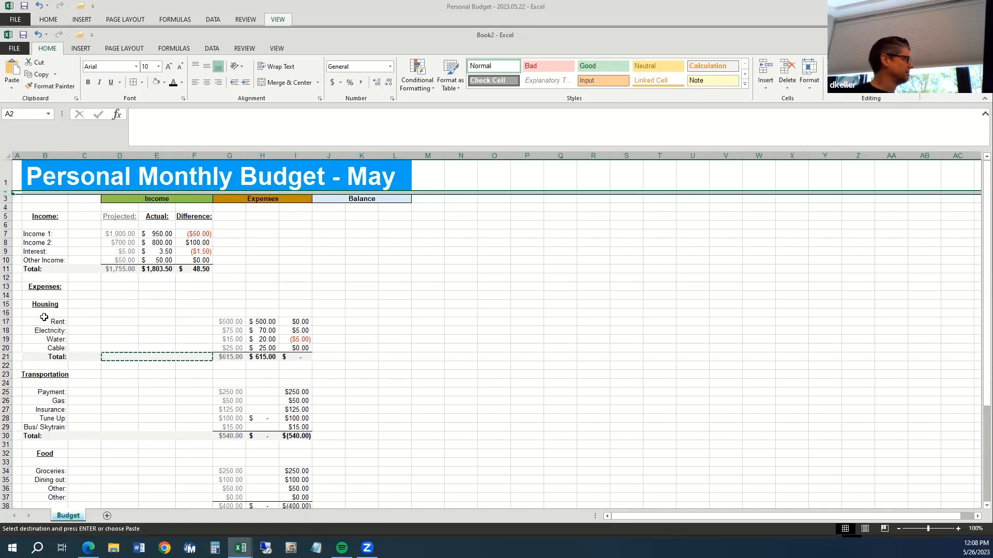
{"action": "left_click", "coordinate": [325, 242]}
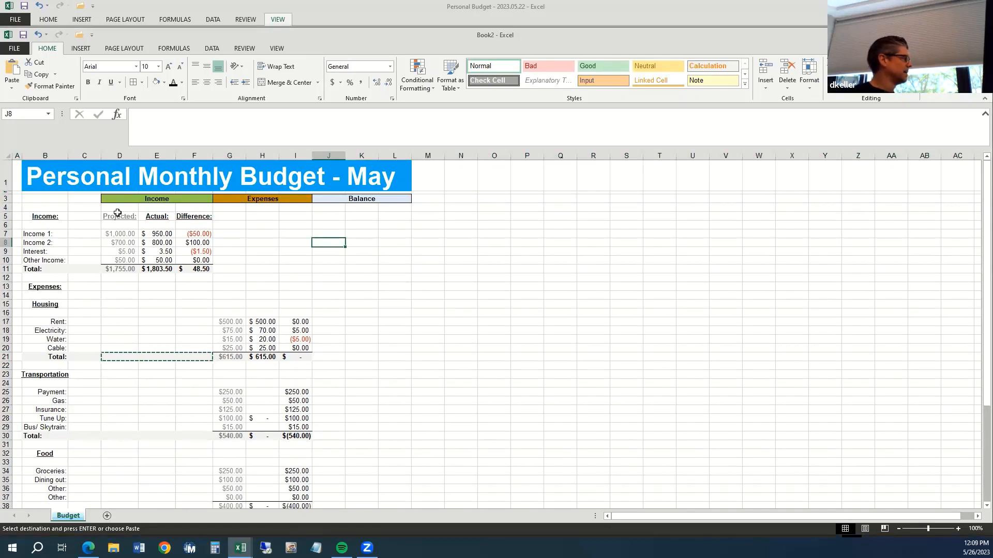
Set the height of blank rows 4, 6, 12, 14 and 16, around the Income and Housing headings, to 4.5.
{"action": "left_click", "coordinate": [7, 207]}
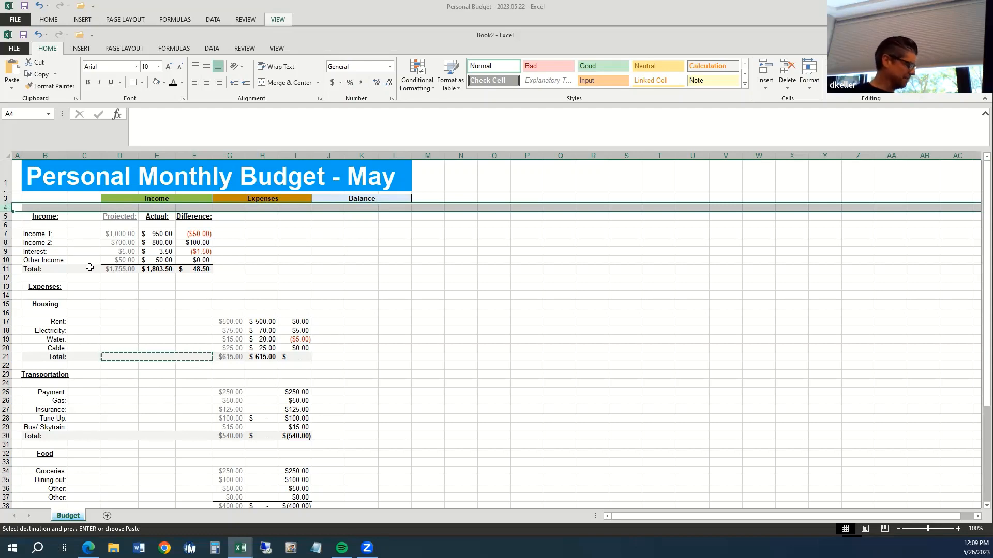
{"action": "key", "text": "F4"}
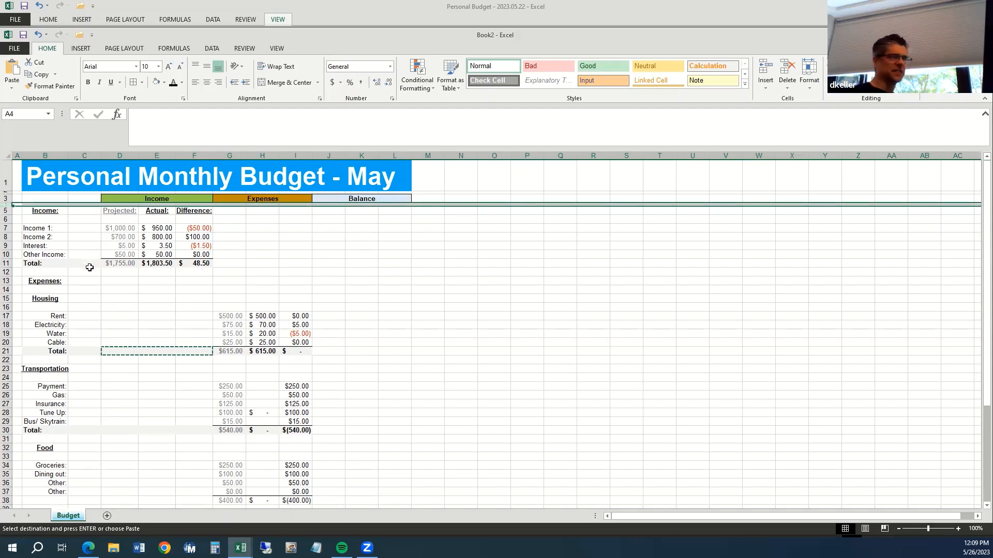
{"action": "left_click", "coordinate": [7, 219]}
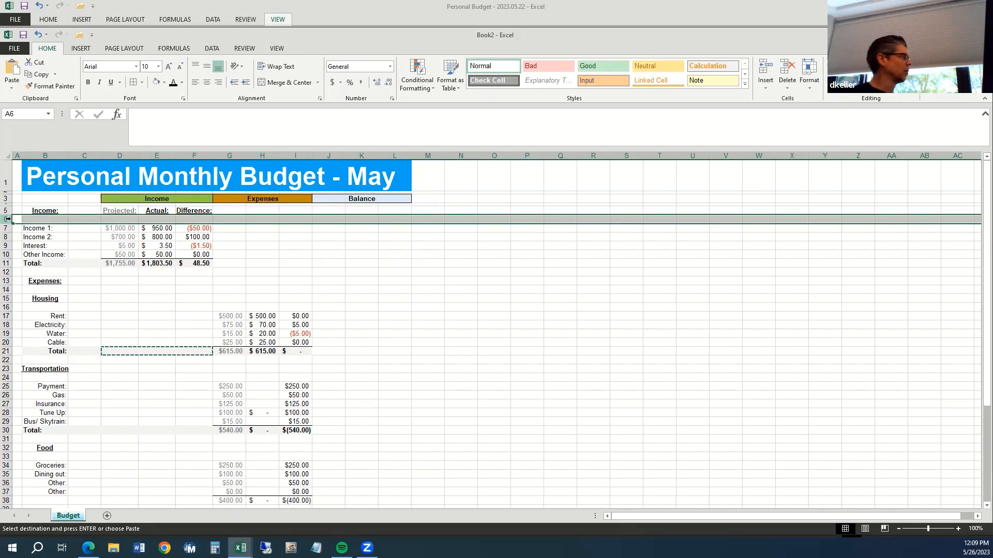
{"action": "key", "text": "F4"}
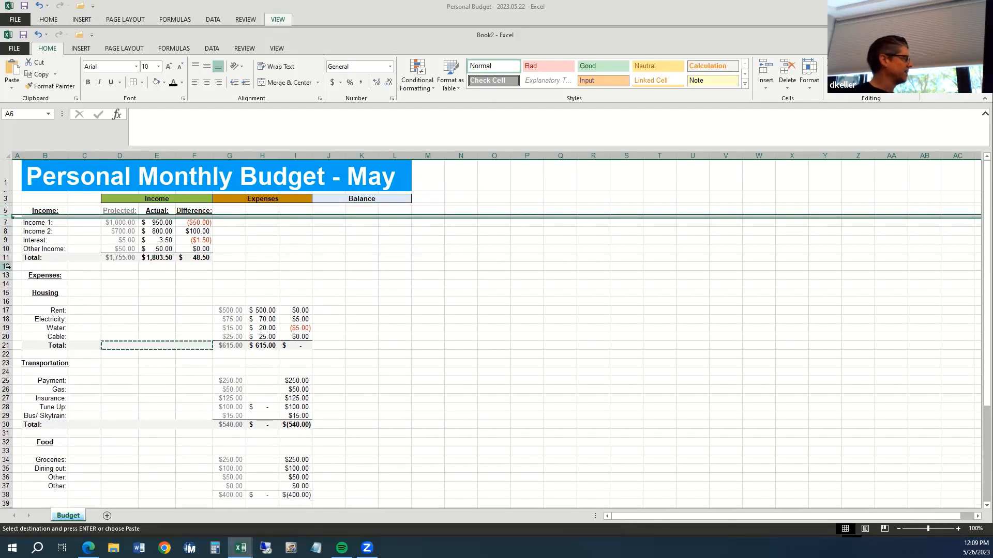
{"action": "left_click", "coordinate": [6, 266]}
{"action": "key", "text": "F4"}
{"action": "left_click", "coordinate": [7, 278]}
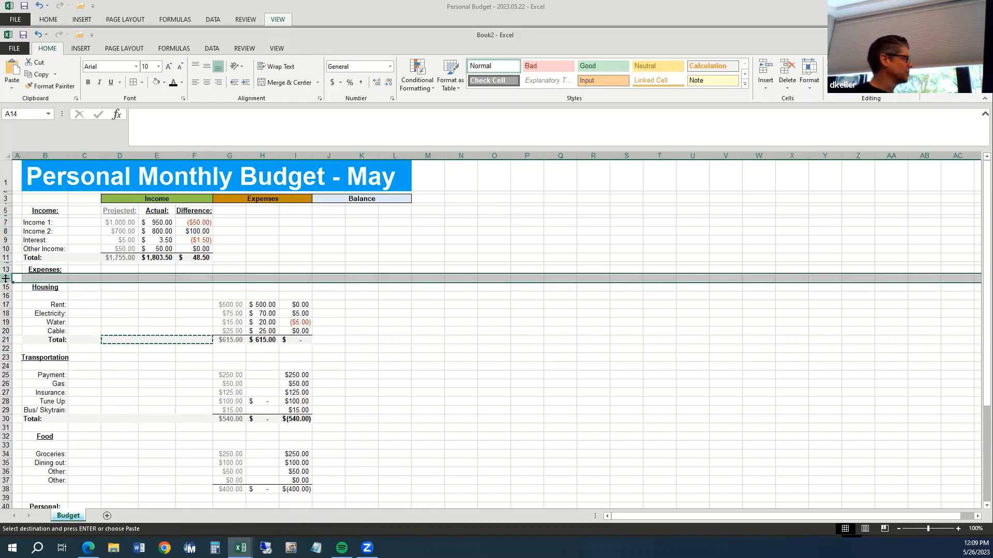
{"action": "key", "text": "F4"}
{"action": "left_click", "coordinate": [8, 290]}
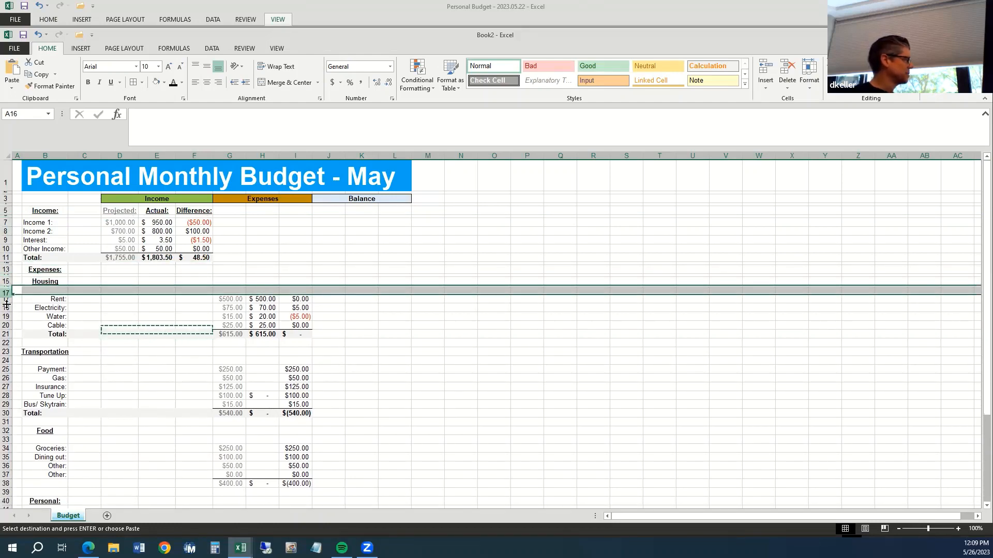
{"action": "key", "text": "F4"}
Set the height of blank rows 22, 24, 31, 33, 39 and 41, around the Transportation, Food and Personal headings, to 4.5.
{"action": "left_click", "coordinate": [8, 337]}
{"action": "key", "text": "F4"}
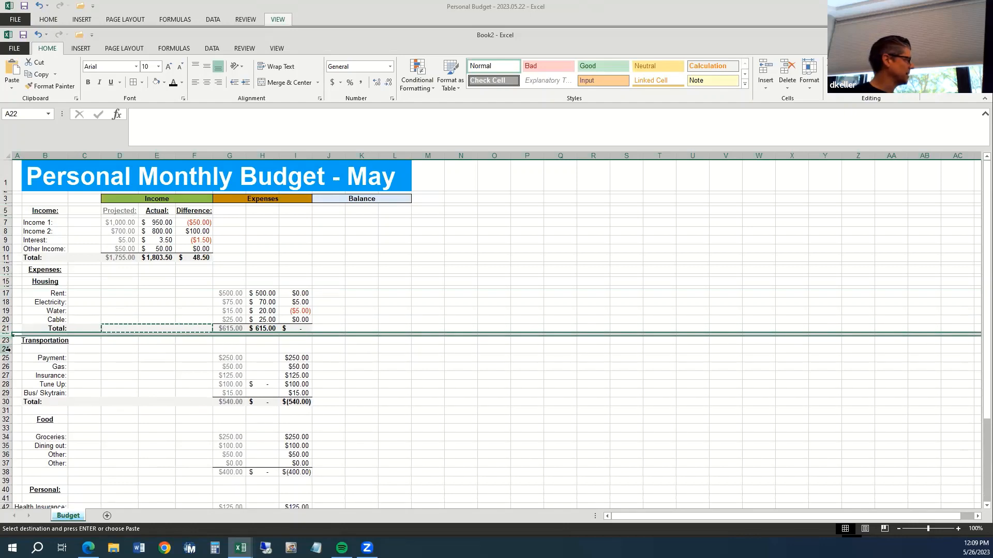
{"action": "left_click", "coordinate": [7, 348]}
{"action": "key", "text": "F4"}
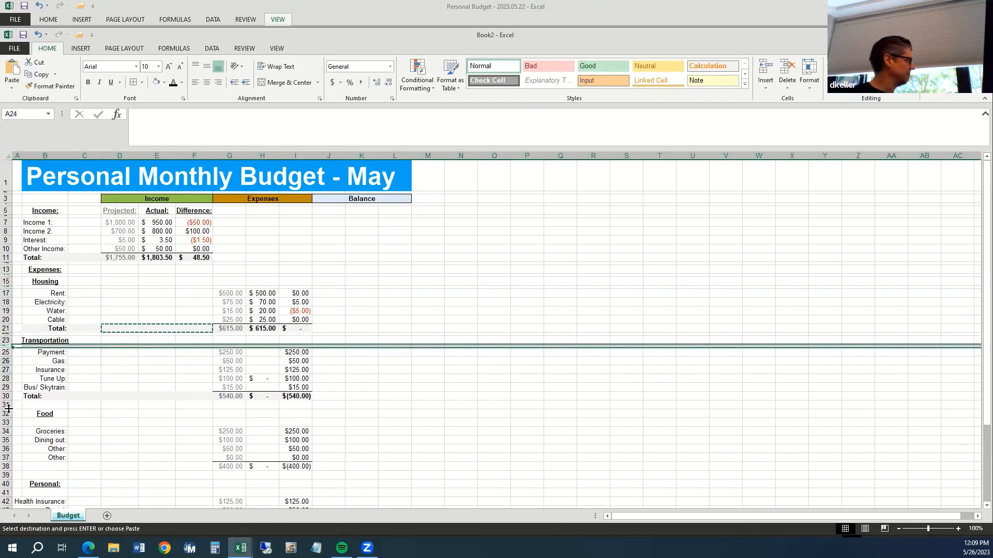
{"action": "left_click", "coordinate": [7, 405]}
{"action": "key", "text": "F4"}
{"action": "left_click", "coordinate": [6, 416]}
{"action": "key", "text": "F4"}
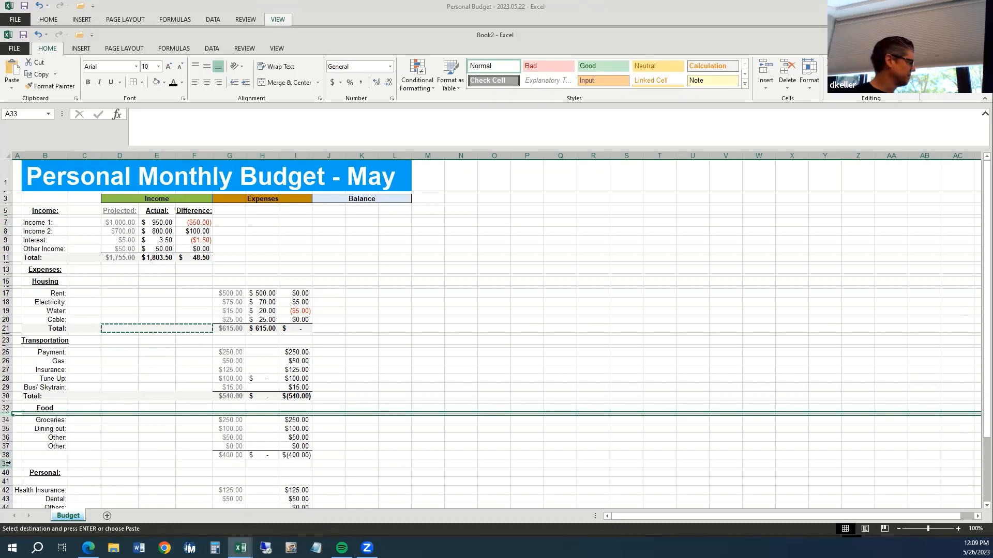
{"action": "left_click", "coordinate": [8, 464]}
{"action": "key", "text": "F4"}
{"action": "left_click", "coordinate": [6, 475]}
{"action": "key", "text": "F4"}
Shrink rows 45, 47, 49 and 53 in the Personal and Misc sections to the same narrow height as the other spacer rows.
{"action": "scroll", "coordinate": [162, 432], "scroll_direction": "down", "scroll_amount": 10}
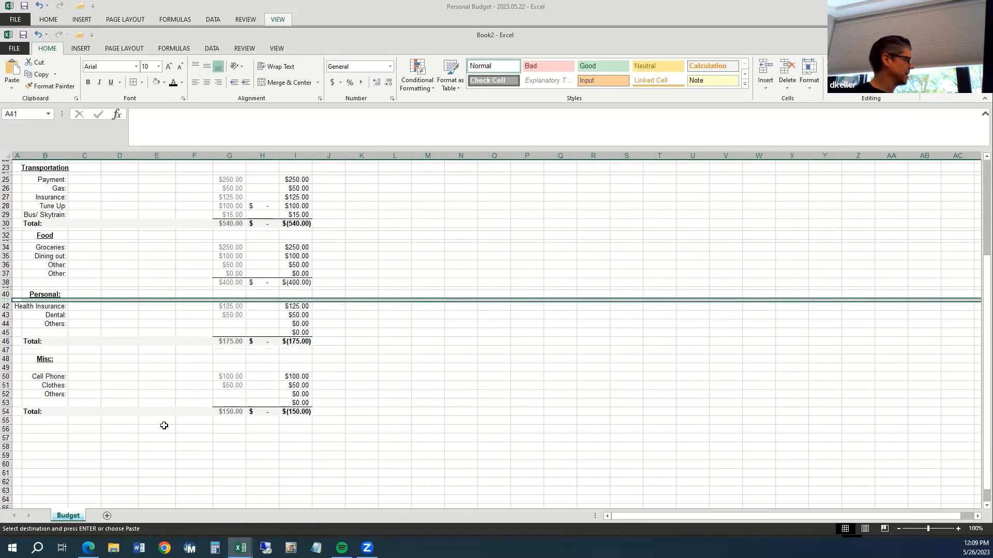
{"action": "left_click", "coordinate": [7, 232]}
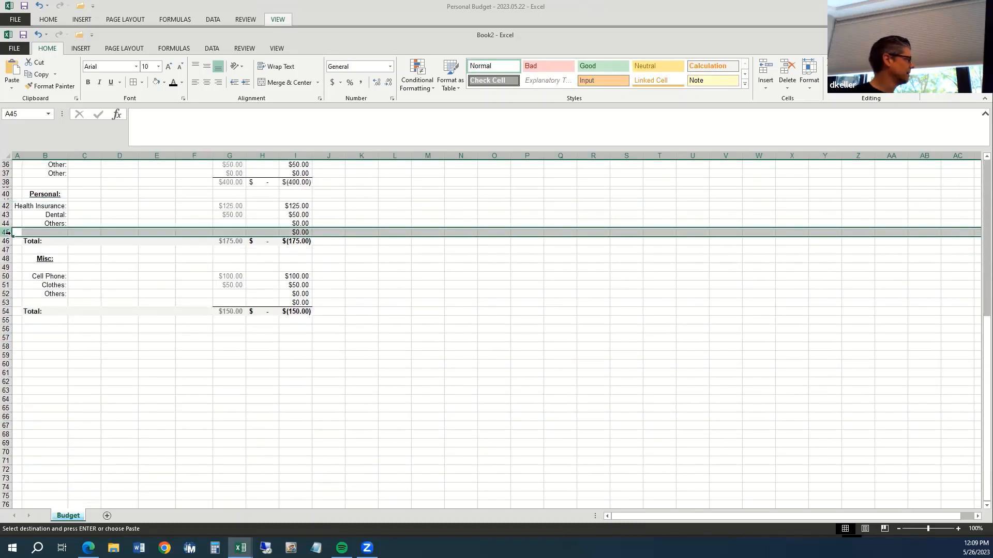
{"action": "key", "text": "F4"}
{"action": "right_click", "coordinate": [7, 245]}
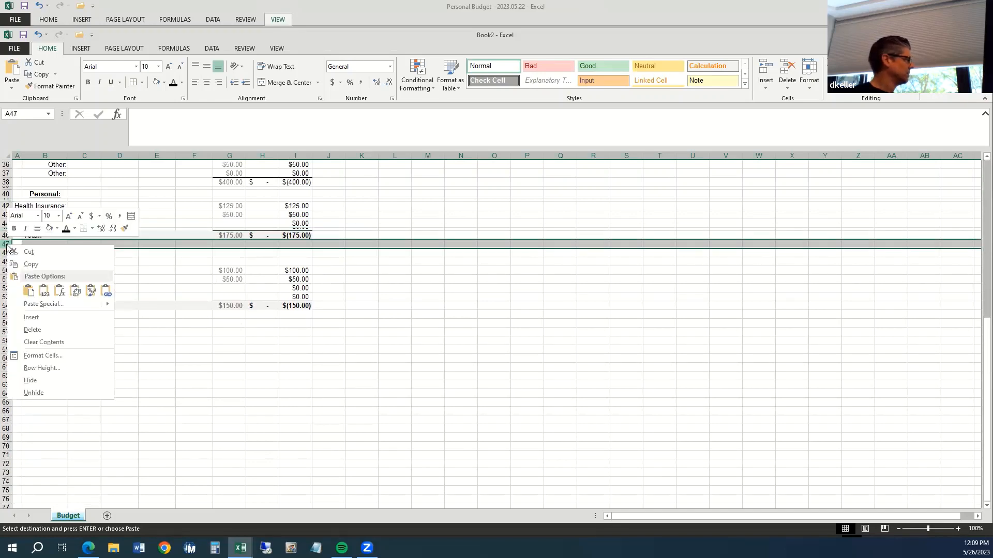
{"action": "left_click", "coordinate": [52, 368]}
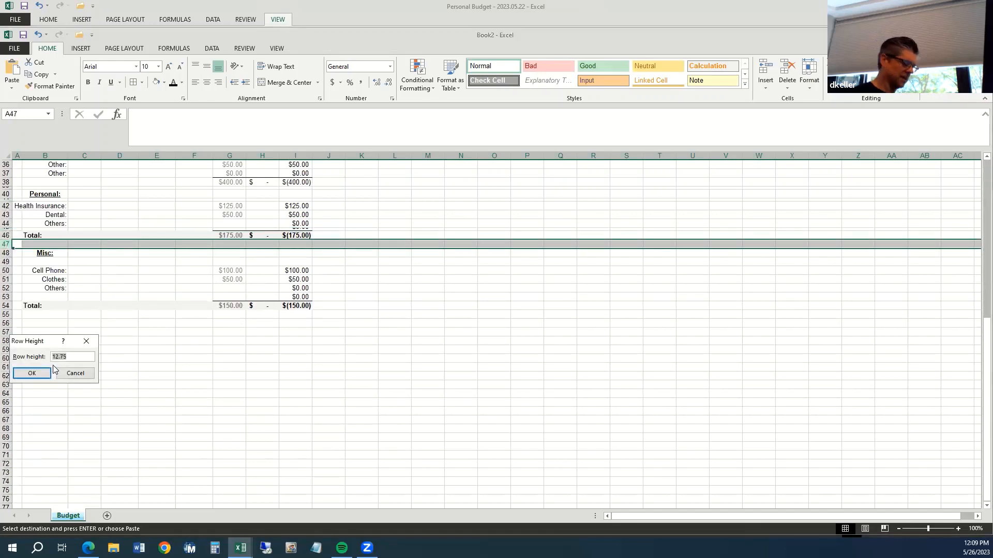
{"action": "type", "text": "3"}
{"action": "key", "text": "Return"}
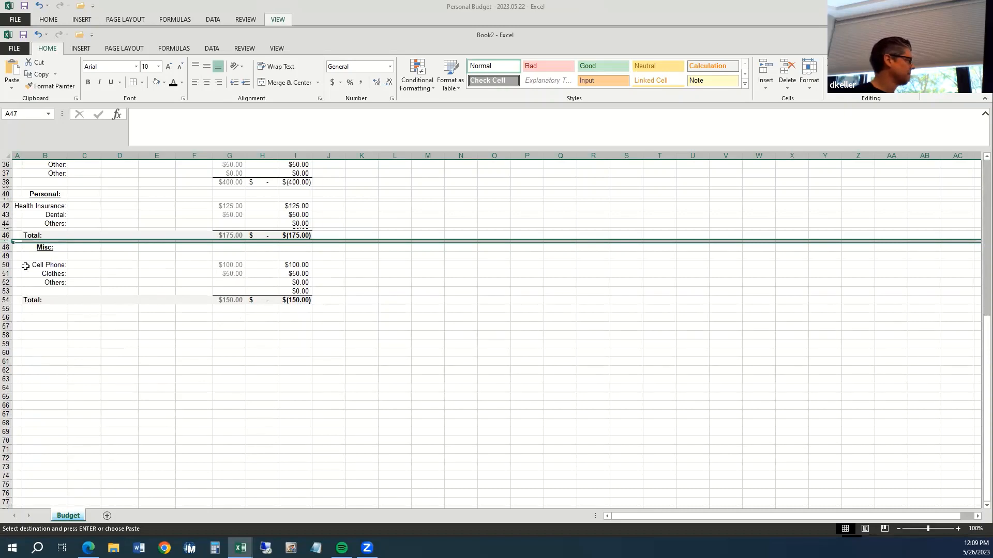
{"action": "left_click", "coordinate": [7, 256]}
{"action": "key", "text": "F4"}
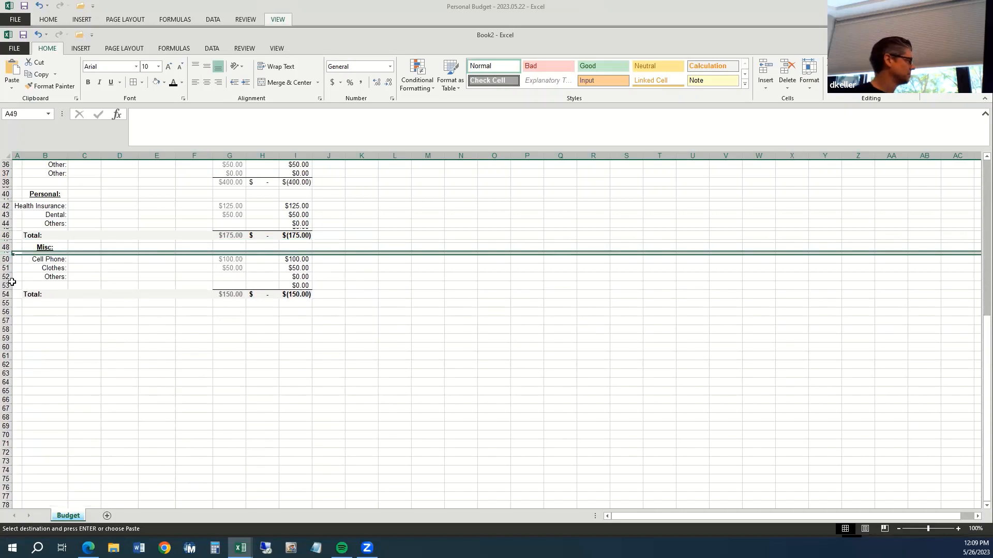
{"action": "left_click", "coordinate": [10, 285]}
Review the compacted budget layout, the Income totals in D11:F11 and the projected section totals in column G.
{"action": "scroll", "coordinate": [333, 347], "scroll_direction": "up", "scroll_amount": 12}
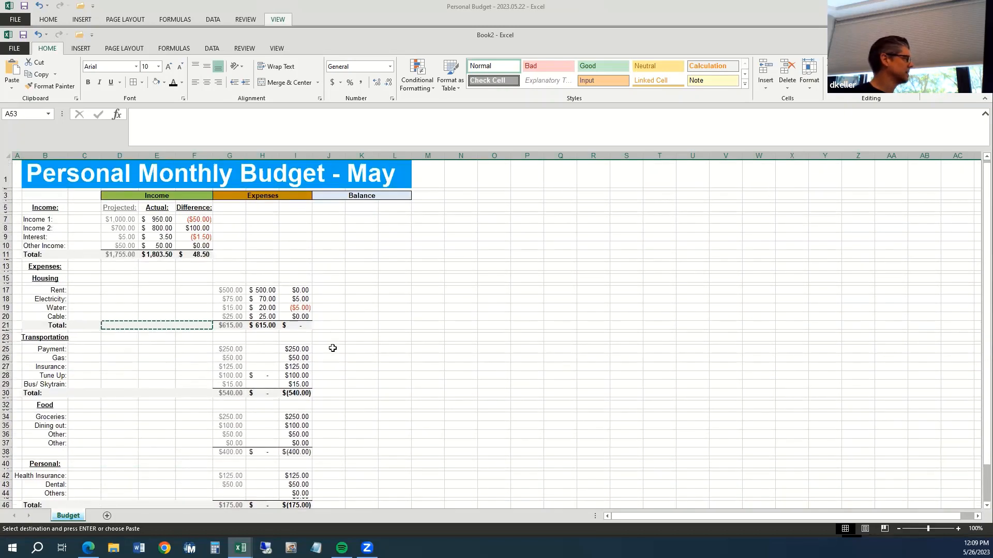
{"action": "scroll", "coordinate": [332, 348], "scroll_direction": "down", "scroll_amount": 4}
{"action": "scroll", "coordinate": [330, 347], "scroll_direction": "up", "scroll_amount": 4}
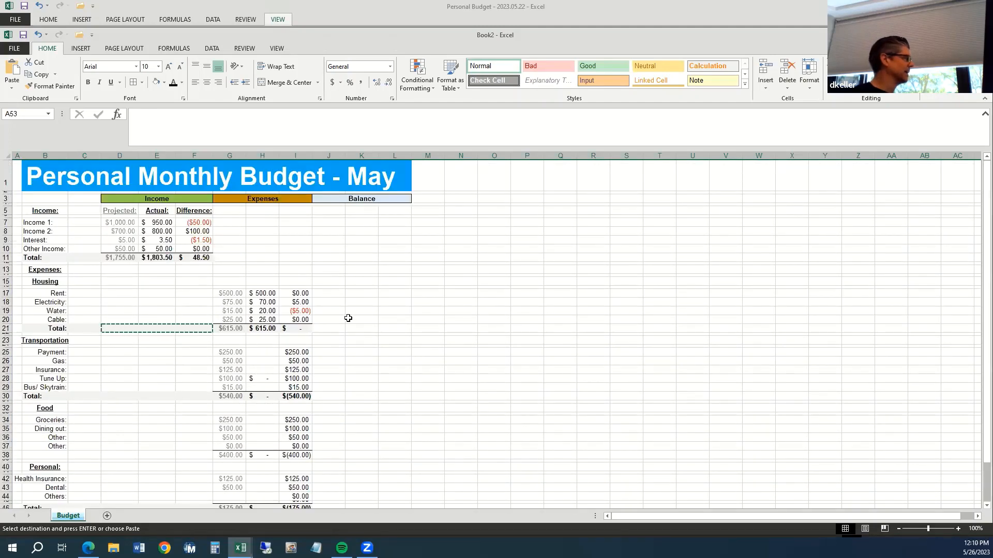
{"action": "left_click", "coordinate": [418, 310]}
{"action": "scroll", "coordinate": [399, 349], "scroll_direction": "down", "scroll_amount": 4}
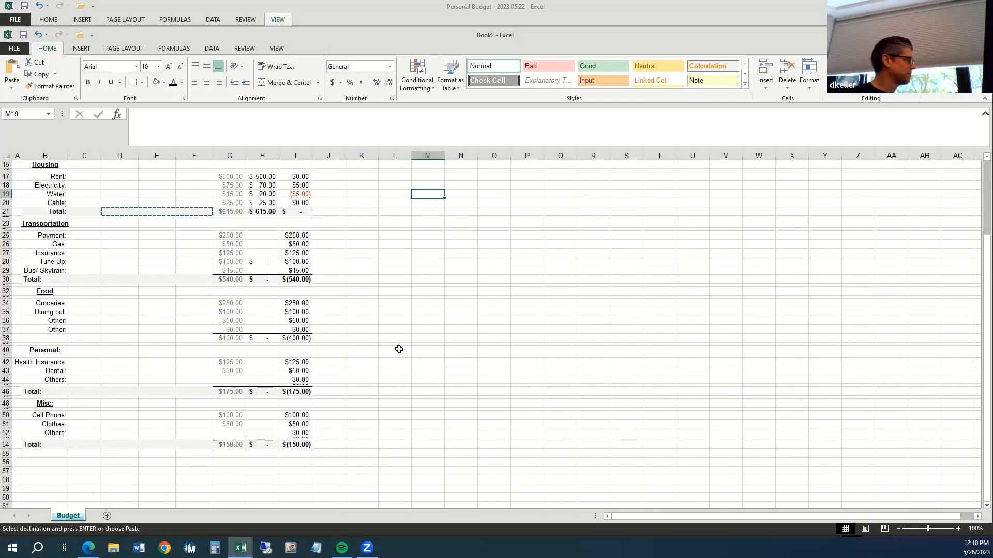
{"action": "scroll", "coordinate": [399, 349], "scroll_direction": "up", "scroll_amount": 4}
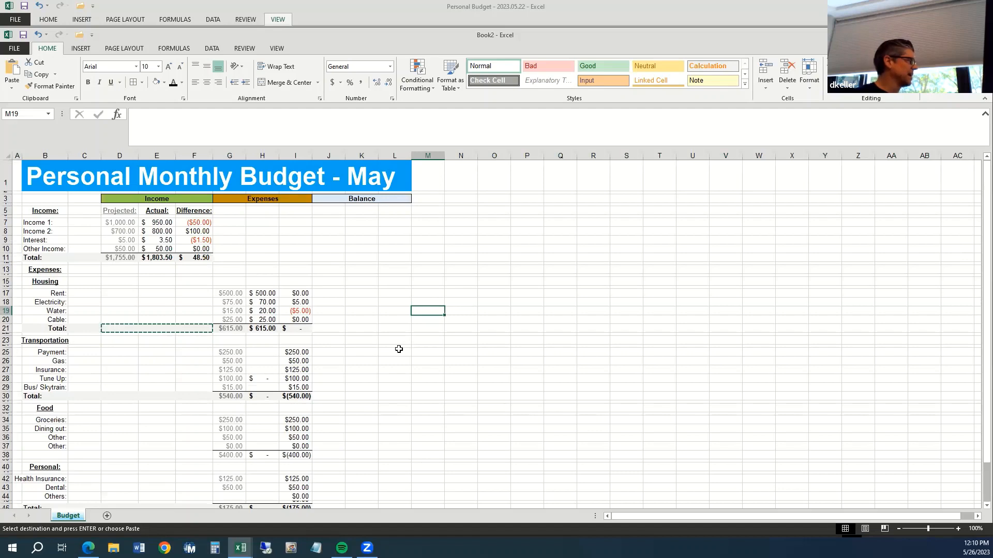
{"action": "left_click", "coordinate": [106, 259]}
{"action": "left_click_drag", "start_coordinate": [106, 259], "coordinate": [199, 258]}
{"action": "key", "text": "ctrl+v"}
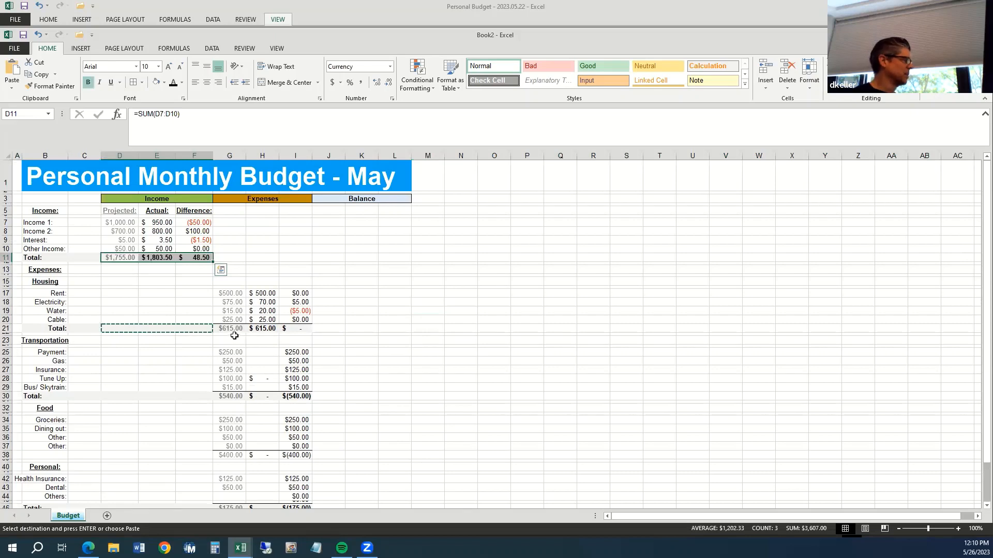
{"action": "left_click_drag", "start_coordinate": [232, 331], "coordinate": [230, 504]}
{"action": "left_click", "coordinate": [460, 416]}
{"action": "scroll", "coordinate": [459, 406], "scroll_direction": "up", "scroll_amount": 2}
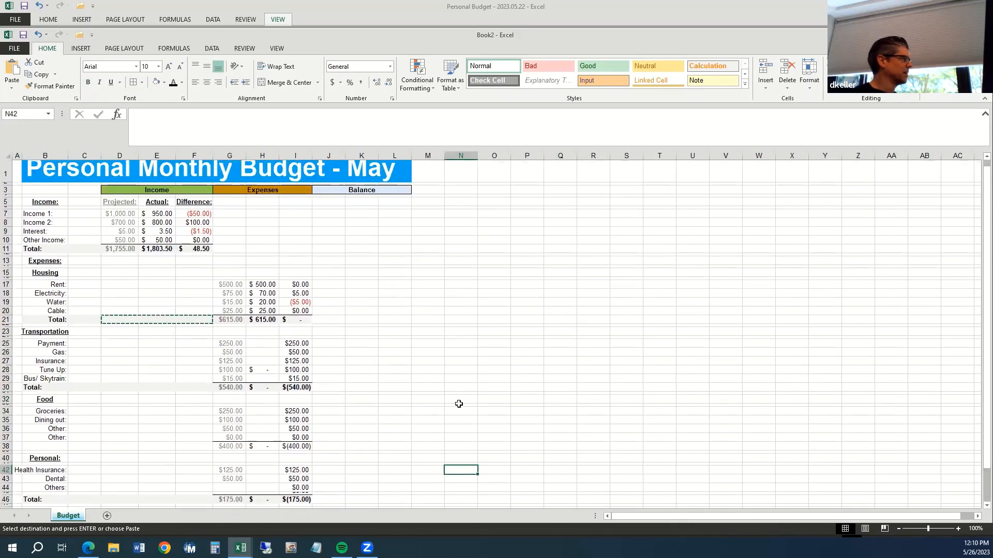
Enter the formula =G21+G30+G38+G46+G54 in G11 to total the projected expenses of all sections.
{"action": "left_click", "coordinate": [232, 258]}
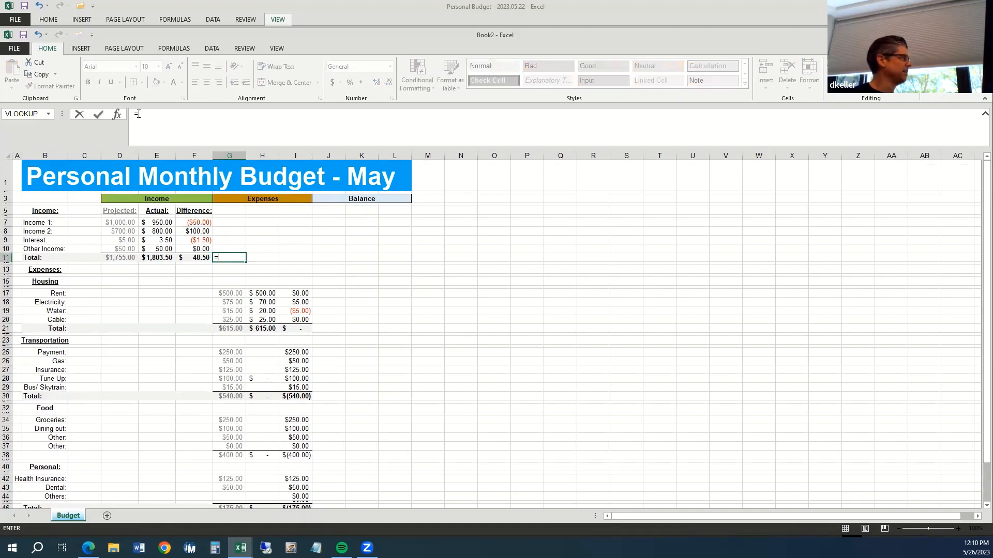
{"action": "left_click", "coordinate": [226, 328]}
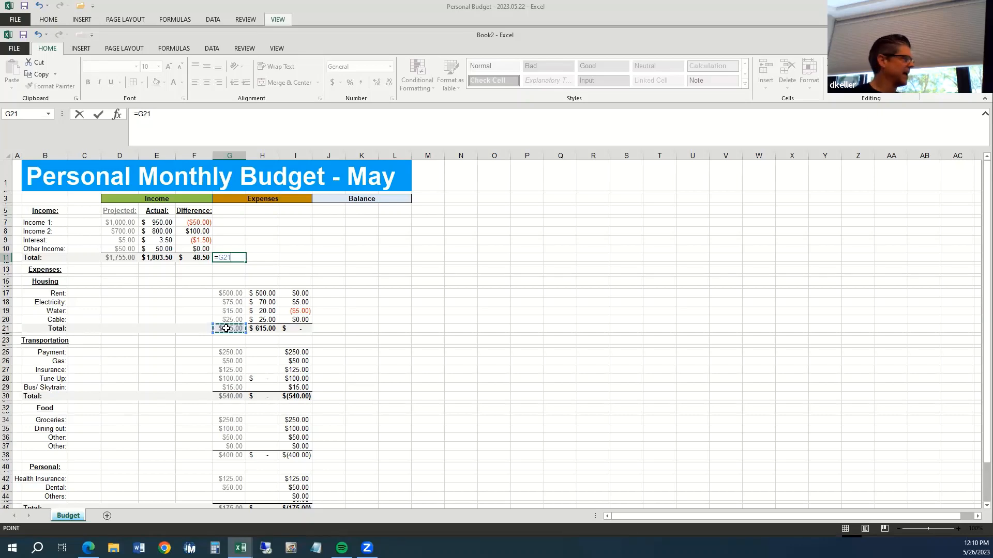
{"action": "type", "text": "+"}
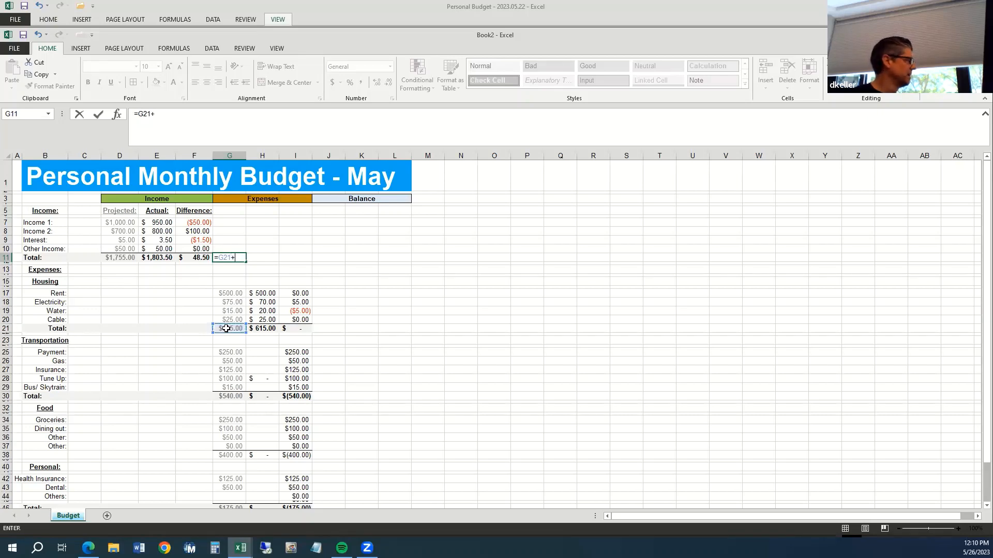
{"action": "left_click", "coordinate": [228, 397]}
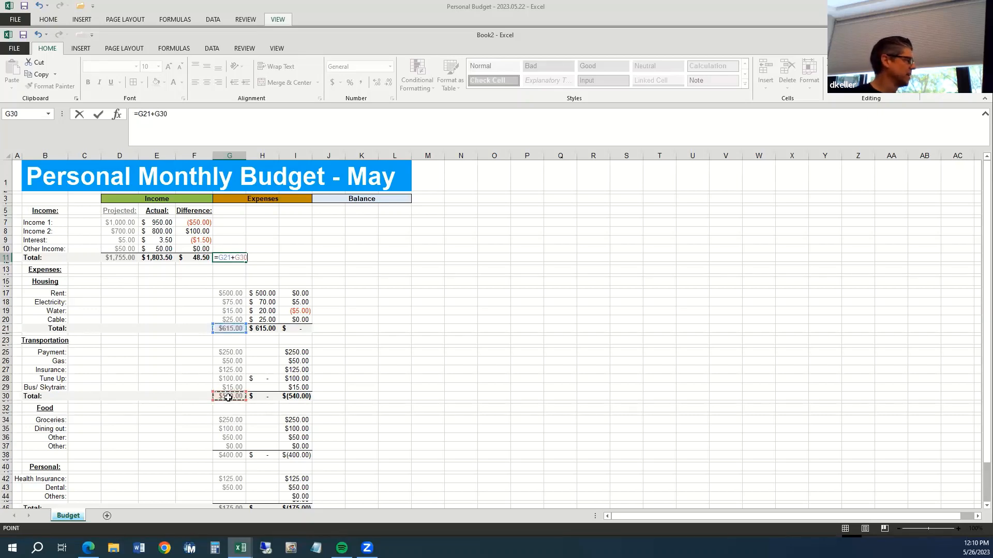
{"action": "type", "text": "+"}
{"action": "left_click", "coordinate": [231, 456]}
{"action": "type", "text": "+"}
{"action": "scroll", "coordinate": [231, 453], "scroll_direction": "down", "scroll_amount": 4}
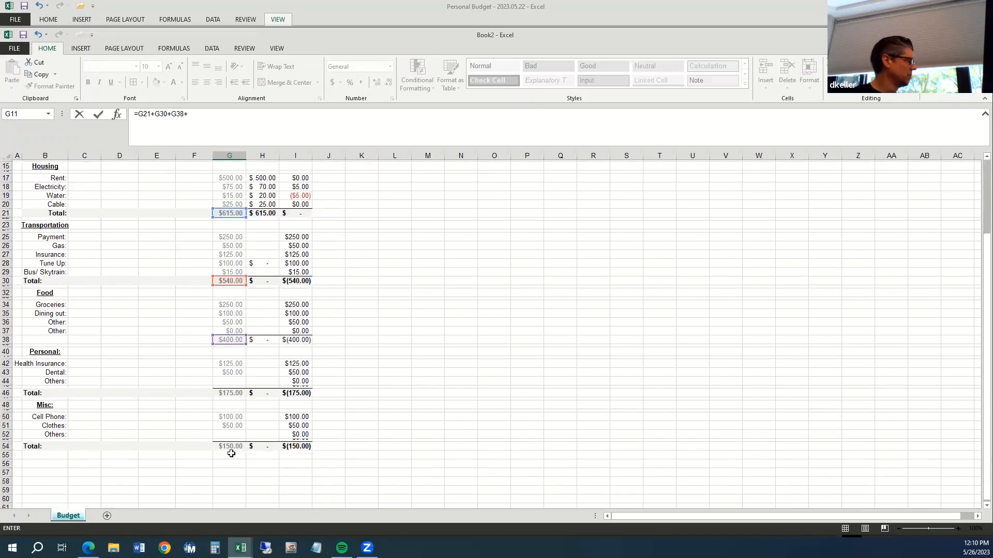
{"action": "left_click", "coordinate": [231, 392]}
{"action": "type", "text": "+"}
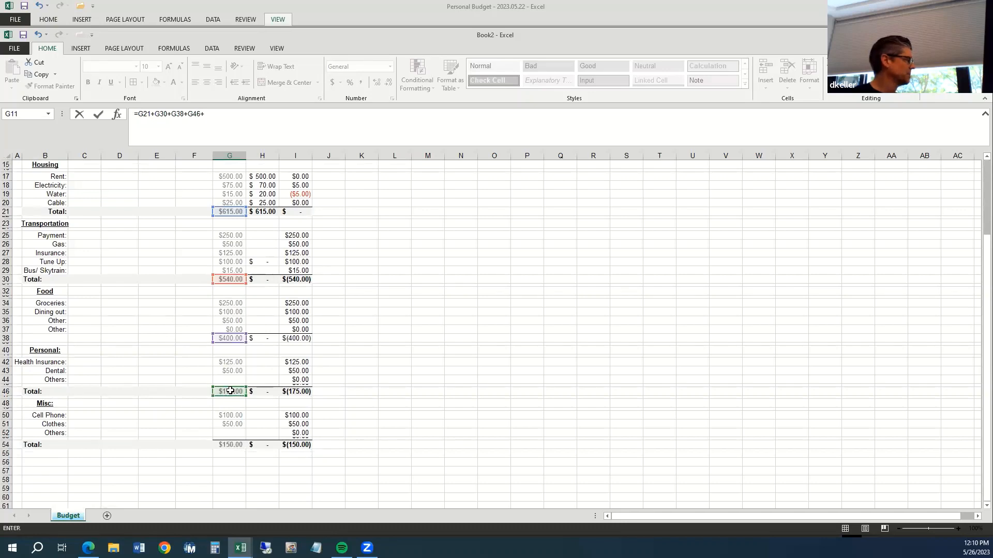
{"action": "left_click", "coordinate": [232, 445]}
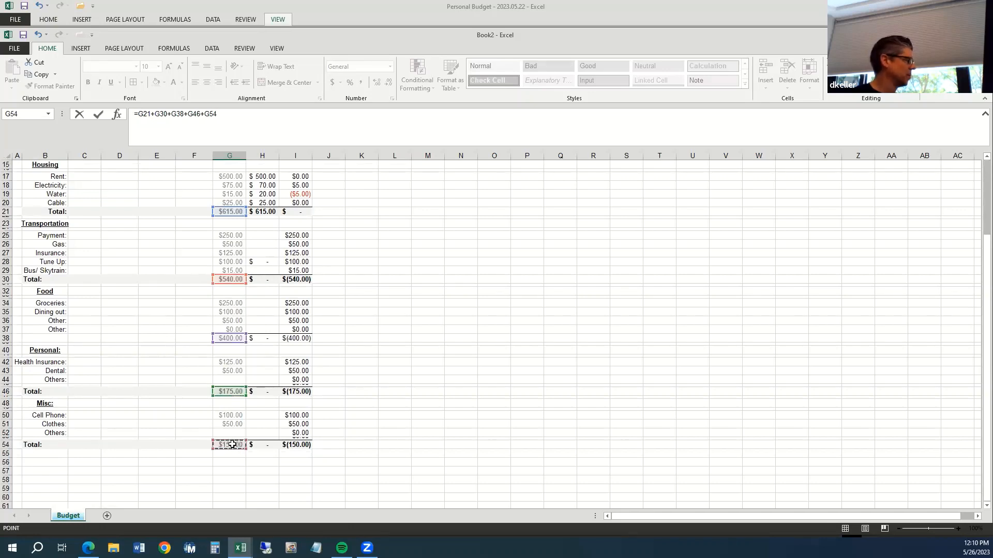
{"action": "key", "text": "ctrl+Return"}
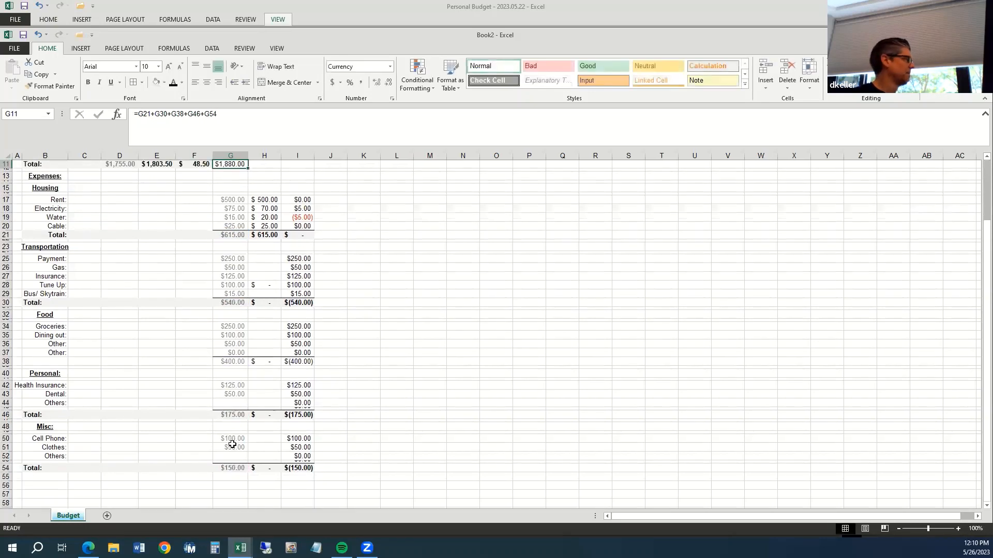
{"action": "scroll", "coordinate": [224, 446], "scroll_direction": "up", "scroll_amount": 3}
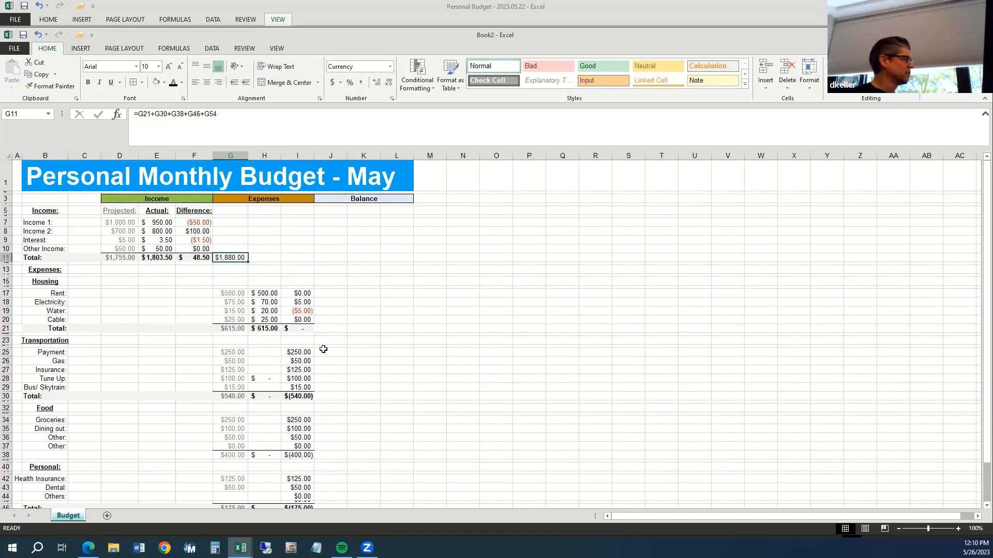
Test the G11 total by setting the projected Rent in G17 to 600 and restoring it to 500.
{"action": "left_click", "coordinate": [232, 292]}
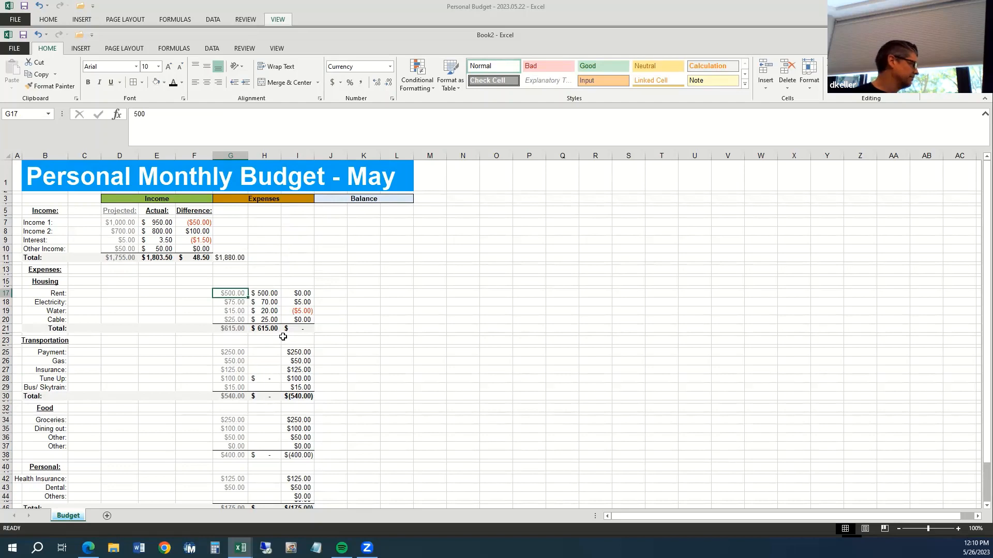
{"action": "type", "text": "6"}
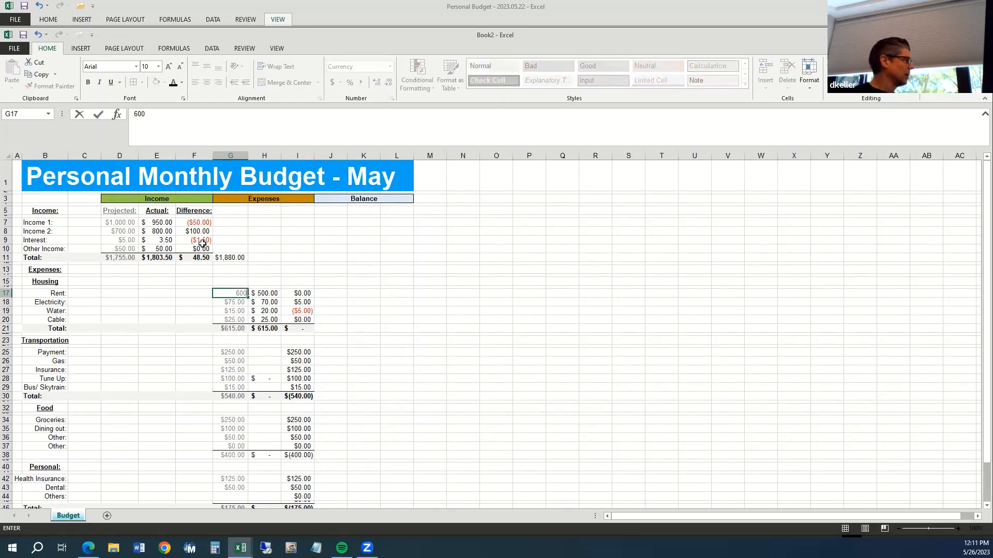
{"action": "left_click", "coordinate": [236, 257]}
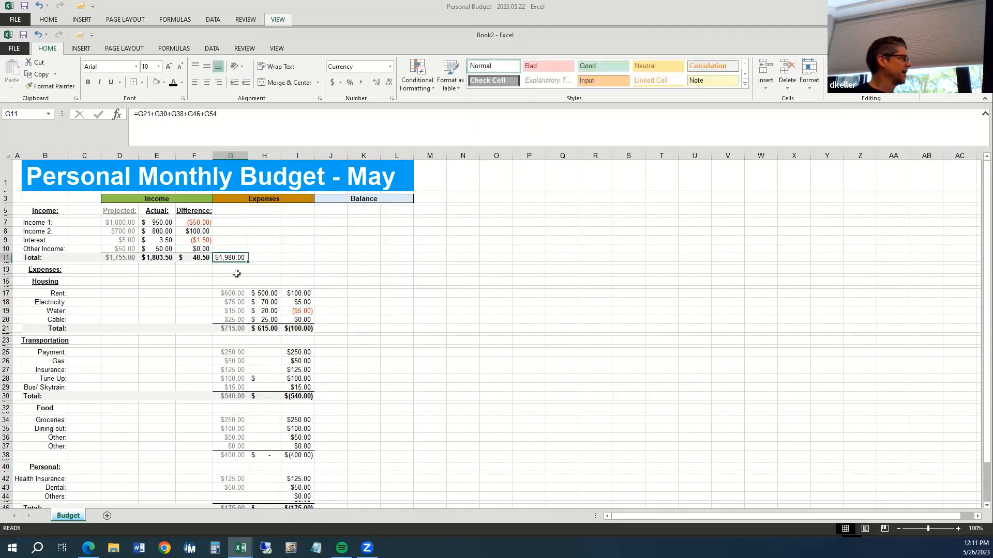
{"action": "left_click", "coordinate": [239, 294]}
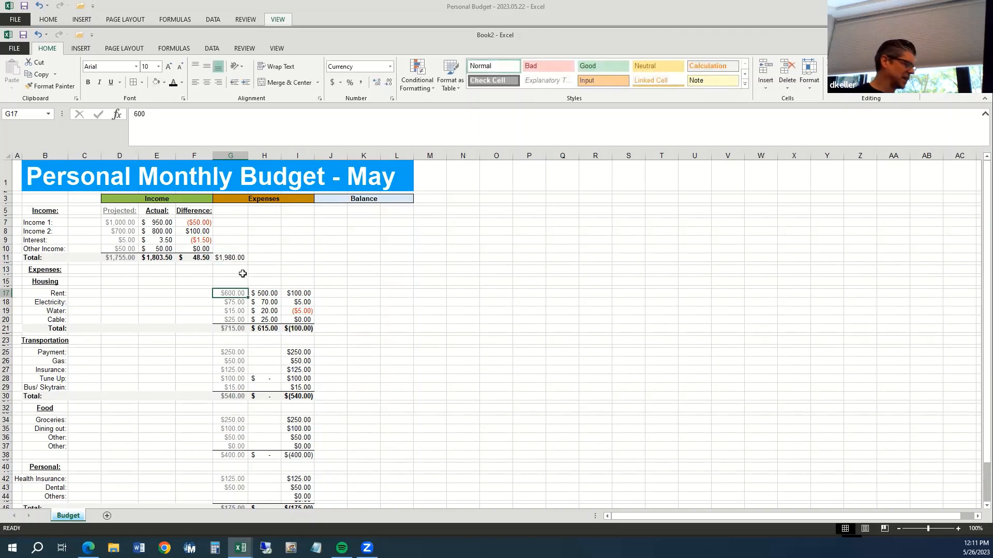
{"action": "type", "text": "500"}
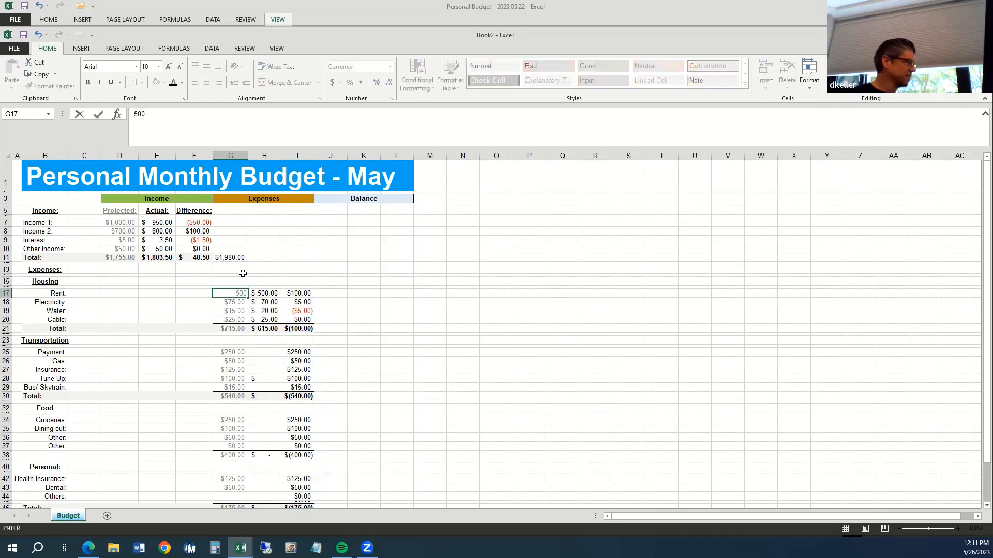
{"action": "key", "text": "ctrl+Return"}
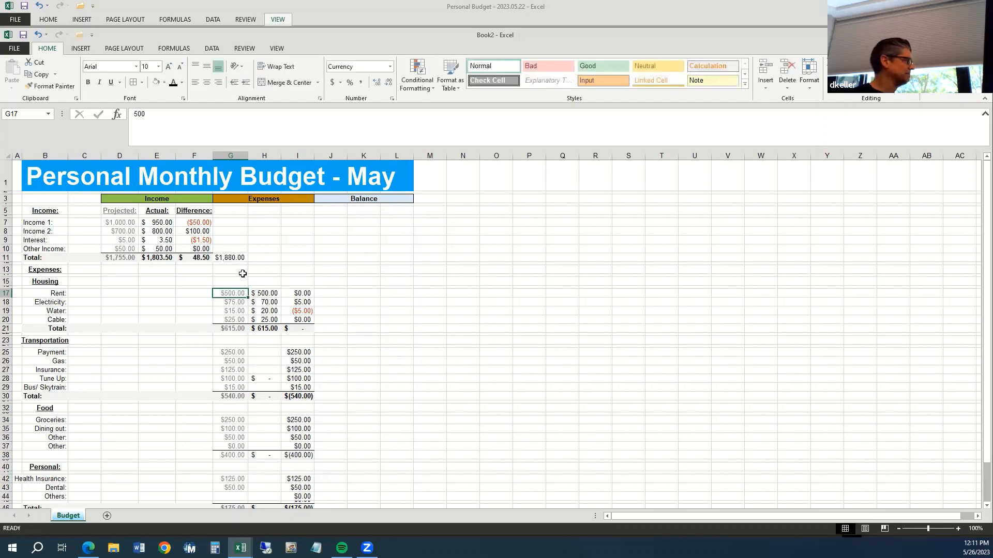
Check which cells the G11 formula references and examine the actual section totals in column H.
{"action": "left_click", "coordinate": [239, 259]}
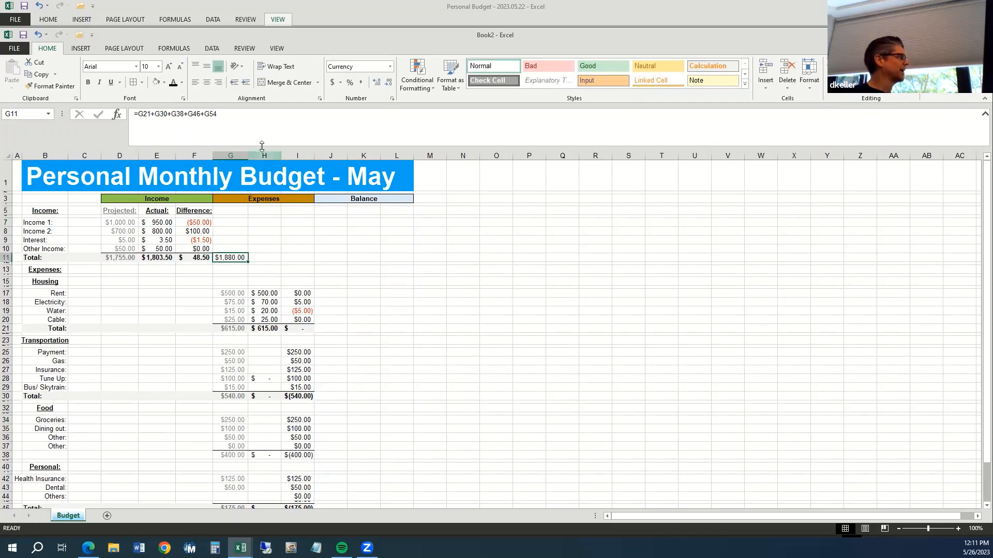
{"action": "left_click", "coordinate": [253, 116]}
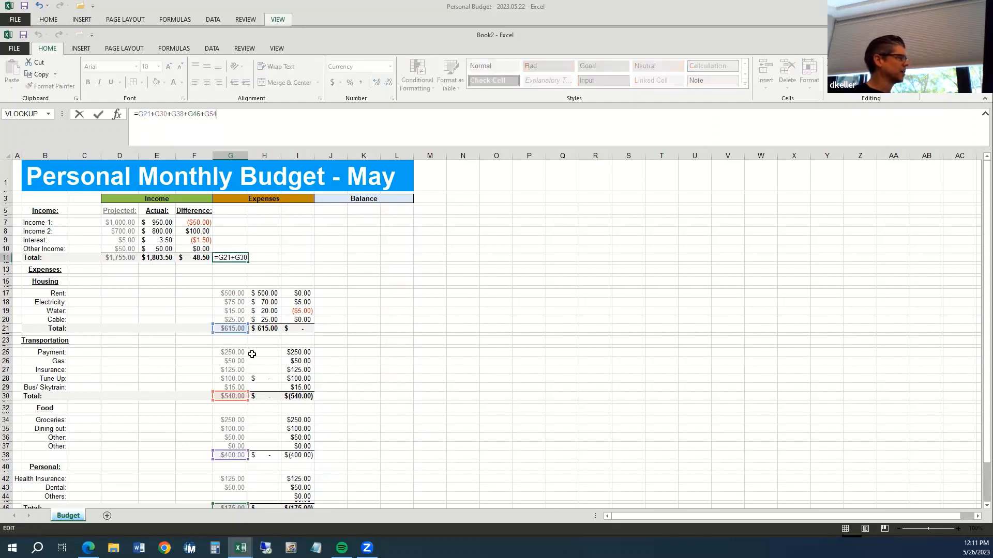
{"action": "scroll", "coordinate": [252, 354], "scroll_direction": "down", "scroll_amount": 5}
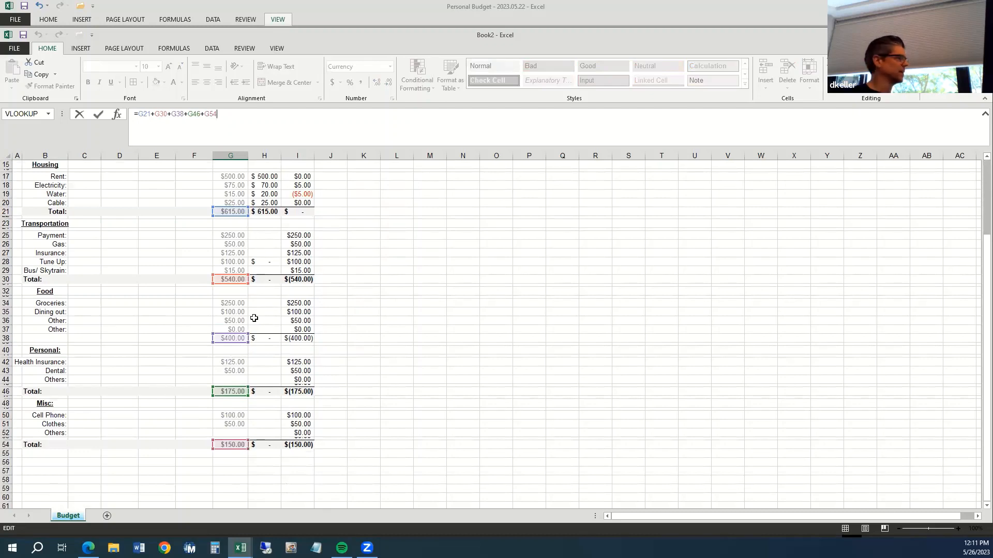
{"action": "key", "text": "ctrl+Return"}
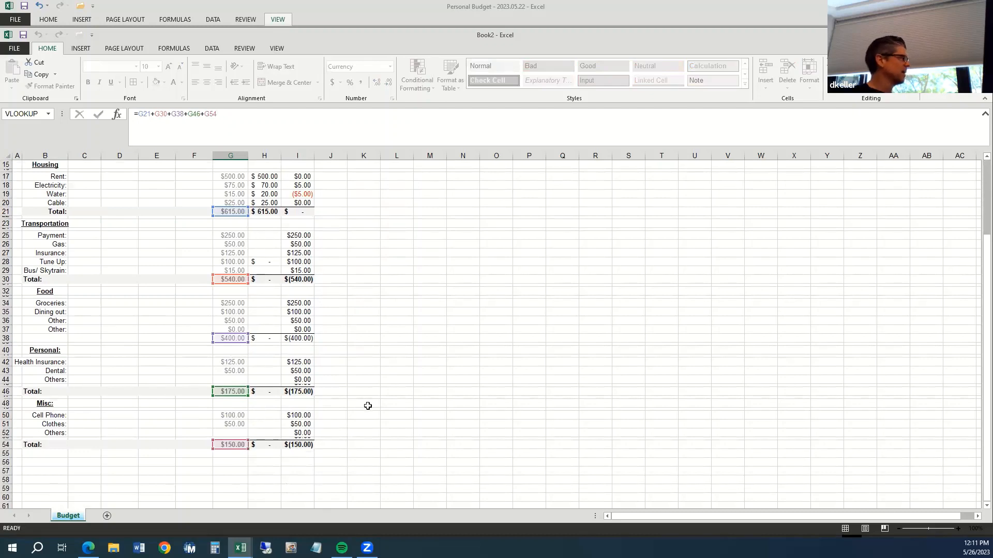
{"action": "scroll", "coordinate": [367, 405], "scroll_direction": "up", "scroll_amount": 5}
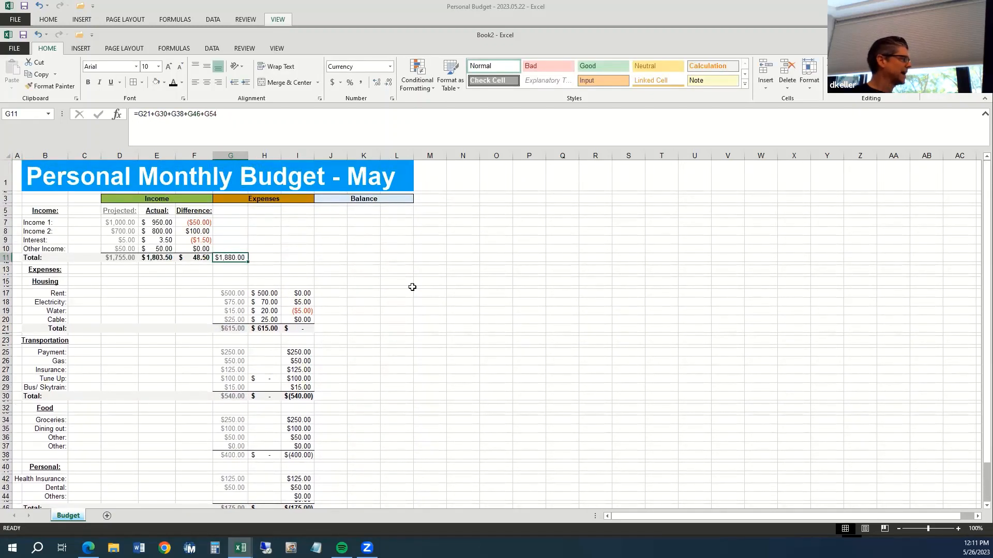
{"action": "left_click", "coordinate": [264, 259]}
{"action": "left_click", "coordinate": [266, 328]}
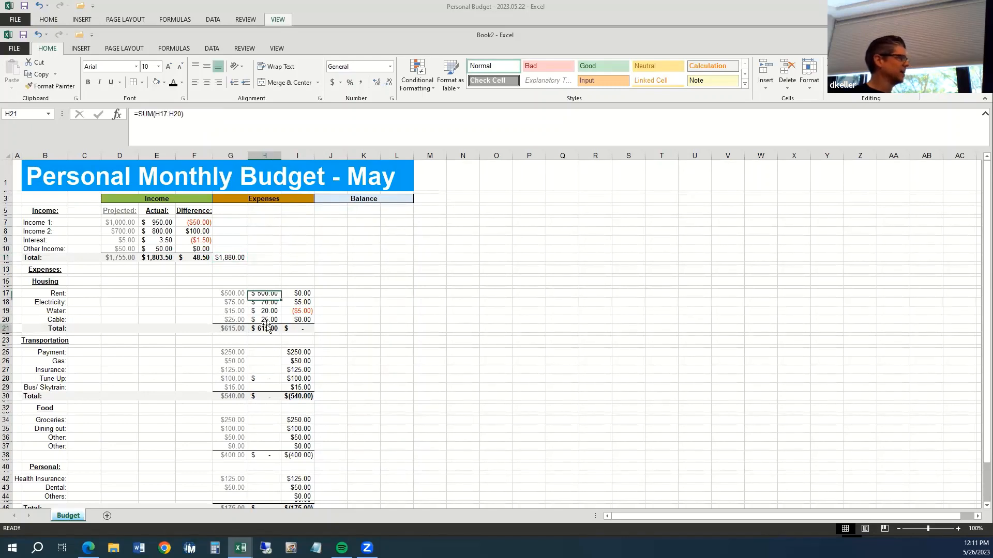
{"action": "left_click", "coordinate": [268, 396]}
{"action": "scroll", "coordinate": [267, 400], "scroll_direction": "down", "scroll_amount": 2}
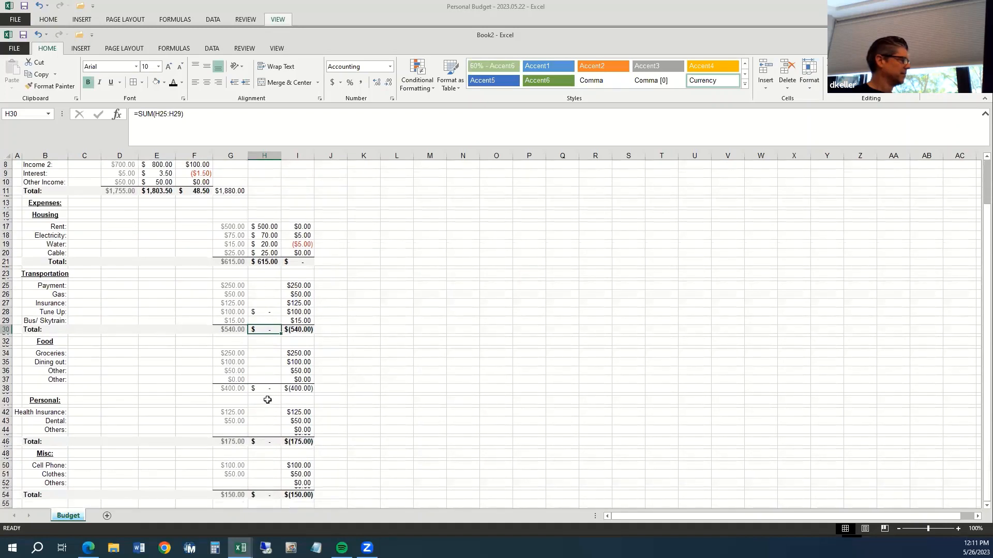
{"action": "left_click", "coordinate": [267, 441]}
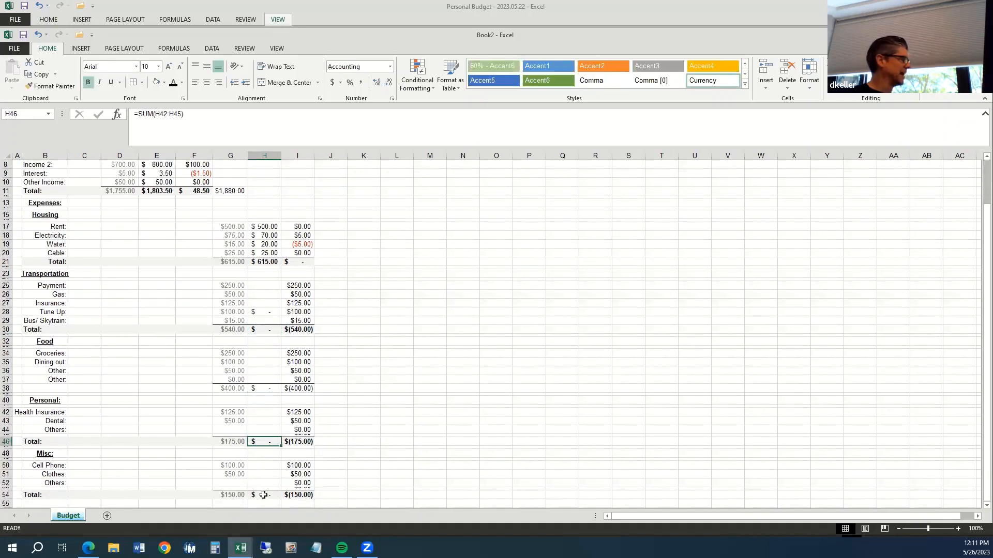
{"action": "left_click", "coordinate": [263, 494]}
{"action": "scroll", "coordinate": [278, 427], "scroll_direction": "up", "scroll_amount": 2}
Copy the projected expenses total formula from G11 to H11 and check its references to the section totals.
{"action": "left_click", "coordinate": [237, 259]}
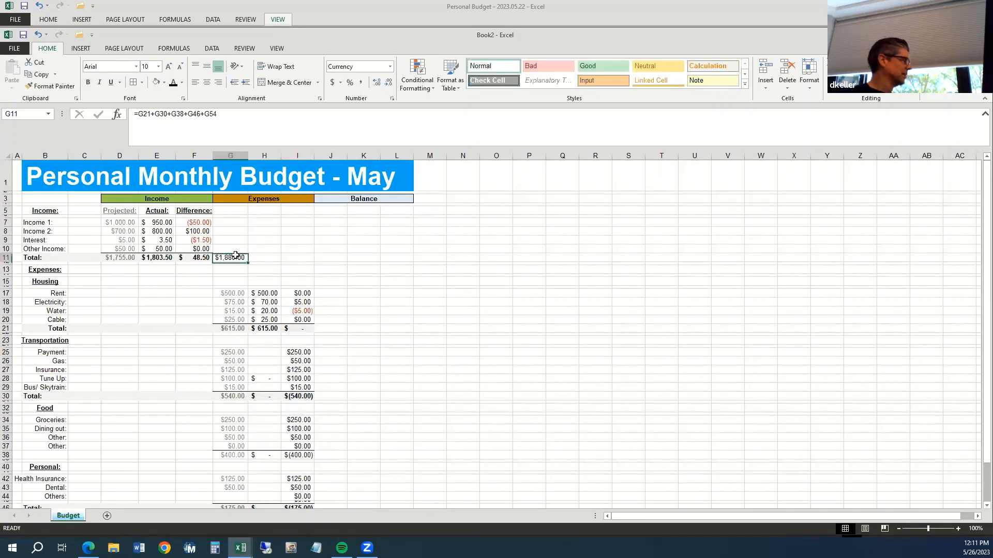
{"action": "key", "text": "ctrl+c"}
{"action": "key", "text": "Right"}
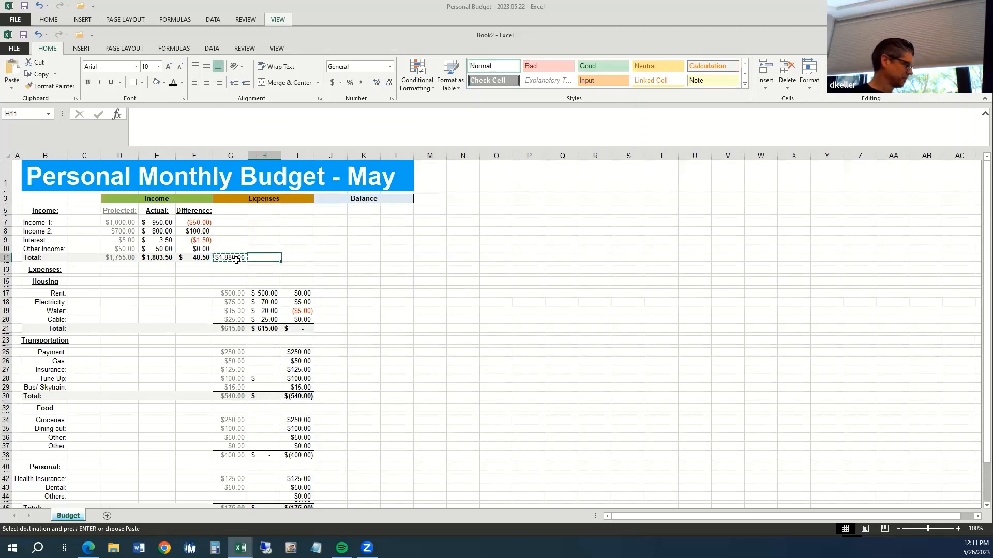
{"action": "key", "text": "ctrl+v"}
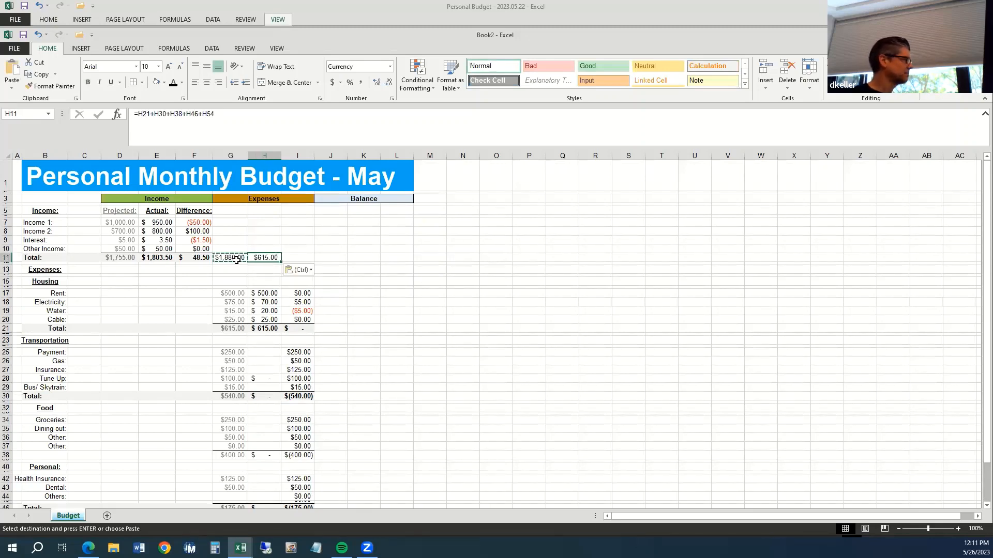
{"action": "key", "text": "Right"}
{"action": "key", "text": "Left"}
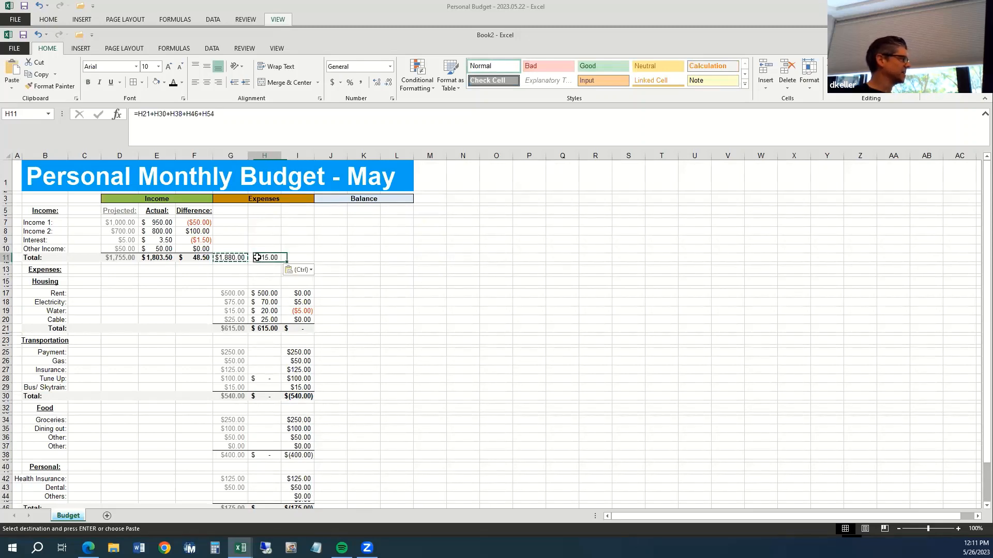
{"action": "left_click", "coordinate": [250, 118]}
{"action": "scroll", "coordinate": [331, 372], "scroll_direction": "down", "scroll_amount": 7}
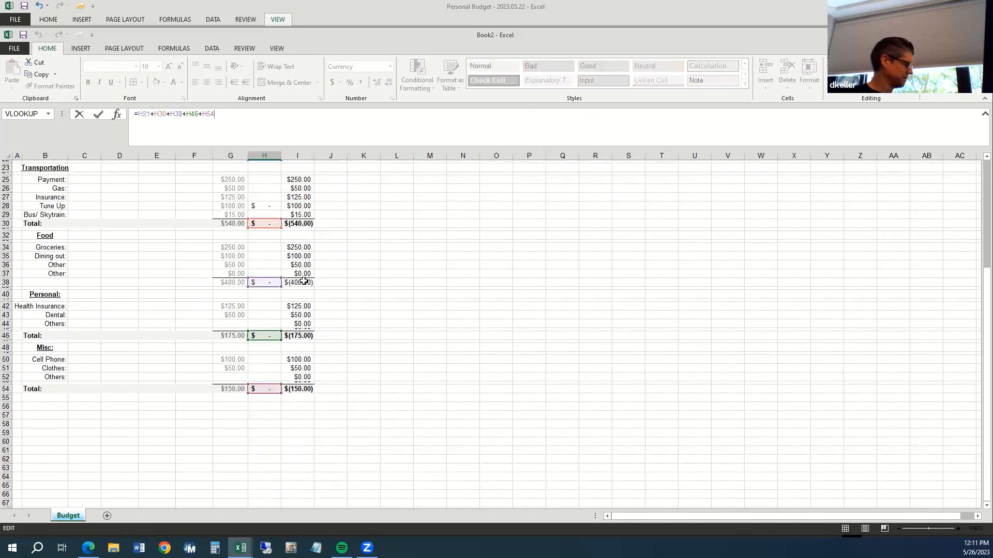
{"action": "key", "text": "Escape"}
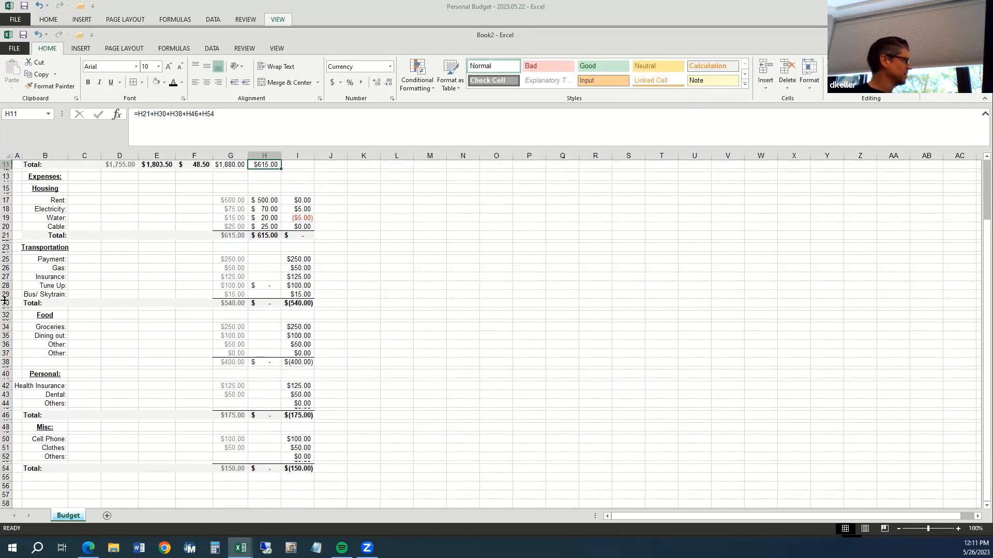
Copy the formatting of the Transportation total row 30 onto the Food total row 38 with Format Painter.
{"action": "left_click_drag", "start_coordinate": [62, 361], "coordinate": [268, 363]}
{"action": "left_click", "coordinate": [52, 302]}
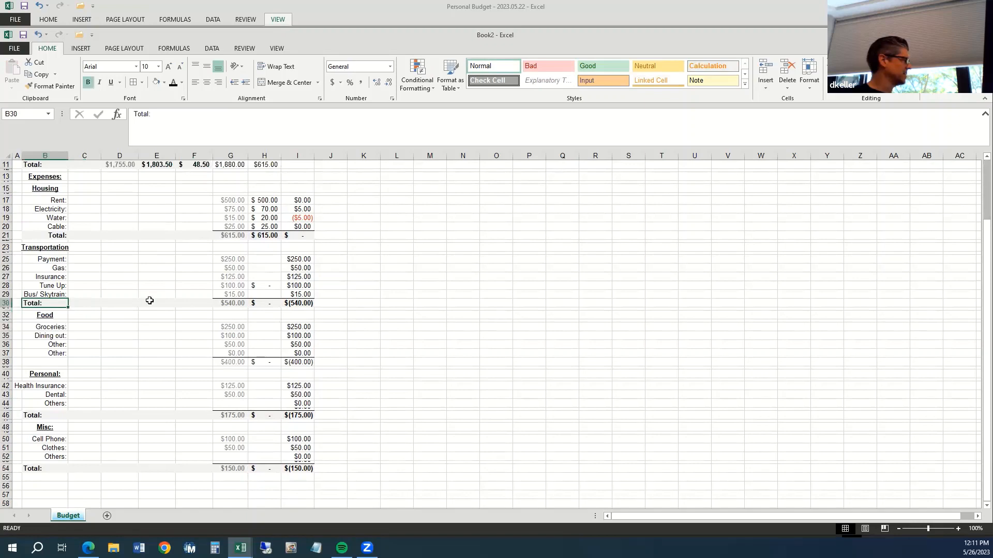
{"action": "left_click", "coordinate": [8, 302]}
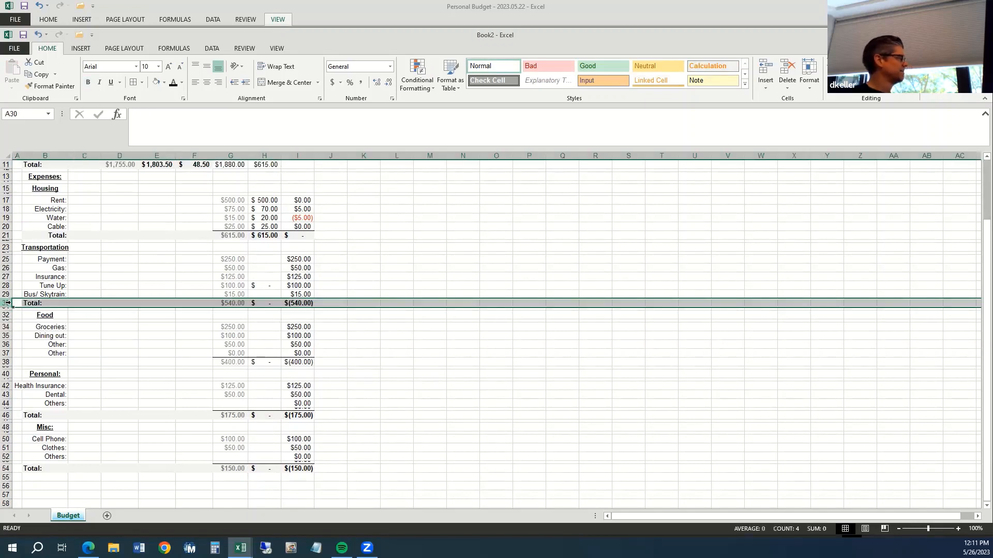
{"action": "left_click", "coordinate": [58, 90]}
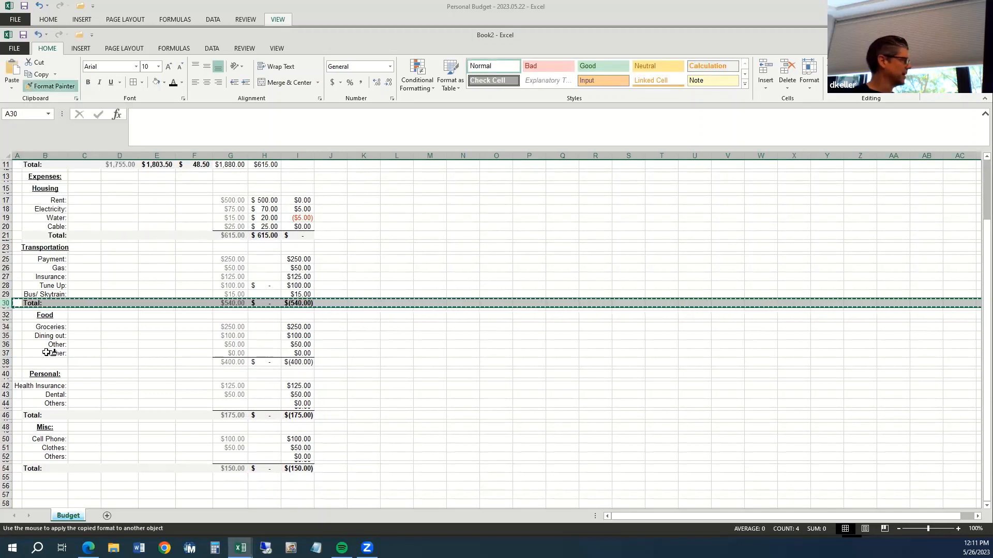
{"action": "left_click", "coordinate": [7, 363]}
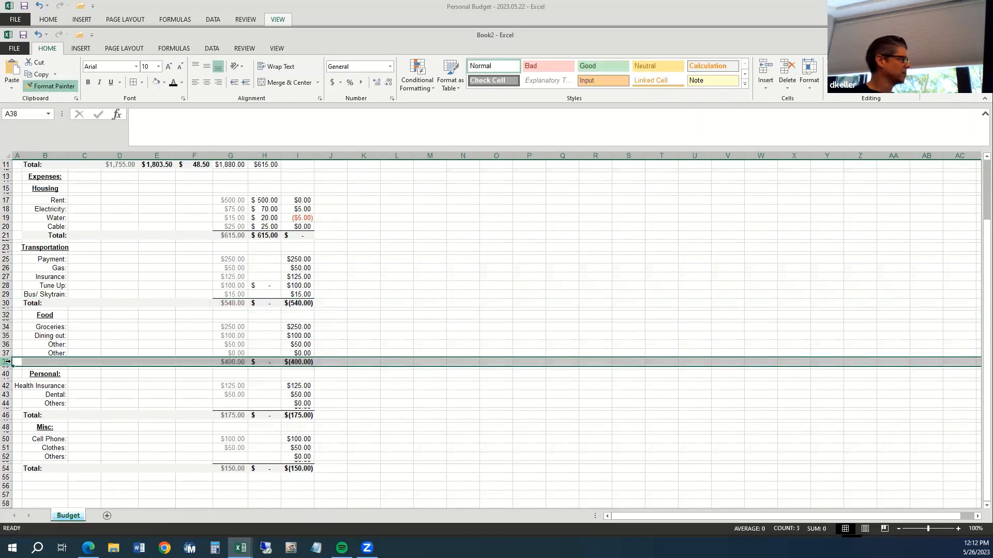
Label the Food total row by entering "Total:" in B38.
{"action": "left_click", "coordinate": [39, 362]}
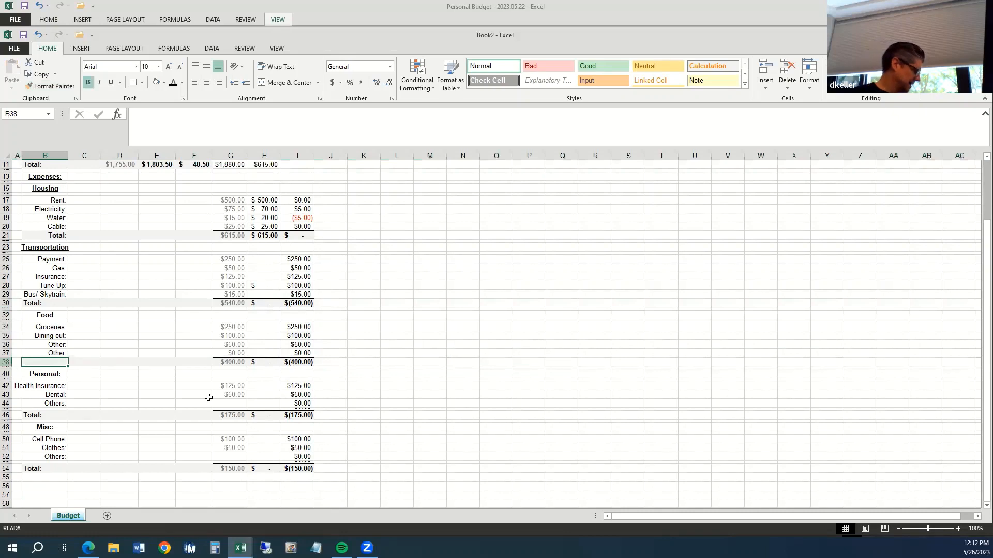
{"action": "type", "text": "Total"}
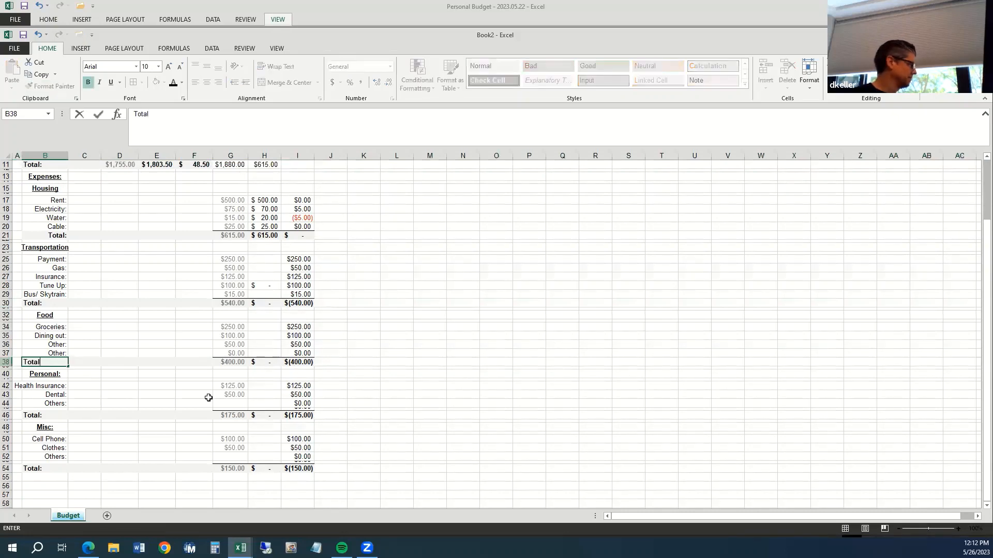
{"action": "type", "text": ":"}
{"action": "key", "text": "ctrl+Return"}
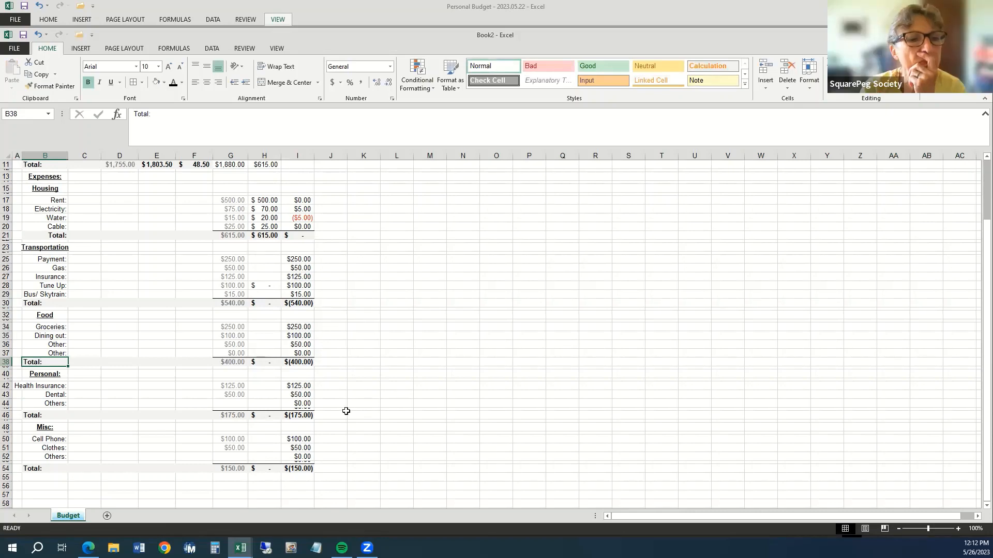
Copy the actual expenses total formula from H11 to I11 to sum the section differences.
{"action": "scroll", "coordinate": [346, 411], "scroll_direction": "up", "scroll_amount": 3}
{"action": "left_click", "coordinate": [267, 257]}
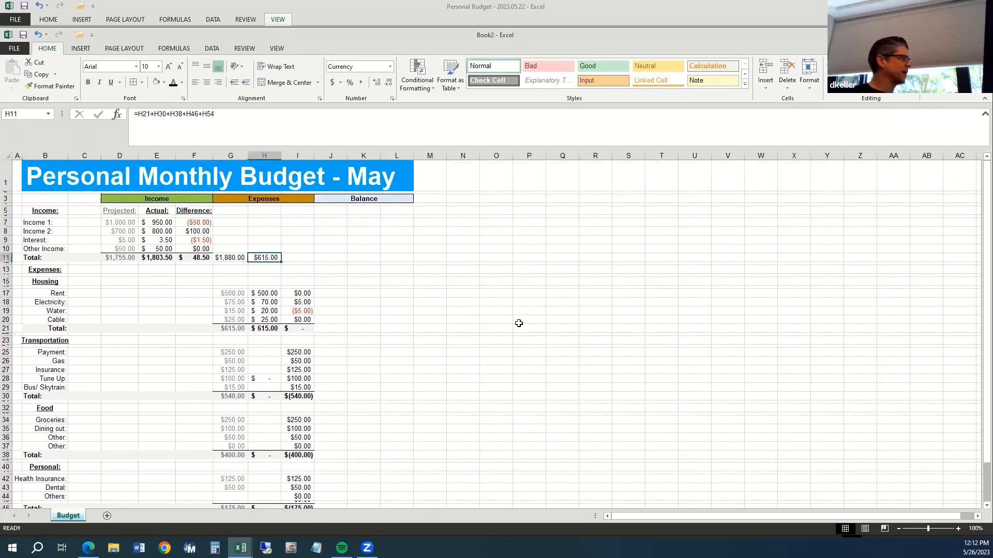
{"action": "key", "text": "ctrl+c"}
{"action": "key", "text": "Right"}
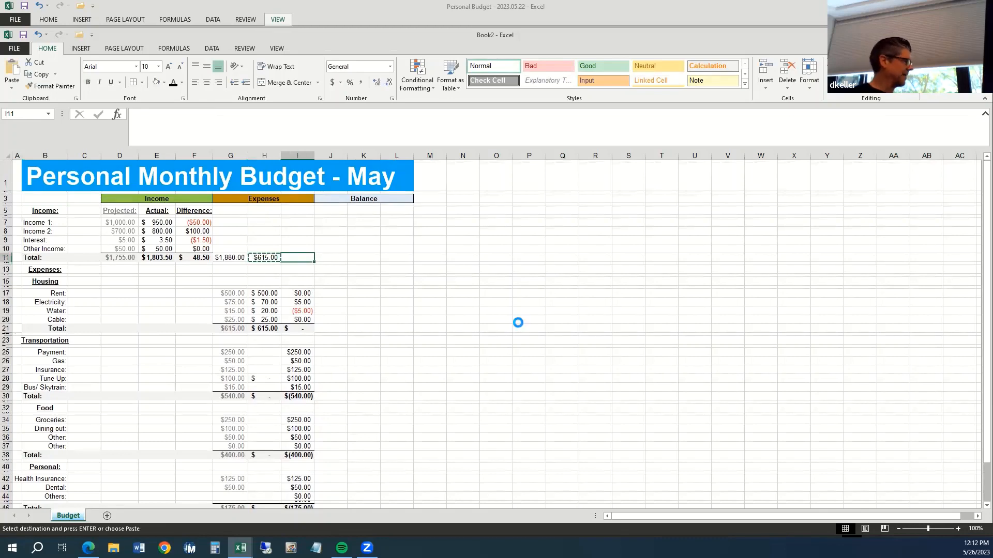
{"action": "key", "text": "ctrl+v"}
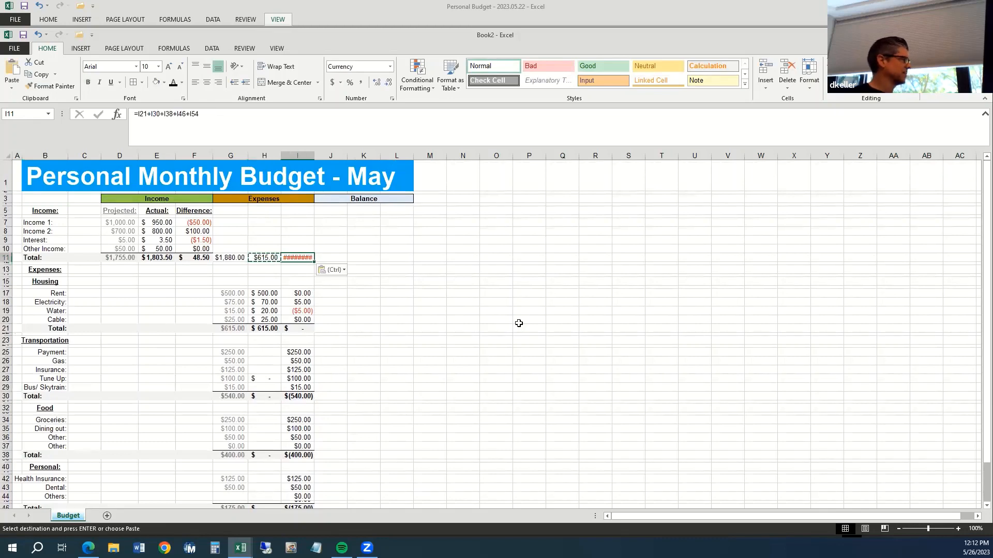
Enter the actual Transportation expenses of 250 for Payment in H25 and 65 for Gas in H26.
{"action": "left_click", "coordinate": [272, 352]}
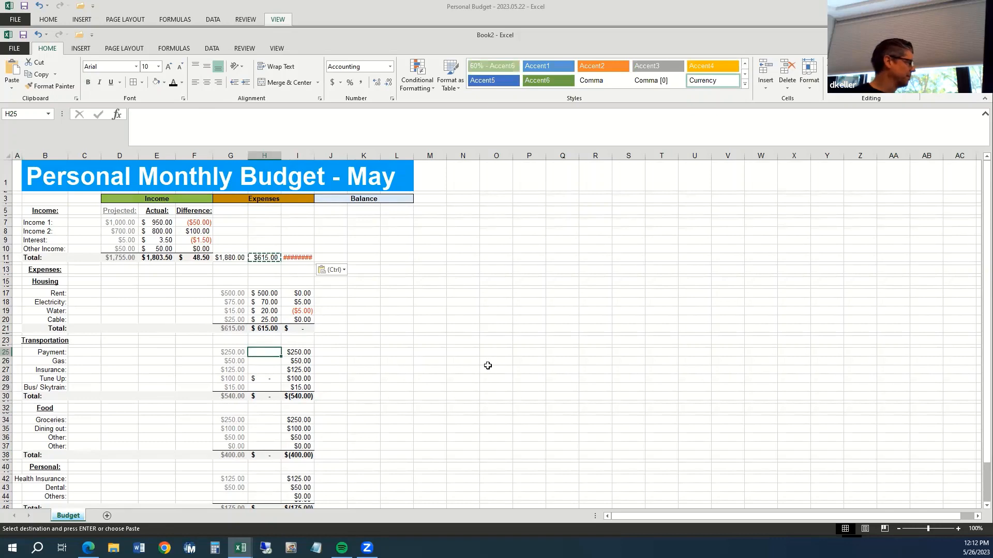
{"action": "type", "text": "250"}
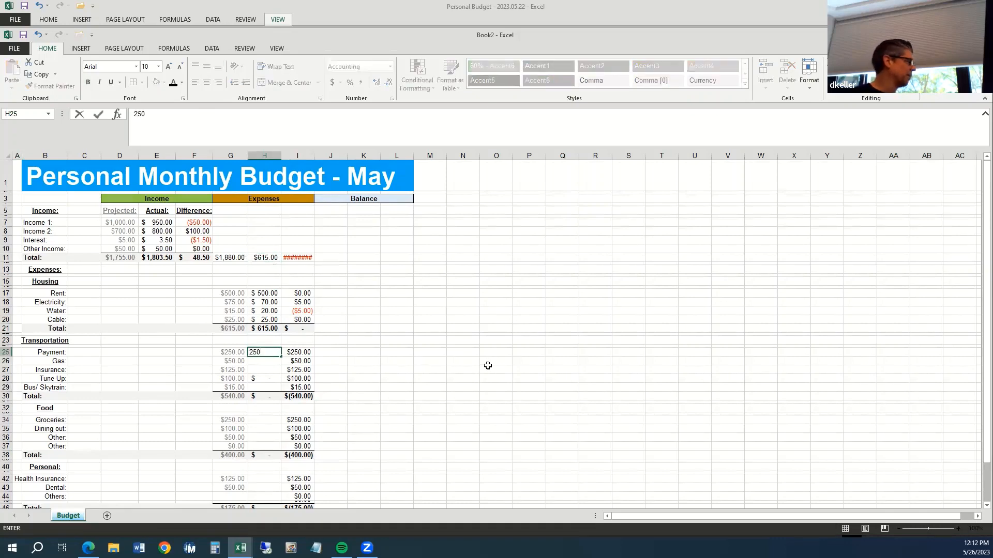
{"action": "key", "text": "Return"}
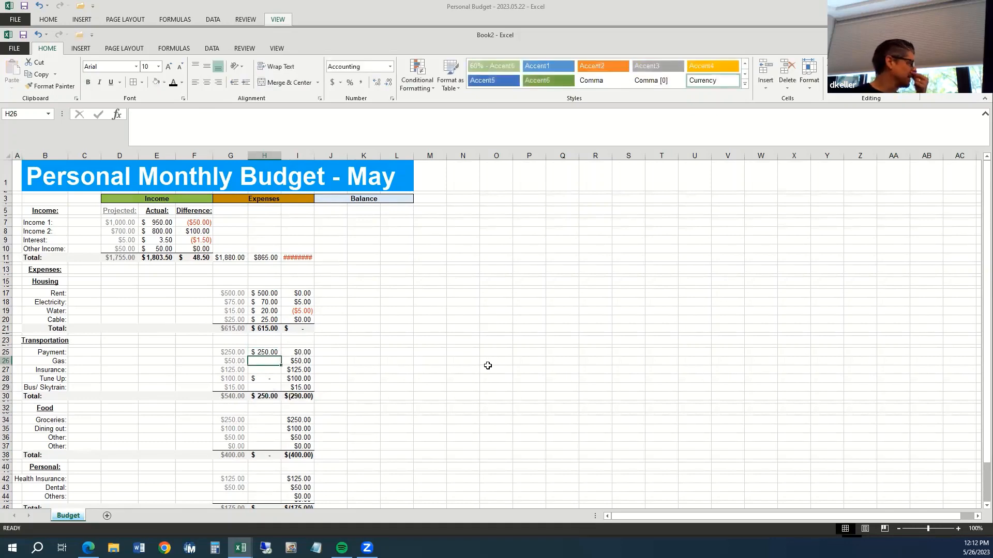
{"action": "type", "text": "65"}
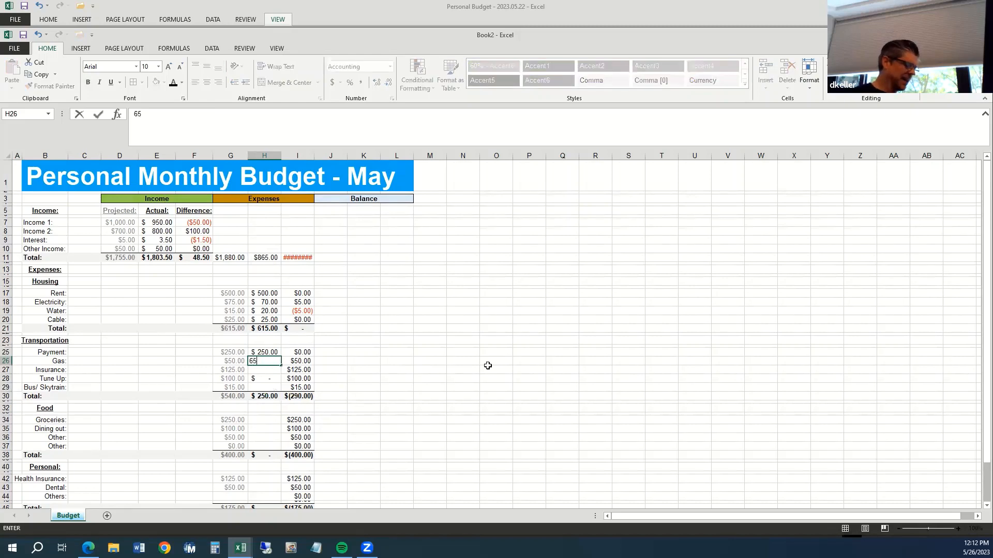
{"action": "key", "text": "Return"}
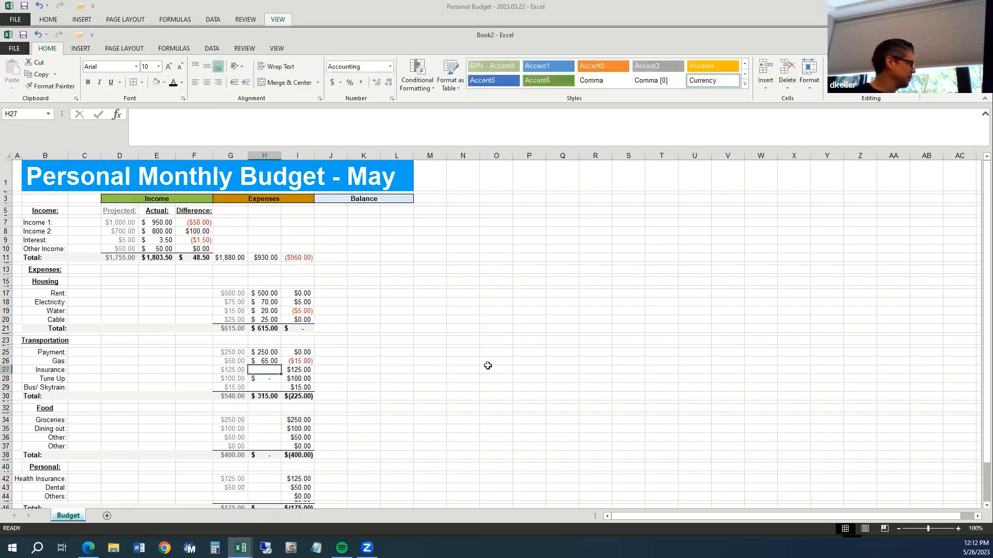
Enter the remaining actual Transportation expenses: 125 for Insurance in H27, 0 for Tune Up in H28 and 25 for Bus/Skytrain in H29.
{"action": "type", "text": "125"}
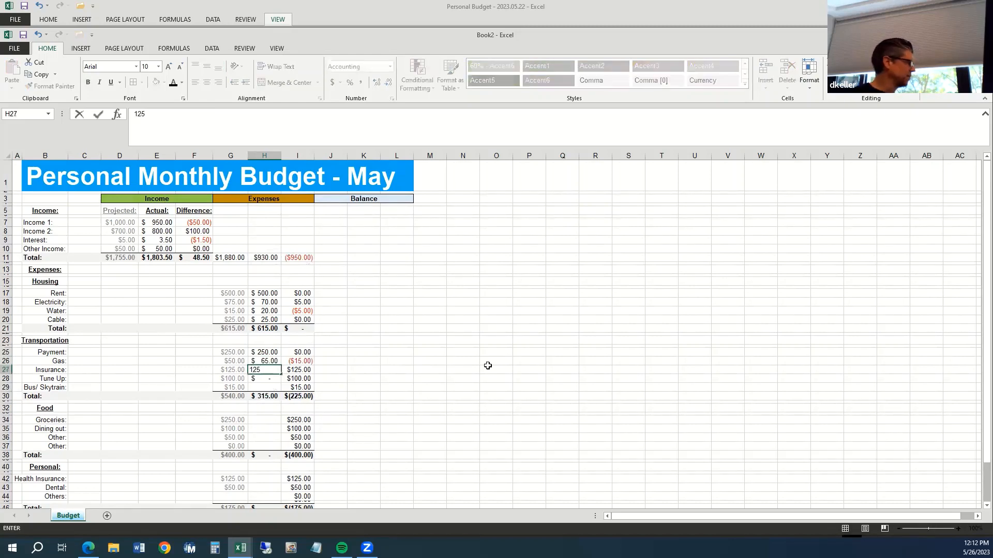
{"action": "key", "text": "Return"}
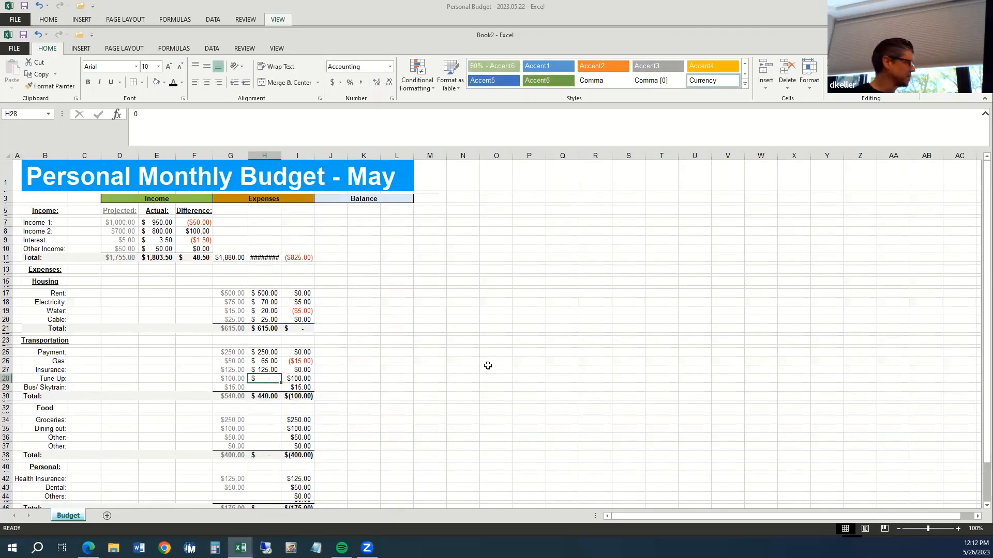
{"action": "type", "text": "0"}
{"action": "key", "text": "Return"}
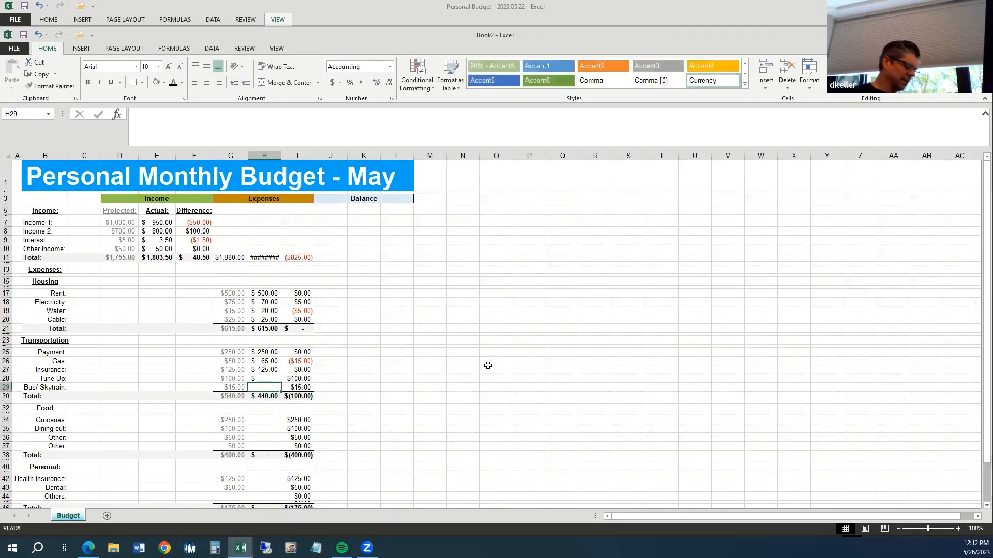
{"action": "type", "text": "25"}
{"action": "key", "text": "Return"}
Enter the actual Food expenses in H34:H37: 200 for Groceries, 150 for Dining out, 25 for the first Other and 0 for the second.
{"action": "key", "text": "Return"}
{"action": "key", "text": "Return"}
{"action": "key", "text": "Return"}
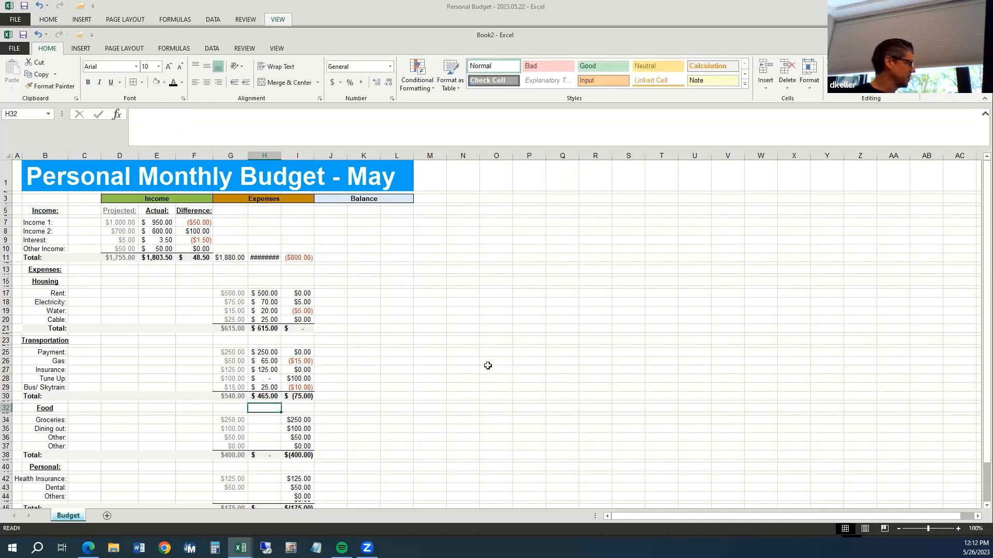
{"action": "key", "text": "Return"}
{"action": "type", "text": "200"}
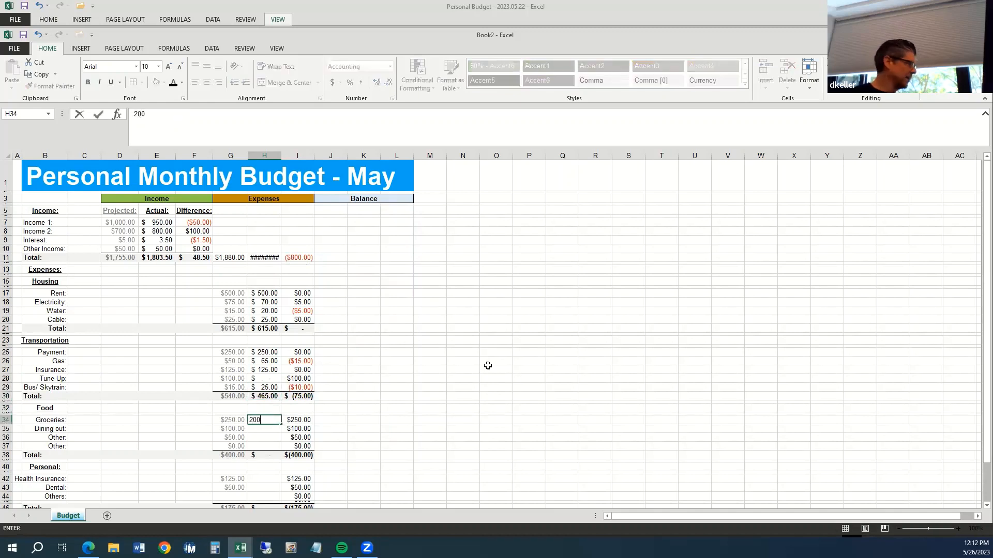
{"action": "key", "text": "Return"}
{"action": "type", "text": "150"}
{"action": "key", "text": "Return"}
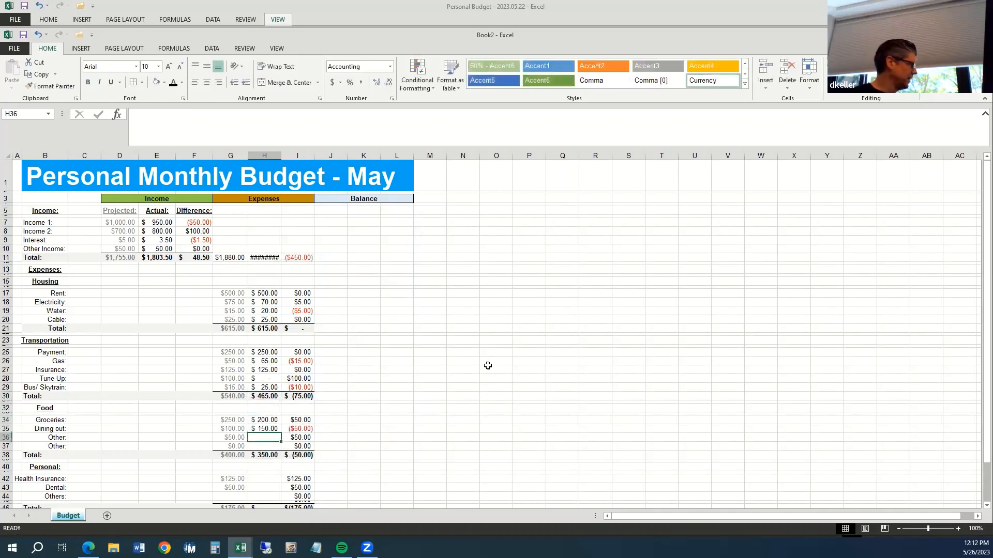
{"action": "type", "text": "25"}
{"action": "key", "text": "Return"}
{"action": "type", "text": "00"}
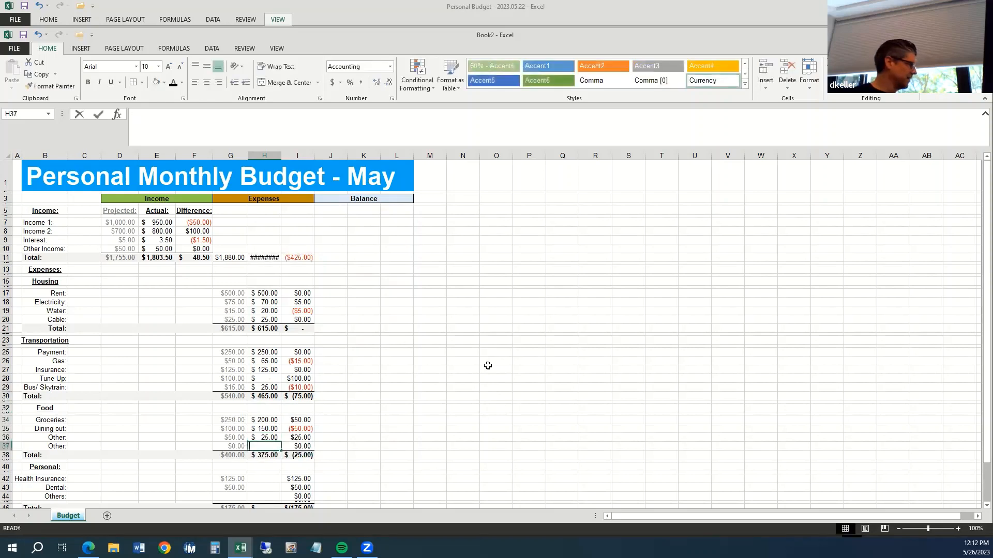
{"action": "key", "text": "Return"}
Enter the actual Personal expenses of 125 for Health Insurance in H42 and 50 for Dental in H43.
{"action": "key", "text": "Return"}
{"action": "key", "text": "Return"}
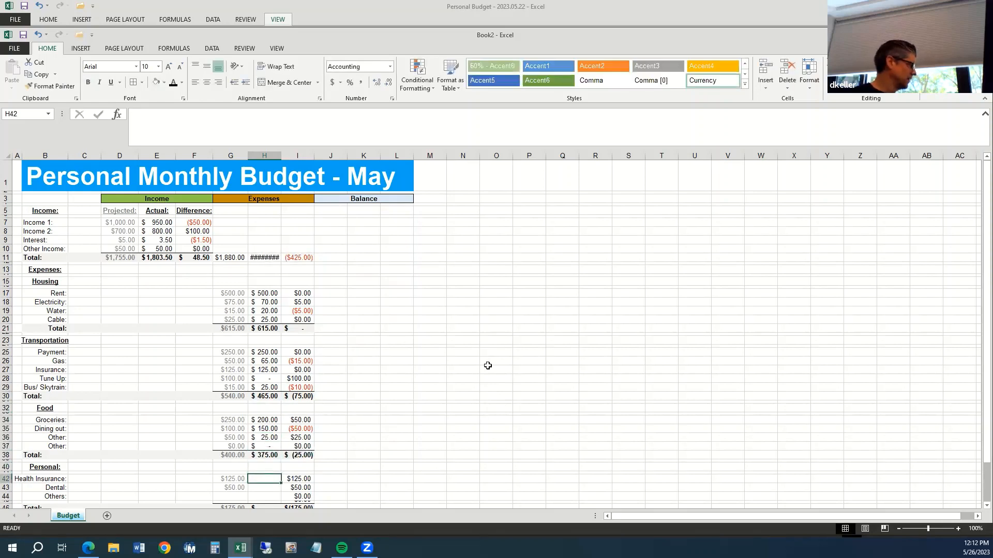
{"action": "type", "text": "125"}
{"action": "key", "text": "Return"}
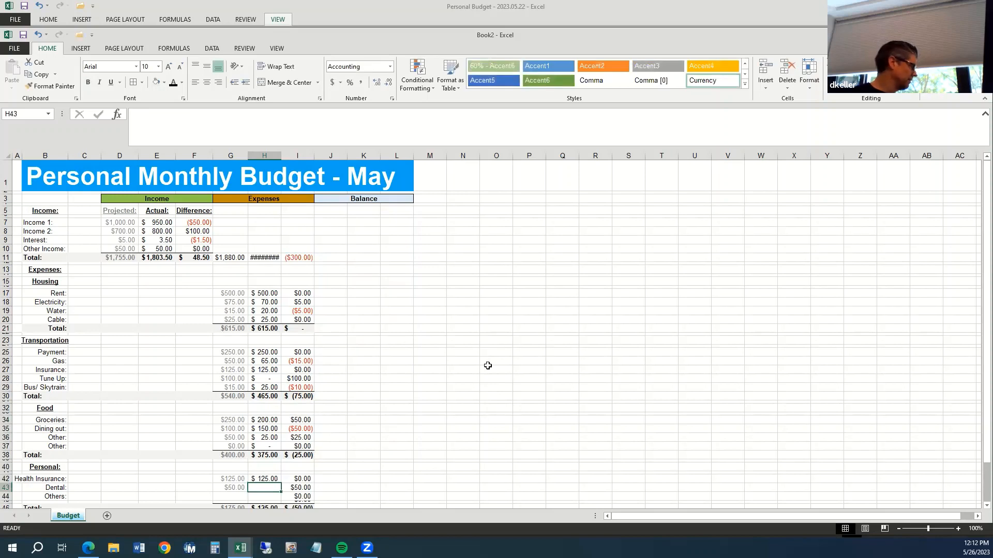
{"action": "type", "text": "50"}
{"action": "key", "text": "Return"}
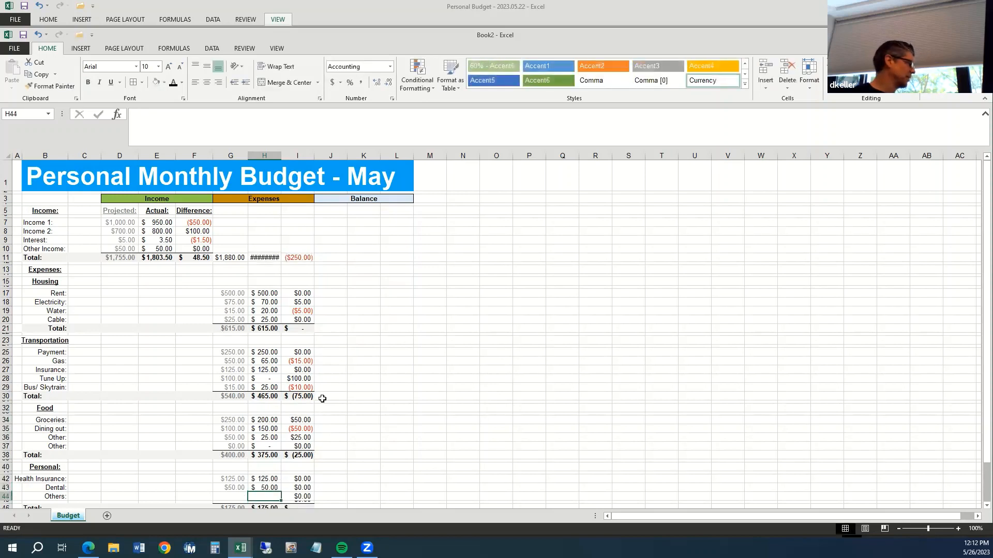
Enter the actual Misc expenses of 90 for Cell Phone in H50 and 250 for Clothes in H51.
{"action": "scroll", "coordinate": [321, 398], "scroll_direction": "down", "scroll_amount": 7}
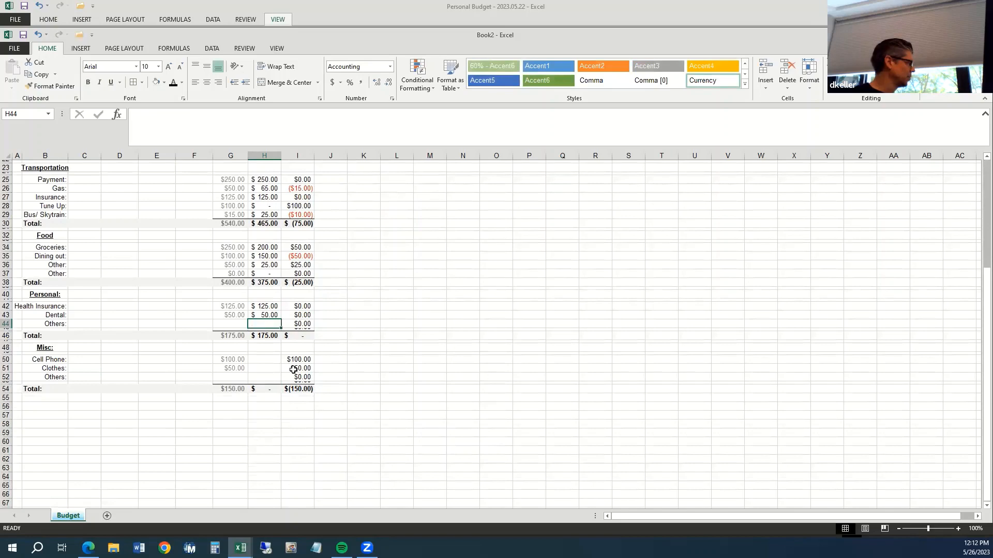
{"action": "left_click", "coordinate": [265, 360]}
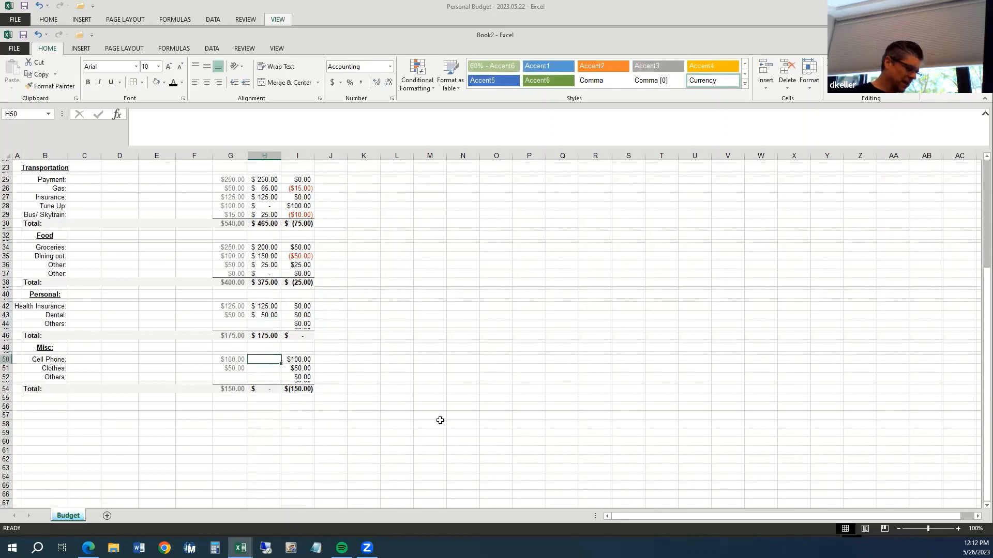
{"action": "type", "text": "90"}
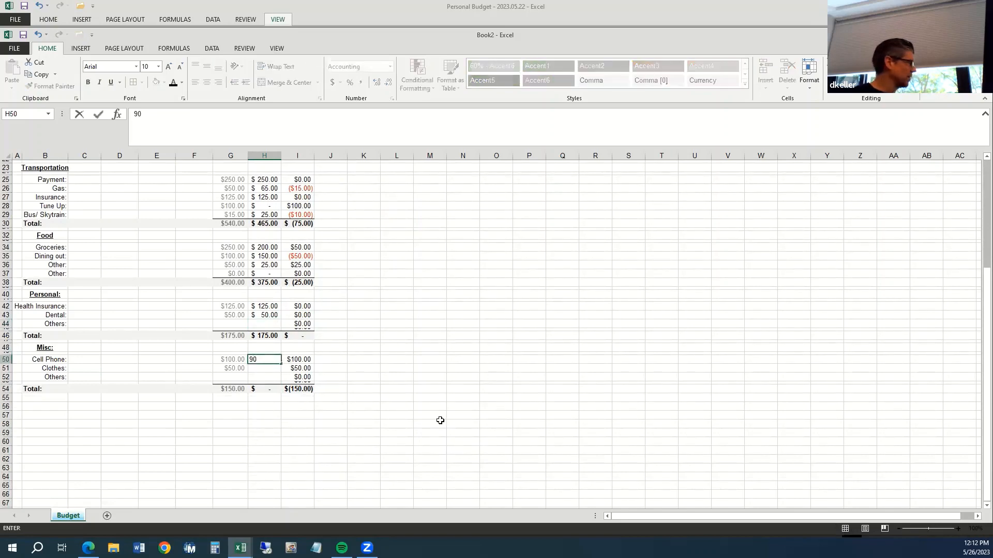
{"action": "key", "text": "Return"}
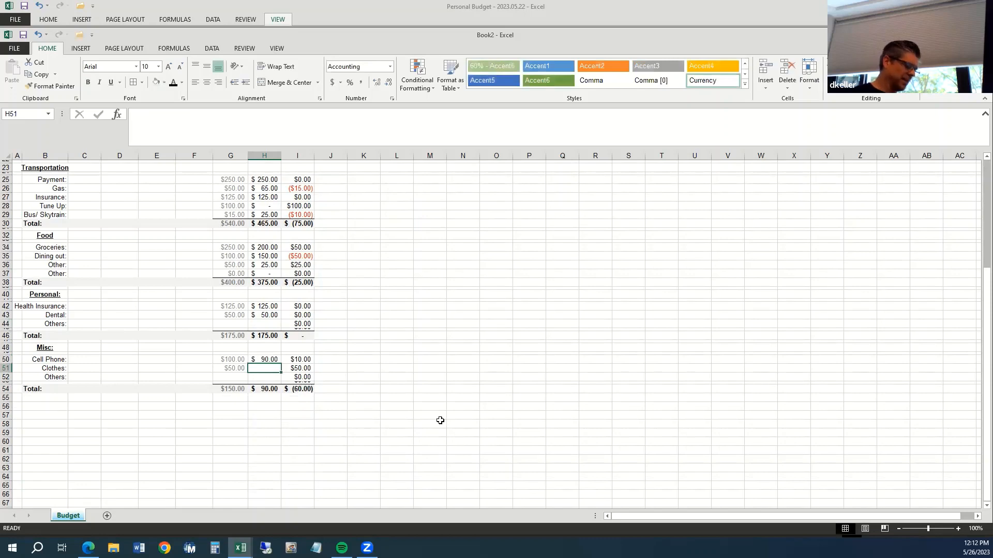
{"action": "type", "text": "250"}
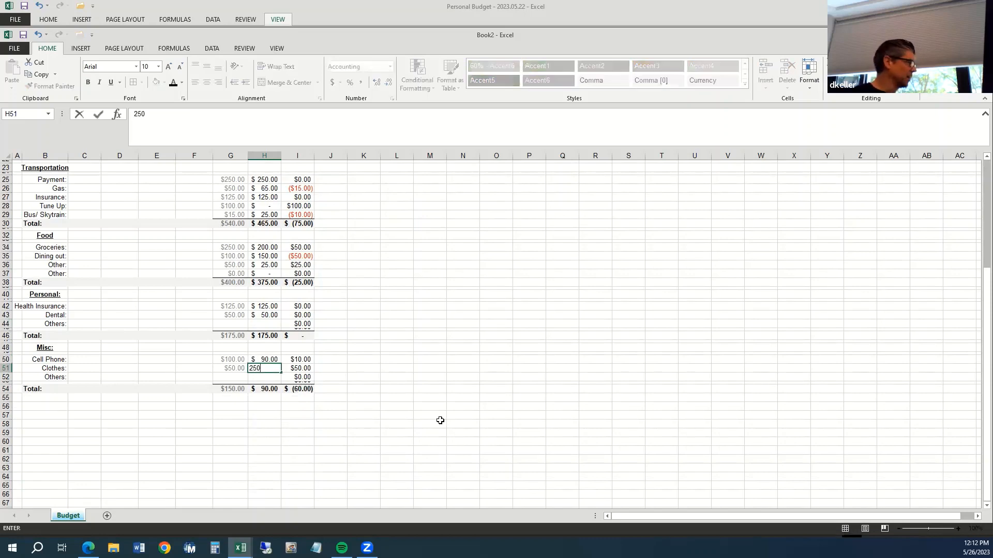
{"action": "key", "text": "Up"}
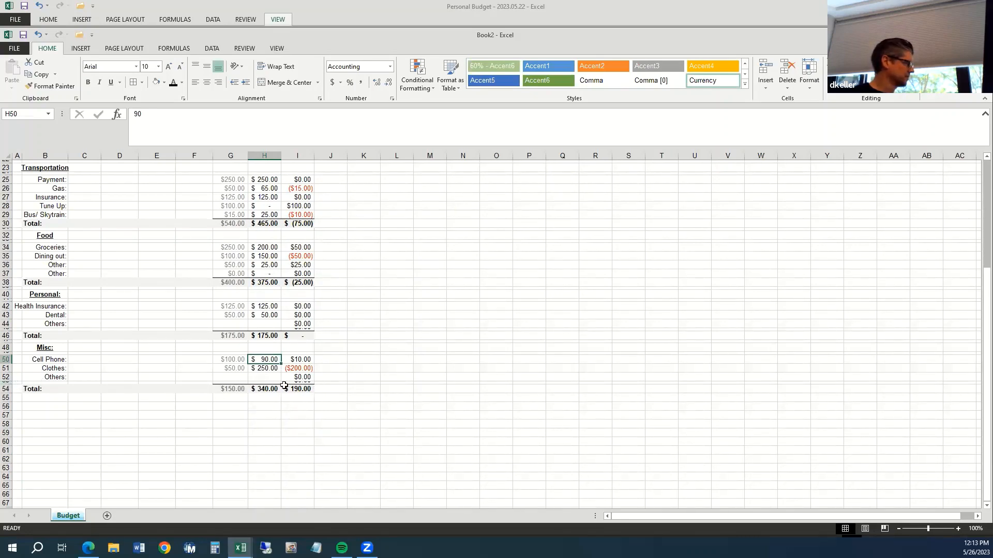
{"action": "left_click", "coordinate": [240, 383]}
{"action": "left_click_drag", "start_coordinate": [241, 384], "coordinate": [307, 387]}
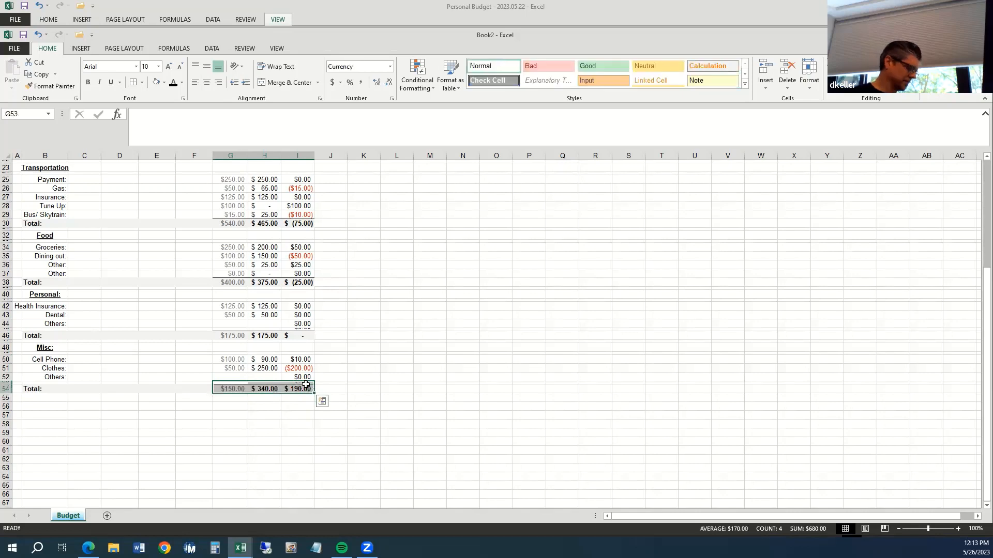
Auto-fit the widths of all columns in the Budget sheet to their contents.
{"action": "scroll", "coordinate": [364, 277], "scroll_direction": "up", "scroll_amount": 7}
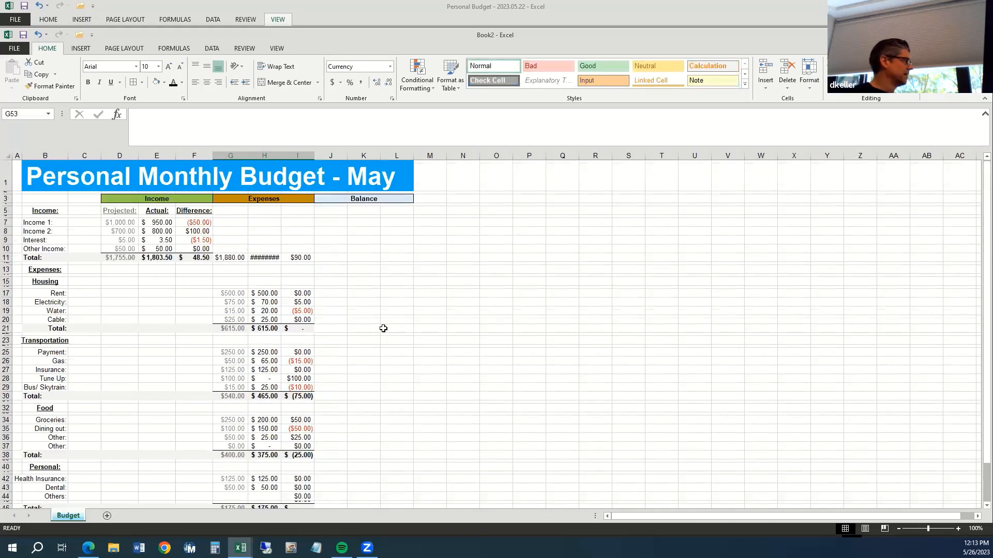
{"action": "left_click", "coordinate": [5, 153]}
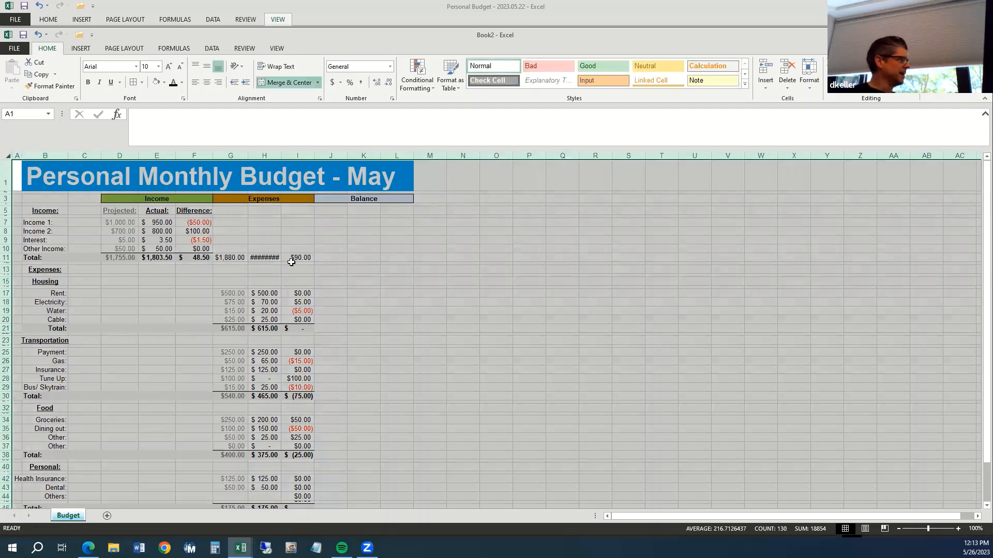
{"action": "mouse_move", "coordinate": [265, 255]}
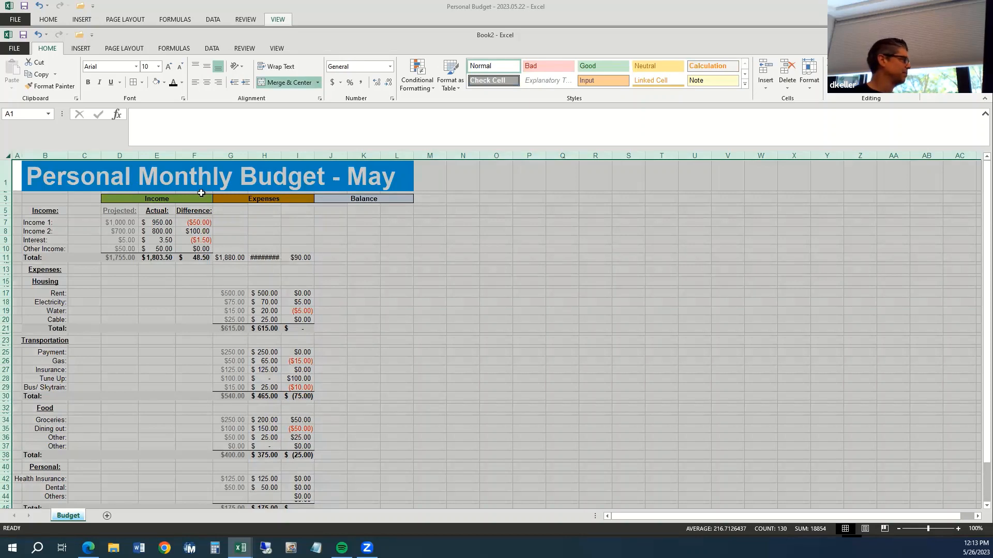
{"action": "double_click", "coordinate": [213, 155]}
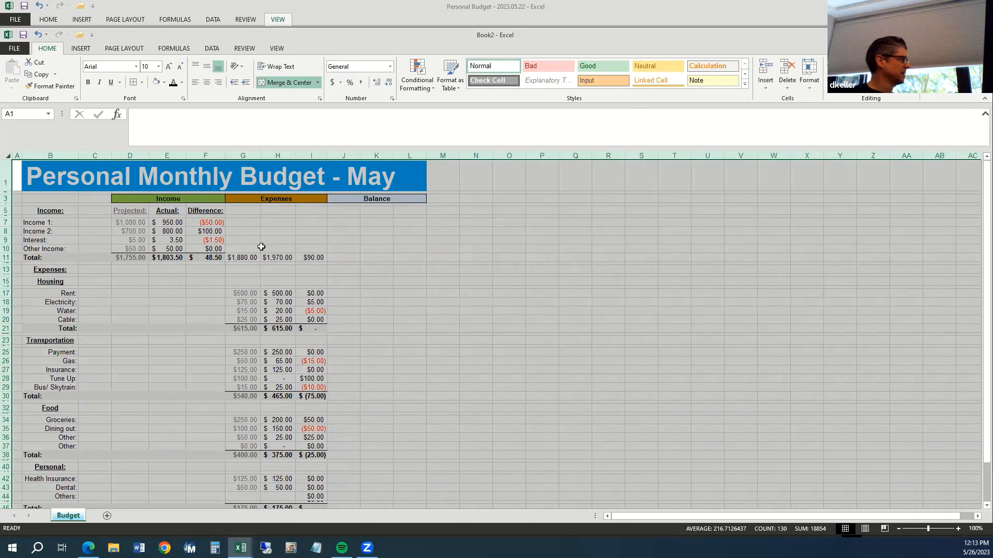
{"action": "left_click", "coordinate": [287, 287]}
Copy the formatting of the income totals D11:F11 onto the expense totals G11:I11 with Format Painter, and auto-fit column H.
{"action": "scroll", "coordinate": [279, 284], "scroll_direction": "down", "scroll_amount": 5}
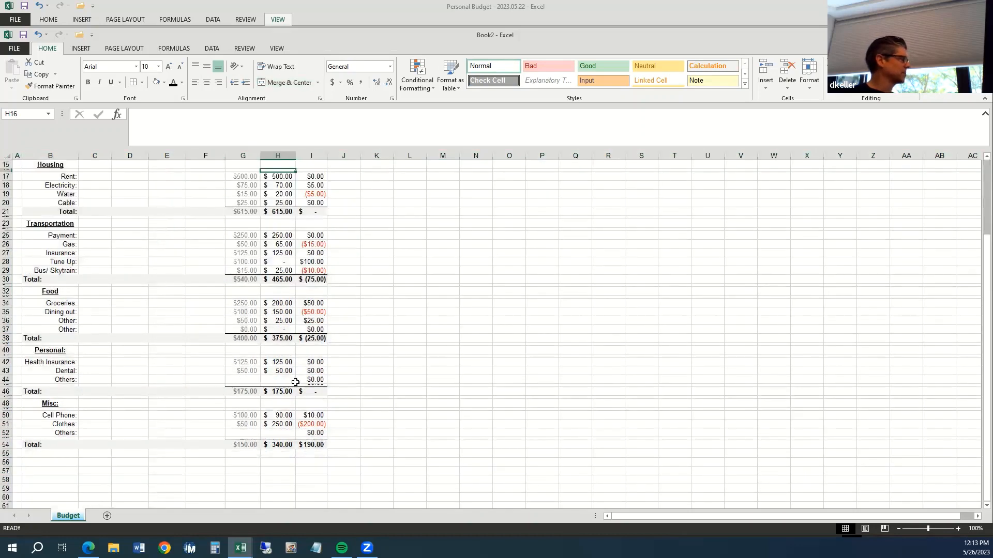
{"action": "scroll", "coordinate": [297, 386], "scroll_direction": "down", "scroll_amount": 5}
{"action": "scroll", "coordinate": [299, 390], "scroll_direction": "up", "scroll_amount": 10}
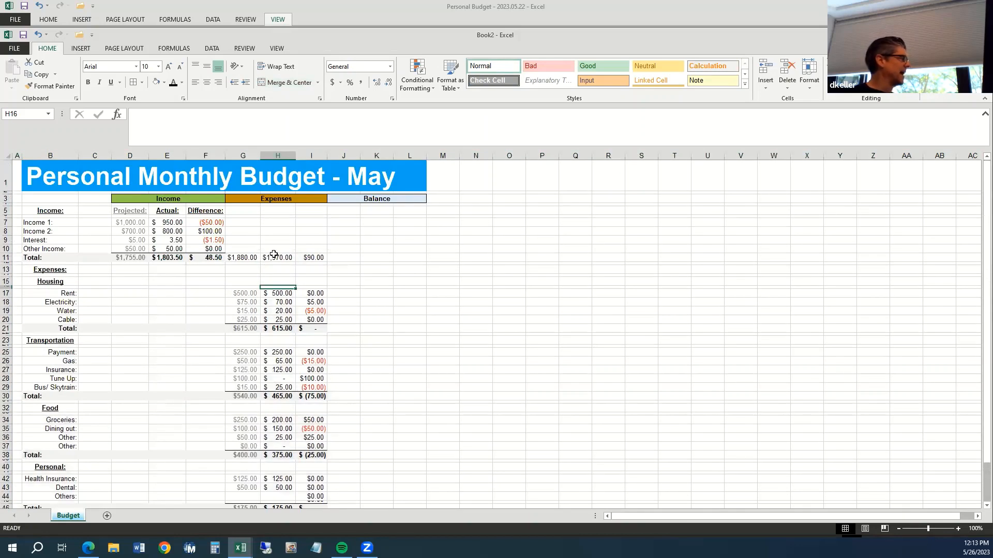
{"action": "left_click_drag", "start_coordinate": [137, 257], "coordinate": [220, 258]}
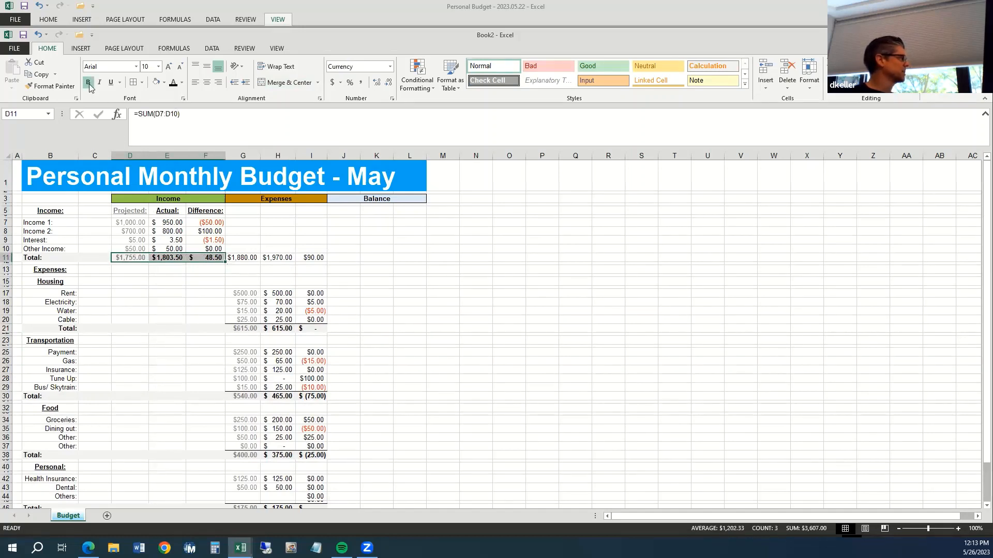
{"action": "left_click", "coordinate": [56, 87]}
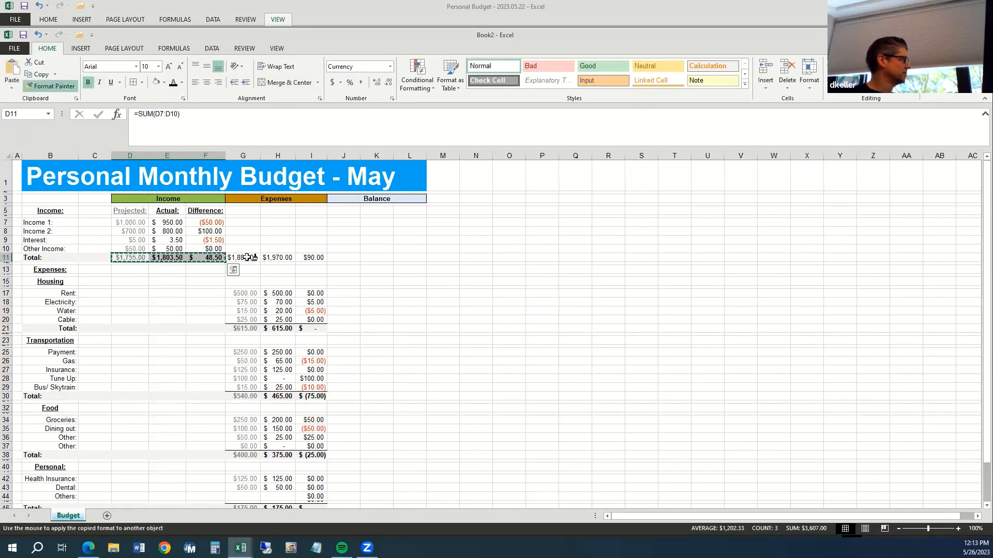
{"action": "left_click_drag", "start_coordinate": [243, 257], "coordinate": [308, 258]}
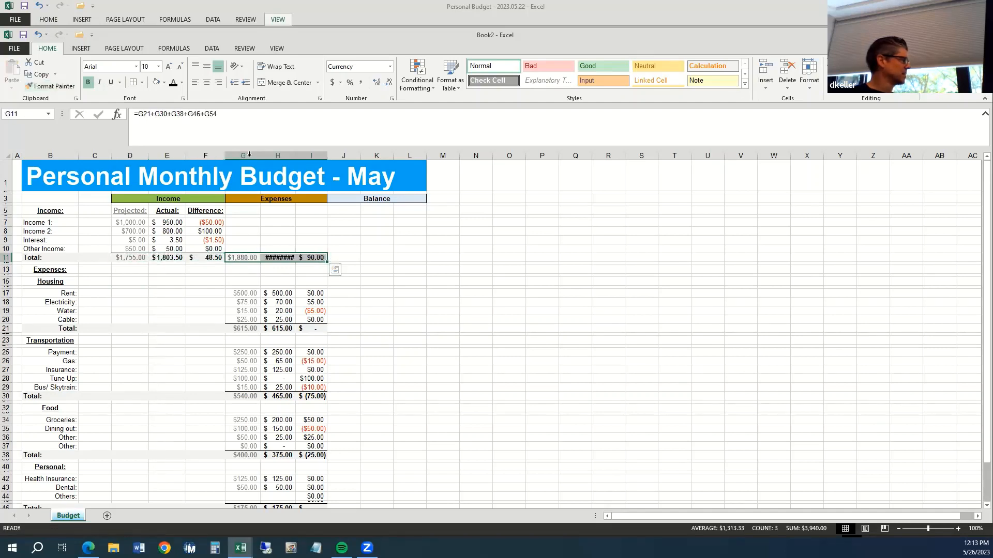
{"action": "double_click", "coordinate": [293, 157]}
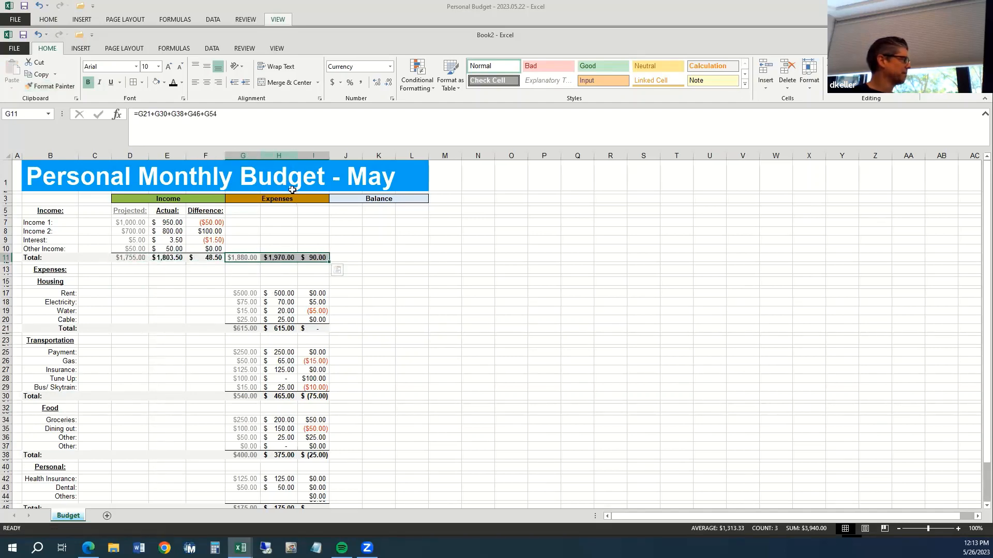
{"action": "left_click", "coordinate": [281, 257]}
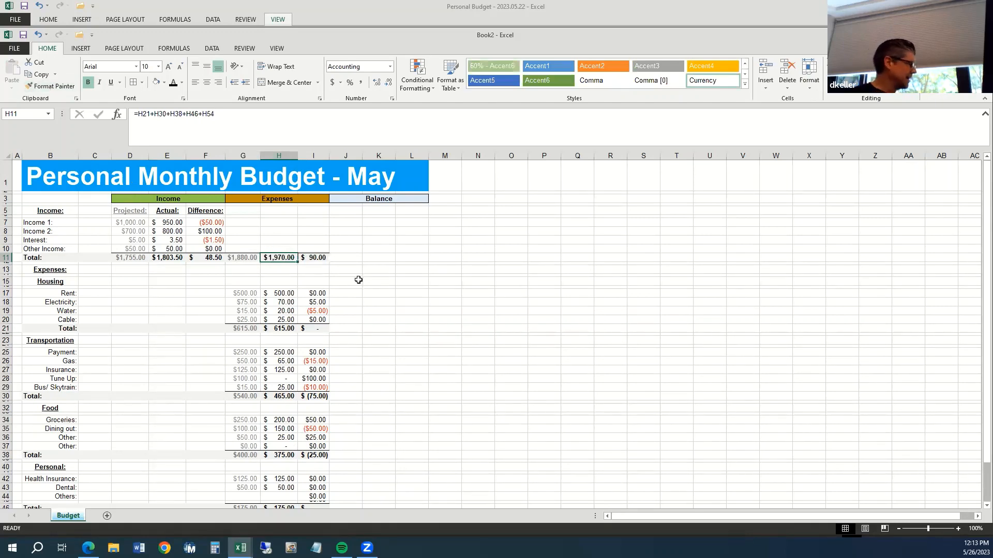
Copy the expense totals G11:I11 and examine the Paste Special options for cell J11 without pasting.
{"action": "left_click_drag", "start_coordinate": [242, 258], "coordinate": [325, 255]}
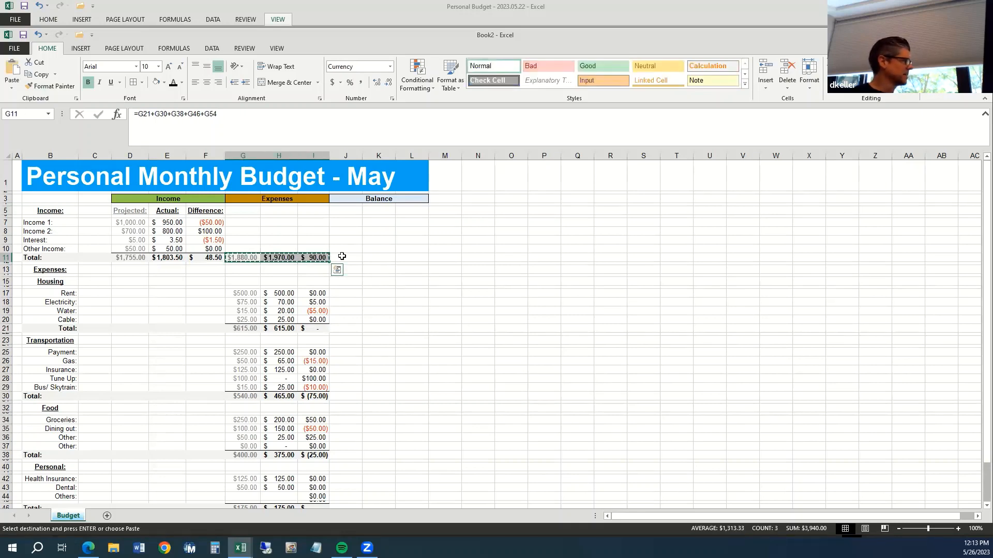
{"action": "left_click", "coordinate": [342, 257]}
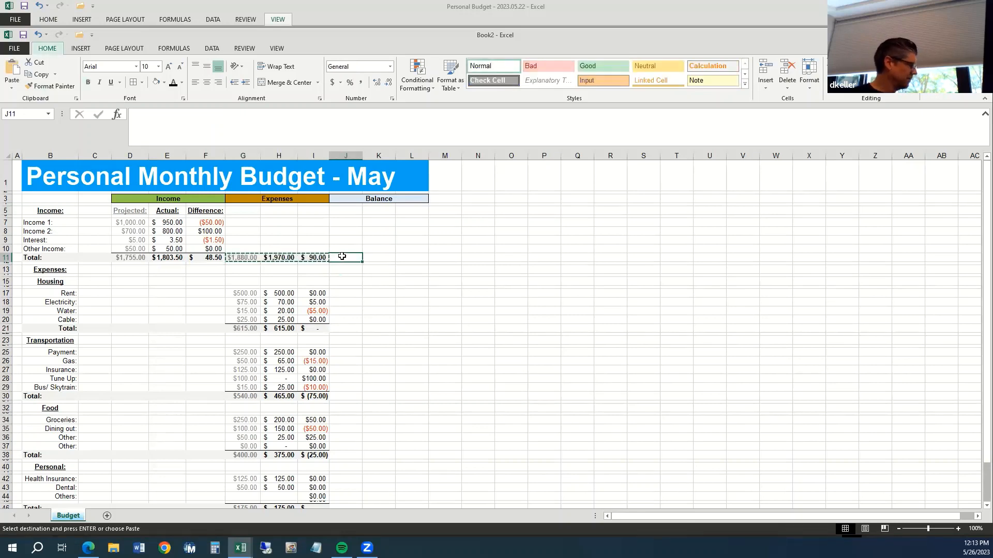
{"action": "key", "text": "ctrl+alt+v"}
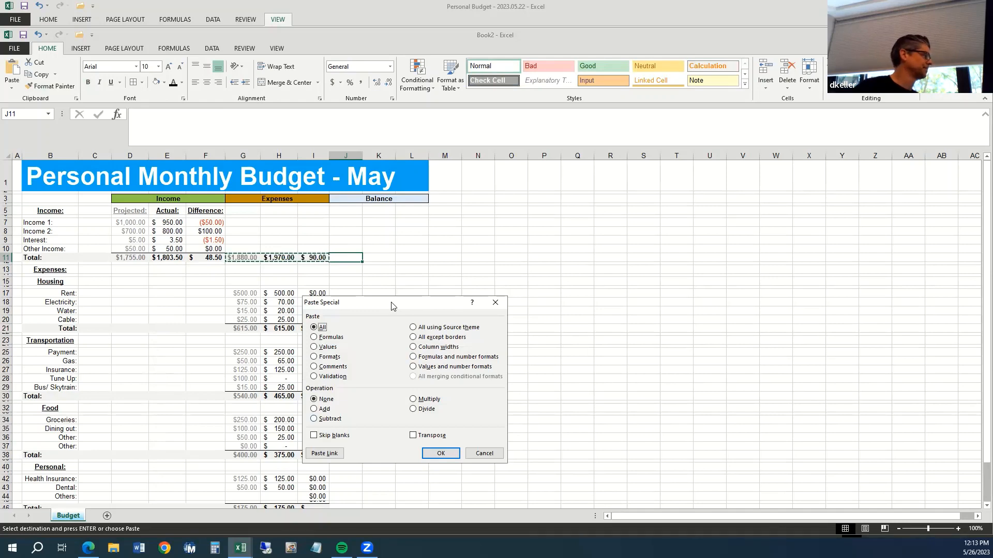
{"action": "left_click_drag", "start_coordinate": [392, 307], "coordinate": [528, 189]}
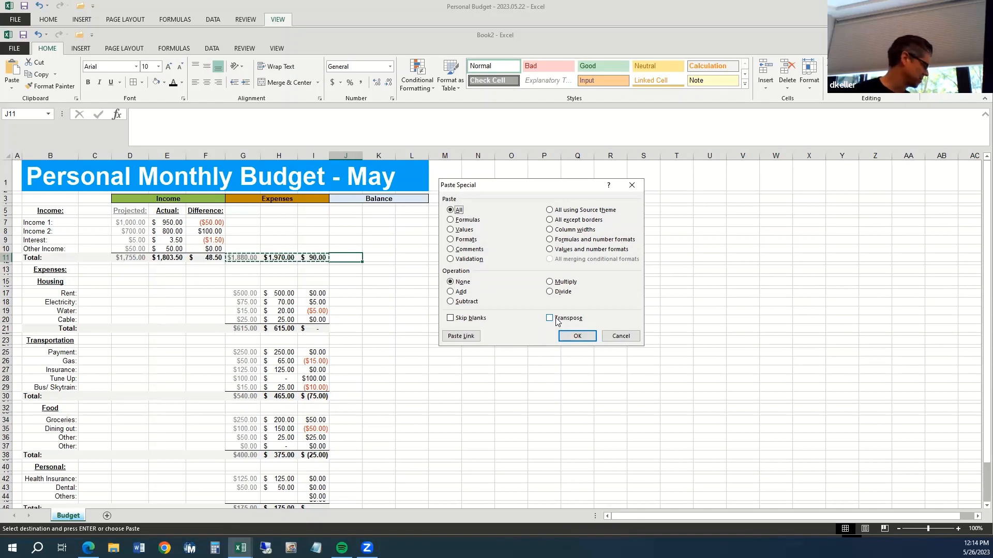
{"action": "key", "text": "Escape"}
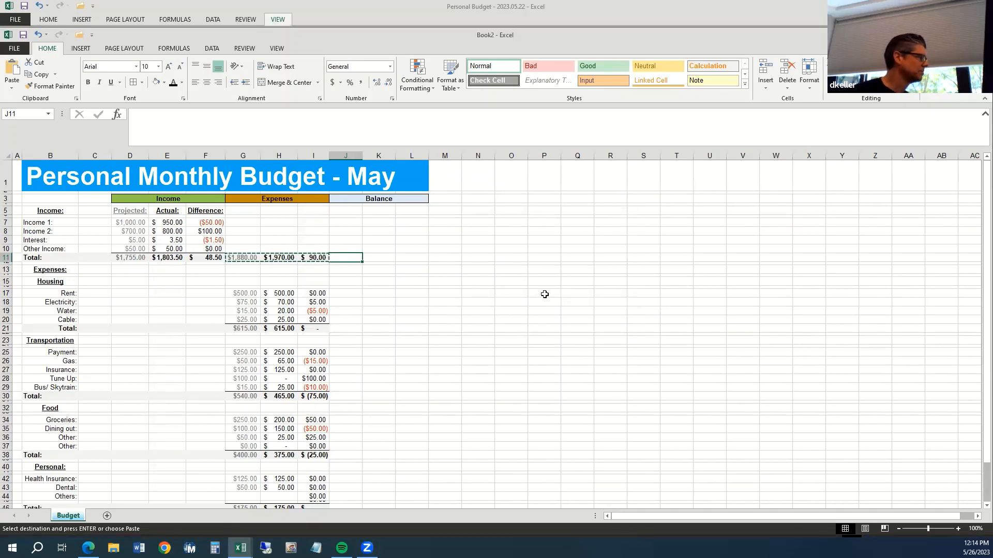
Enter the sample values 1 in O17 and 2 in O18, in the empty area beside the budget.
{"action": "left_click", "coordinate": [544, 294]}
{"action": "key", "text": "Down"}
{"action": "key", "text": "Left"}
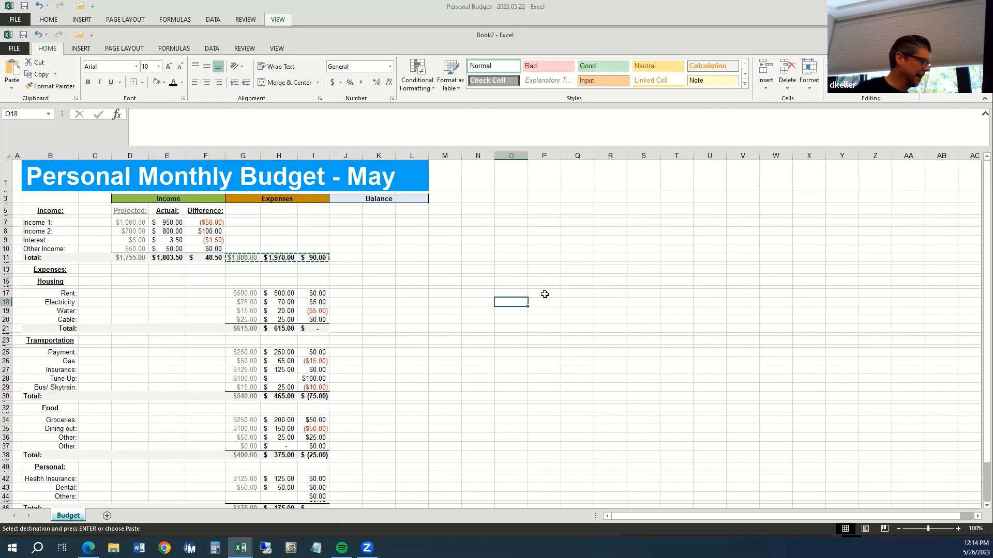
{"action": "key", "text": "Up"}
{"action": "type", "text": "1"}
{"action": "key", "text": "Return"}
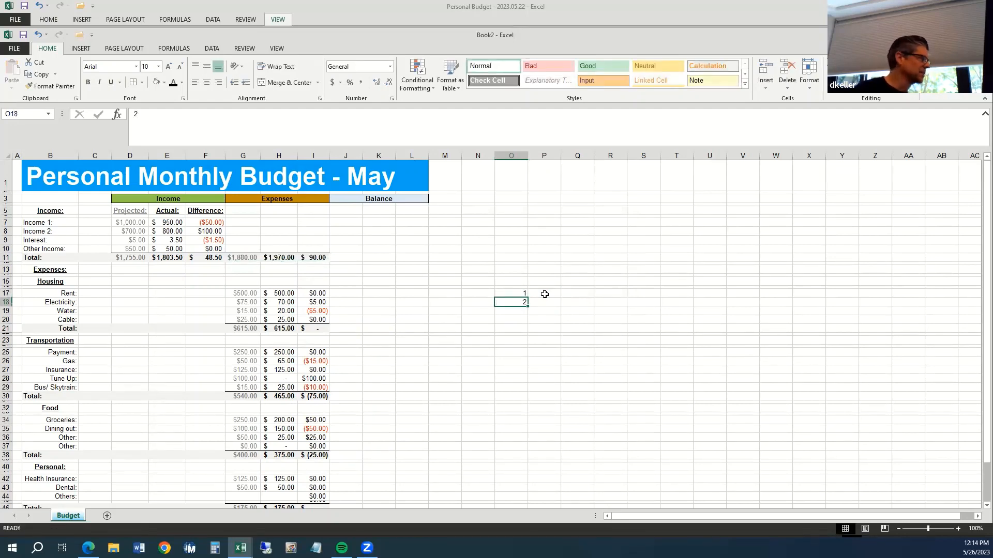
Continue the sample number series down column O by entering 3, 4 and 5 in O19:O21.
{"action": "type", "text": "2"}
{"action": "key", "text": "Return"}
{"action": "type", "text": "3"}
{"action": "key", "text": "Return"}
{"action": "type", "text": "4"}
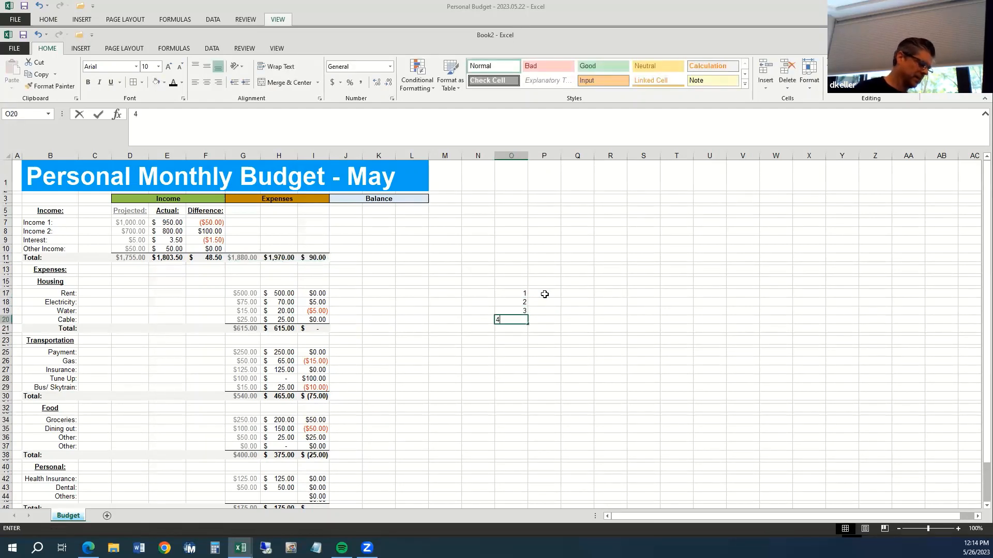
{"action": "key", "text": "Return"}
{"action": "type", "text": "5"}
{"action": "key", "text": "Tab"}
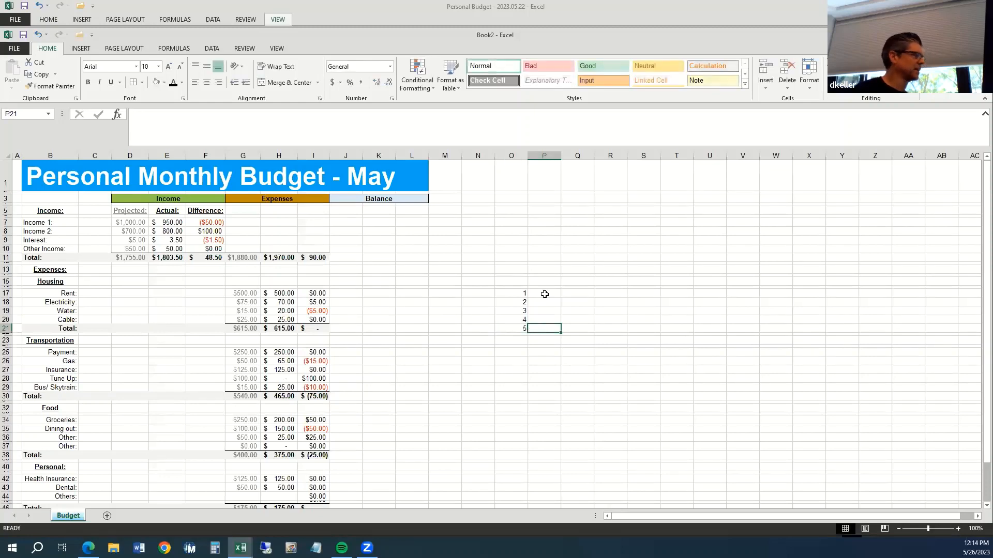
Copy the sample values O17:O21 and paste them transposed into a row starting at P17, using Paste Special.
{"action": "left_click_drag", "start_coordinate": [545, 294], "coordinate": [680, 302]}
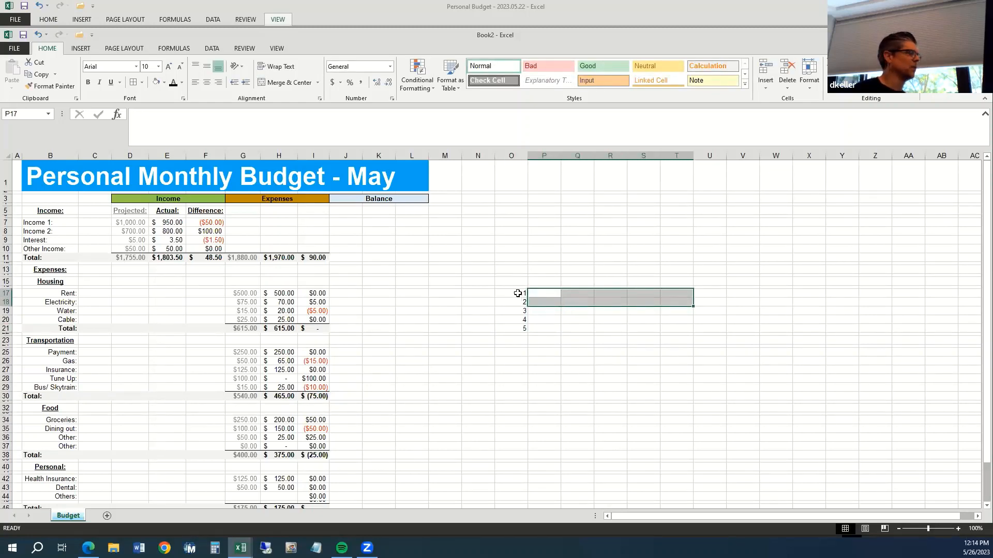
{"action": "left_click_drag", "start_coordinate": [518, 293], "coordinate": [518, 326]}
{"action": "key", "text": "ctrl+c"}
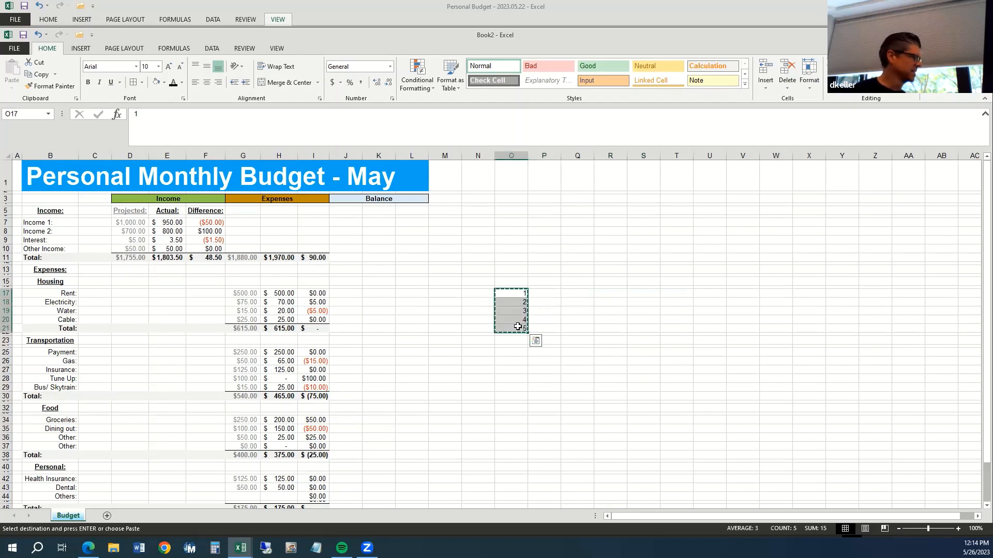
{"action": "right_click", "coordinate": [542, 293]}
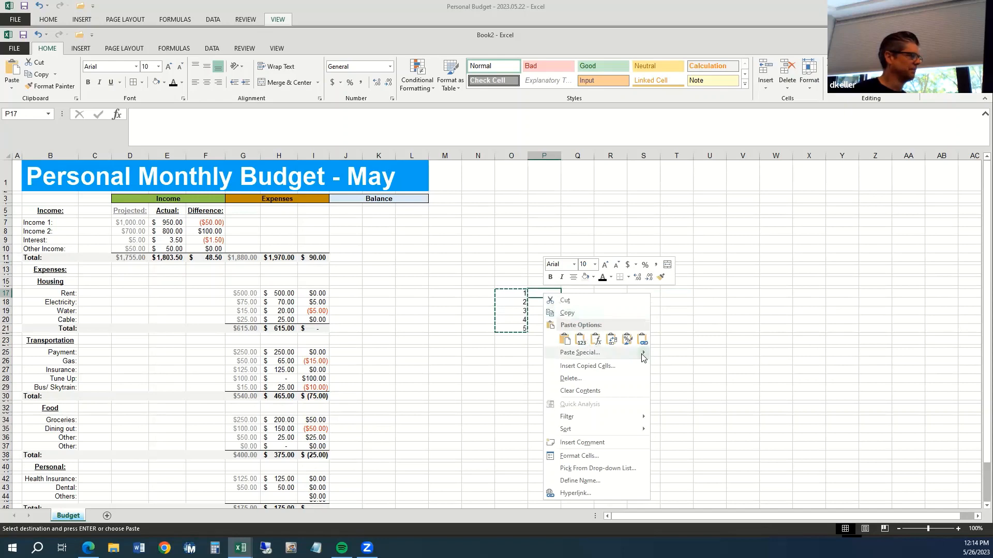
{"action": "mouse_move", "coordinate": [643, 357]}
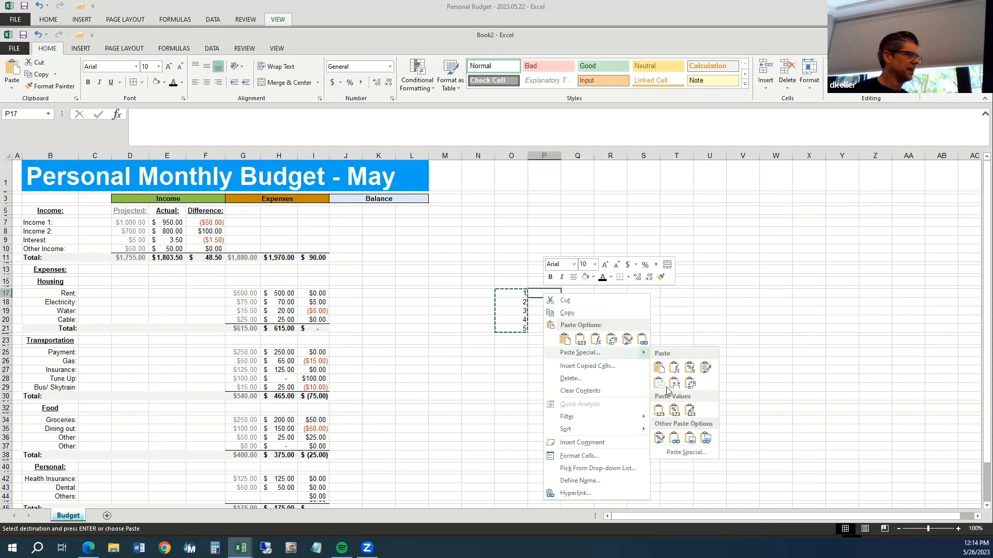
{"action": "left_click", "coordinate": [687, 453]}
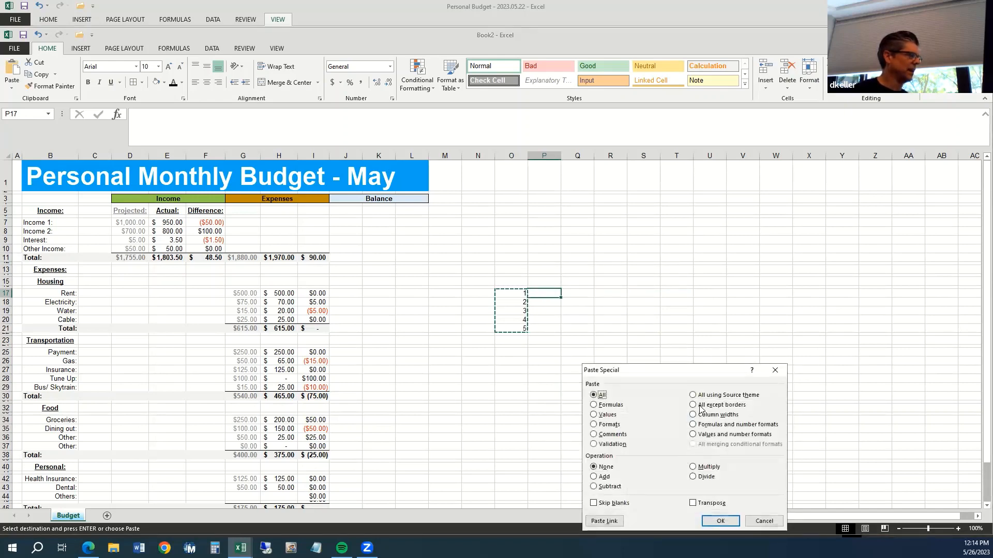
{"action": "left_click", "coordinate": [693, 504]}
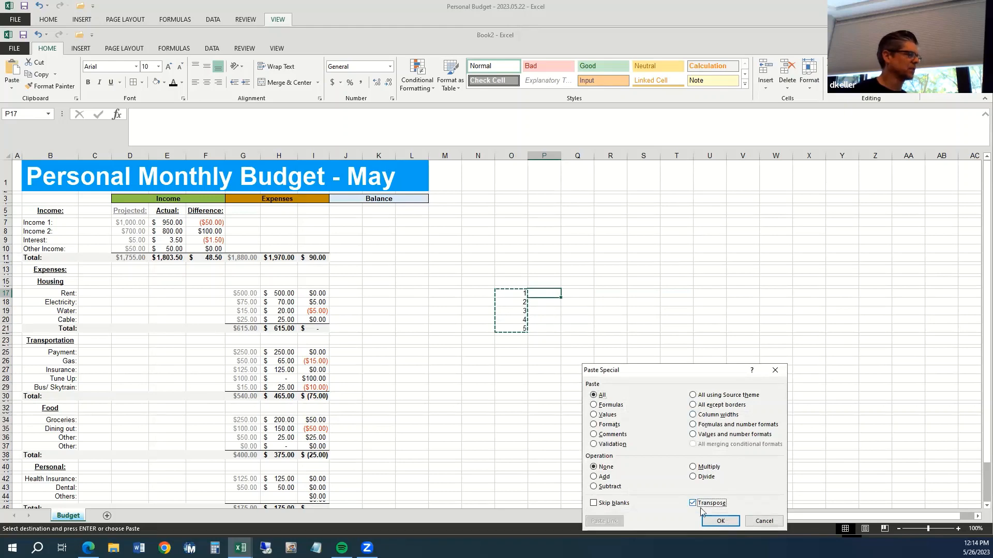
{"action": "left_click", "coordinate": [719, 520]}
{"action": "left_click", "coordinate": [614, 379]}
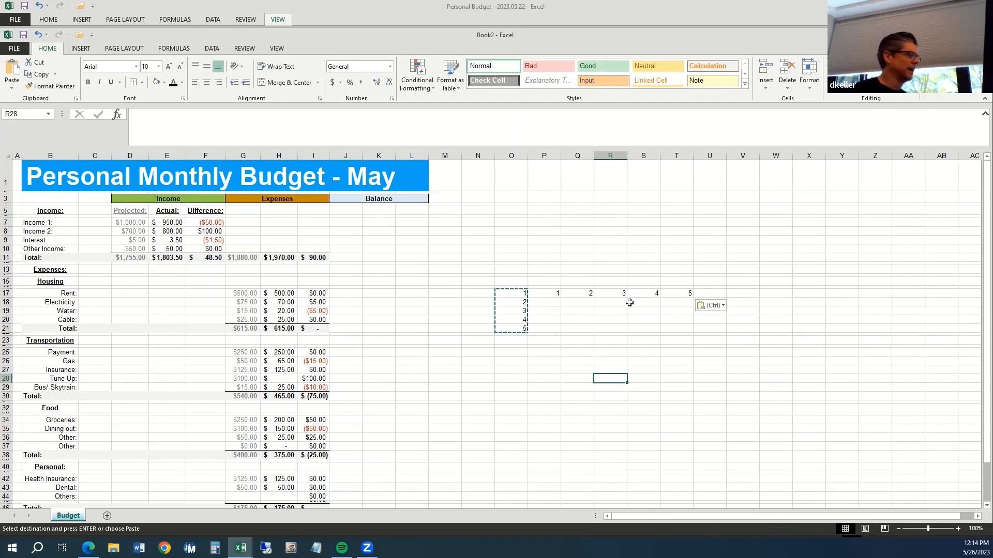
Copy the sample row P17:T17 and paste it transposed into a column starting at U17.
{"action": "left_click_drag", "start_coordinate": [554, 293], "coordinate": [678, 293]}
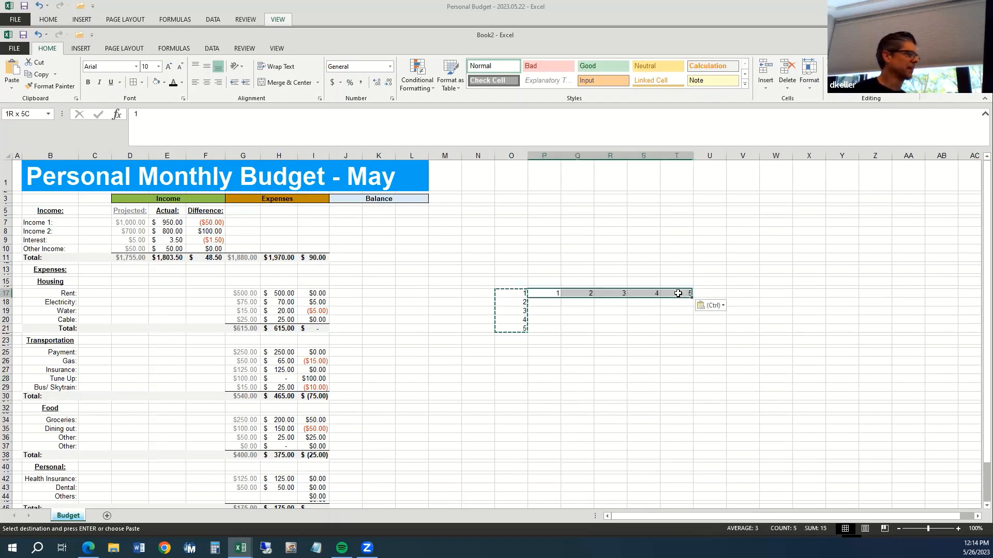
{"action": "key", "text": "ctrl+c"}
{"action": "left_click", "coordinate": [703, 293]}
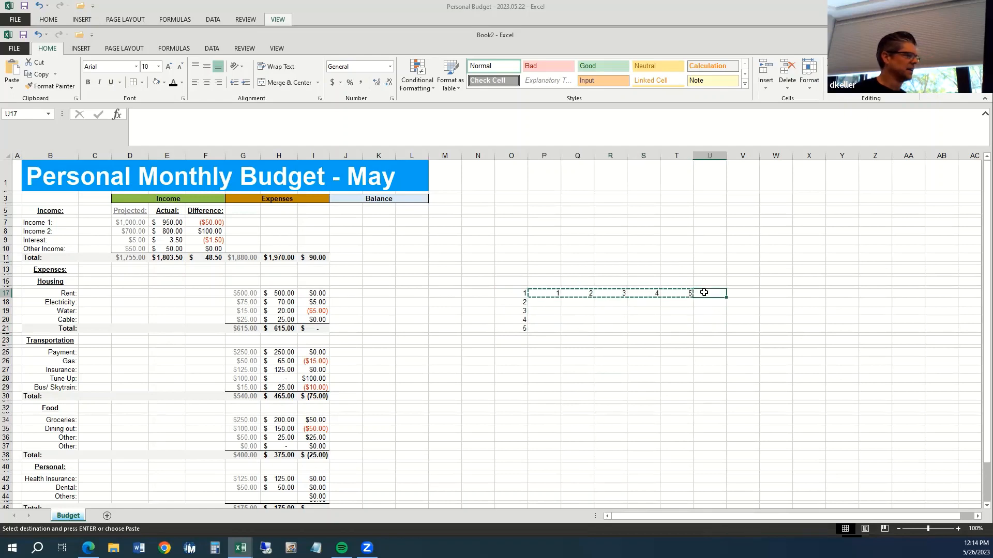
{"action": "right_click", "coordinate": [704, 293]}
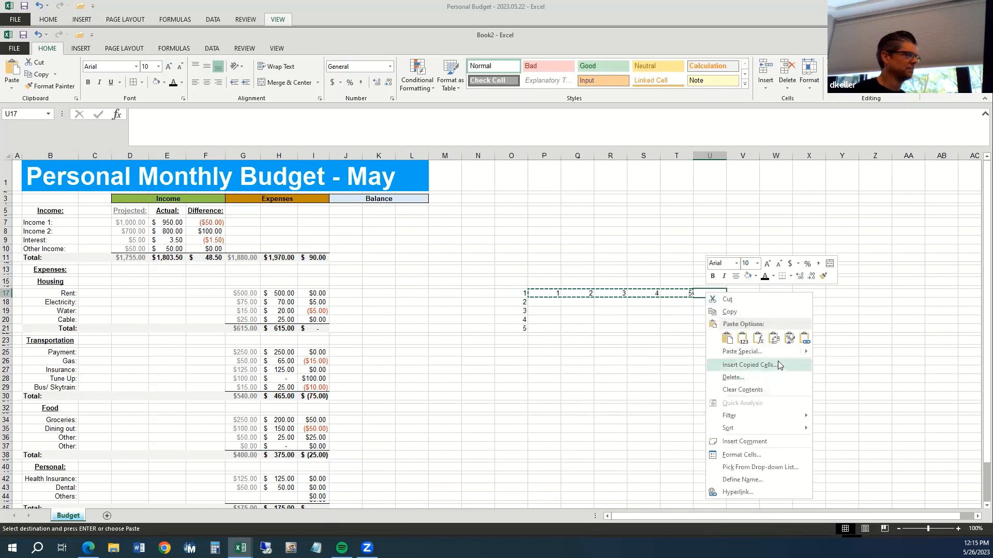
{"action": "mouse_move", "coordinate": [786, 353]}
{"action": "left_click", "coordinate": [854, 454]}
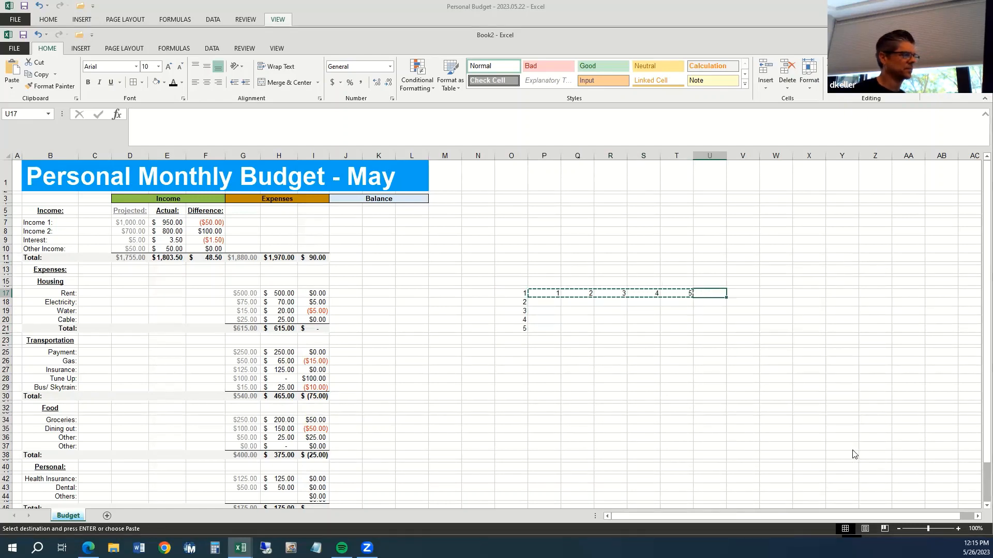
{"action": "left_click", "coordinate": [870, 499]}
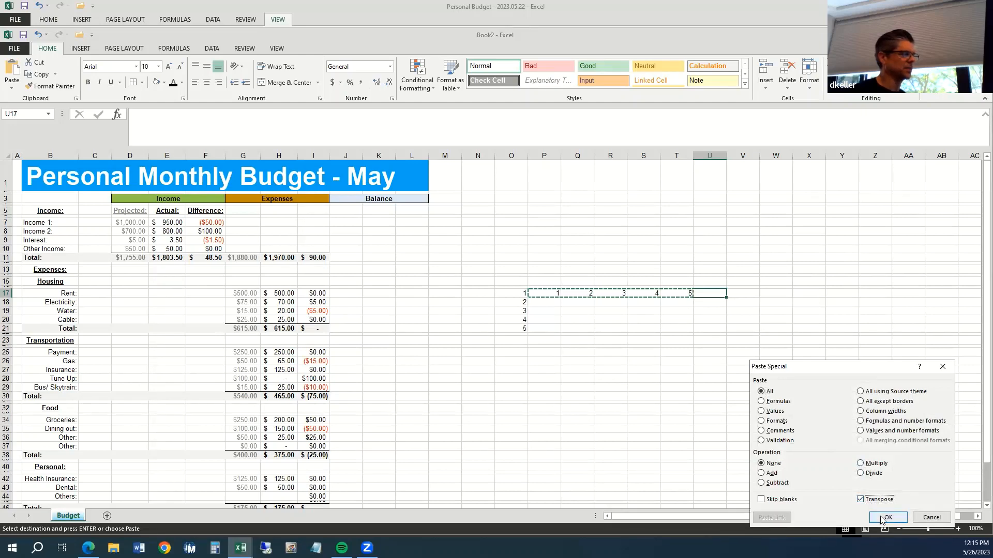
{"action": "left_click", "coordinate": [885, 518]}
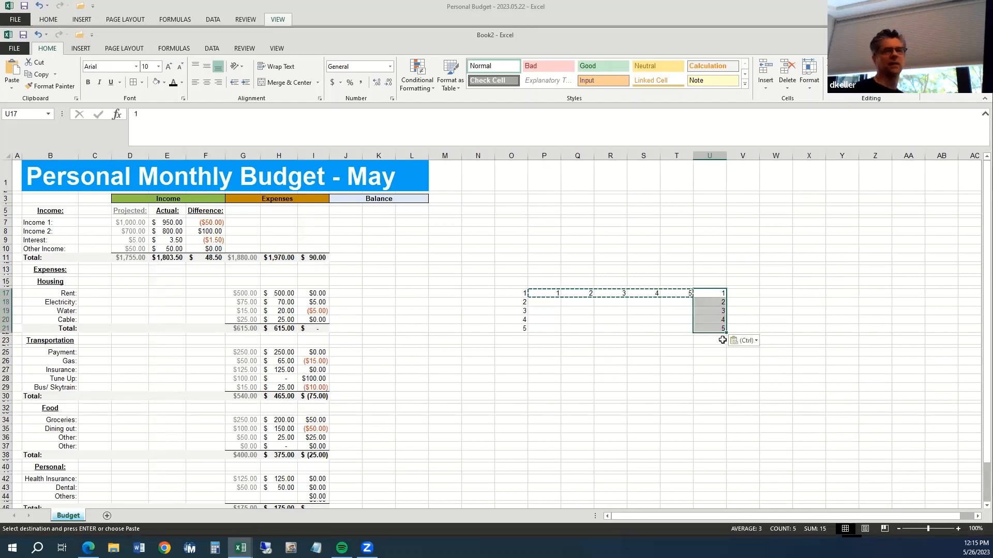
Clear all the sample values from the range O15:U21 beside the budget.
{"action": "left_click_drag", "start_coordinate": [506, 281], "coordinate": [724, 328]}
{"action": "key", "text": "Delete"}
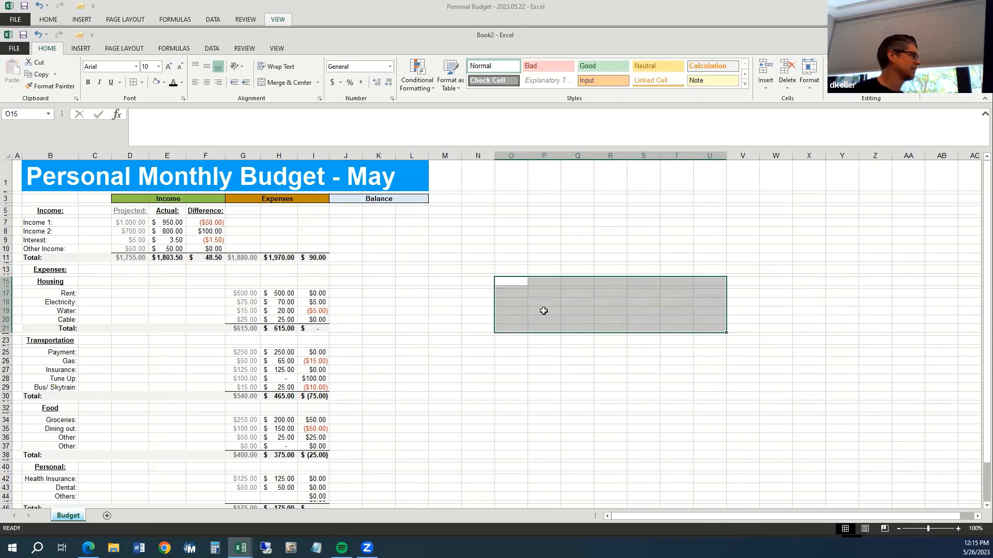
Copy the expense totals G11:I11 and paste only their formats onto J11:L11 under Balance with Paste Special.
{"action": "left_click_drag", "start_coordinate": [238, 258], "coordinate": [307, 258]}
{"action": "key", "text": "ctrl+c"}
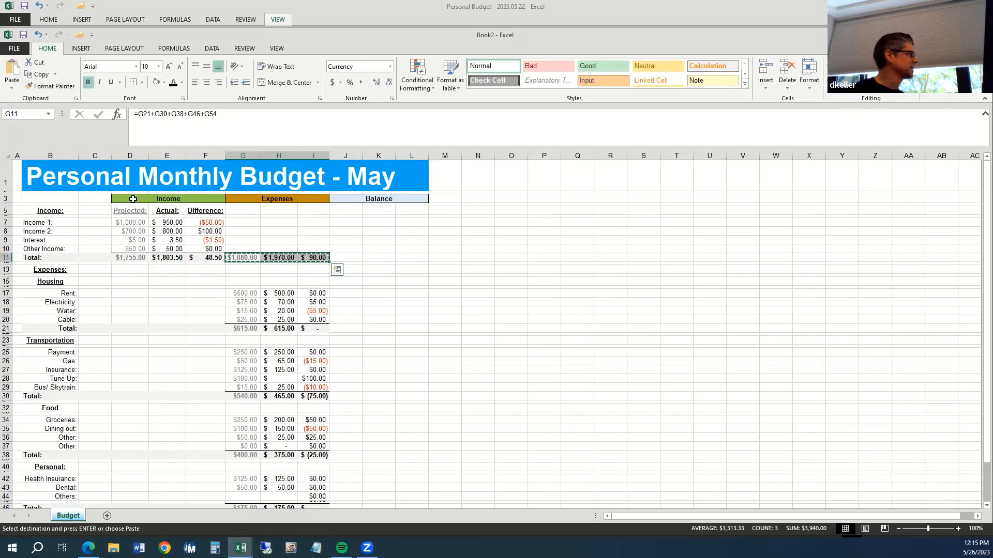
{"action": "right_click", "coordinate": [343, 259]}
{"action": "mouse_move", "coordinate": [443, 320]}
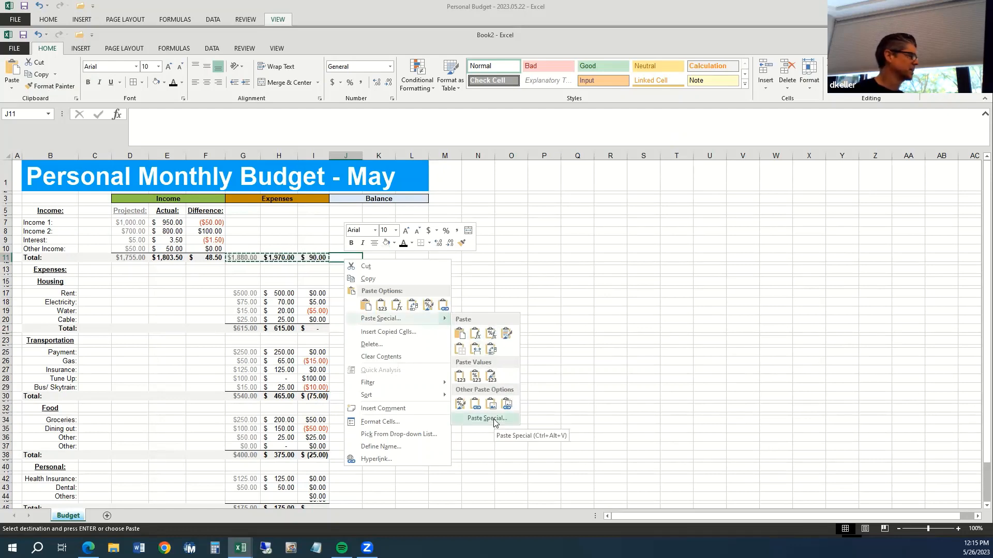
{"action": "left_click", "coordinate": [507, 336]}
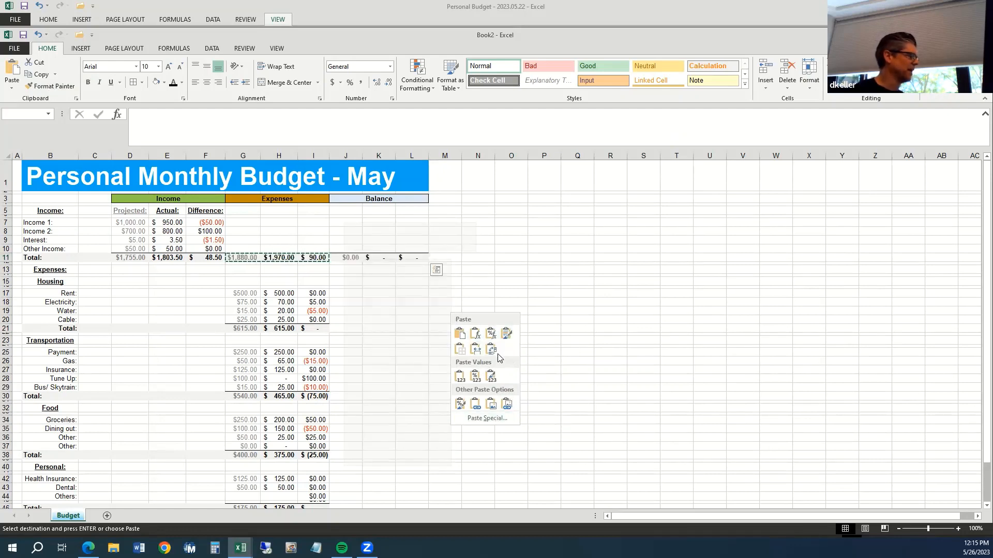
{"action": "left_click", "coordinate": [500, 422]}
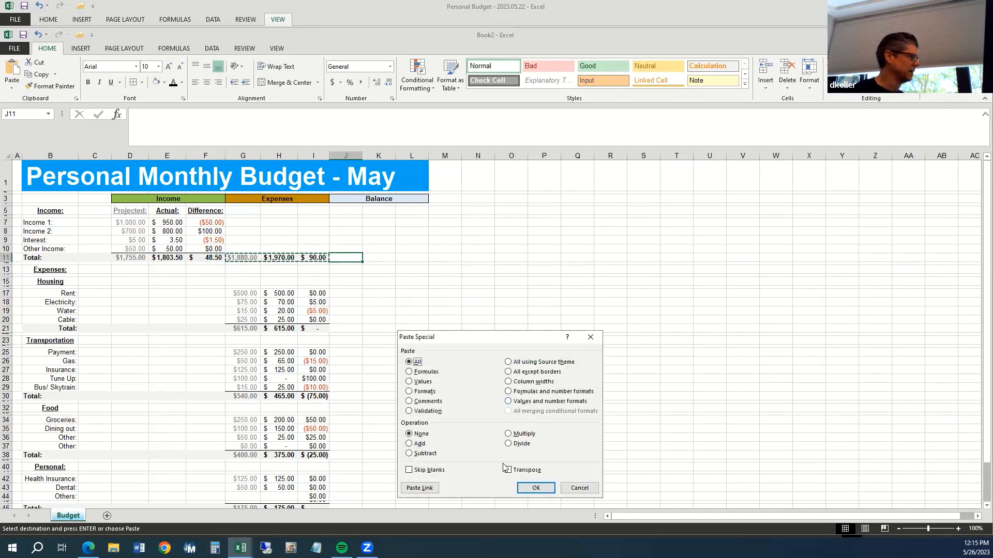
{"action": "left_click", "coordinate": [414, 395]}
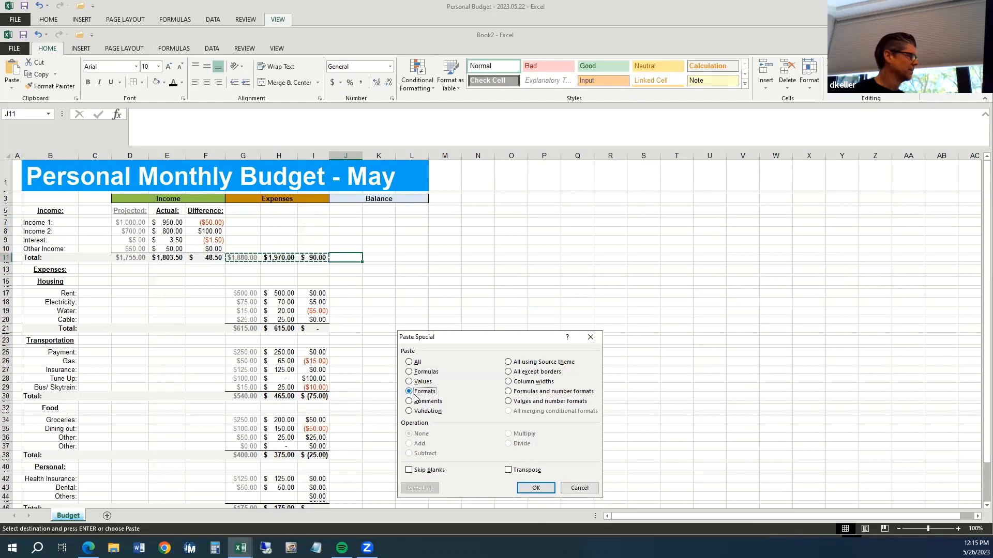
{"action": "left_click", "coordinate": [531, 487]}
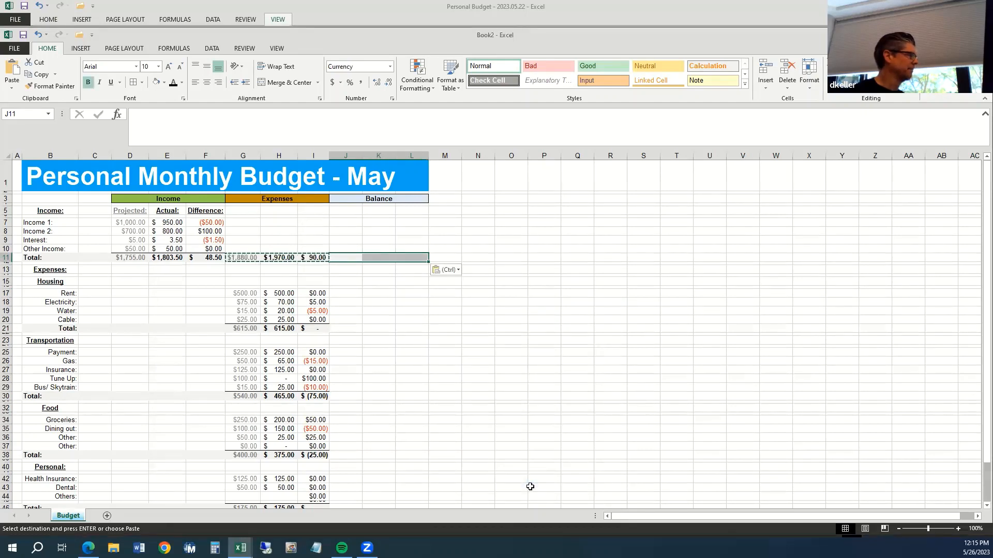
{"action": "left_click", "coordinate": [390, 284]}
{"action": "left_click", "coordinate": [350, 253]}
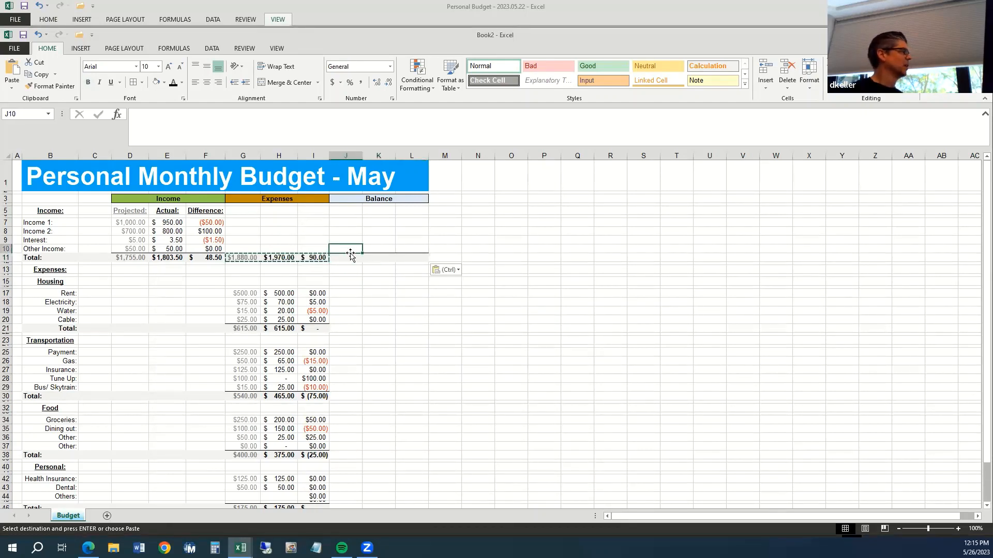
{"action": "left_click", "coordinate": [344, 260]}
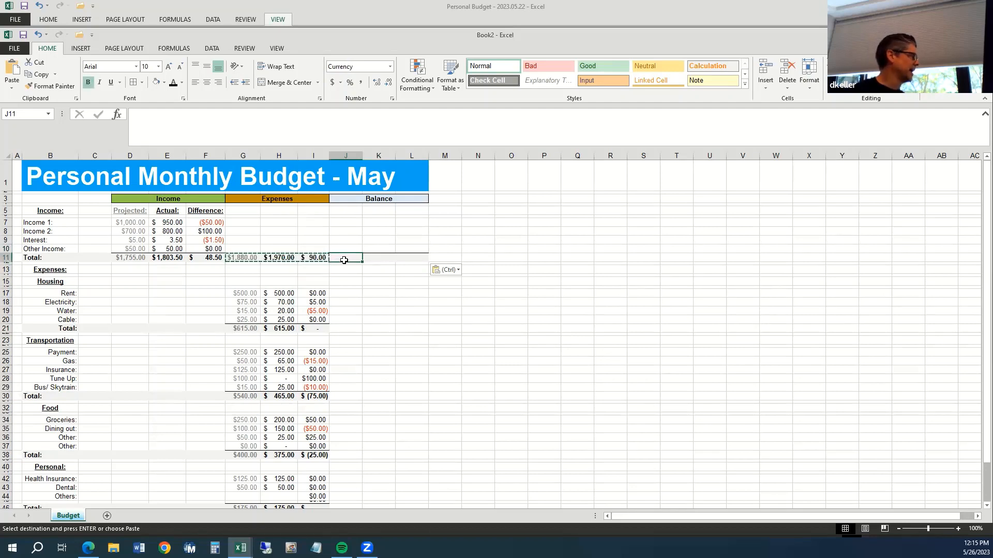
{"action": "left_click", "coordinate": [378, 198]}
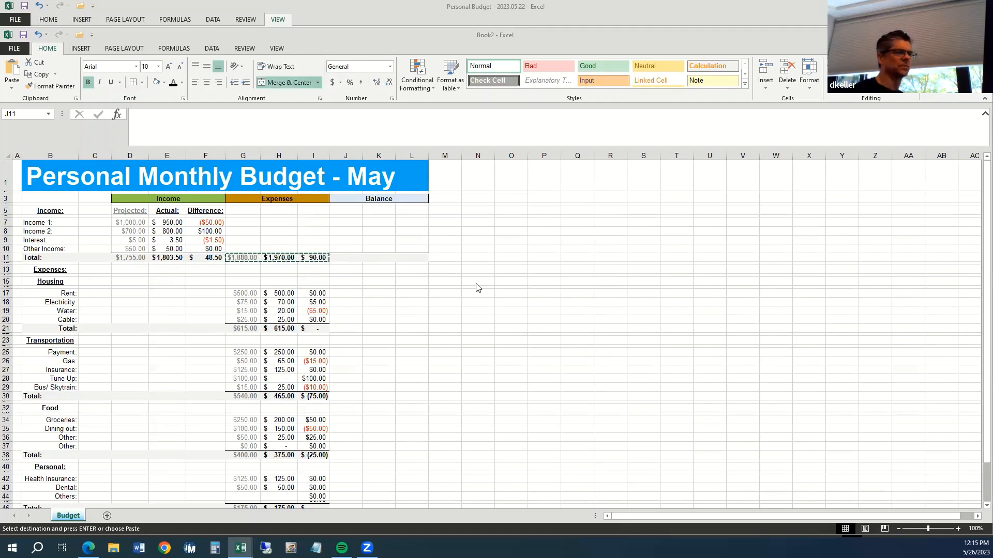
{"action": "left_click", "coordinate": [340, 258]}
{"action": "key", "text": "ctrl+v"}
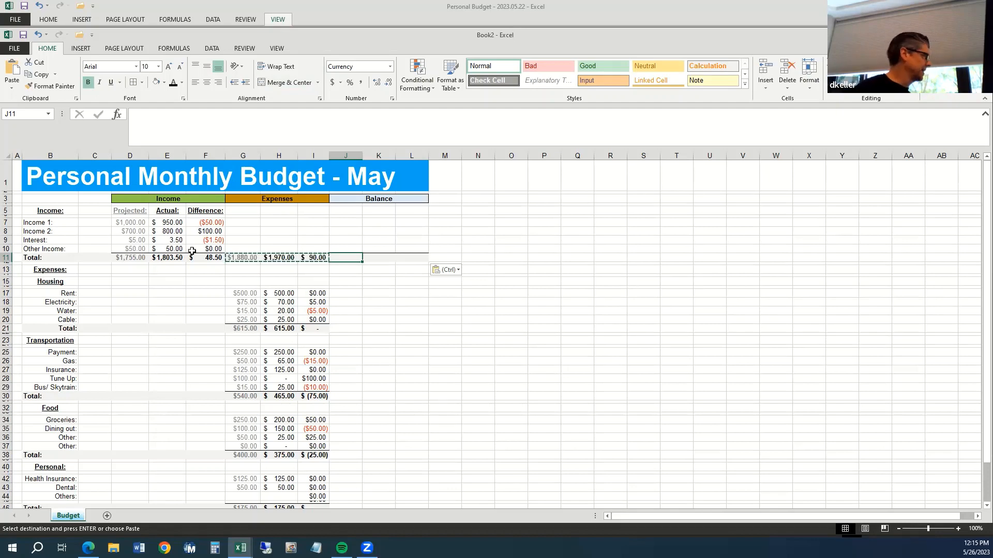
Lower the projected expenses by setting Rent in G17 to 400 and the Transportation Payment in G25 to 150.
{"action": "left_click", "coordinate": [121, 255]}
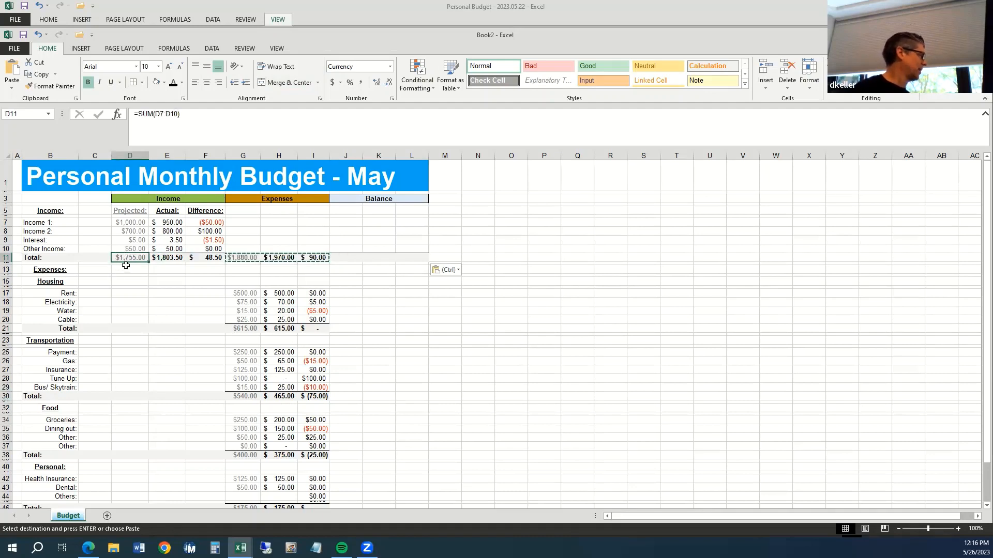
{"action": "left_click", "coordinate": [246, 257]}
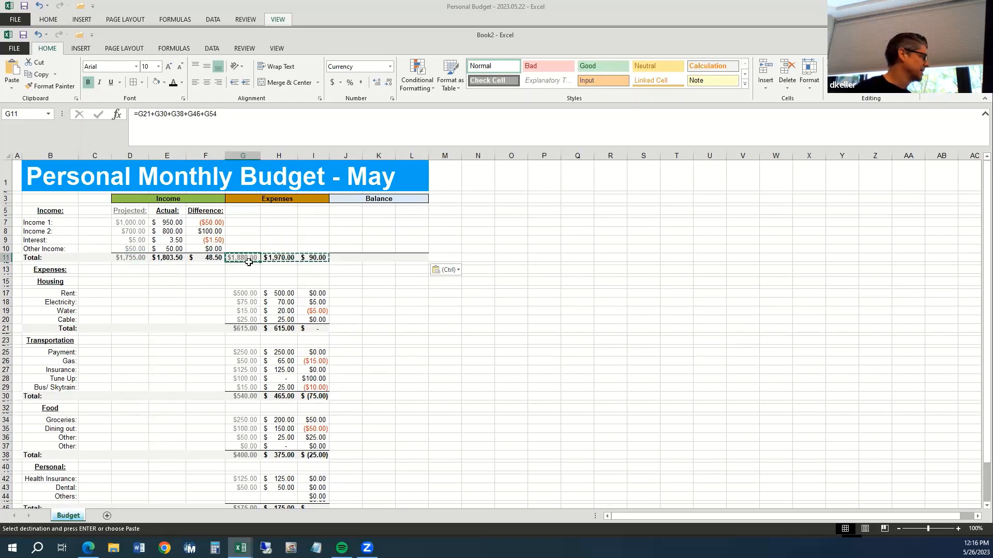
{"action": "left_click", "coordinate": [248, 293]}
{"action": "type", "text": "40"}
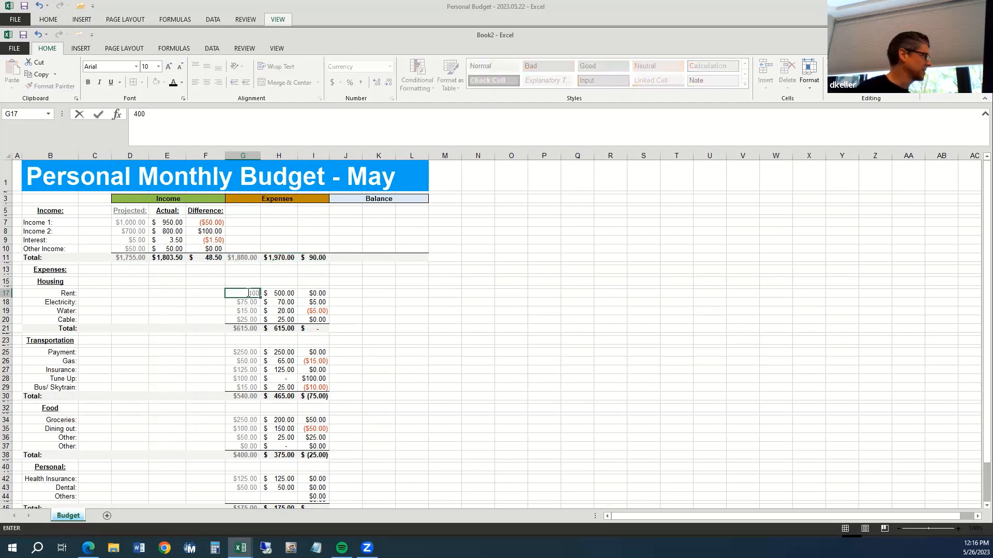
{"action": "type", "text": "0"}
{"action": "key", "text": "Return"}
{"action": "key", "text": "Down"}
{"action": "key", "text": "Down"}
{"action": "key", "text": "Down"}
{"action": "key", "text": "Down"}
{"action": "key", "text": "Down"}
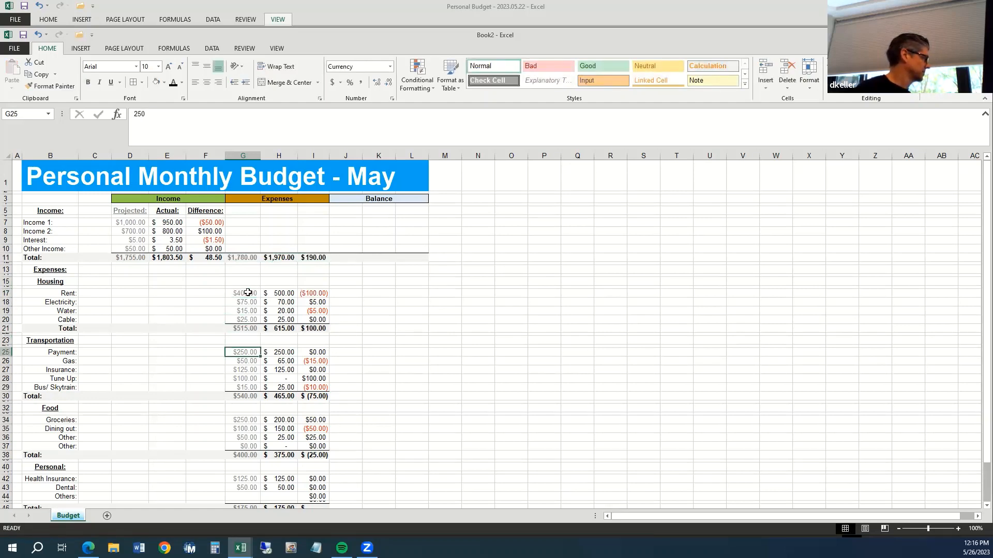
{"action": "type", "text": "150"}
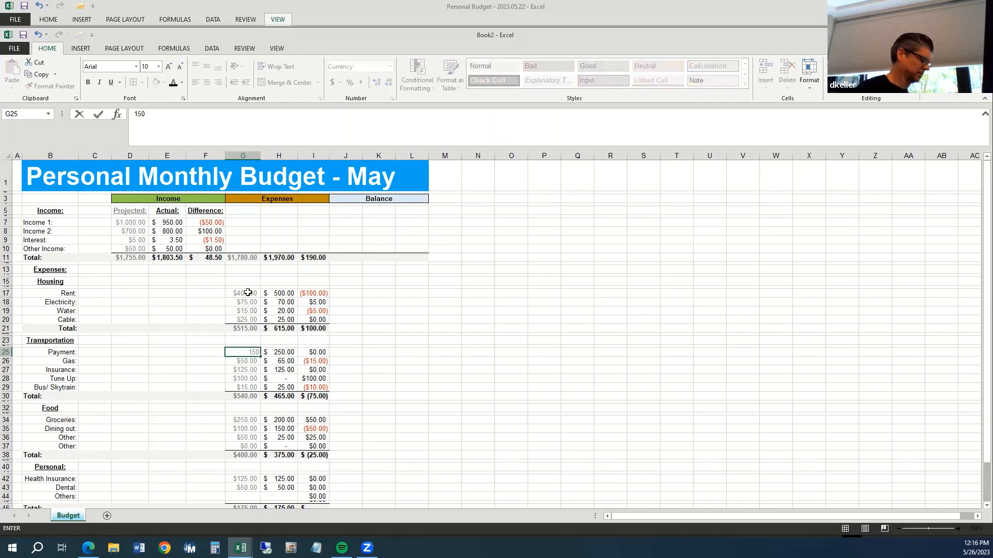
{"action": "key", "text": "ctrl+Return"}
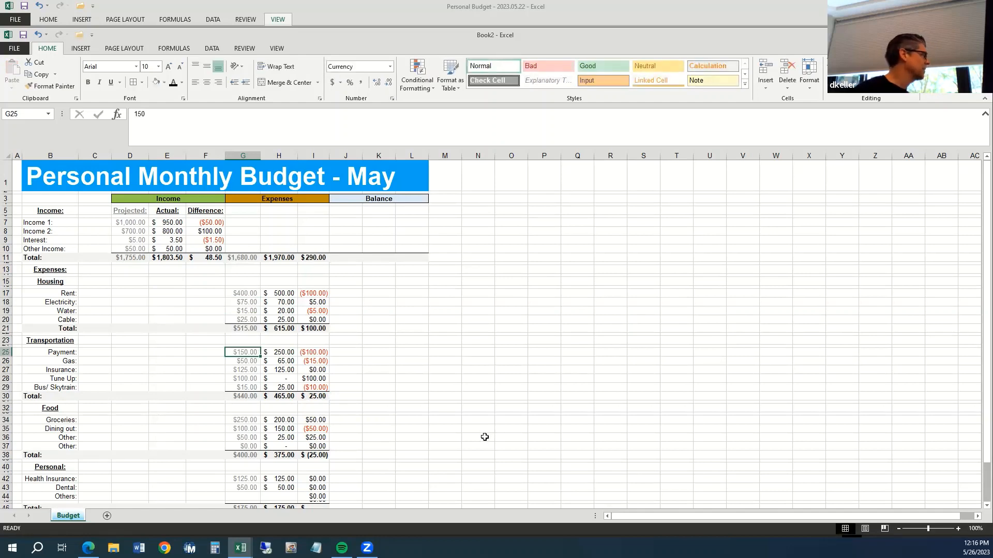
Enter the projected balance formula =D11-G11 in J11, subtracting total projected expenses from total projected income.
{"action": "left_click", "coordinate": [116, 258]}
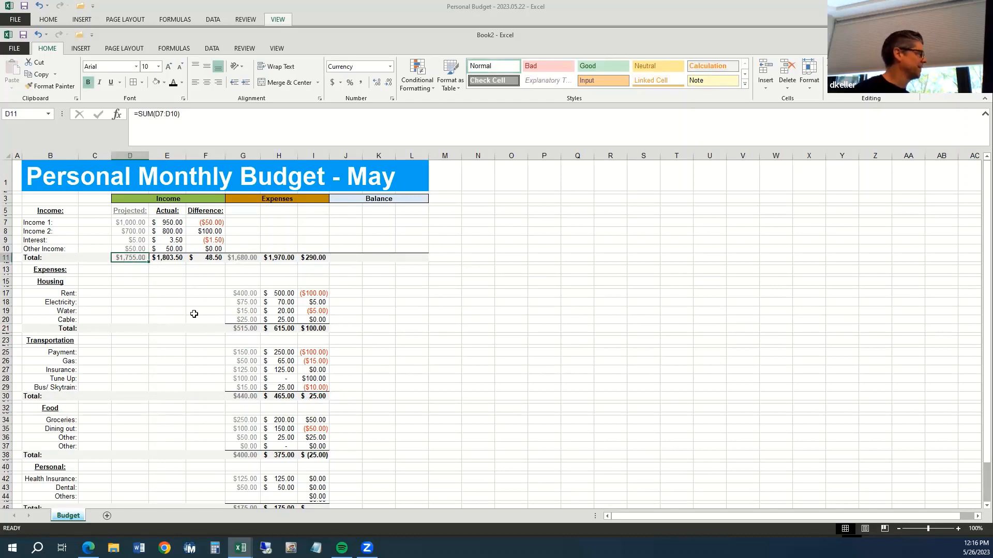
{"action": "left_click", "coordinate": [254, 258]}
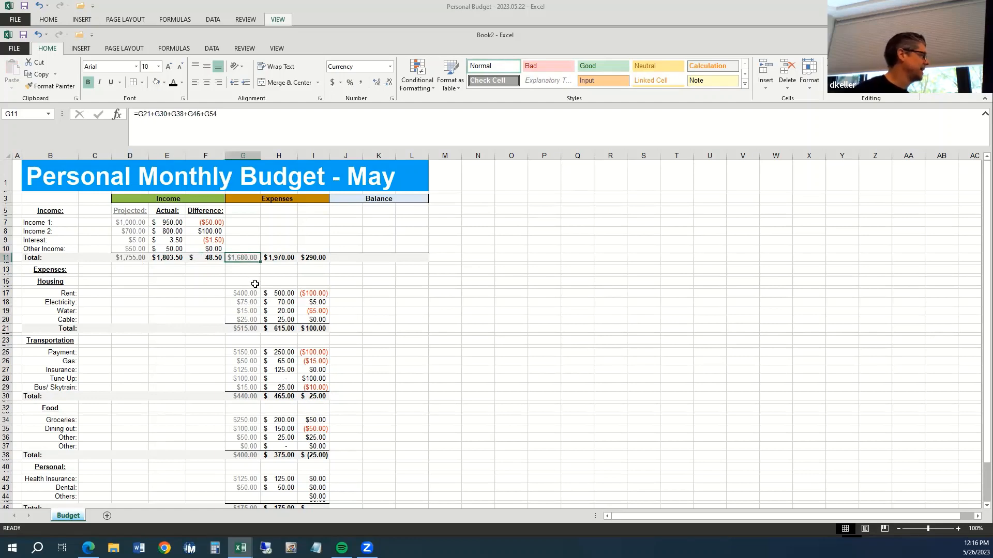
{"action": "left_click", "coordinate": [334, 258]}
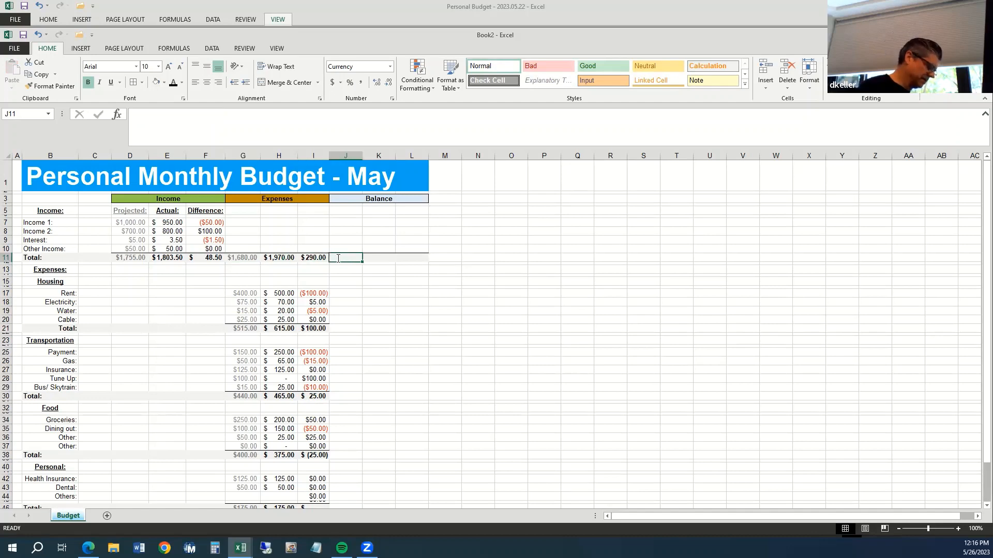
{"action": "type", "text": "="}
{"action": "key", "text": "Left"}
{"action": "key", "text": "Left"}
{"action": "key", "text": "Left"}
{"action": "key", "text": "Left"}
{"action": "key", "text": "Left"}
{"action": "key", "text": "Left"}
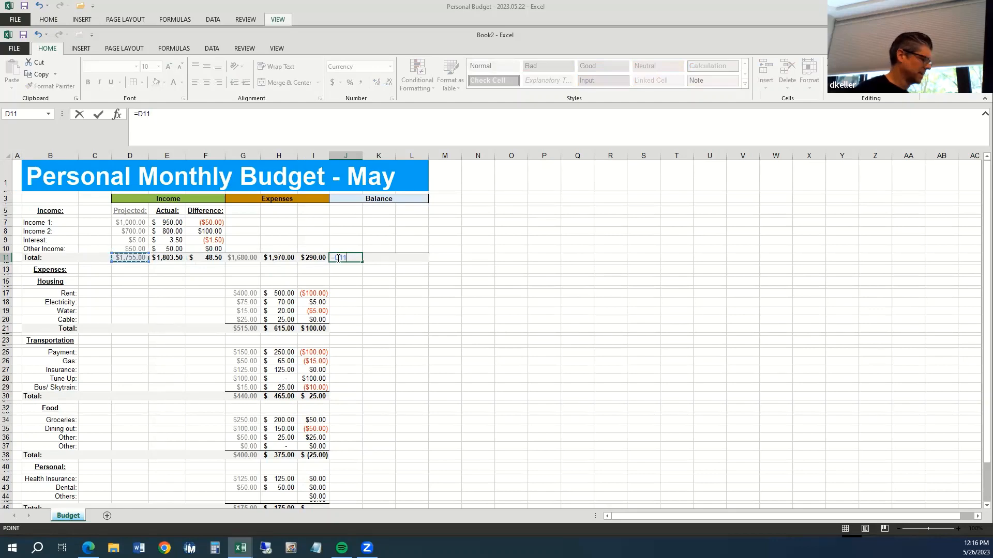
{"action": "type", "text": "-"}
{"action": "key", "text": "Left"}
{"action": "key", "text": "Left"}
{"action": "key", "text": "Left"}
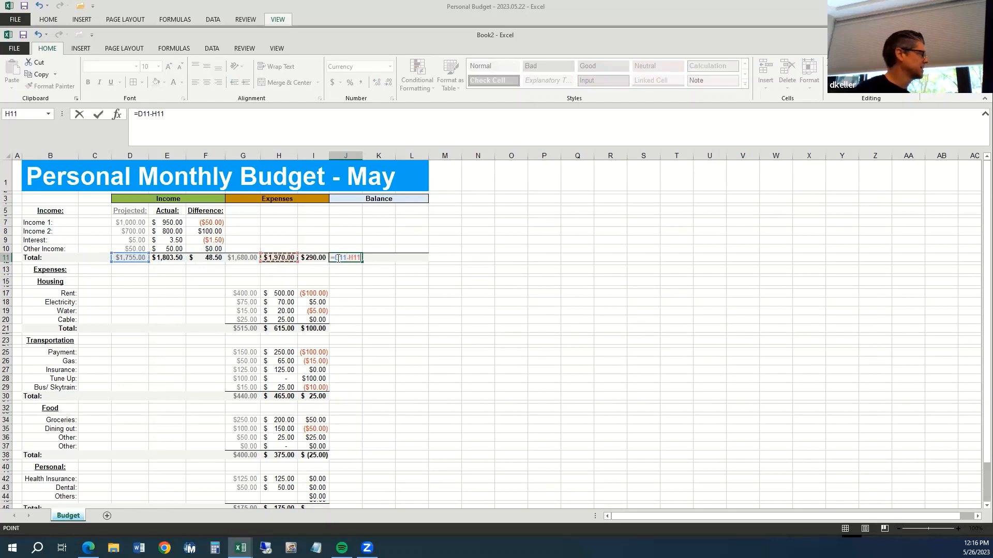
{"action": "key", "text": "ctrl+Return"}
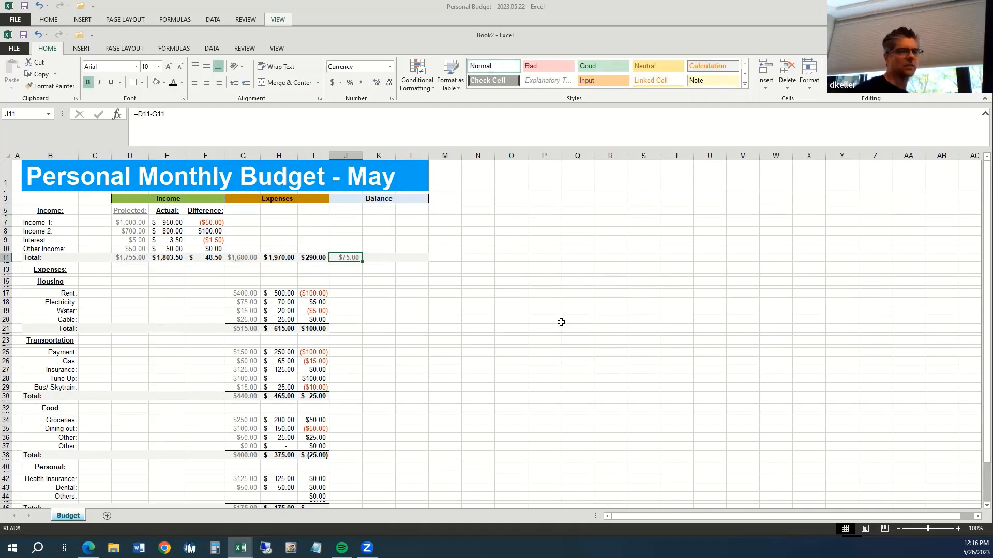
Enter the actual balance formula =E11-H11 in K11, subtracting total actual expenses from total actual income.
{"action": "key", "text": "Right"}
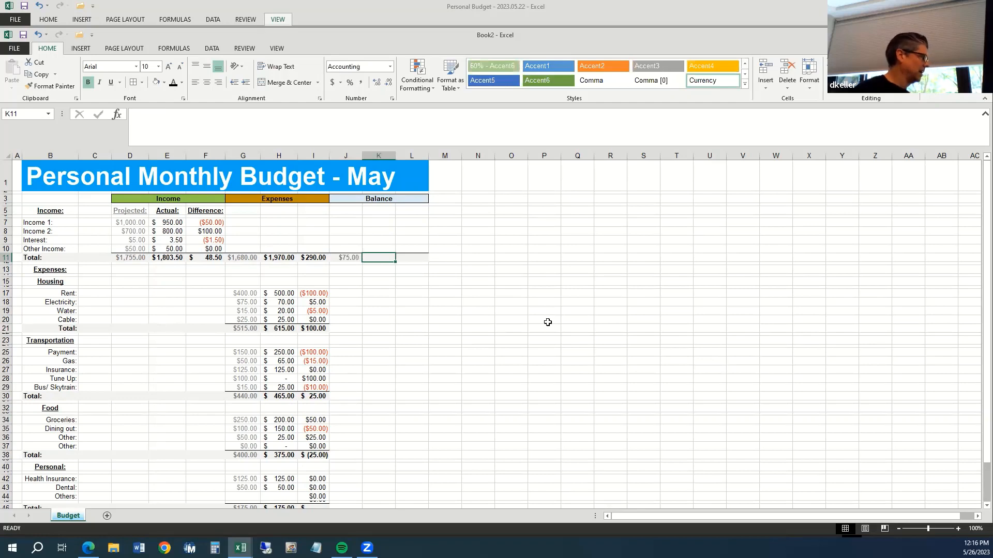
{"action": "type", "text": "="}
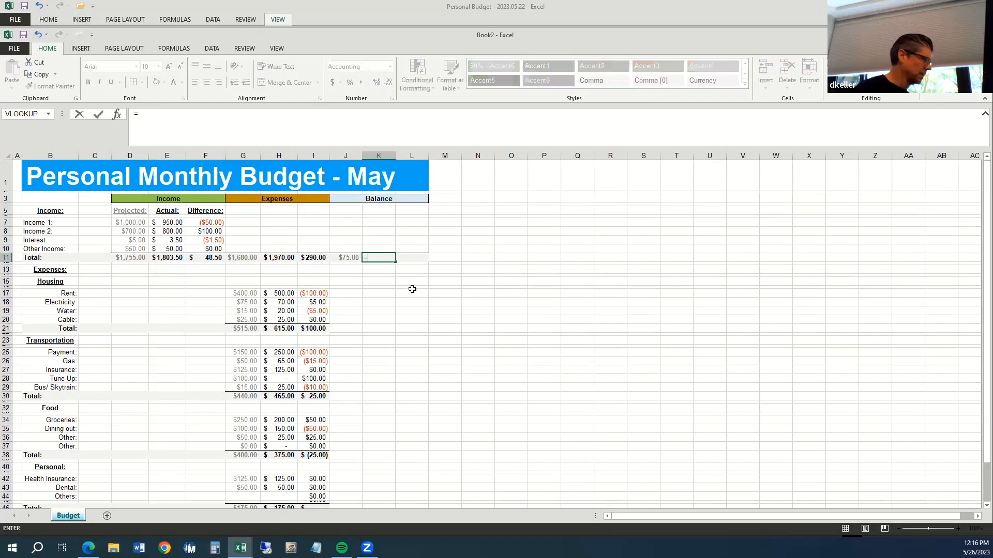
{"action": "key", "text": "Left"}
{"action": "key", "text": "Left"}
{"action": "key", "text": "Left"}
{"action": "key", "text": "Left"}
{"action": "key", "text": "Left"}
{"action": "key", "text": "Left"}
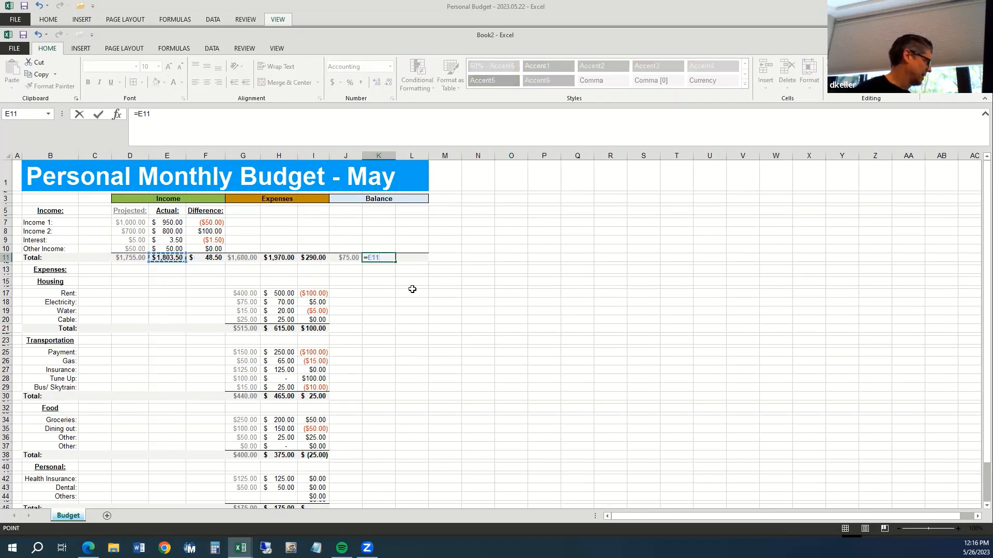
{"action": "type", "text": "-"}
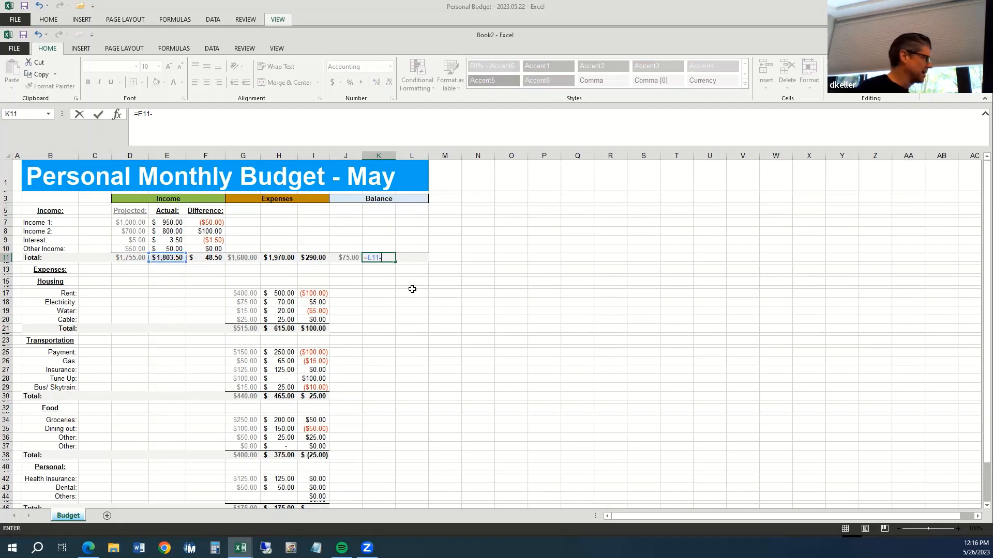
{"action": "key", "text": "Left"}
{"action": "key", "text": "Left"}
{"action": "key", "text": "Left"}
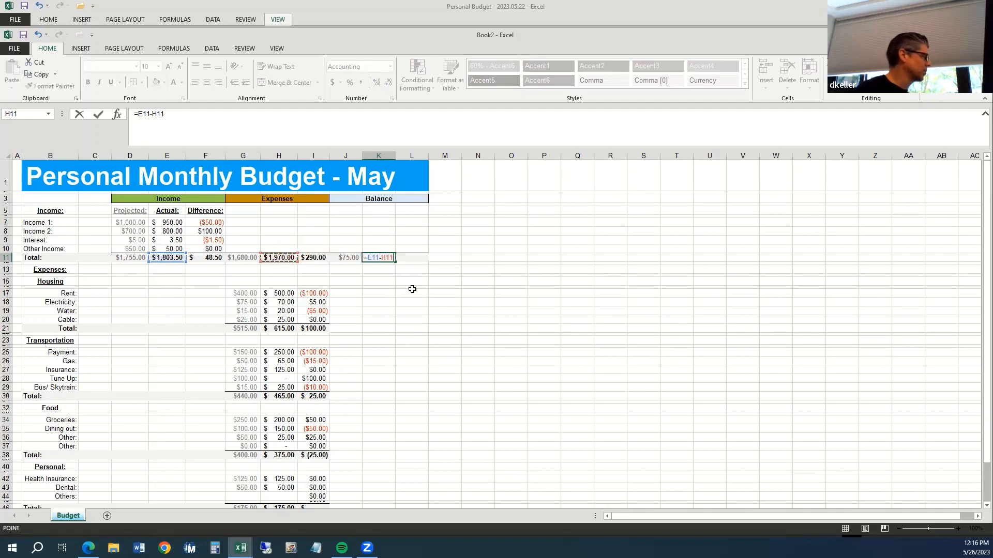
{"action": "key", "text": "ctrl+Return"}
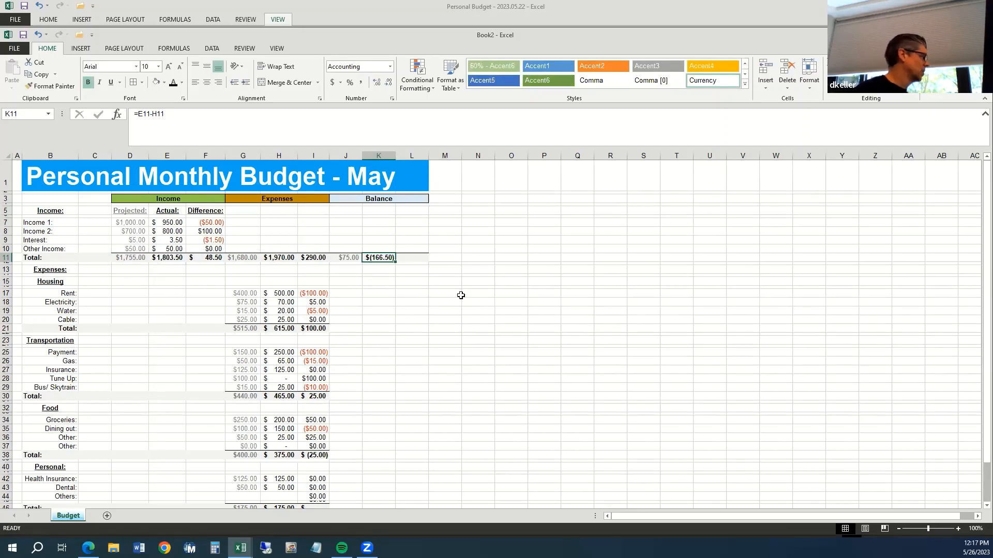
Lower the actual expenses by setting Rent in H17 to 400 and the Transportation Payment in H25 to 150.
{"action": "left_click", "coordinate": [282, 293]}
{"action": "type", "text": "400"}
{"action": "key", "text": "Return"}
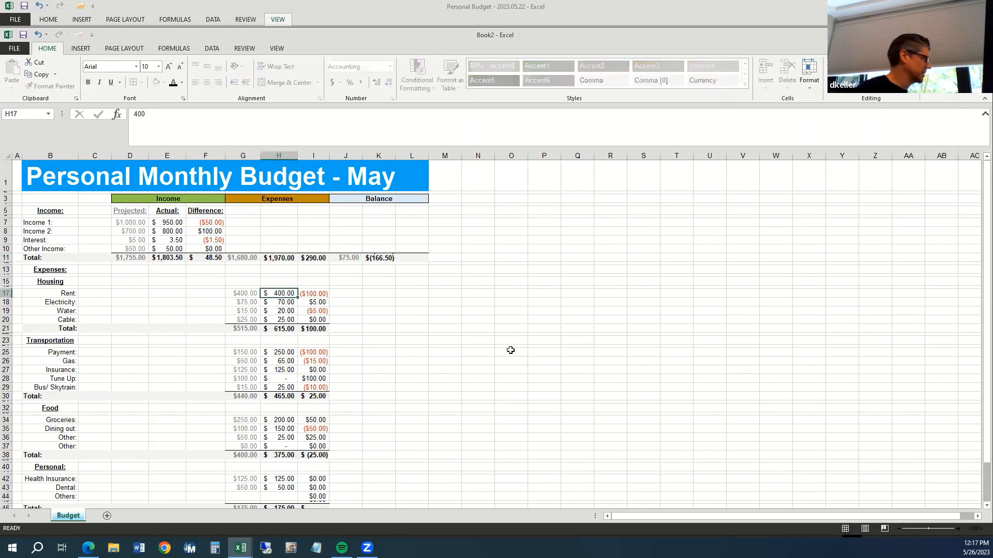
{"action": "key", "text": "Down"}
{"action": "key", "text": "Down"}
{"action": "key", "text": "Down"}
{"action": "key", "text": "Down"}
{"action": "key", "text": "Down"}
{"action": "key", "text": "Down"}
{"action": "key", "text": "Down"}
{"action": "key", "text": "Down"}
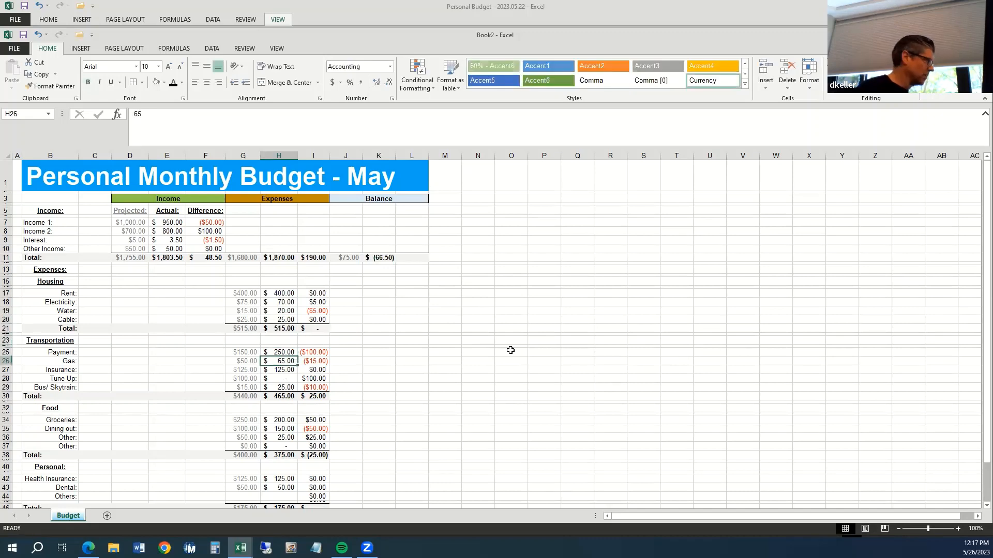
{"action": "key", "text": "Up"}
{"action": "type", "text": "150"}
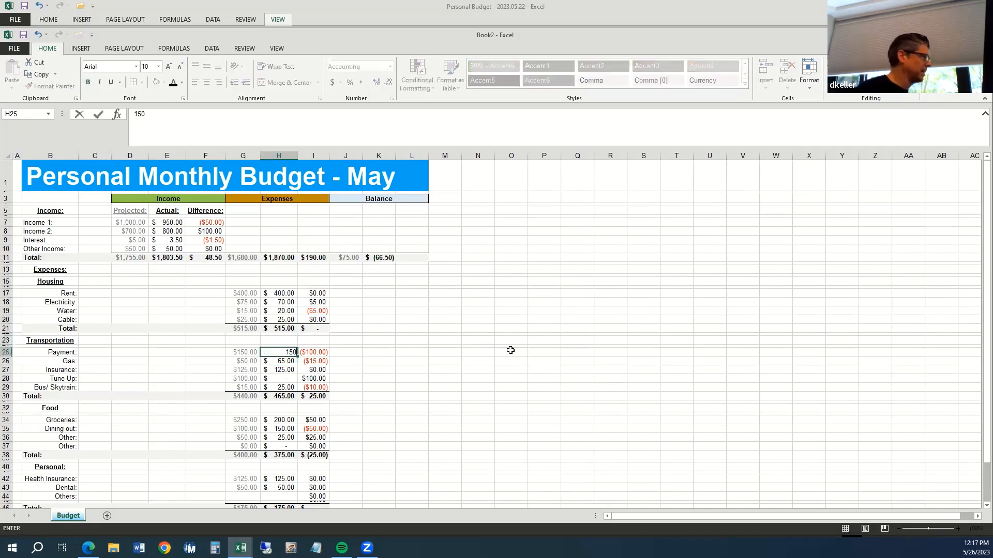
{"action": "key", "text": "Return"}
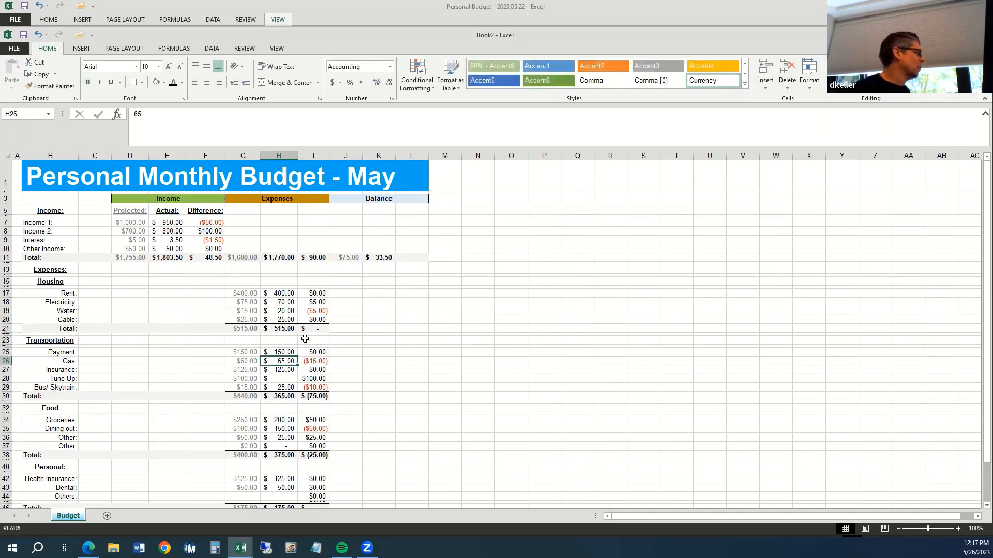
Examine the actual and difference totals in row 11 and compare them with the actual balance in K11.
{"action": "left_click", "coordinate": [167, 258]}
{"action": "left_click", "coordinate": [198, 258]}
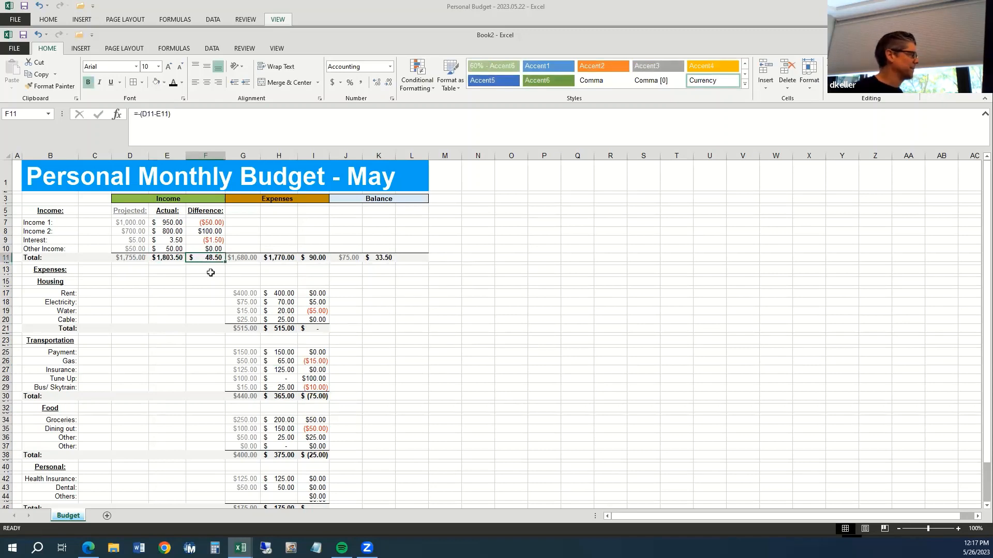
{"action": "left_click", "coordinate": [284, 257]}
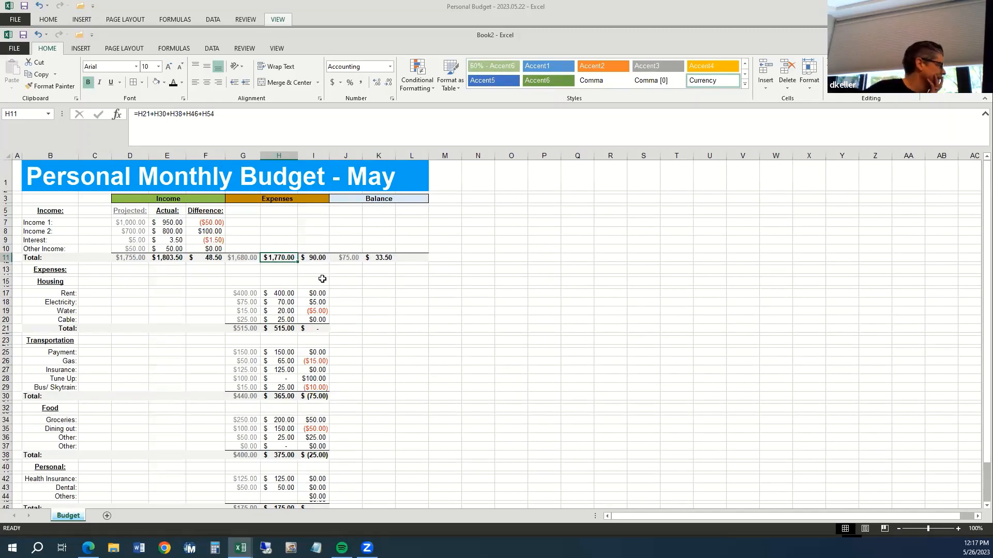
{"action": "left_click", "coordinate": [317, 259]}
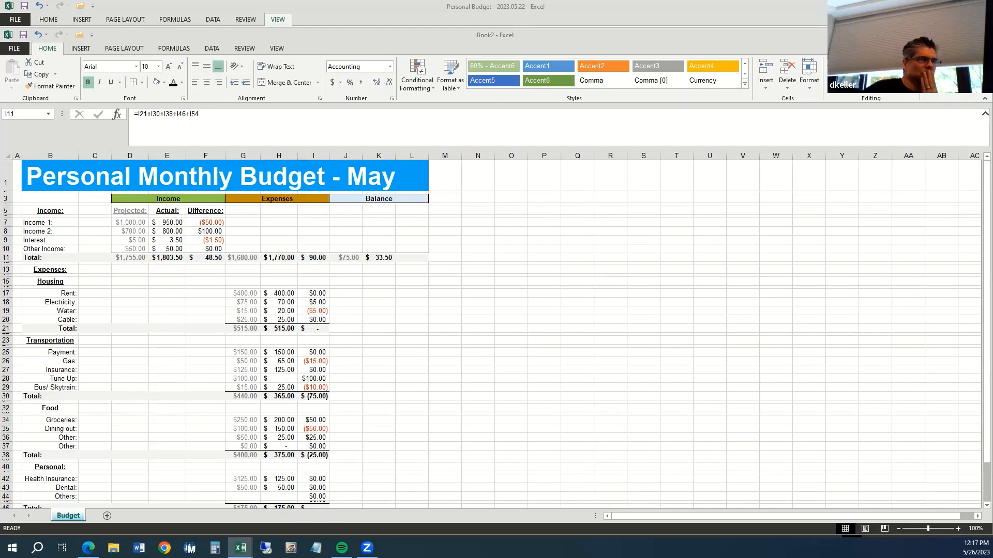
{"action": "left_click", "coordinate": [370, 261]}
{"action": "left_click", "coordinate": [374, 258]}
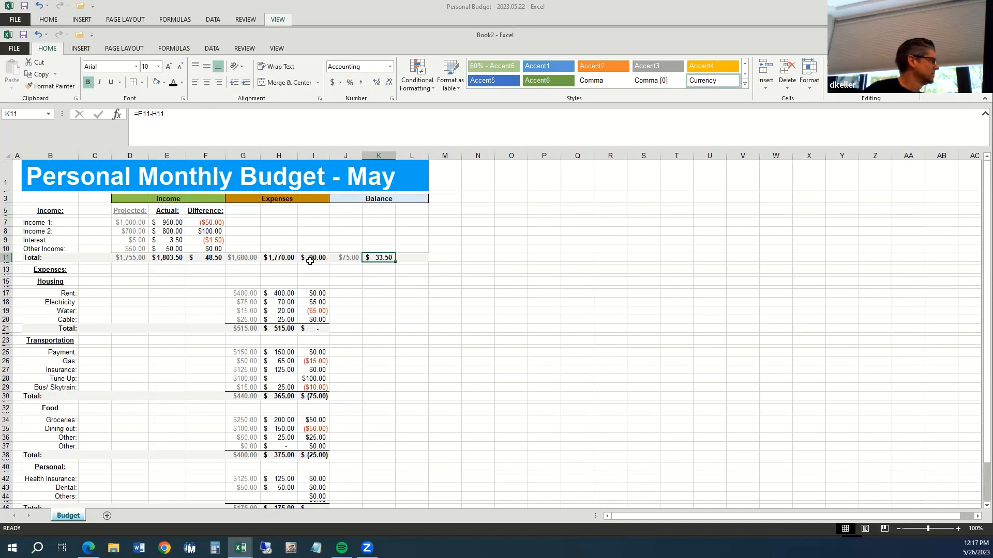
{"action": "left_click", "coordinate": [207, 260], "text": "ctrl"}
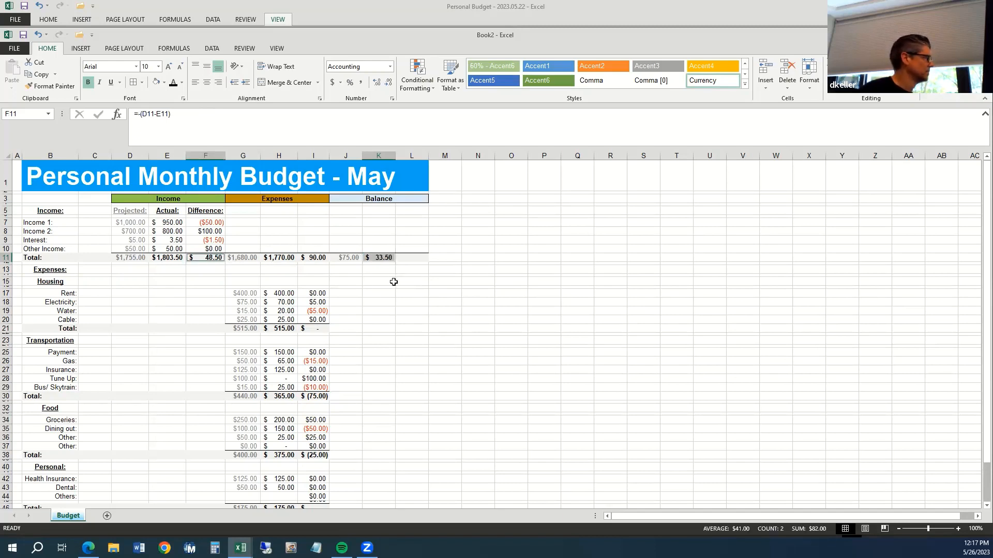
{"action": "left_click", "coordinate": [382, 260]}
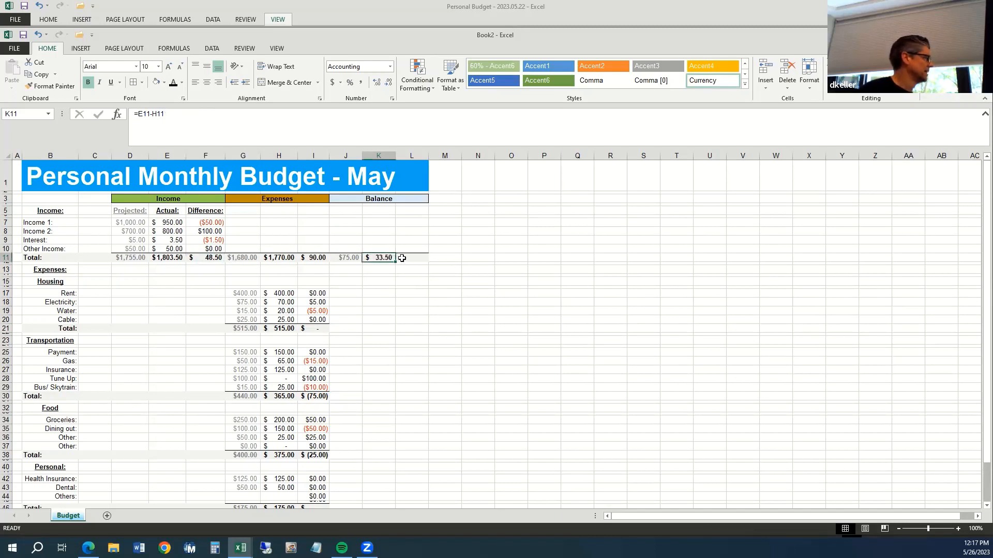
Add the difference formula =-(J11-K11) in L11 and paste matching accounting formatting across the Balance totals J11:L11.
{"action": "left_click", "coordinate": [351, 256]}
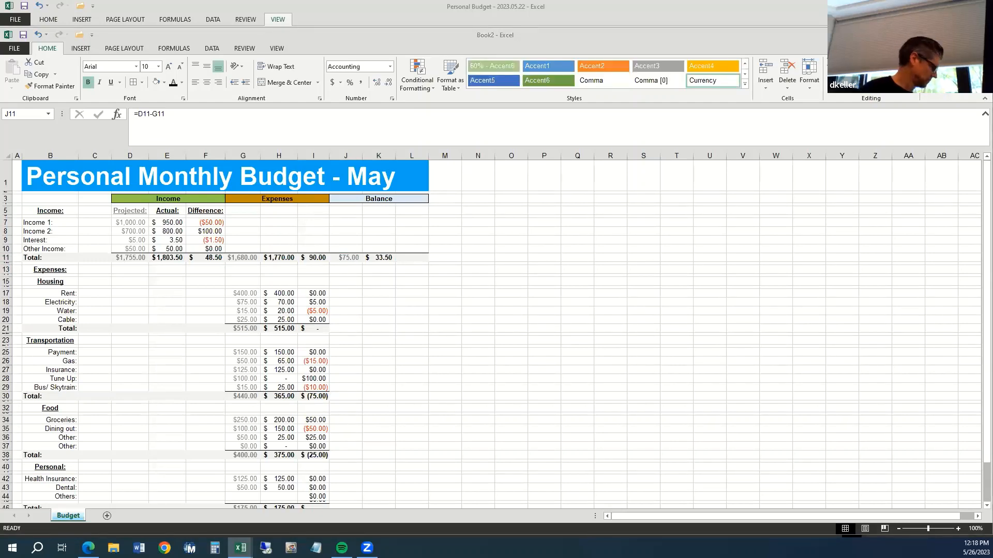
{"action": "key", "text": "ctrl+c"}
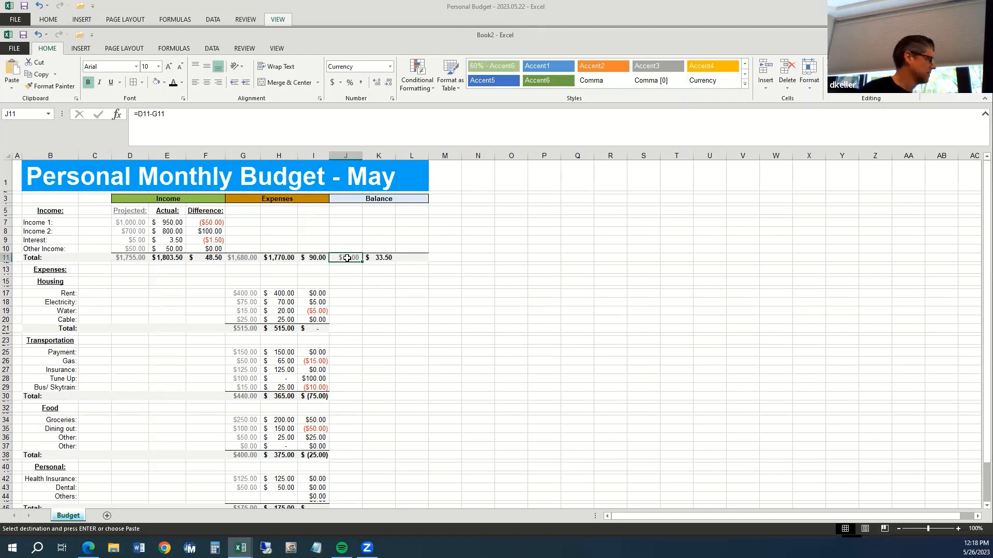
{"action": "key", "text": "shift+Right"}
{"action": "key", "text": "shift+Right"}
{"action": "key", "text": "ctrl+v"}
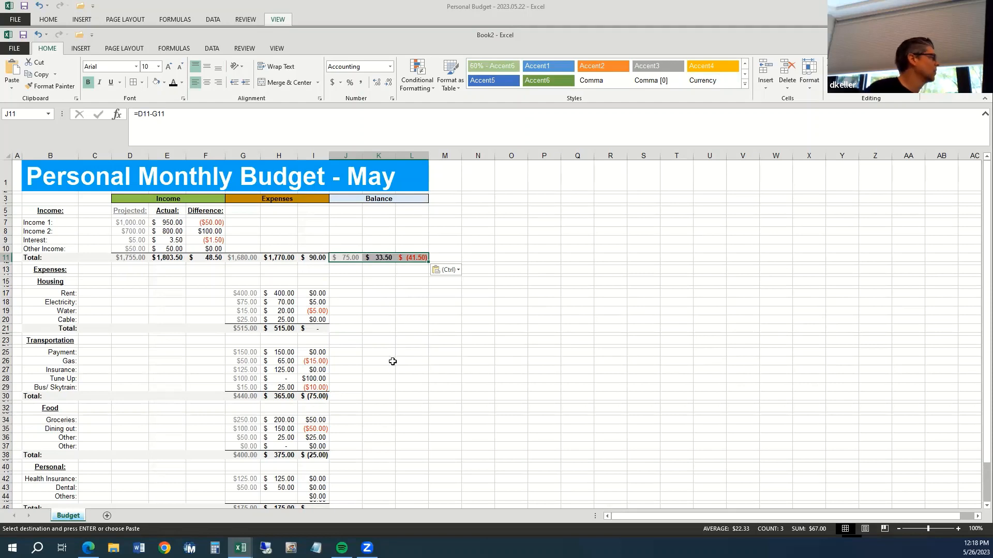
Check the actual totals in row 11 and clear the difference formula from L11 under Balance.
{"action": "left_click", "coordinate": [172, 259]}
{"action": "left_click", "coordinate": [285, 255]}
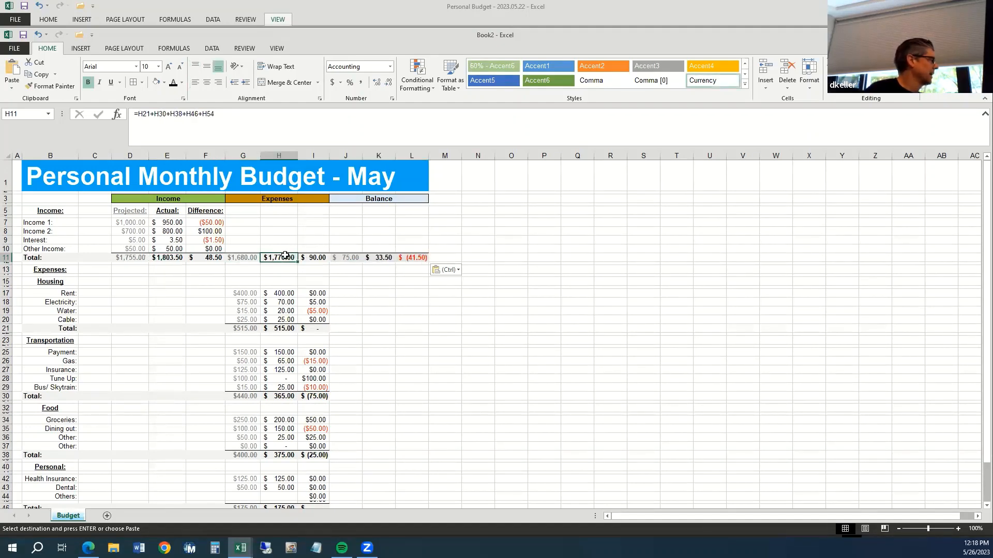
{"action": "left_click", "coordinate": [390, 256]}
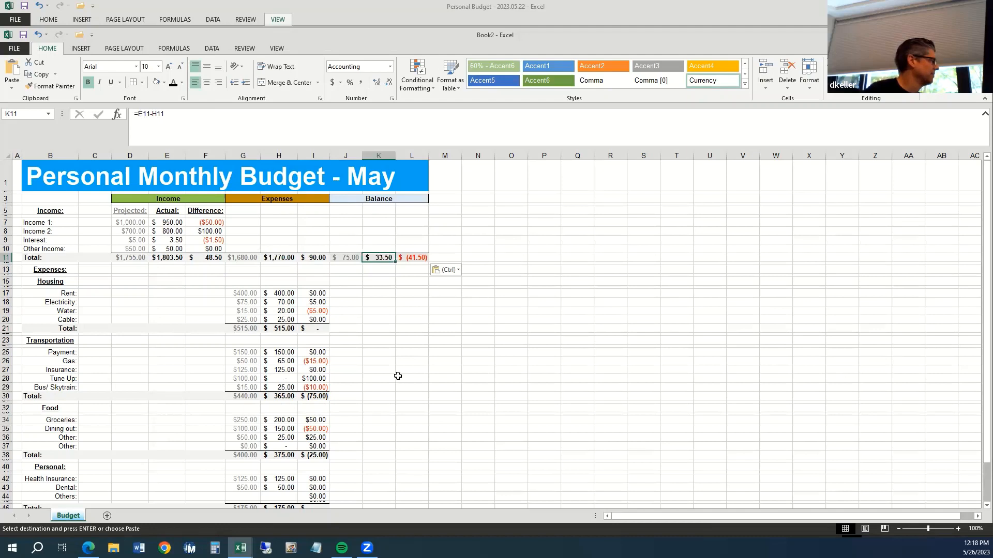
{"action": "left_click", "coordinate": [416, 259]}
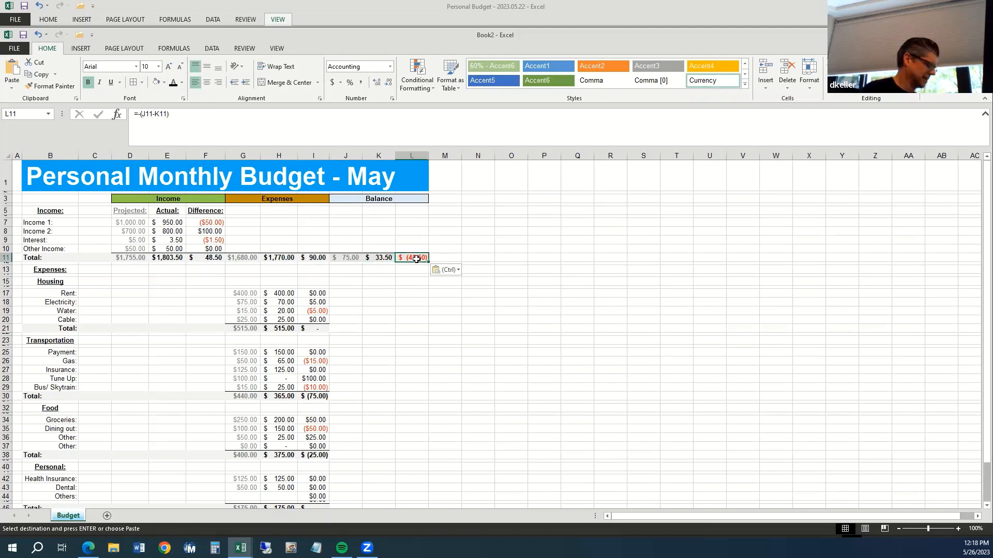
{"action": "key", "text": "Delete"}
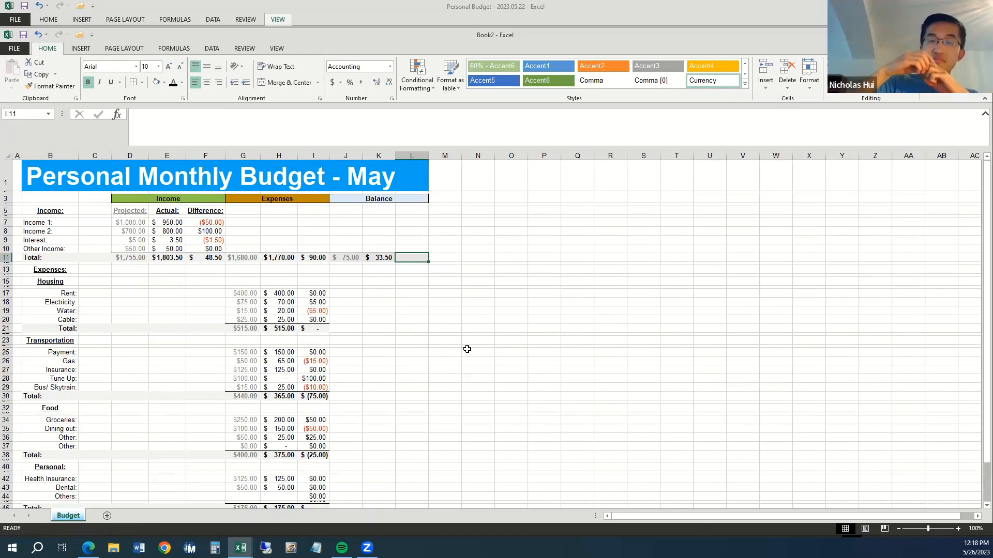
Hide the gridlines on the Budget worksheet and look over the whole budget without them.
{"action": "left_click", "coordinate": [429, 293]}
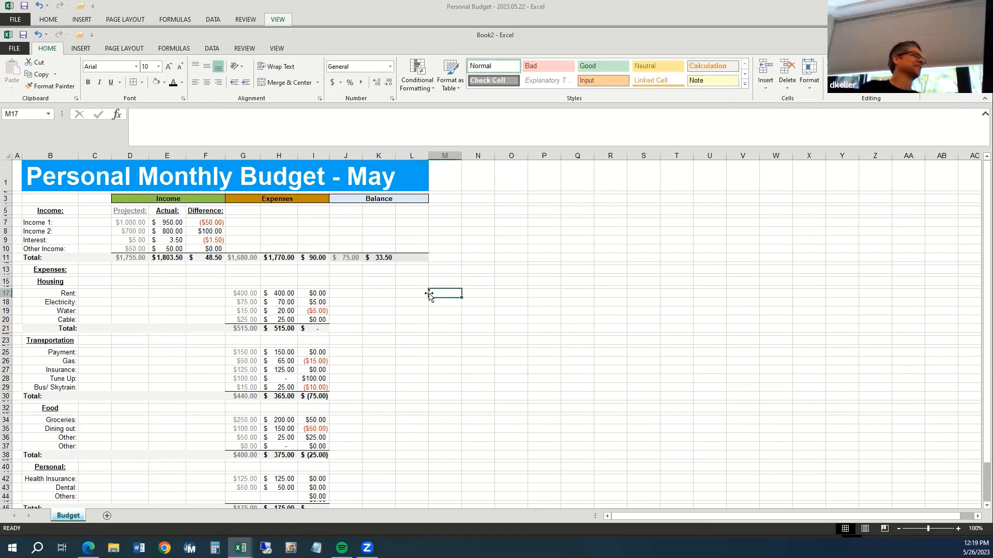
{"action": "left_click", "coordinate": [411, 233]}
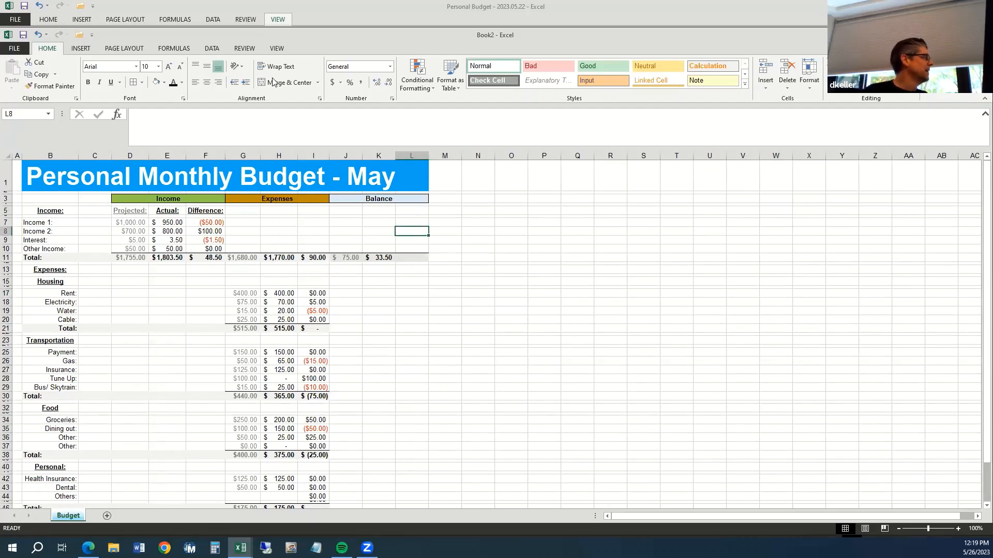
{"action": "left_click", "coordinate": [277, 48]}
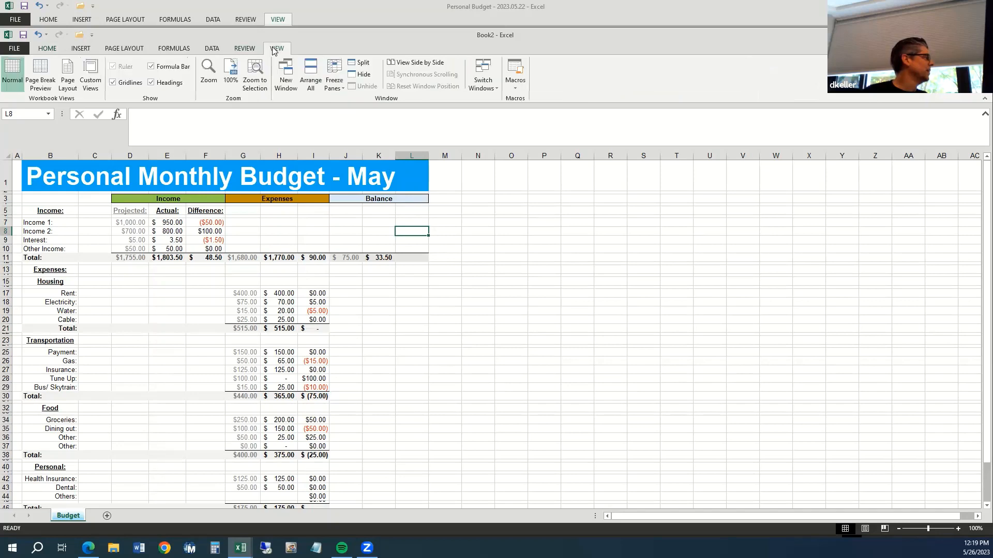
{"action": "left_click", "coordinate": [113, 83]}
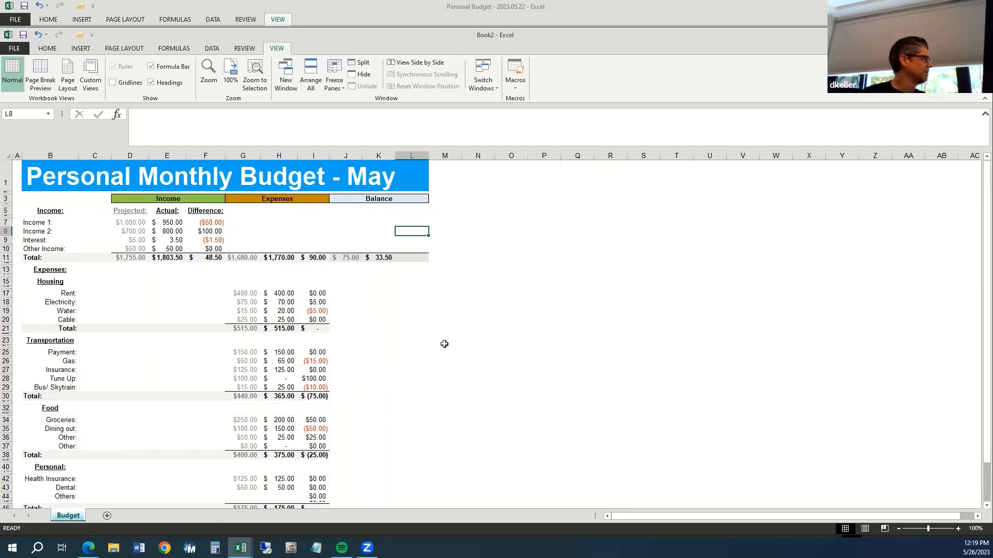
{"action": "left_click", "coordinate": [423, 387]}
{"action": "scroll", "coordinate": [424, 386], "scroll_direction": "down", "scroll_amount": 1}
{"action": "scroll", "coordinate": [424, 387], "scroll_direction": "down", "scroll_amount": 8}
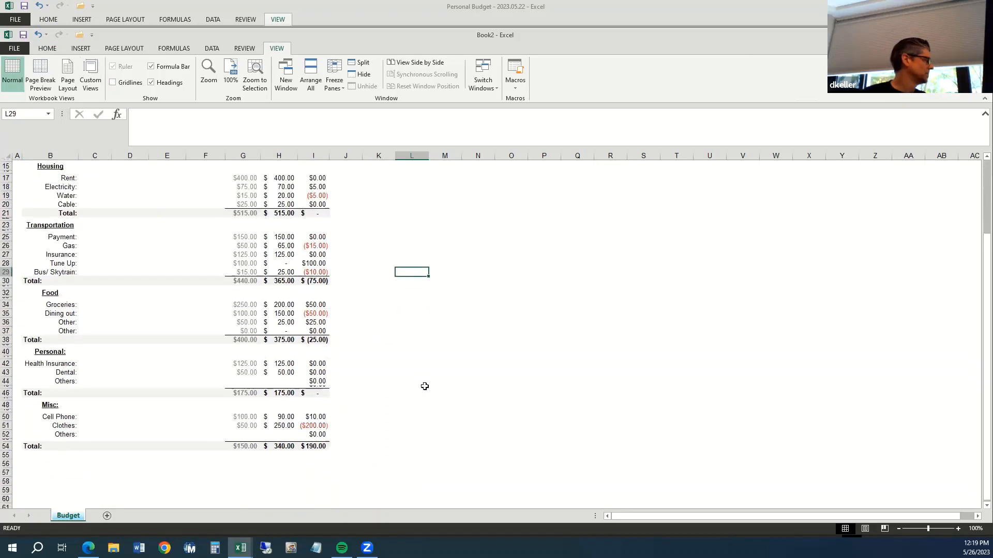
{"action": "scroll", "coordinate": [423, 385], "scroll_direction": "up", "scroll_amount": 10}
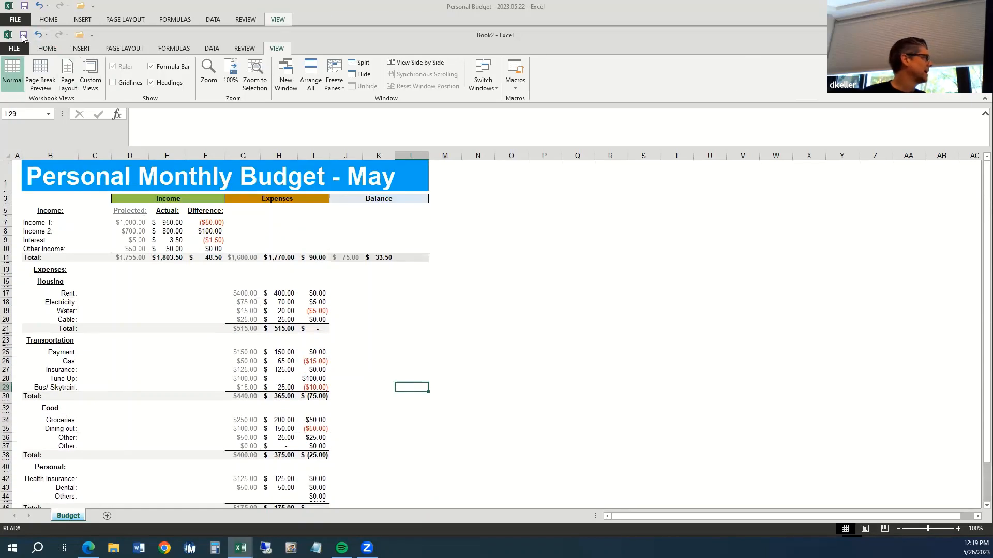